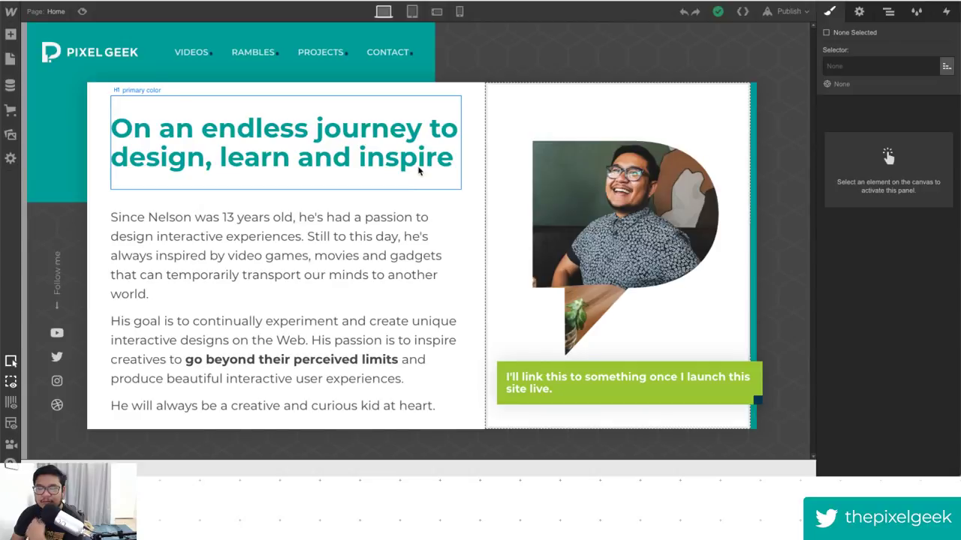
{"action": "left_click", "coordinate": [55, 12]}
{"action": "left_click", "coordinate": [56, 12]}
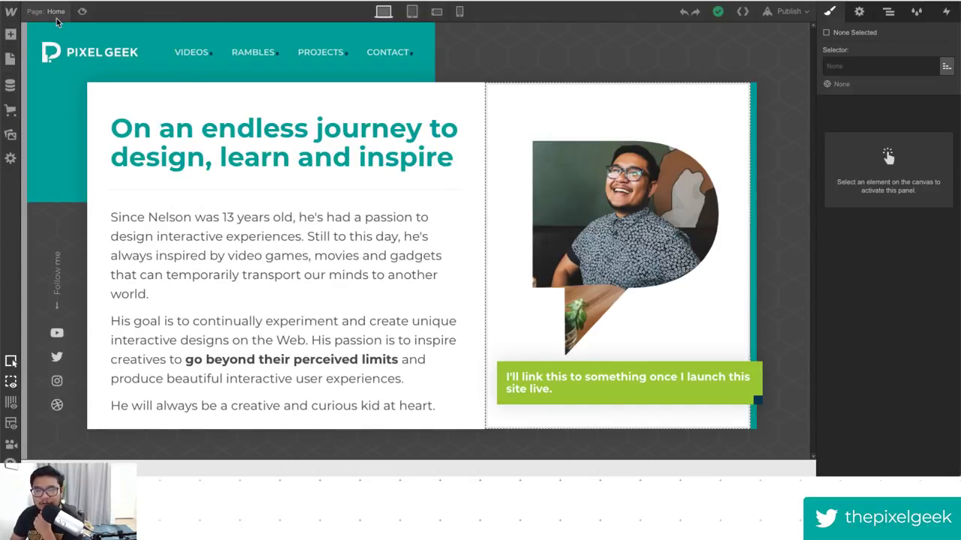
{"action": "left_click", "coordinate": [56, 12]}
{"action": "left_click", "coordinate": [11, 59]}
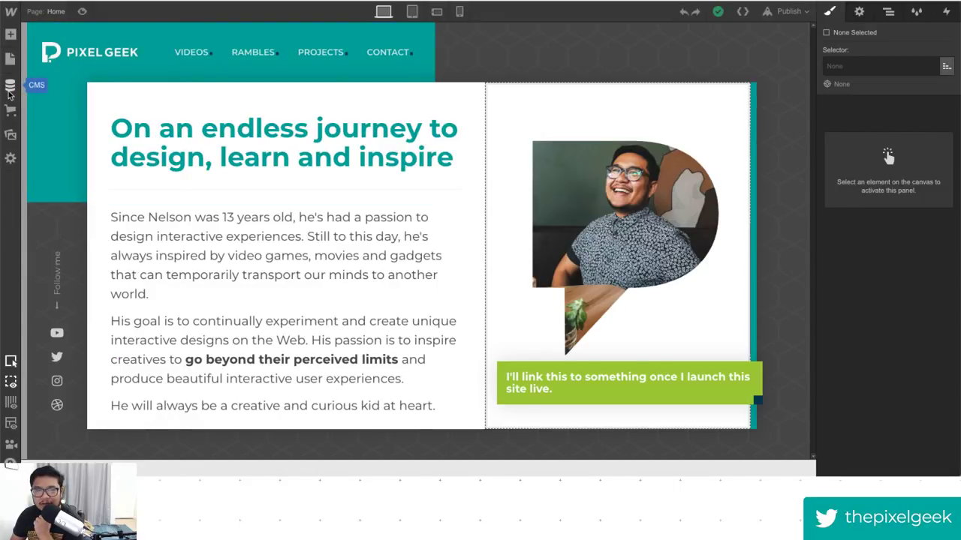
{"action": "left_click", "coordinate": [10, 87]}
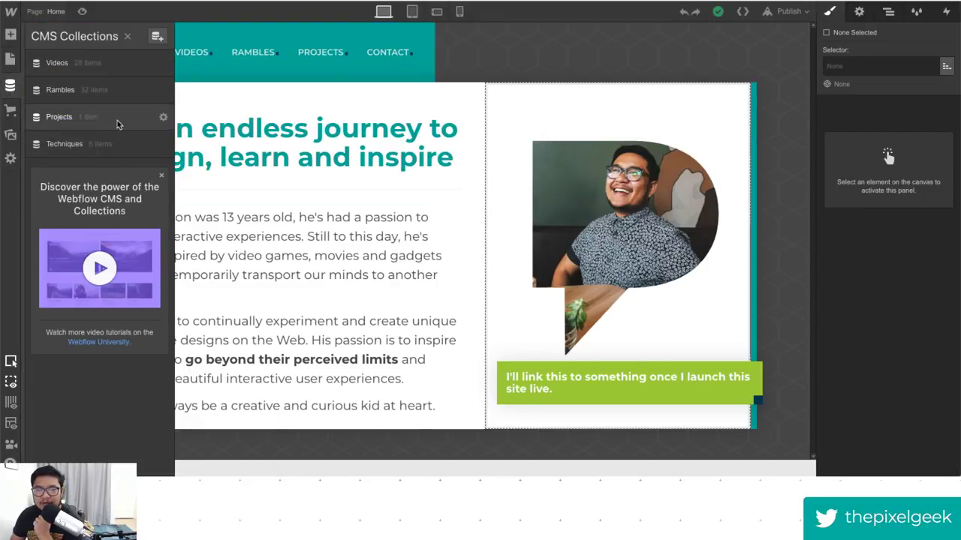
{"action": "left_click", "coordinate": [253, 133]}
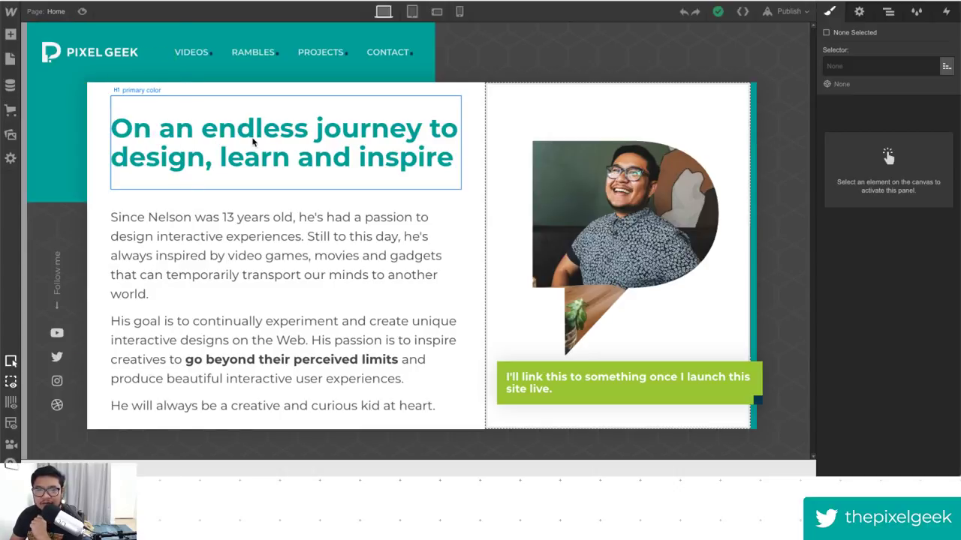
{"action": "left_click", "coordinate": [253, 132]}
Open the Sherpa Energy Squares item in the Projects CMS collection and review its task, solution, techniques and case study fields.
{"action": "left_click", "coordinate": [10, 87]}
{"action": "left_click", "coordinate": [96, 119]}
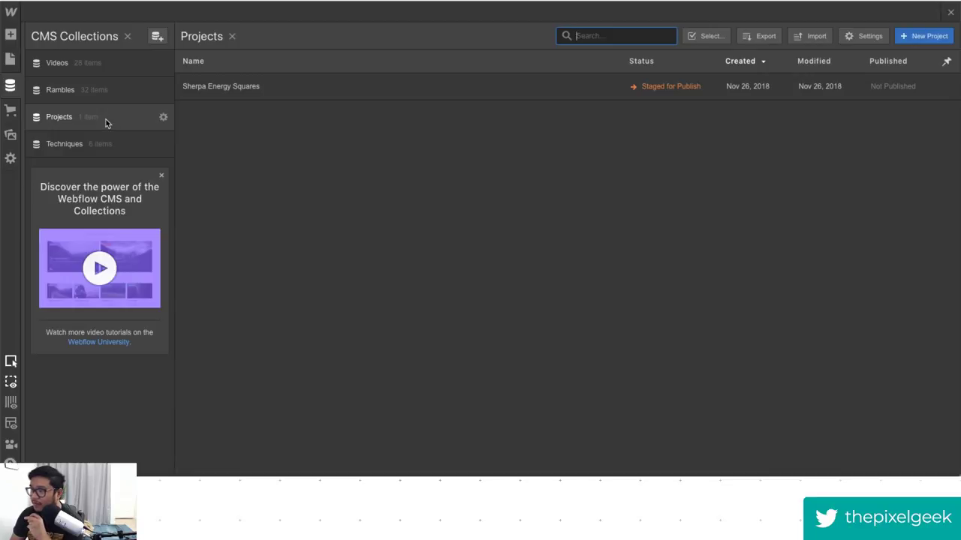
{"action": "left_click", "coordinate": [255, 96]}
{"action": "scroll", "coordinate": [559, 285], "scroll_direction": "down", "scroll_amount": 1}
{"action": "scroll", "coordinate": [558, 287], "scroll_direction": "down", "scroll_amount": 4}
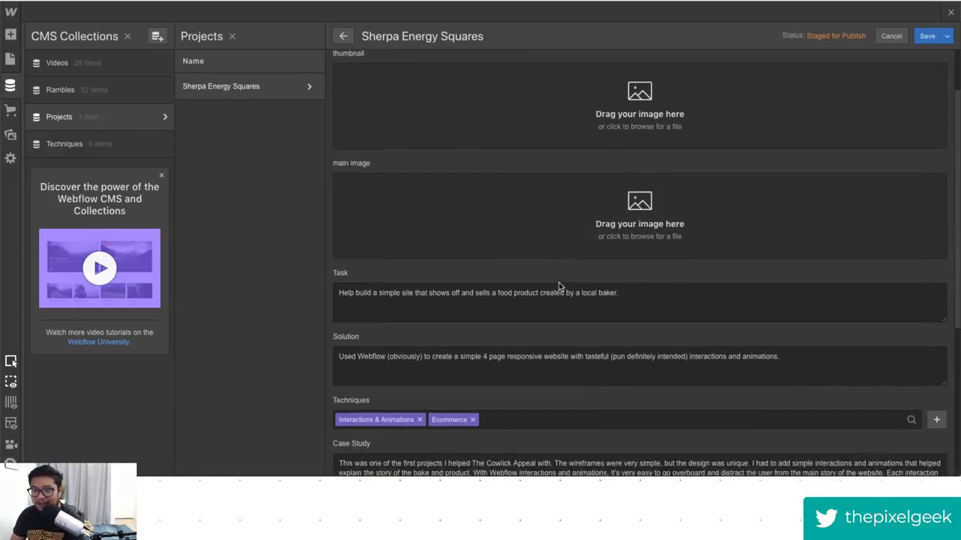
{"action": "scroll", "coordinate": [593, 289], "scroll_direction": "up", "scroll_amount": 1}
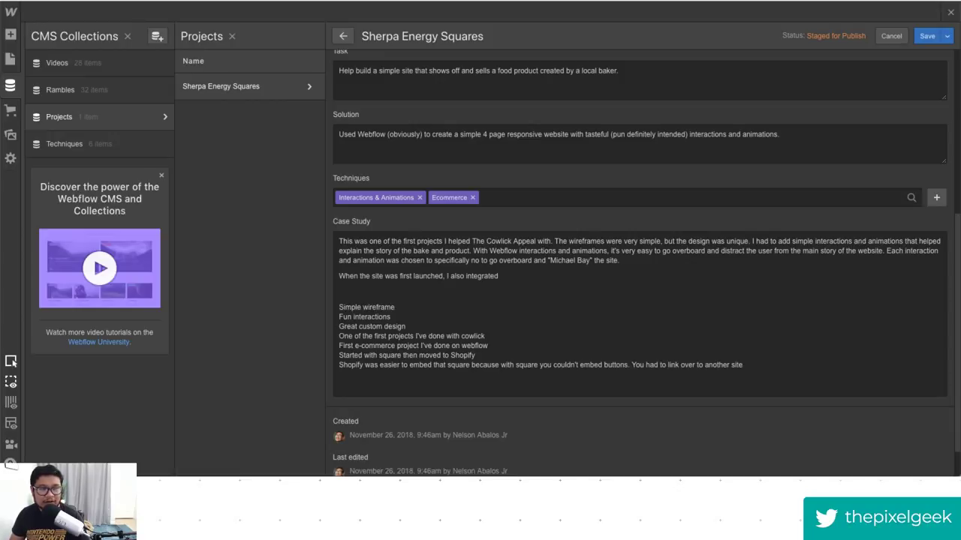
Switch to the browser with the Case studies document, search Google for "sherpa energy squares" and open the Sherpa Energy Squares home page.
{"action": "key", "text": "alt+Tab"}
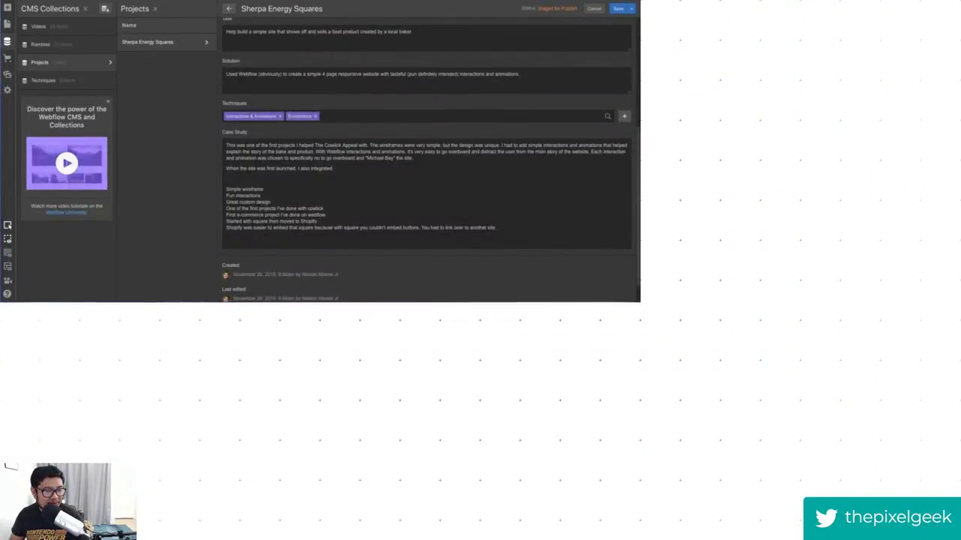
{"action": "key", "text": "alt+Tab"}
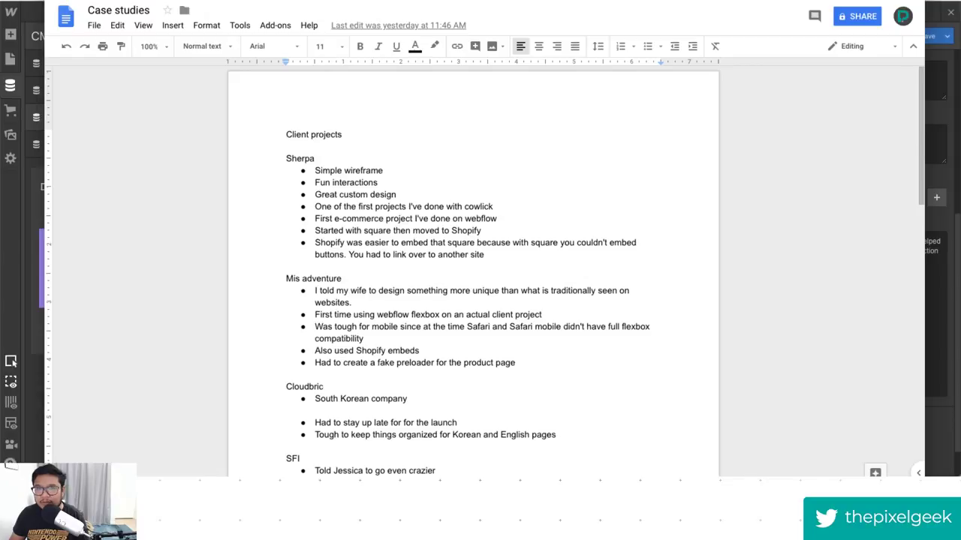
{"action": "key", "text": "ctrl+t"}
{"action": "type", "text": "sherpa"}
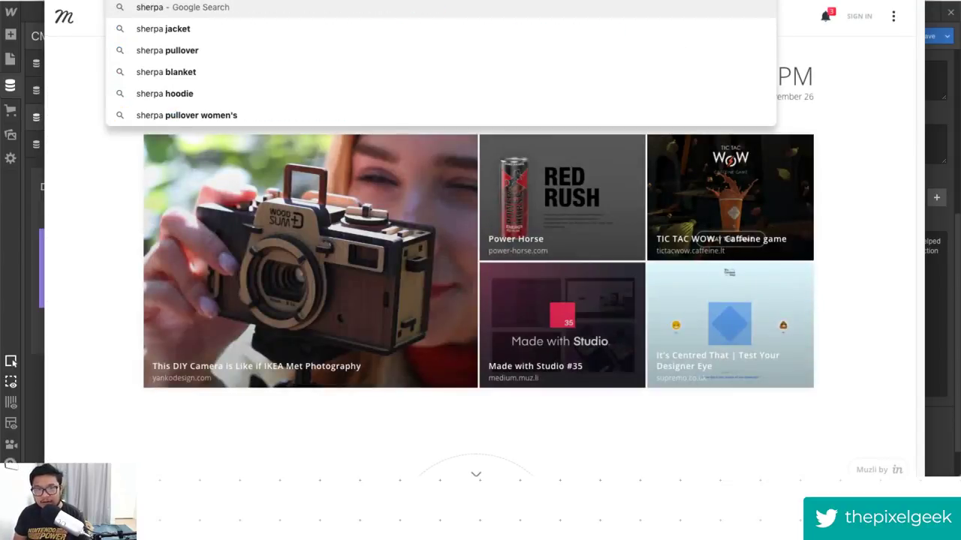
{"action": "type", "text": " energy squares"}
{"action": "key", "text": "Return"}
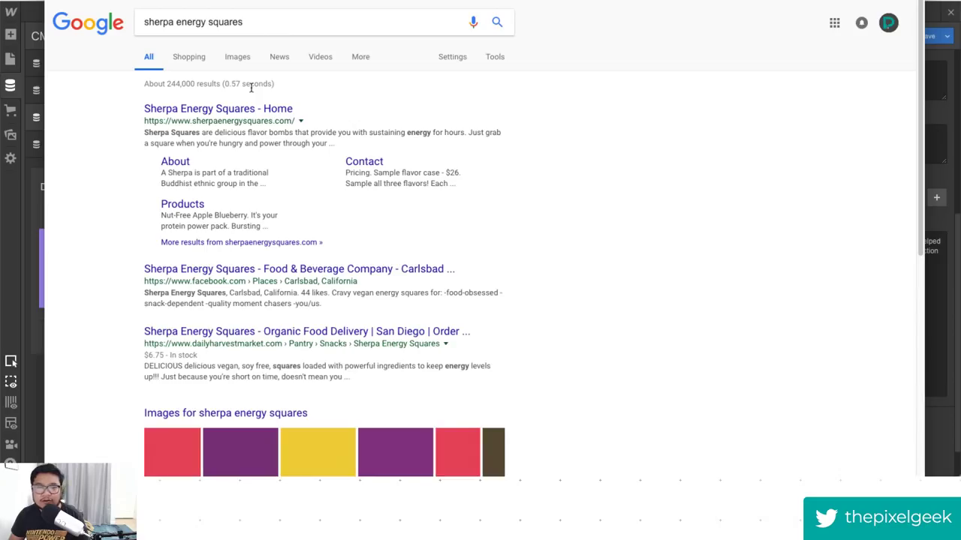
{"action": "left_click", "coordinate": [270, 113]}
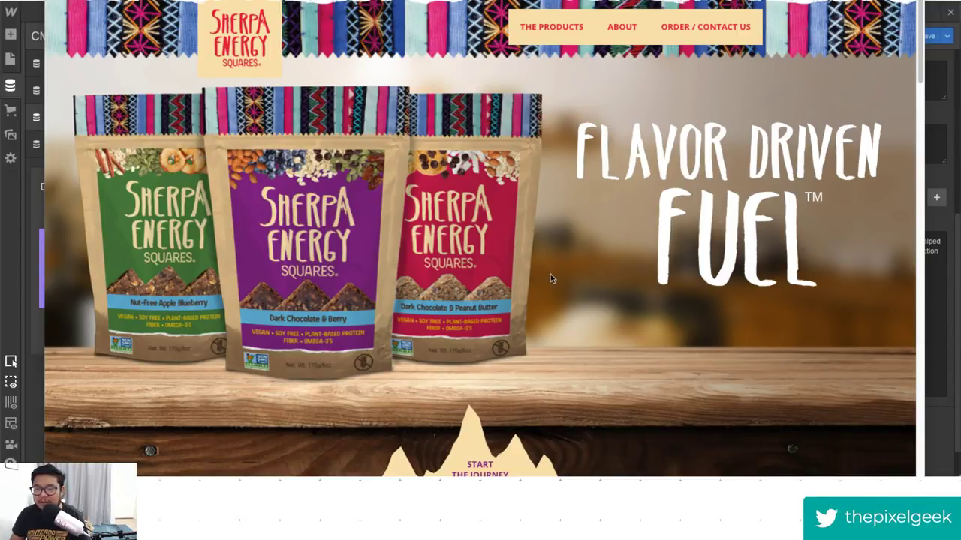
Examine the Sherpa Energy Squares home page from the hero through the product, journey and photo sections to the footer.
{"action": "scroll", "coordinate": [551, 277], "scroll_direction": "down", "scroll_amount": 1}
{"action": "scroll", "coordinate": [551, 277], "scroll_direction": "down", "scroll_amount": 3}
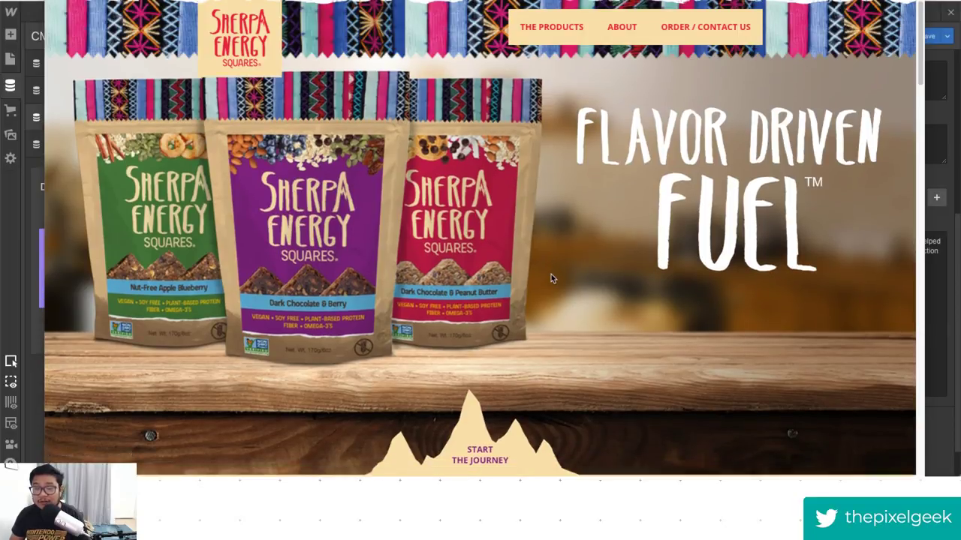
{"action": "scroll", "coordinate": [551, 278], "scroll_direction": "down", "scroll_amount": 1}
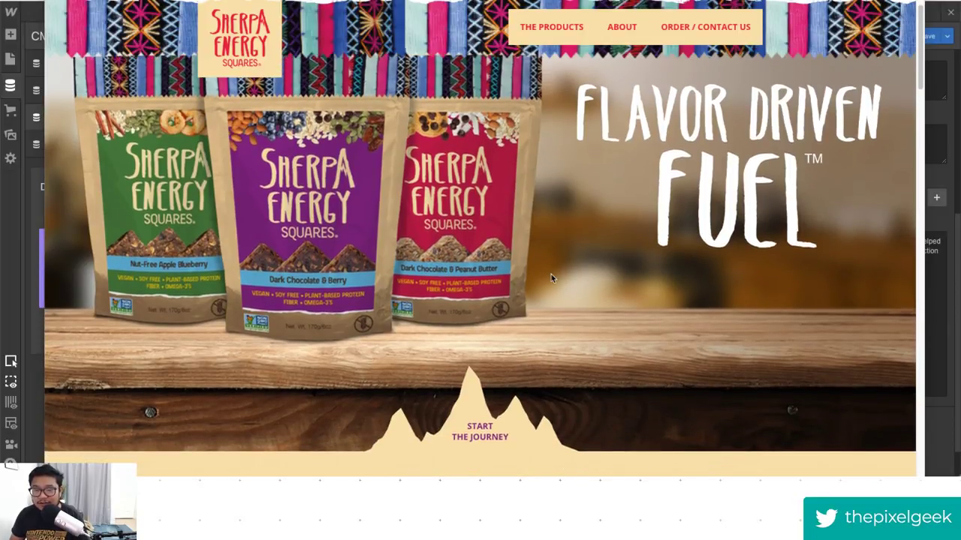
{"action": "scroll", "coordinate": [551, 278], "scroll_direction": "up", "scroll_amount": 1}
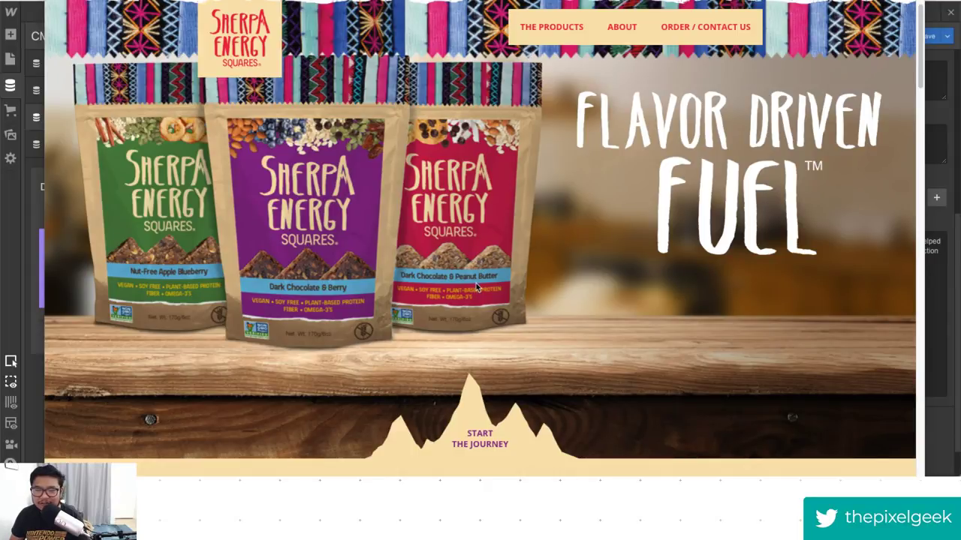
{"action": "scroll", "coordinate": [379, 304], "scroll_direction": "down", "scroll_amount": 4}
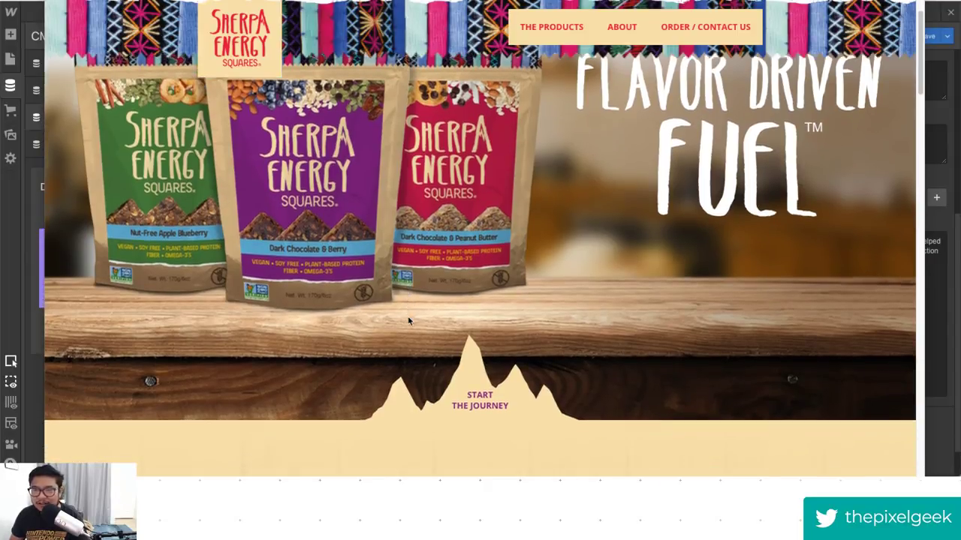
{"action": "scroll", "coordinate": [408, 321], "scroll_direction": "down", "scroll_amount": 5}
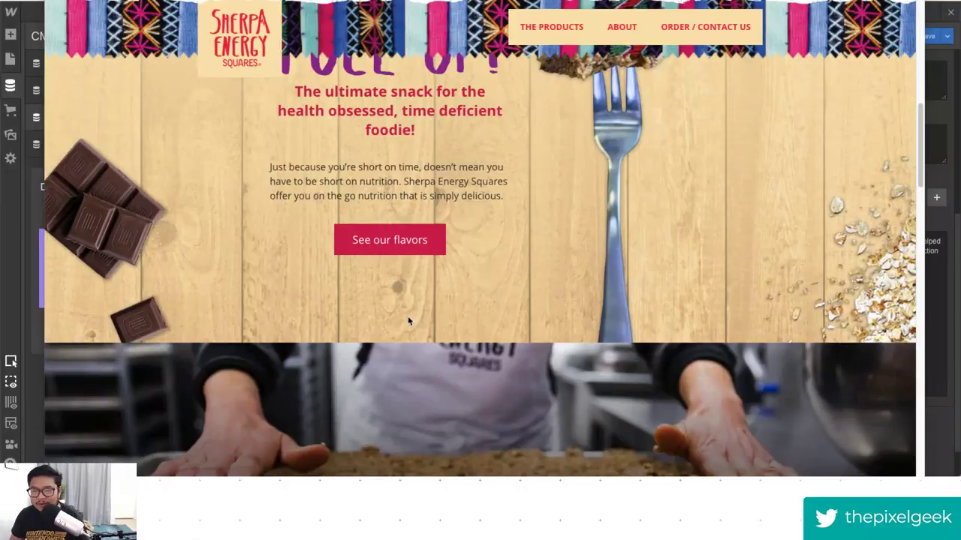
{"action": "scroll", "coordinate": [408, 321], "scroll_direction": "down", "scroll_amount": 3}
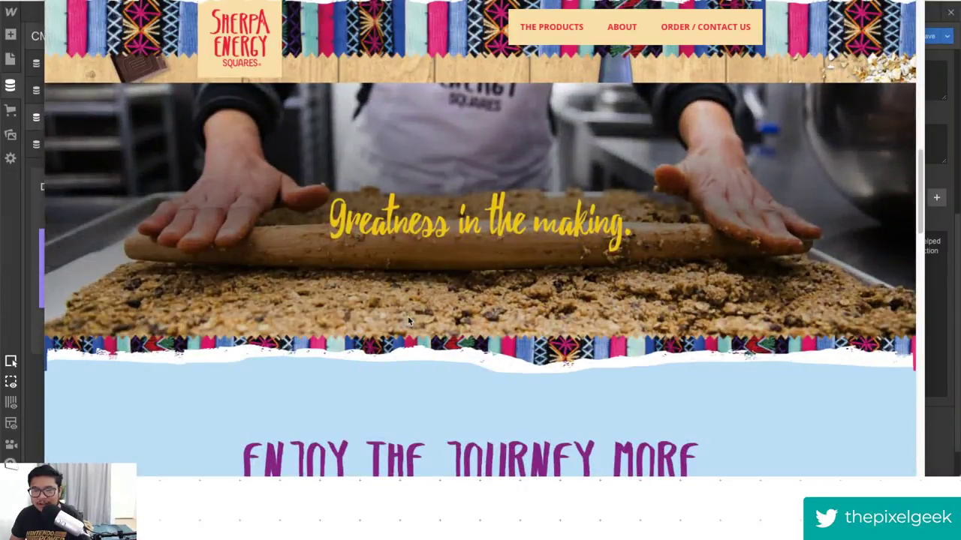
{"action": "scroll", "coordinate": [408, 321], "scroll_direction": "down", "scroll_amount": 1}
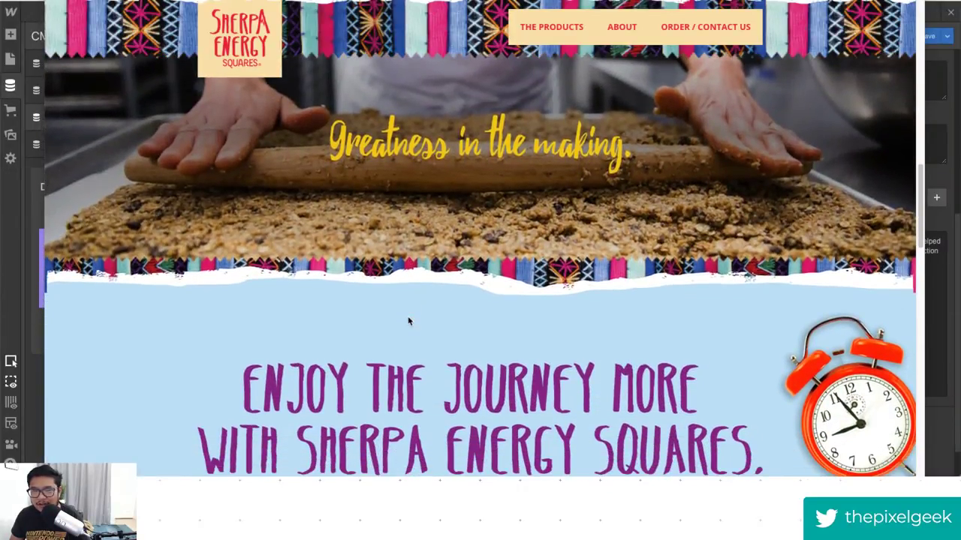
{"action": "scroll", "coordinate": [408, 322], "scroll_direction": "down", "scroll_amount": 4}
{"action": "scroll", "coordinate": [409, 321], "scroll_direction": "down", "scroll_amount": 6}
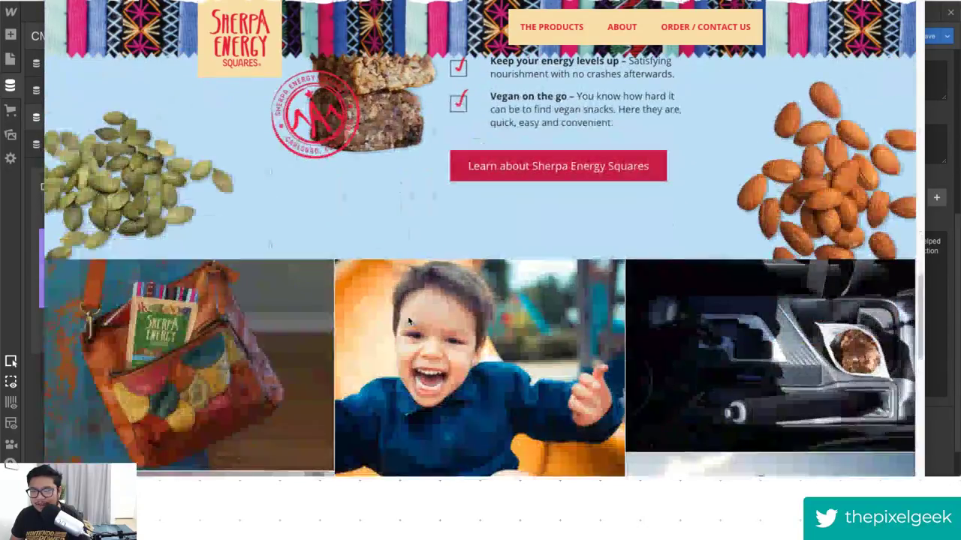
{"action": "scroll", "coordinate": [408, 321], "scroll_direction": "down", "scroll_amount": 4}
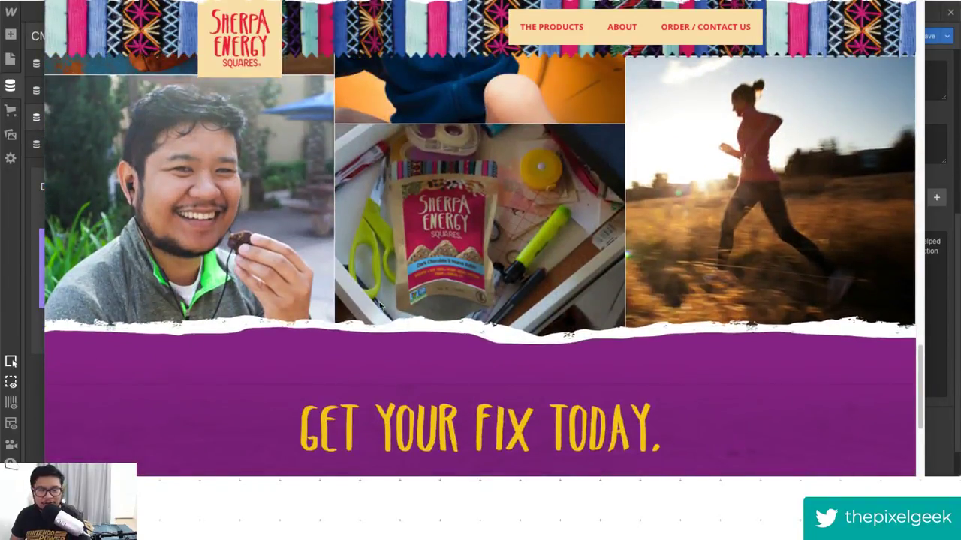
{"action": "scroll", "coordinate": [421, 302], "scroll_direction": "down", "scroll_amount": 1}
{"action": "scroll", "coordinate": [421, 301], "scroll_direction": "down", "scroll_amount": 5}
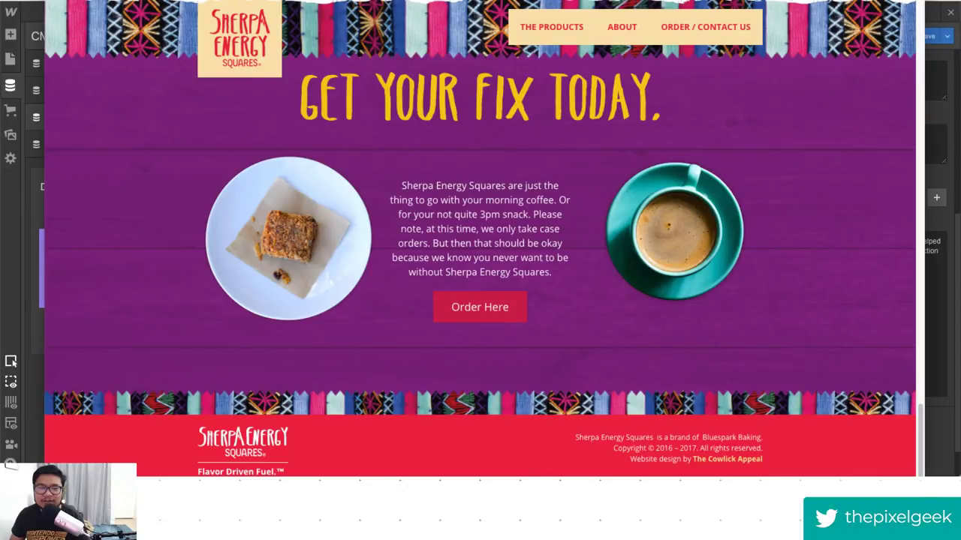
Return to the client project list in the Case studies document, then search Google for "misadventure vodka" and open its Welcome page.
{"action": "key", "text": "super+Tab"}
{"action": "double_click", "coordinate": [299, 158]}
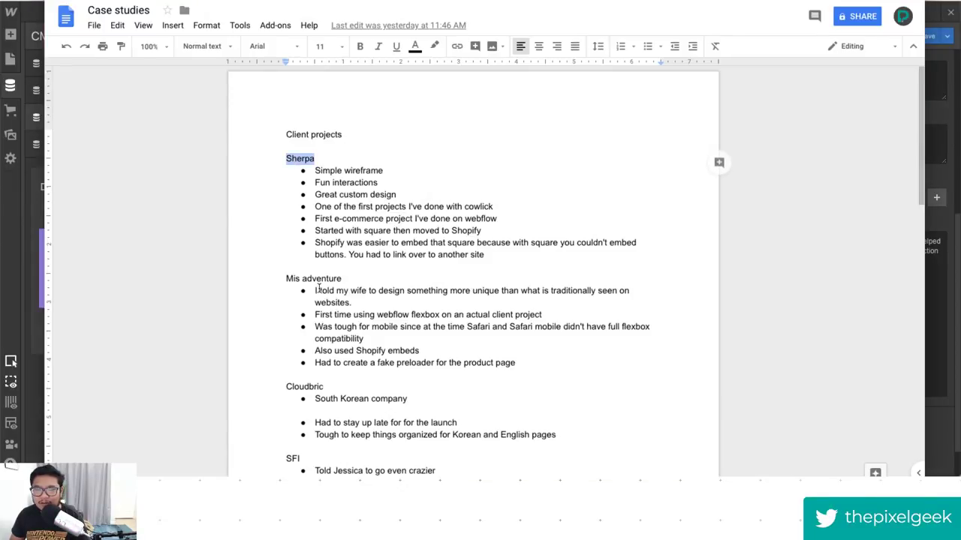
{"action": "key", "text": "super+t"}
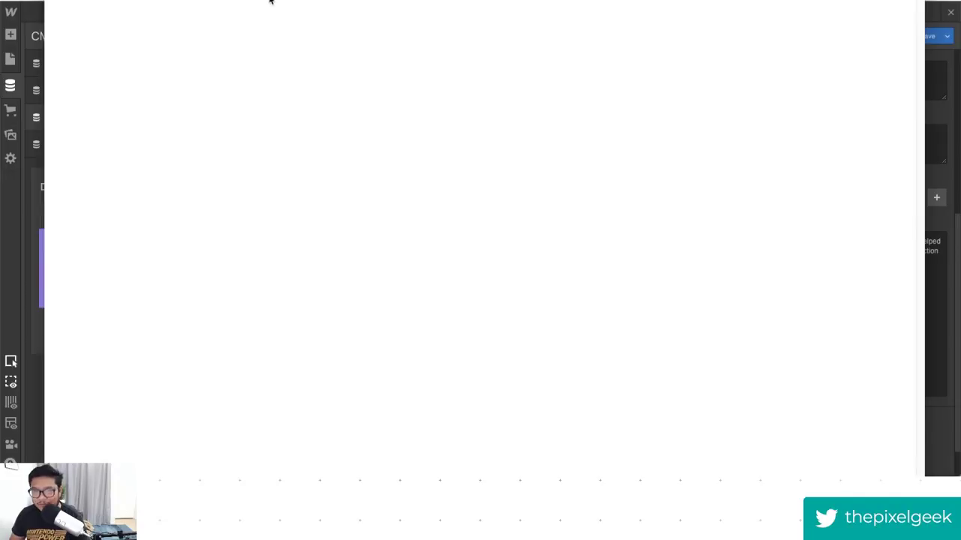
{"action": "type", "text": "misad"}
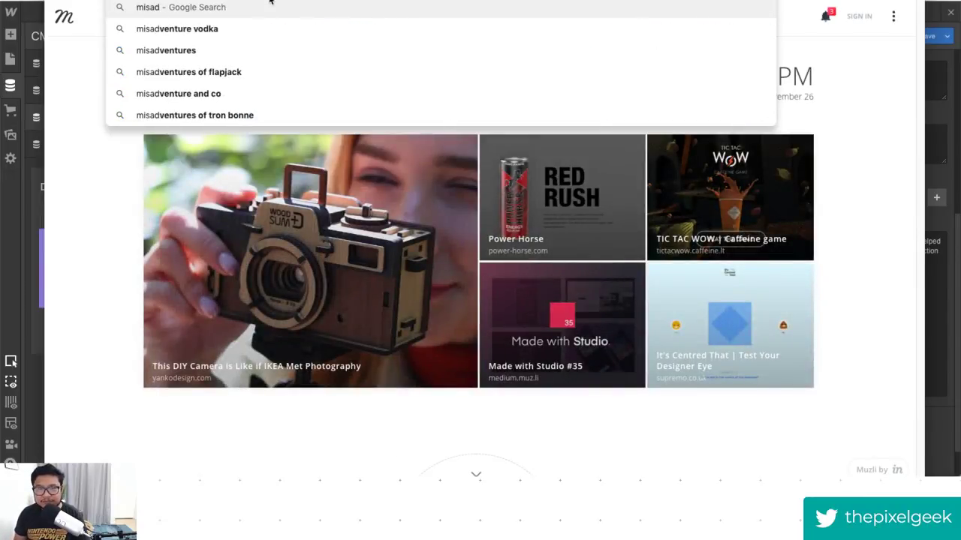
{"action": "key", "text": "Down"}
{"action": "key", "text": "Return"}
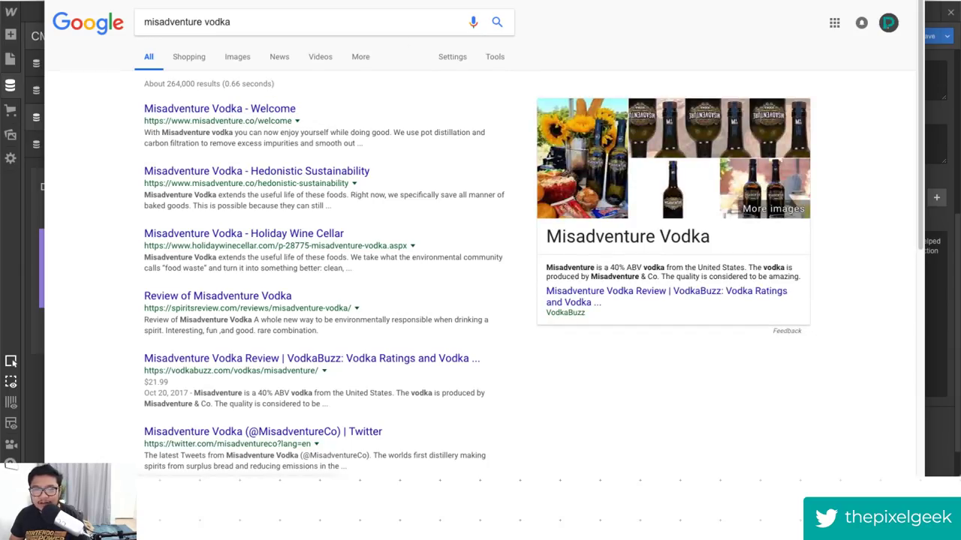
{"action": "key", "text": "Tab"}
{"action": "key", "text": "Return"}
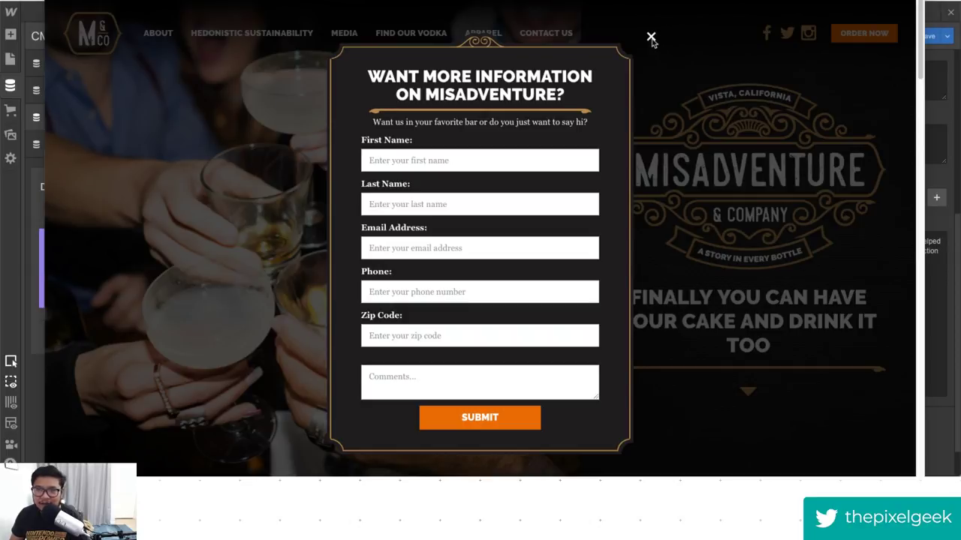
Dismiss the contact form popup and examine the Misadventure home page's layout from the hero to the About section.
{"action": "left_click", "coordinate": [650, 37]}
{"action": "scroll", "coordinate": [507, 223], "scroll_direction": "down", "scroll_amount": 2}
{"action": "scroll", "coordinate": [508, 224], "scroll_direction": "down", "scroll_amount": 5}
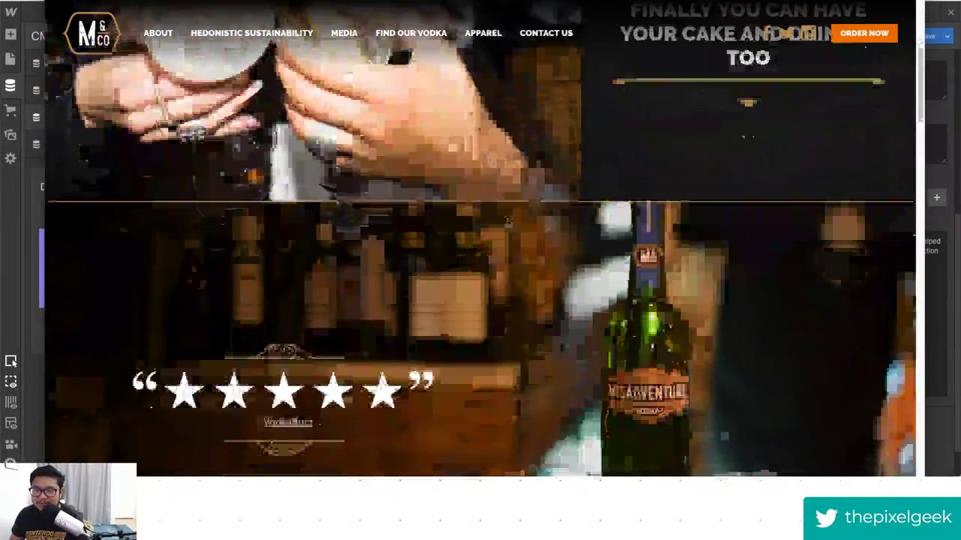
{"action": "scroll", "coordinate": [507, 223], "scroll_direction": "down", "scroll_amount": 4}
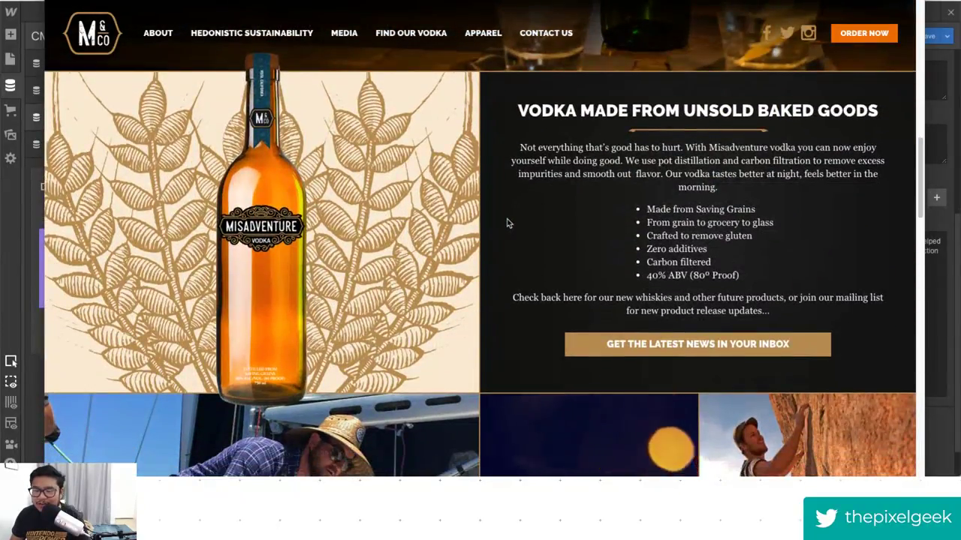
{"action": "scroll", "coordinate": [507, 223], "scroll_direction": "down", "scroll_amount": 1}
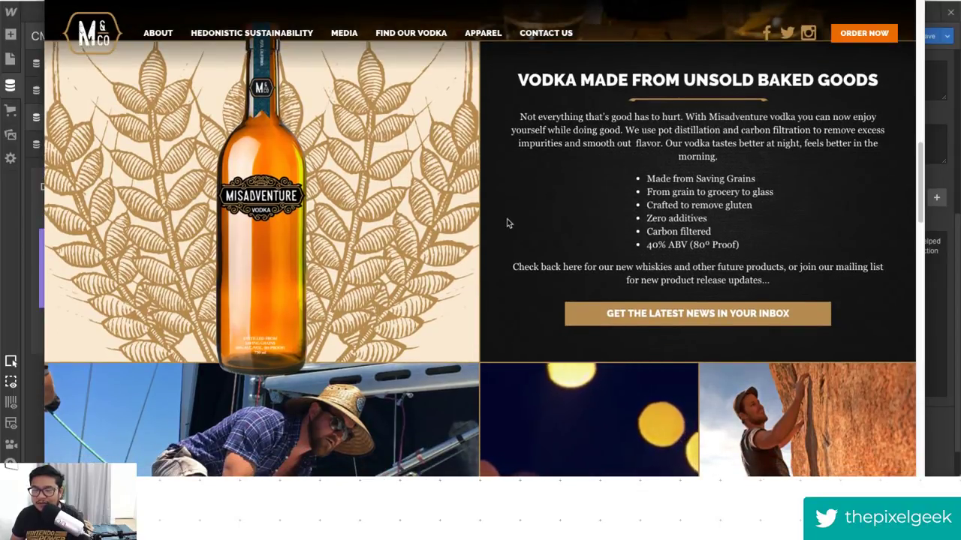
{"action": "scroll", "coordinate": [508, 223], "scroll_direction": "down", "scroll_amount": 3}
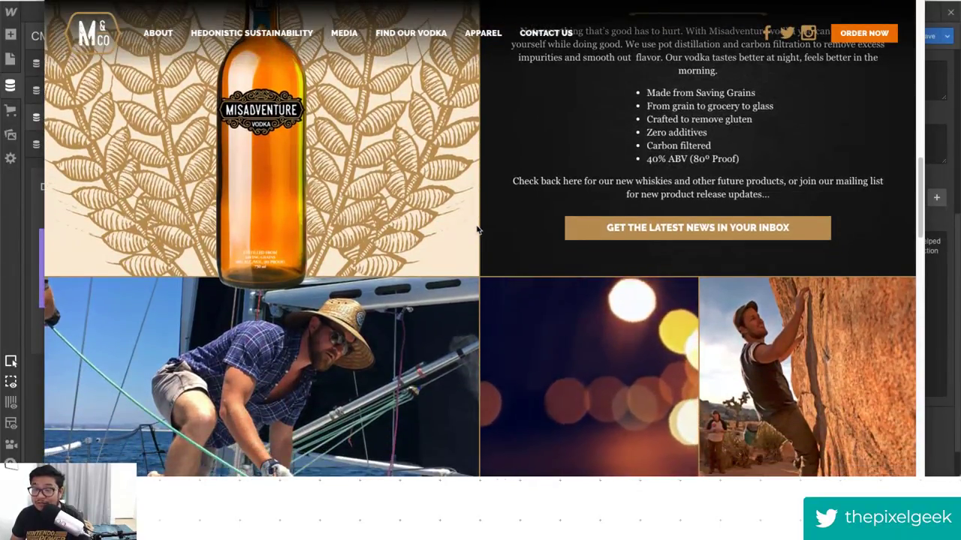
{"action": "scroll", "coordinate": [476, 230], "scroll_direction": "down", "scroll_amount": 5}
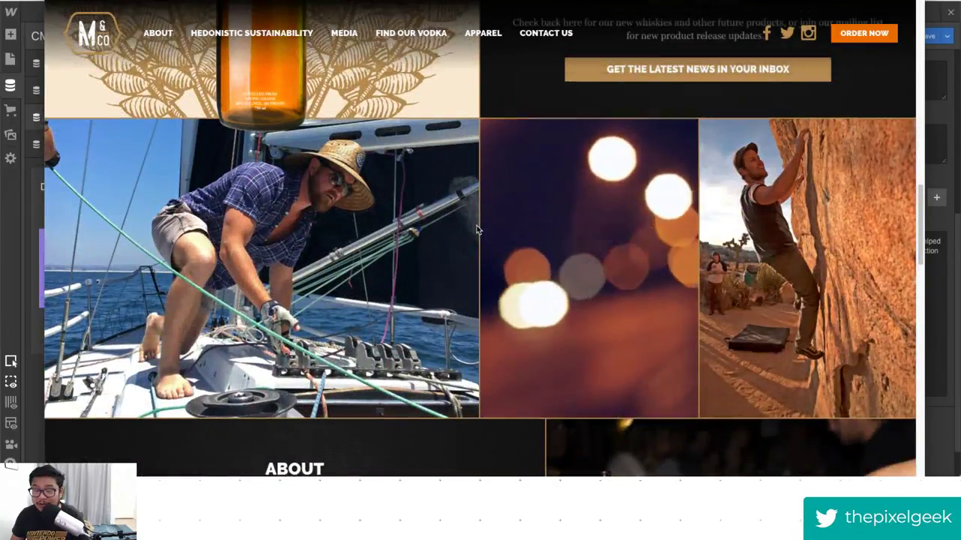
{"action": "scroll", "coordinate": [477, 230], "scroll_direction": "up", "scroll_amount": 4}
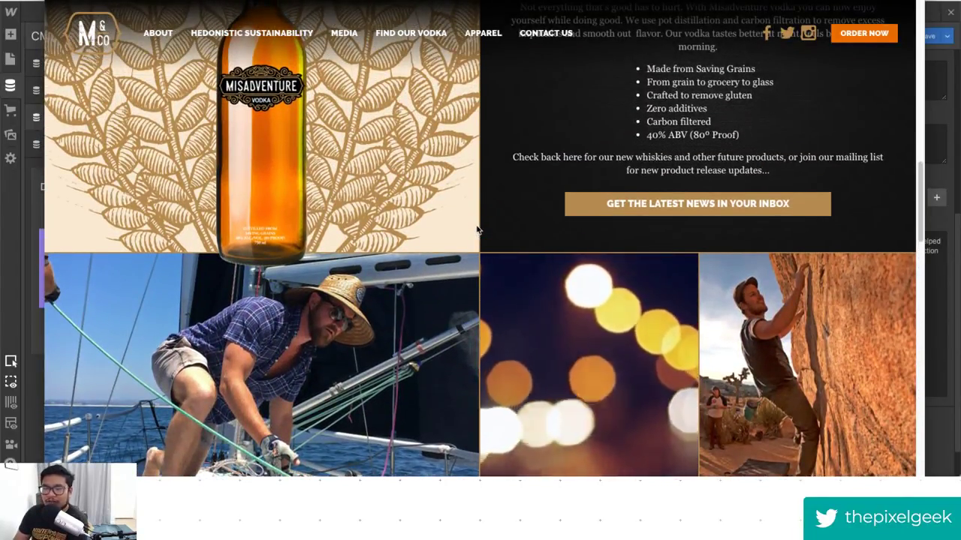
{"action": "scroll", "coordinate": [477, 231], "scroll_direction": "down", "scroll_amount": 6}
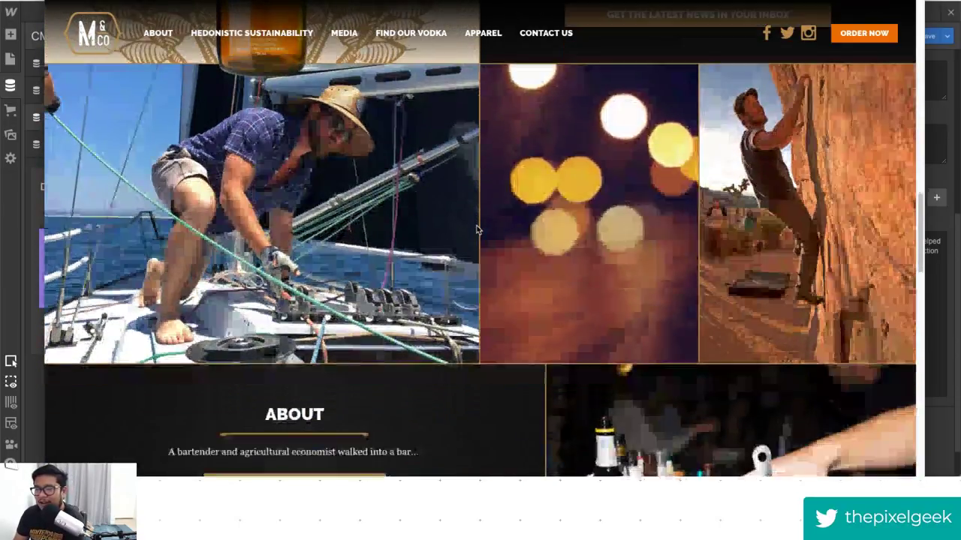
{"action": "scroll", "coordinate": [477, 230], "scroll_direction": "down", "scroll_amount": 3}
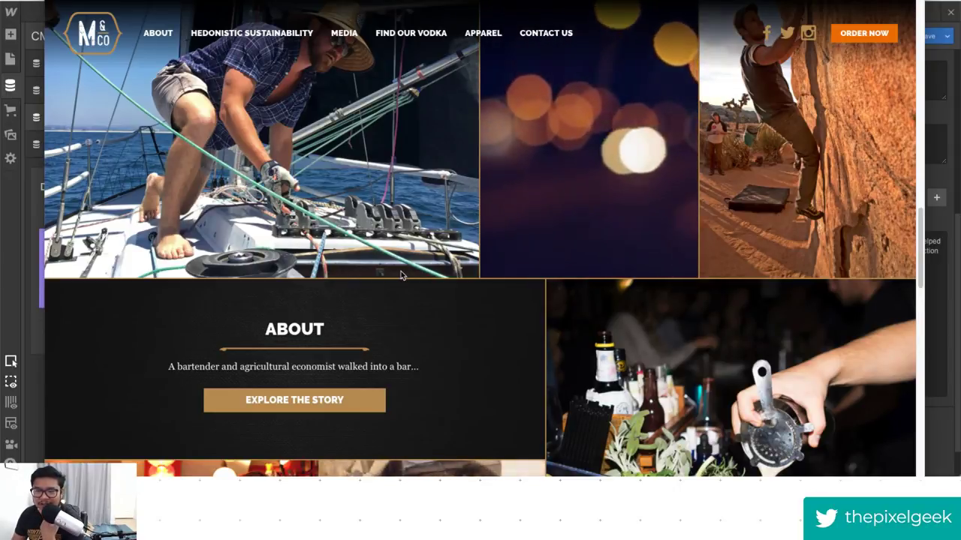
Examine the rest of the Misadventure home page, from the About section through Hedonistic Sustainability and the newsletter to the contact form.
{"action": "scroll", "coordinate": [401, 275], "scroll_direction": "down", "scroll_amount": 1}
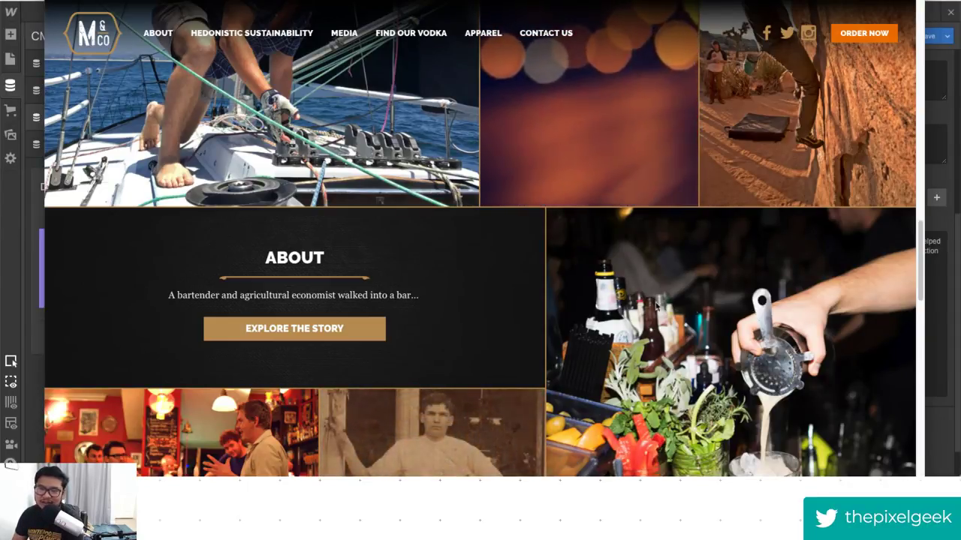
{"action": "scroll", "coordinate": [655, 306], "scroll_direction": "down", "scroll_amount": 5}
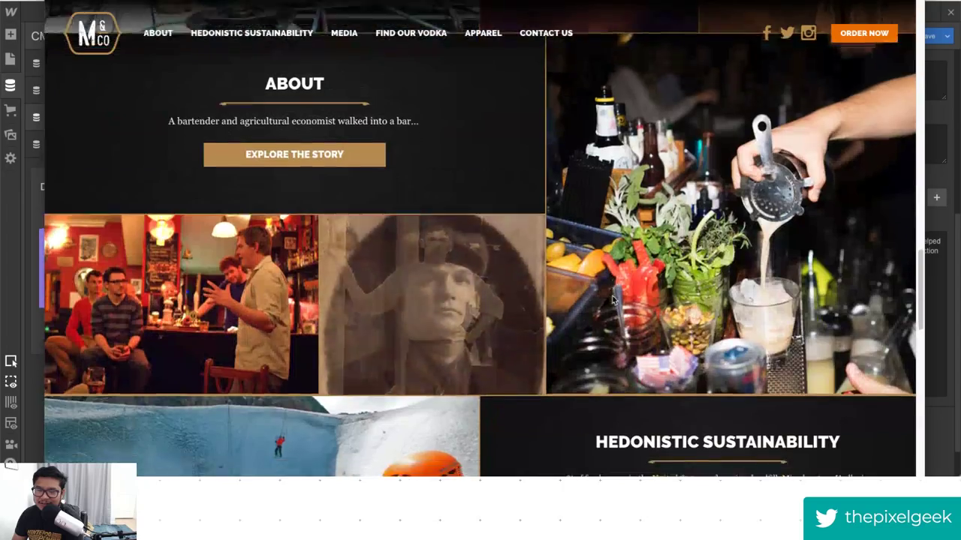
{"action": "scroll", "coordinate": [612, 300], "scroll_direction": "down", "scroll_amount": 5}
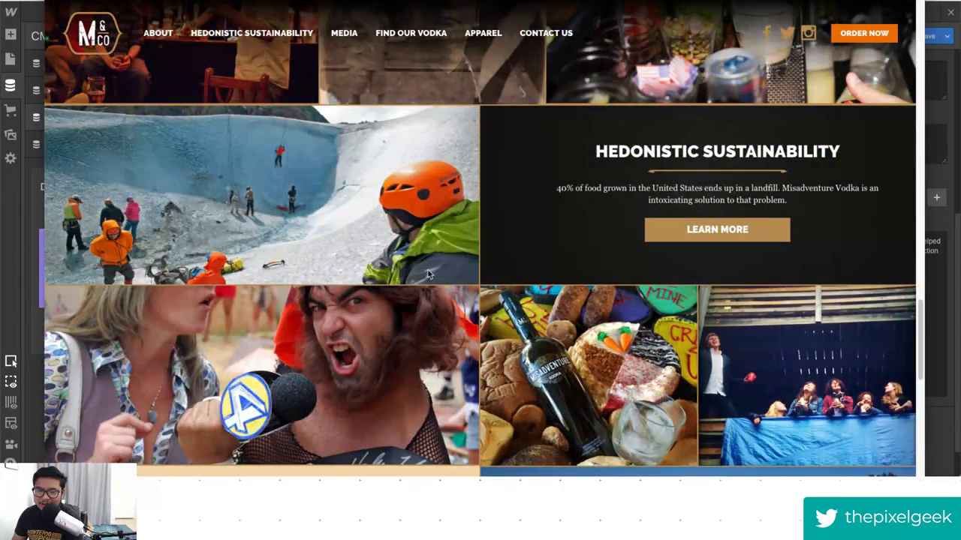
{"action": "scroll", "coordinate": [435, 287], "scroll_direction": "down", "scroll_amount": 8}
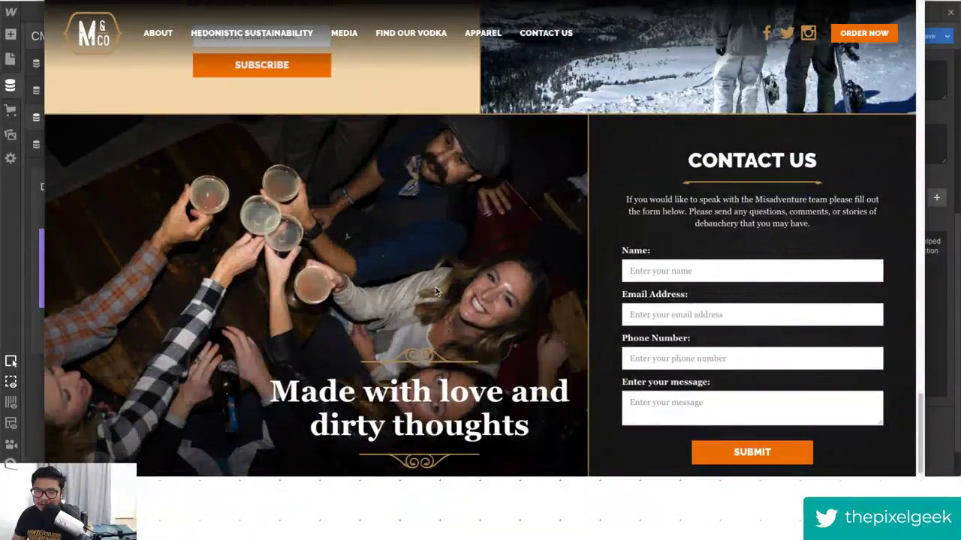
{"action": "scroll", "coordinate": [405, 161], "scroll_direction": "up", "scroll_amount": 4}
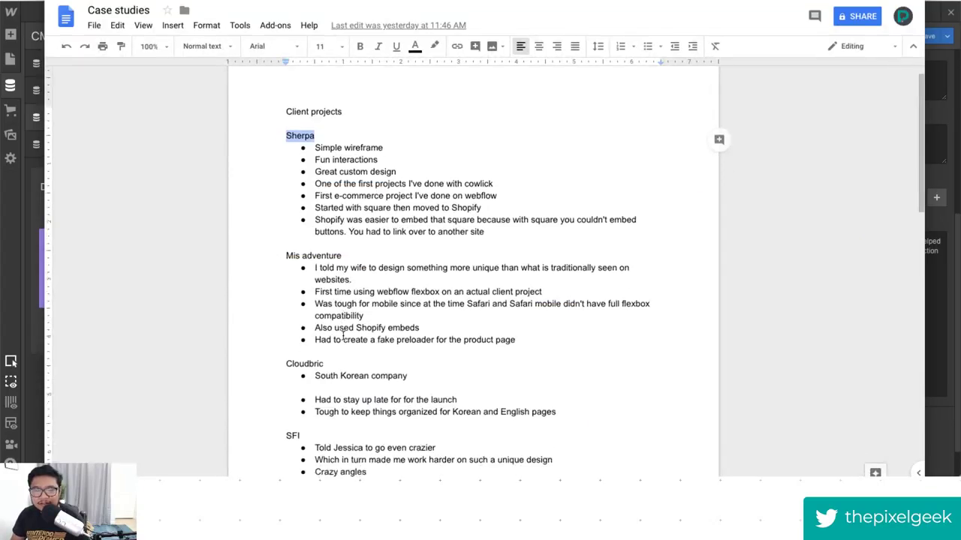
{"action": "scroll", "coordinate": [342, 332], "scroll_direction": "down", "scroll_amount": 2}
{"action": "scroll", "coordinate": [342, 332], "scroll_direction": "down", "scroll_amount": 1}
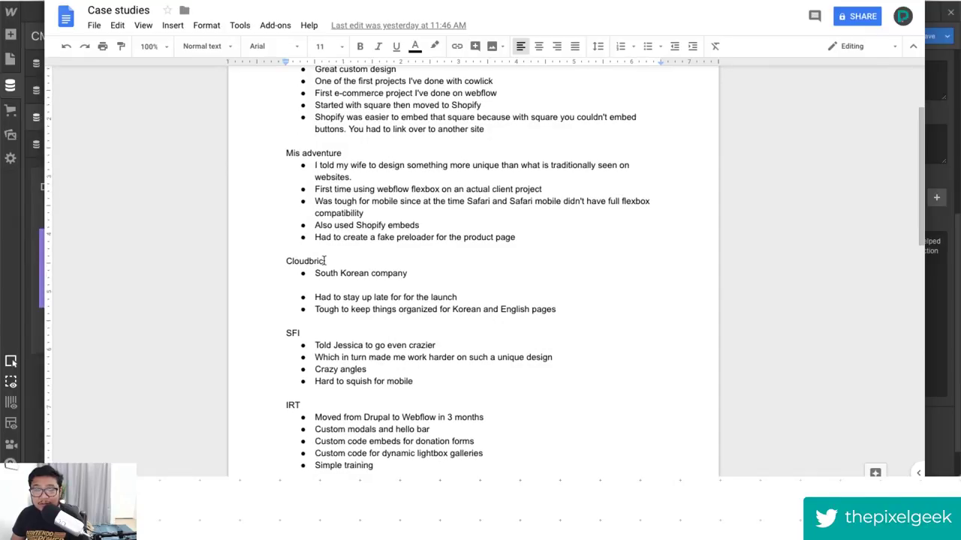
{"action": "double_click", "coordinate": [302, 261]}
{"action": "key", "text": "ctrl+c"}
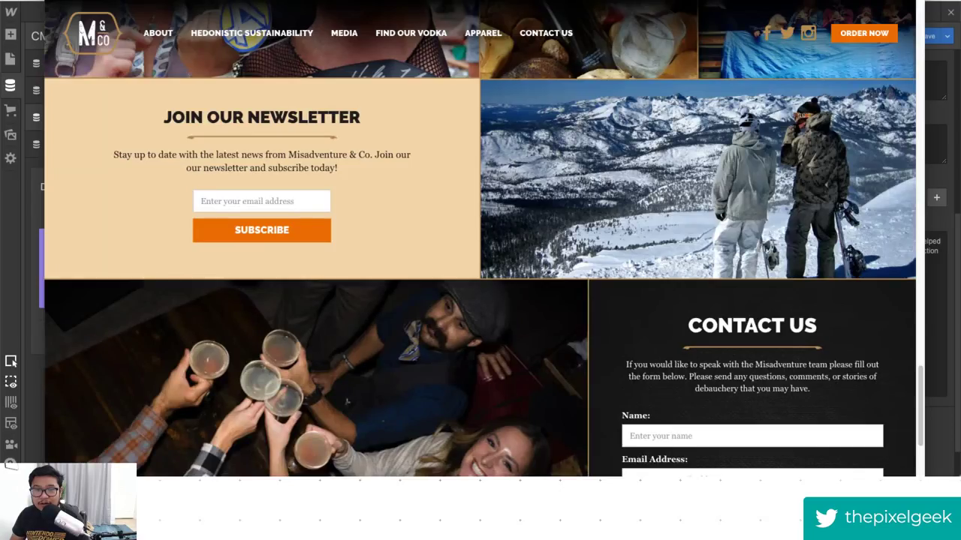
{"action": "key", "text": "ctrl+l"}
{"action": "key", "text": "ctrl+v"}
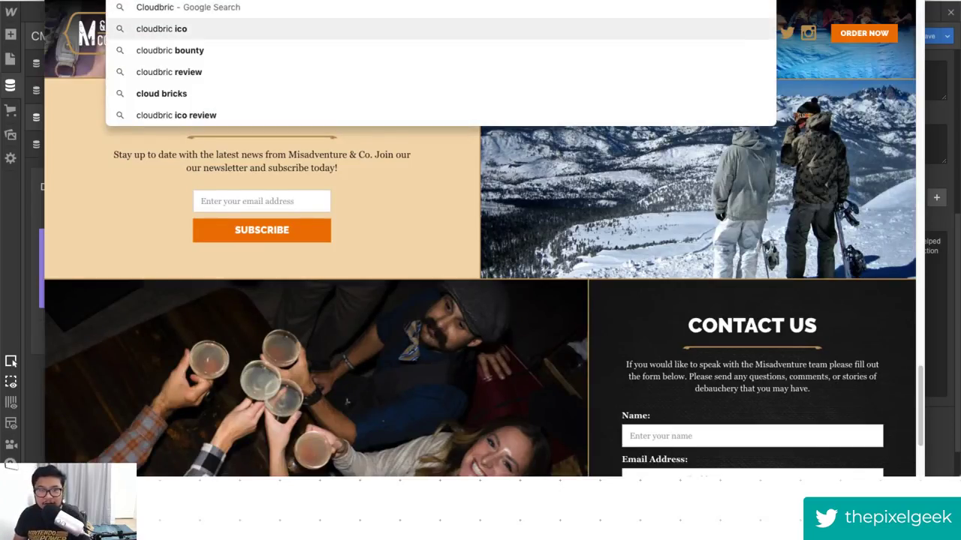
{"action": "key", "text": "Return"}
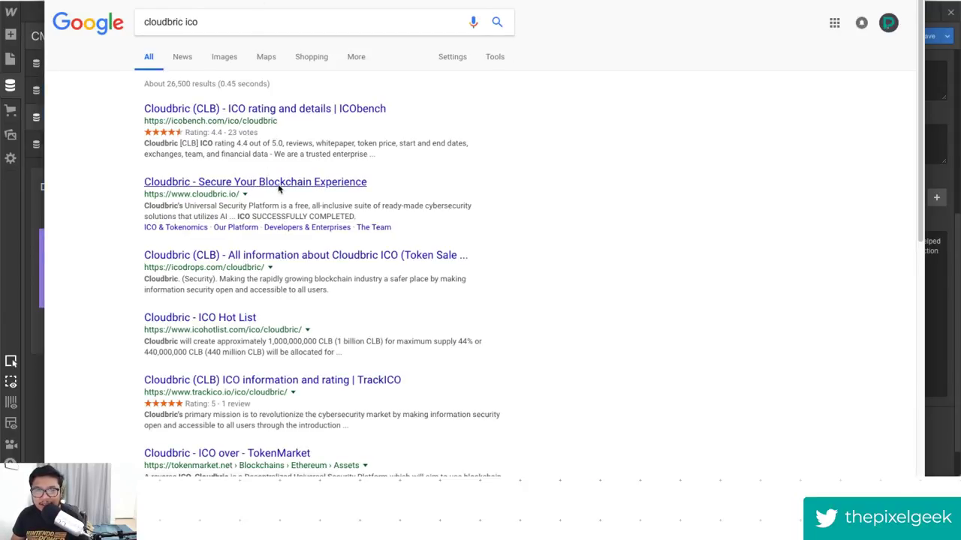
{"action": "left_click", "coordinate": [278, 183]}
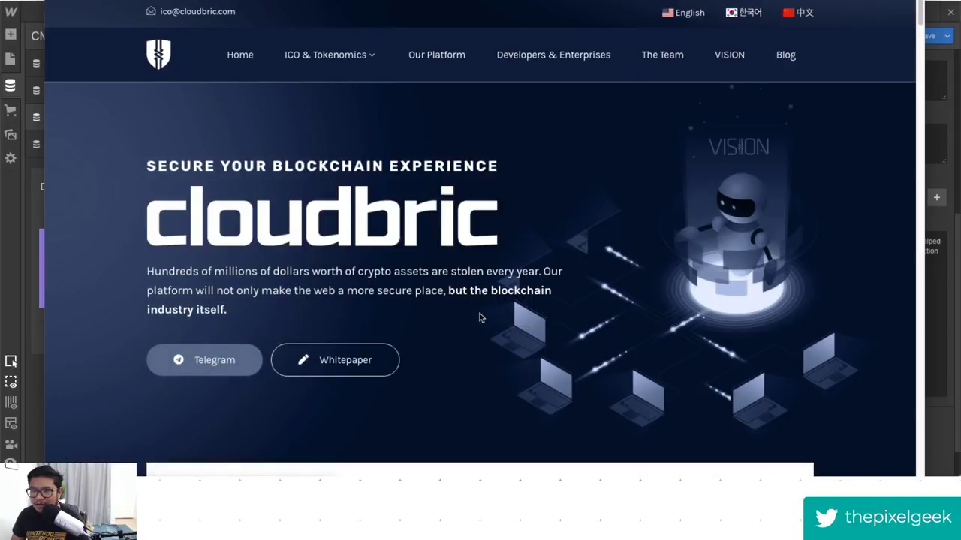
Examine the Cloudbric home page from the hero through the video, security platform, track record and enterprise sections to the team section.
{"action": "scroll", "coordinate": [480, 322], "scroll_direction": "down", "scroll_amount": 5}
{"action": "scroll", "coordinate": [480, 322], "scroll_direction": "down", "scroll_amount": 8}
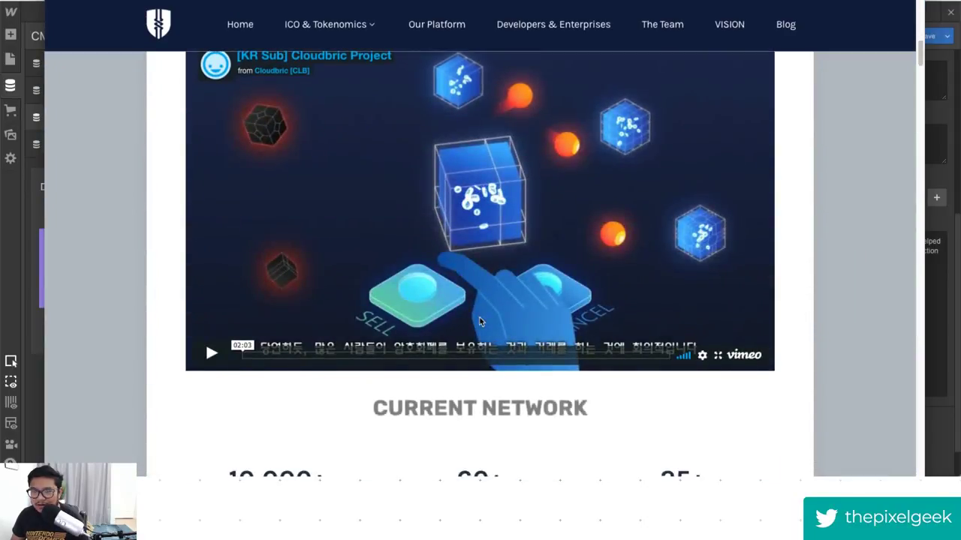
{"action": "scroll", "coordinate": [481, 322], "scroll_direction": "down", "scroll_amount": 5}
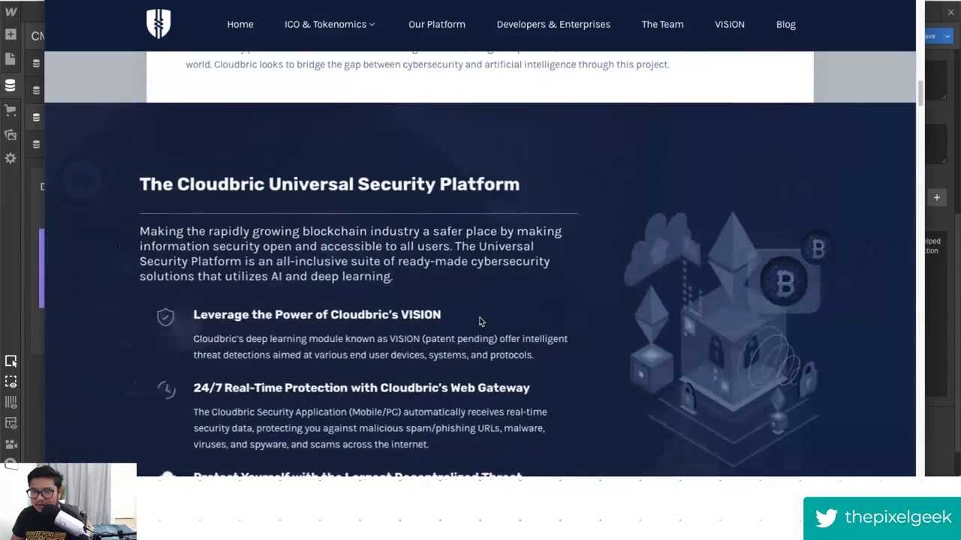
{"action": "scroll", "coordinate": [480, 322], "scroll_direction": "down", "scroll_amount": 5}
{"action": "scroll", "coordinate": [480, 322], "scroll_direction": "down", "scroll_amount": 5}
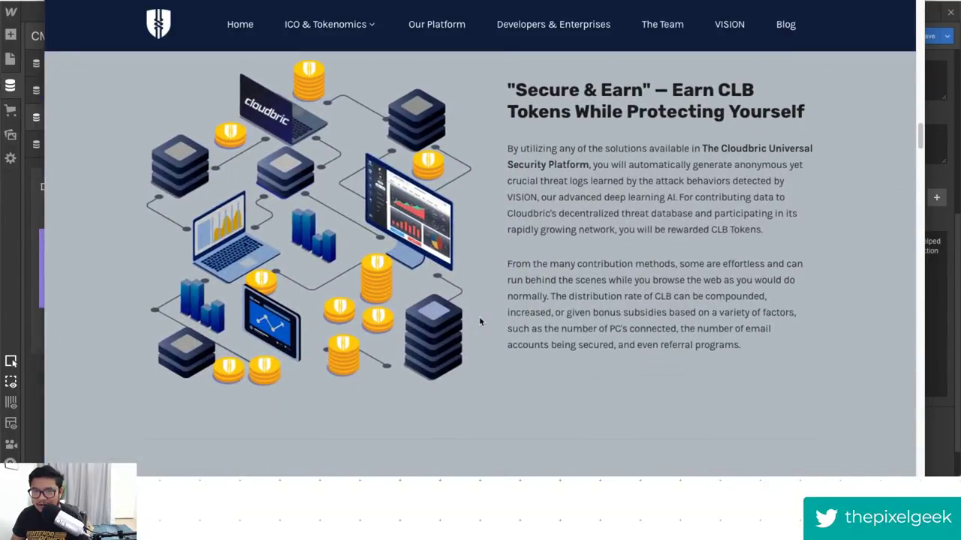
{"action": "scroll", "coordinate": [481, 322], "scroll_direction": "down", "scroll_amount": 3}
{"action": "scroll", "coordinate": [481, 322], "scroll_direction": "down", "scroll_amount": 10}
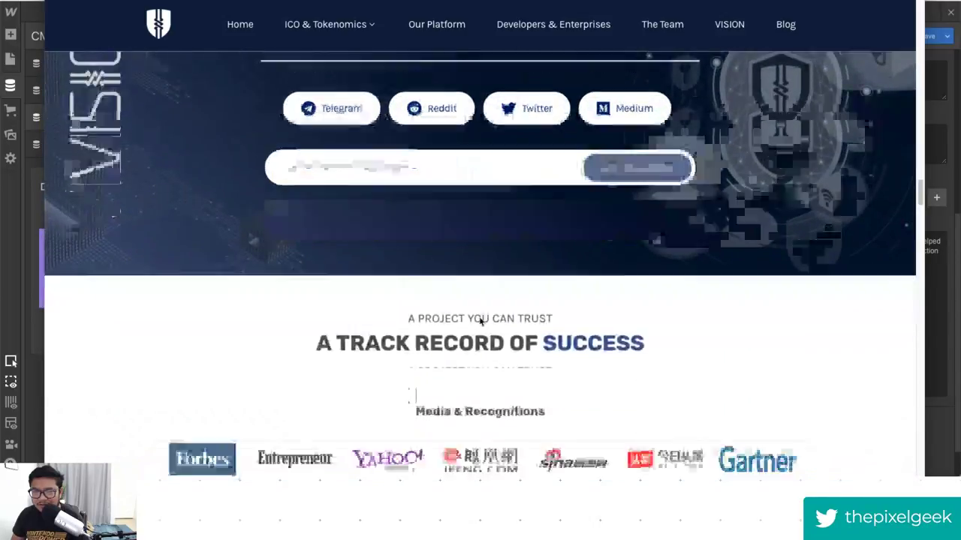
{"action": "scroll", "coordinate": [480, 321], "scroll_direction": "down", "scroll_amount": 8}
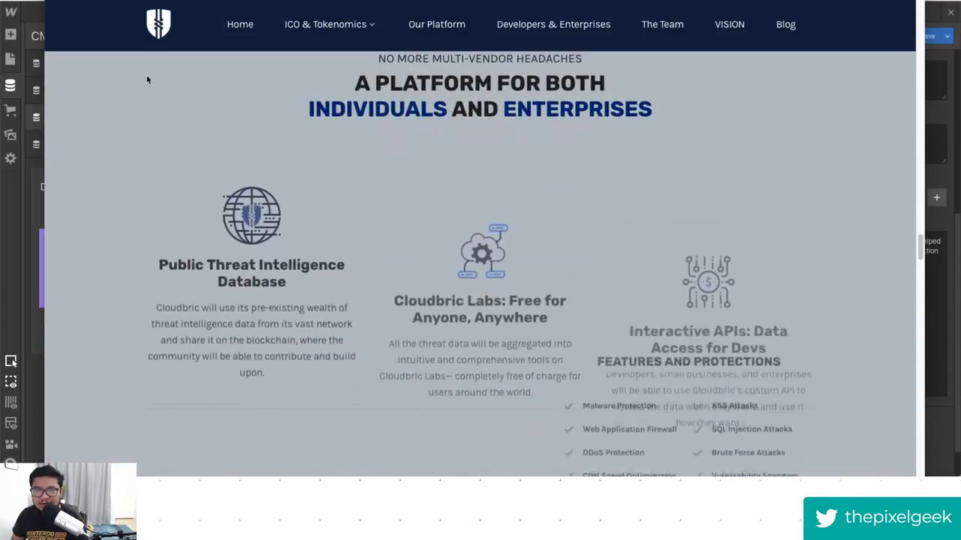
{"action": "scroll", "coordinate": [215, 214], "scroll_direction": "down", "scroll_amount": 4}
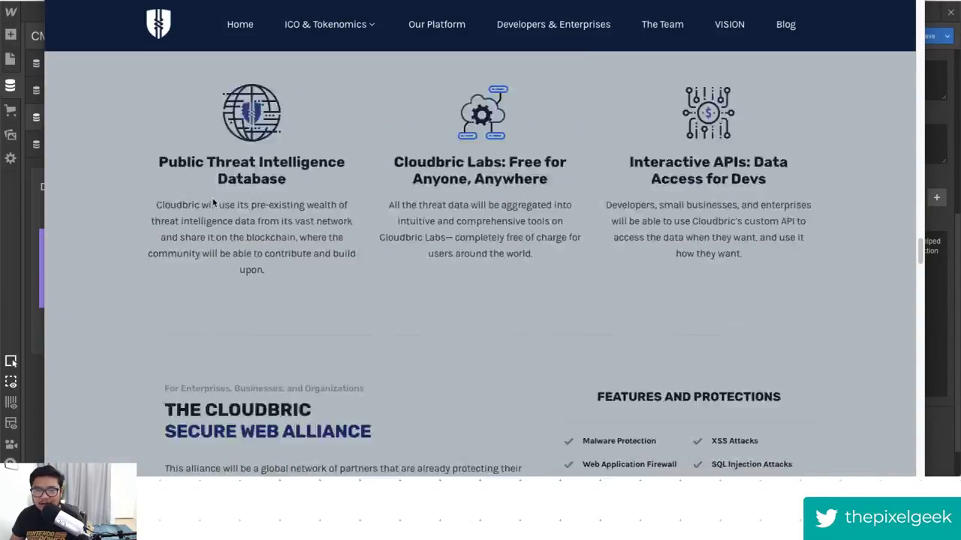
{"action": "scroll", "coordinate": [216, 225], "scroll_direction": "down", "scroll_amount": 4}
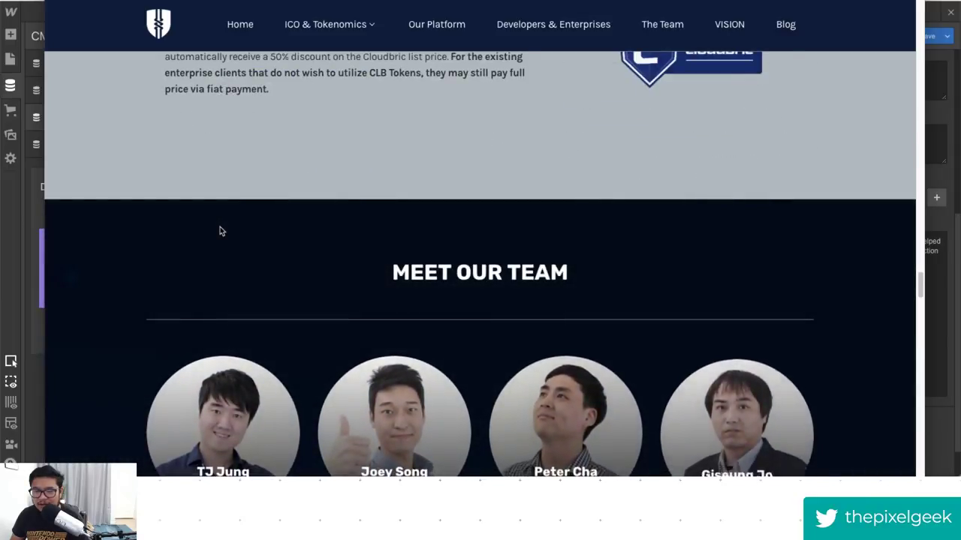
Look through the Meet Our Team grid, viewing and closing the bios of the CEO and the Chief Operating Officer.
{"action": "scroll", "coordinate": [220, 231], "scroll_direction": "down", "scroll_amount": 3}
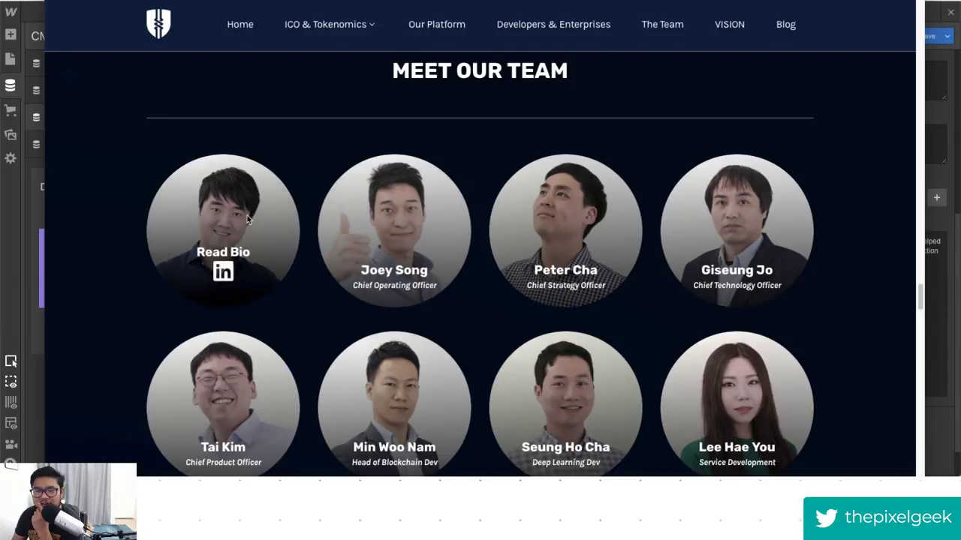
{"action": "scroll", "coordinate": [683, 211], "scroll_direction": "down", "scroll_amount": 3}
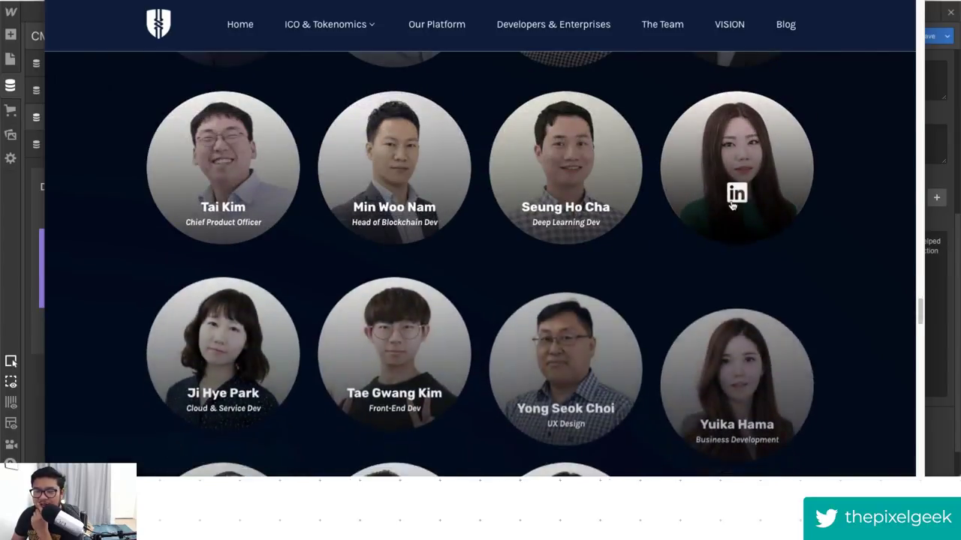
{"action": "scroll", "coordinate": [225, 188], "scroll_direction": "up", "scroll_amount": 2}
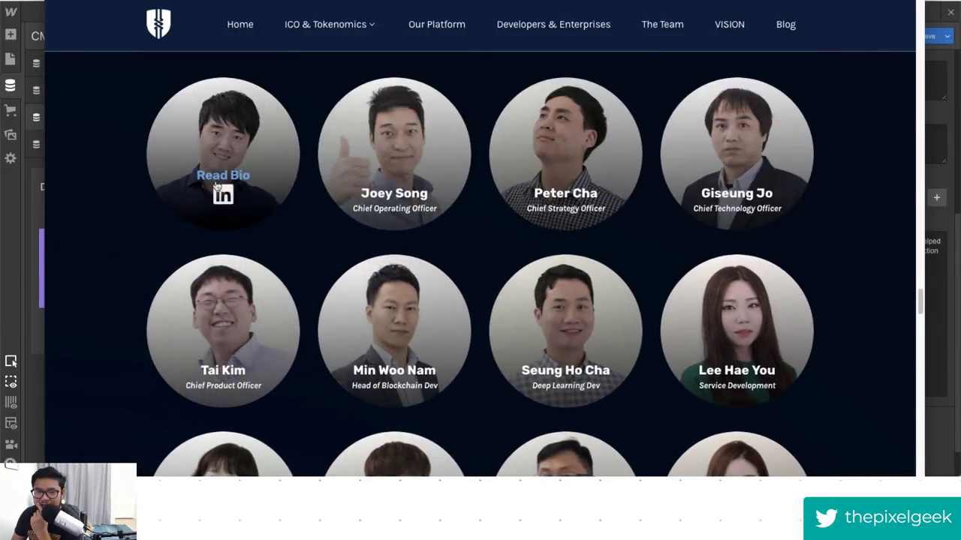
{"action": "left_click", "coordinate": [232, 178]}
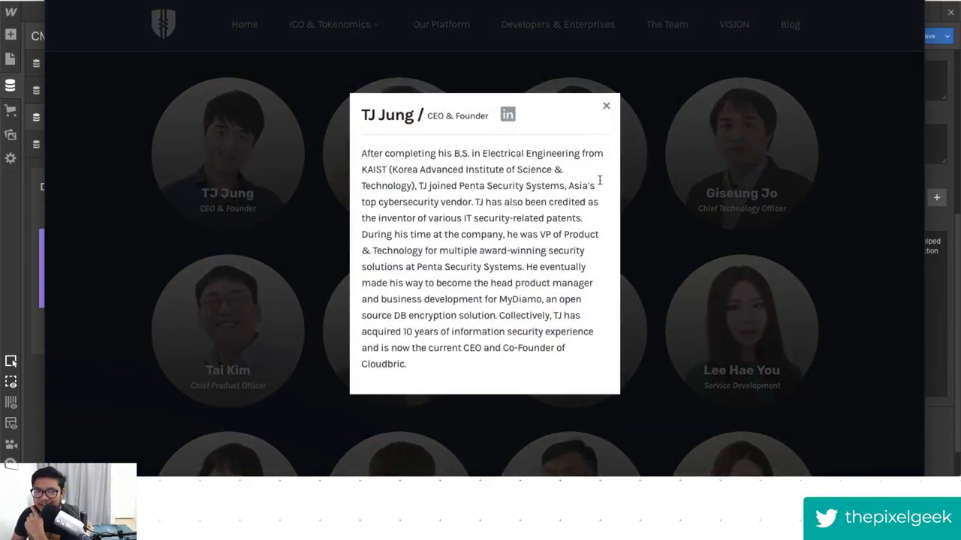
{"action": "left_click", "coordinate": [606, 106]}
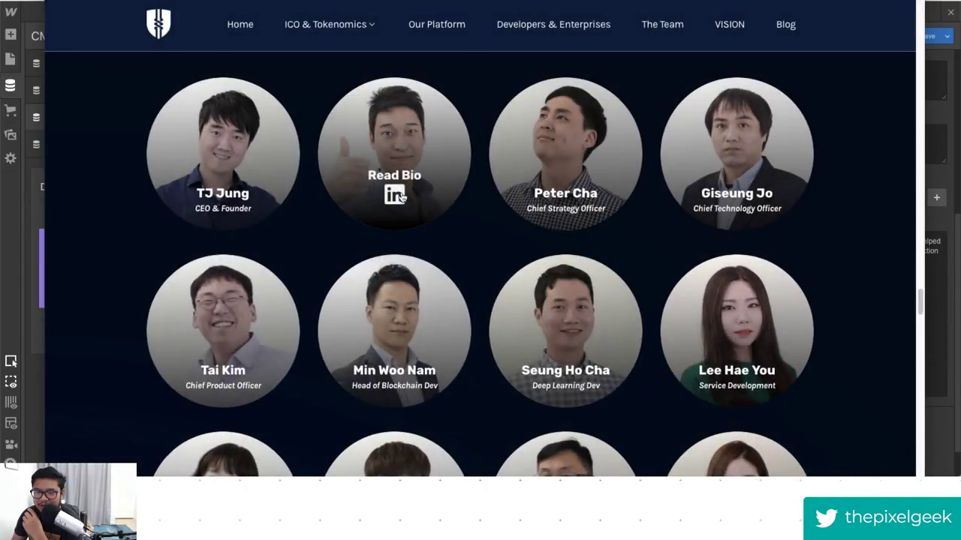
{"action": "left_click", "coordinate": [401, 178]}
{"action": "left_click", "coordinate": [605, 140]}
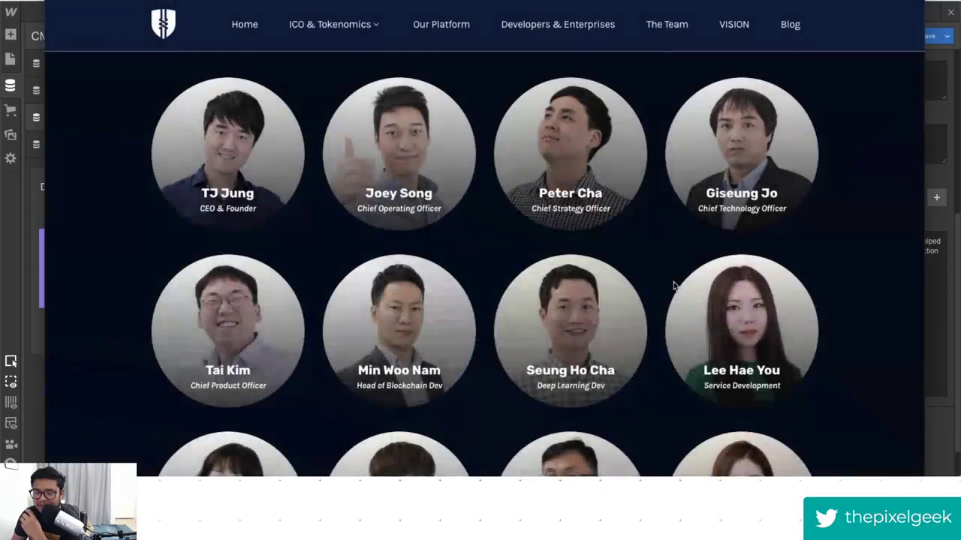
Examine the advisor cards, try the Kaspersky Lab advisor's bio, and look back over the Cloudbric page up to the hero section.
{"action": "scroll", "coordinate": [674, 285], "scroll_direction": "down", "scroll_amount": 10}
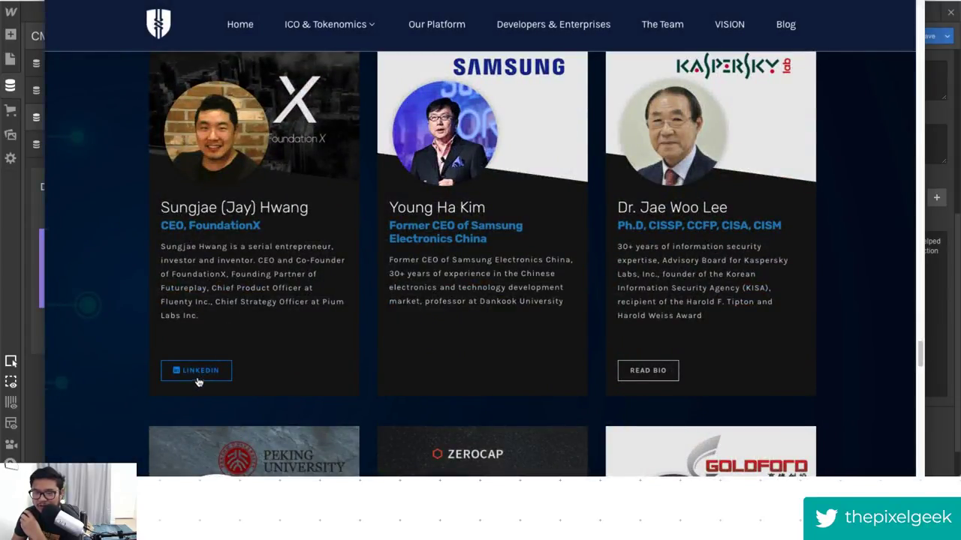
{"action": "left_click", "coordinate": [668, 377]}
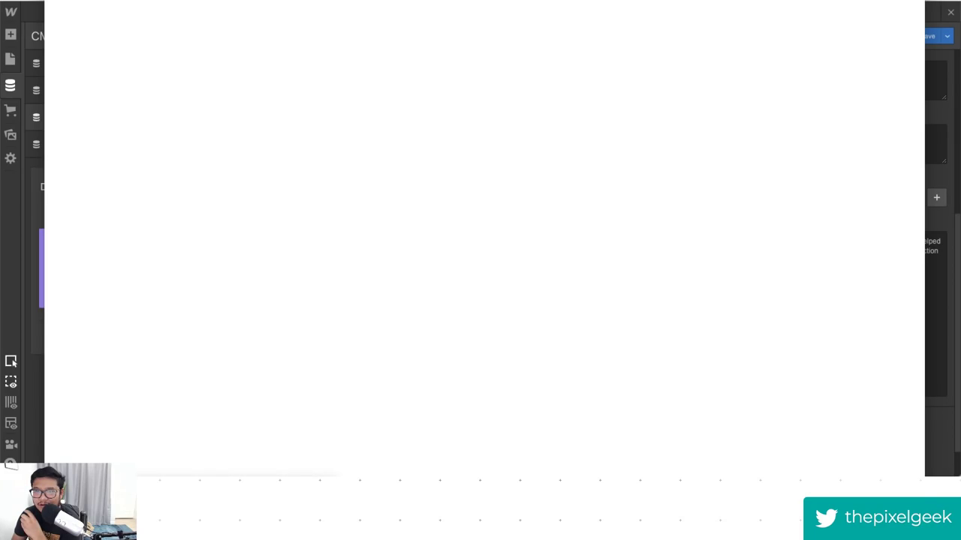
{"action": "scroll", "coordinate": [425, 210], "scroll_direction": "up", "scroll_amount": 15}
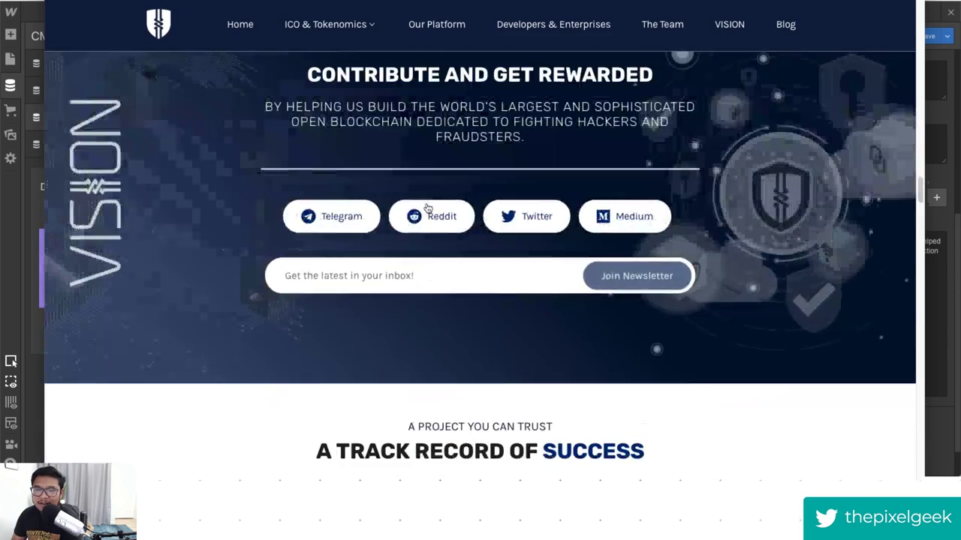
{"action": "scroll", "coordinate": [426, 207], "scroll_direction": "up", "scroll_amount": 10}
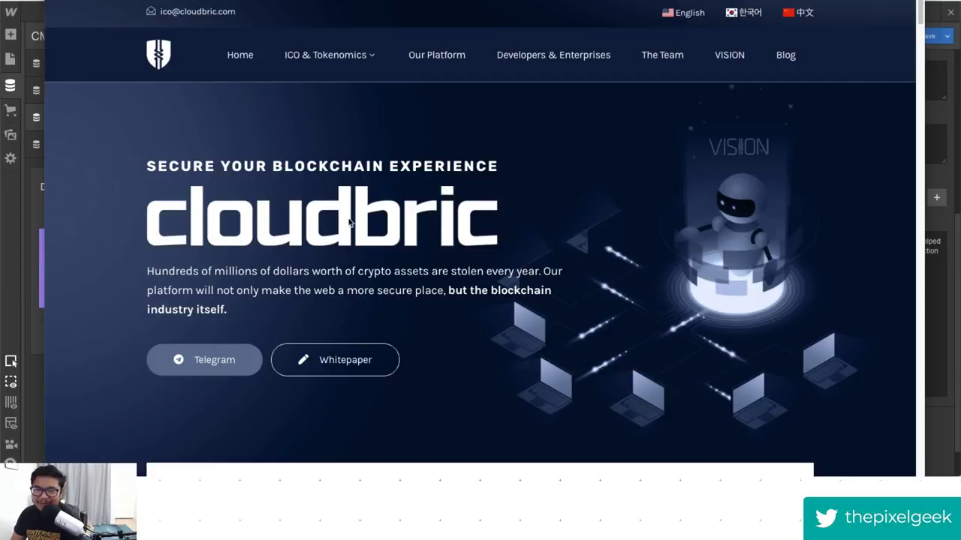
Return to the Case studies document and review the notes from SFI through the remaining client projects to the concept projects.
{"action": "scroll", "coordinate": [348, 220], "scroll_direction": "down", "scroll_amount": 1}
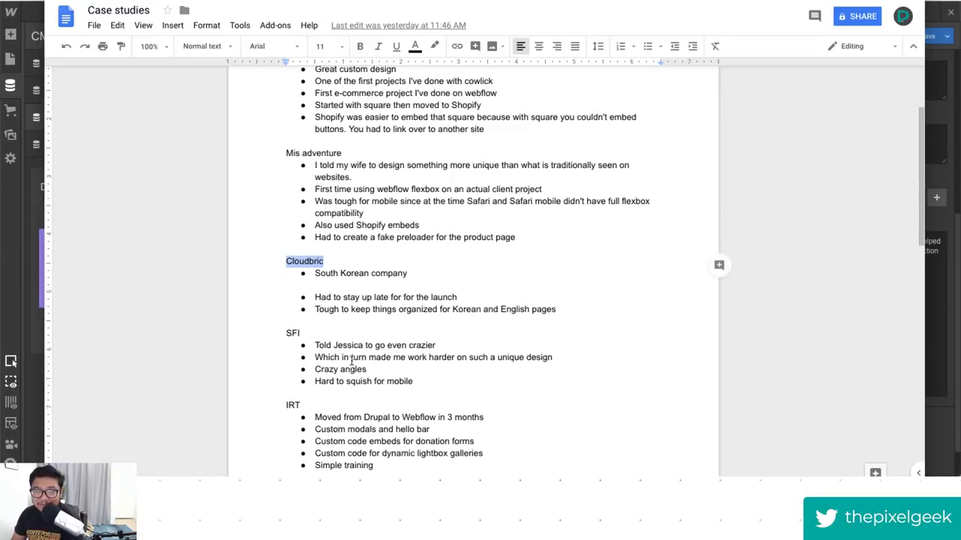
{"action": "scroll", "coordinate": [352, 361], "scroll_direction": "down", "scroll_amount": 5}
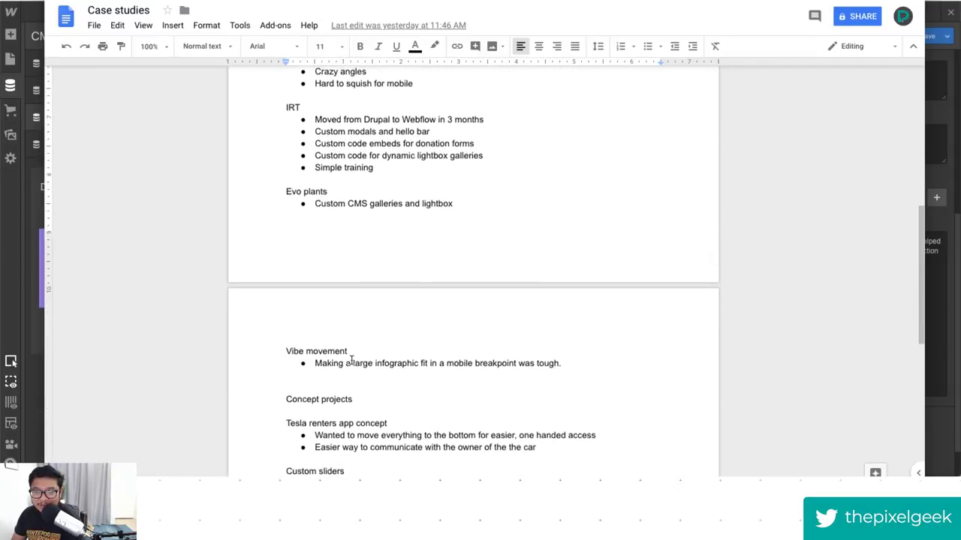
{"action": "scroll", "coordinate": [351, 362], "scroll_direction": "down", "scroll_amount": 2}
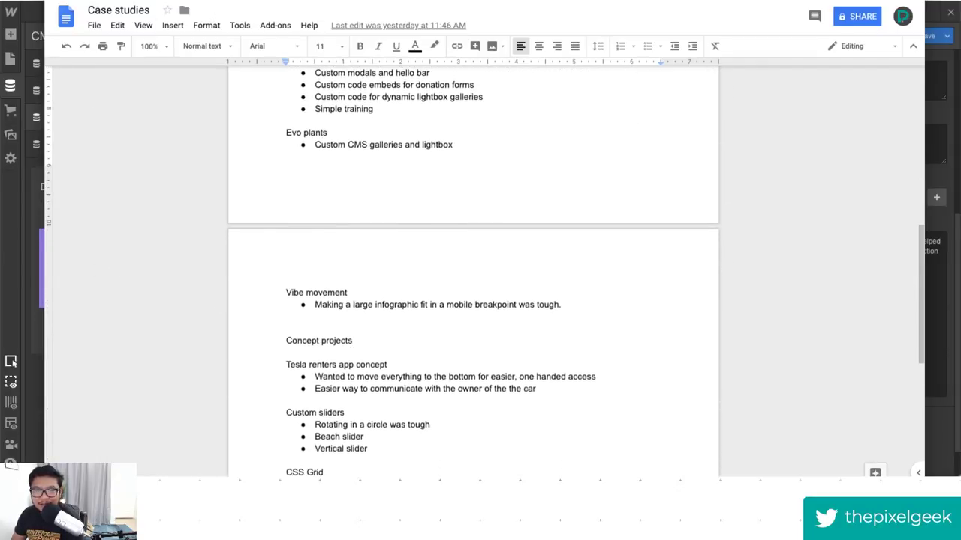
Switch to Webflow and review the Sherpa Energy Squares project item from its case study text up to its name and image fields.
{"action": "key", "text": "super+Tab"}
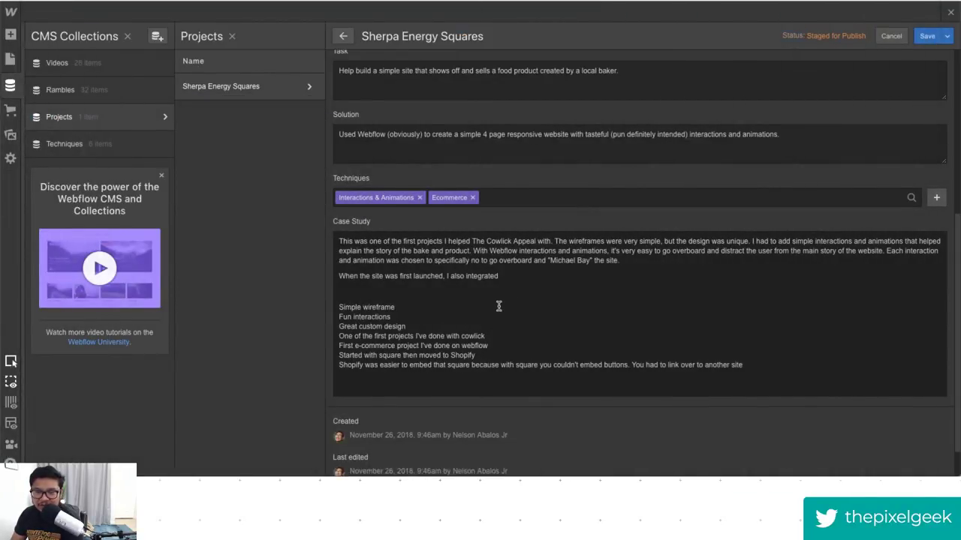
{"action": "scroll", "coordinate": [495, 308], "scroll_direction": "down", "scroll_amount": 1}
{"action": "scroll", "coordinate": [498, 305], "scroll_direction": "up", "scroll_amount": 5}
{"action": "scroll", "coordinate": [499, 306], "scroll_direction": "up", "scroll_amount": 3}
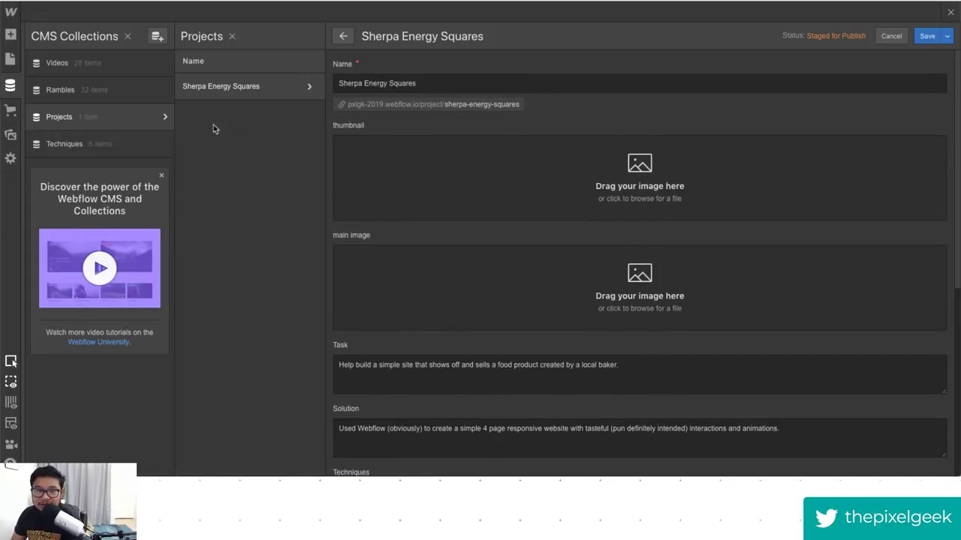
View the Techniques collection, then reopen the Sherpa Energy Squares item in the Projects collection at its Techniques and Case Study fields.
{"action": "left_click", "coordinate": [123, 138]}
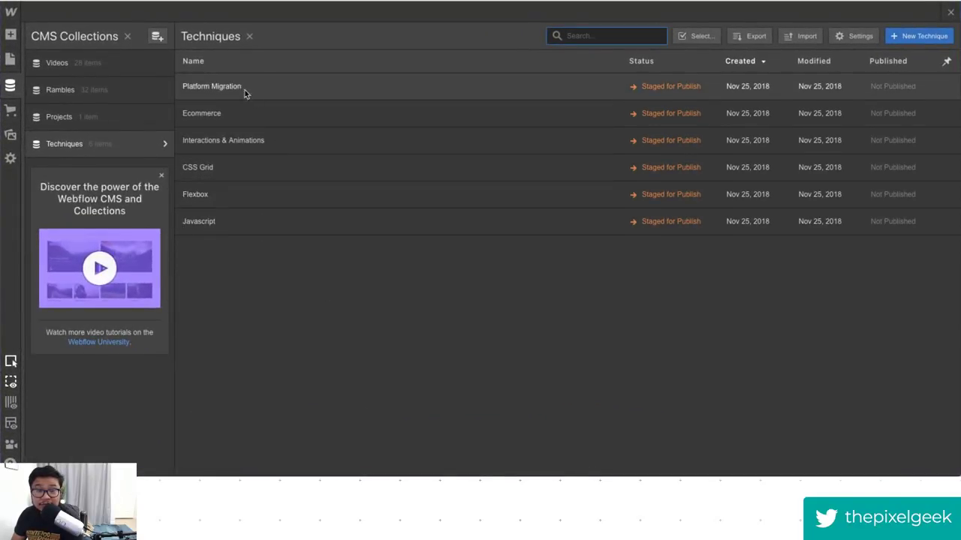
{"action": "left_click", "coordinate": [118, 118]}
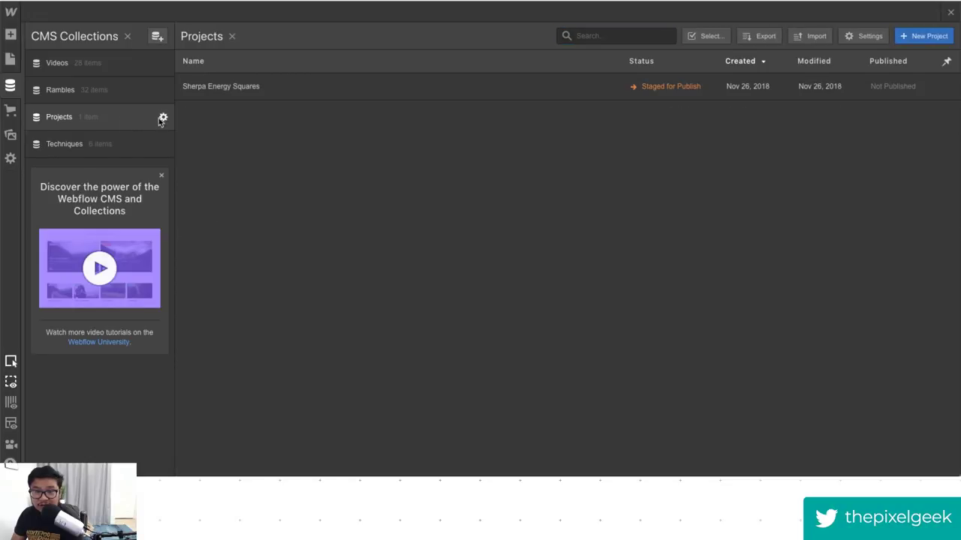
{"action": "left_click", "coordinate": [248, 91]}
{"action": "scroll", "coordinate": [439, 333], "scroll_direction": "down", "scroll_amount": 5}
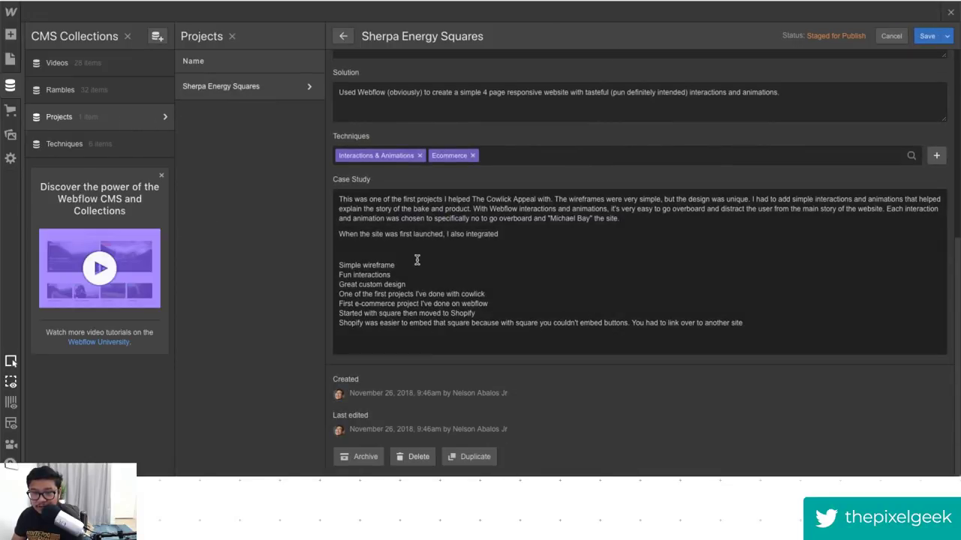
Look over the Techniques collection's items and close the CMS collections to return to the Home page design.
{"action": "scroll", "coordinate": [417, 260], "scroll_direction": "up", "scroll_amount": 1}
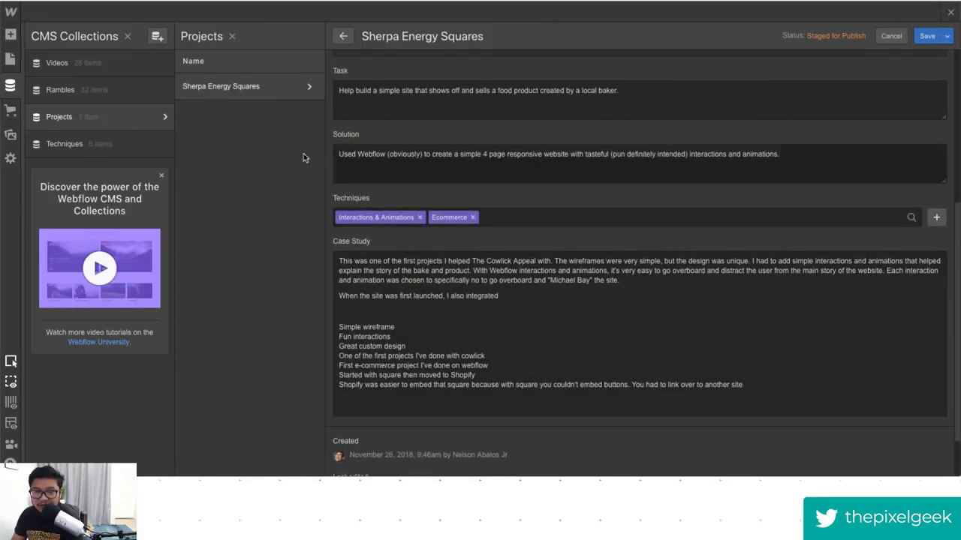
{"action": "left_click", "coordinate": [109, 145]}
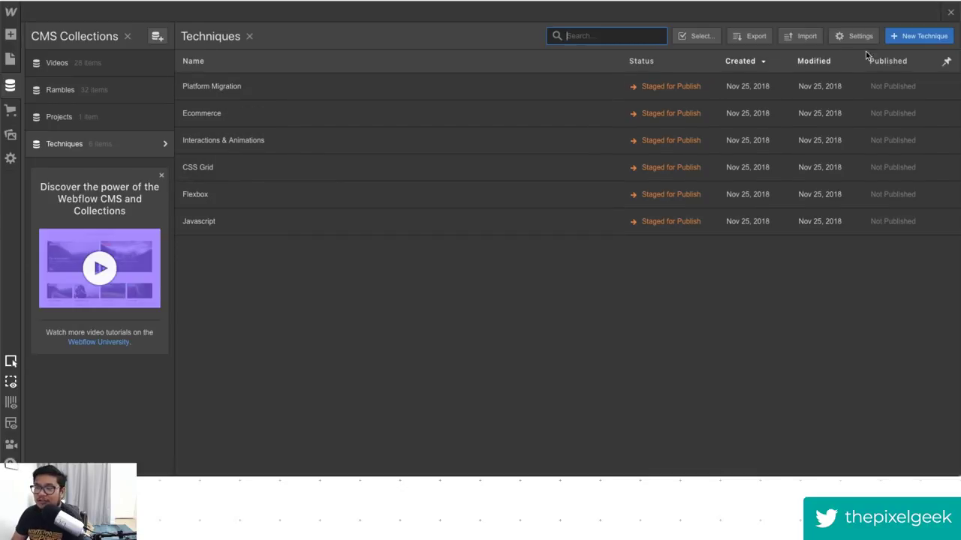
{"action": "left_click", "coordinate": [952, 12]}
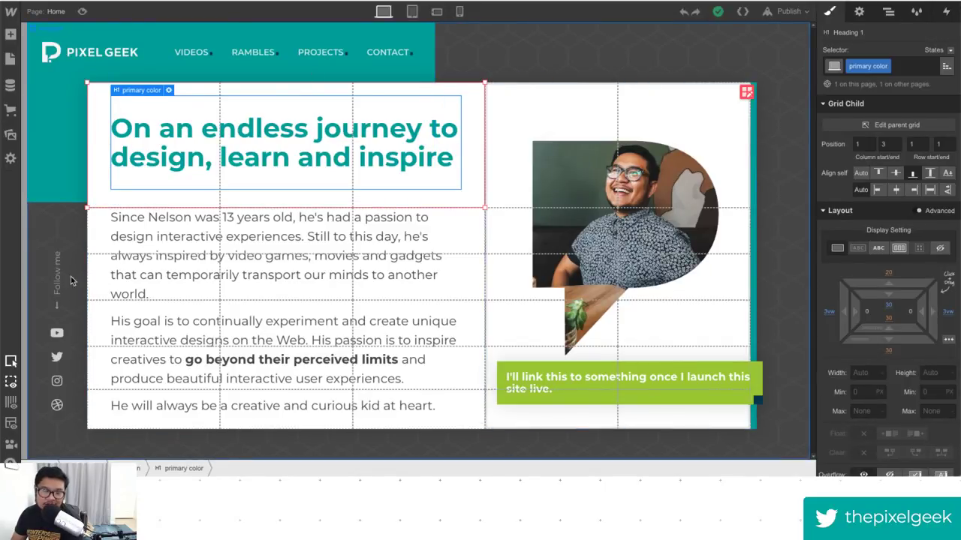
Select the Home page's wrapper grid and hide, then restore, its Solid Color background layer to compare the pattern.
{"action": "left_click", "coordinate": [592, 72]}
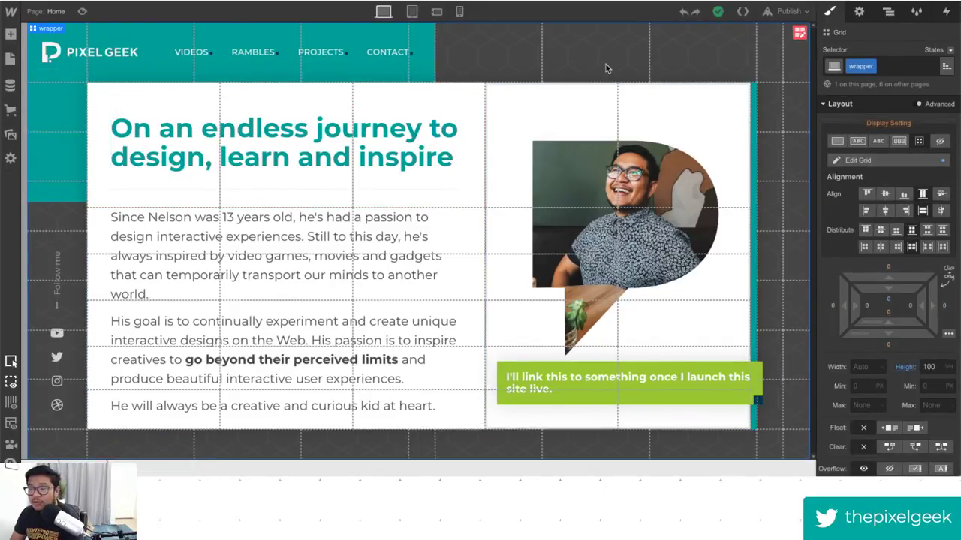
{"action": "scroll", "coordinate": [848, 276], "scroll_direction": "down", "scroll_amount": 5}
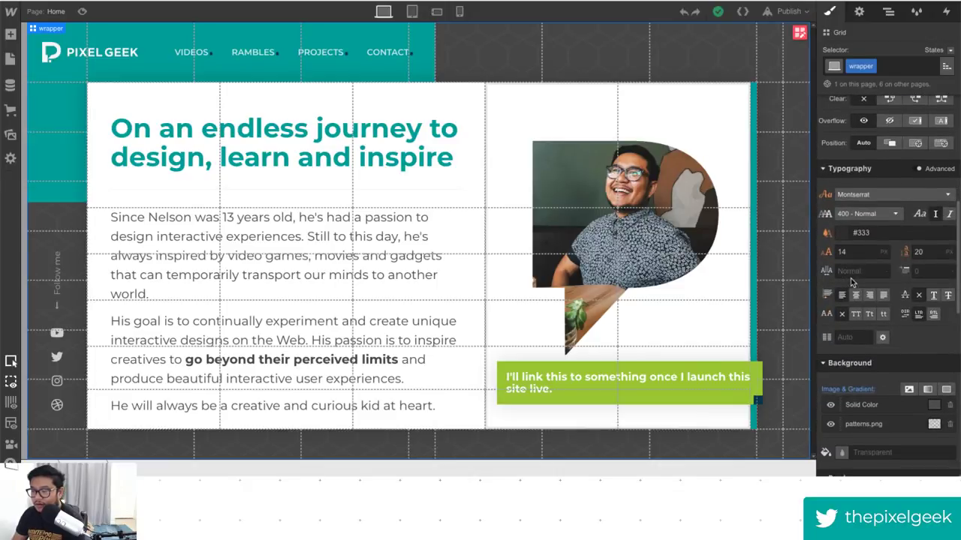
{"action": "scroll", "coordinate": [850, 278], "scroll_direction": "down", "scroll_amount": 2}
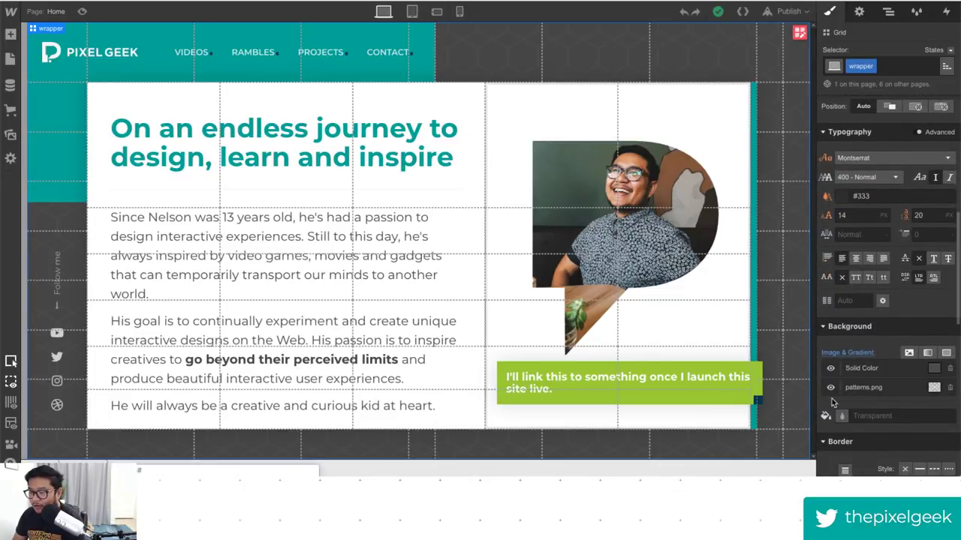
{"action": "left_click", "coordinate": [830, 387]}
{"action": "left_click", "coordinate": [830, 387]}
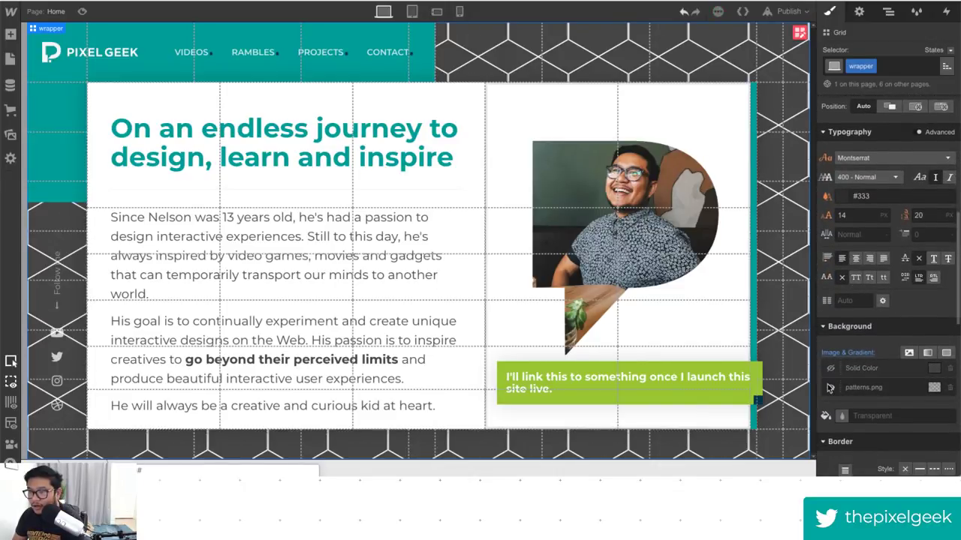
{"action": "left_click", "coordinate": [831, 369]}
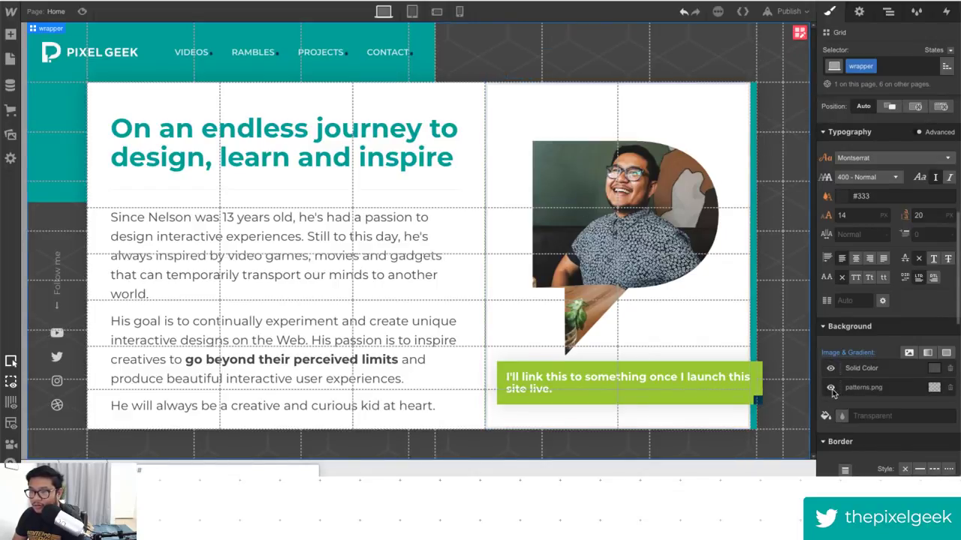
Mark the wrapper's patterns.png background image as HiDPI.
{"action": "left_click", "coordinate": [863, 387]}
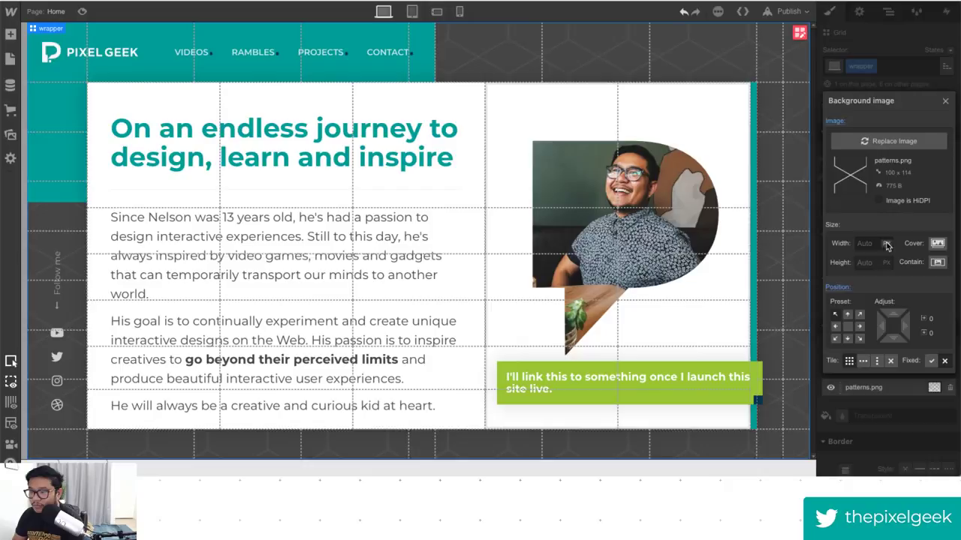
{"action": "left_click", "coordinate": [906, 204]}
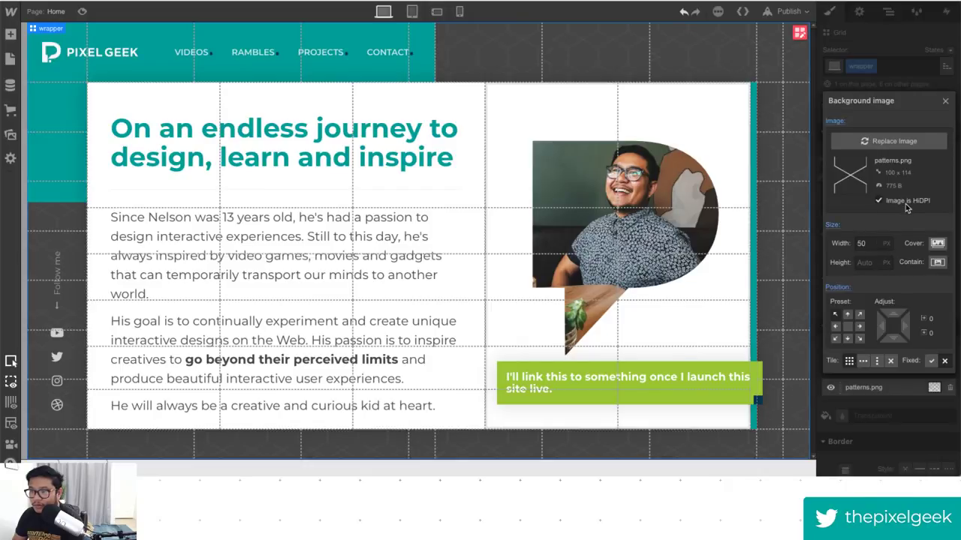
{"action": "left_click", "coordinate": [946, 102]}
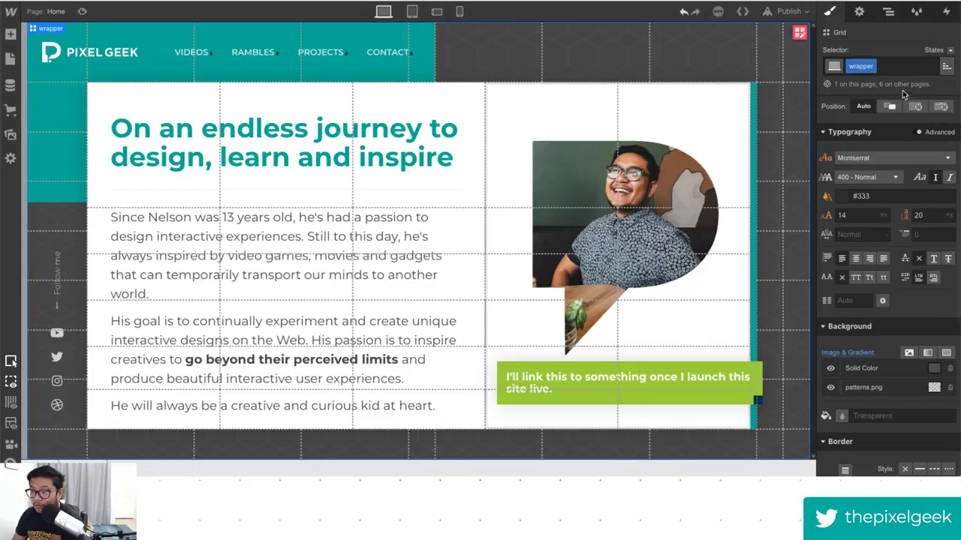
Check the background on the videos page and open the Videos Template collection page.
{"action": "left_click", "coordinate": [83, 10]}
{"action": "left_click", "coordinate": [32, 12]}
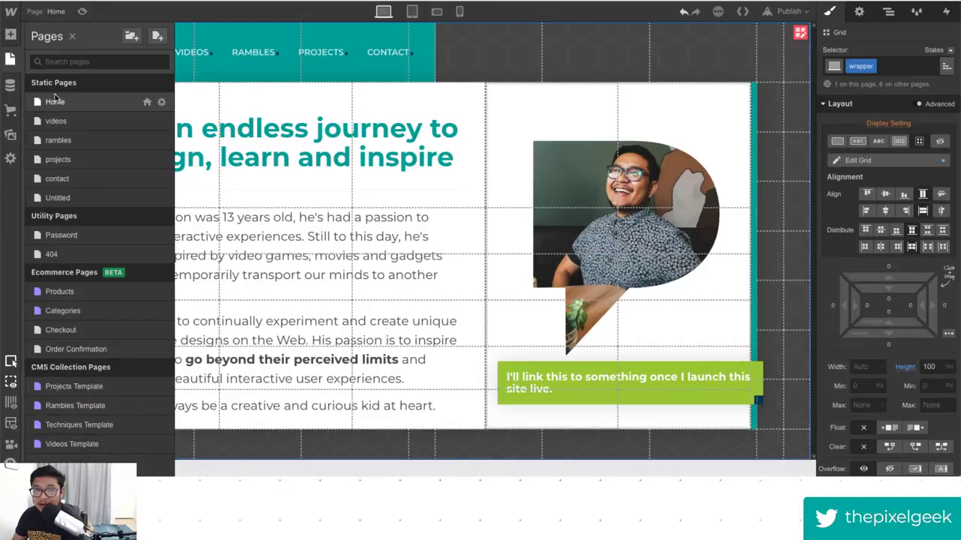
{"action": "left_click", "coordinate": [49, 128]}
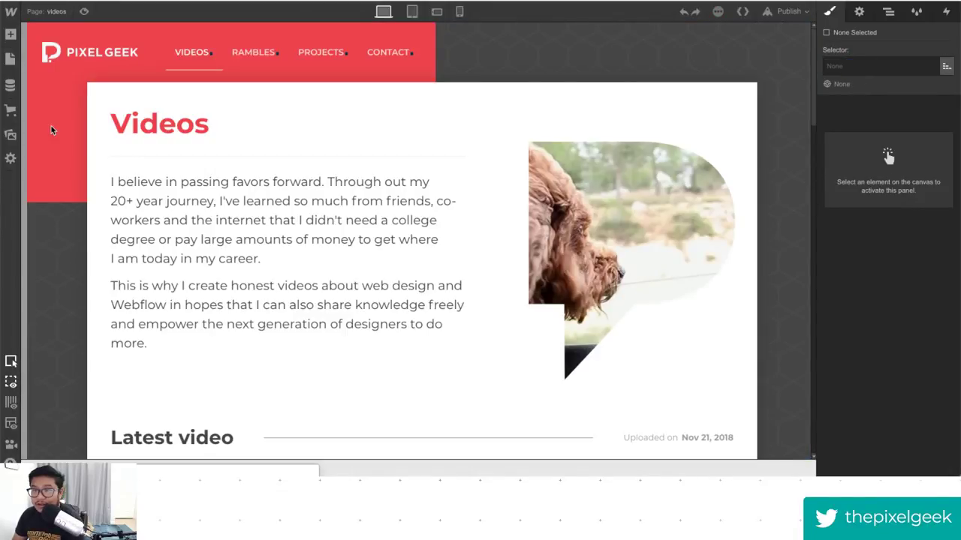
{"action": "key", "text": "p"}
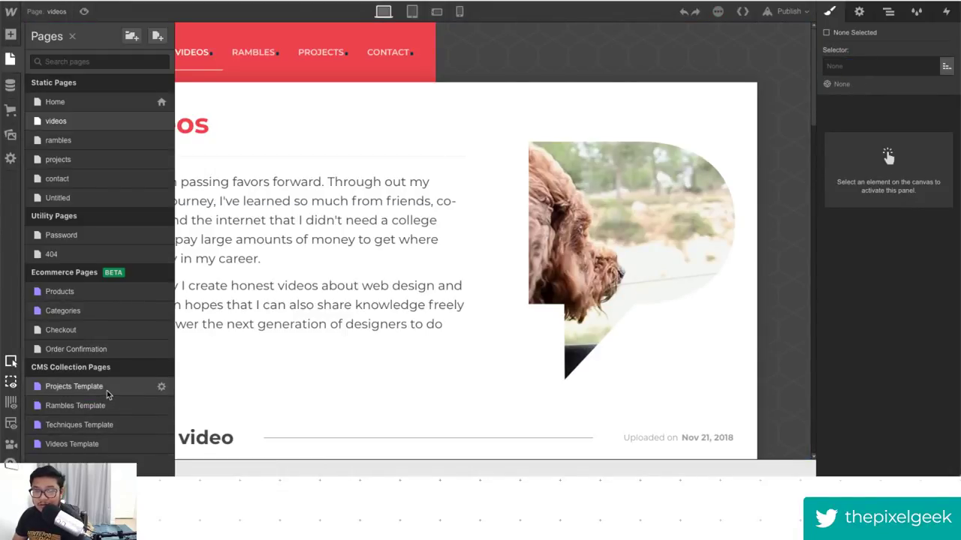
{"action": "left_click", "coordinate": [72, 445]}
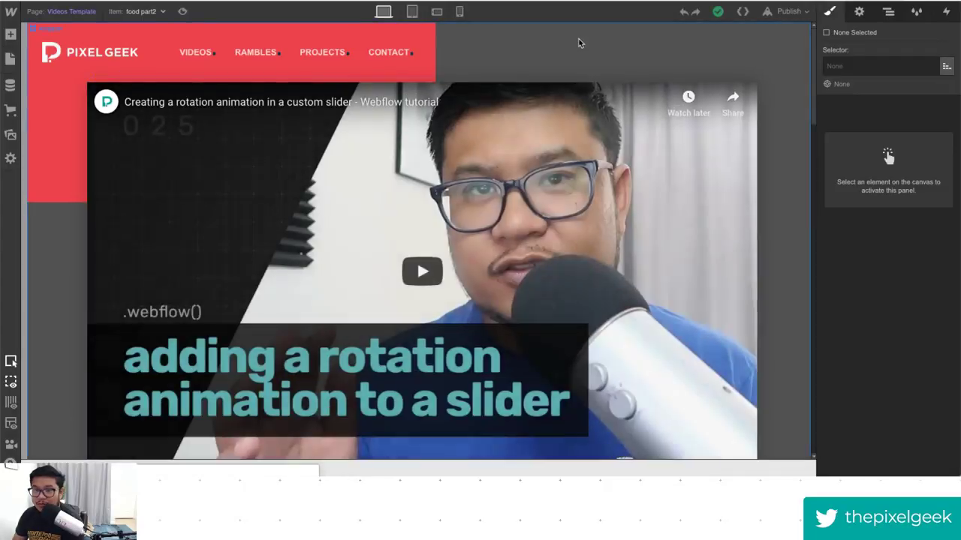
Select the Videos Template's wrapper grid and inspect its layout, typography and background styles, including the patterns.png layer.
{"action": "left_click", "coordinate": [580, 42]}
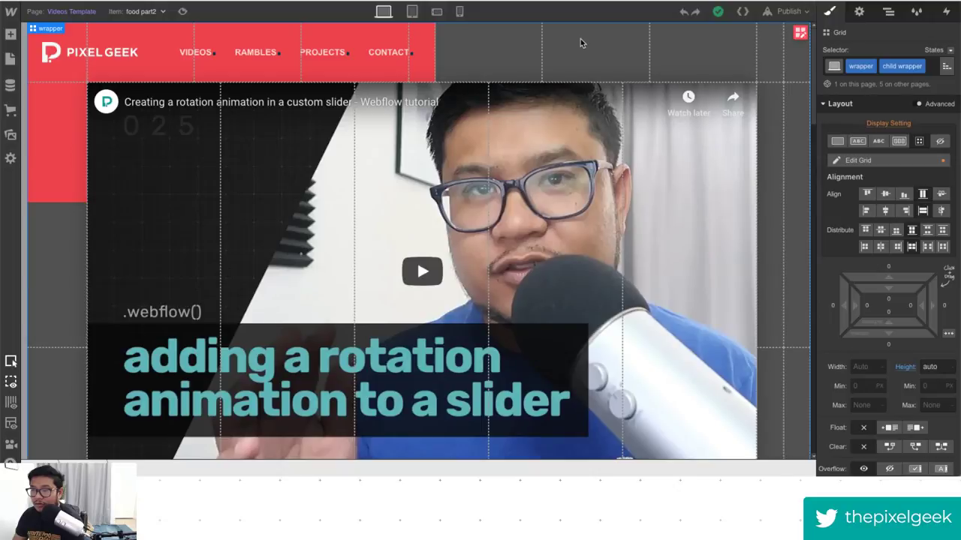
{"action": "scroll", "coordinate": [865, 212], "scroll_direction": "down", "scroll_amount": 1}
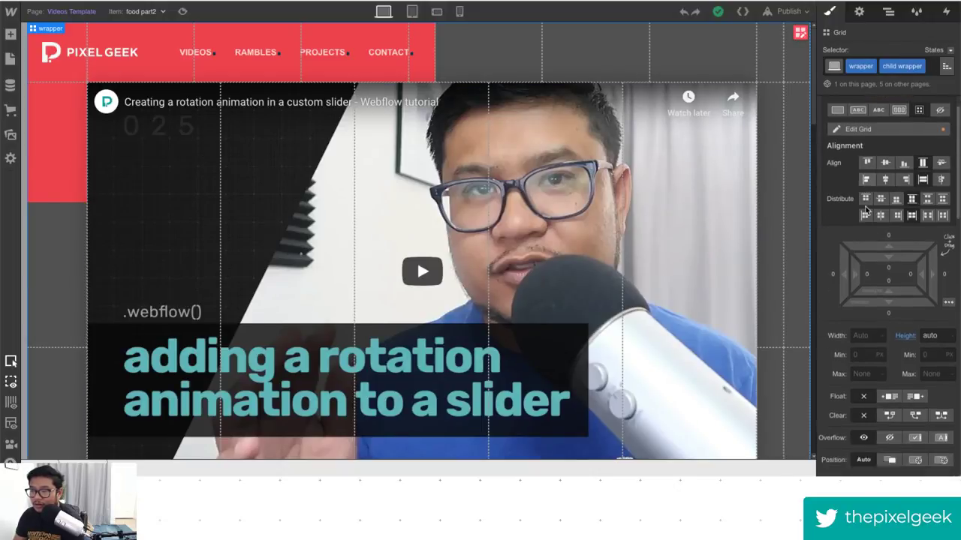
{"action": "scroll", "coordinate": [866, 212], "scroll_direction": "down", "scroll_amount": 2}
{"action": "scroll", "coordinate": [865, 207], "scroll_direction": "down", "scroll_amount": 8}
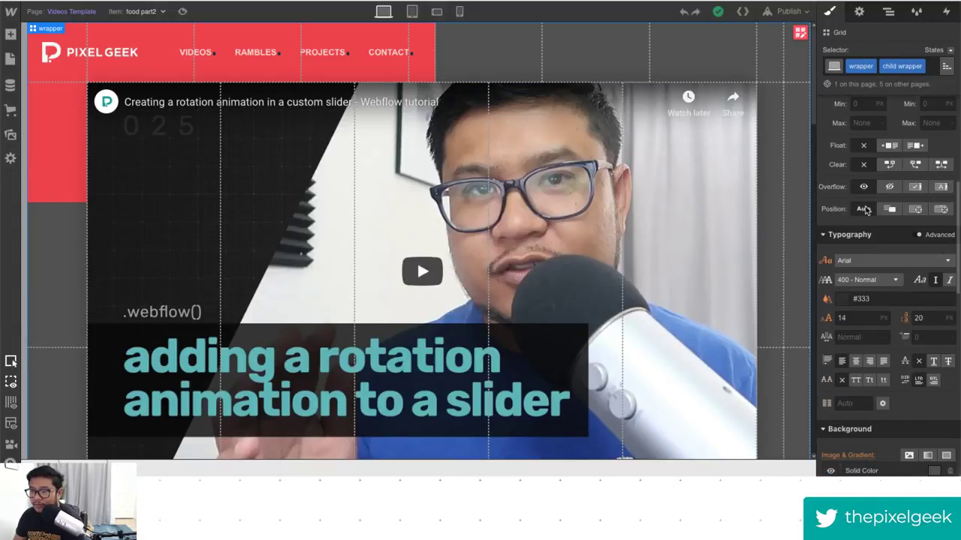
{"action": "scroll", "coordinate": [867, 210], "scroll_direction": "up", "scroll_amount": 7}
{"action": "scroll", "coordinate": [866, 210], "scroll_direction": "down", "scroll_amount": 10}
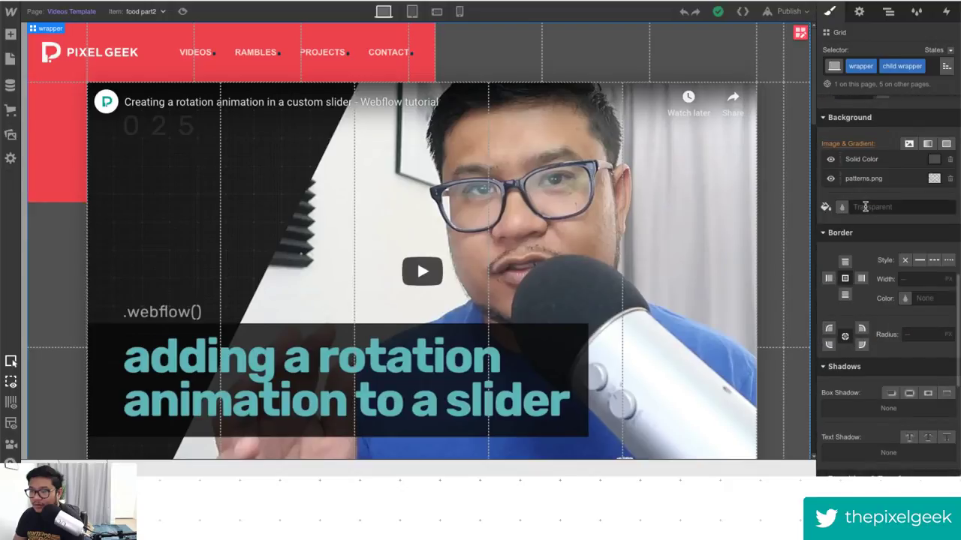
{"action": "scroll", "coordinate": [863, 222], "scroll_direction": "up", "scroll_amount": 2}
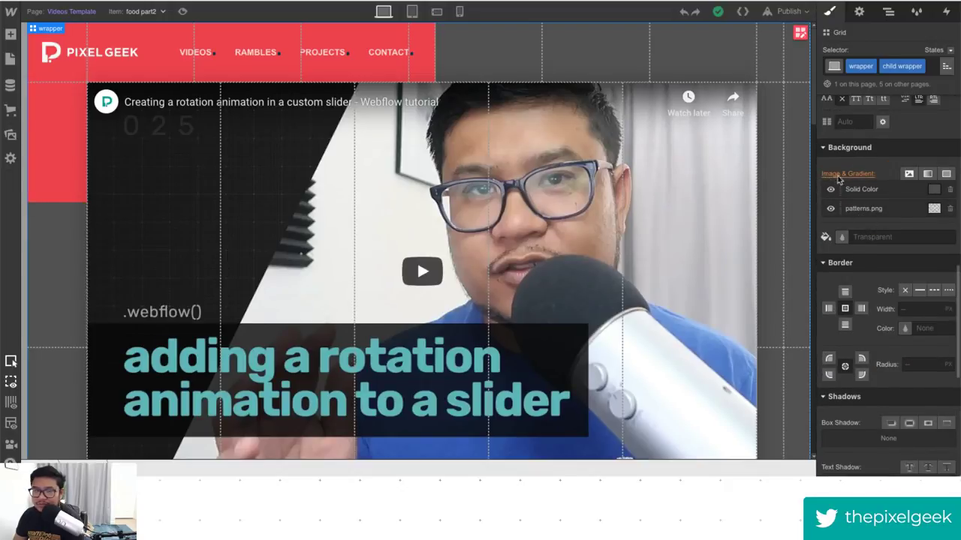
{"action": "scroll", "coordinate": [864, 210], "scroll_direction": "up", "scroll_amount": 1}
{"action": "scroll", "coordinate": [755, 195], "scroll_direction": "down", "scroll_amount": 2}
Look through the template's video thumbnails and back up, then check the wrapper's layout styles and element settings.
{"action": "scroll", "coordinate": [755, 195], "scroll_direction": "down", "scroll_amount": 15}
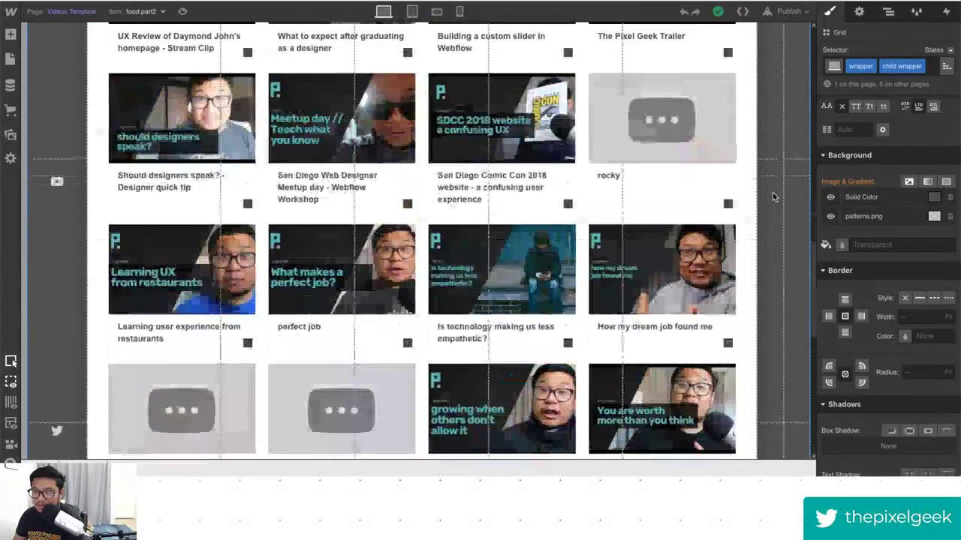
{"action": "scroll", "coordinate": [772, 193], "scroll_direction": "down", "scroll_amount": 3}
{"action": "scroll", "coordinate": [772, 193], "scroll_direction": "up", "scroll_amount": 20}
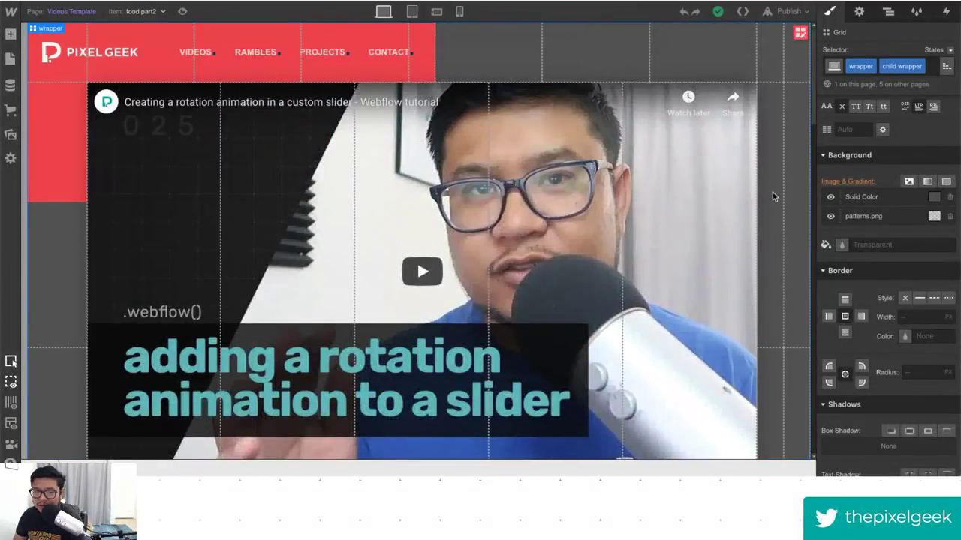
{"action": "scroll", "coordinate": [851, 156], "scroll_direction": "up", "scroll_amount": 8}
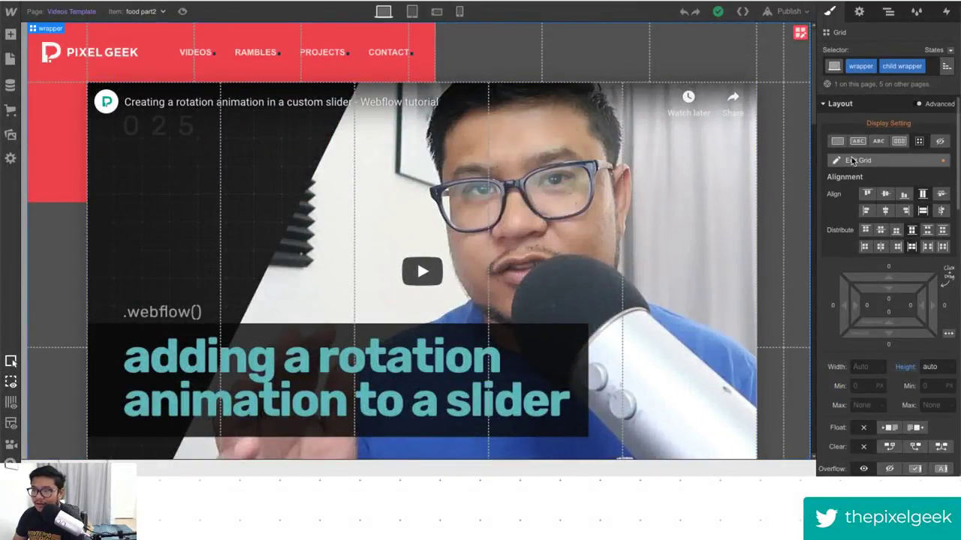
{"action": "left_click", "coordinate": [861, 14]}
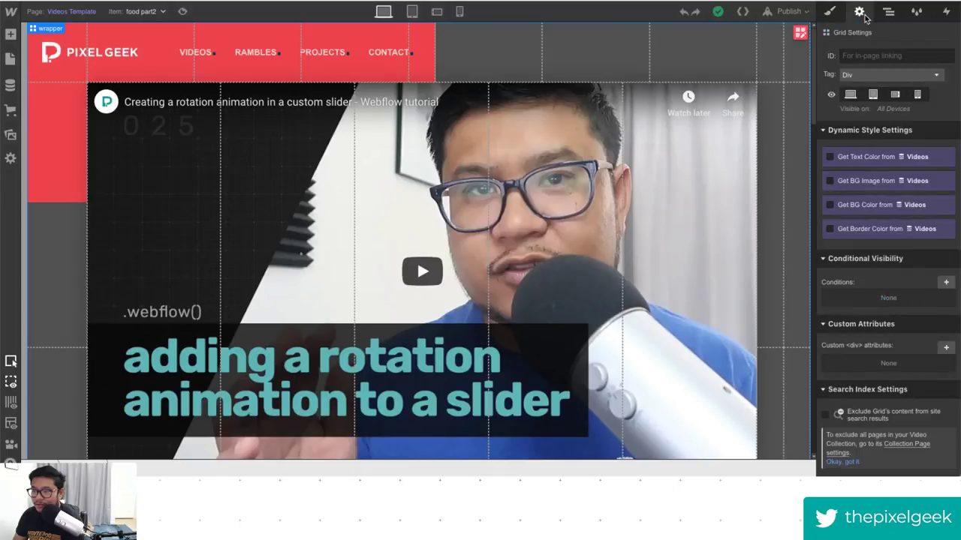
{"action": "left_click", "coordinate": [832, 14]}
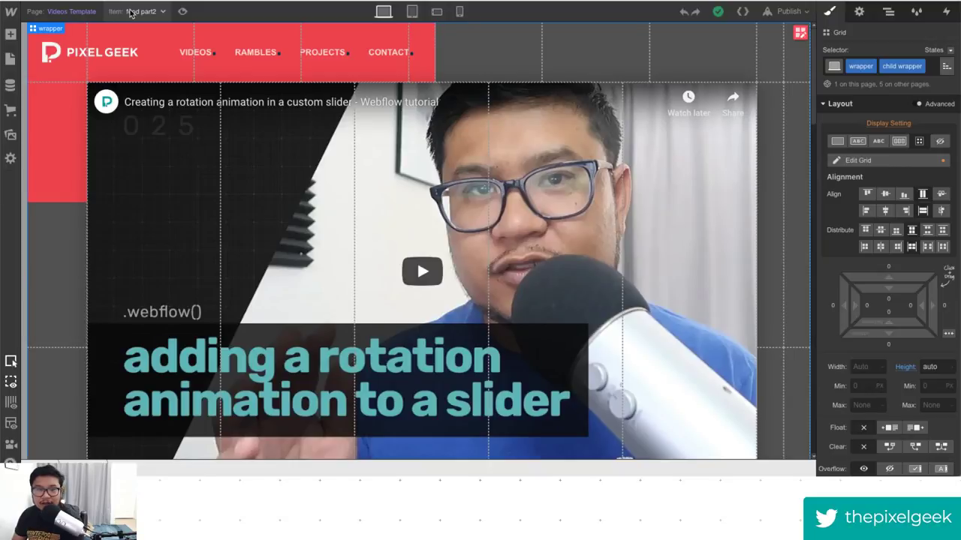
Review the food part2 video's description, then preview the template with the "Communicating with angry clients" item.
{"action": "scroll", "coordinate": [120, 286], "scroll_direction": "down", "scroll_amount": 7}
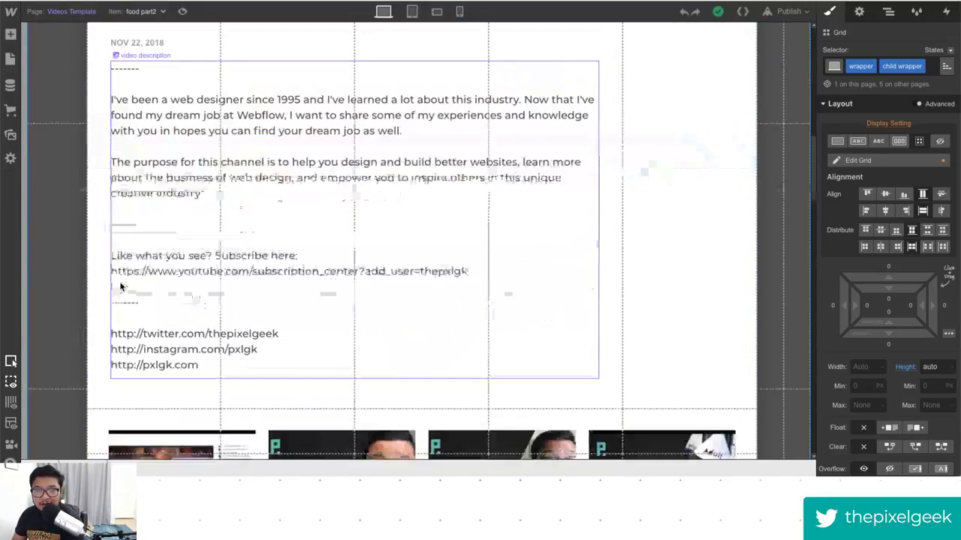
{"action": "scroll", "coordinate": [121, 285], "scroll_direction": "down", "scroll_amount": 2}
{"action": "scroll", "coordinate": [120, 286], "scroll_direction": "up", "scroll_amount": 10}
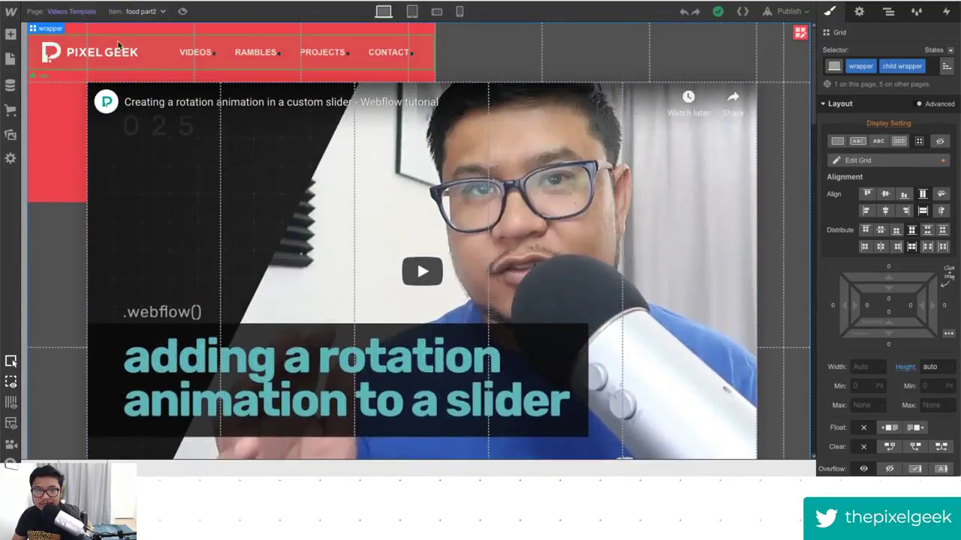
{"action": "left_click", "coordinate": [143, 12]}
{"action": "left_click", "coordinate": [136, 98]}
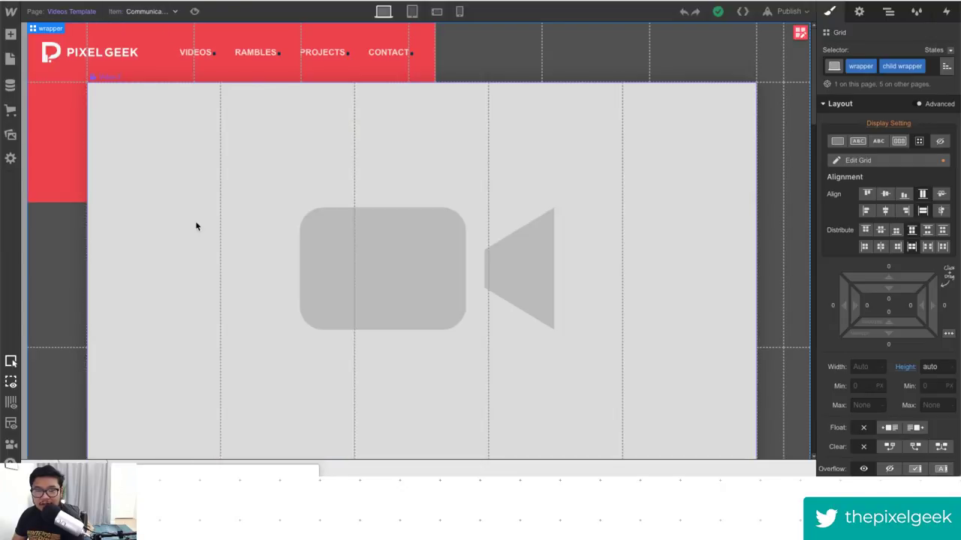
{"action": "scroll", "coordinate": [175, 229], "scroll_direction": "down", "scroll_amount": 10}
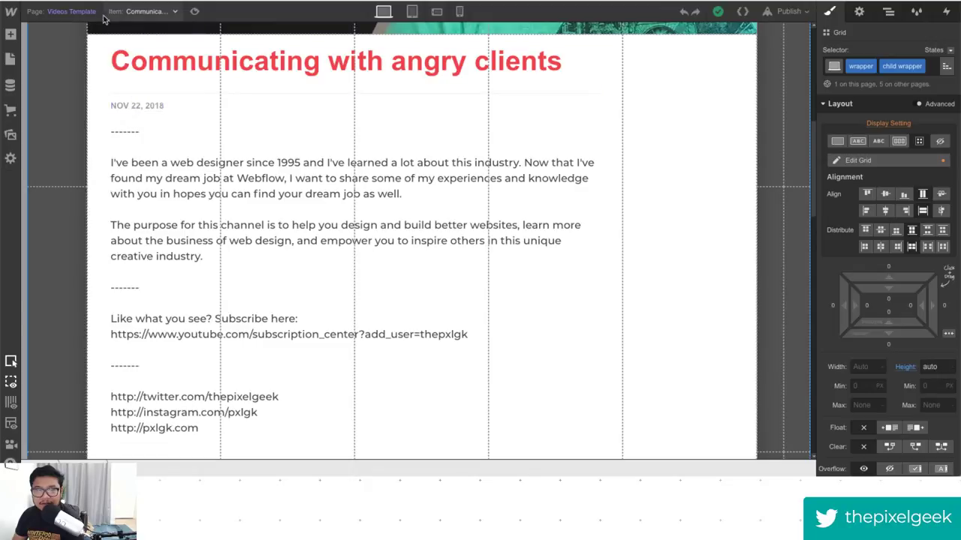
Check the contact and rambles pages, then return to the Home page and select its photo frame.
{"action": "left_click", "coordinate": [11, 59]}
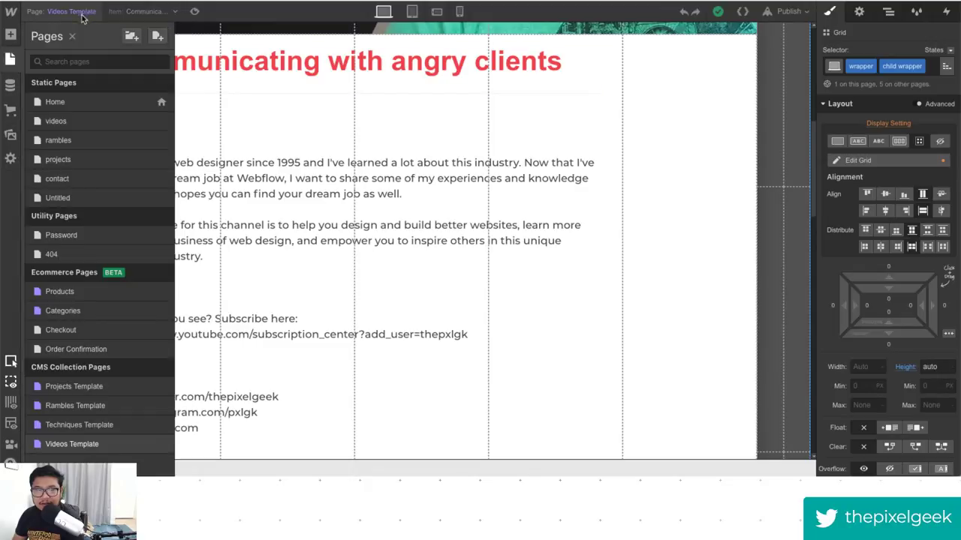
{"action": "left_click", "coordinate": [83, 181]}
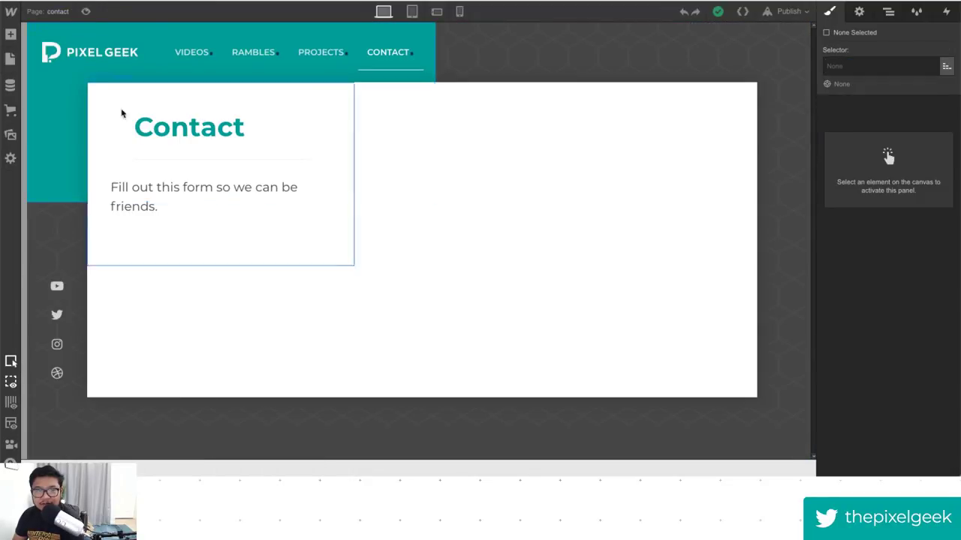
{"action": "left_click", "coordinate": [53, 11]}
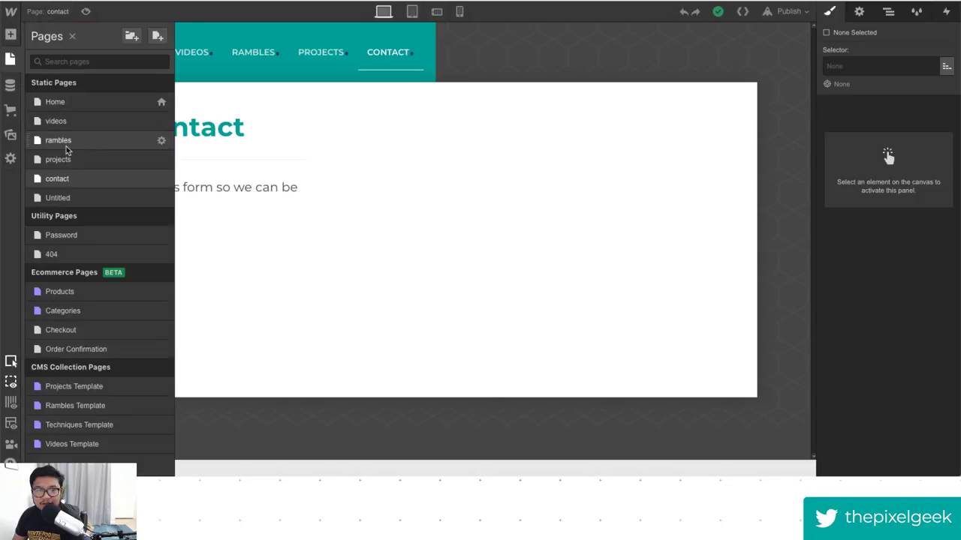
{"action": "left_click", "coordinate": [67, 143]}
{"action": "left_click", "coordinate": [58, 12]}
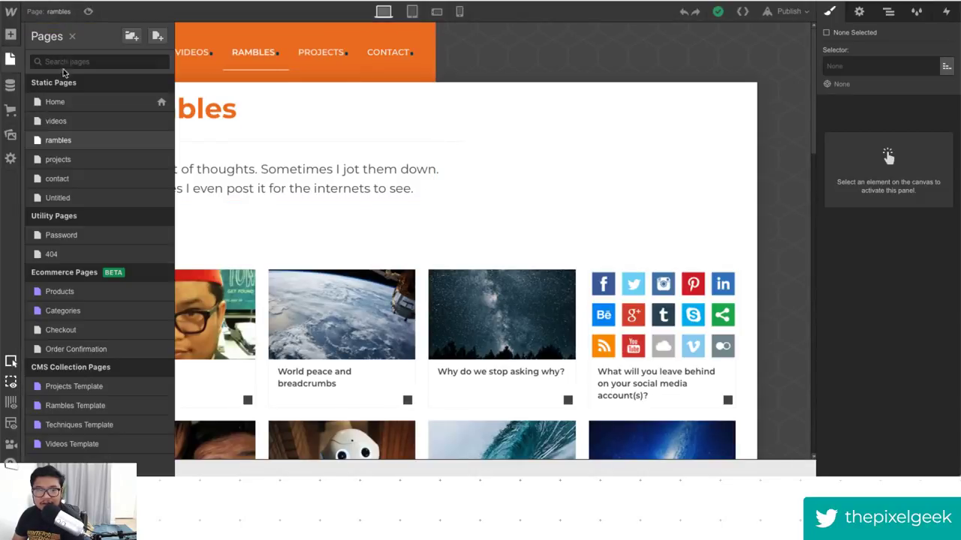
{"action": "left_click", "coordinate": [60, 106]}
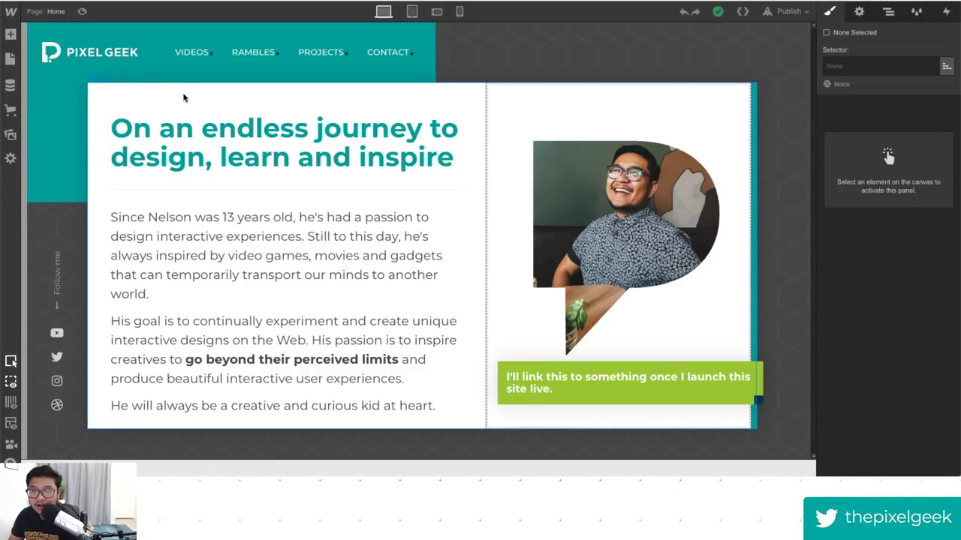
{"action": "left_click", "coordinate": [577, 245]}
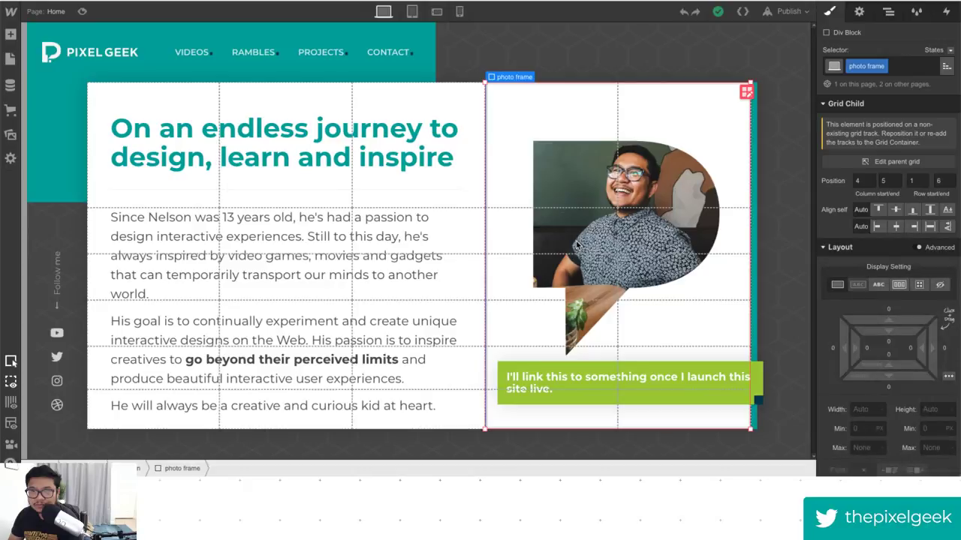
Select the Home page's teal color block, preview the page and return to editing.
{"action": "left_click", "coordinate": [421, 75]}
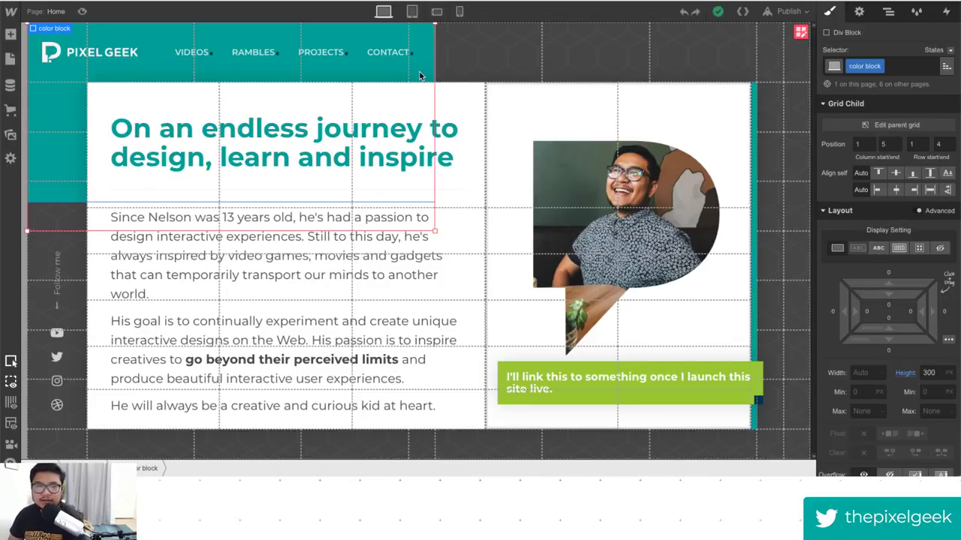
{"action": "left_click", "coordinate": [81, 12]}
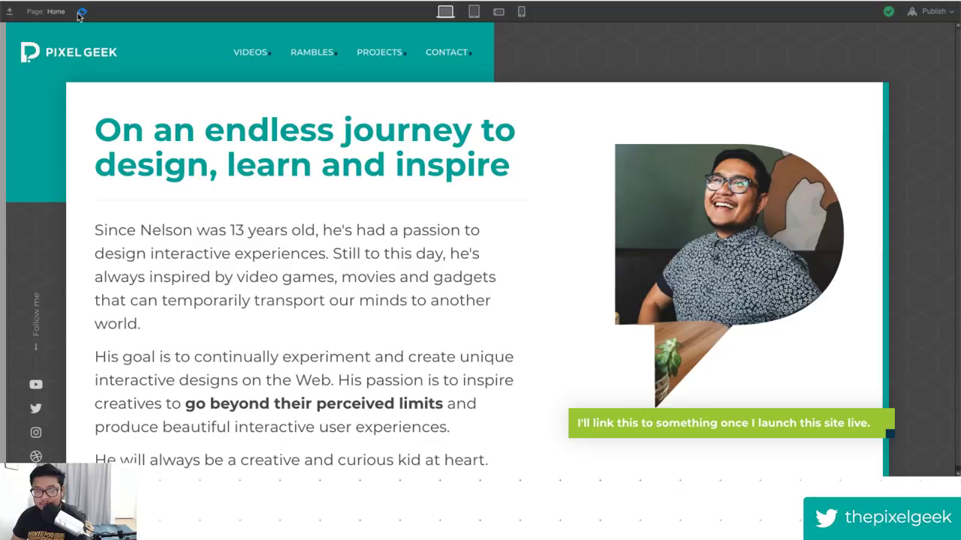
{"action": "left_click", "coordinate": [80, 13]}
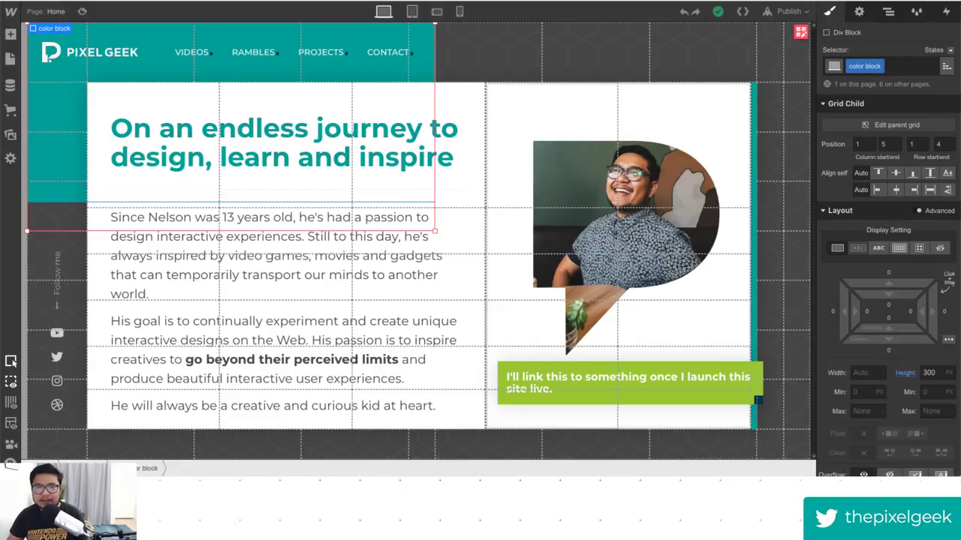
Find a freelance web designer's portfolio site in a new browser tab, open it and dismiss the translation offer.
{"action": "key", "text": "ctrl+t"}
{"action": "type", "text": "blaise"}
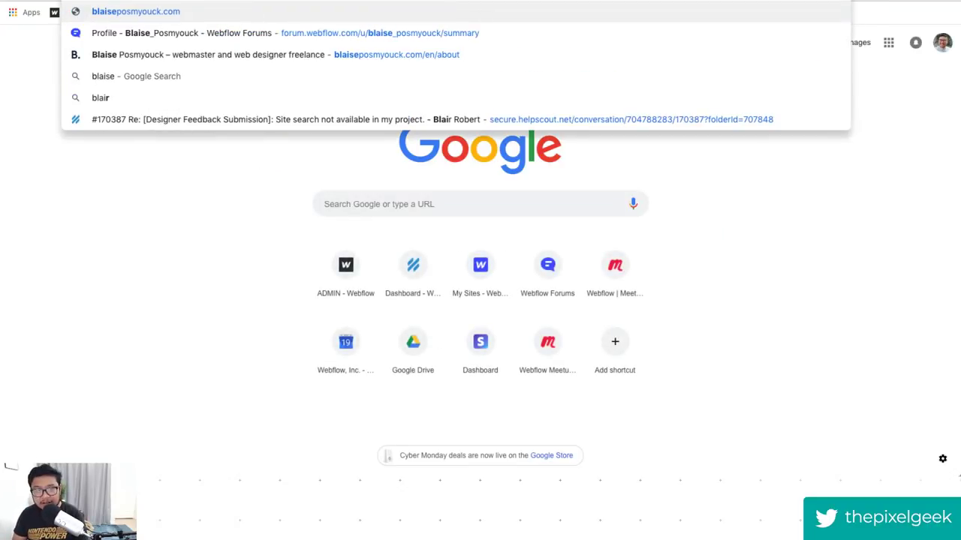
{"action": "key", "text": "Return"}
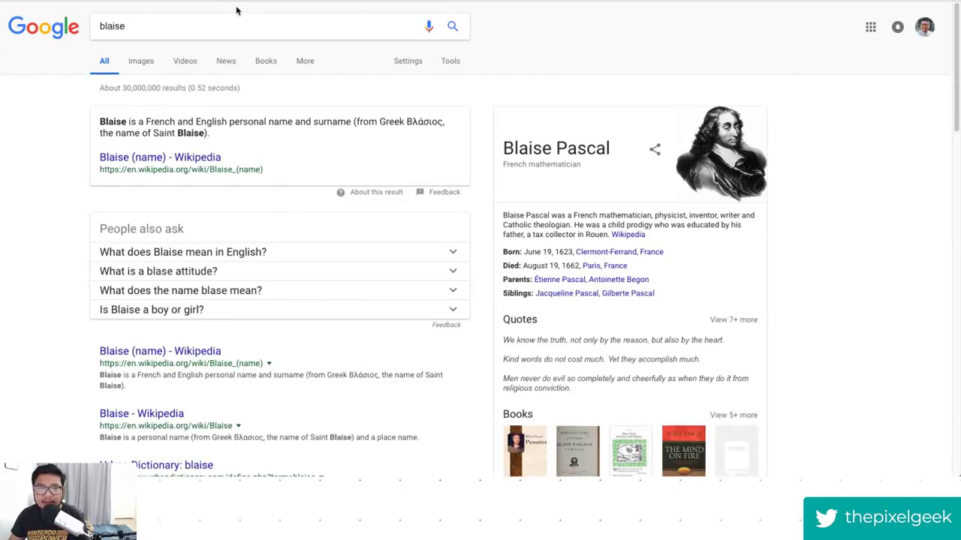
{"action": "key", "text": "ctrl+l"}
{"action": "type", "text": "bla"}
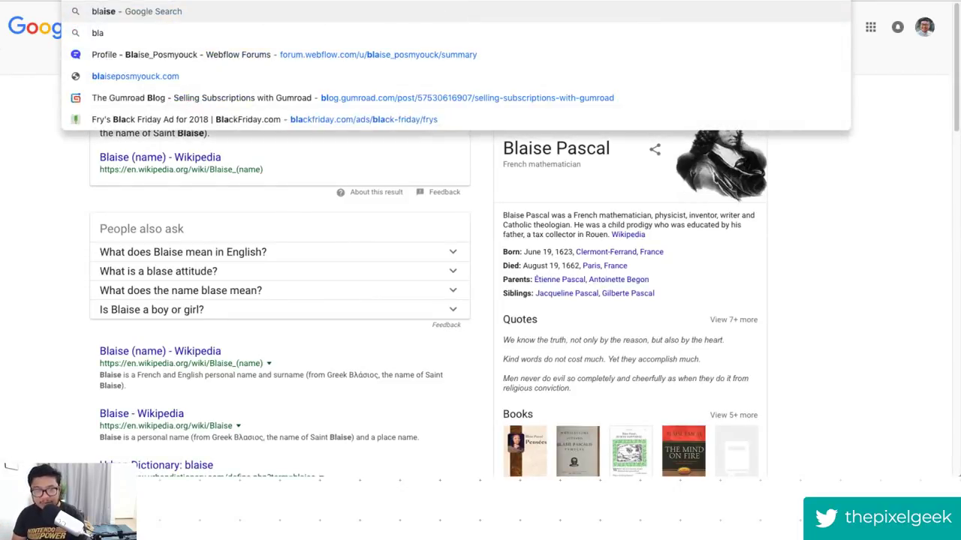
{"action": "key", "text": "Escape"}
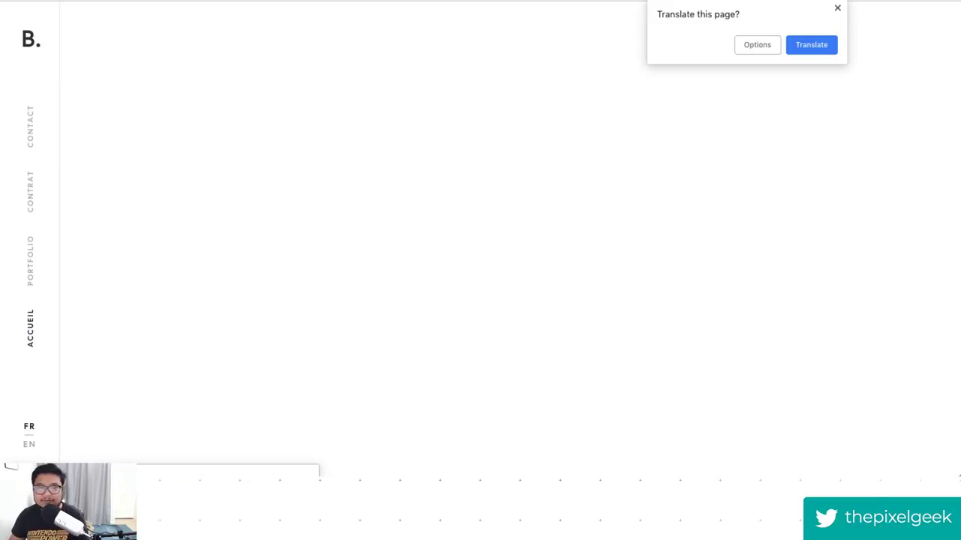
{"action": "left_click", "coordinate": [836, 10]}
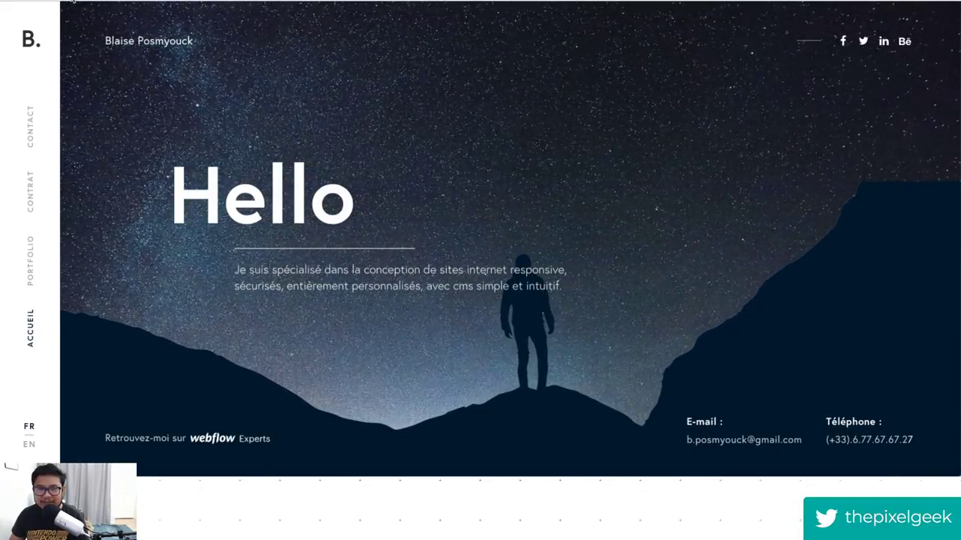
View the designer's contact page, switch the site to English and open its portfolio page.
{"action": "left_click", "coordinate": [30, 141]}
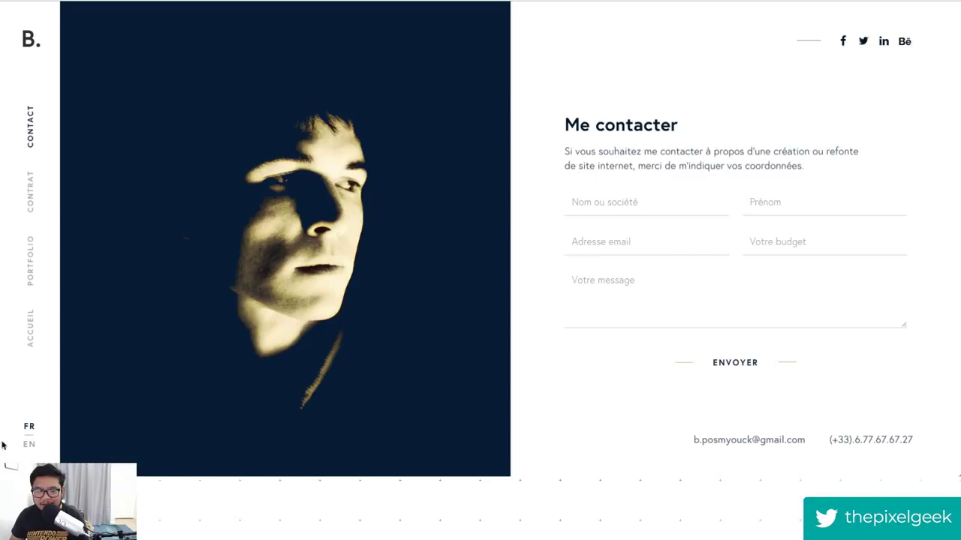
{"action": "left_click", "coordinate": [29, 445]}
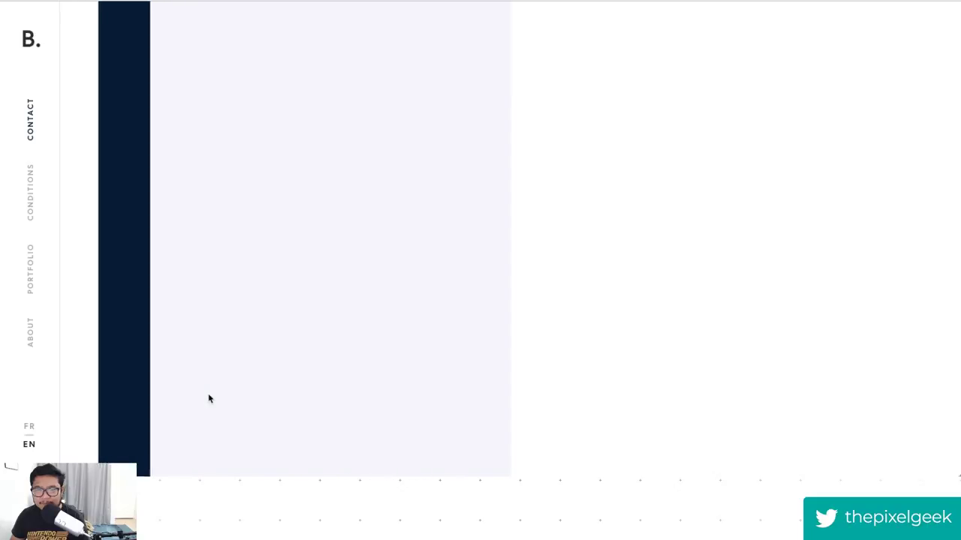
{"action": "left_click", "coordinate": [28, 277]}
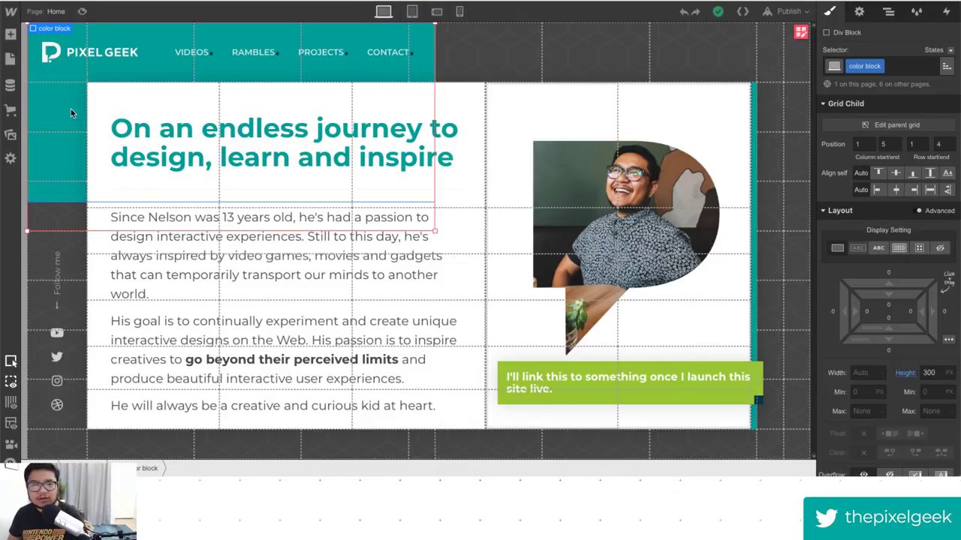
Return to the Webflow Home page and inspect the nav symbol, the teal color block and the main block.
{"action": "left_click", "coordinate": [139, 67]}
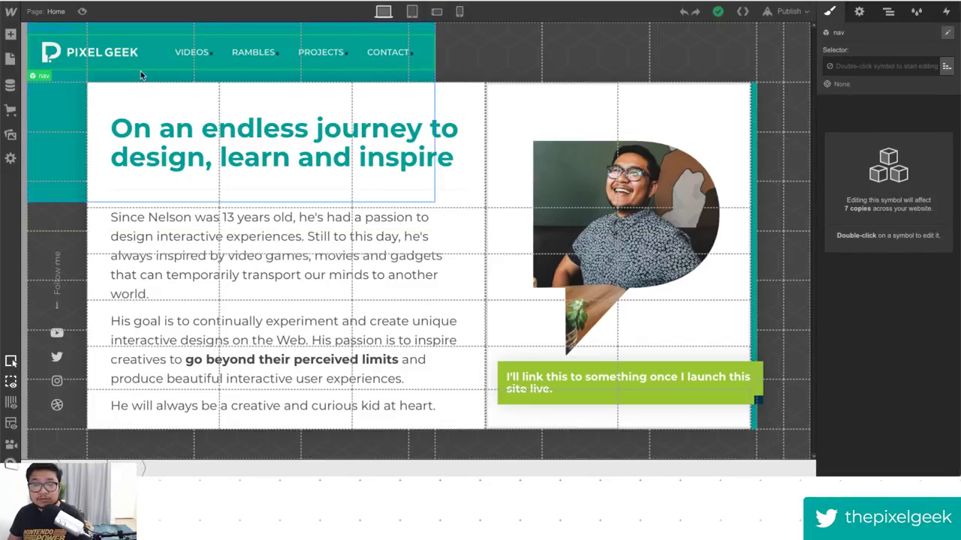
{"action": "left_click", "coordinate": [59, 120]}
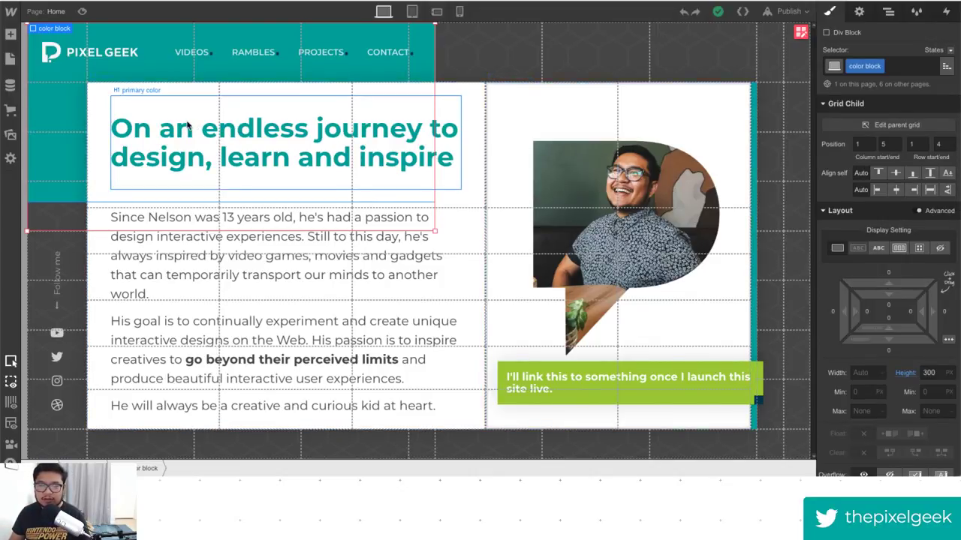
{"action": "left_click", "coordinate": [98, 105]}
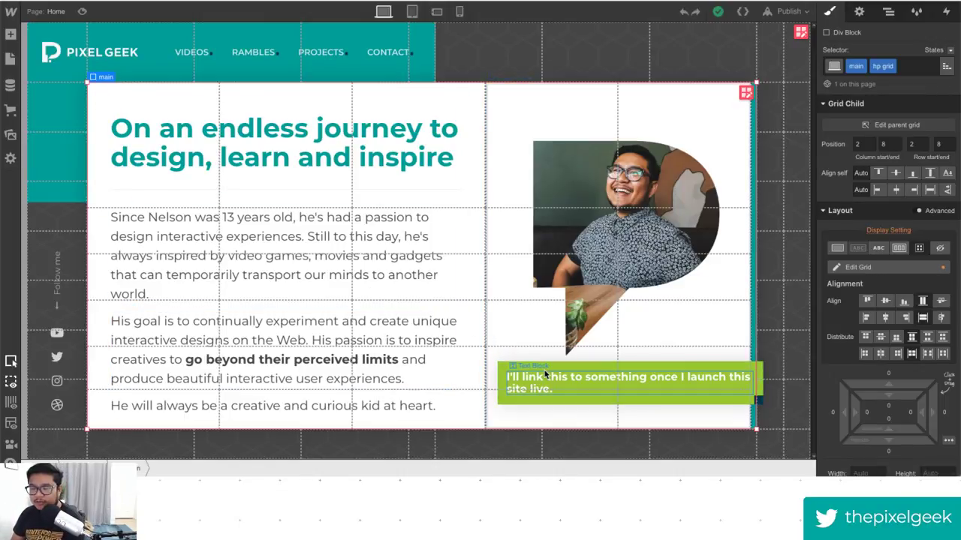
Extend the main grid that holds the green call-to-action link block to six auto rows.
{"action": "left_click", "coordinate": [574, 373]}
{"action": "left_click", "coordinate": [580, 370]}
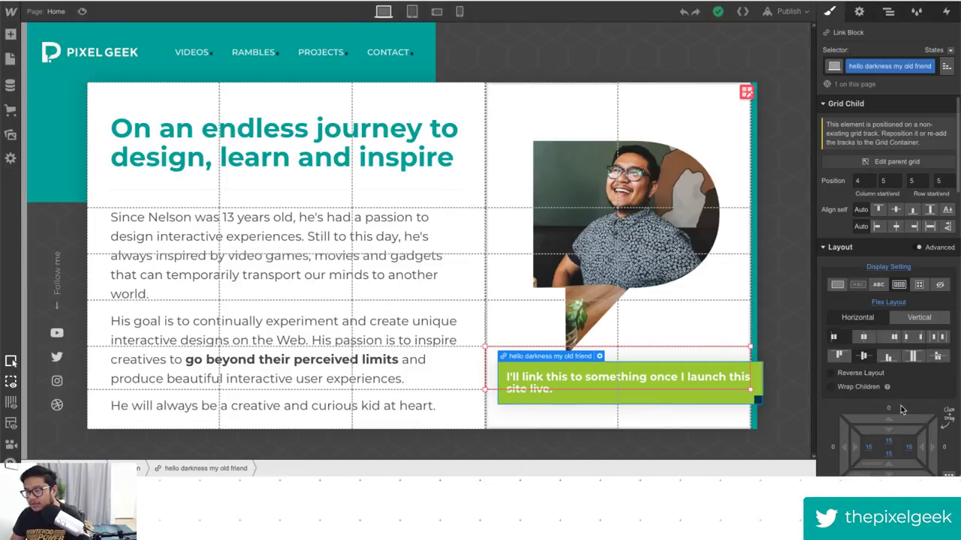
{"action": "scroll", "coordinate": [863, 360], "scroll_direction": "down", "scroll_amount": 2}
{"action": "scroll", "coordinate": [863, 353], "scroll_direction": "up", "scroll_amount": 2}
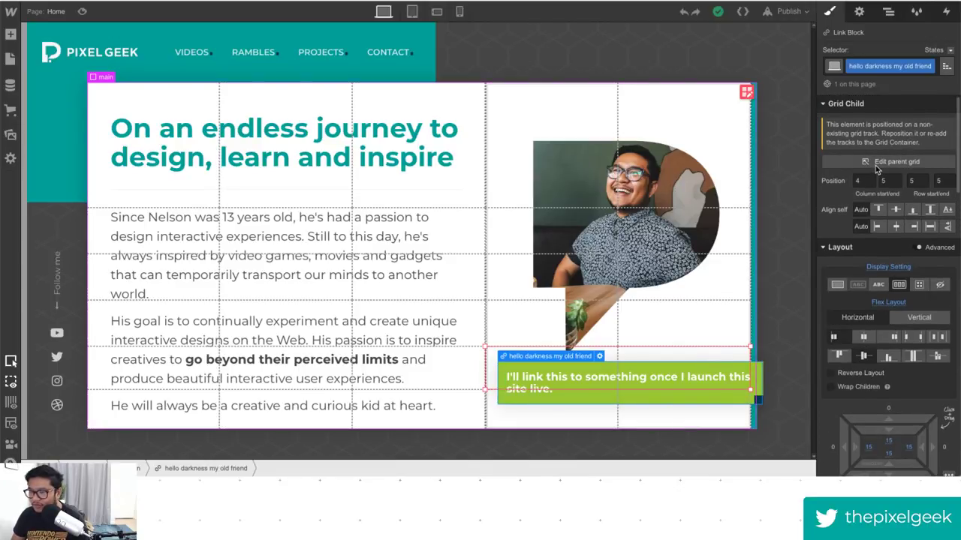
{"action": "left_click", "coordinate": [893, 162]}
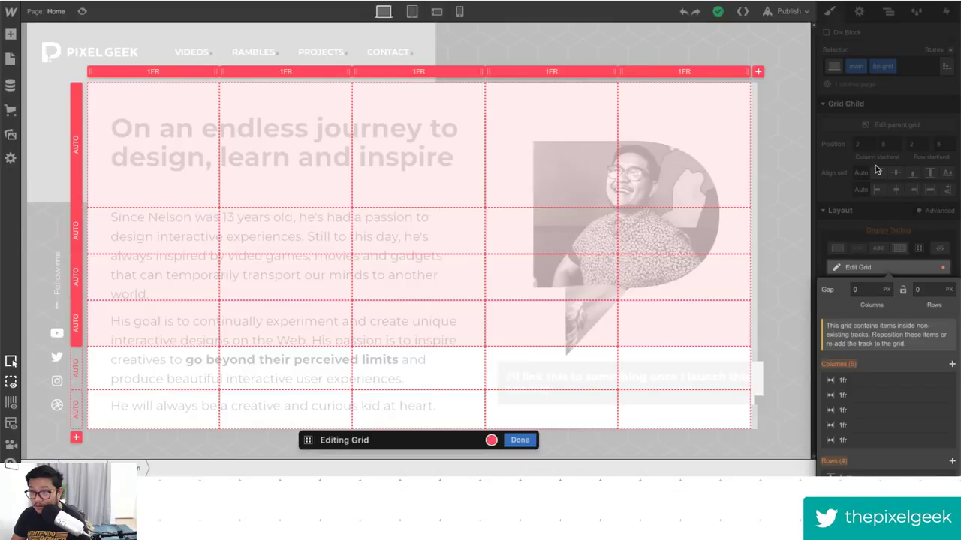
{"action": "left_click", "coordinate": [75, 439]}
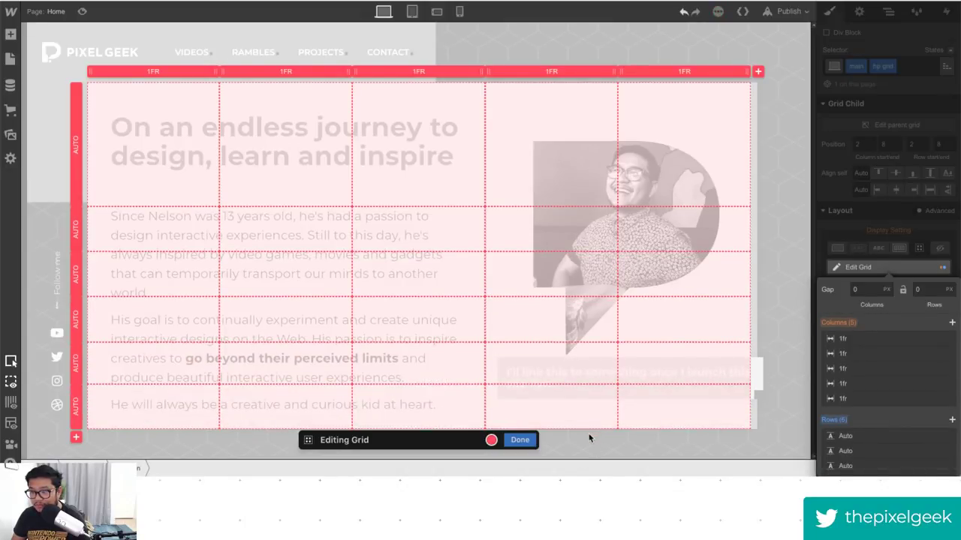
{"action": "left_click", "coordinate": [520, 441]}
{"action": "left_click", "coordinate": [520, 441]}
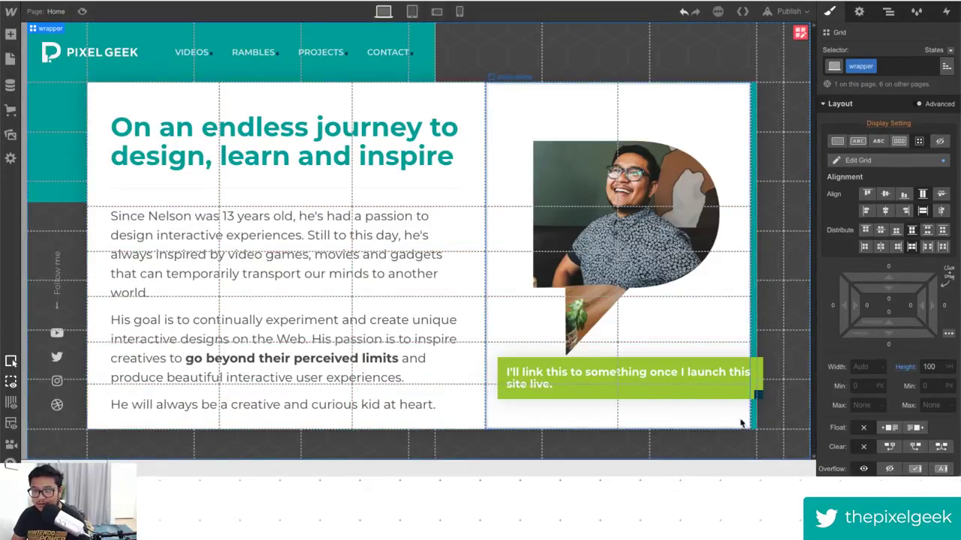
Review the green link block's layout, size and position styles, and try hidden overflow on it.
{"action": "left_click", "coordinate": [692, 396]}
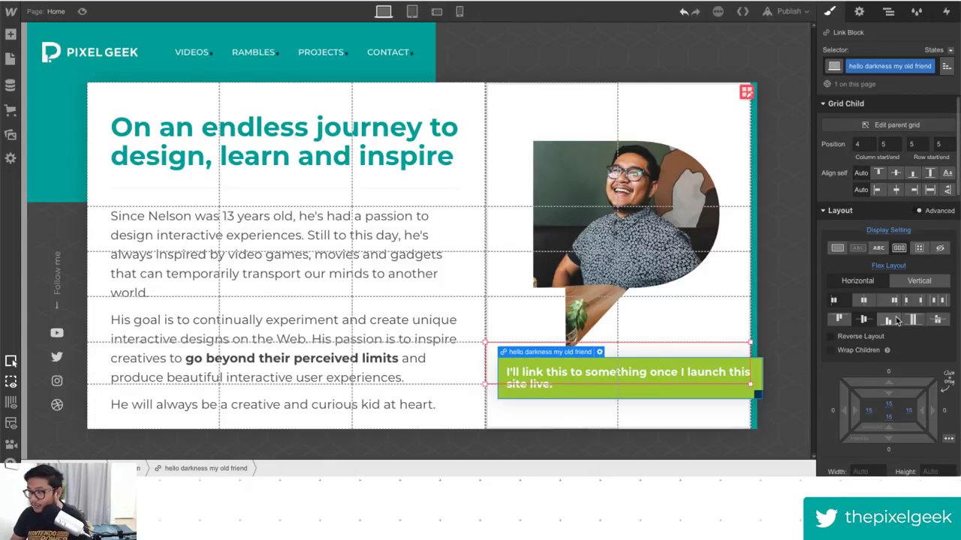
{"action": "scroll", "coordinate": [886, 316], "scroll_direction": "down", "scroll_amount": 5}
{"action": "scroll", "coordinate": [889, 318], "scroll_direction": "down", "scroll_amount": 2}
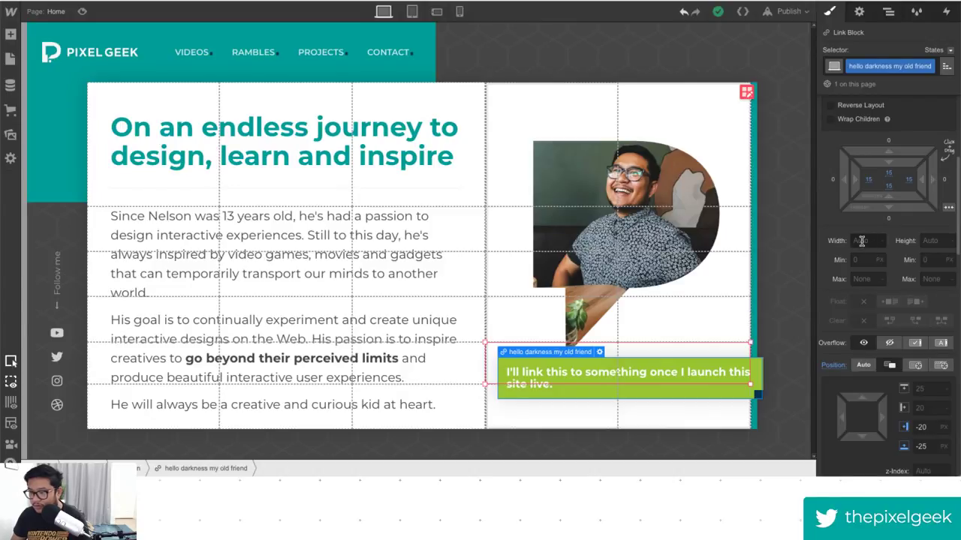
{"action": "scroll", "coordinate": [862, 241], "scroll_direction": "up", "scroll_amount": 8}
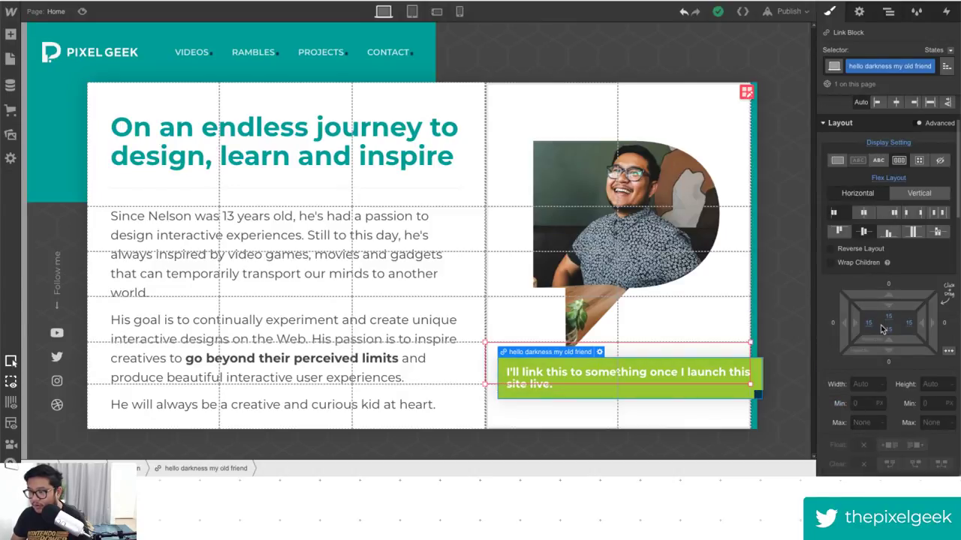
{"action": "scroll", "coordinate": [883, 329], "scroll_direction": "down", "scroll_amount": 3}
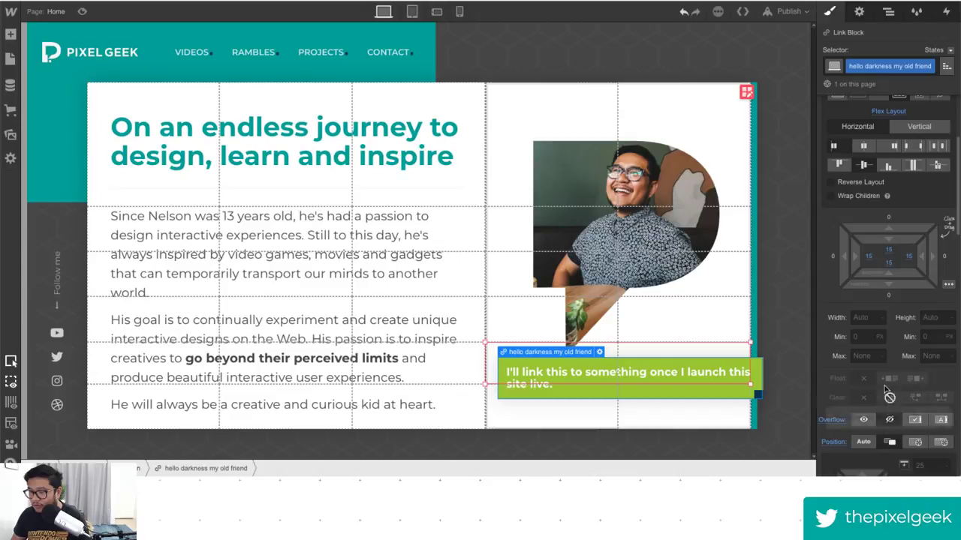
{"action": "scroll", "coordinate": [893, 387], "scroll_direction": "down", "scroll_amount": 4}
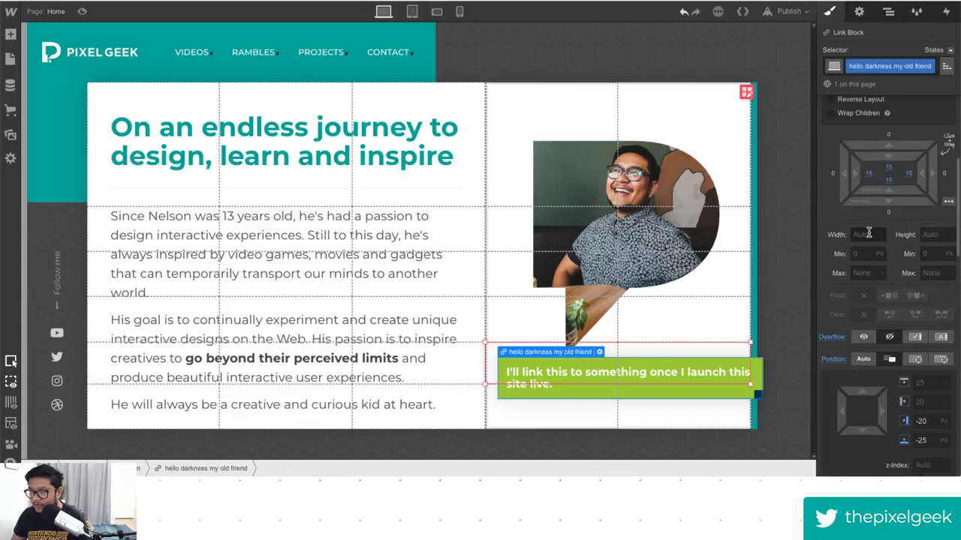
{"action": "scroll", "coordinate": [868, 235], "scroll_direction": "up", "scroll_amount": 3}
Try a 1 px width with hidden overflow on the green link block and reset both settings.
{"action": "left_click", "coordinate": [865, 310]}
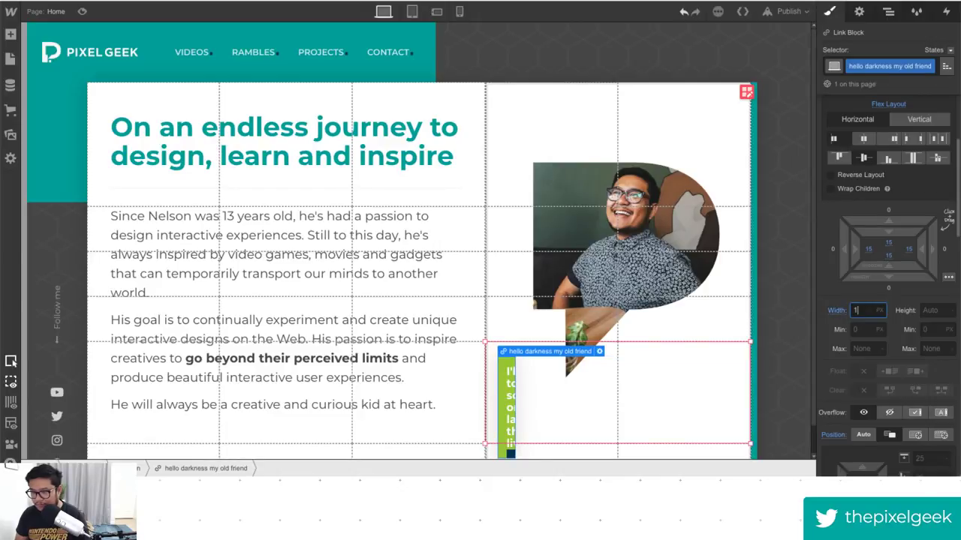
{"action": "left_click", "coordinate": [888, 412]}
{"action": "scroll", "coordinate": [889, 412], "scroll_direction": "down", "scroll_amount": 5}
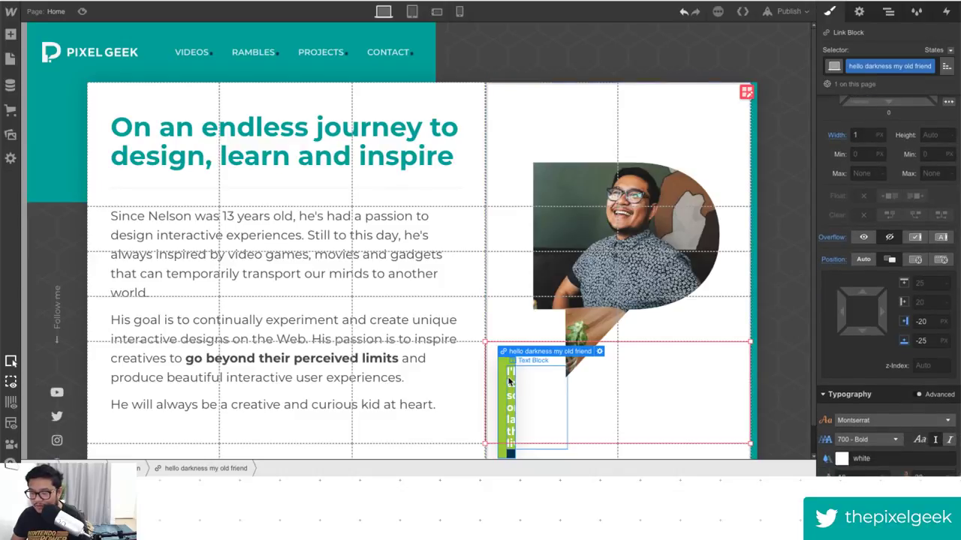
{"action": "scroll", "coordinate": [864, 327], "scroll_direction": "up", "scroll_amount": 7}
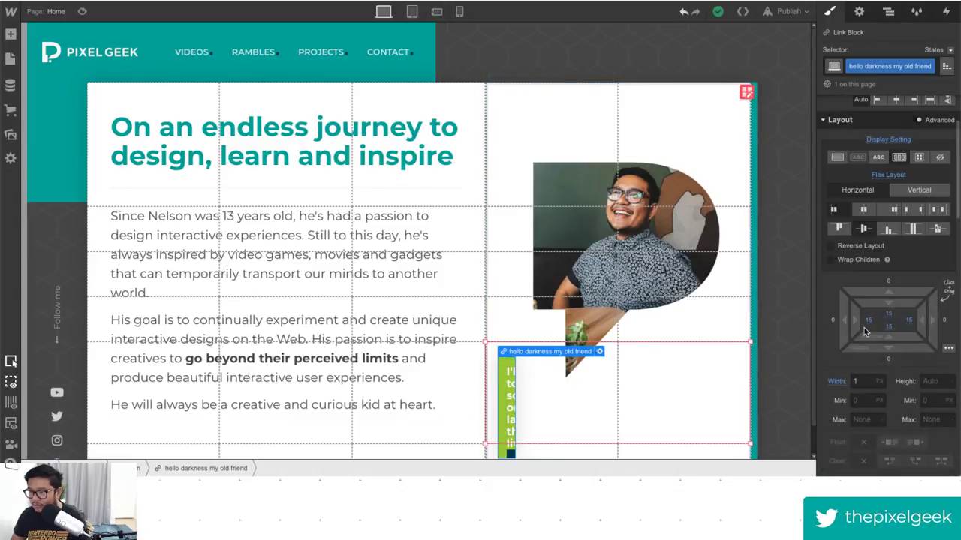
{"action": "scroll", "coordinate": [893, 334], "scroll_direction": "down", "scroll_amount": 2}
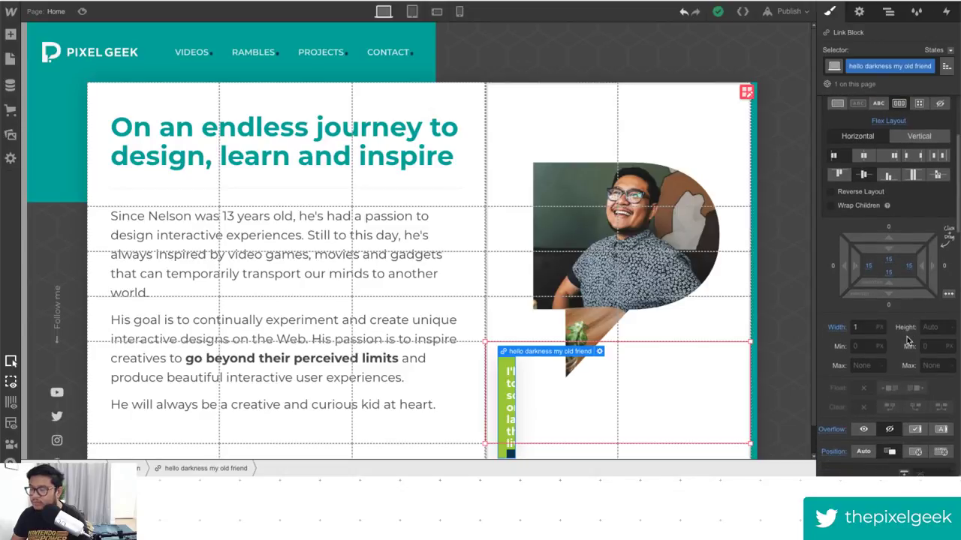
{"action": "key", "text": "BackSpace"}
{"action": "key", "text": "Return"}
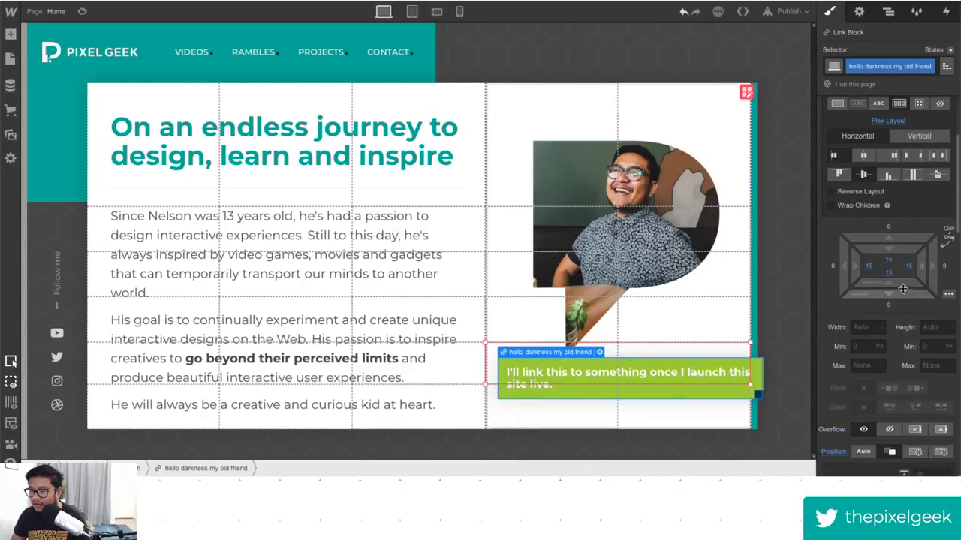
Set the green link block's padding to 0 and give its text block a new "cta label" class with 15 px padding on all sides.
{"action": "left_click_drag", "start_coordinate": [890, 272], "coordinate": [735, 352]}
{"action": "left_click", "coordinate": [655, 380]}
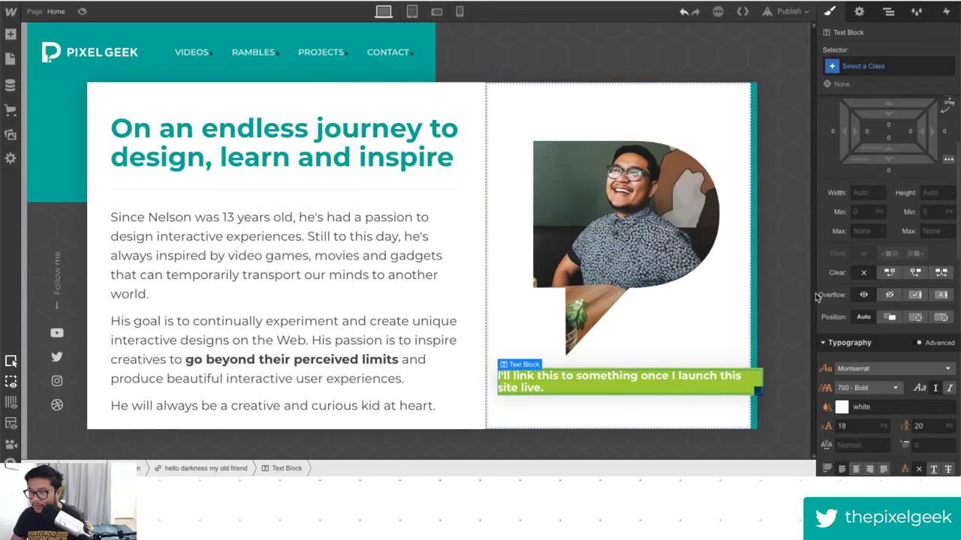
{"action": "left_click", "coordinate": [862, 66]}
{"action": "type", "text": "cta label"}
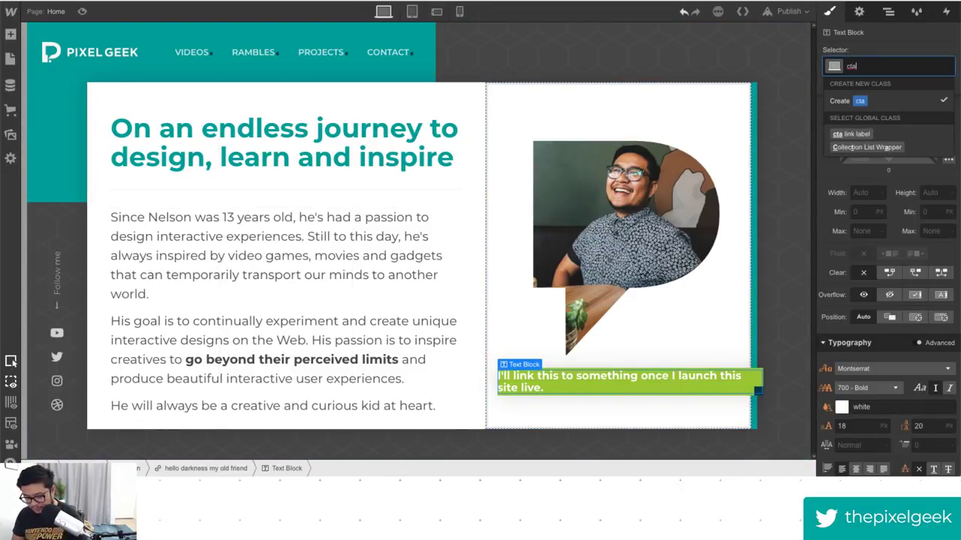
{"action": "key", "text": "Return"}
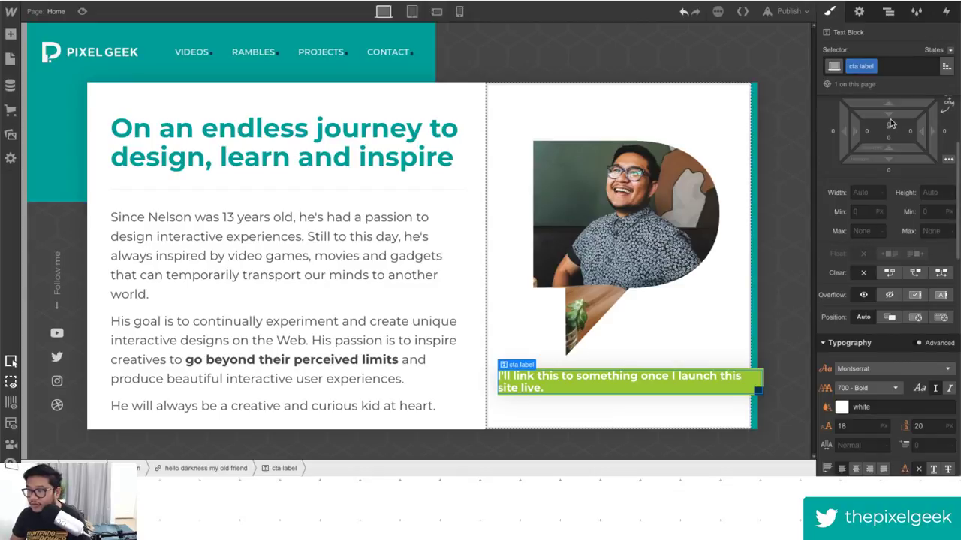
{"action": "left_click_drag", "start_coordinate": [898, 132], "coordinate": [905, 142]}
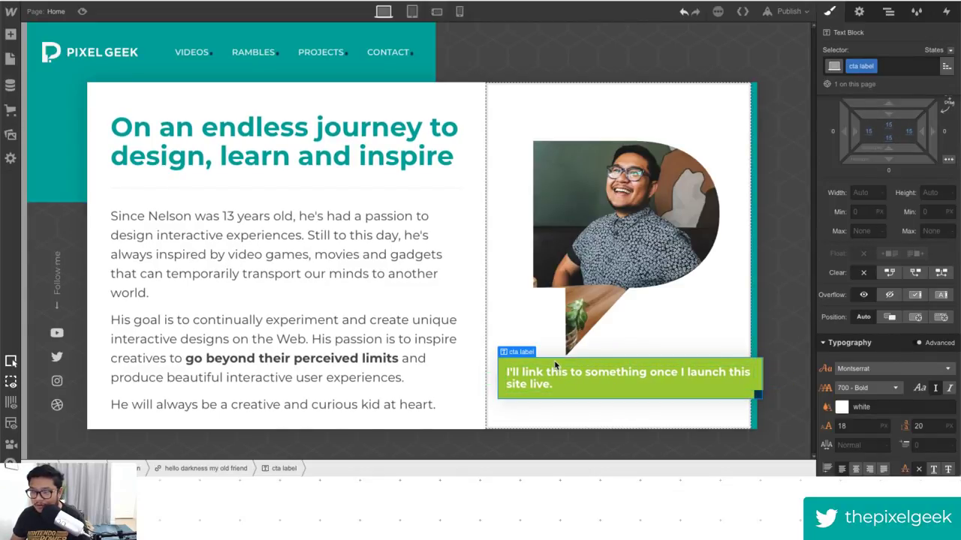
Rename the green link block's class from "hello darkness my old friend" to "cta button".
{"action": "left_click", "coordinate": [206, 468]}
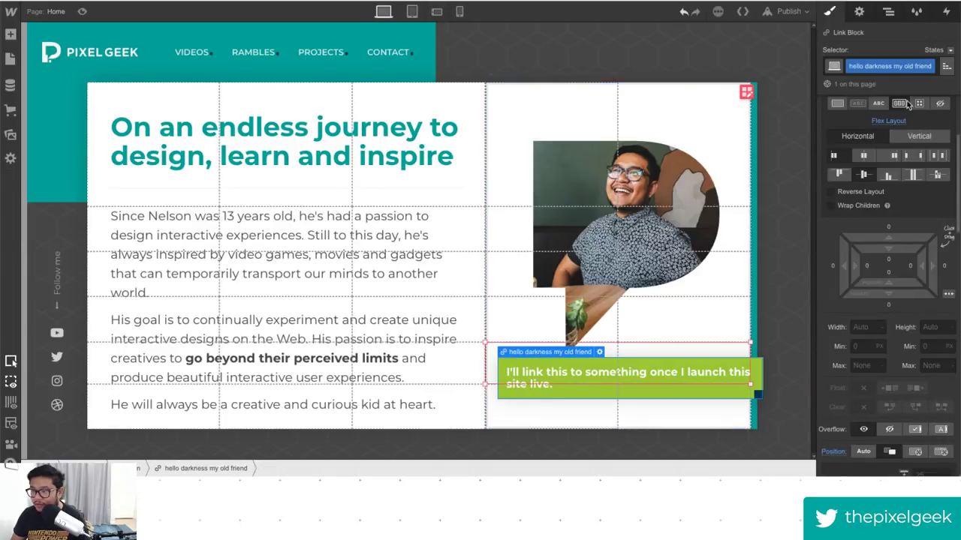
{"action": "left_click", "coordinate": [883, 66]}
{"action": "double_click", "coordinate": [883, 66]}
{"action": "type", "text": "cta button"}
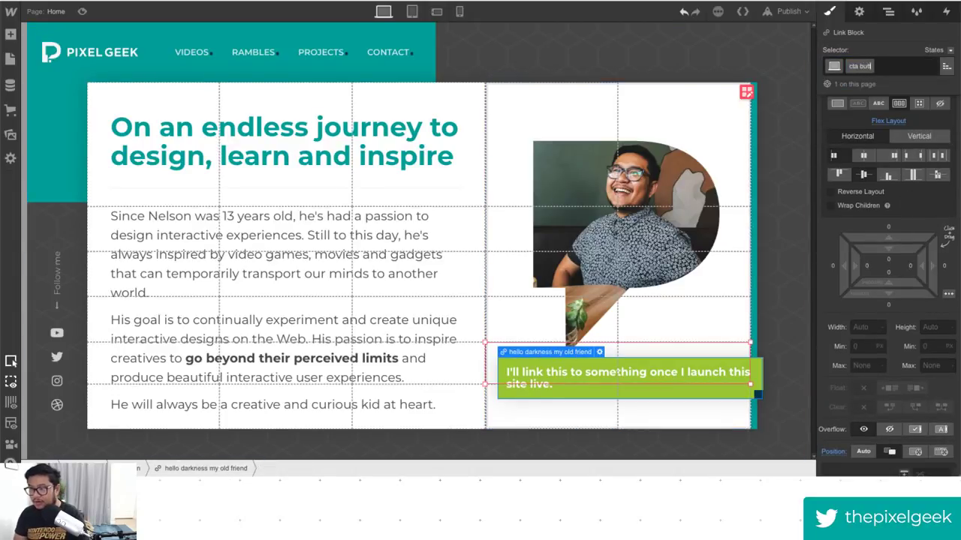
{"action": "key", "text": "Return"}
Try a 1 px width with hidden overflow on the cta button link block.
{"action": "scroll", "coordinate": [890, 315], "scroll_direction": "down", "scroll_amount": 3}
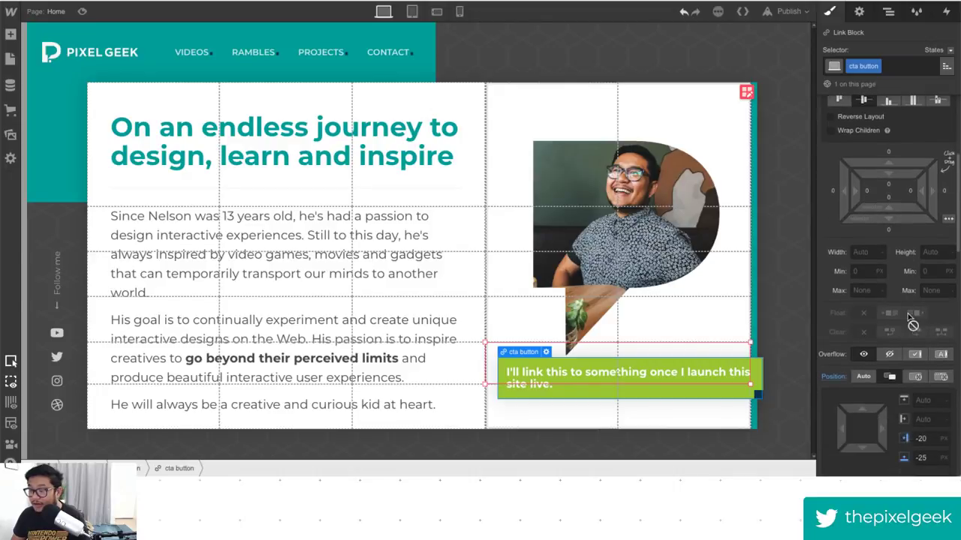
{"action": "left_click", "coordinate": [864, 244]}
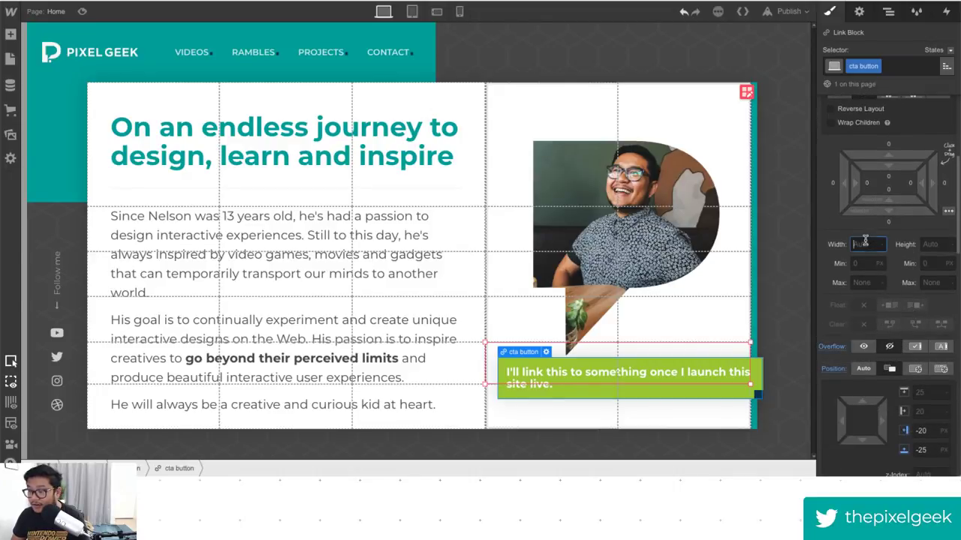
{"action": "type", "text": "1"}
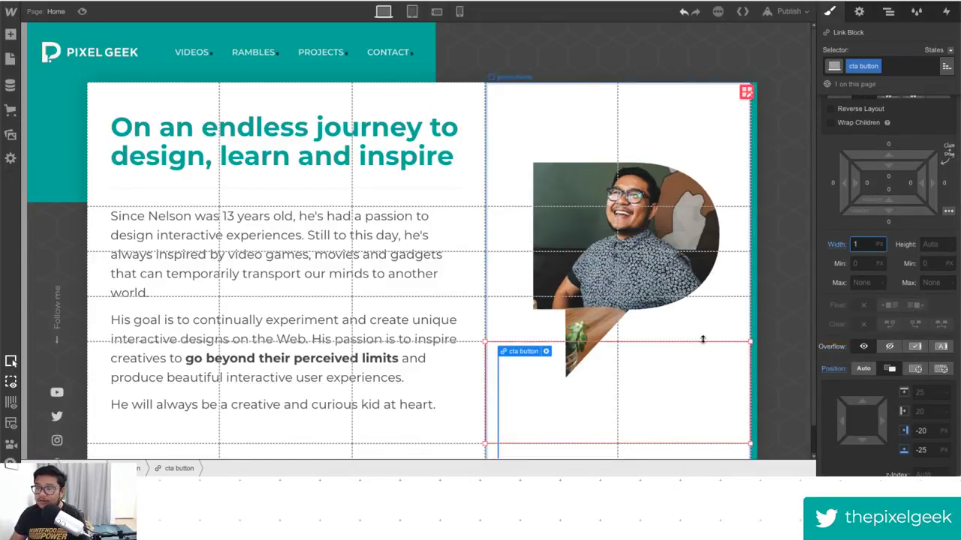
{"action": "scroll", "coordinate": [622, 379], "scroll_direction": "down", "scroll_amount": 1}
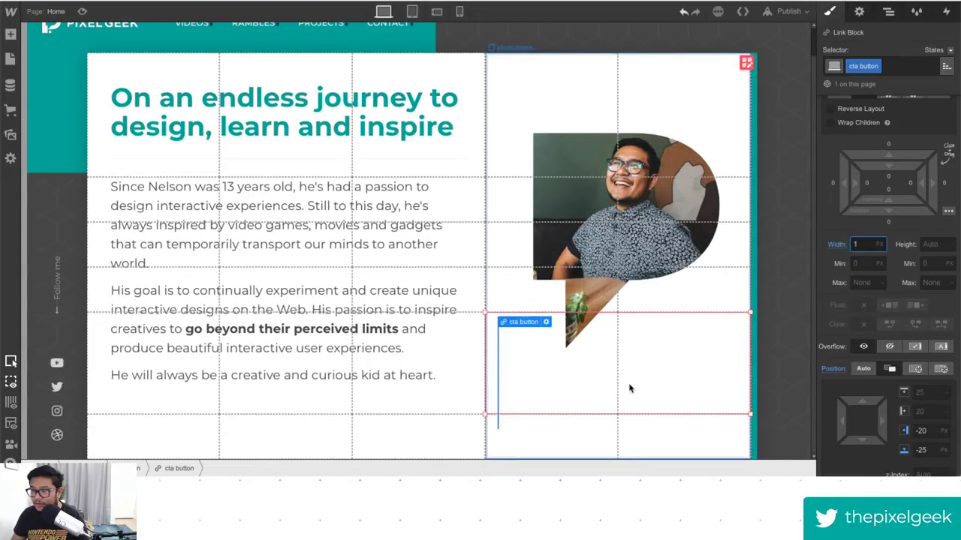
{"action": "left_click", "coordinate": [890, 346]}
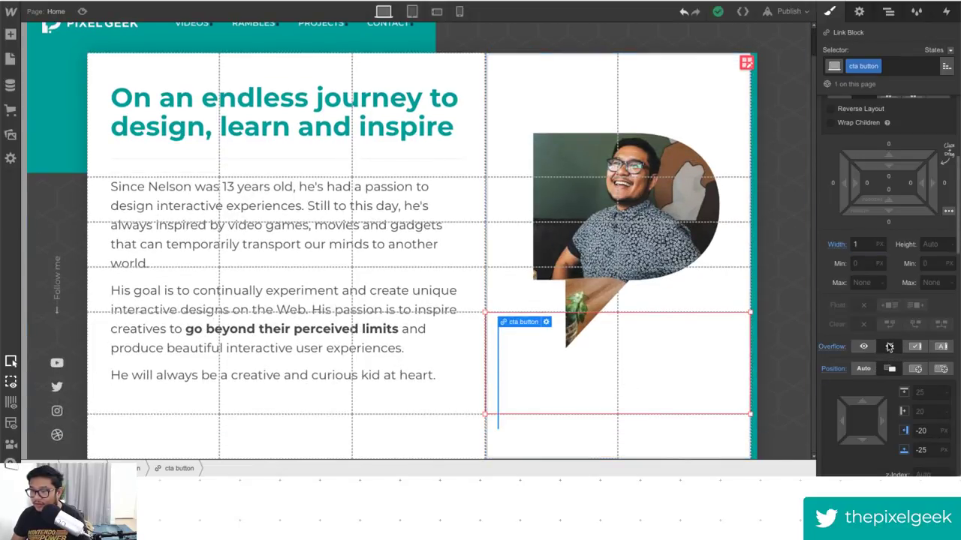
Switch the cta button's width to percent, trying values from 0% up to 81%.
{"action": "left_click", "coordinate": [865, 244]}
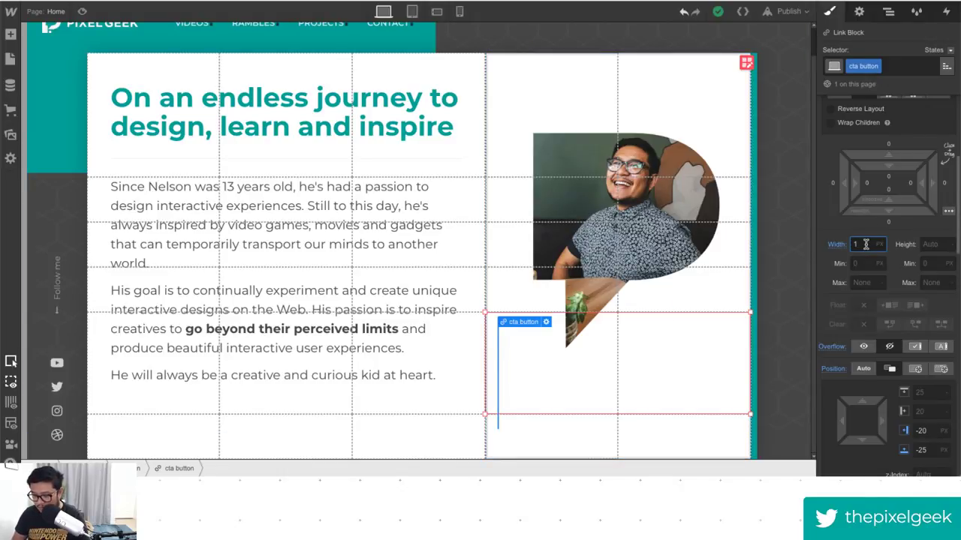
{"action": "type", "text": "0"}
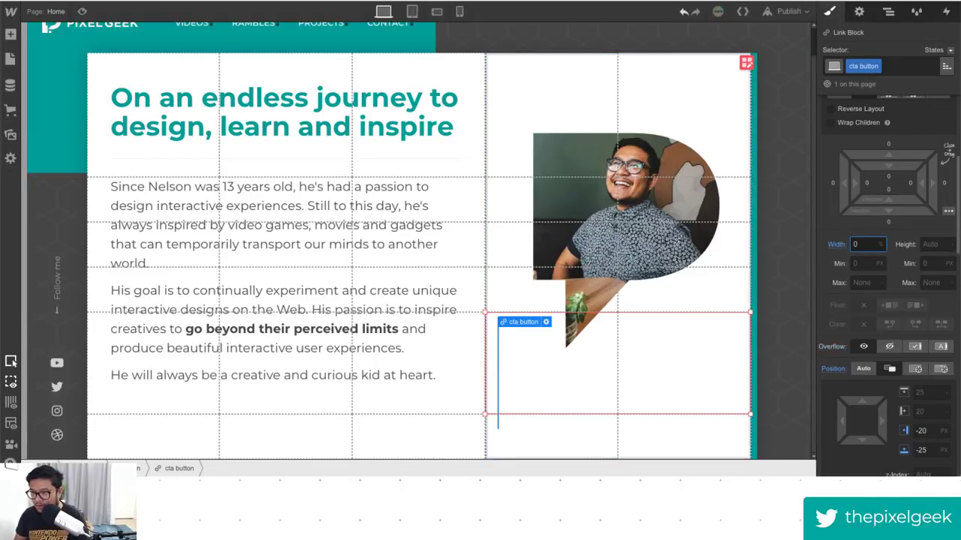
{"action": "type", "text": "%48"}
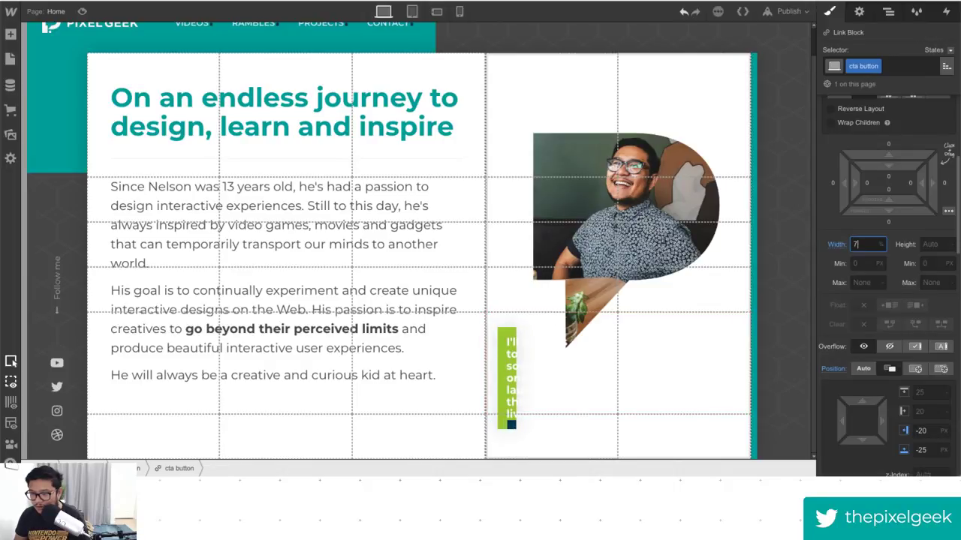
{"action": "key", "text": "shift+Up"}
{"action": "key", "text": "shift+Up"}
{"action": "key", "text": "shift+Up"}
{"action": "key", "text": "Up"}
{"action": "key", "text": "Up"}
{"action": "key", "text": "Up"}
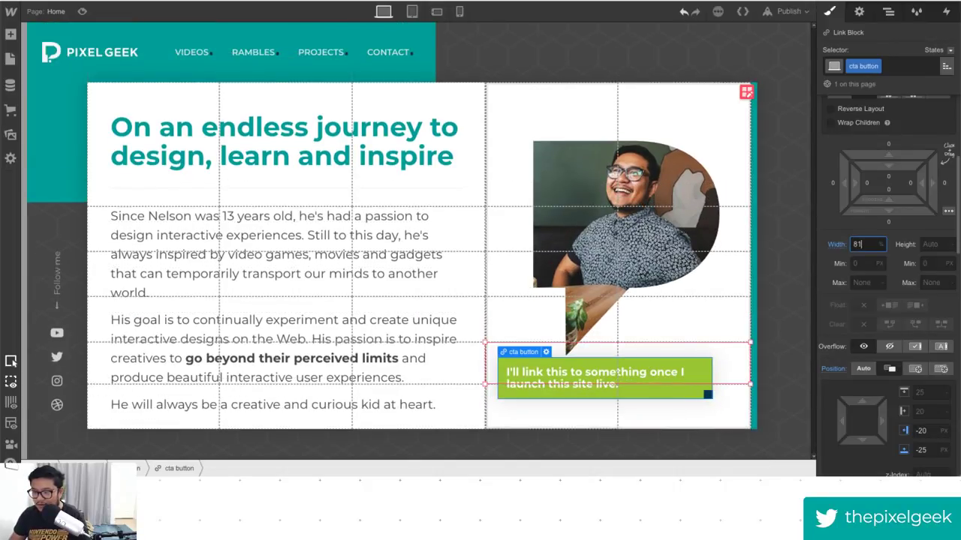
Try widths of 100% and 60 vw on the cta label text block and resize the canvas to test it.
{"action": "left_click", "coordinate": [569, 373]}
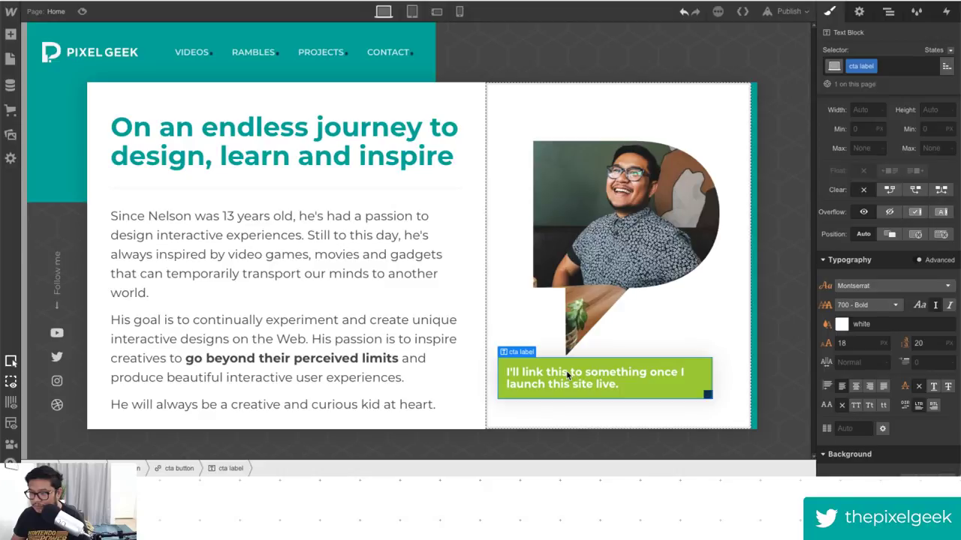
{"action": "scroll", "coordinate": [866, 209], "scroll_direction": "up", "scroll_amount": 3}
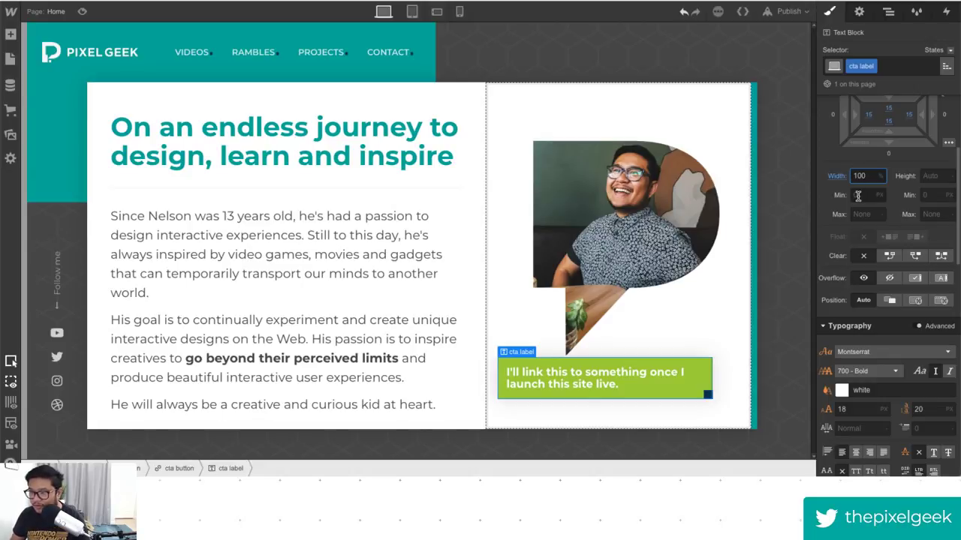
{"action": "key", "text": "Return"}
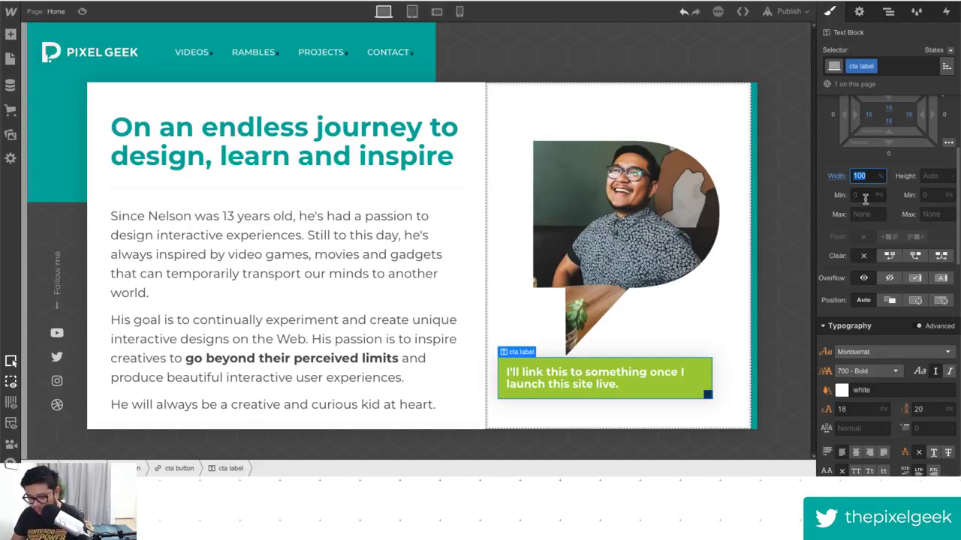
{"action": "type", "text": "60vw"}
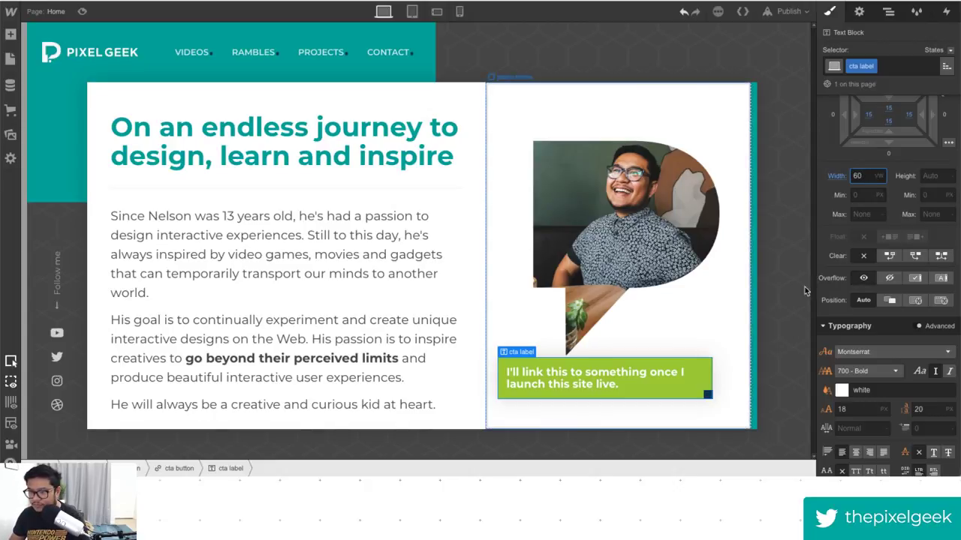
{"action": "scroll", "coordinate": [892, 282], "scroll_direction": "up", "scroll_amount": 3}
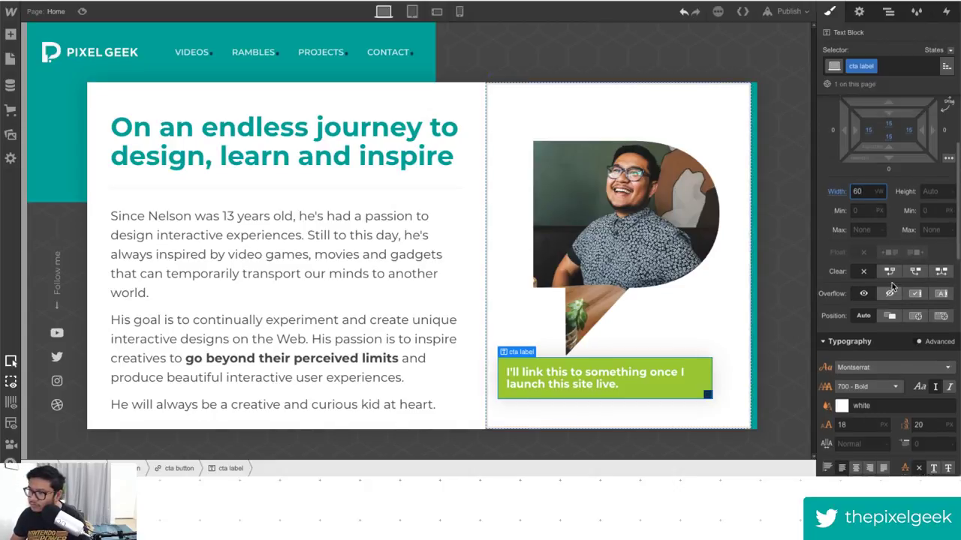
{"action": "left_click", "coordinate": [546, 383]}
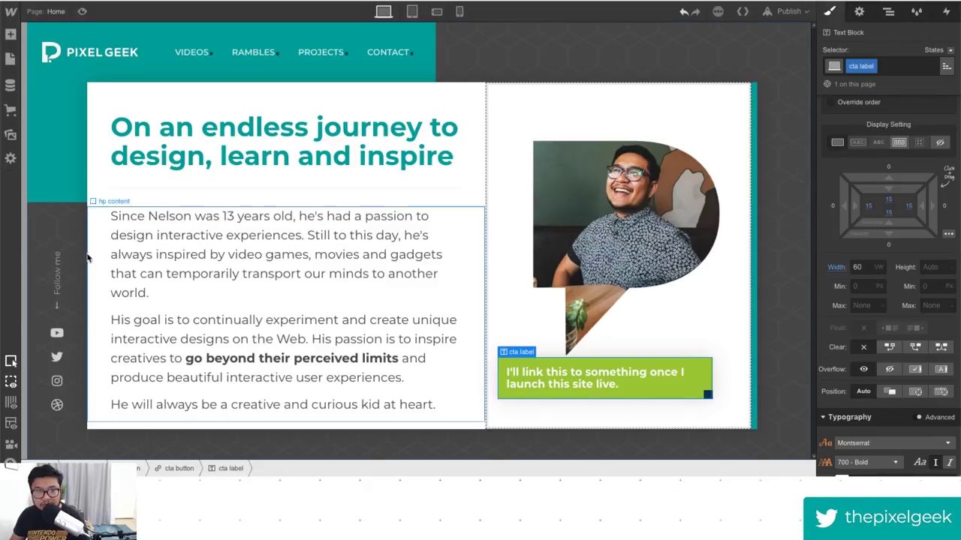
{"action": "mouse_move", "coordinate": [26, 245]}
{"action": "left_mouse_down"}
{"action": "mouse_move", "coordinate": [118, 245]}
{"action": "mouse_move", "coordinate": [8, 246]}
{"action": "left_mouse_up"}
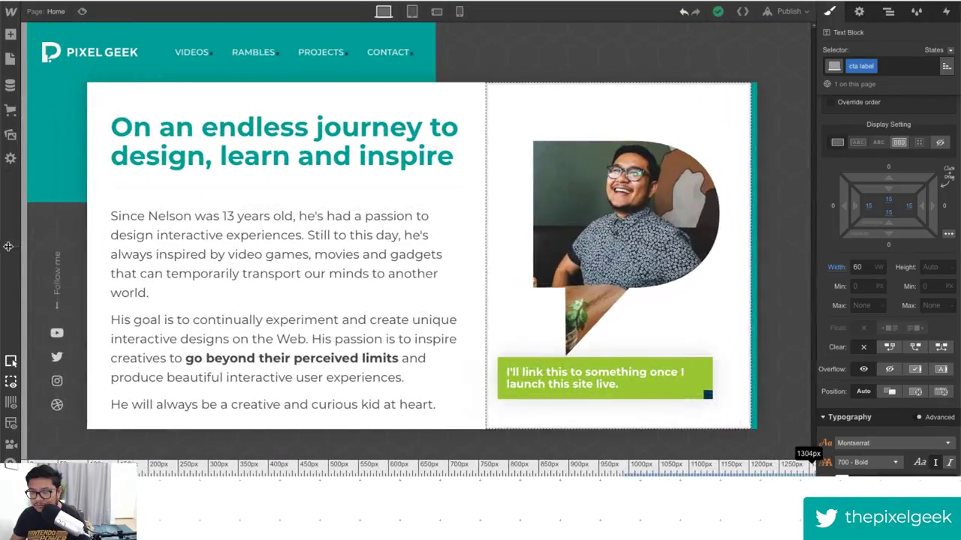
Shrink and widen the cta button through various percentages to test the text wrapping, ending at a width of 89%.
{"action": "left_click", "coordinate": [537, 364]}
{"action": "scroll", "coordinate": [886, 315], "scroll_direction": "down", "scroll_amount": 1}
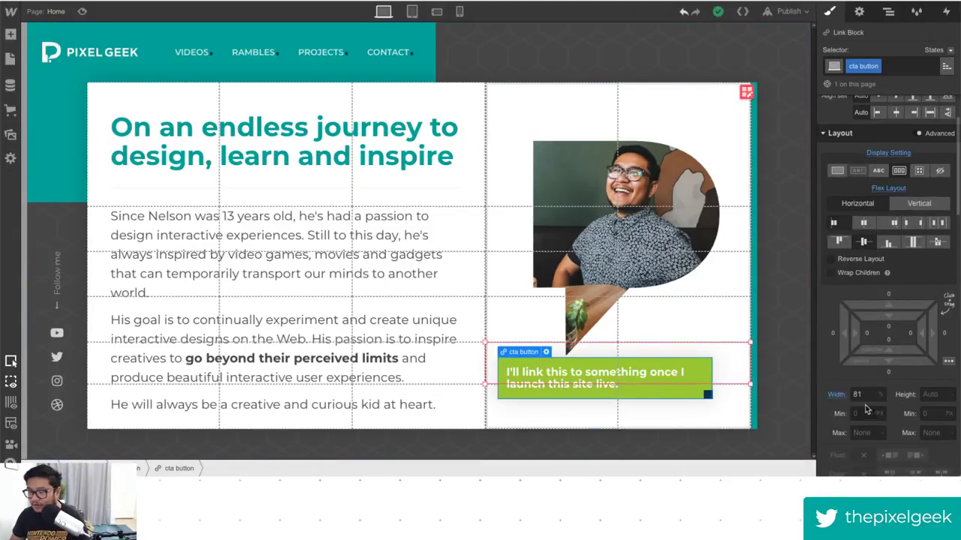
{"action": "left_click", "coordinate": [863, 395]}
{"action": "type", "text": "80"}
{"action": "key", "text": "Down"}
{"action": "key", "text": "Down"}
{"action": "key", "text": "Down"}
{"action": "key", "text": "Down"}
{"action": "key", "text": "Down"}
{"action": "key", "text": "Down"}
{"action": "key", "text": "Down"}
{"action": "key", "text": "Down"}
{"action": "key", "text": "Down"}
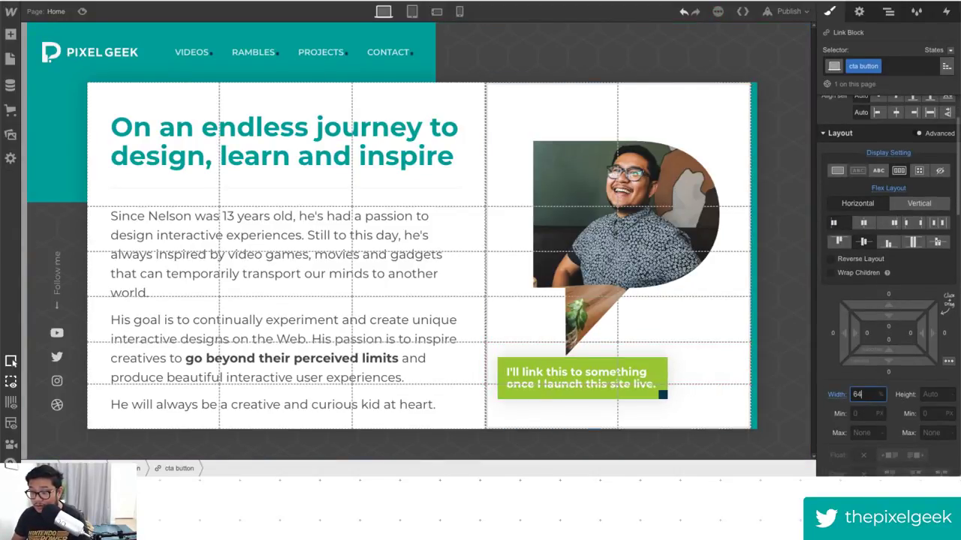
{"action": "key", "text": "BackSpace"}
{"action": "key", "text": "BackSpace"}
{"action": "type", "text": "36"}
{"action": "key", "text": "Up"}
{"action": "key", "text": "Up"}
{"action": "key", "text": "Up"}
{"action": "key", "text": "Up"}
{"action": "key", "text": "Up"}
{"action": "key", "text": "Up"}
{"action": "key", "text": "Up"}
{"action": "key", "text": "Up"}
{"action": "key", "text": "Up"}
{"action": "key", "text": "Up"}
{"action": "key", "text": "Up"}
{"action": "key", "text": "Up"}
{"action": "key", "text": "Up"}
{"action": "key", "text": "Up"}
{"action": "key", "text": "Up"}
{"action": "key", "text": "Up"}
{"action": "key", "text": "Up"}
{"action": "key", "text": "Up"}
{"action": "key", "text": "Up"}
{"action": "key", "text": "Up"}
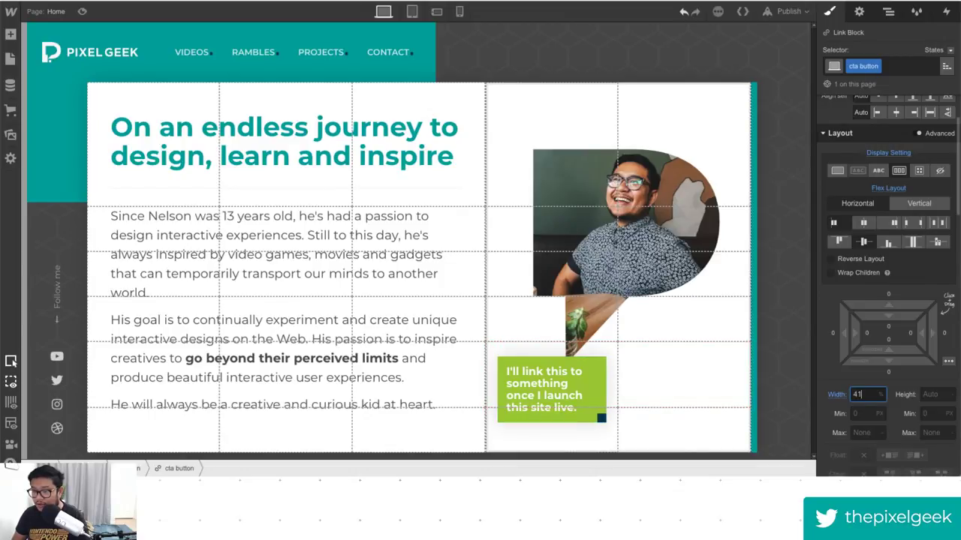
{"action": "key", "text": "Down"}
{"action": "key", "text": "Down"}
{"action": "key", "text": "Down"}
{"action": "key", "text": "Down"}
{"action": "key", "text": "Down"}
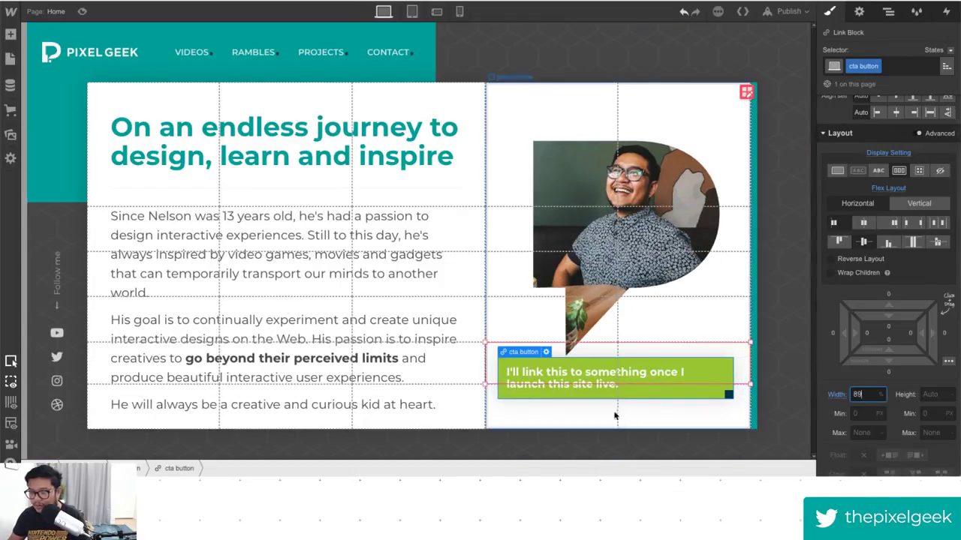
Try a 100 vw width on the cta label and compare it with the parent button's width setting.
{"action": "left_click", "coordinate": [527, 371]}
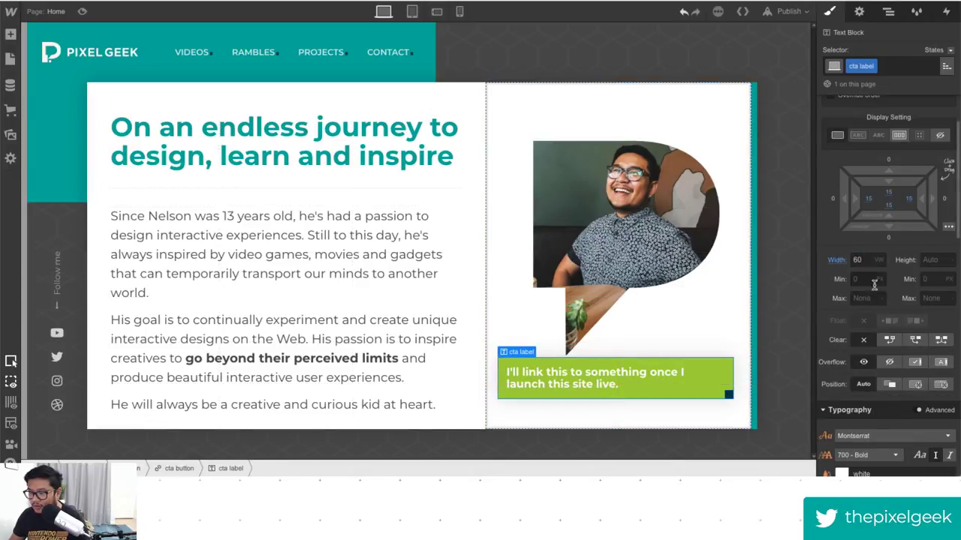
{"action": "left_click", "coordinate": [862, 260]}
{"action": "type", "text": "100"}
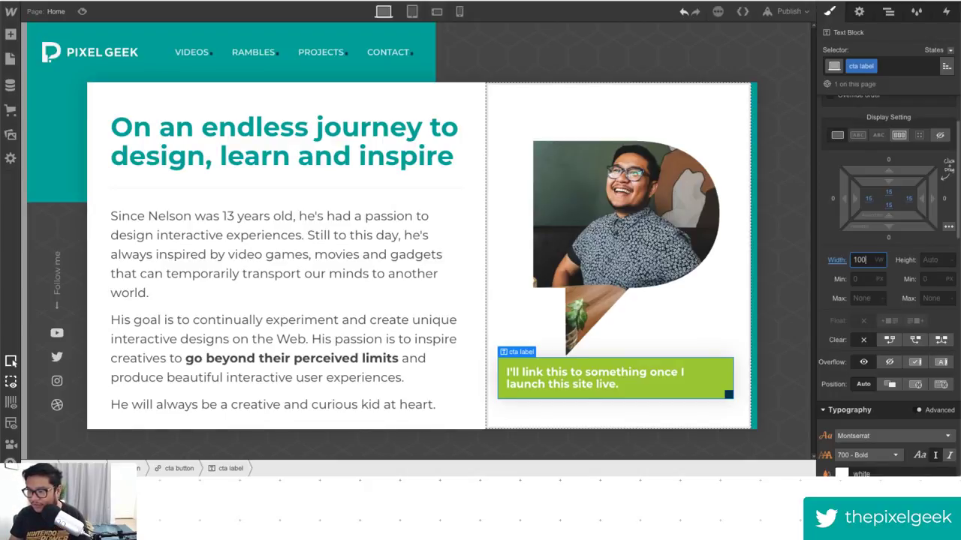
{"action": "left_click", "coordinate": [562, 377]}
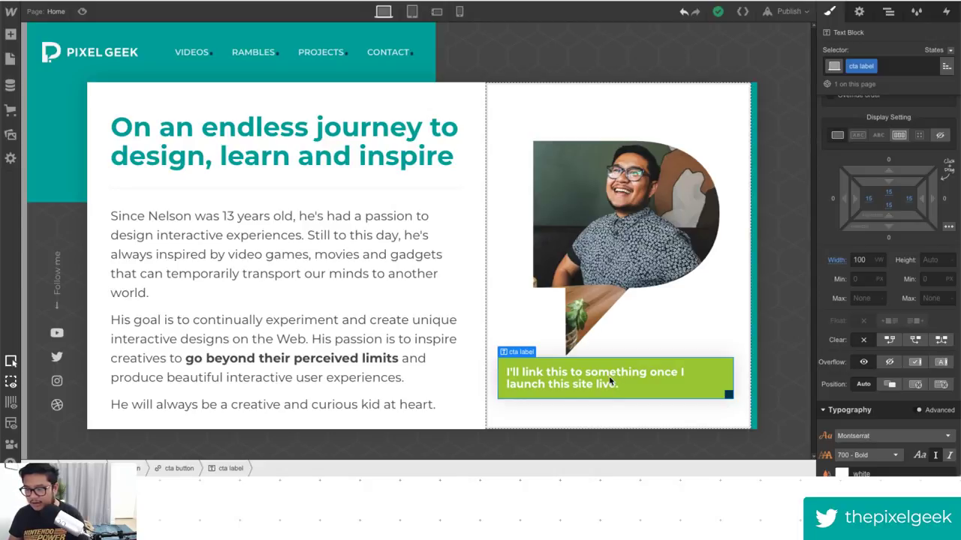
{"action": "key", "text": "ctrl+Up"}
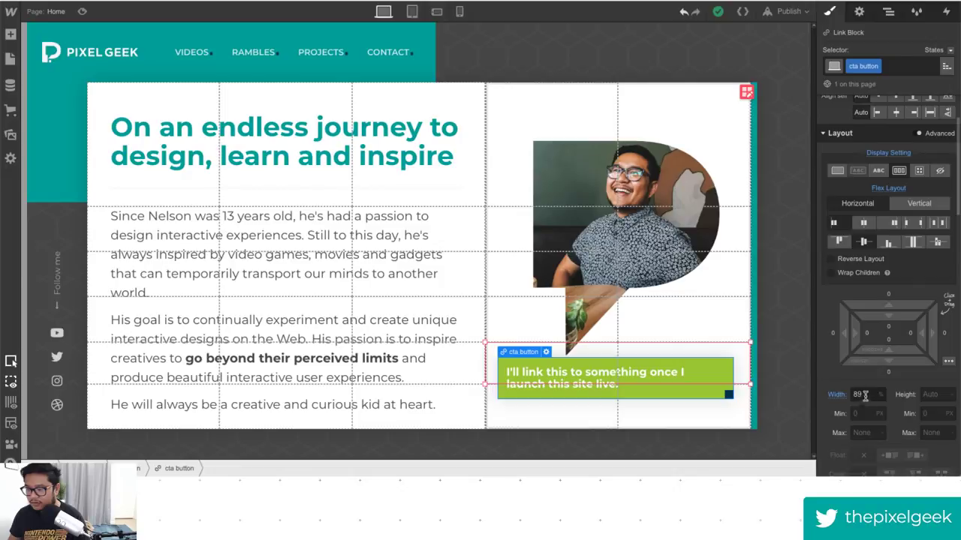
Give the cta label a fixed width in pixels, starting at 300 px and increasing it to 400 px.
{"action": "left_click", "coordinate": [638, 375]}
{"action": "left_click", "coordinate": [863, 260]}
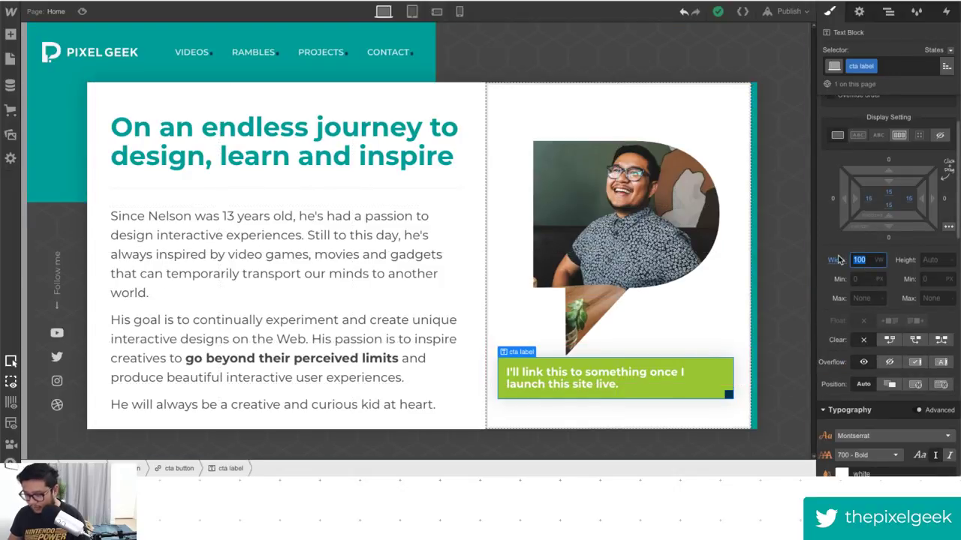
{"action": "type", "text": "300"}
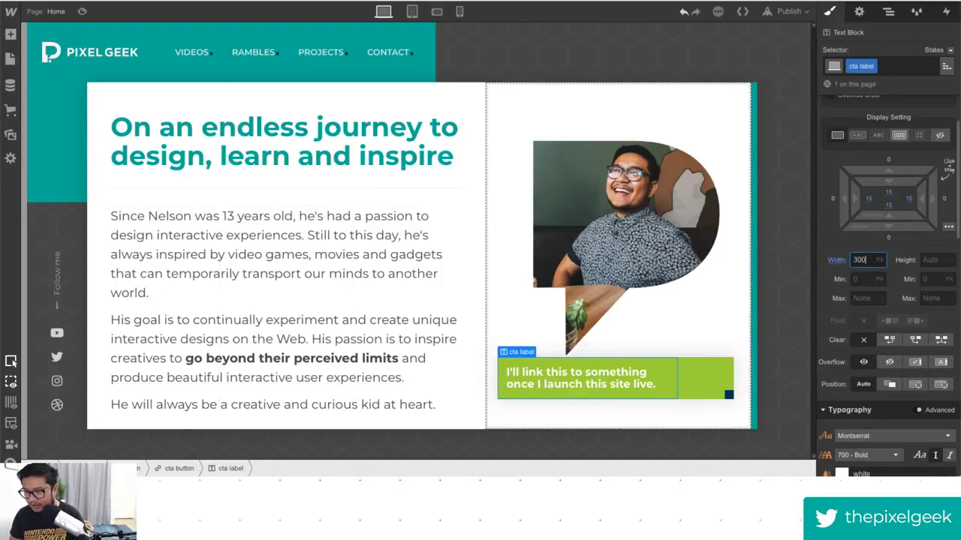
{"action": "key", "text": "shift+Up"}
{"action": "key", "text": "shift+Up"}
{"action": "key", "text": "shift+Up"}
{"action": "key", "text": "shift+Up"}
{"action": "key", "text": "shift+Up"}
{"action": "key", "text": "shift+Up"}
{"action": "key", "text": "shift+Up"}
{"action": "key", "text": "shift+Up"}
{"action": "key", "text": "shift+Up"}
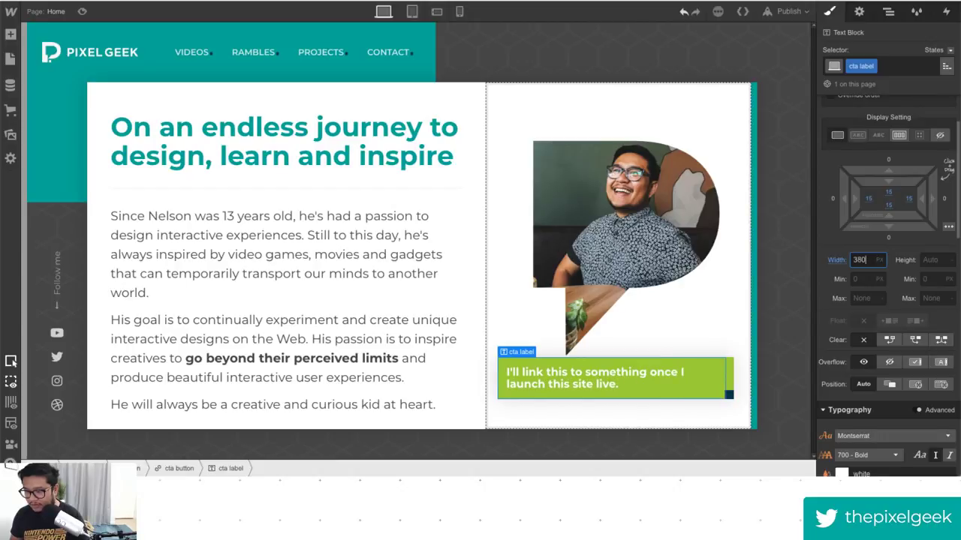
{"action": "key", "text": "shift+Up"}
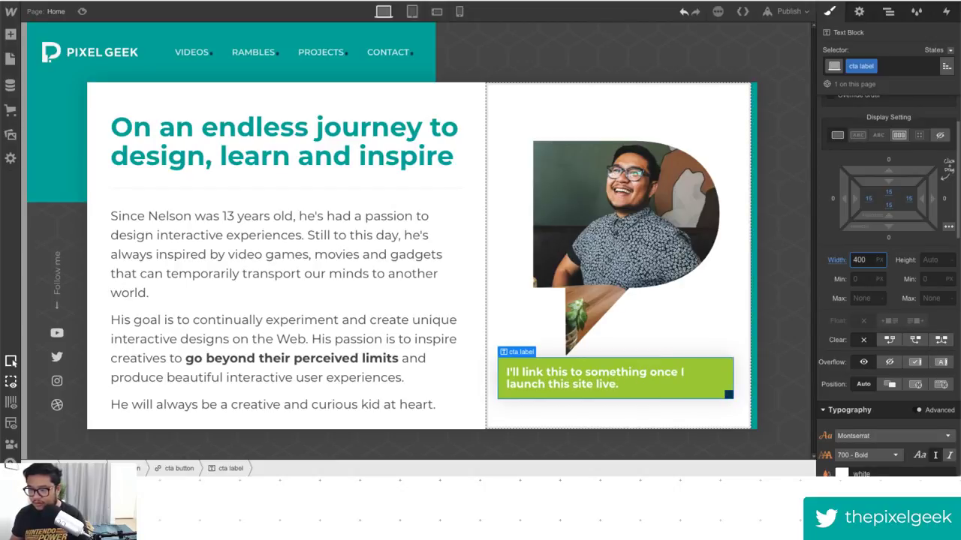
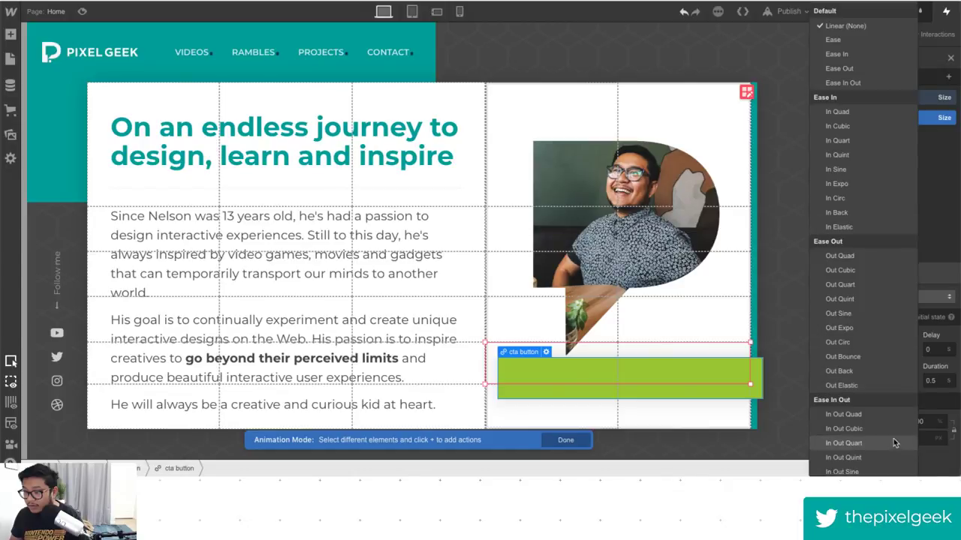
Set the easing of the cta button's second size action to In Out Cubic and preview the page load animation.
{"action": "left_click", "coordinate": [882, 430]}
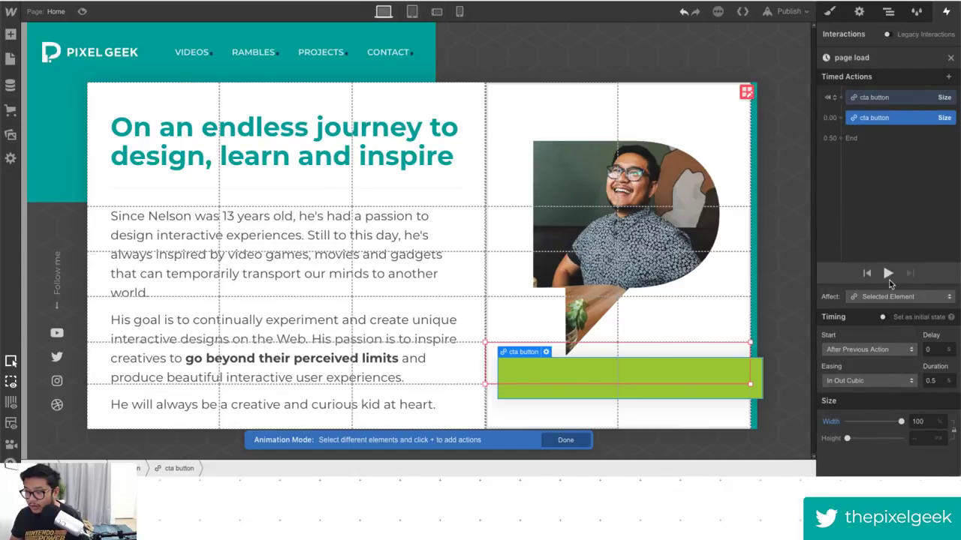
{"action": "left_click", "coordinate": [888, 275]}
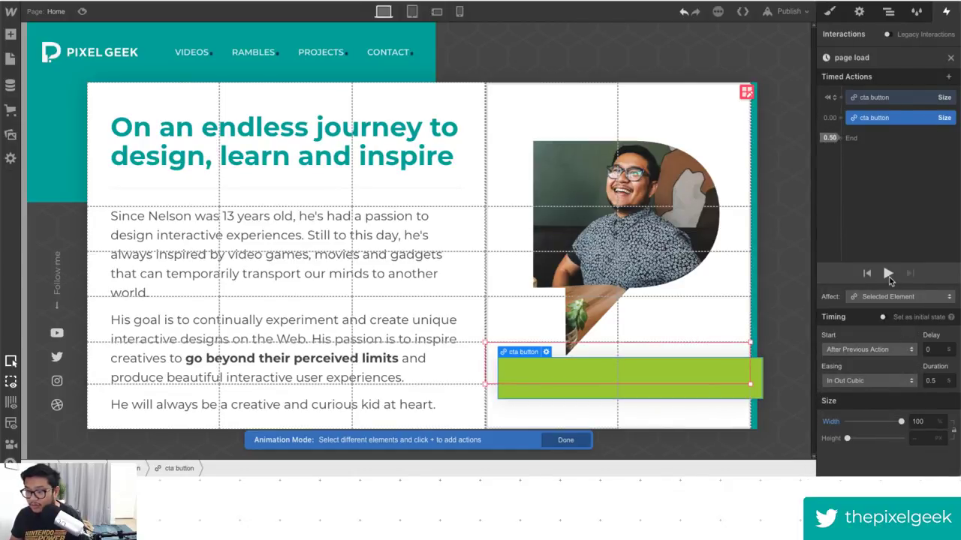
{"action": "left_click", "coordinate": [888, 274]}
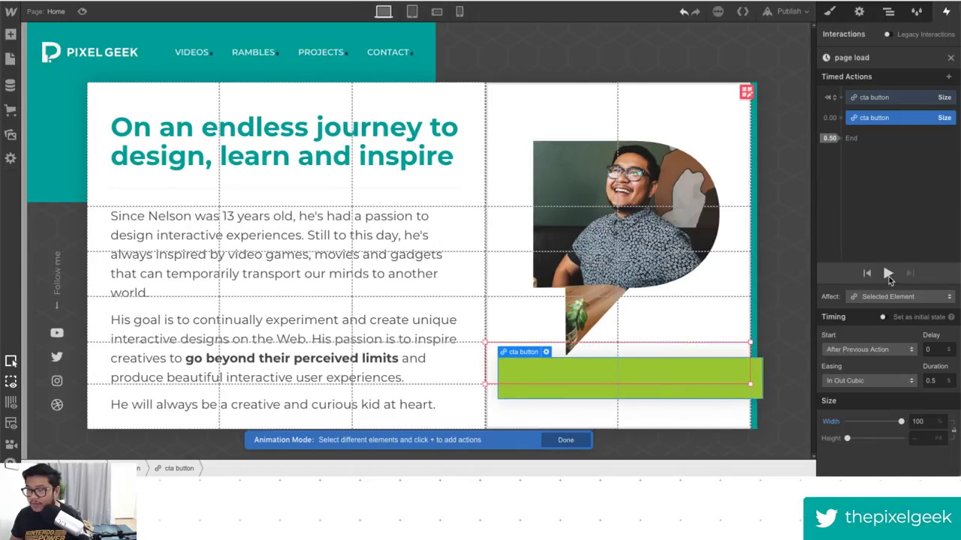
Add a Move action for the cta overlay at the end of the page load timeline.
{"action": "left_click", "coordinate": [668, 374]}
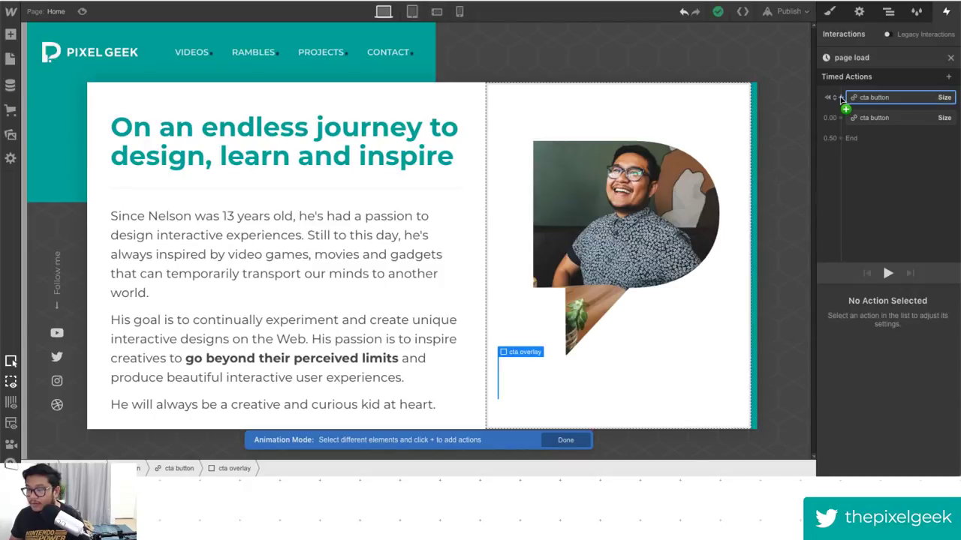
{"action": "left_click", "coordinate": [841, 138]}
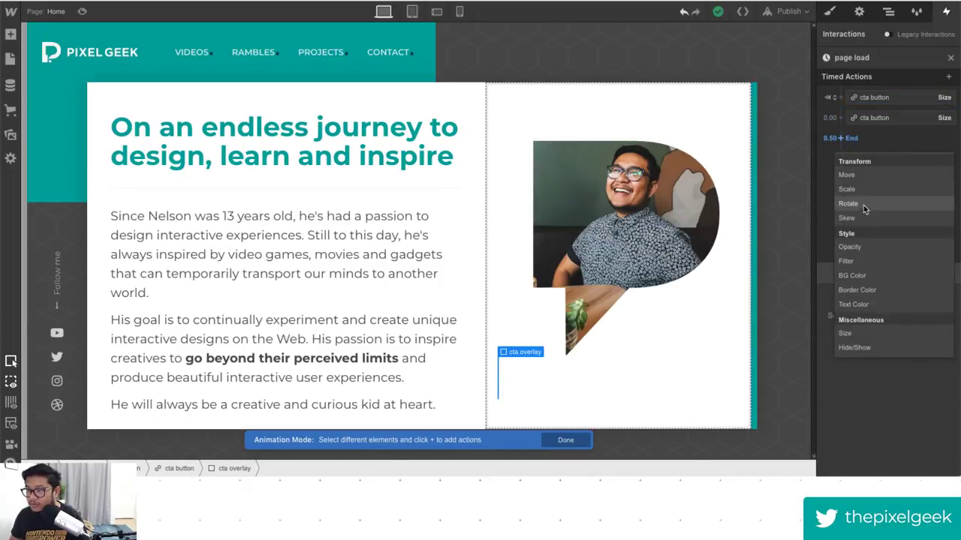
{"action": "left_click", "coordinate": [860, 172]}
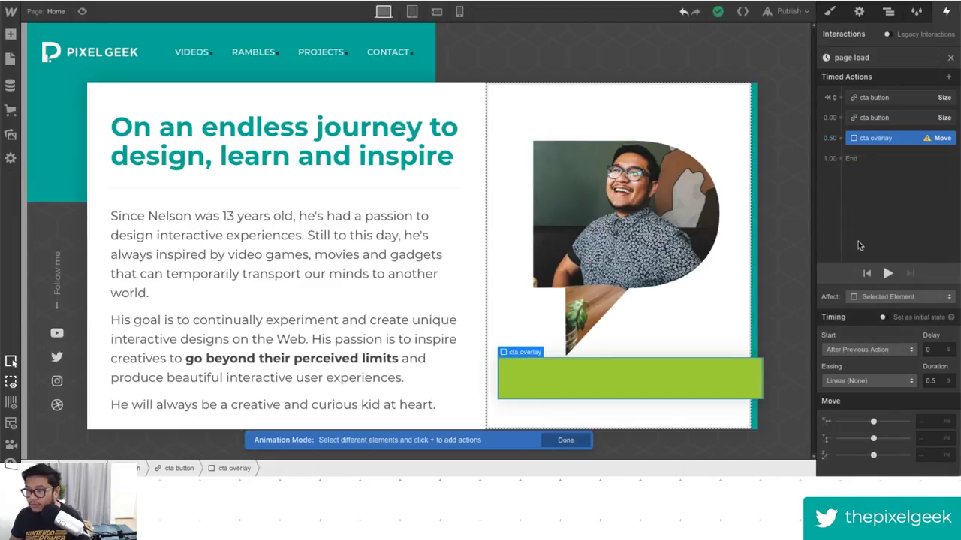
Set the cta overlay's horizontal move to 100% after testing 80 and 100 px offsets.
{"action": "left_click", "coordinate": [920, 422]}
{"action": "type", "text": "60"}
{"action": "key", "text": "BackSpace"}
{"action": "key", "text": "BackSpace"}
{"action": "type", "text": "80"}
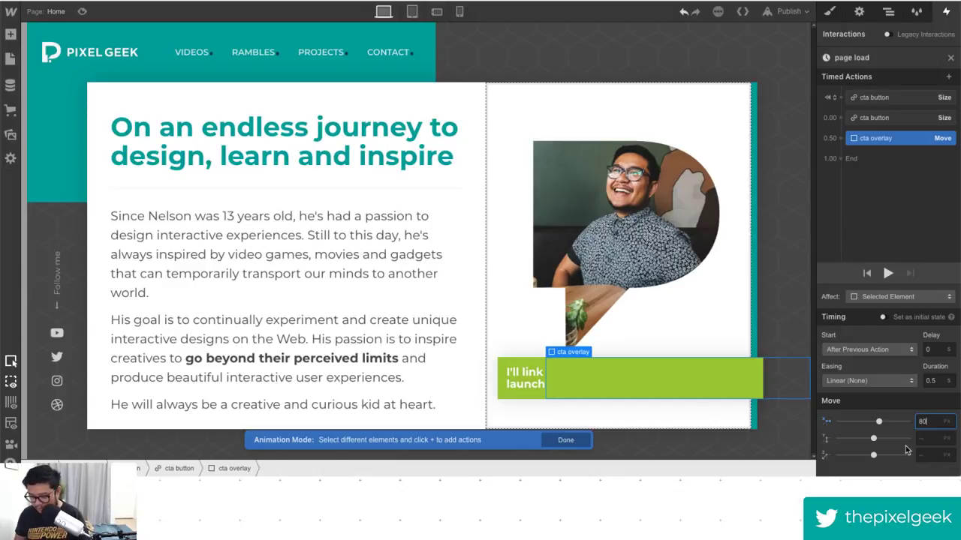
{"action": "key", "text": "BackSpace"}
{"action": "key", "text": "BackSpace"}
{"action": "type", "text": "100"}
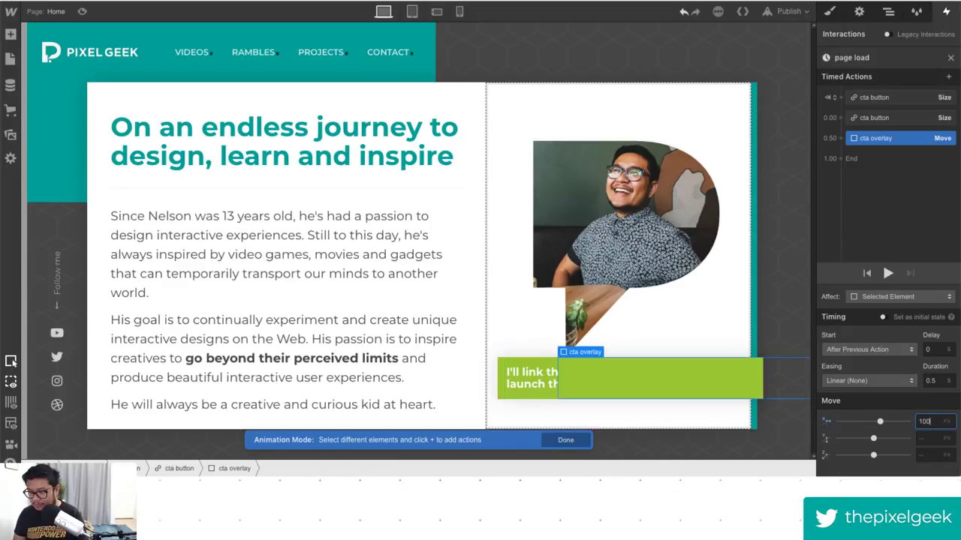
{"action": "key", "text": "Return"}
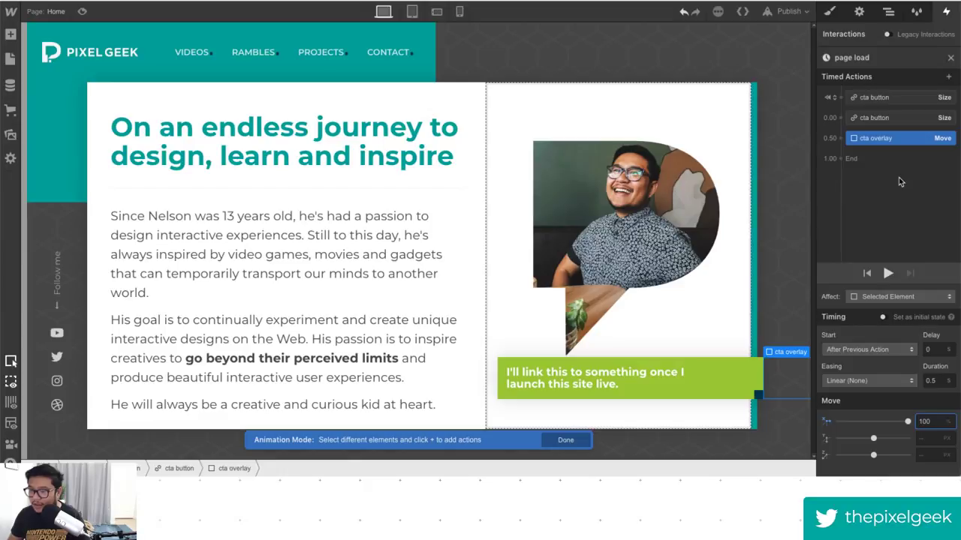
Set the easing of the cta overlay's Move action to In Out Cubic and preview the page load animation.
{"action": "left_click", "coordinate": [870, 380]}
{"action": "left_click", "coordinate": [863, 428]}
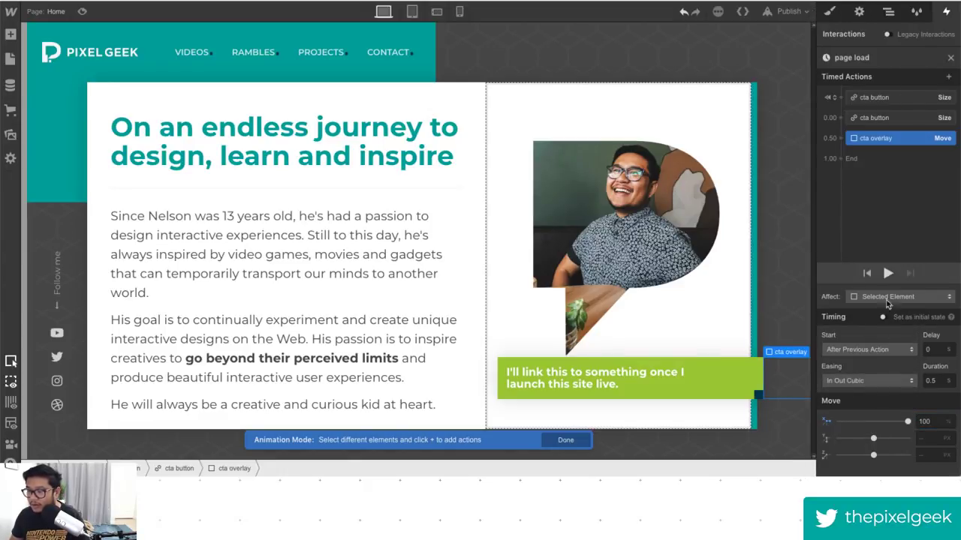
{"action": "left_click", "coordinate": [888, 275]}
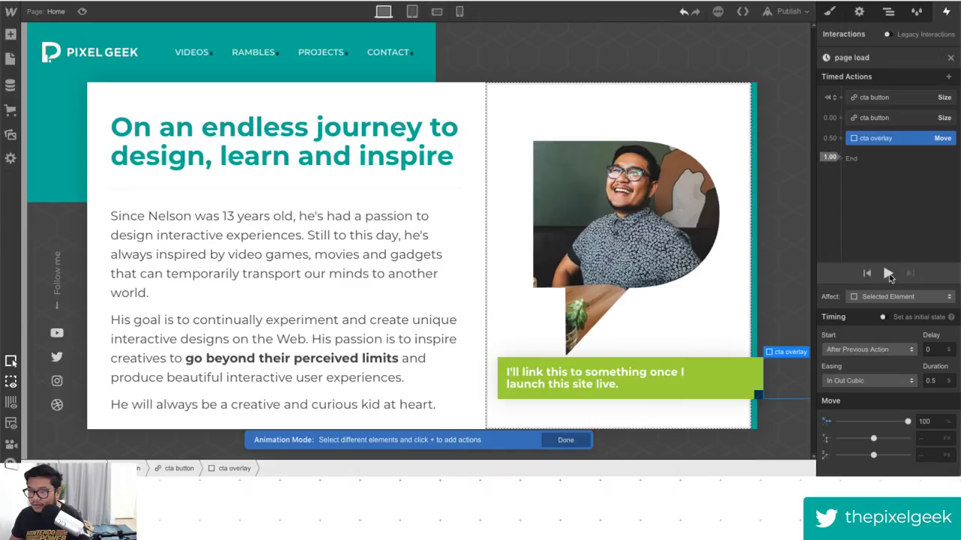
{"action": "left_click", "coordinate": [888, 274]}
Make the cta overlay's Move action start with the previous action after a 0.2 s delay, and replay the animation.
{"action": "mouse_move", "coordinate": [875, 141]}
{"action": "left_mouse_down"}
{"action": "mouse_move", "coordinate": [872, 123]}
{"action": "mouse_move", "coordinate": [874, 130]}
{"action": "left_mouse_up"}
{"action": "left_click", "coordinate": [935, 350]}
{"action": "key", "text": "BackSpace"}
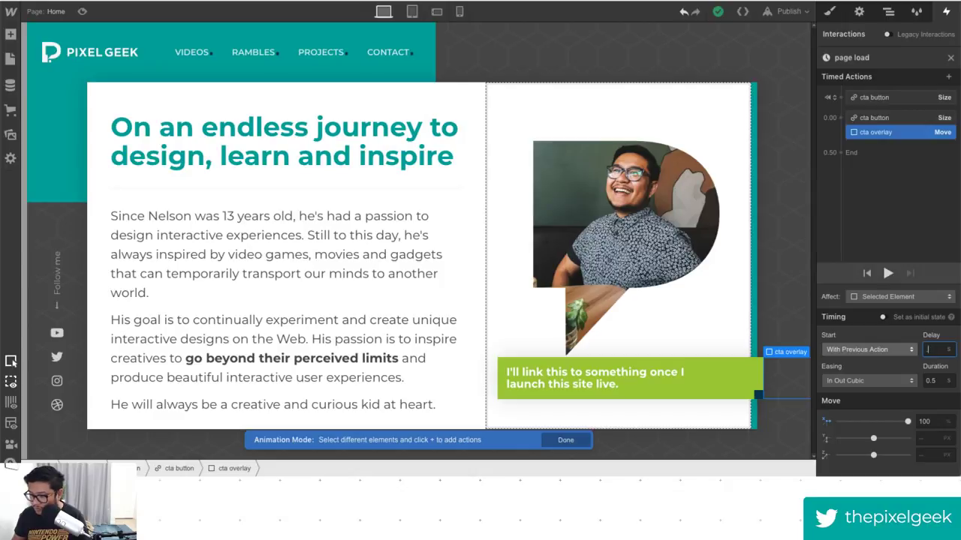
{"action": "type", "text": "0.2"}
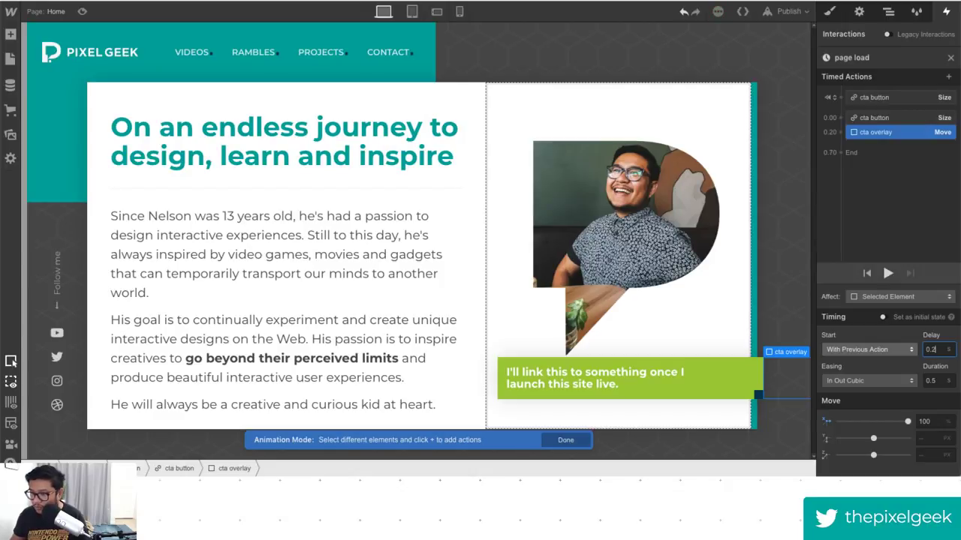
{"action": "left_click", "coordinate": [888, 274]}
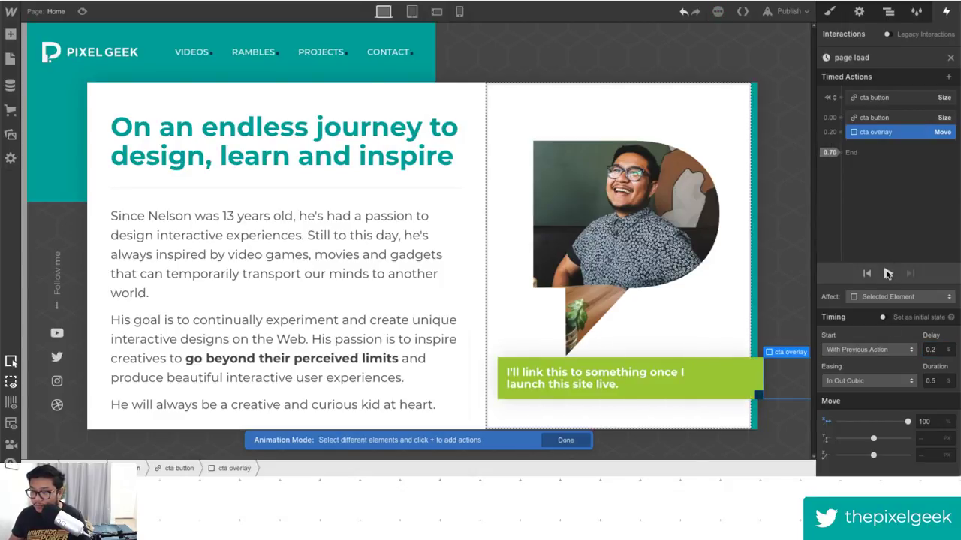
{"action": "left_click", "coordinate": [888, 274]}
{"action": "left_click", "coordinate": [888, 274]}
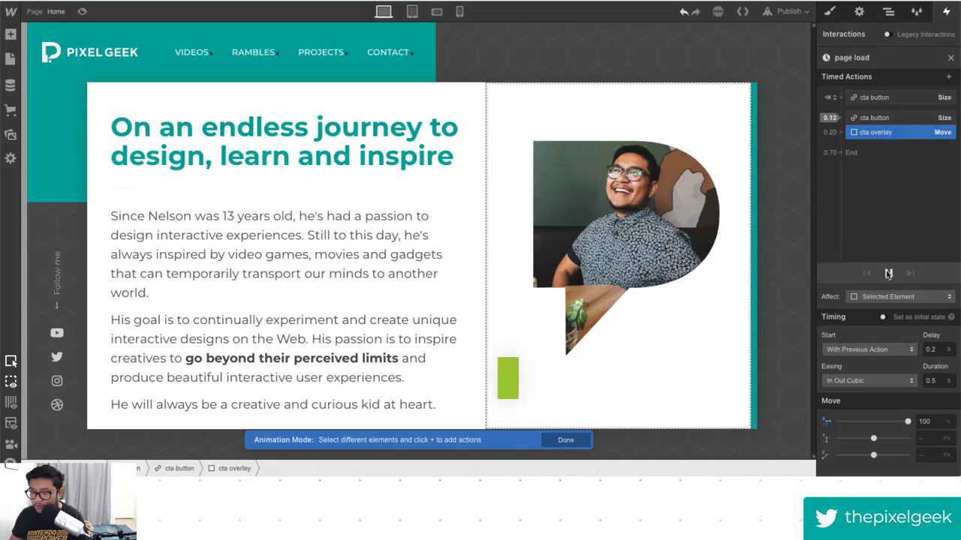
{"action": "left_click", "coordinate": [888, 274]}
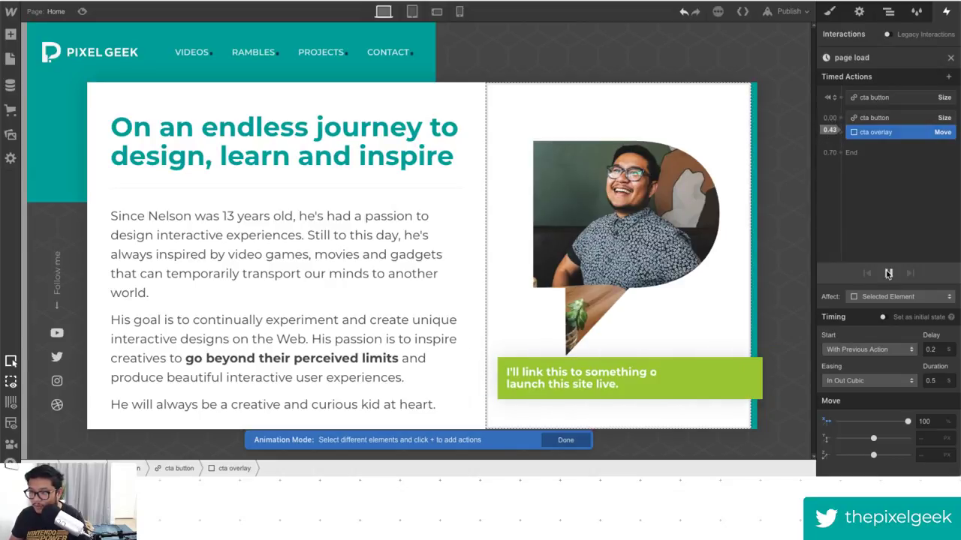
{"action": "left_click", "coordinate": [888, 274]}
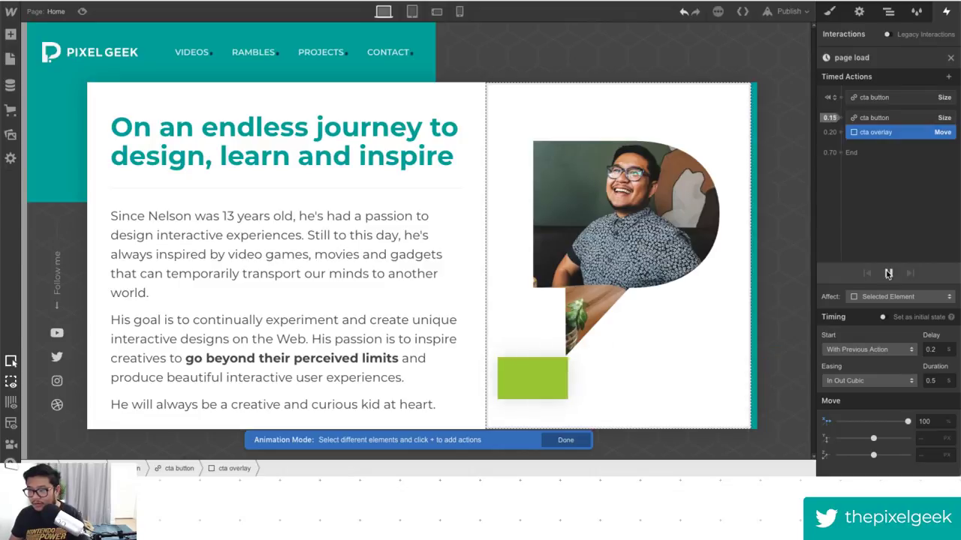
Set the delay of the cta overlay's Move action to 0.25 s and replay the animation.
{"action": "type", "text": "5"}
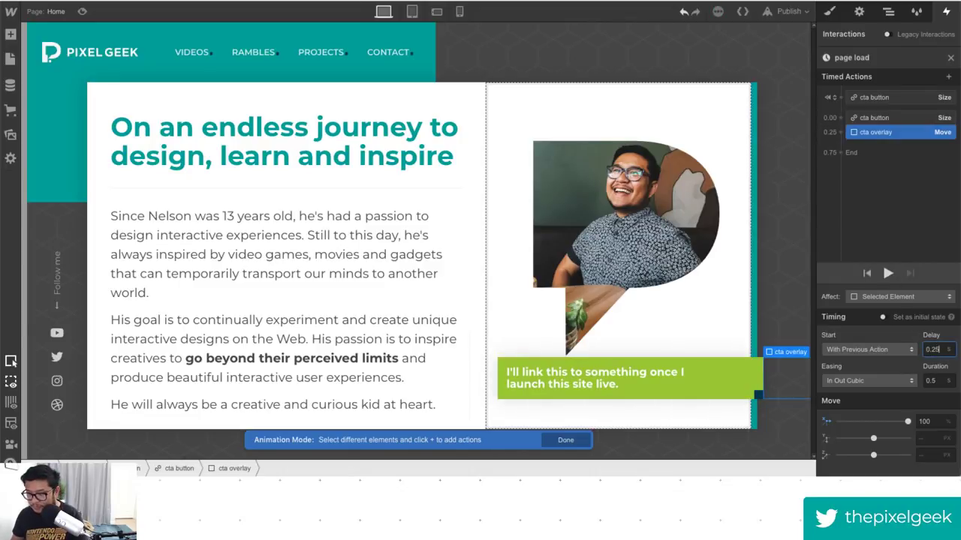
{"action": "left_click", "coordinate": [888, 274]}
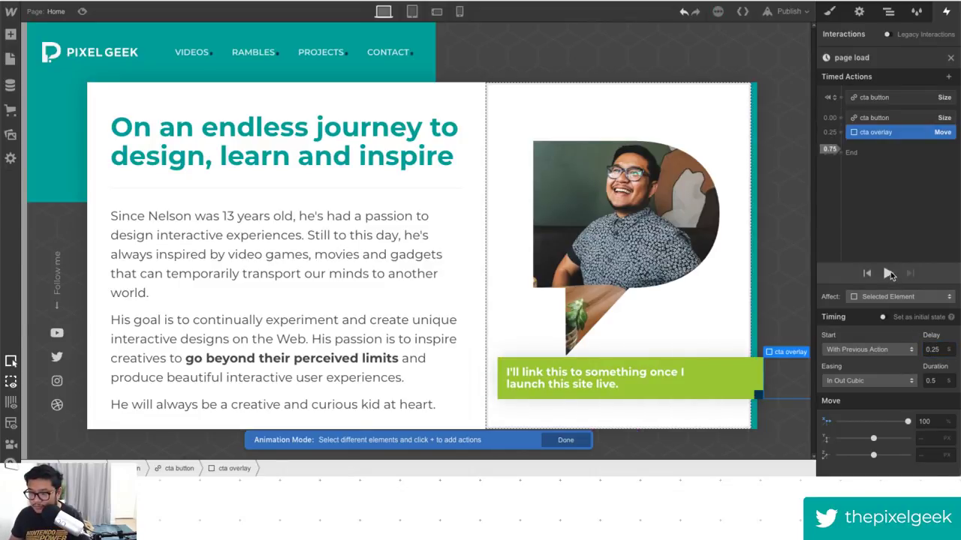
{"action": "left_click", "coordinate": [887, 274]}
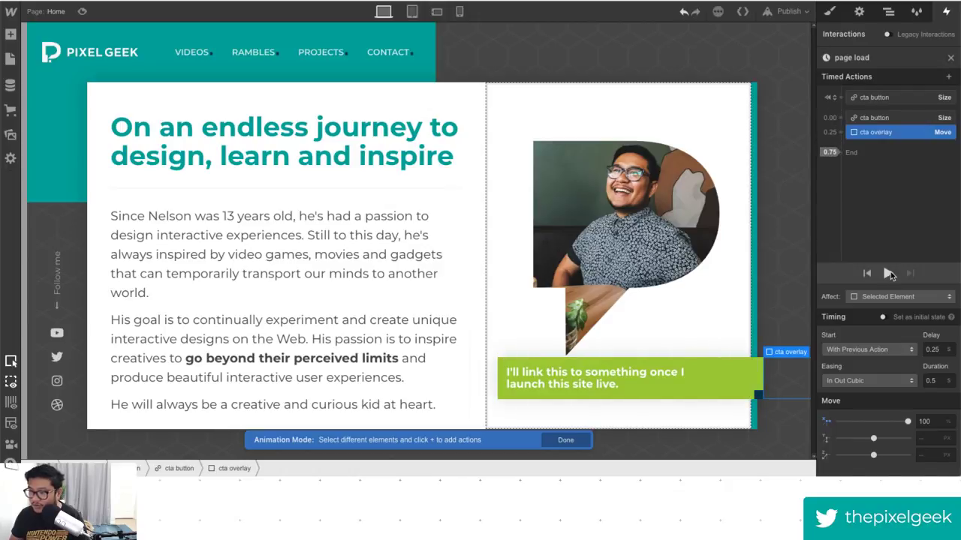
{"action": "left_click", "coordinate": [890, 274]}
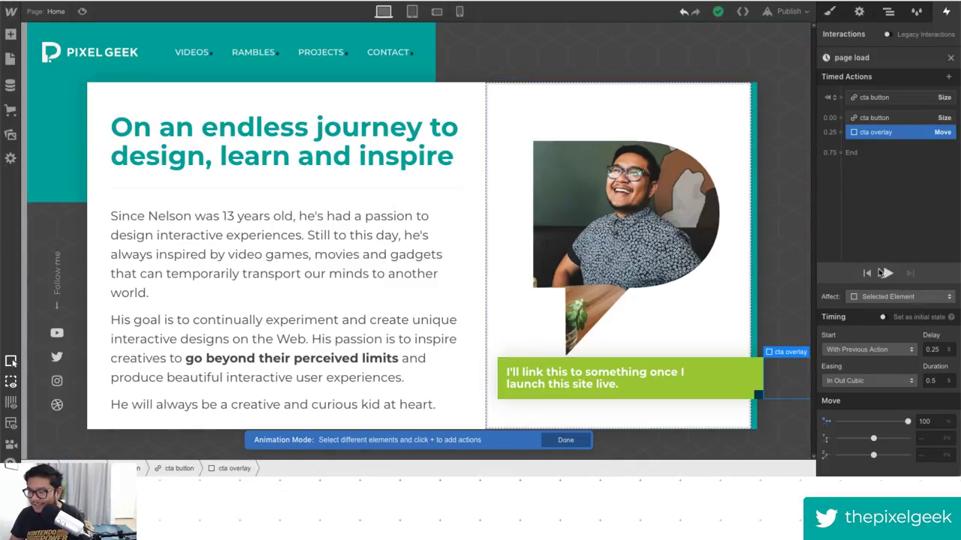
{"action": "left_click", "coordinate": [885, 273]}
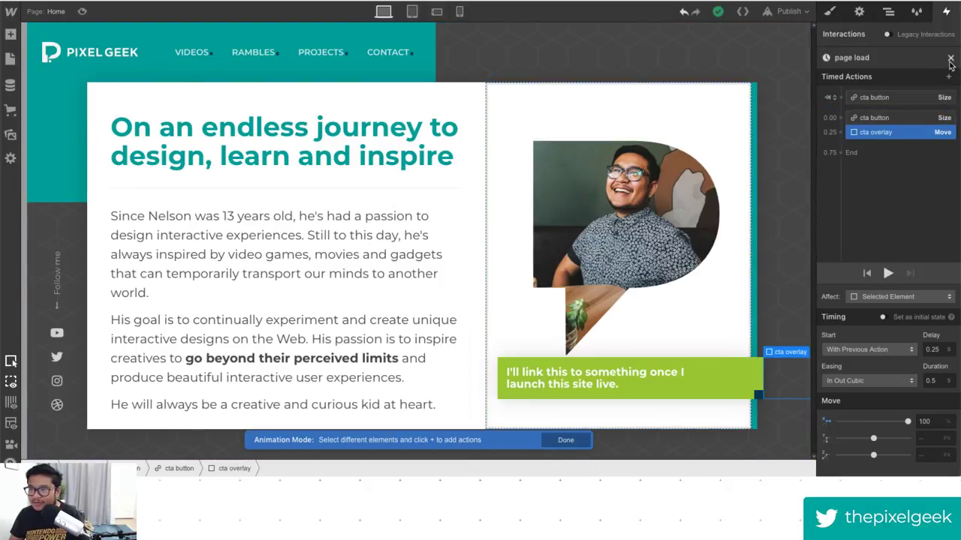
Switch the Home page in and out of preview mode to check the cta button's load animation.
{"action": "left_click", "coordinate": [83, 14]}
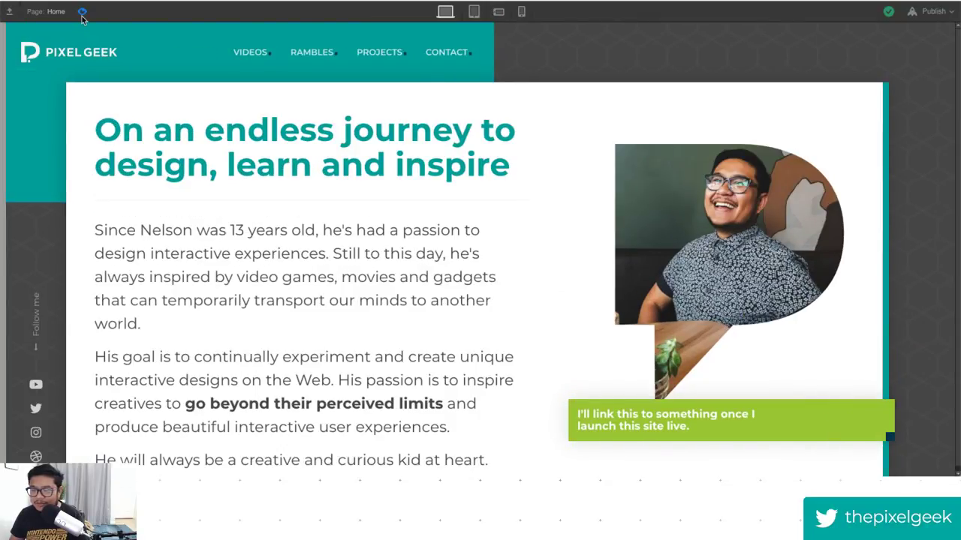
{"action": "left_click", "coordinate": [83, 14]}
{"action": "left_click", "coordinate": [83, 14]}
{"action": "left_click", "coordinate": [83, 13]}
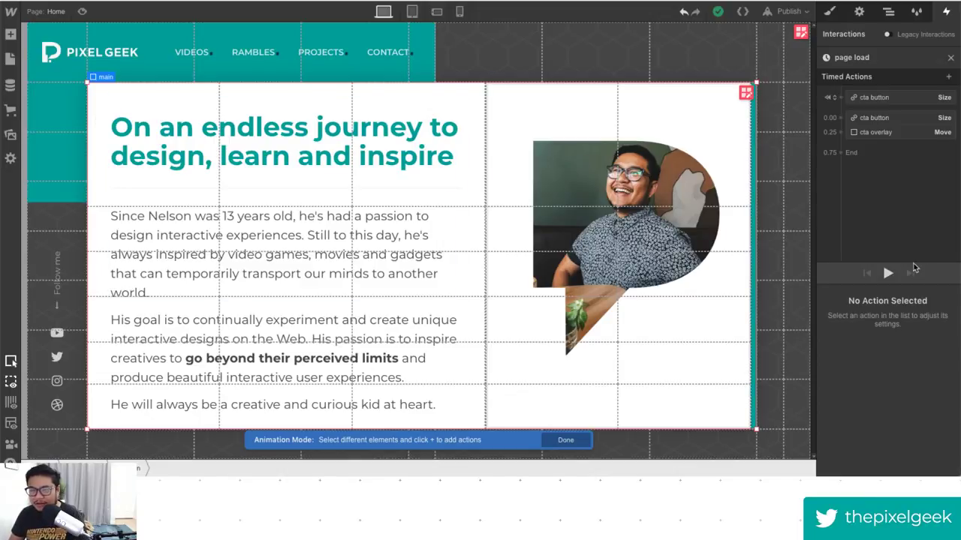
Try hiding the overflow of the main grid block around the cta button, and restore it to visible.
{"action": "left_click", "coordinate": [835, 15]}
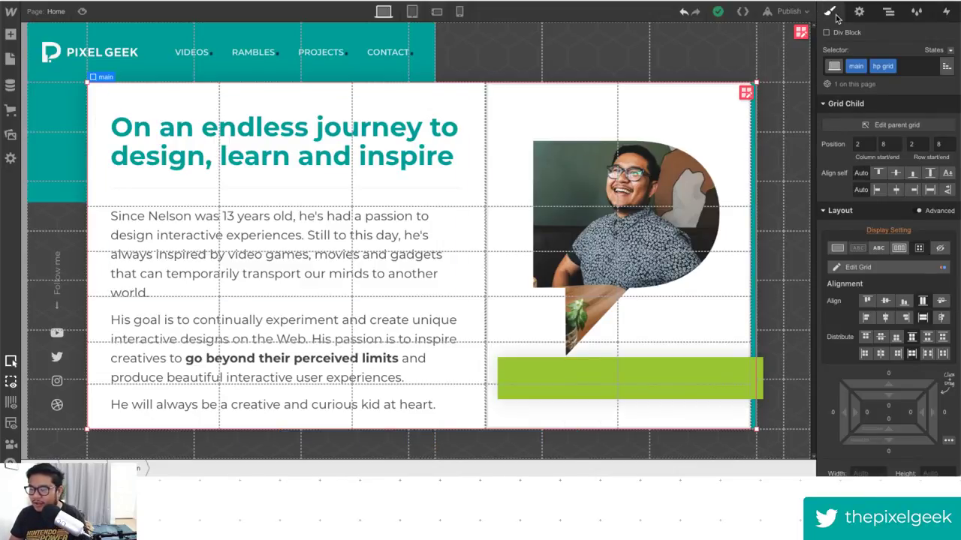
{"action": "scroll", "coordinate": [886, 267], "scroll_direction": "down", "scroll_amount": 2}
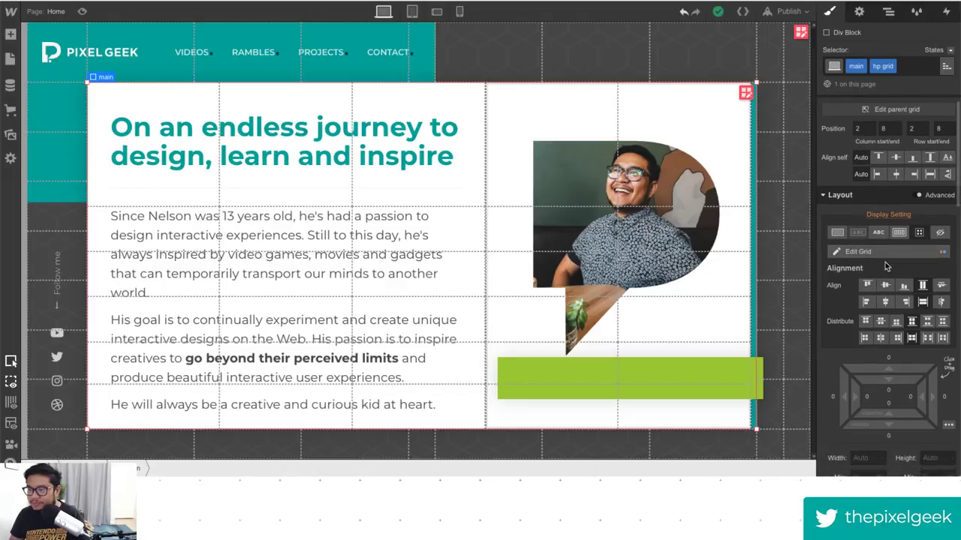
{"action": "scroll", "coordinate": [885, 266], "scroll_direction": "down", "scroll_amount": 5}
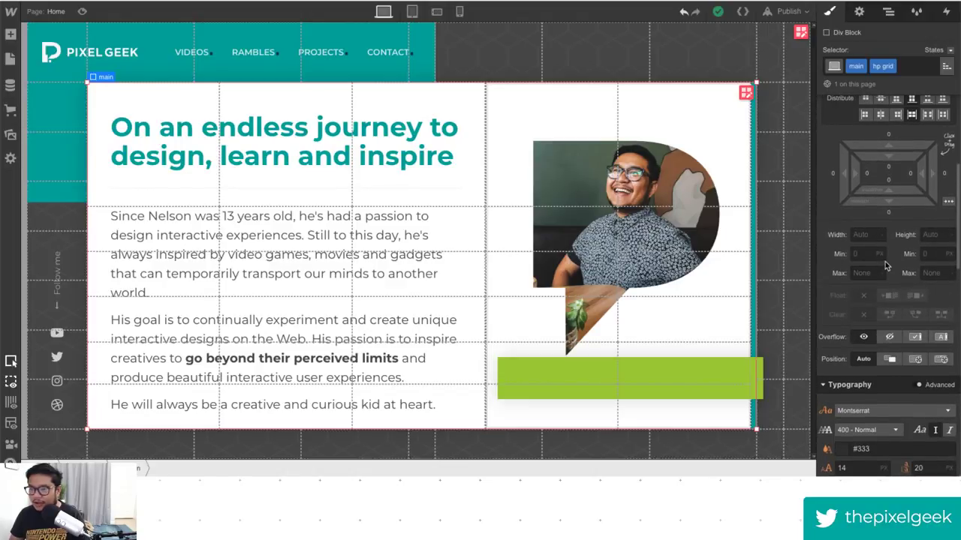
{"action": "left_click", "coordinate": [888, 337]}
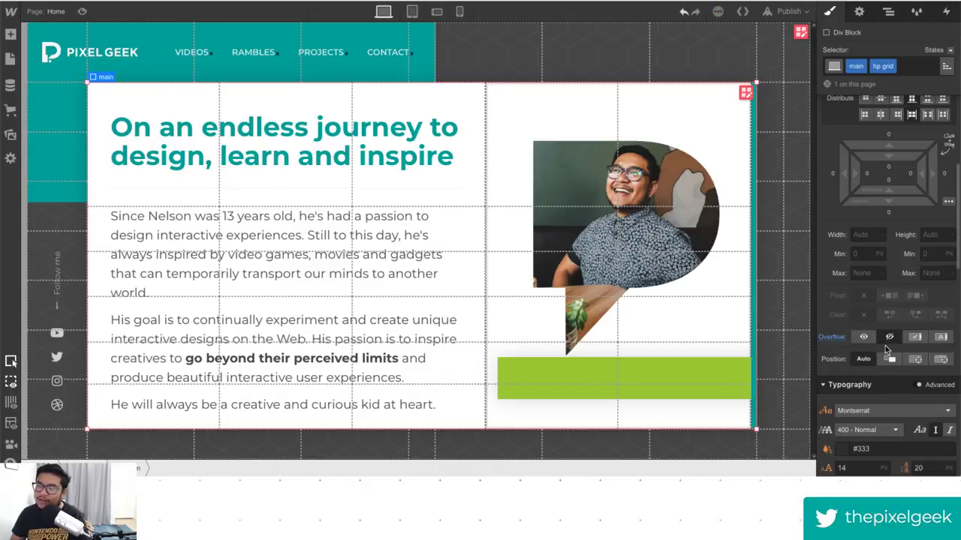
{"action": "left_click", "coordinate": [888, 339]}
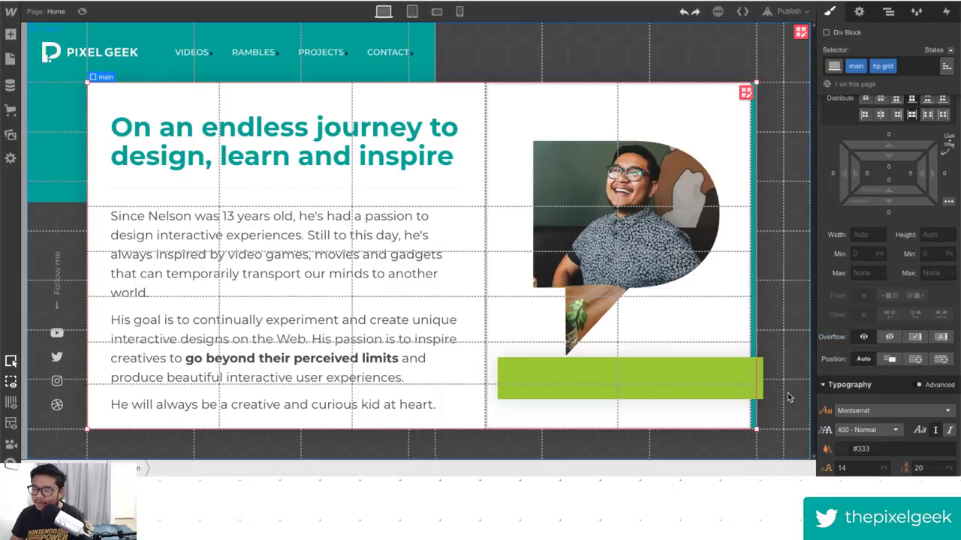
Set the cta button's relative position offset from the right to -30 px.
{"action": "left_click", "coordinate": [665, 369]}
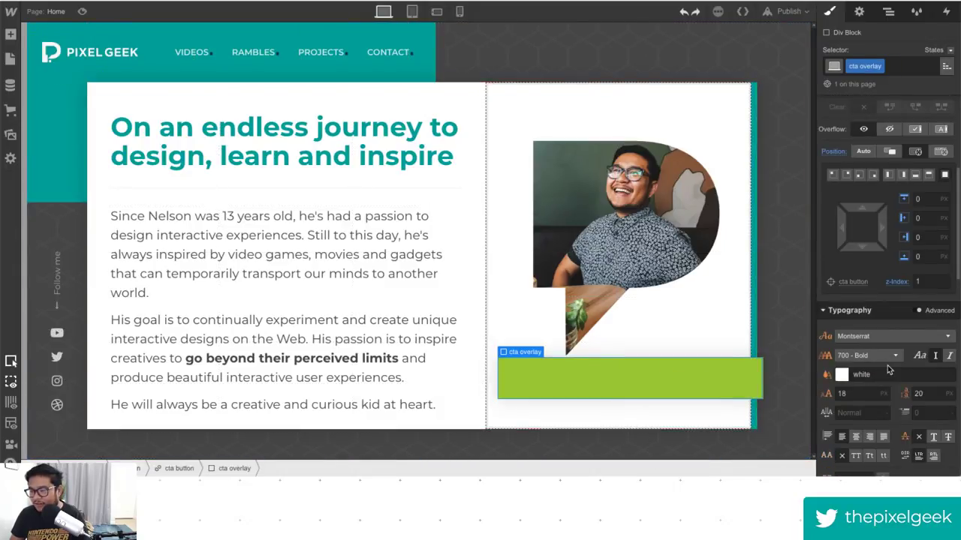
{"action": "scroll", "coordinate": [888, 365], "scroll_direction": "up", "scroll_amount": 3}
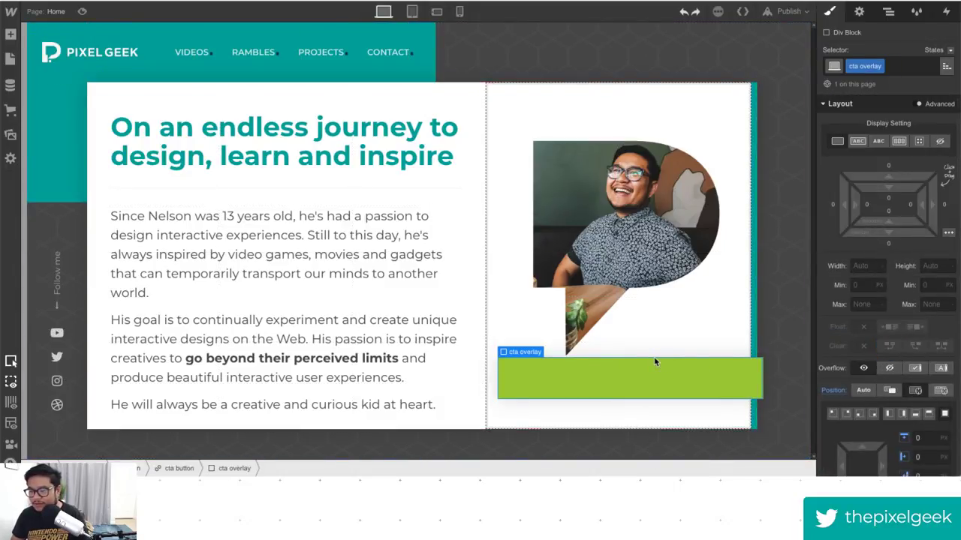
{"action": "left_click", "coordinate": [189, 470]}
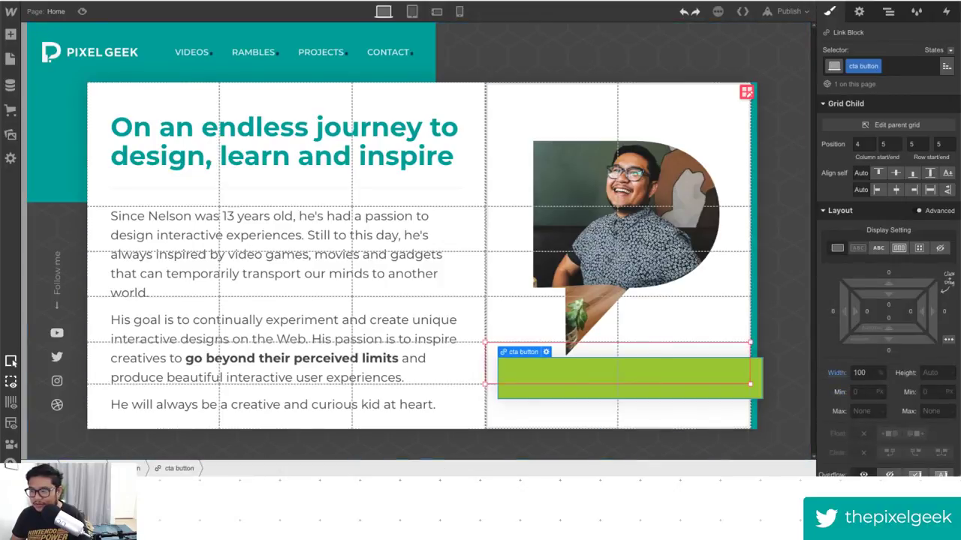
{"action": "scroll", "coordinate": [901, 396], "scroll_direction": "down", "scroll_amount": 3}
{"action": "left_click_drag", "start_coordinate": [897, 332], "coordinate": [901, 325]}
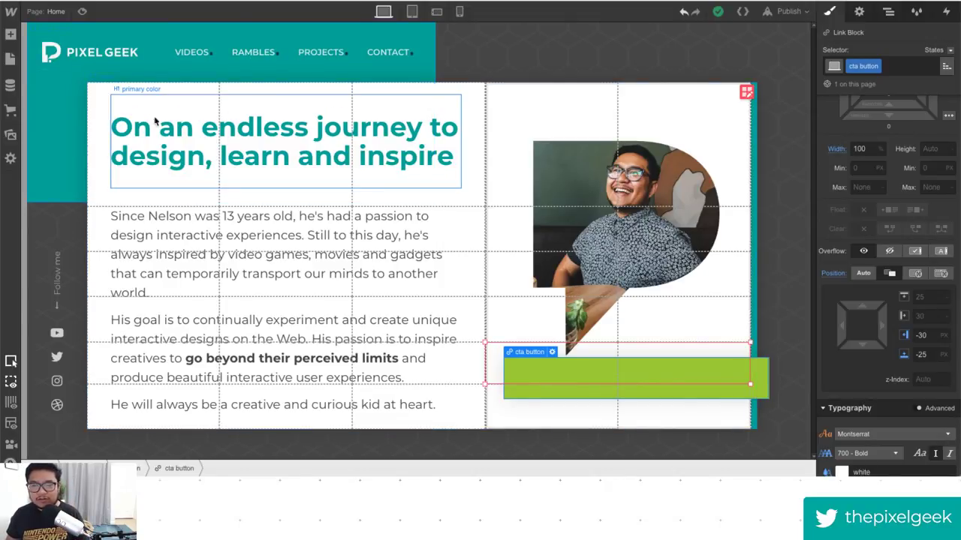
Try limiting the page load trigger to desktop and tablet by excluding both phone sizes, and re-enable it for all devices.
{"action": "left_click", "coordinate": [288, 94]}
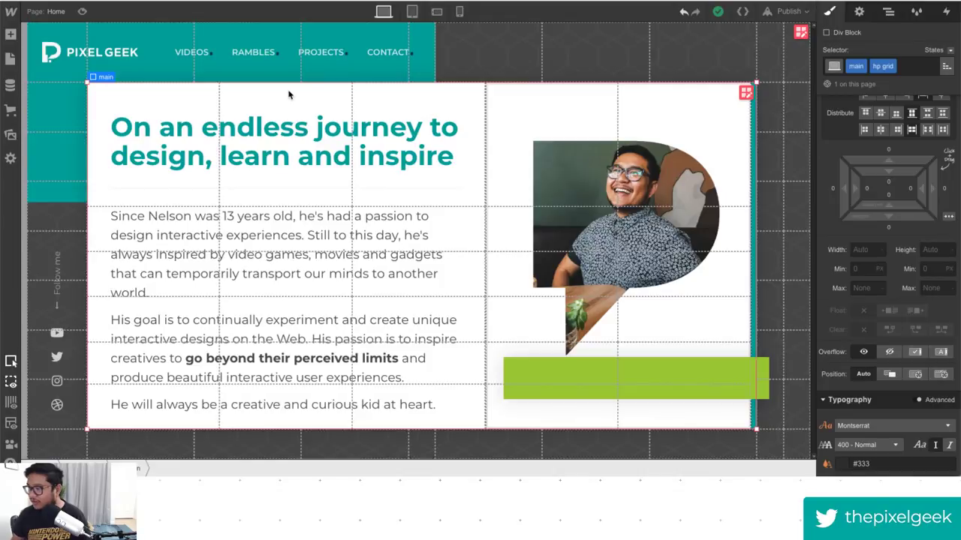
{"action": "left_click", "coordinate": [538, 367]}
{"action": "left_click", "coordinate": [945, 12]}
{"action": "left_click", "coordinate": [873, 218]}
{"action": "scroll", "coordinate": [896, 231], "scroll_direction": "down", "scroll_amount": 4}
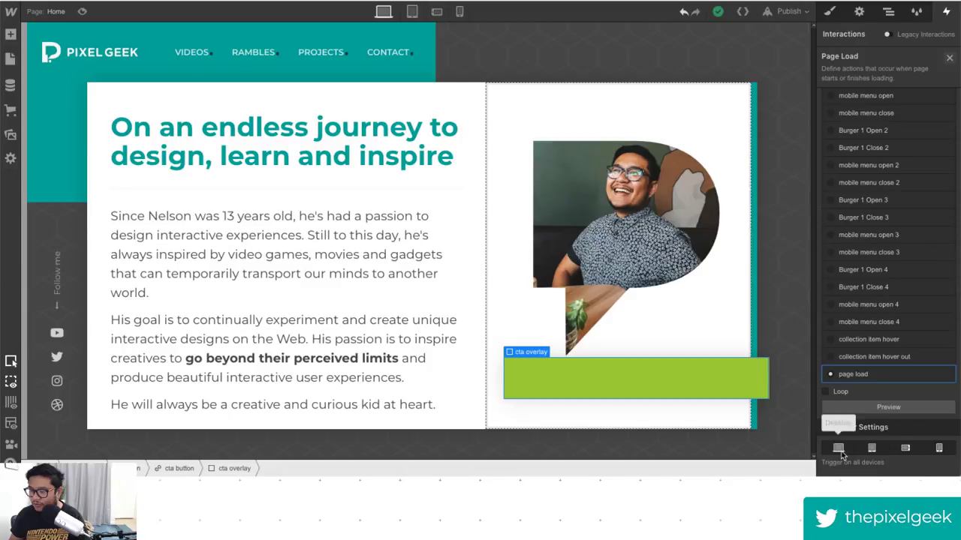
{"action": "left_click", "coordinate": [939, 448]}
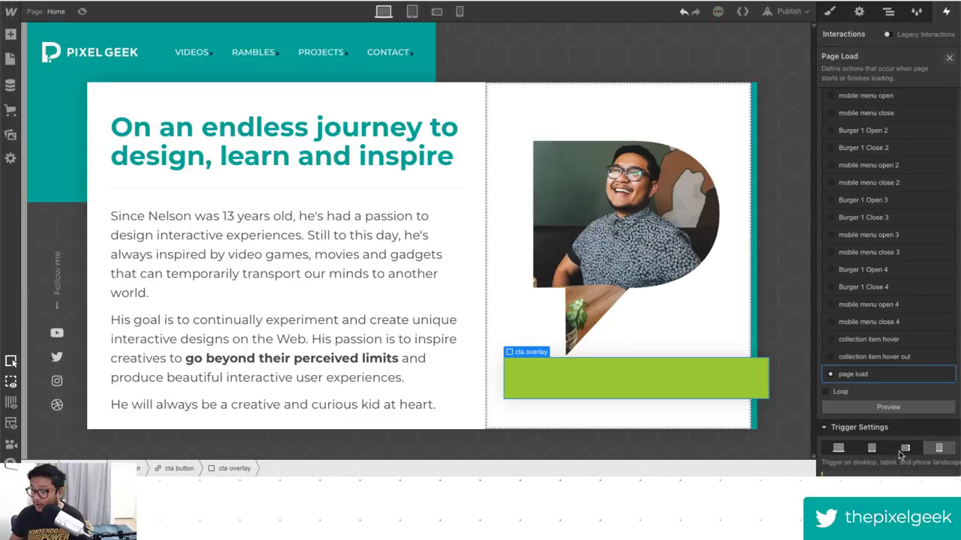
{"action": "left_click", "coordinate": [897, 450]}
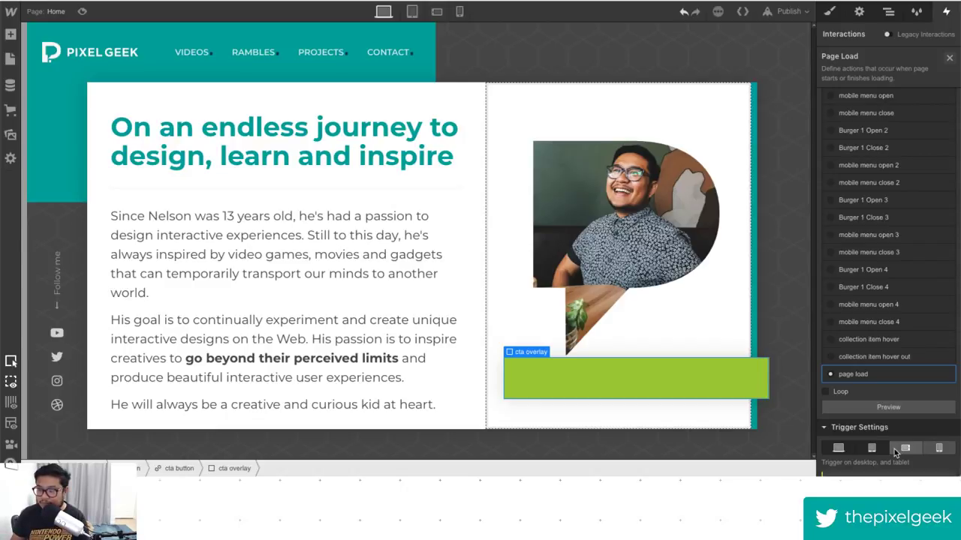
{"action": "left_click", "coordinate": [939, 448]}
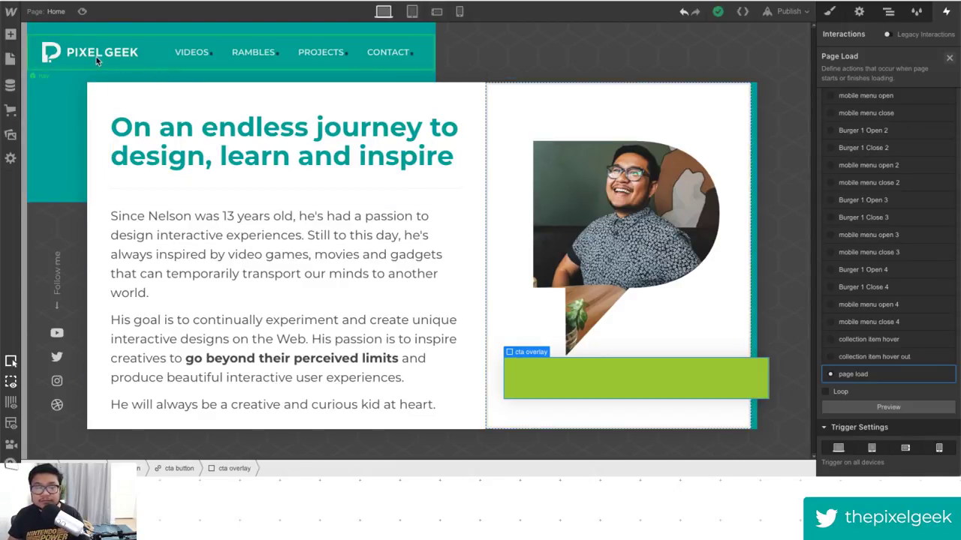
Set the overflow of the teal color block behind the navigation to hidden.
{"action": "left_click", "coordinate": [74, 108]}
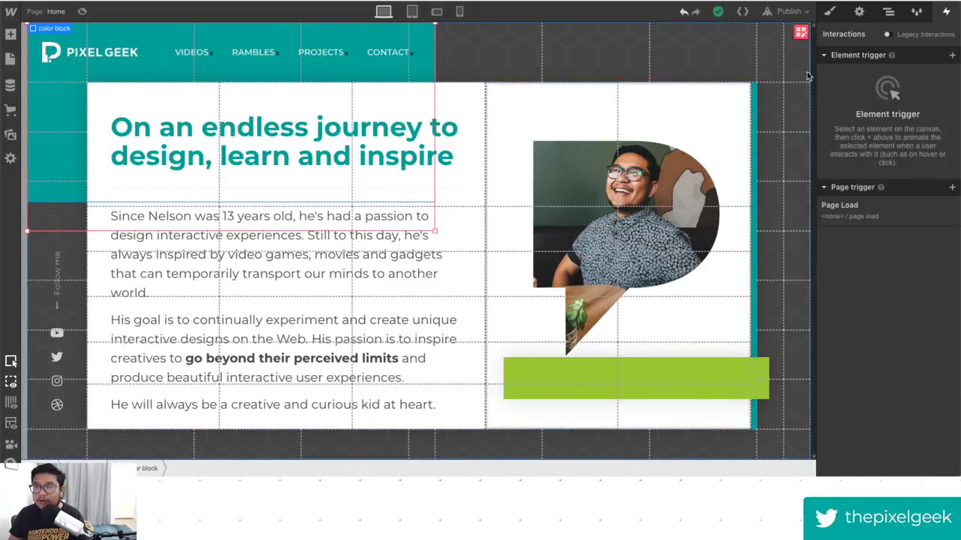
{"action": "left_click", "coordinate": [830, 11]}
{"action": "scroll", "coordinate": [919, 365], "scroll_direction": "down", "scroll_amount": 3}
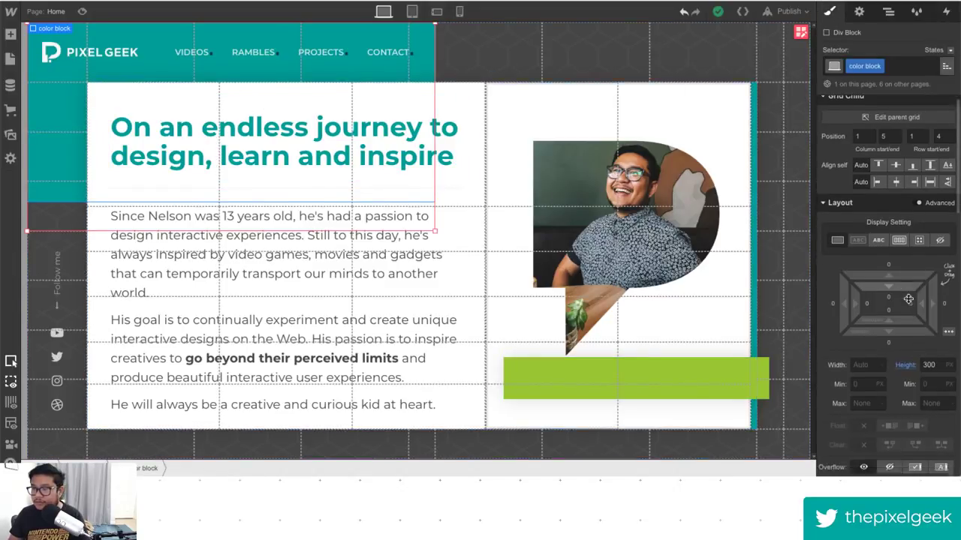
{"action": "left_click", "coordinate": [890, 369]}
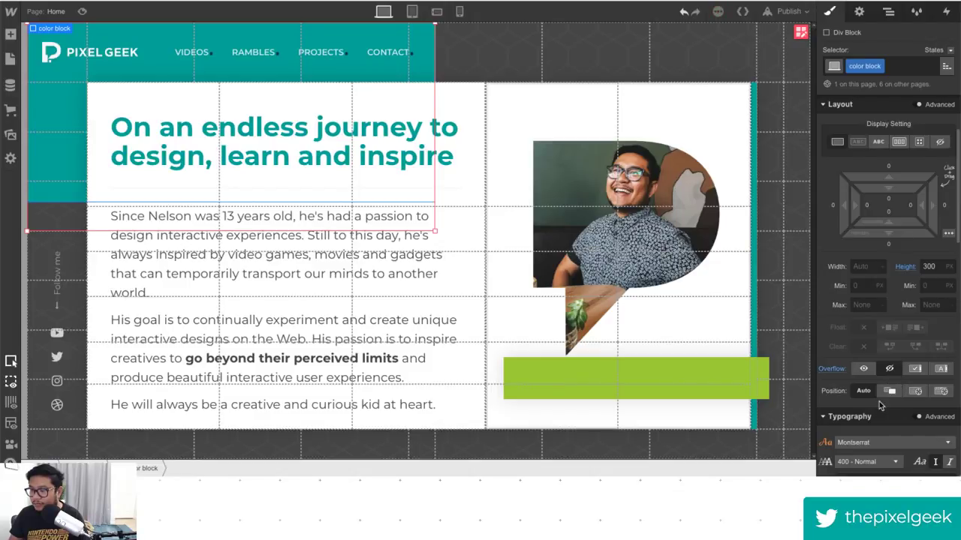
Add an initial-state Size action for the color block to the page load animation.
{"action": "left_click", "coordinate": [947, 12]}
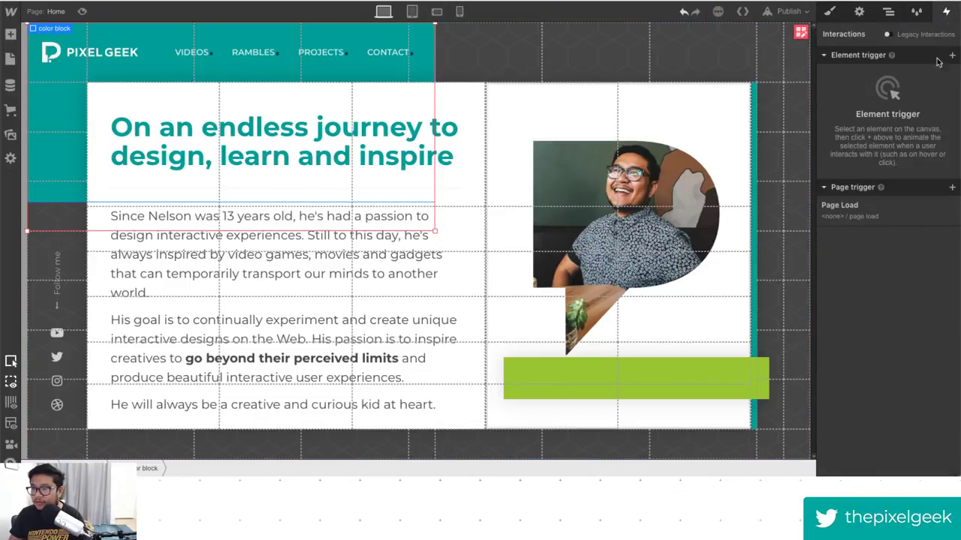
{"action": "left_click", "coordinate": [863, 214]}
{"action": "scroll", "coordinate": [878, 214], "scroll_direction": "down", "scroll_amount": 3}
{"action": "left_click", "coordinate": [859, 377]}
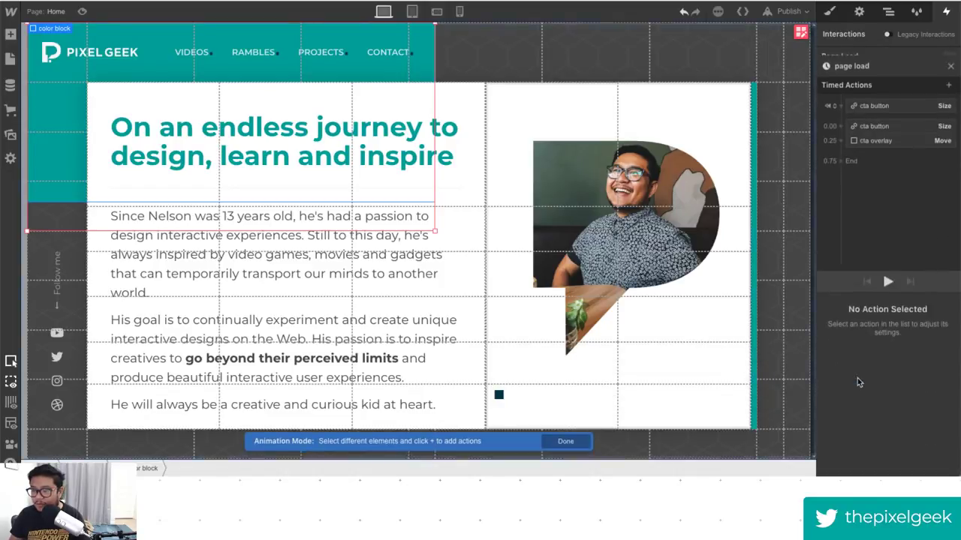
{"action": "left_click", "coordinate": [841, 97]}
{"action": "left_click", "coordinate": [853, 293]}
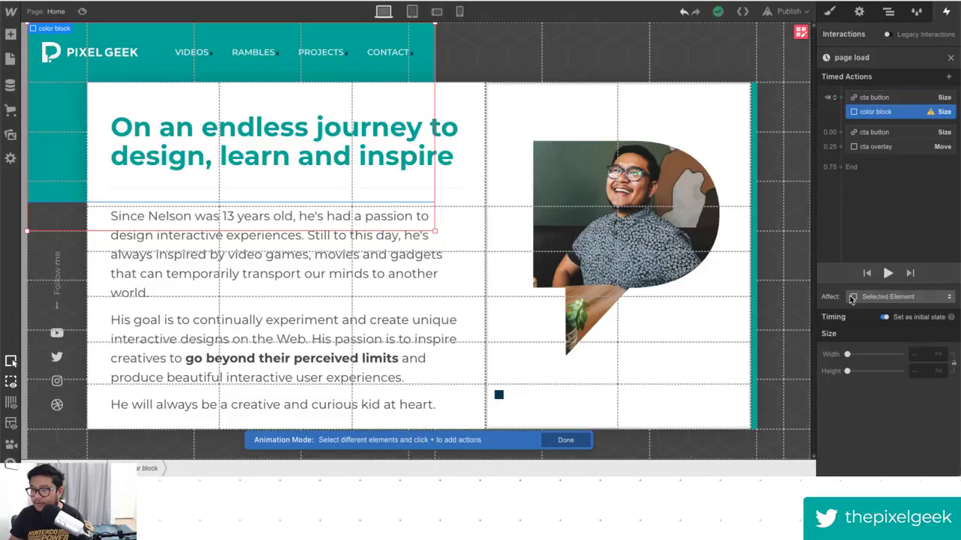
Set the color block's initial width in the animation to 0%.
{"action": "left_click", "coordinate": [925, 354]}
{"action": "type", "text": "0"}
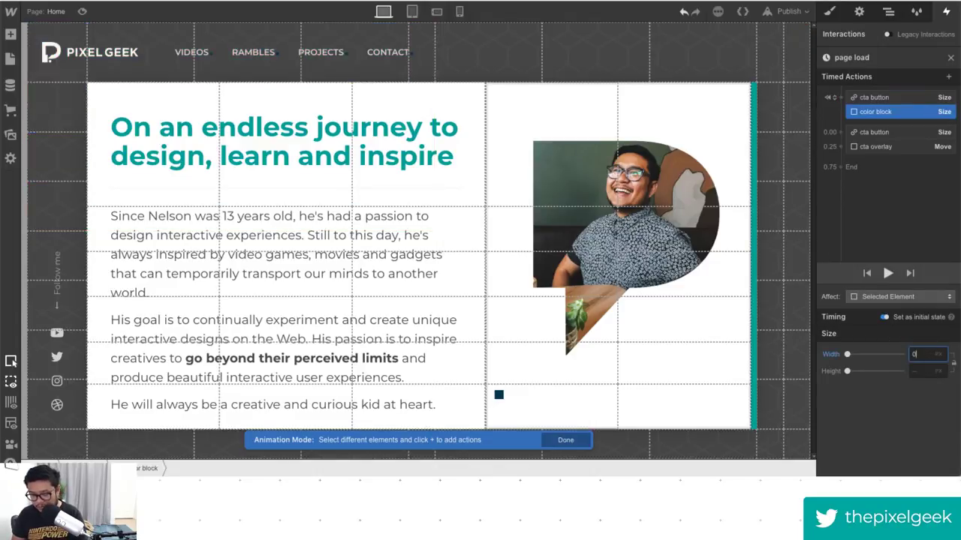
{"action": "key", "text": "BackSpace"}
{"action": "type", "text": "13"}
{"action": "key", "text": "BackSpace"}
{"action": "key", "text": "BackSpace"}
{"action": "type", "text": "0"}
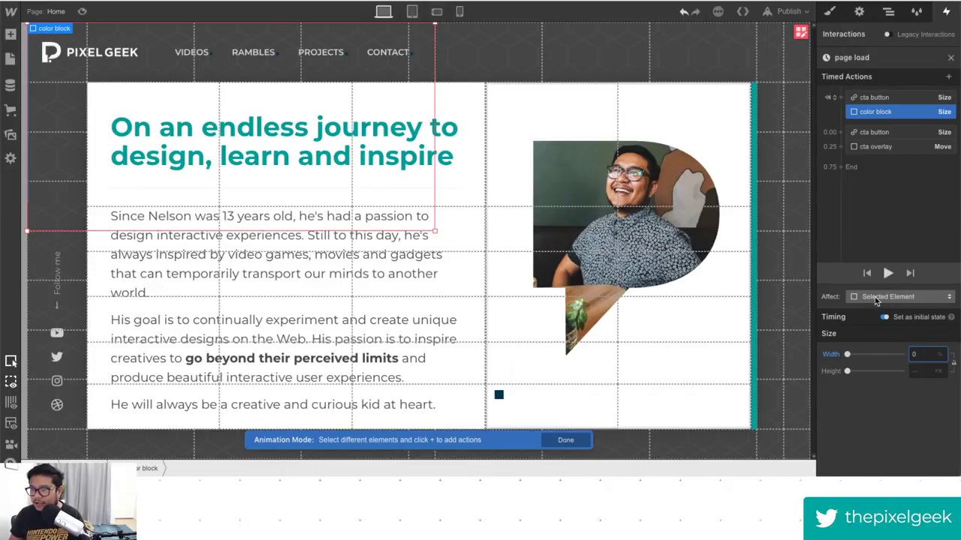
Rename the page load animation to "hp page load".
{"action": "left_click", "coordinate": [875, 57]}
{"action": "left_click", "coordinate": [875, 57]}
{"action": "type", "text": "hp"}
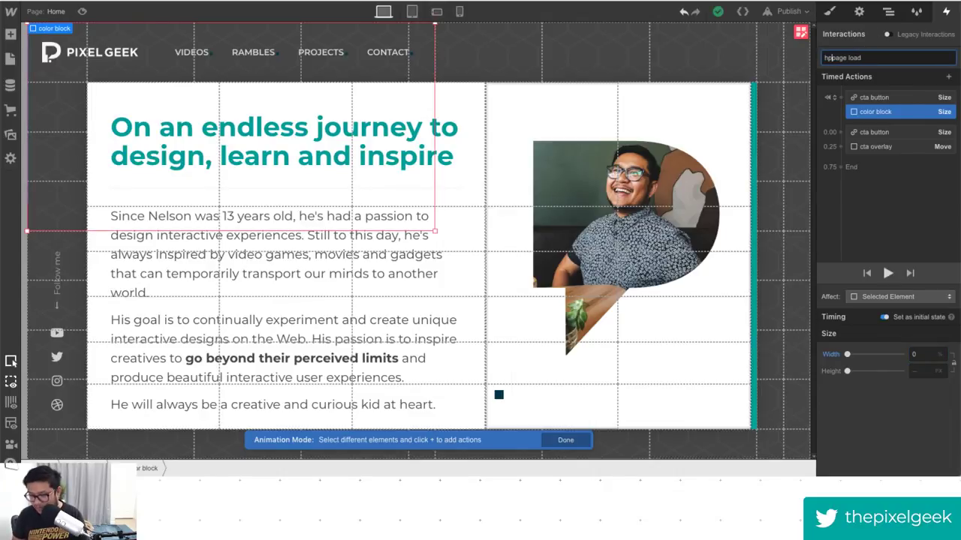
{"action": "key", "text": "Return"}
Add a Size action for the color block at 0.00 s with 100% width and In Out Cubic easing.
{"action": "mouse_move", "coordinate": [880, 112]}
{"action": "left_mouse_down"}
{"action": "mouse_move", "coordinate": [895, 122]}
{"action": "mouse_move", "coordinate": [892, 114]}
{"action": "mouse_move", "coordinate": [840, 134]}
{"action": "mouse_move", "coordinate": [843, 167]}
{"action": "mouse_move", "coordinate": [841, 133]}
{"action": "left_mouse_up"}
{"action": "left_click", "coordinate": [840, 133]}
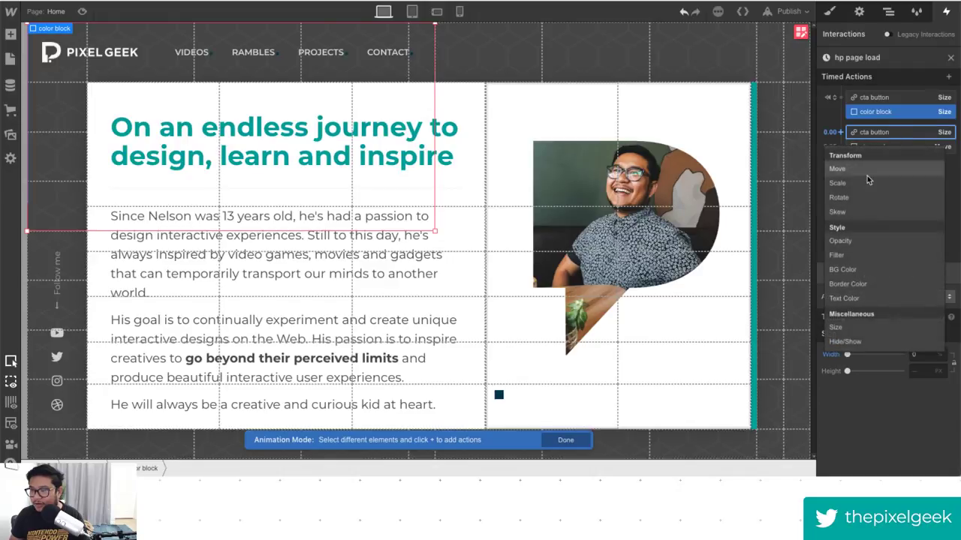
{"action": "left_click", "coordinate": [852, 327]}
{"action": "left_click", "coordinate": [922, 417]}
{"action": "type", "text": "100"}
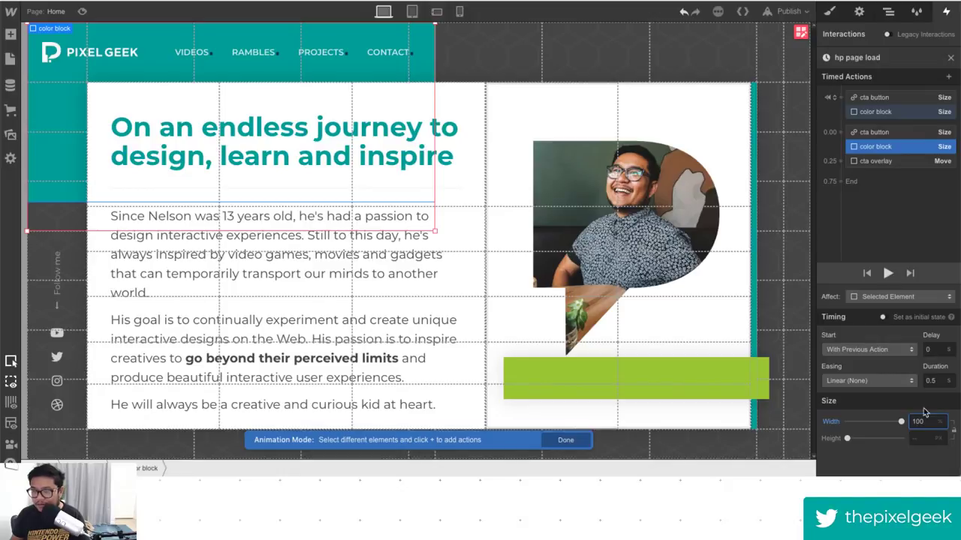
{"action": "left_click", "coordinate": [868, 380]}
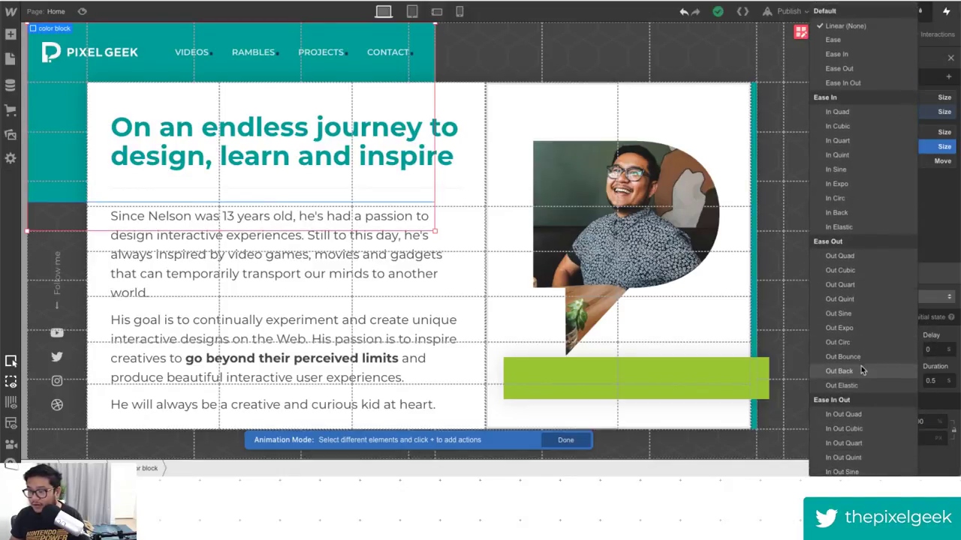
{"action": "left_click", "coordinate": [863, 429]}
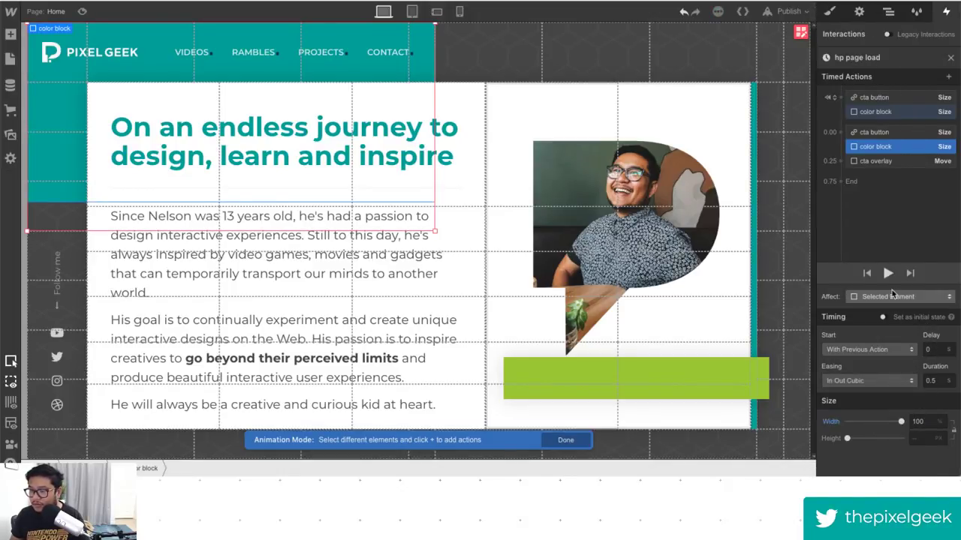
Try running the color block's Size action before the cta button's, and move it back after it.
{"action": "left_click_drag", "start_coordinate": [878, 149], "coordinate": [901, 133]}
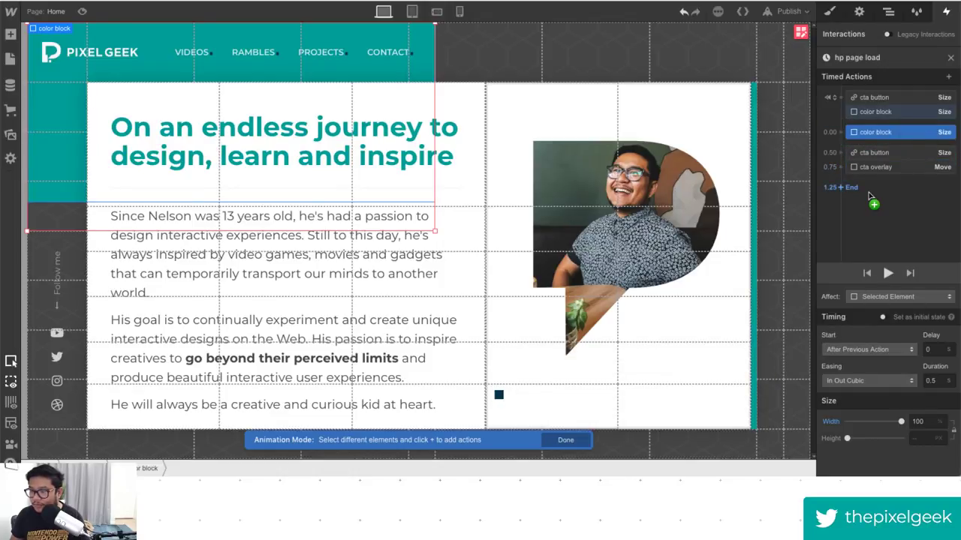
{"action": "left_click", "coordinate": [888, 275]}
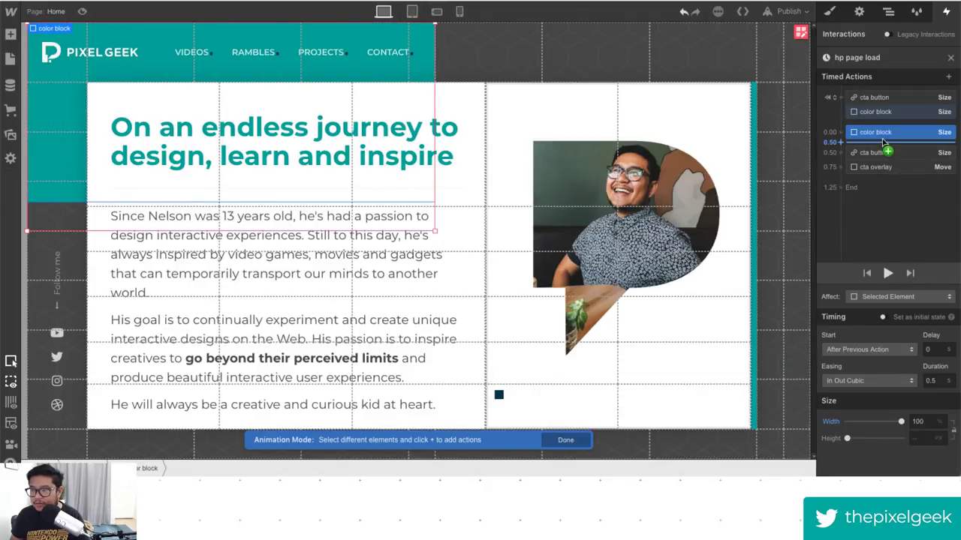
{"action": "left_click_drag", "start_coordinate": [878, 134], "coordinate": [880, 148]}
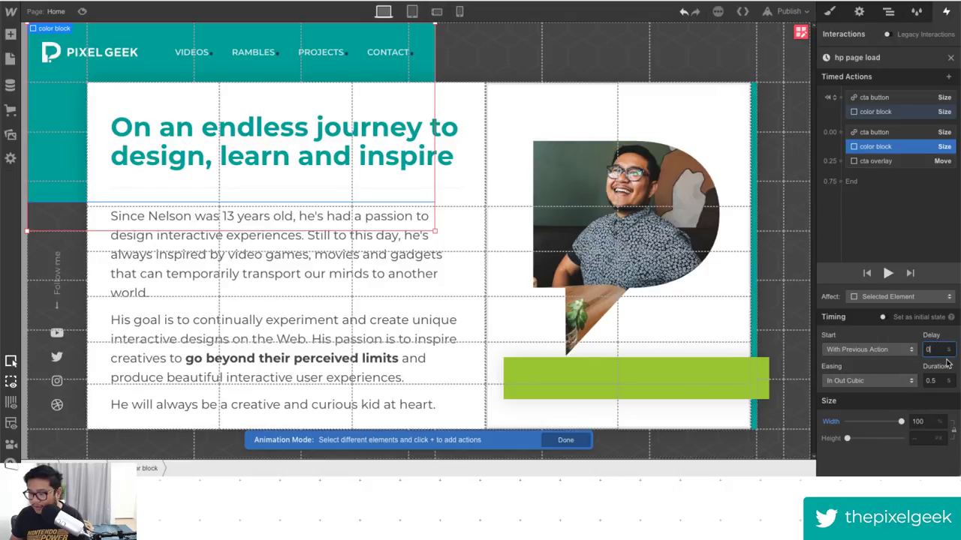
Set the delay of the cta button's timed Size action to 0.5 s.
{"action": "left_click", "coordinate": [880, 132]}
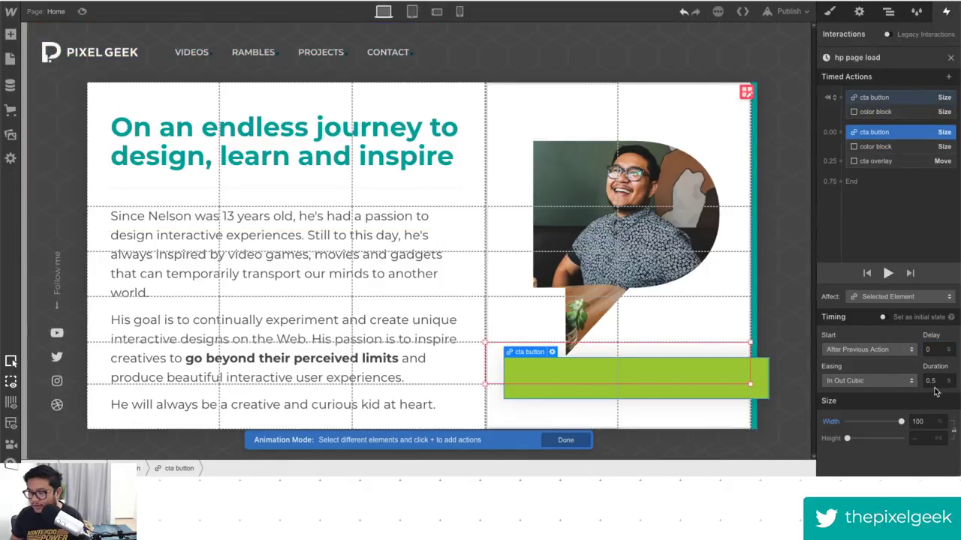
{"action": "left_click", "coordinate": [936, 349]}
{"action": "type", "text": ".5"}
{"action": "key", "text": "Return"}
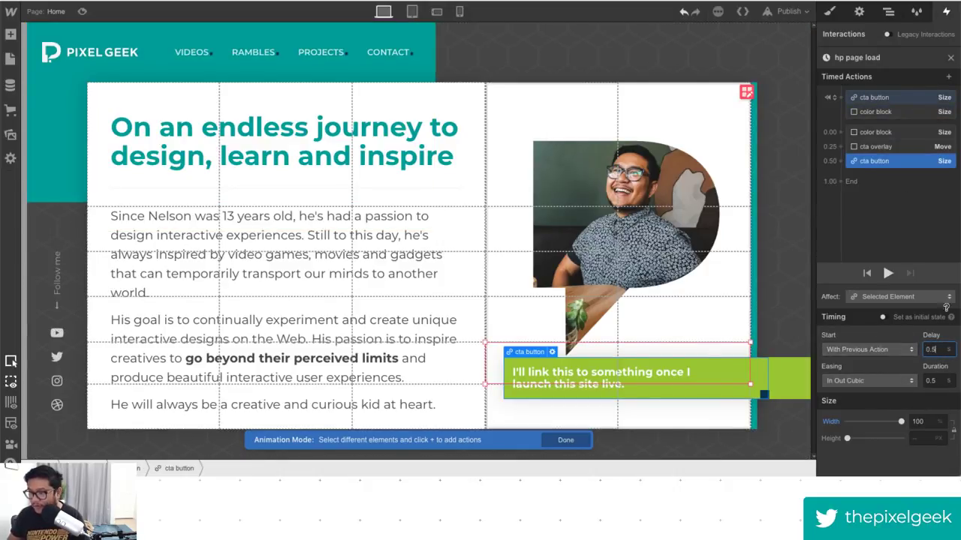
Check the cta overlay's timing and set the cta button's Size action delay to 0.25 s.
{"action": "left_click", "coordinate": [882, 147]}
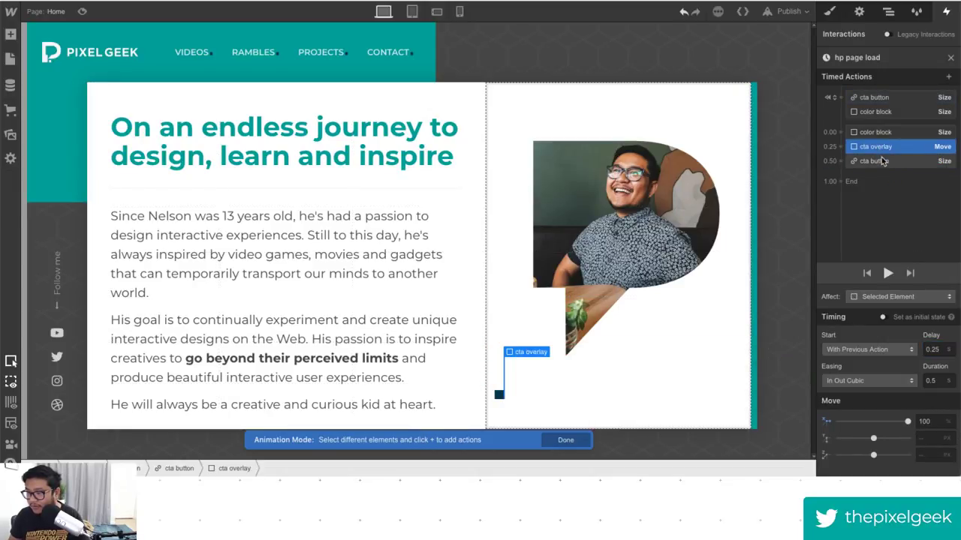
{"action": "left_click", "coordinate": [883, 162]}
{"action": "left_click", "coordinate": [884, 152]}
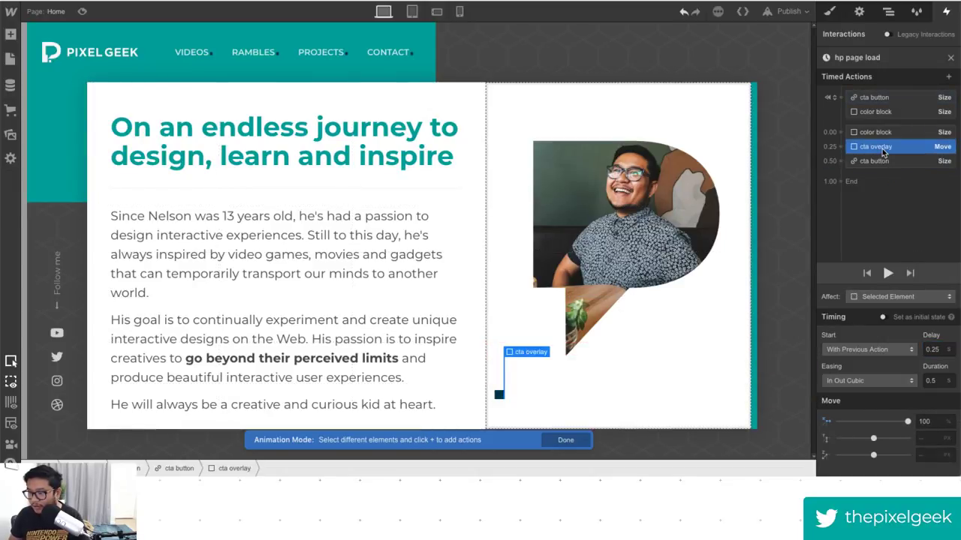
{"action": "left_click", "coordinate": [941, 347]}
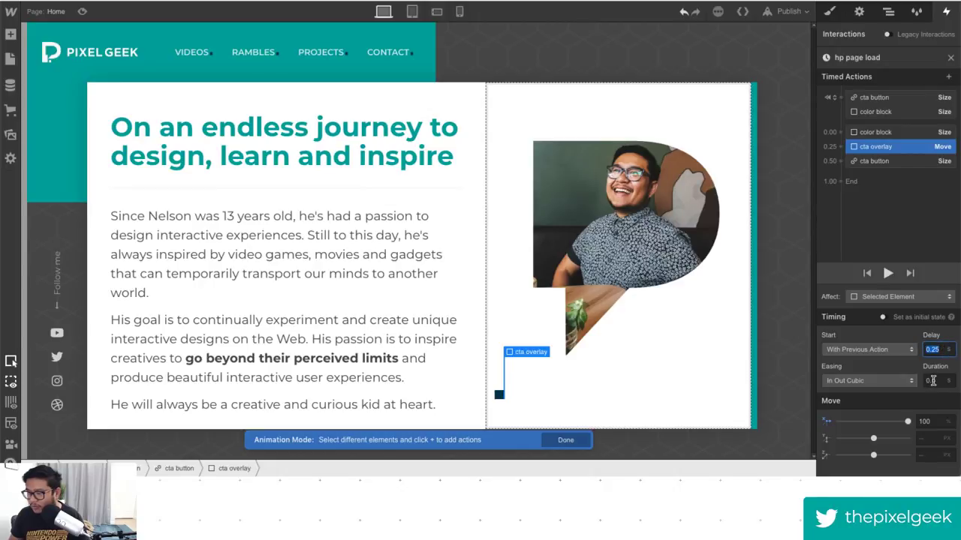
{"action": "left_click", "coordinate": [897, 160]}
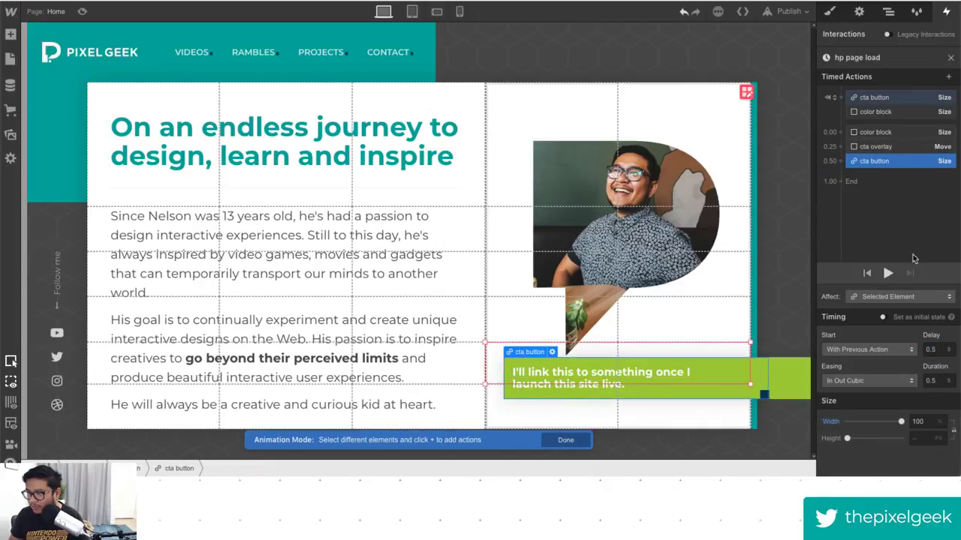
{"action": "left_click", "coordinate": [937, 350]}
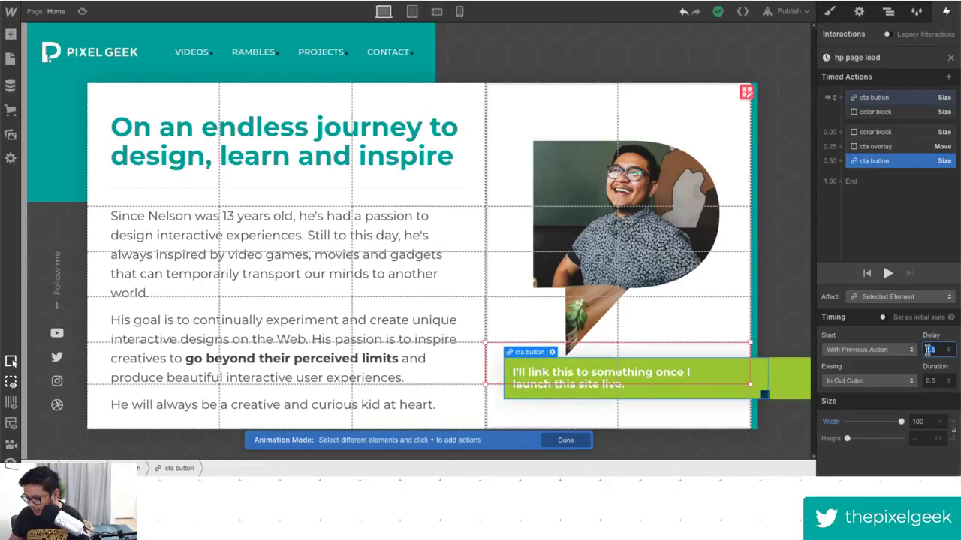
{"action": "type", "text": ".25"}
{"action": "key", "text": "Return"}
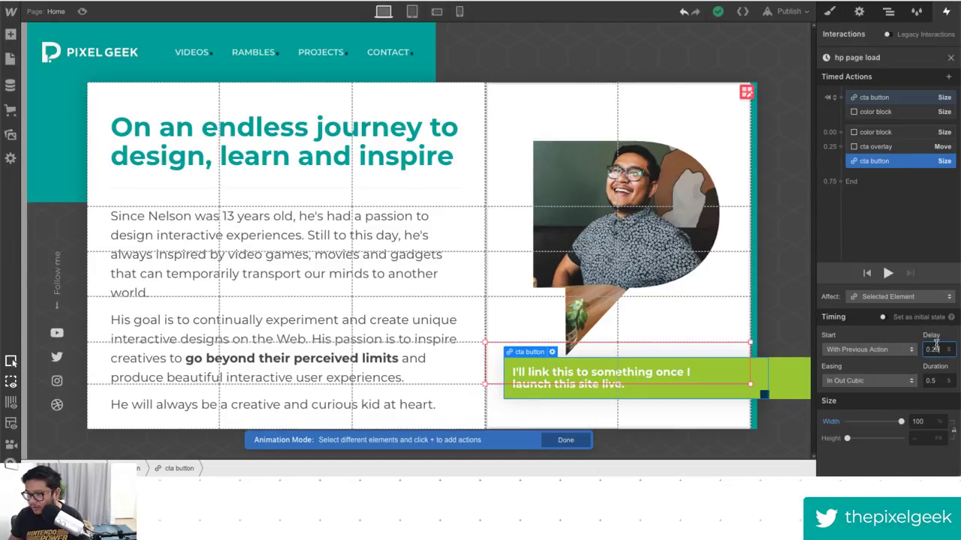
Set the delay of the cta overlay's Move action to 0.35 s.
{"action": "left_click", "coordinate": [901, 147]}
{"action": "left_click", "coordinate": [928, 348]}
{"action": "type", "text": ".35"}
{"action": "key", "text": "Return"}
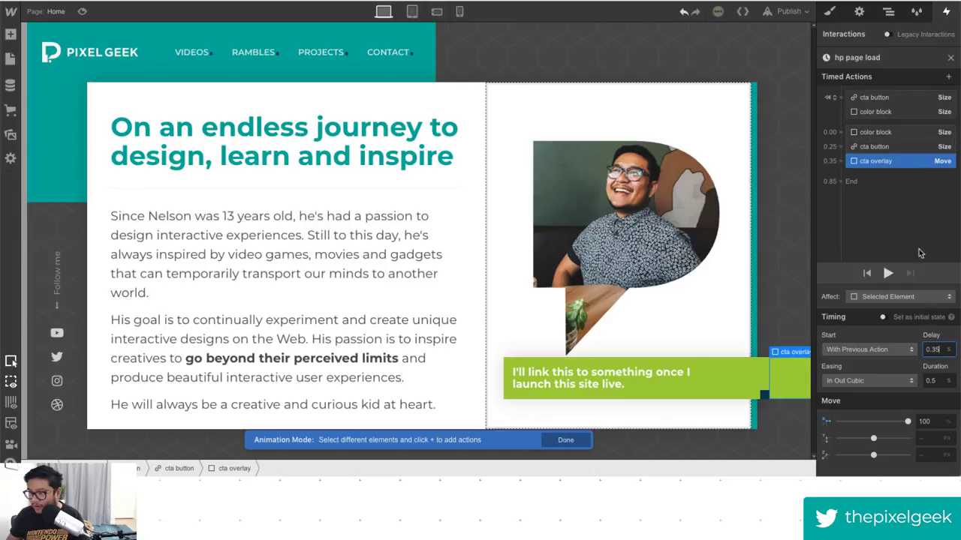
Play the page load animation and check it in the Home page's preview mode.
{"action": "left_click", "coordinate": [887, 132]}
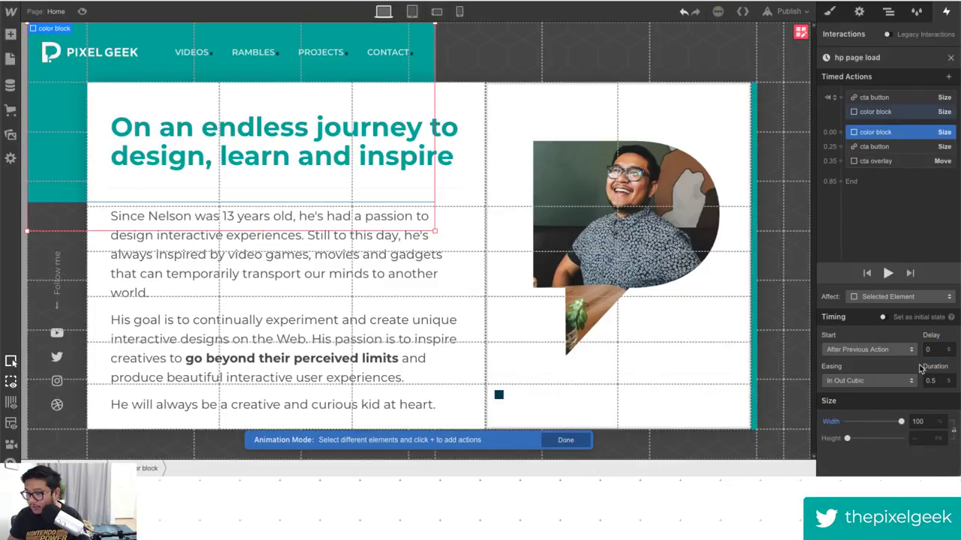
{"action": "left_click", "coordinate": [888, 274]}
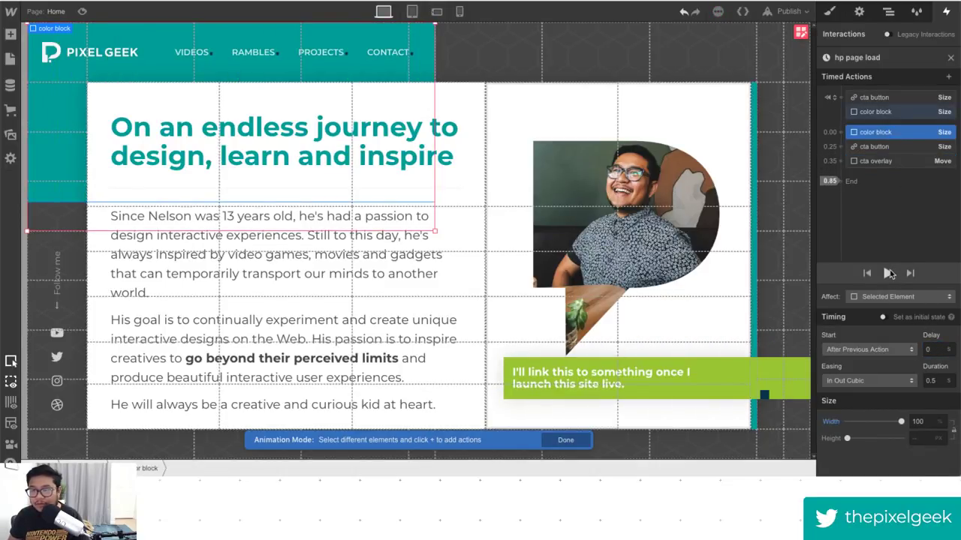
{"action": "left_click", "coordinate": [82, 11]}
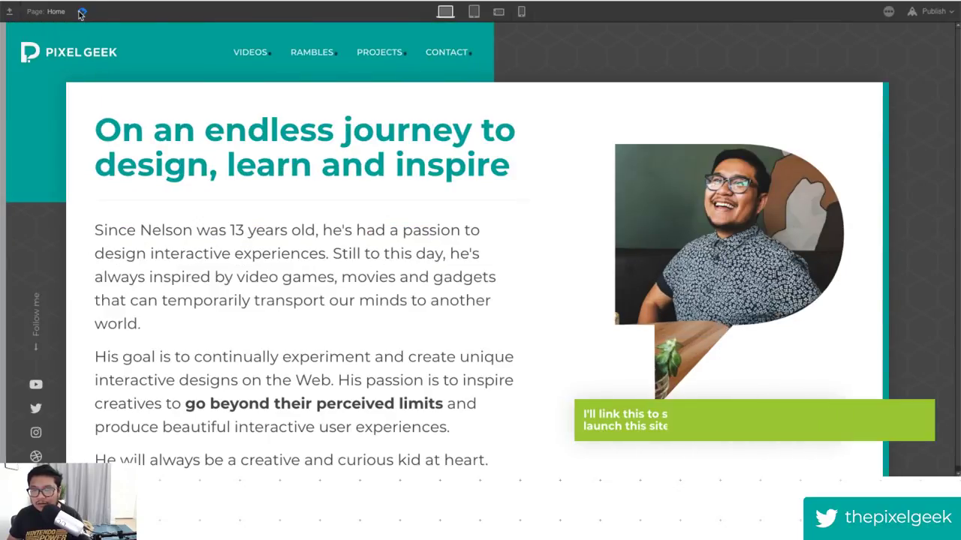
{"action": "left_click", "coordinate": [81, 11]}
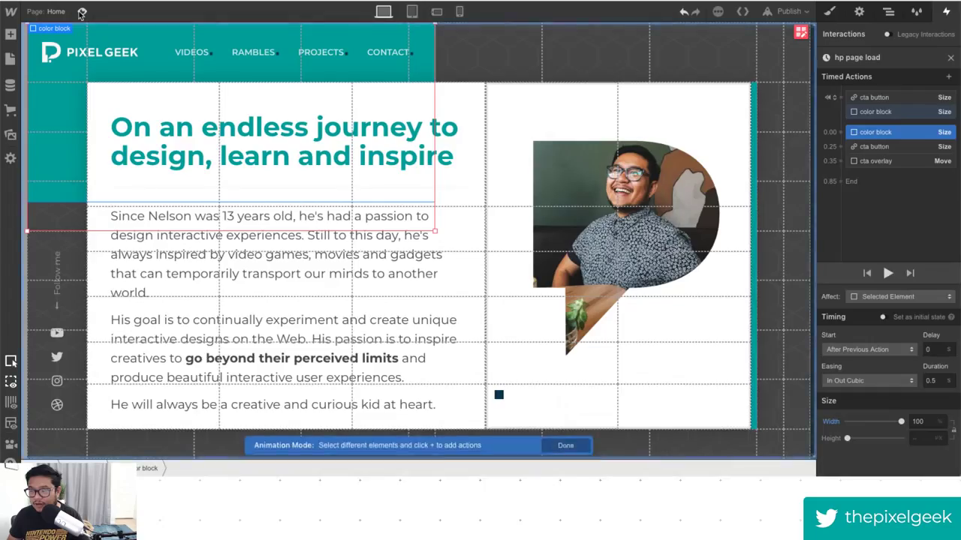
{"action": "left_click", "coordinate": [81, 11]}
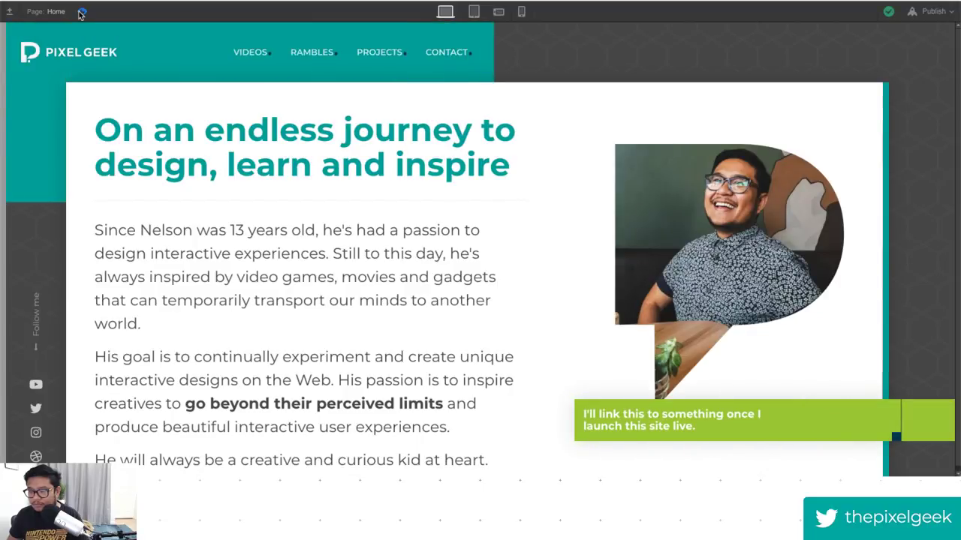
{"action": "left_click", "coordinate": [81, 11]}
Set the overflow of the cta button to hidden so the sliding overlay is clipped.
{"action": "left_click", "coordinate": [893, 147]}
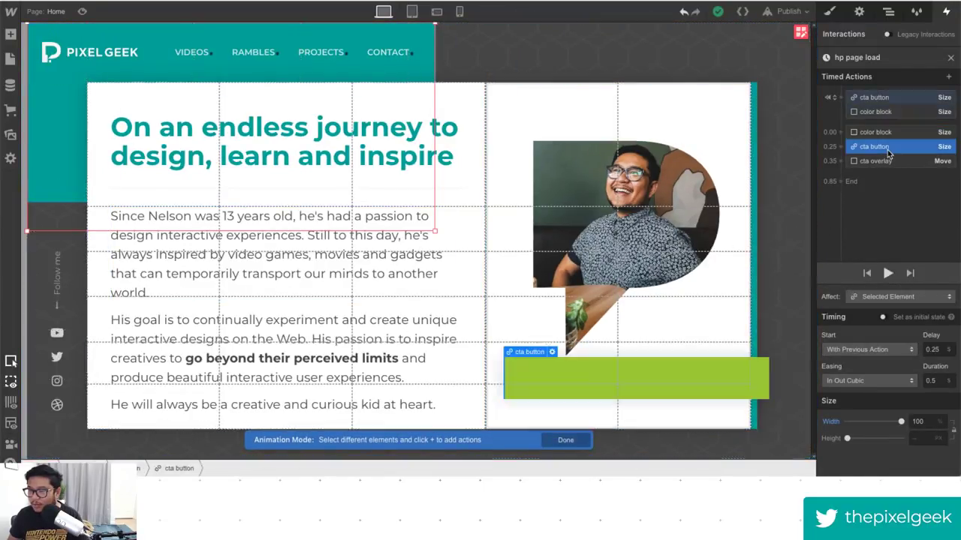
{"action": "left_click", "coordinate": [832, 13]}
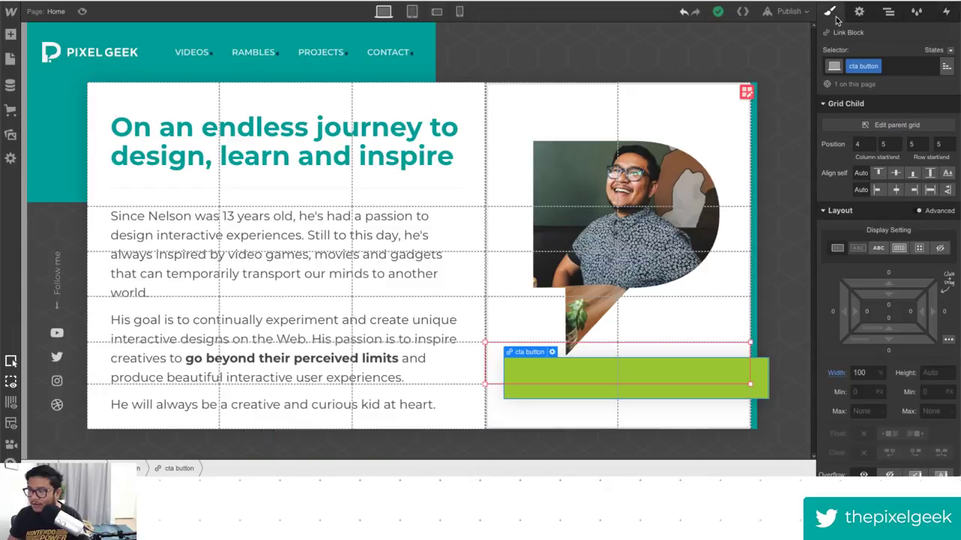
{"action": "scroll", "coordinate": [886, 390], "scroll_direction": "down", "scroll_amount": 2}
{"action": "left_click", "coordinate": [890, 400]}
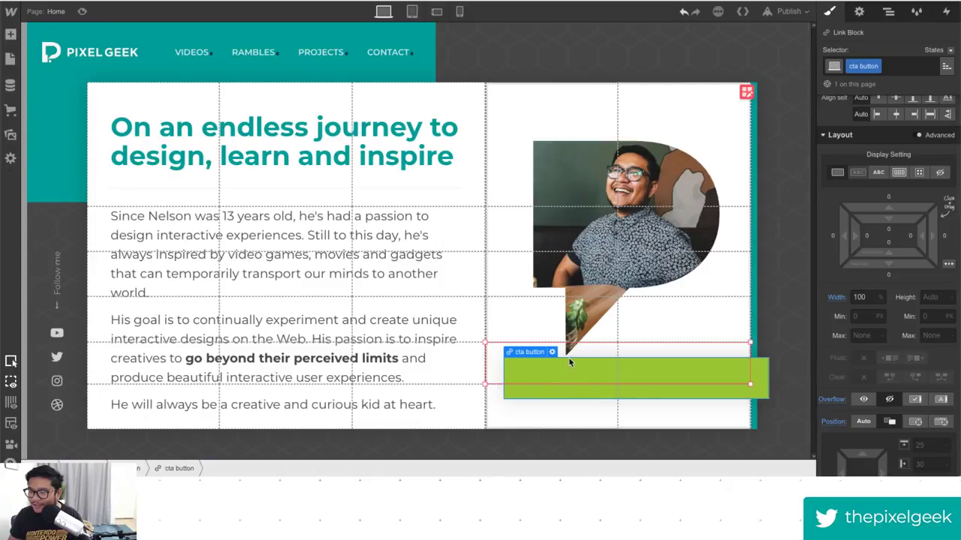
Preview the Home page twice to check the clipped overlay in the load animation.
{"action": "left_click", "coordinate": [83, 11]}
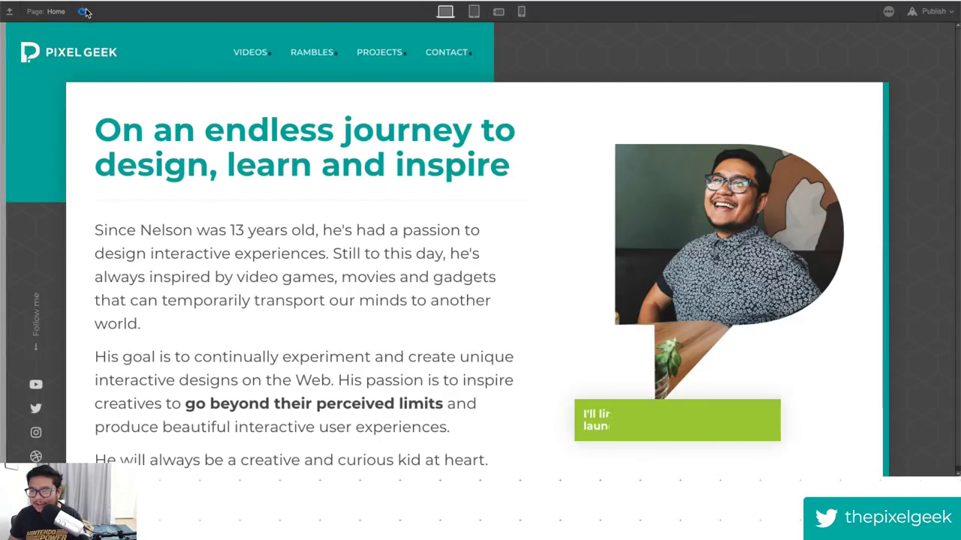
{"action": "left_click", "coordinate": [82, 11]}
{"action": "left_click", "coordinate": [82, 11]}
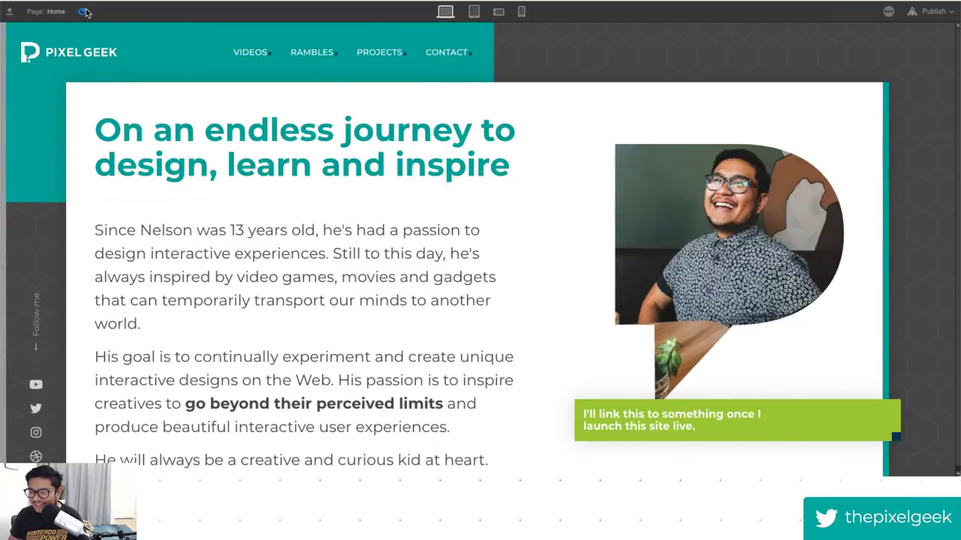
Replay the Home page's load animation in preview mode once more and return to editing.
{"action": "left_click", "coordinate": [83, 11]}
{"action": "left_click", "coordinate": [83, 12]}
{"action": "left_click", "coordinate": [84, 11]}
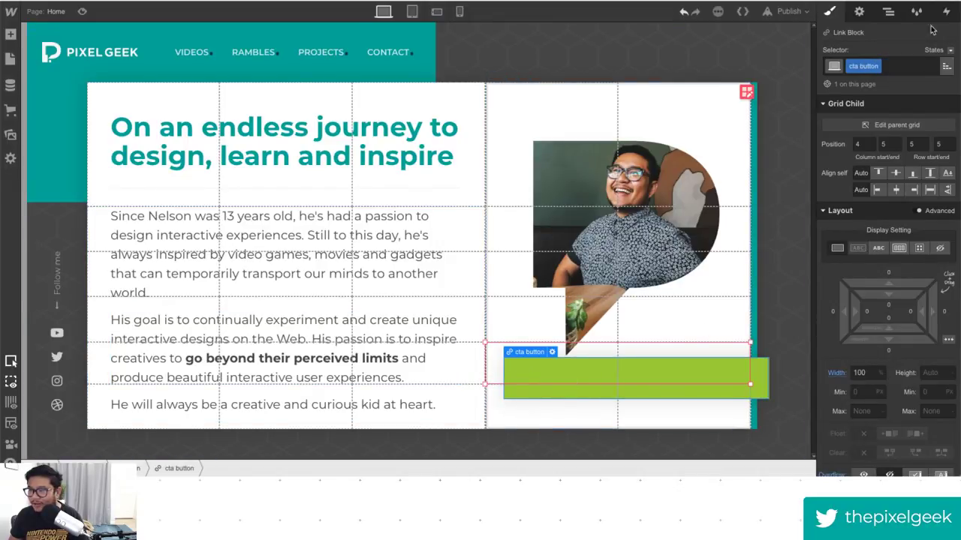
Open the hp page load animation, set the cta overlay's Move delay to 0.45 s and preview the page.
{"action": "left_click", "coordinate": [946, 11]}
{"action": "left_click", "coordinate": [858, 217]}
{"action": "scroll", "coordinate": [900, 383], "scroll_direction": "down", "scroll_amount": 3}
{"action": "left_click", "coordinate": [897, 370]}
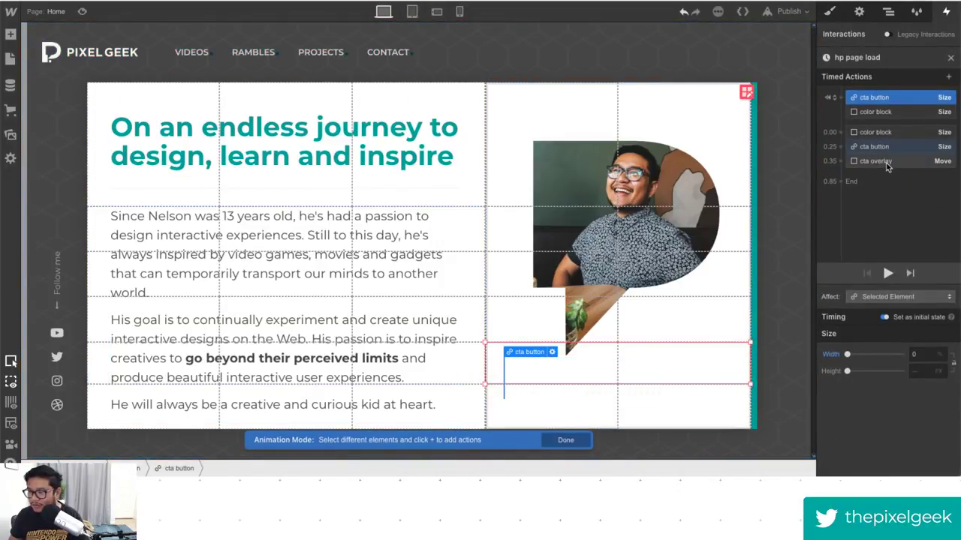
{"action": "left_click", "coordinate": [887, 164]}
{"action": "left_click", "coordinate": [939, 350]}
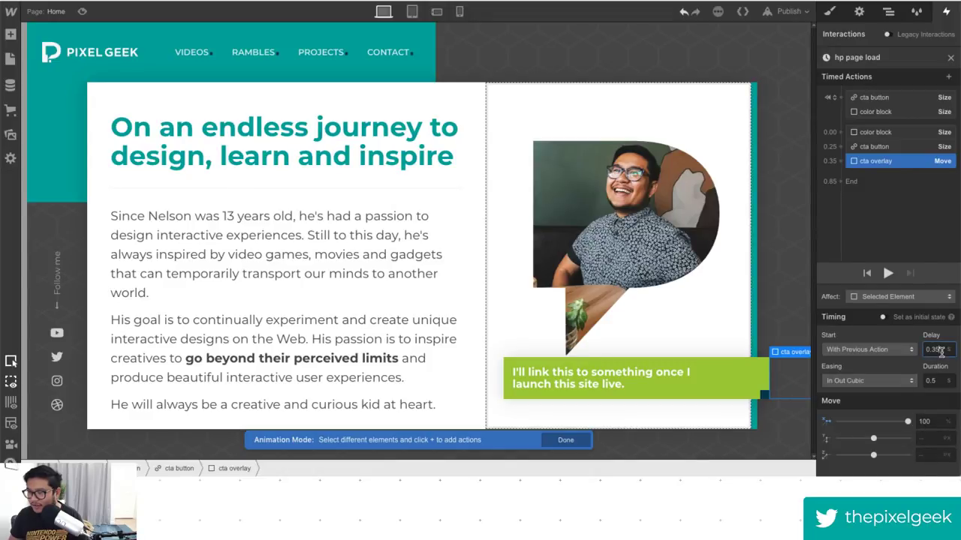
{"action": "key", "text": "BackSpace"}
{"action": "key", "text": "BackSpace"}
{"action": "key", "text": "BackSpace"}
{"action": "type", "text": "45"}
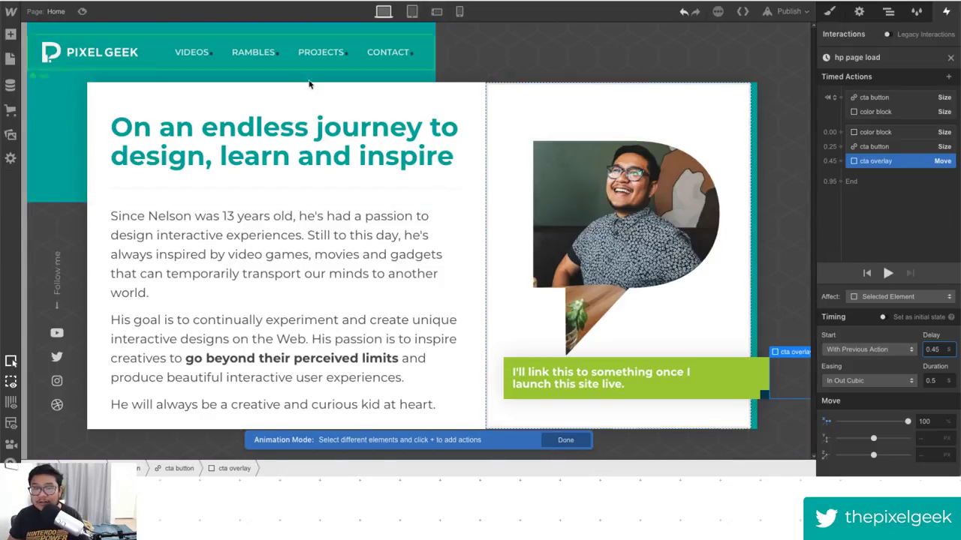
{"action": "left_click", "coordinate": [82, 11]}
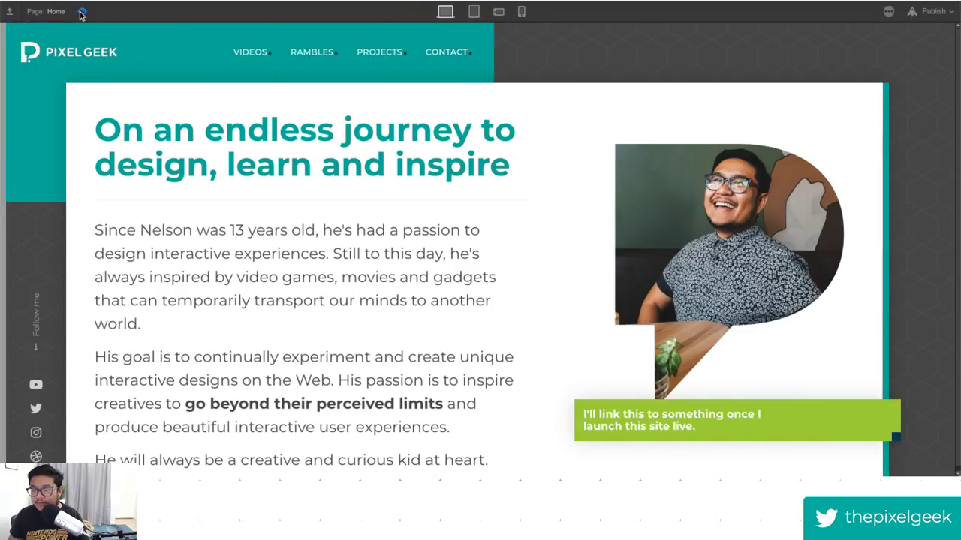
{"action": "left_click", "coordinate": [82, 12]}
Try starting the cta overlay's move after the previous action with 0 s delay, then regroup it with the cta button's action.
{"action": "left_click", "coordinate": [863, 177]}
{"action": "left_click", "coordinate": [881, 162]}
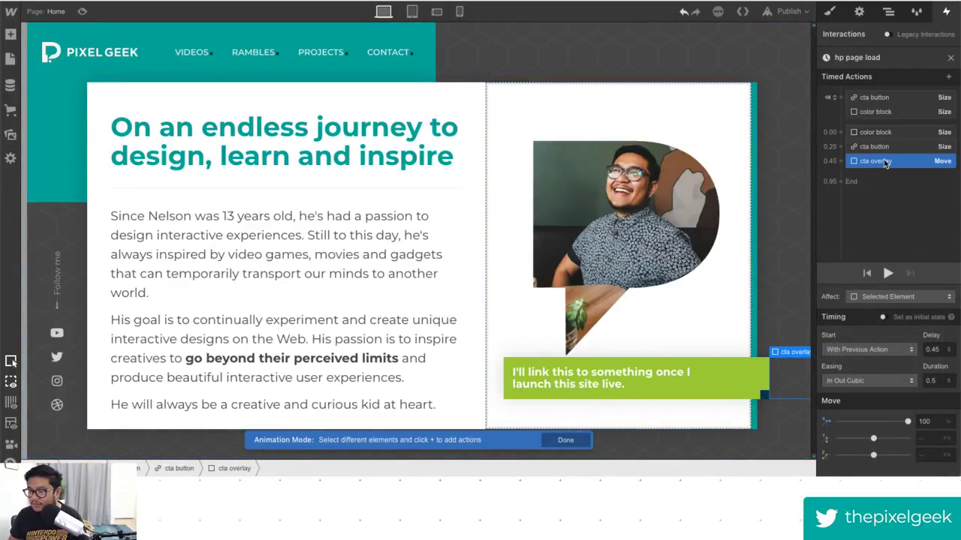
{"action": "left_click", "coordinate": [867, 349]}
{"action": "left_click", "coordinate": [863, 340]}
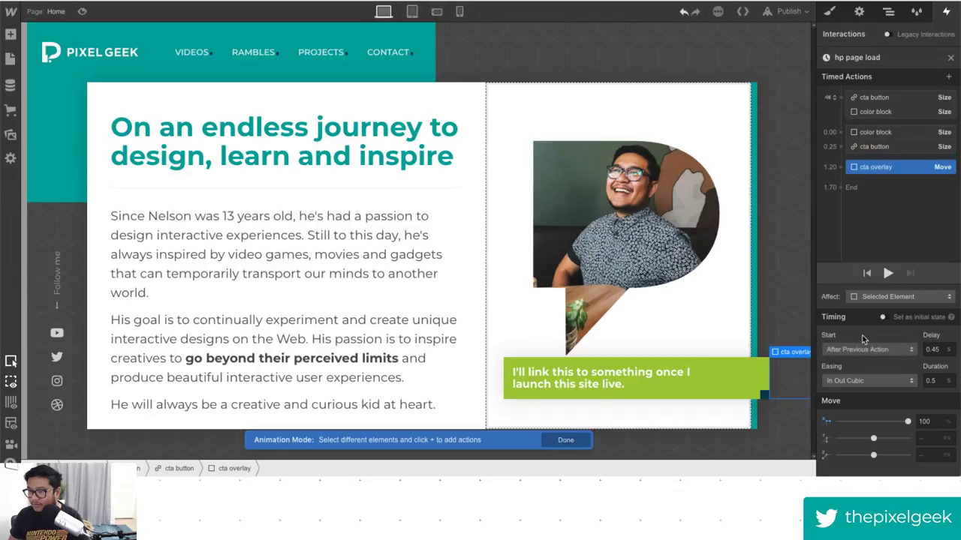
{"action": "left_click", "coordinate": [933, 349]}
{"action": "type", "text": "0"}
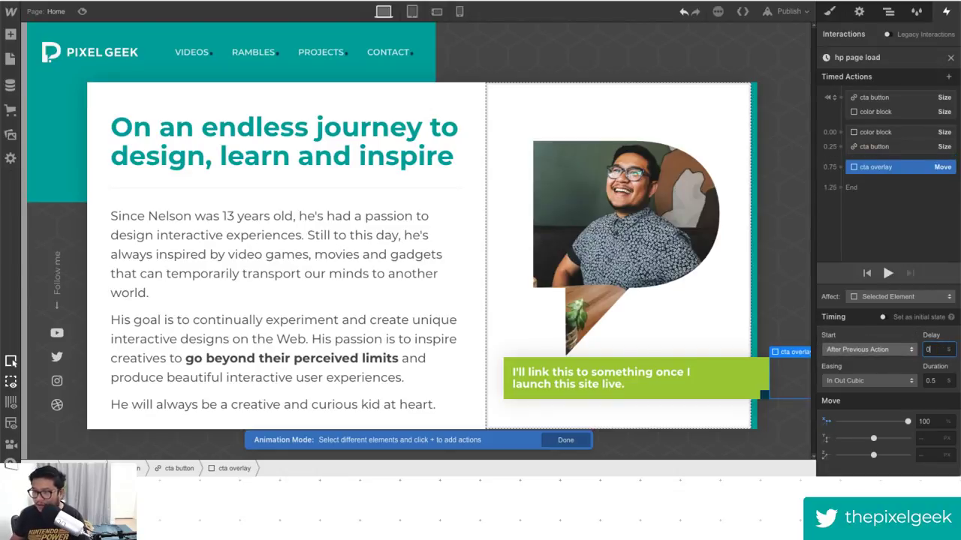
{"action": "left_click", "coordinate": [888, 273]}
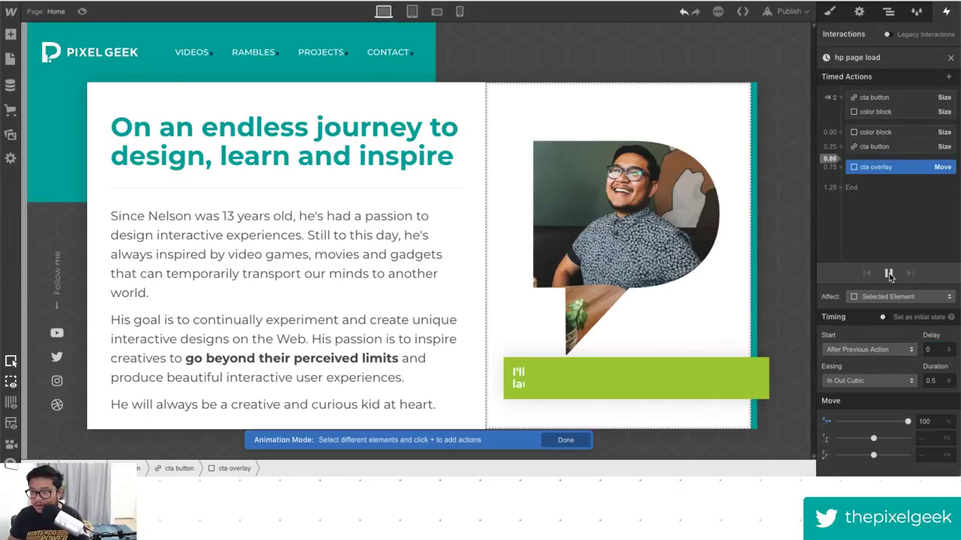
{"action": "left_click_drag", "start_coordinate": [872, 168], "coordinate": [878, 154]}
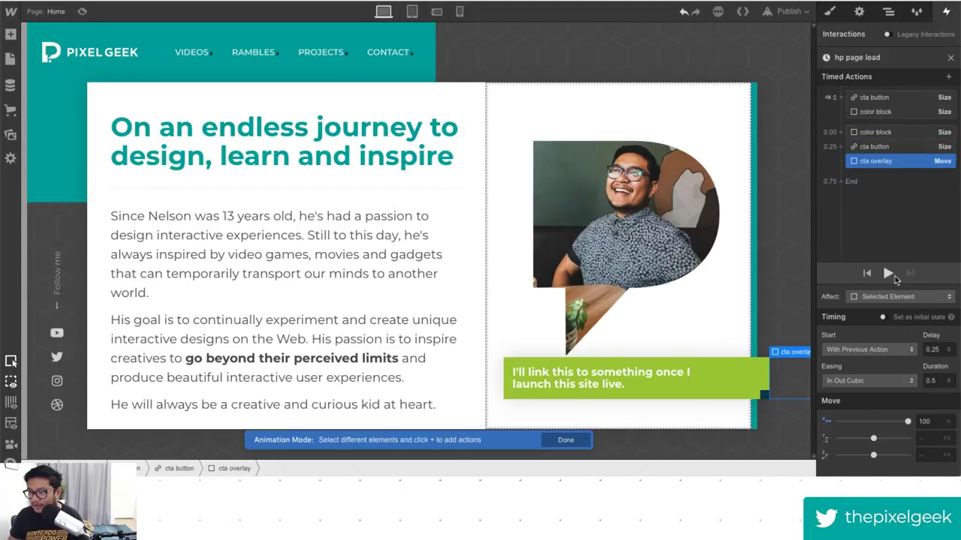
{"action": "left_click", "coordinate": [889, 275]}
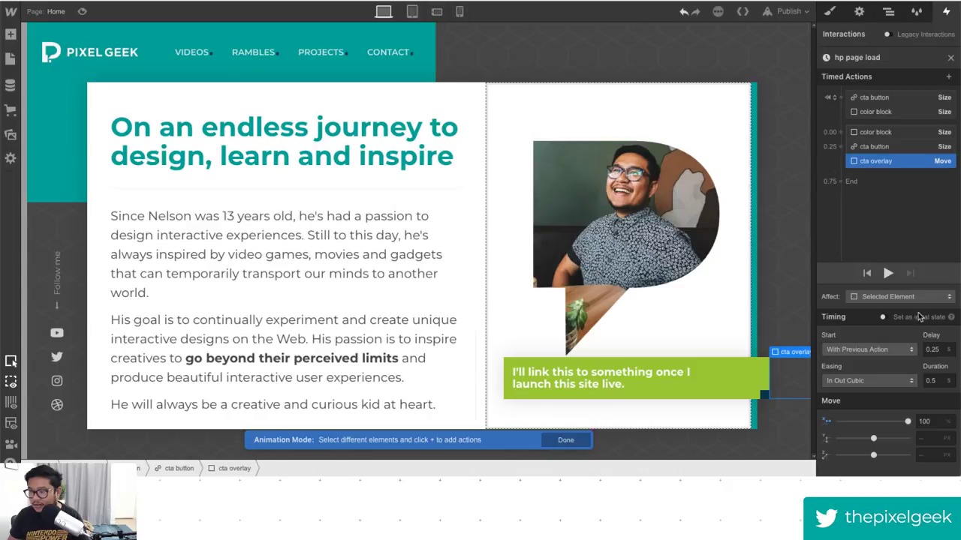
Try delays of 0.5 s and 0.65 s on the cta overlay's Move action, playing the animation after each.
{"action": "left_click", "coordinate": [941, 350]}
{"action": "type", "text": "0.5"}
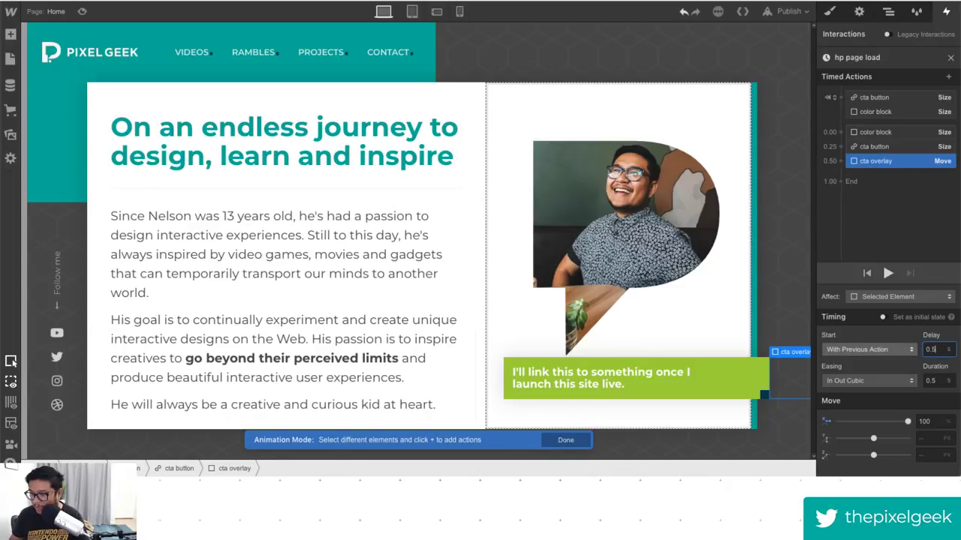
{"action": "left_click", "coordinate": [888, 274]}
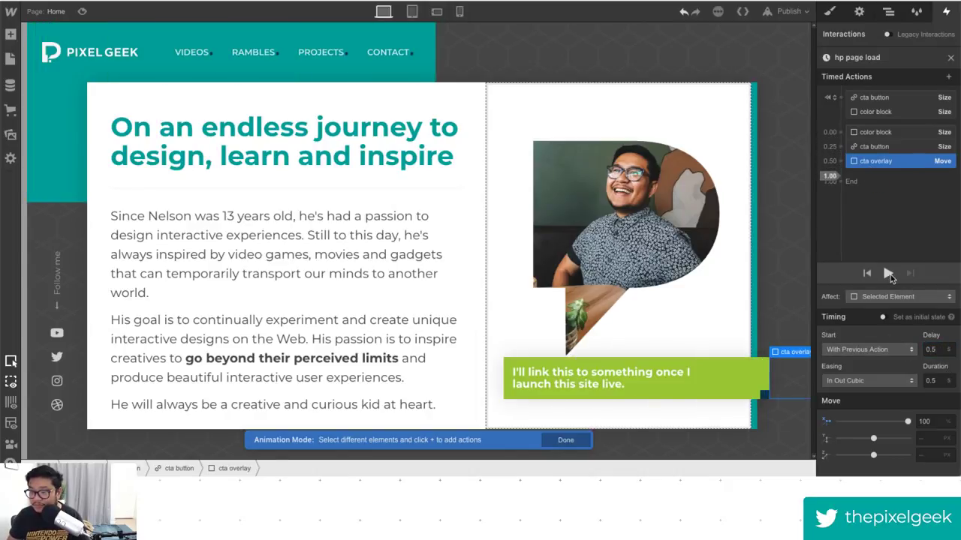
{"action": "left_click", "coordinate": [925, 350]}
{"action": "type", "text": "0.65"}
{"action": "left_click", "coordinate": [891, 276]}
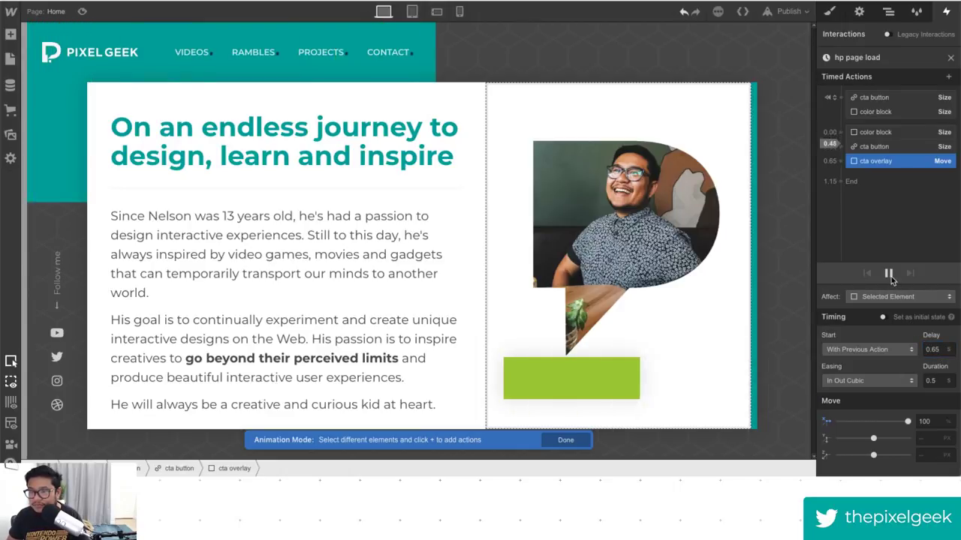
Set the delay of the cta overlay's Move action to 0.6 s and play the load animation.
{"action": "left_click", "coordinate": [933, 351]}
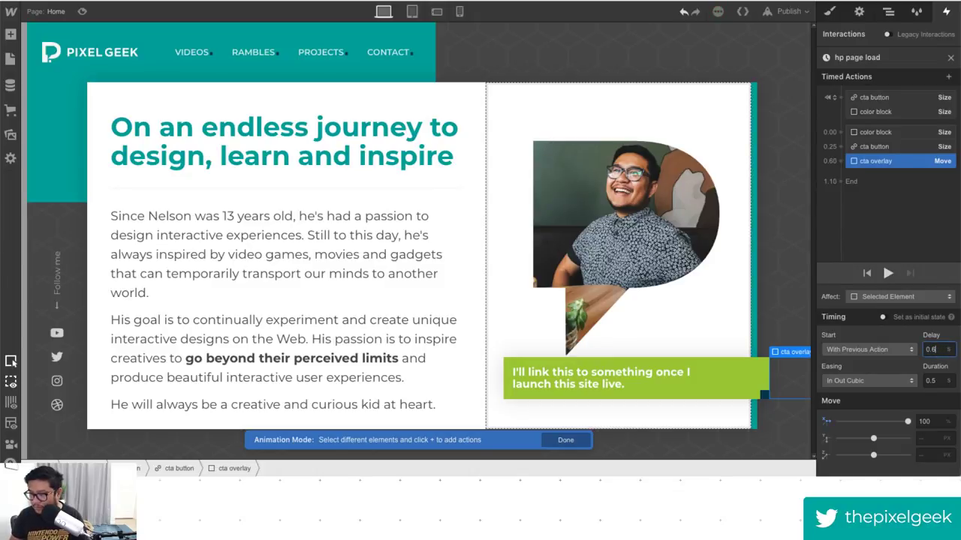
{"action": "type", "text": "0.6"}
{"action": "left_click", "coordinate": [890, 275]}
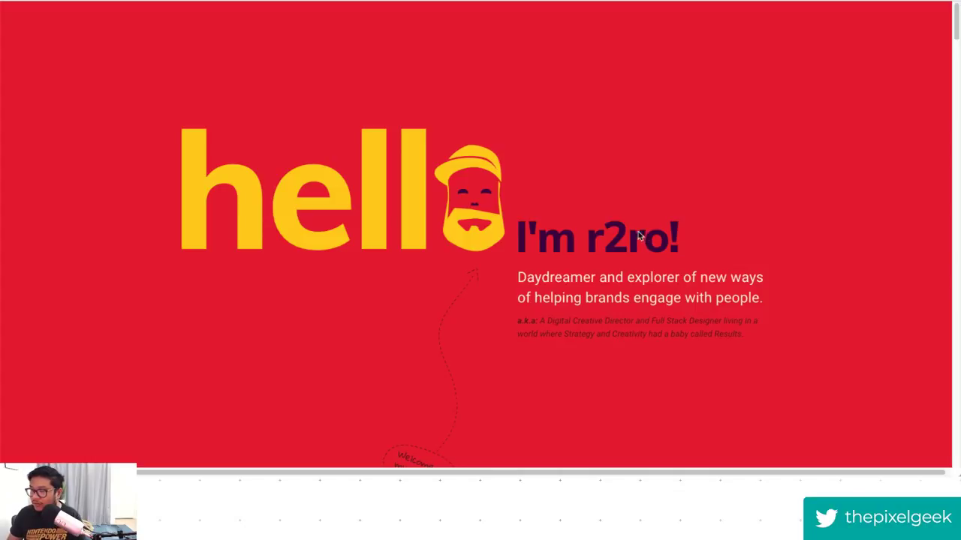
Look through the red portfolio site from its hero and About Me sections down to the showcased work.
{"action": "scroll", "coordinate": [636, 187], "scroll_direction": "down", "scroll_amount": 3}
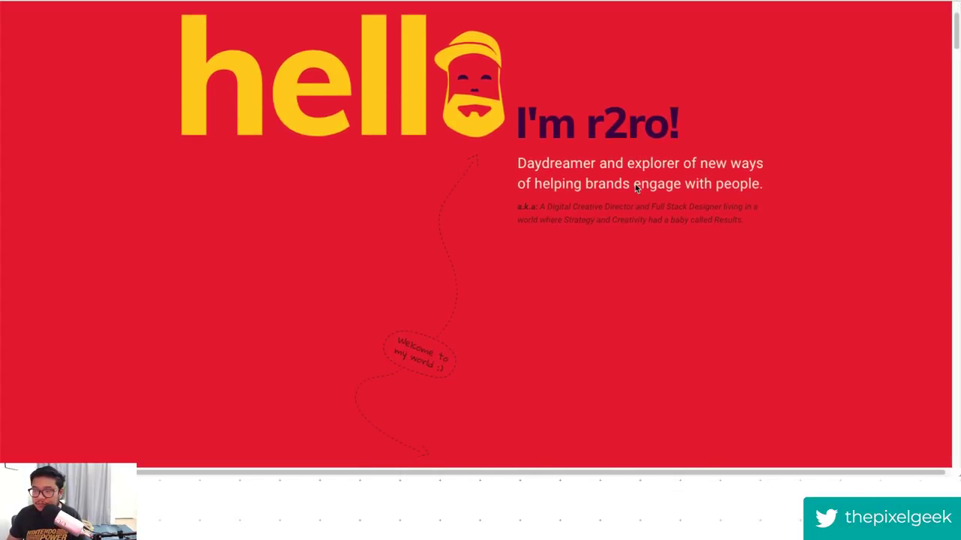
{"action": "scroll", "coordinate": [635, 184], "scroll_direction": "down", "scroll_amount": 3}
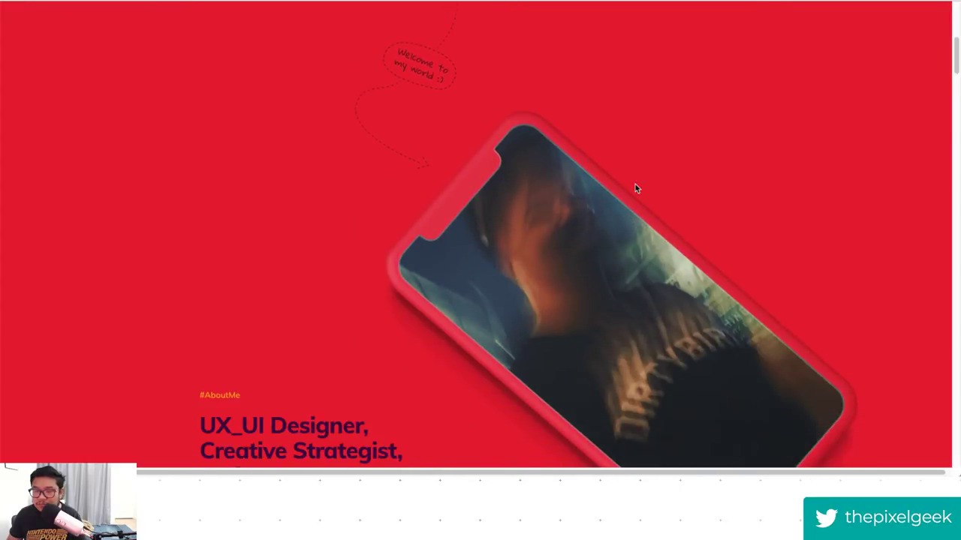
{"action": "scroll", "coordinate": [488, 252], "scroll_direction": "down", "scroll_amount": 5}
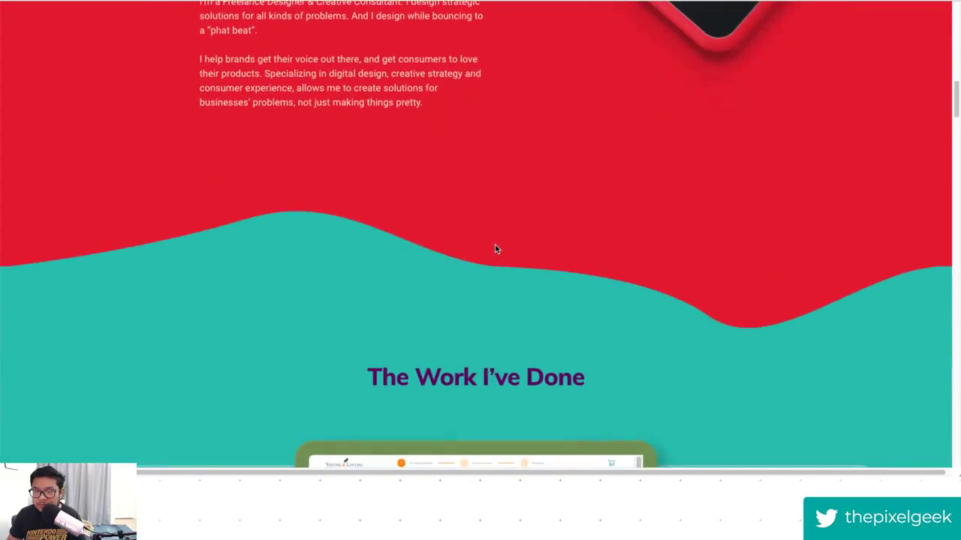
{"action": "scroll", "coordinate": [494, 248], "scroll_direction": "down", "scroll_amount": 3}
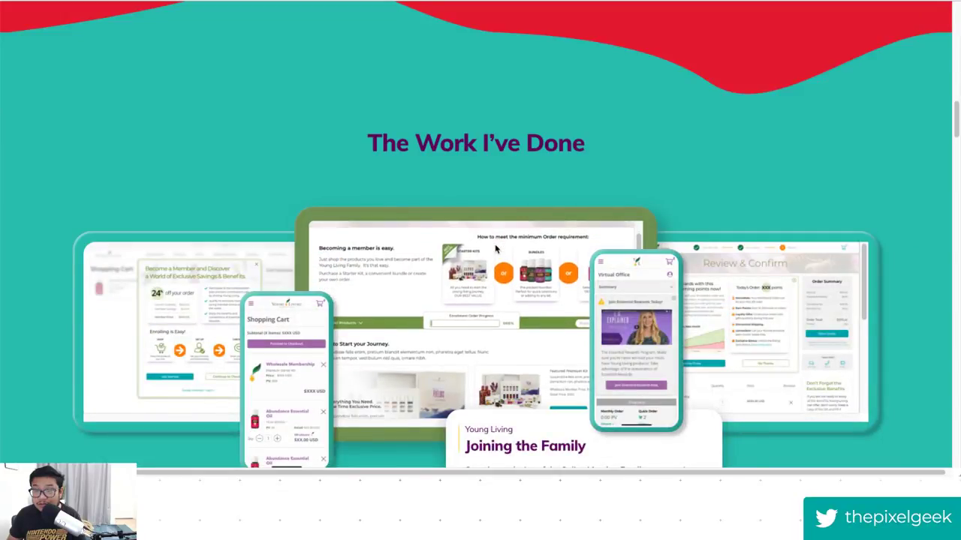
{"action": "scroll", "coordinate": [697, 264], "scroll_direction": "down", "scroll_amount": 3}
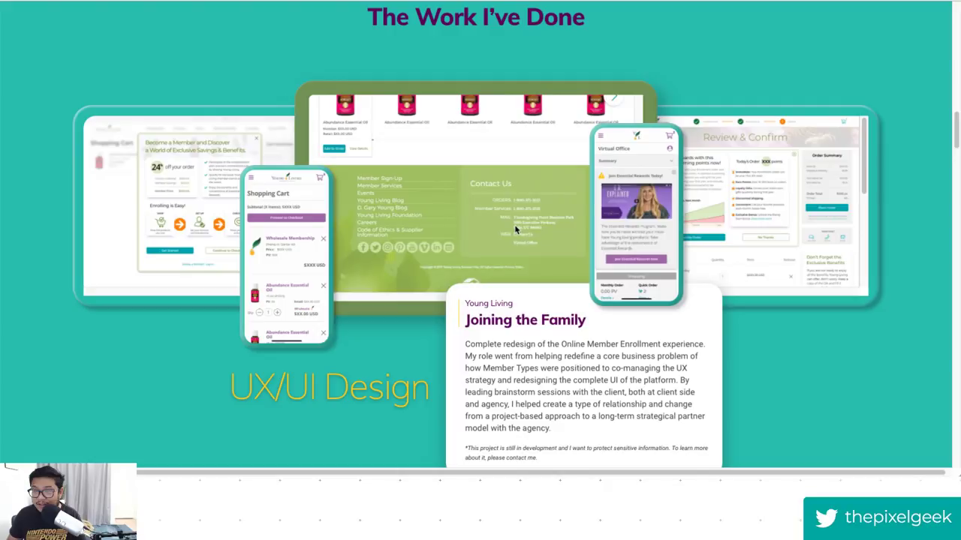
{"action": "right_click", "coordinate": [516, 230]}
{"action": "left_click", "coordinate": [461, 197]}
{"action": "scroll", "coordinate": [376, 225], "scroll_direction": "down", "scroll_amount": 10}
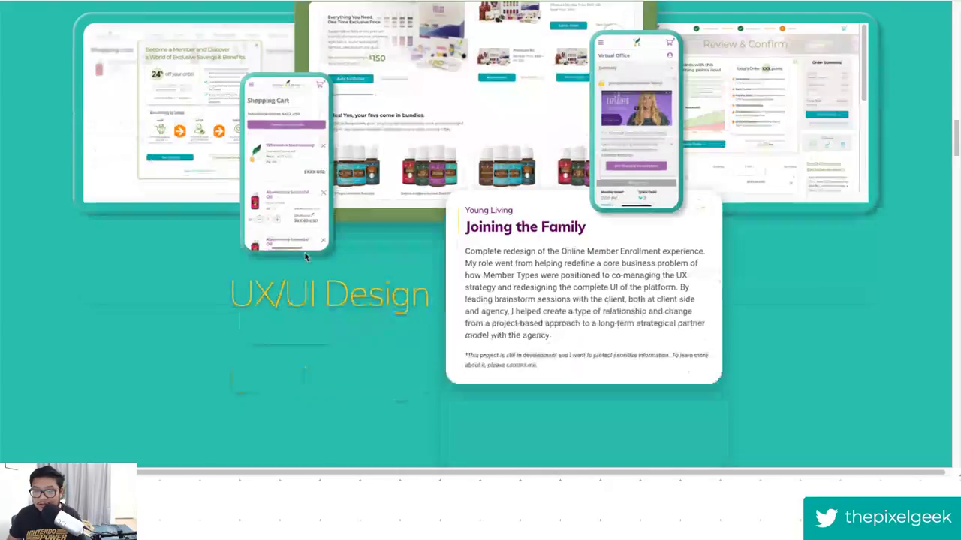
{"action": "scroll", "coordinate": [305, 256], "scroll_direction": "down", "scroll_amount": 4}
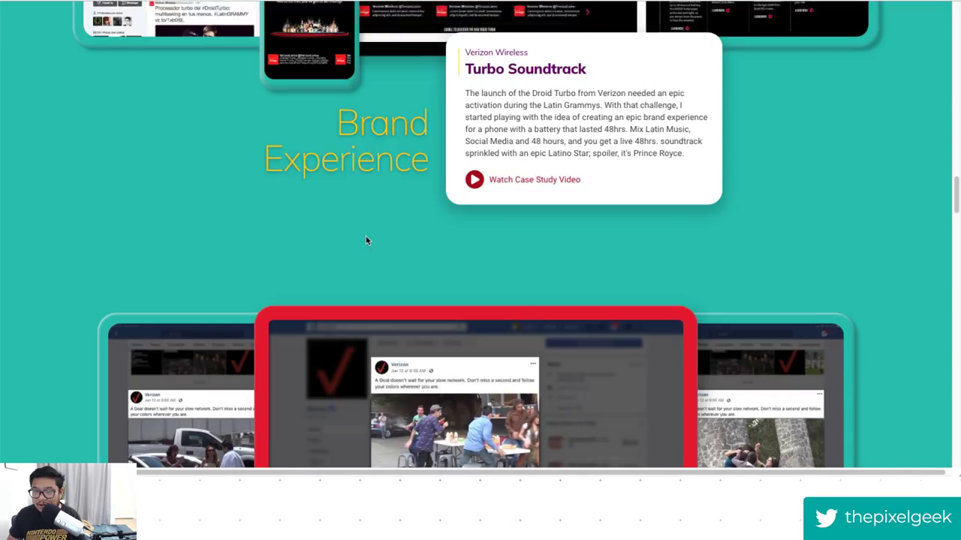
{"action": "scroll", "coordinate": [366, 238], "scroll_direction": "down", "scroll_amount": 20}
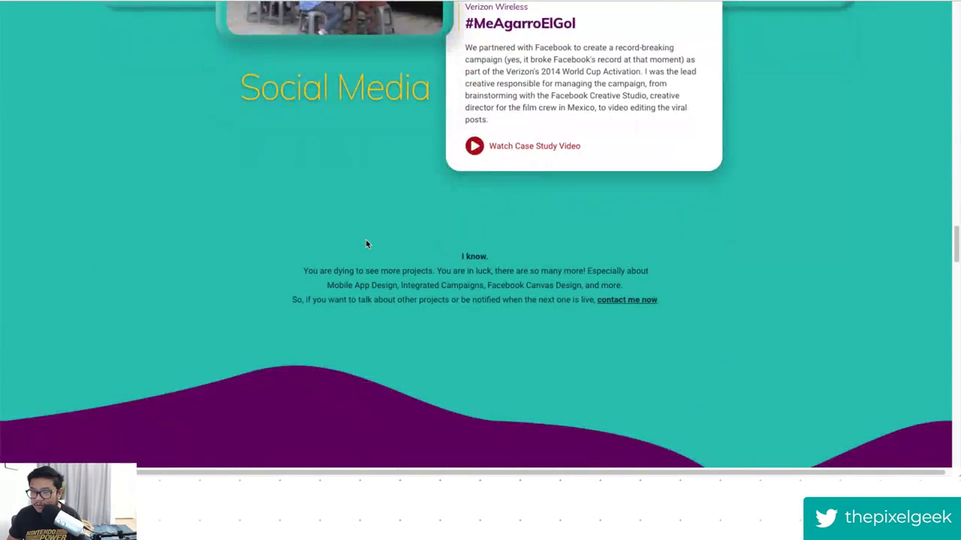
{"action": "scroll", "coordinate": [365, 245], "scroll_direction": "up", "scroll_amount": 20}
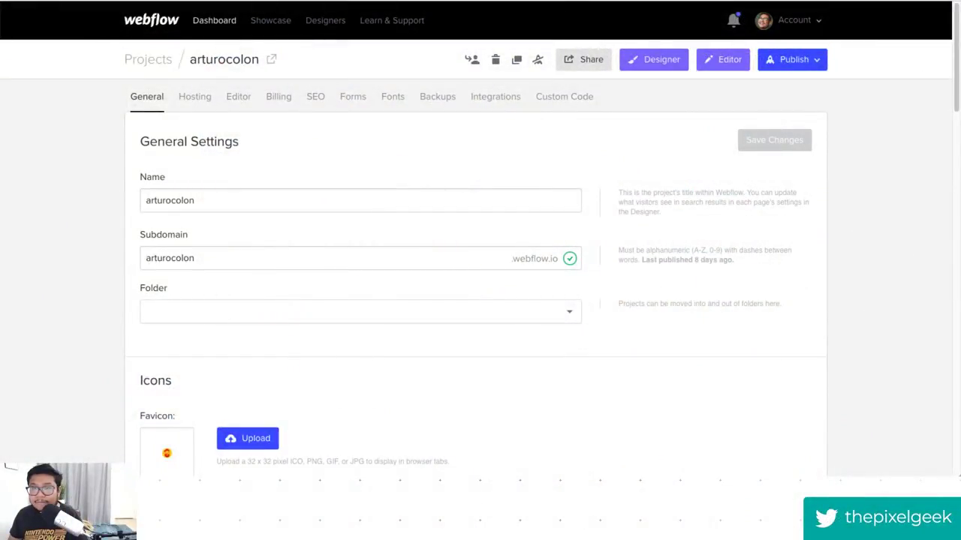
Open the portfolio project in the Designer, dismiss the read-only notice and look over the Home page's hero and About Me sections.
{"action": "key", "text": "Return"}
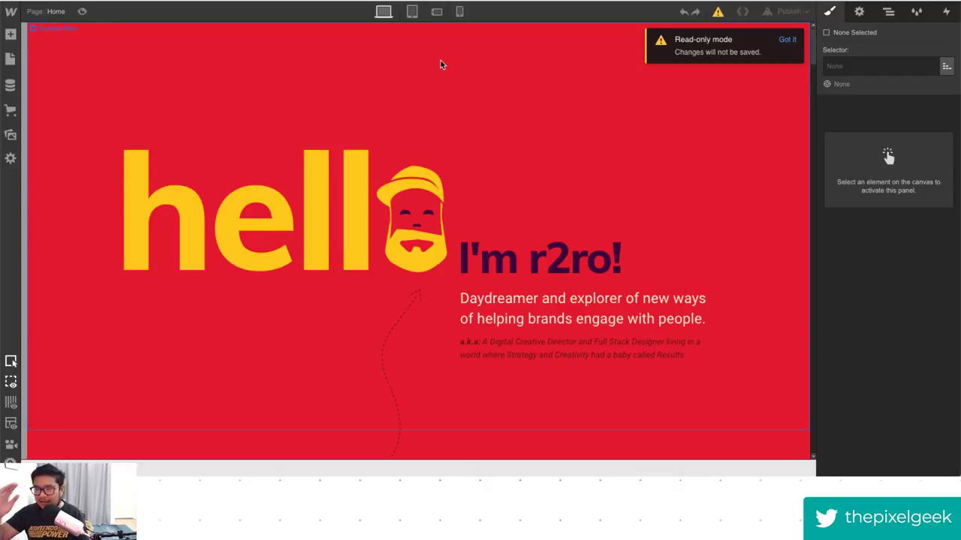
{"action": "left_click", "coordinate": [782, 40]}
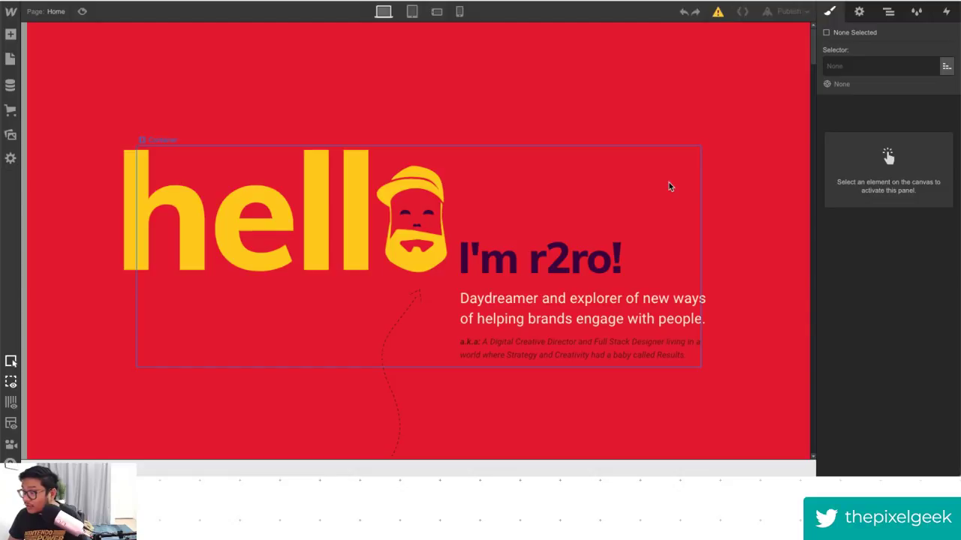
{"action": "scroll", "coordinate": [666, 187], "scroll_direction": "down", "scroll_amount": 1}
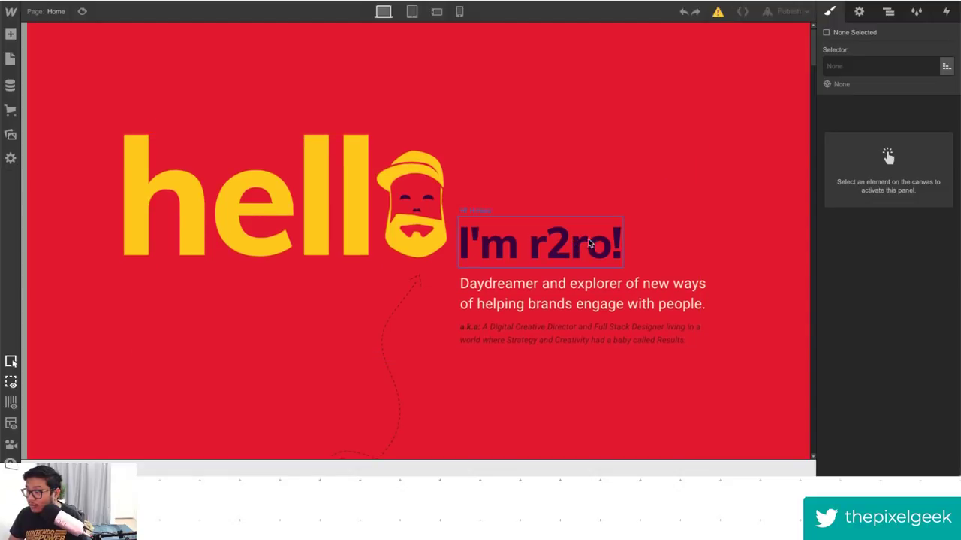
{"action": "scroll", "coordinate": [774, 237], "scroll_direction": "down", "scroll_amount": 10}
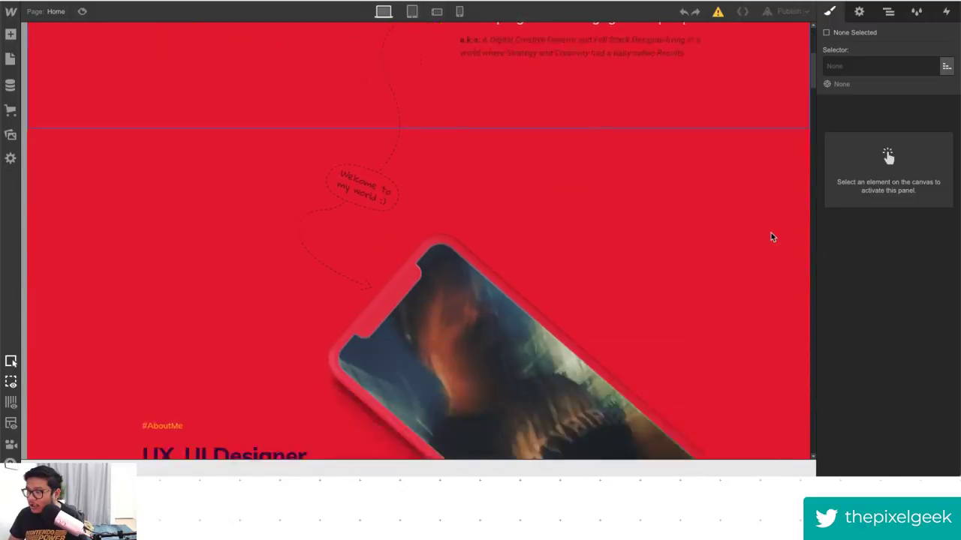
{"action": "scroll", "coordinate": [778, 150], "scroll_direction": "up", "scroll_amount": 10}
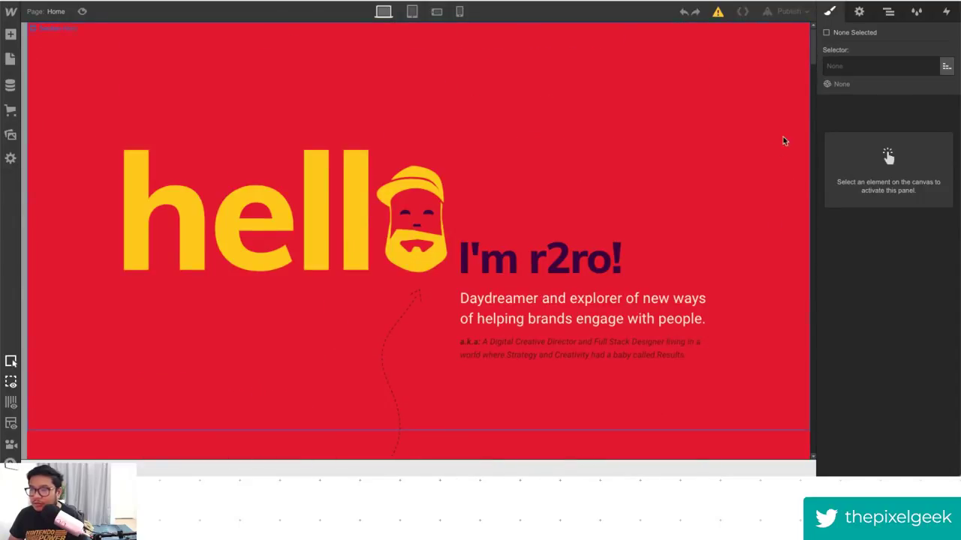
Expand the page's full element tree, select AboutMe_Img and open its Scroll Into View interaction.
{"action": "left_click", "coordinate": [946, 11]}
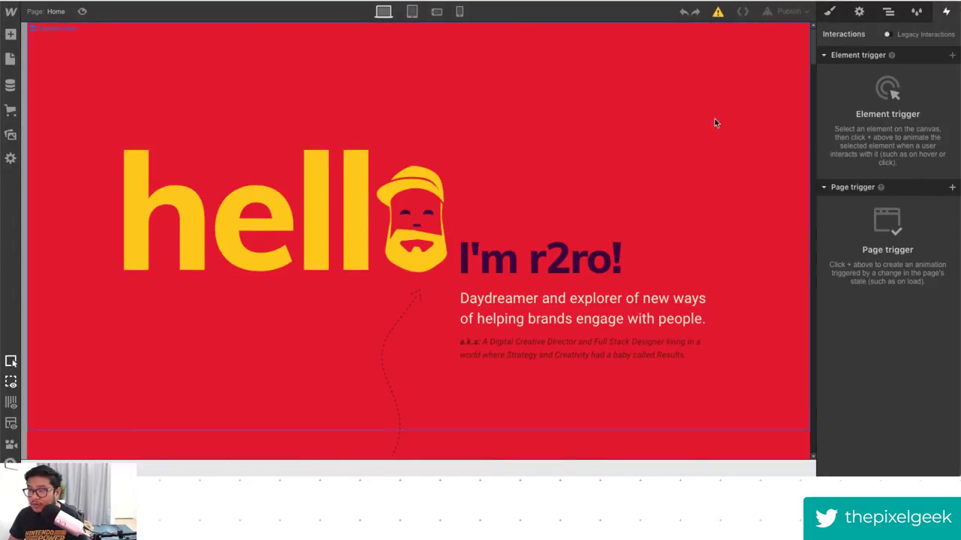
{"action": "left_click", "coordinate": [883, 8]}
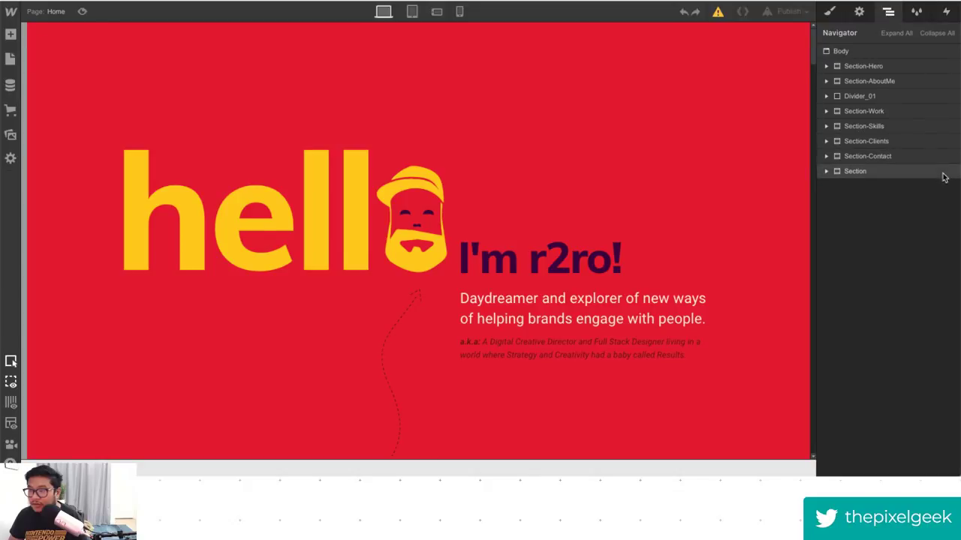
{"action": "left_click", "coordinate": [897, 33]}
{"action": "left_click", "coordinate": [878, 276]}
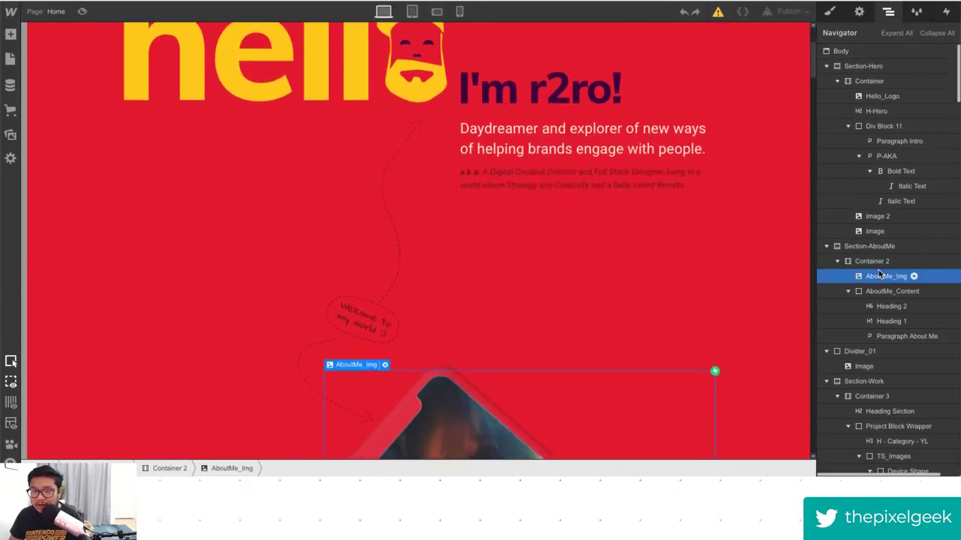
{"action": "left_click", "coordinate": [945, 15]}
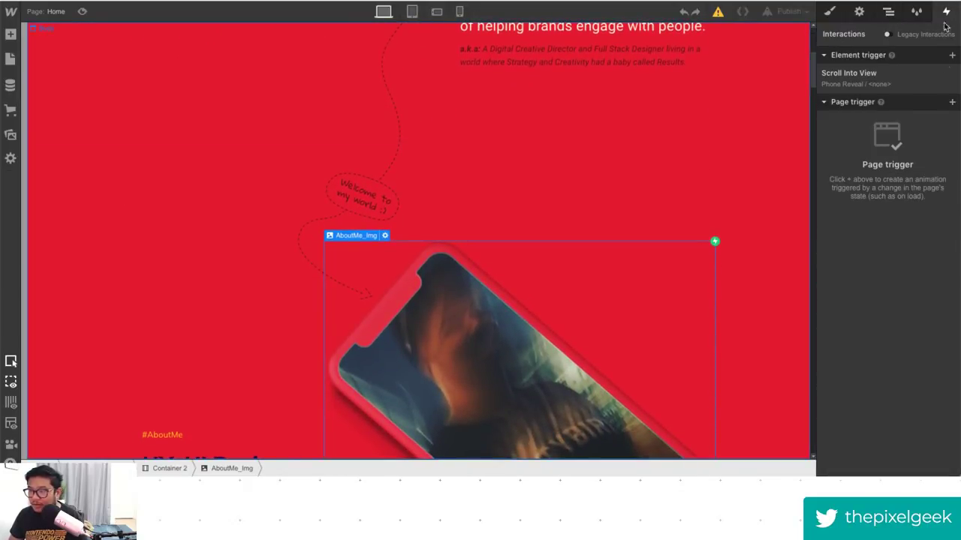
{"action": "left_click", "coordinate": [867, 89]}
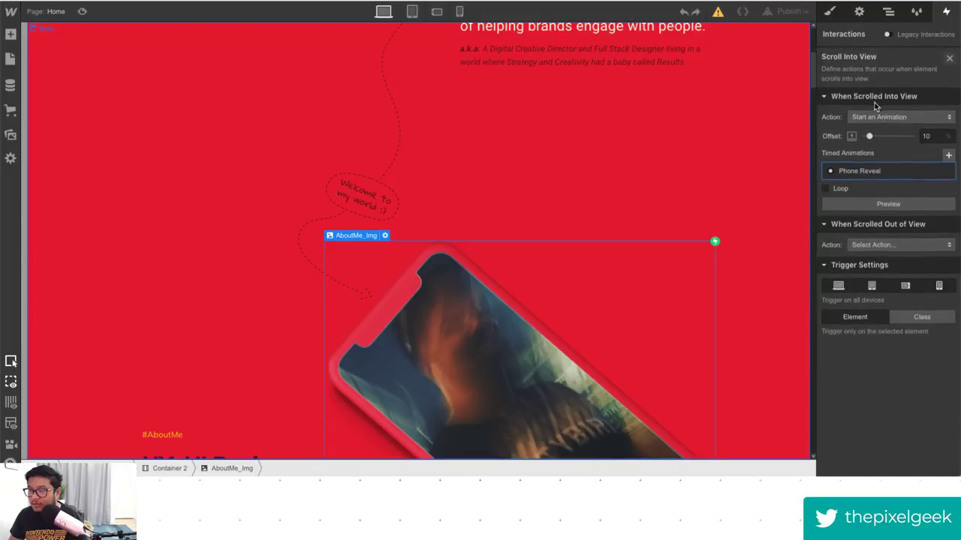
Play the Phone Reveal animation, and test how the phone image appears by previewing the page from the hero downwards.
{"action": "left_click", "coordinate": [865, 204]}
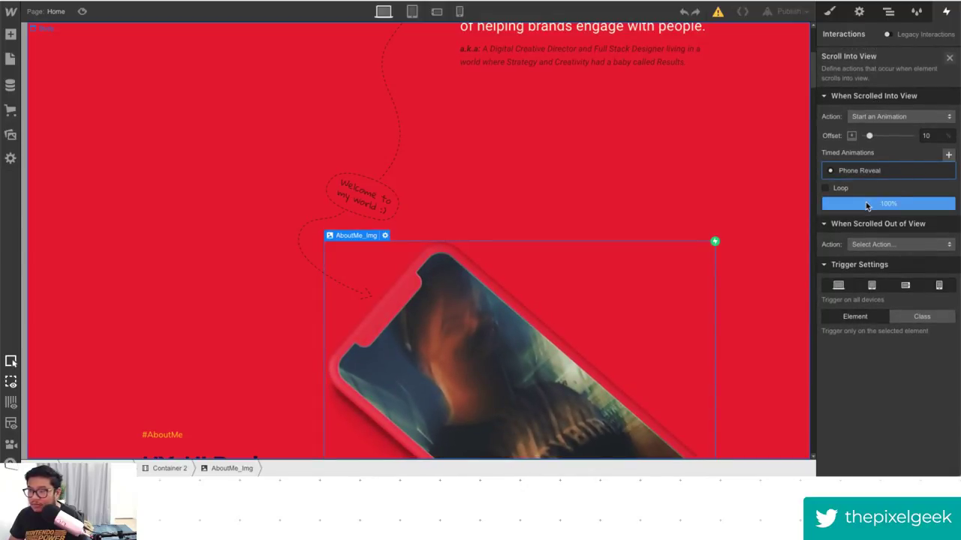
{"action": "scroll", "coordinate": [605, 182], "scroll_direction": "up", "scroll_amount": 4}
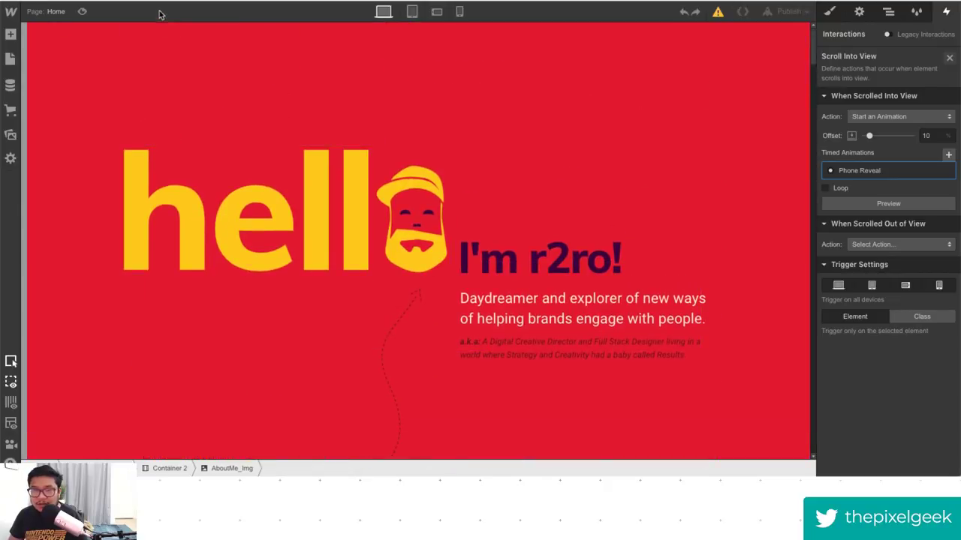
{"action": "left_click", "coordinate": [82, 11]}
{"action": "scroll", "coordinate": [253, 283], "scroll_direction": "down", "scroll_amount": 5}
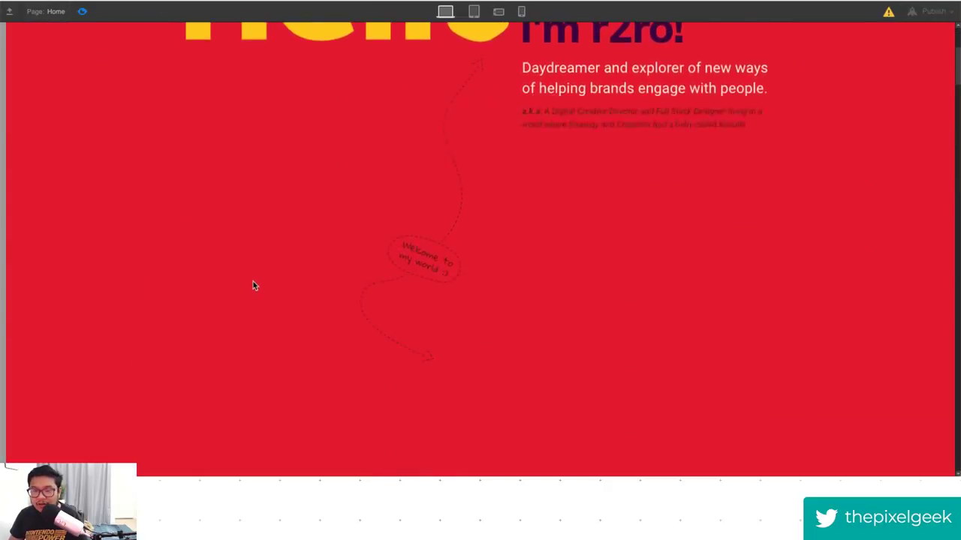
{"action": "left_click", "coordinate": [82, 11]}
Set the offset of the phone image's Scroll Into View trigger to 50% and test the reveal in page preview.
{"action": "double_click", "coordinate": [926, 136]}
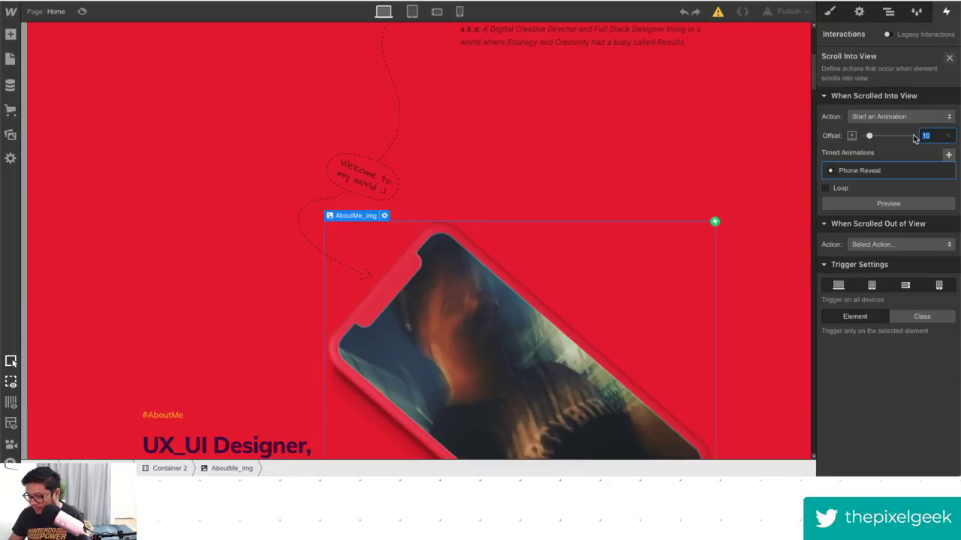
{"action": "scroll", "coordinate": [632, 153], "scroll_direction": "up", "scroll_amount": 5}
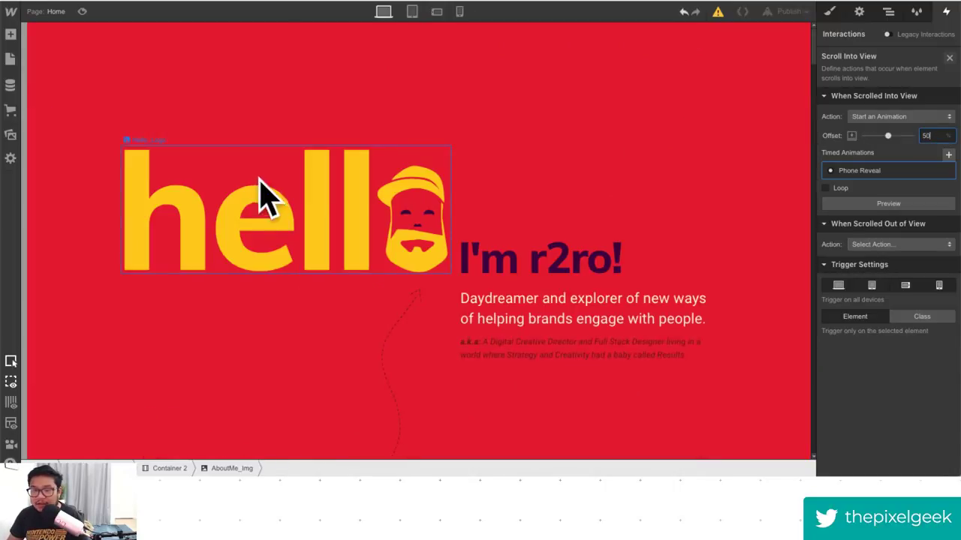
{"action": "left_click", "coordinate": [82, 11]}
{"action": "scroll", "coordinate": [363, 303], "scroll_direction": "down", "scroll_amount": 5}
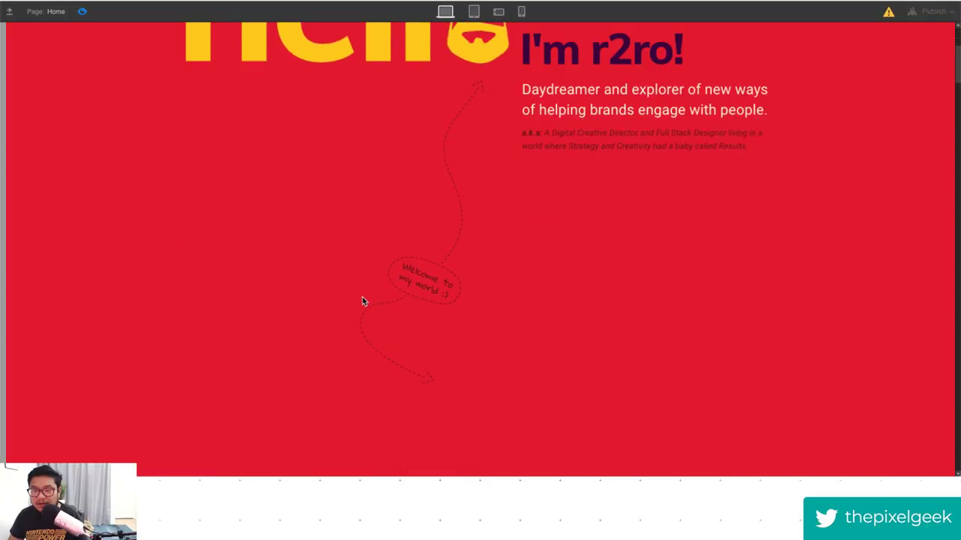
{"action": "scroll", "coordinate": [363, 302], "scroll_direction": "down", "scroll_amount": 3}
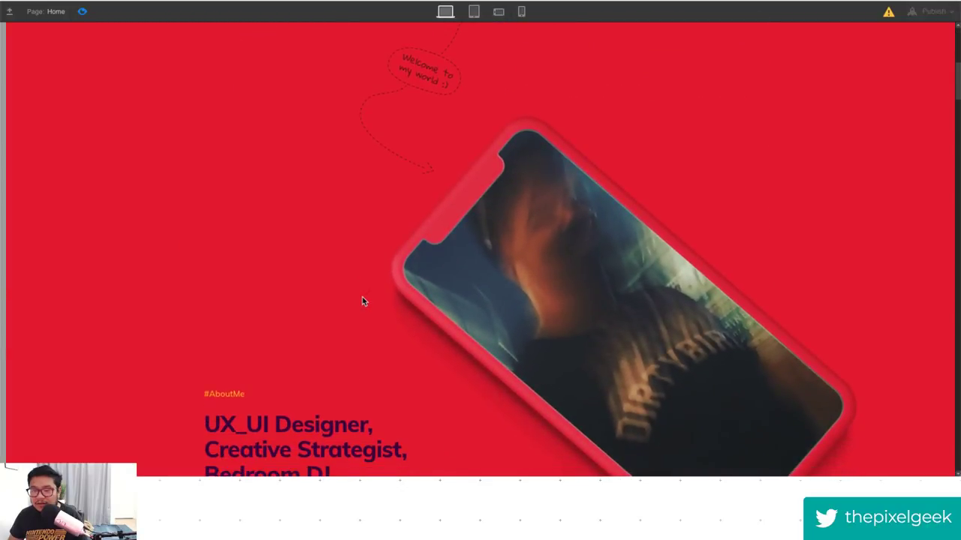
{"action": "scroll", "coordinate": [363, 302], "scroll_direction": "down", "scroll_amount": 1}
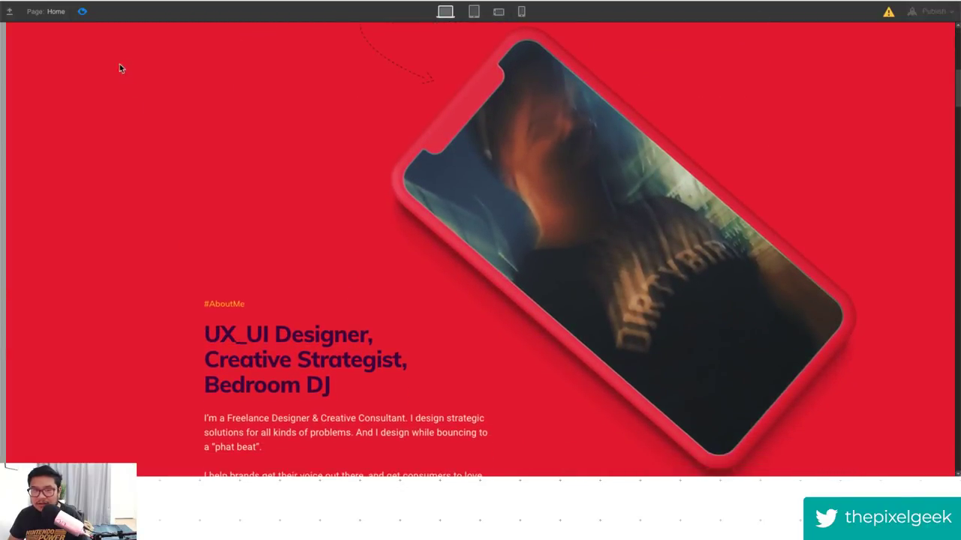
{"action": "left_click", "coordinate": [83, 12]}
Set the phone image's Scroll Into View offset to 30% and check the reveal in page preview.
{"action": "left_click", "coordinate": [928, 136]}
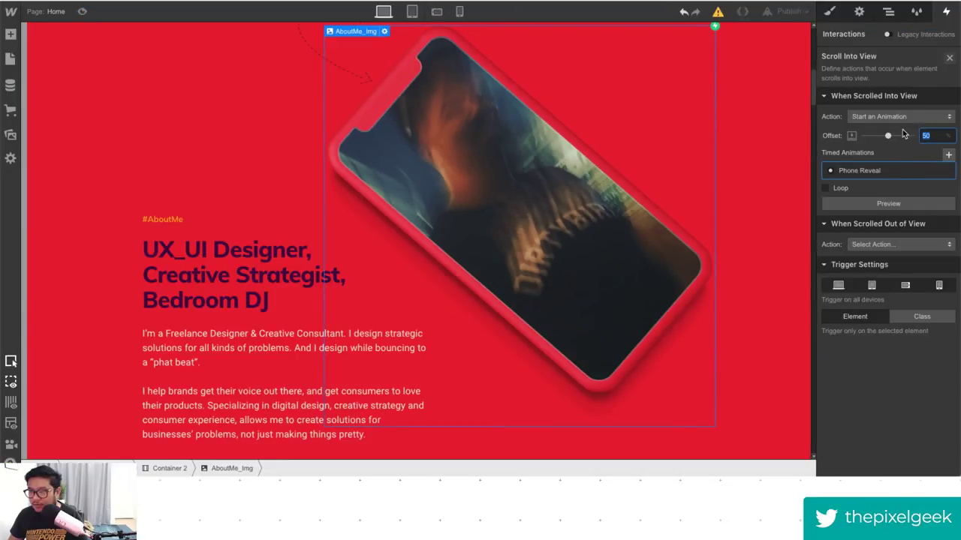
{"action": "scroll", "coordinate": [186, 230], "scroll_direction": "up", "scroll_amount": 10}
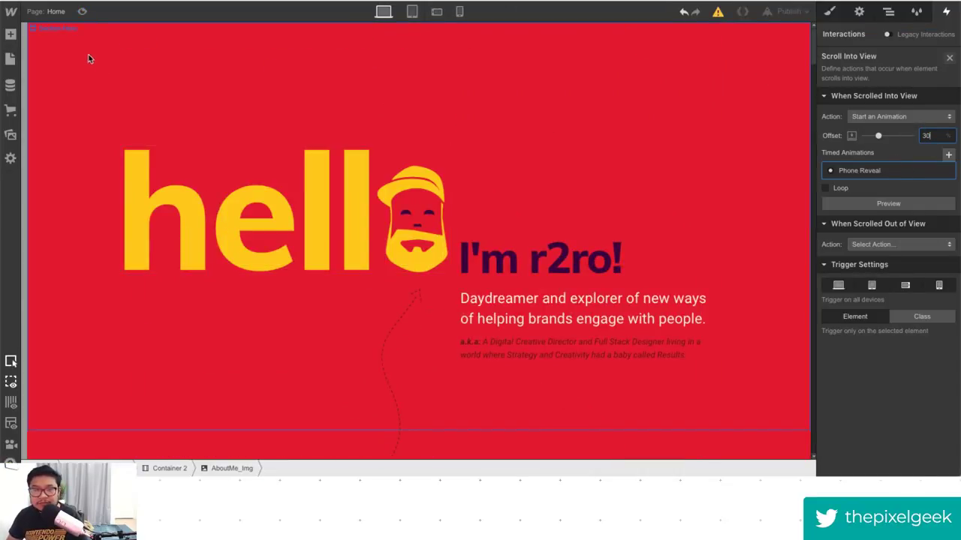
{"action": "left_click", "coordinate": [83, 12]}
{"action": "scroll", "coordinate": [269, 318], "scroll_direction": "down", "scroll_amount": 3}
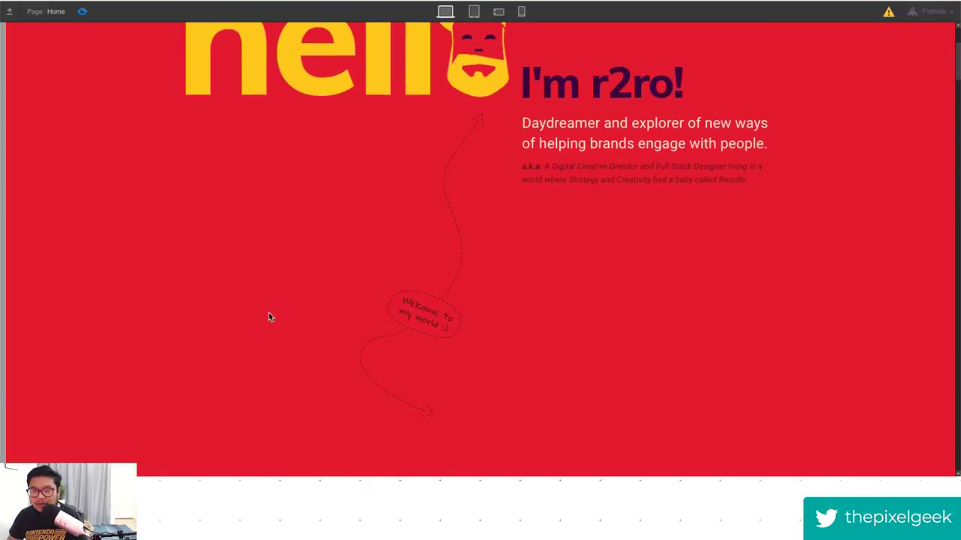
{"action": "scroll", "coordinate": [269, 319], "scroll_direction": "down", "scroll_amount": 2}
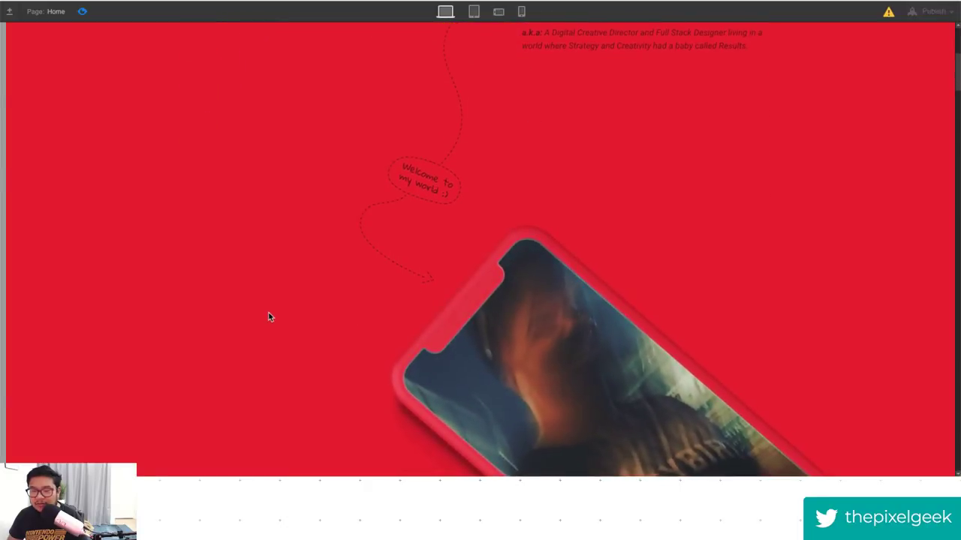
{"action": "scroll", "coordinate": [269, 318], "scroll_direction": "down", "scroll_amount": 3}
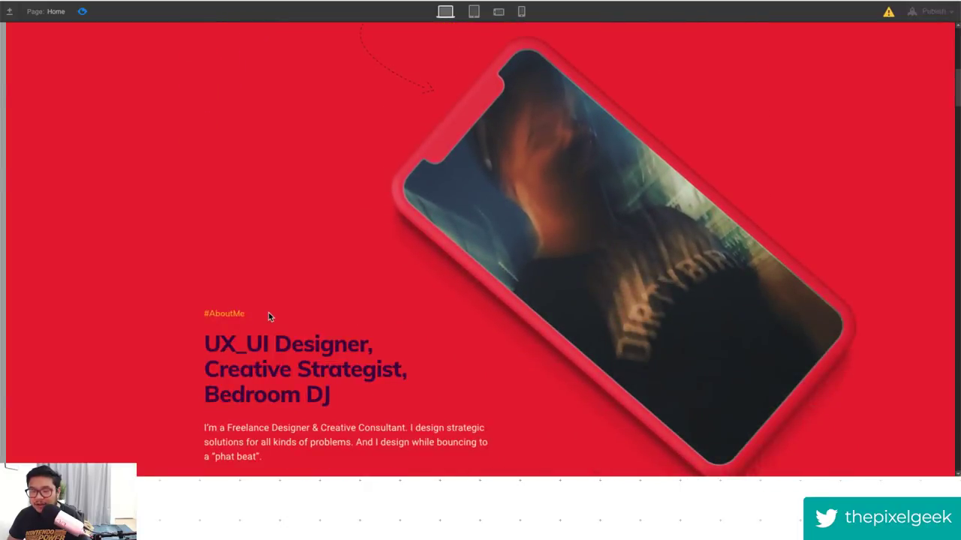
{"action": "left_click", "coordinate": [83, 12]}
Remove the empty Scroll Into View trigger from YL Main Image in The Work I've Done area and select Section-Work.
{"action": "scroll", "coordinate": [415, 322], "scroll_direction": "down", "scroll_amount": 1}
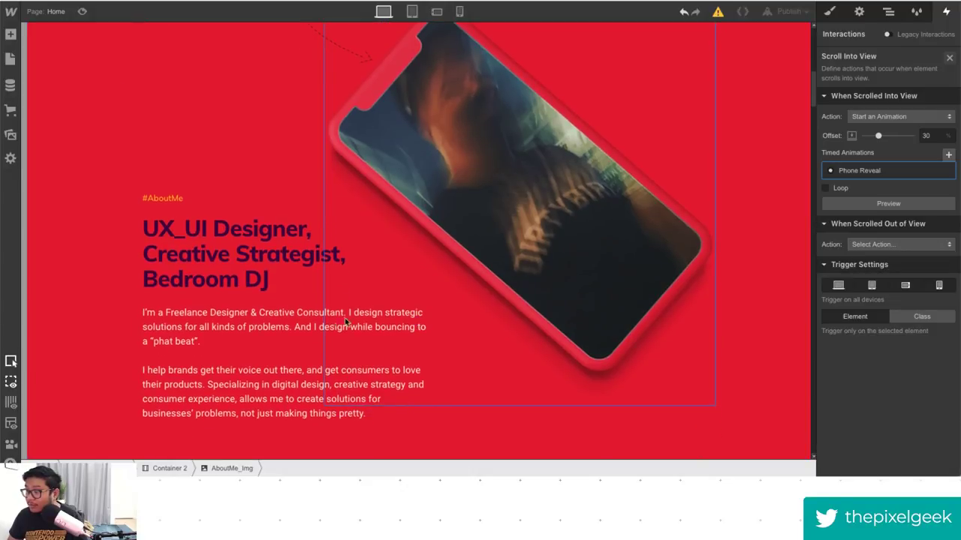
{"action": "scroll", "coordinate": [359, 323], "scroll_direction": "down", "scroll_amount": 6}
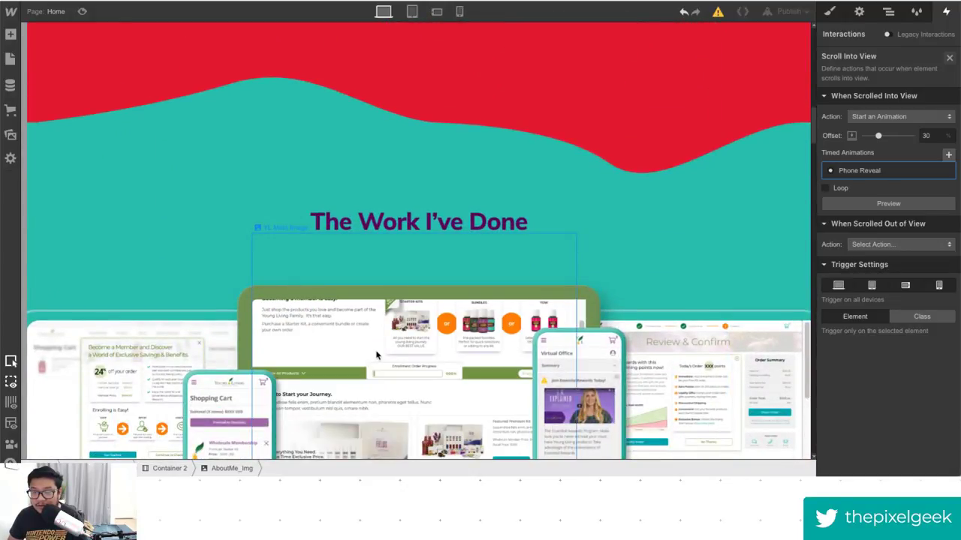
{"action": "left_click", "coordinate": [376, 355]}
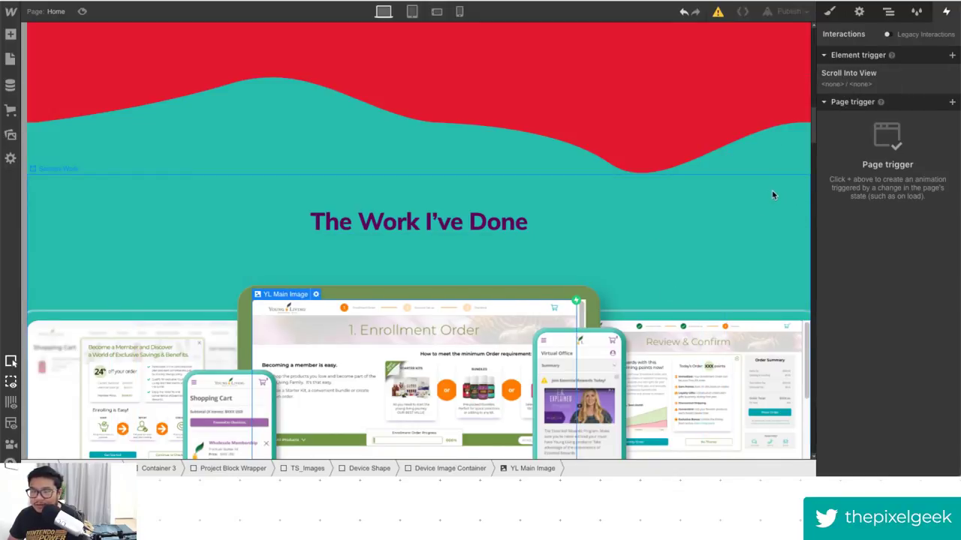
{"action": "scroll", "coordinate": [525, 233], "scroll_direction": "down", "scroll_amount": 2}
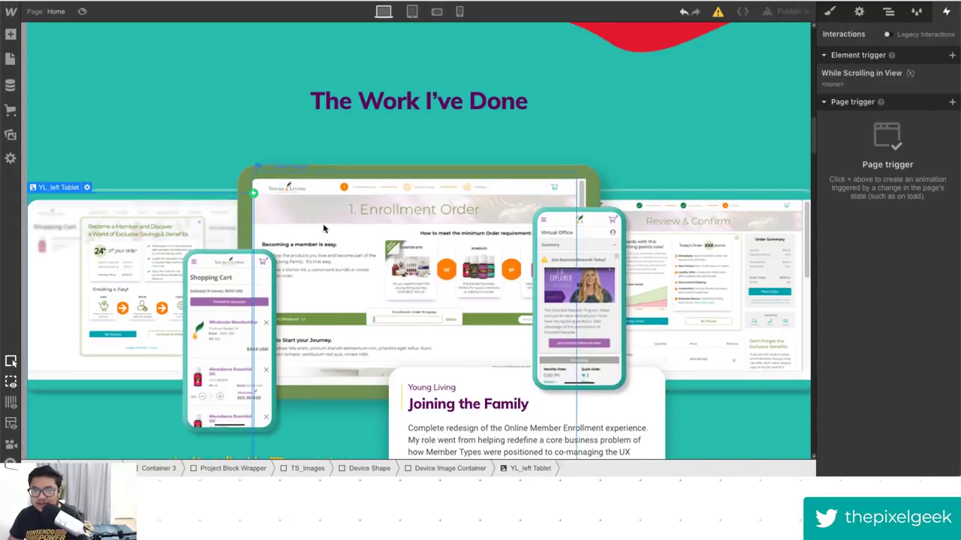
{"action": "scroll", "coordinate": [128, 242], "scroll_direction": "up", "scroll_amount": 3}
{"action": "left_click", "coordinate": [450, 181]}
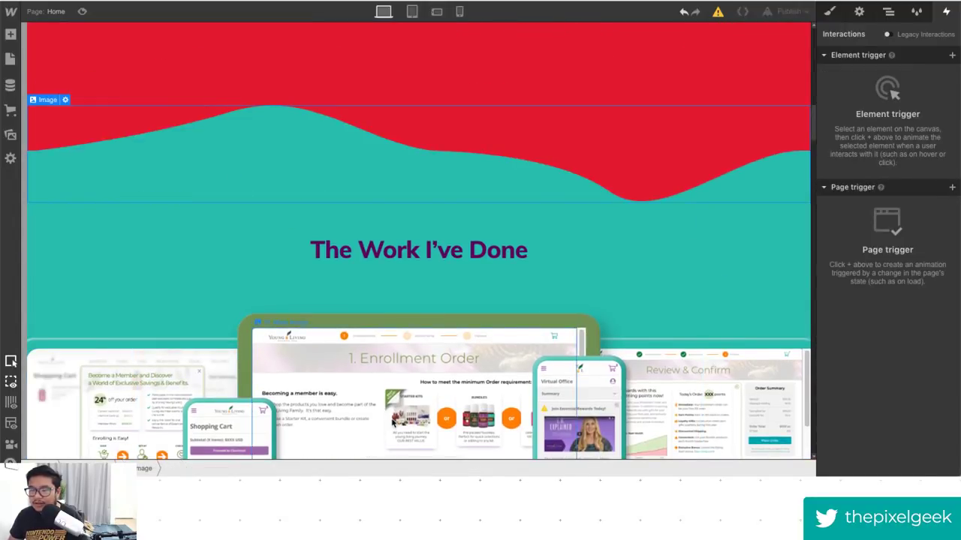
{"action": "key", "text": "ctrl+z"}
{"action": "left_click", "coordinate": [951, 75]}
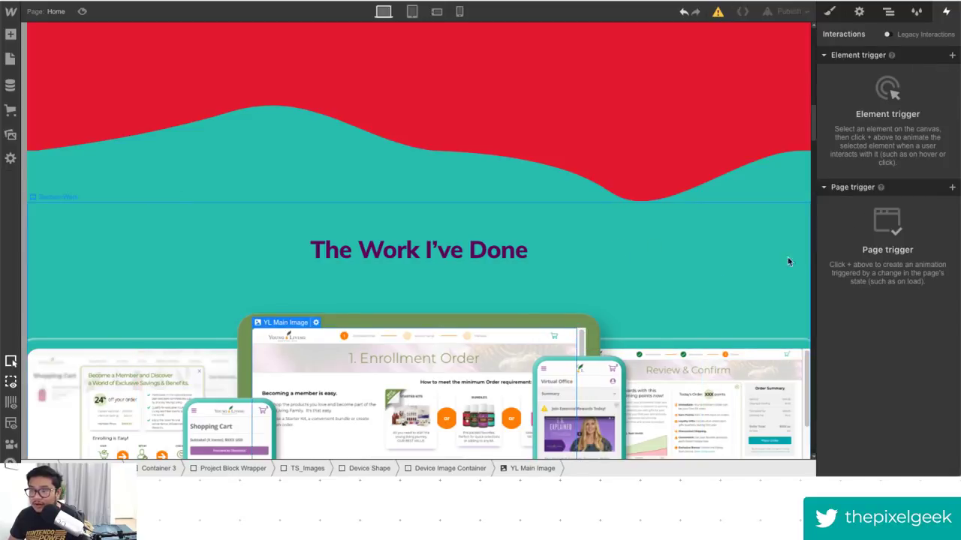
{"action": "key", "text": "Escape"}
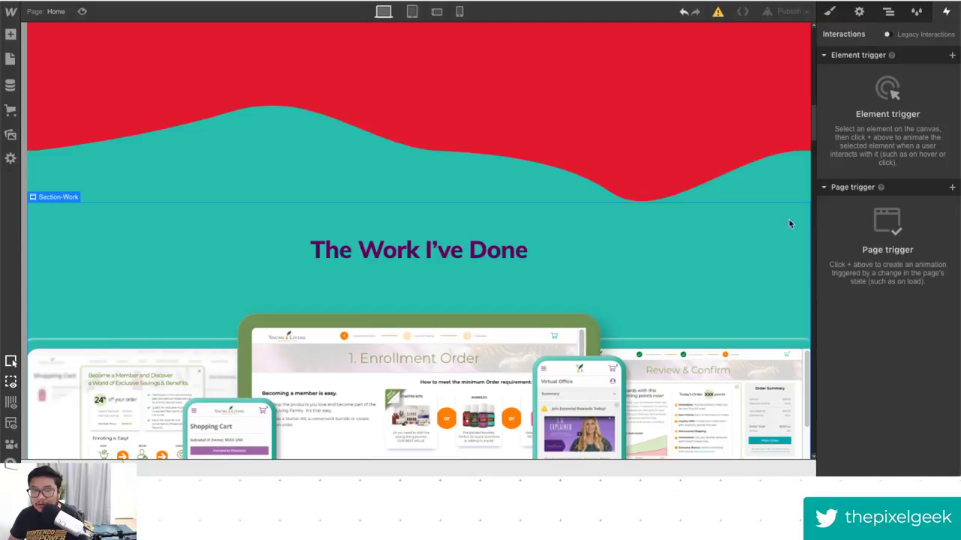
{"action": "scroll", "coordinate": [747, 240], "scroll_direction": "down", "scroll_amount": 3}
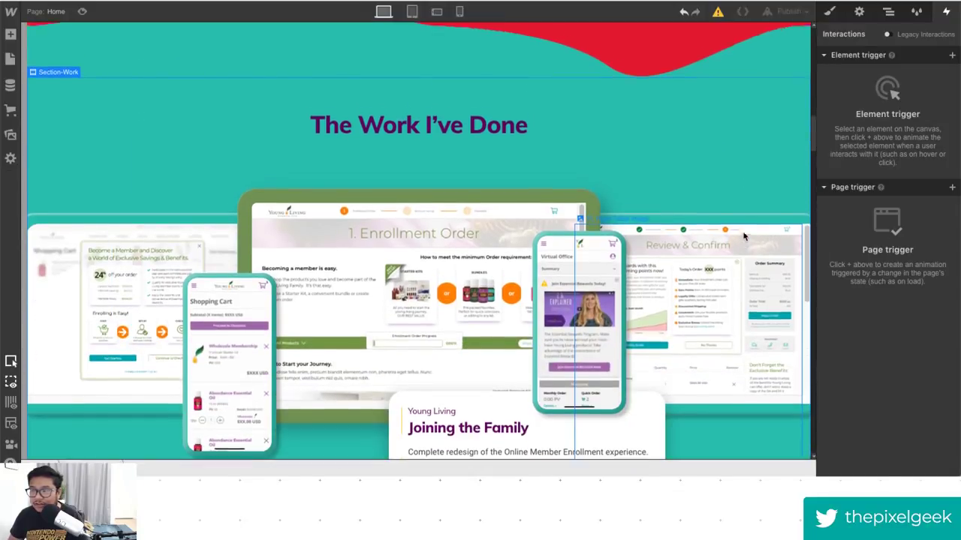
{"action": "left_click", "coordinate": [952, 57]}
{"action": "left_click", "coordinate": [896, 120]}
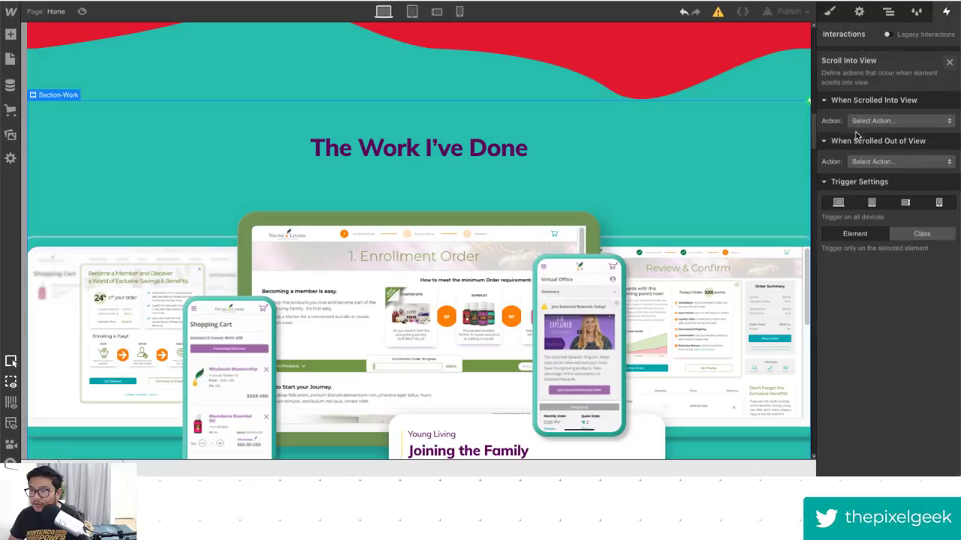
{"action": "left_click", "coordinate": [948, 58]}
{"action": "left_click", "coordinate": [952, 75]}
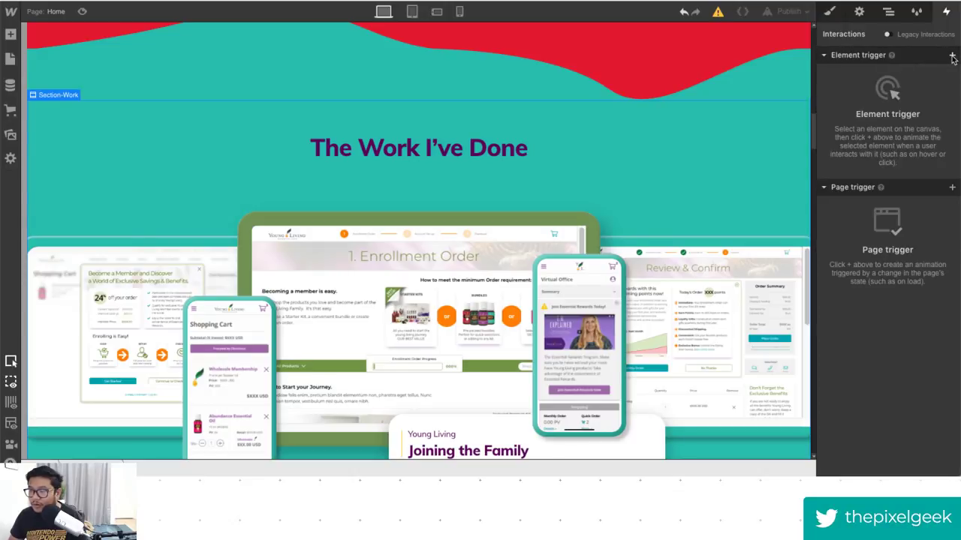
Add a While Scrolling in View trigger to Section-Work that plays a new scroll animation named yo.
{"action": "left_click", "coordinate": [952, 56]}
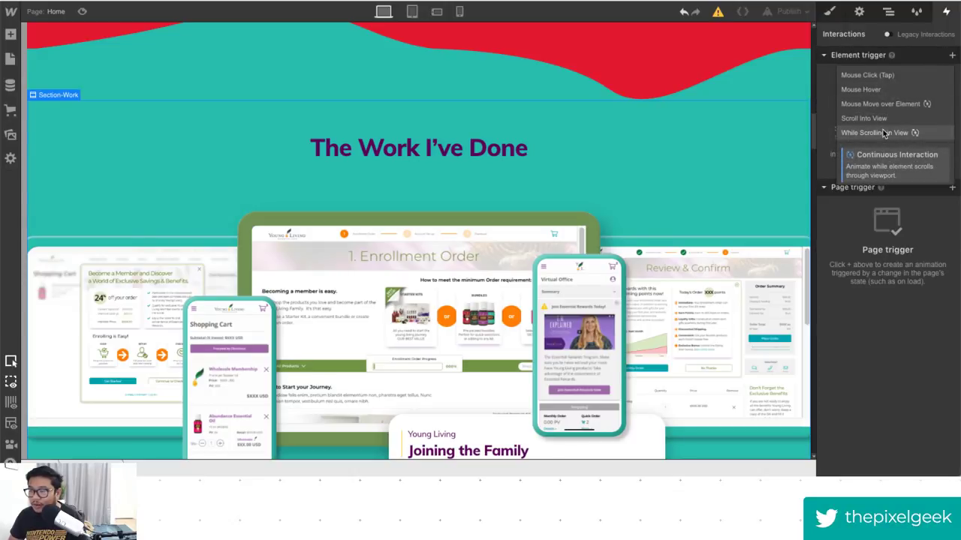
{"action": "left_click", "coordinate": [884, 133]}
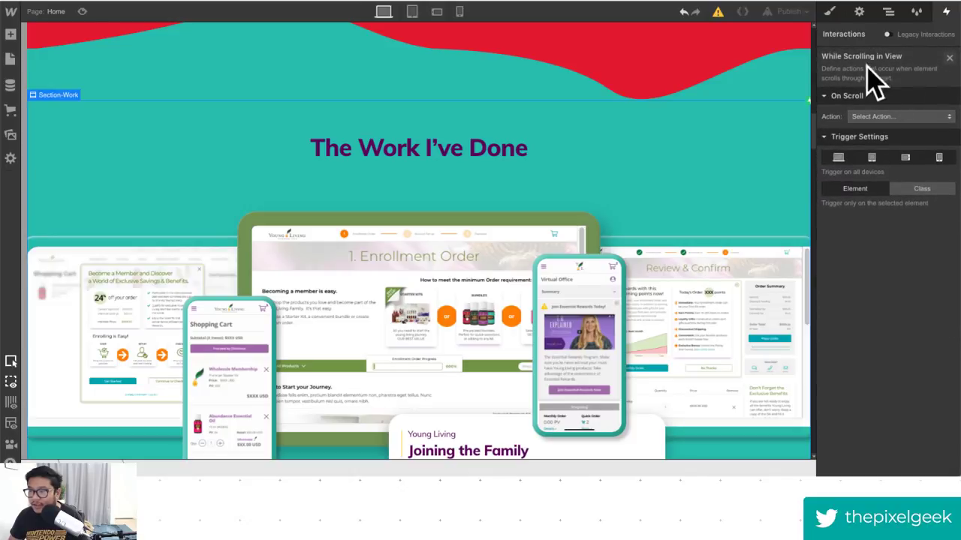
{"action": "left_click", "coordinate": [872, 116]}
{"action": "left_click", "coordinate": [874, 147]}
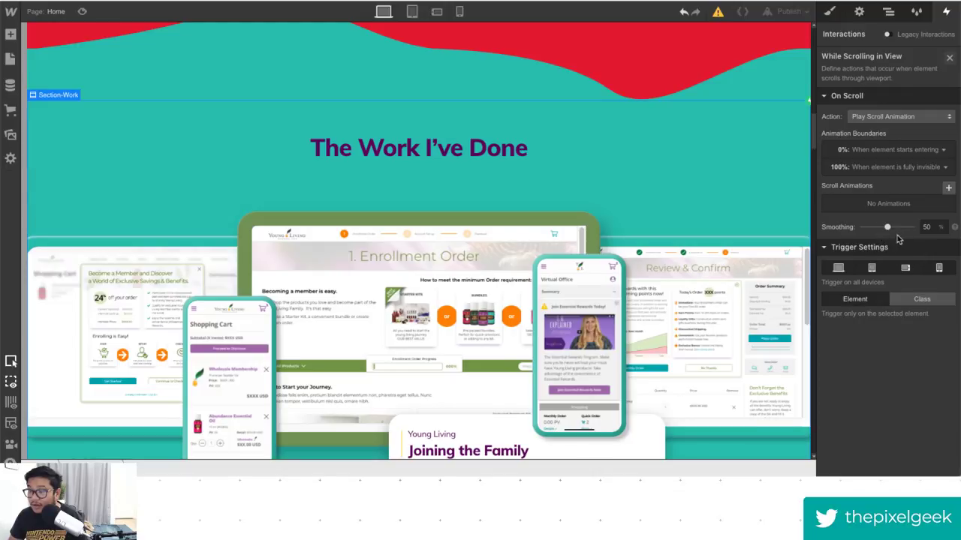
{"action": "left_click", "coordinate": [948, 187]}
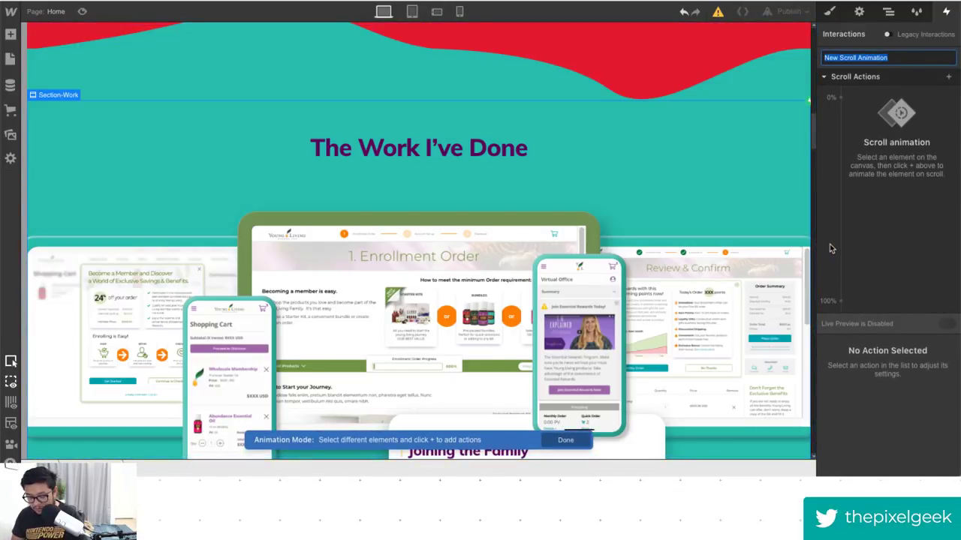
{"action": "type", "text": "yo"}
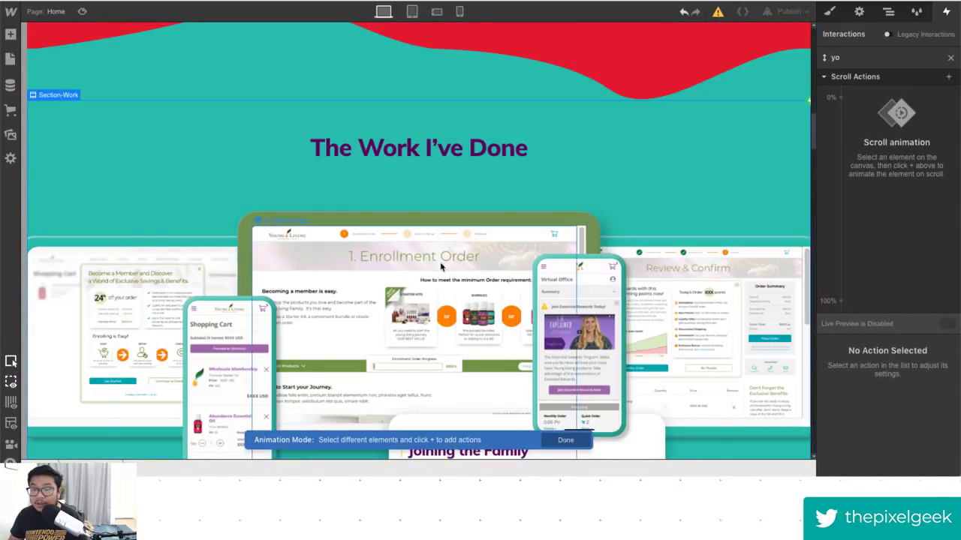
Add a Move action for YL Main Image to the scroll animation, with a Y offset of 0 px at the 0% keyframe.
{"action": "left_click", "coordinate": [385, 286]}
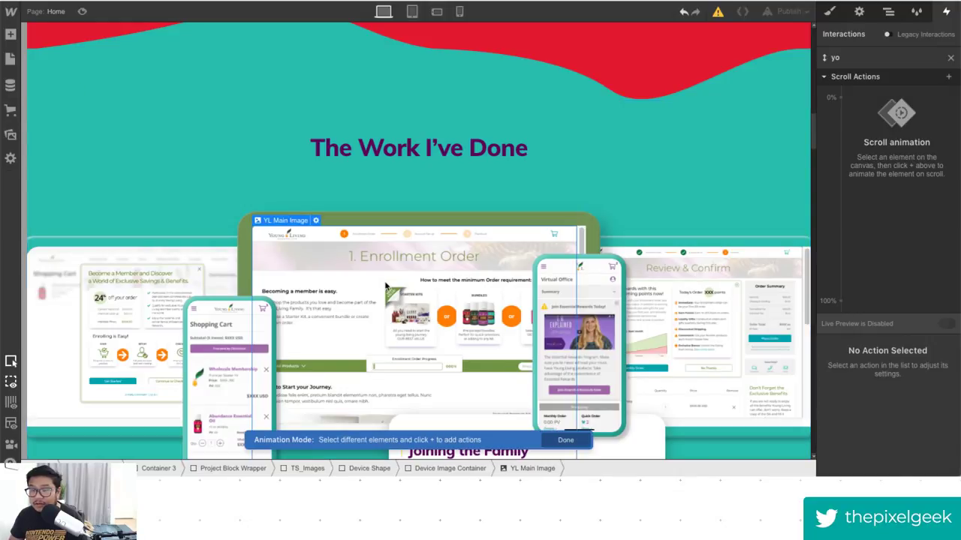
{"action": "left_click", "coordinate": [840, 100]}
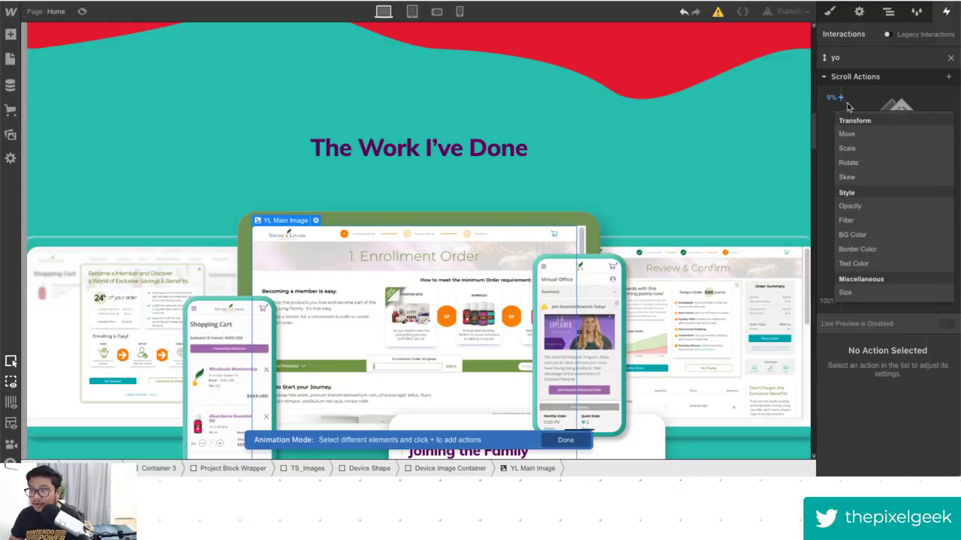
{"action": "left_click", "coordinate": [860, 133]}
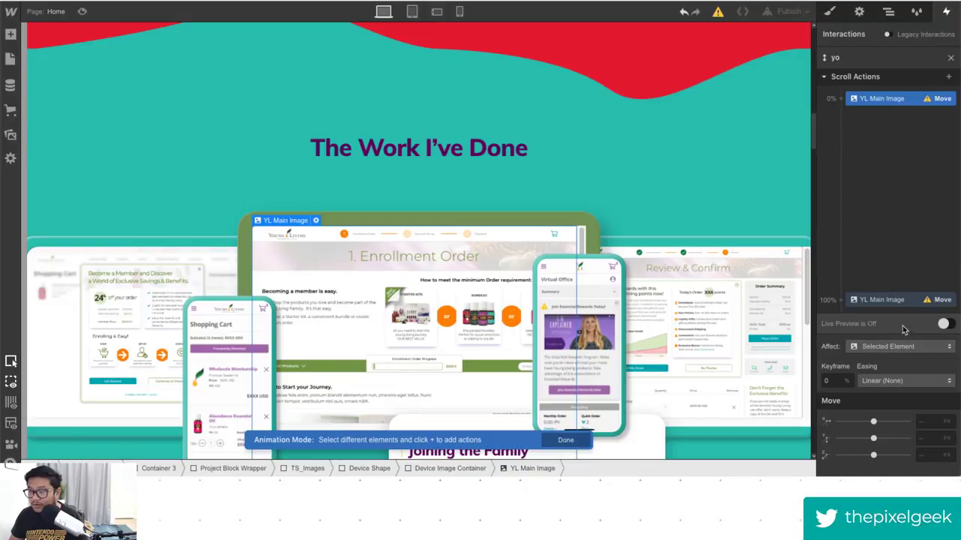
{"action": "type", "text": "0"}
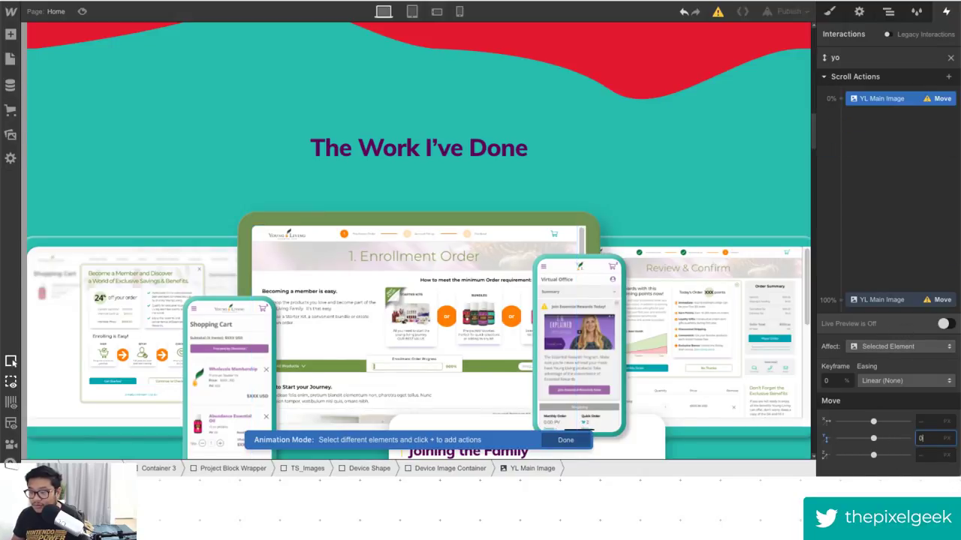
Set the vertical move of YL Main Image at the 100% keyframe to -500 px and open that value for editing.
{"action": "left_click", "coordinate": [891, 300]}
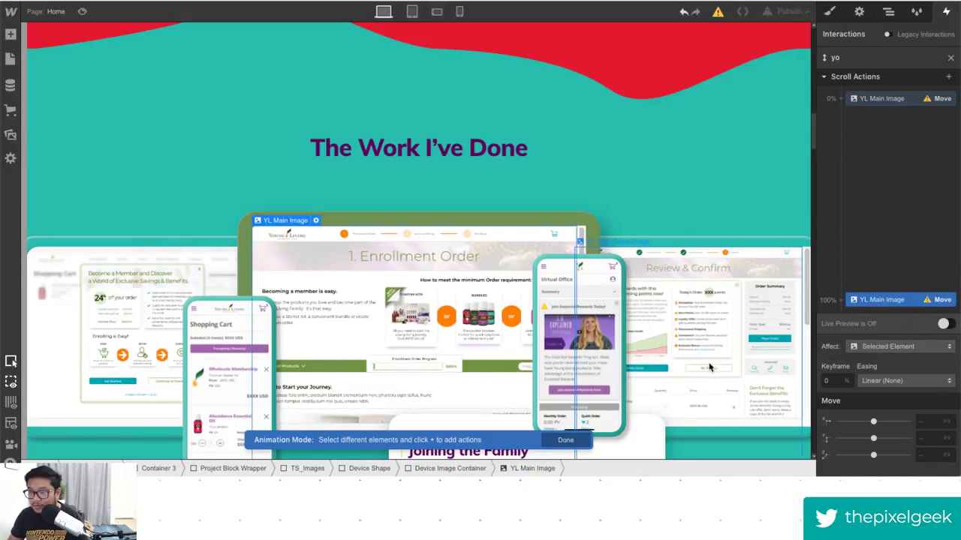
{"action": "scroll", "coordinate": [719, 437], "scroll_direction": "down", "scroll_amount": 3}
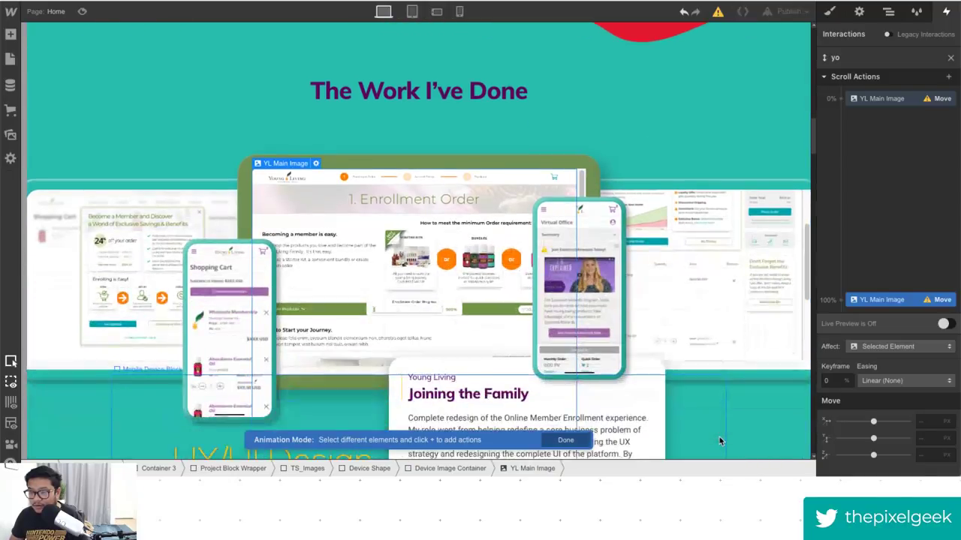
{"action": "left_click_drag", "start_coordinate": [872, 438], "coordinate": [837, 440]}
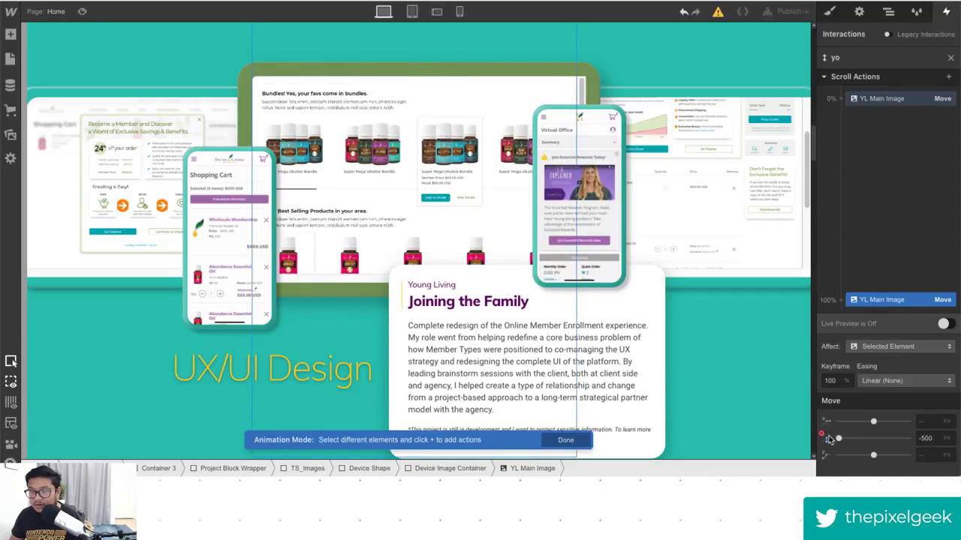
{"action": "left_click", "coordinate": [930, 438]}
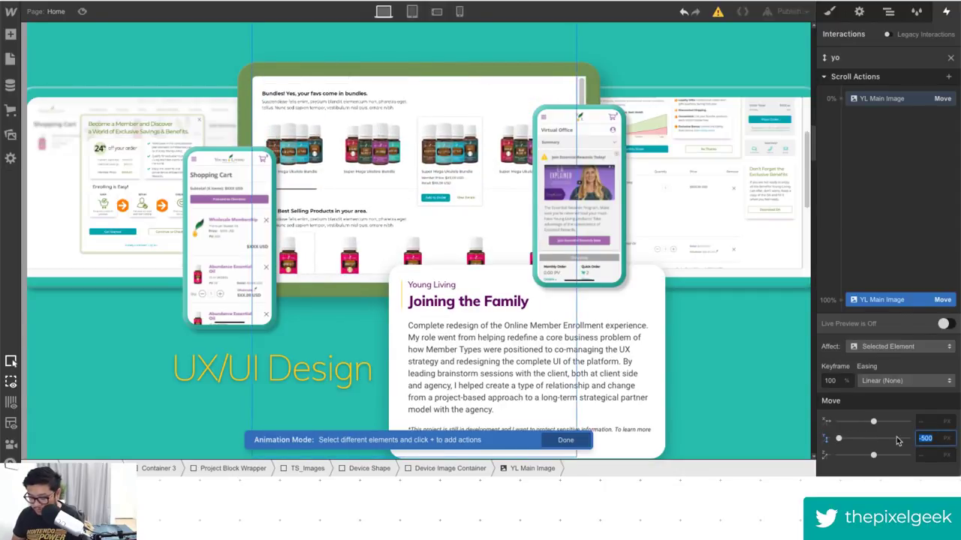
Set the YL Main Image's vertical move to -70% at the 100% keyframe and 0% at the 0% keyframe.
{"action": "type", "text": "-100"}
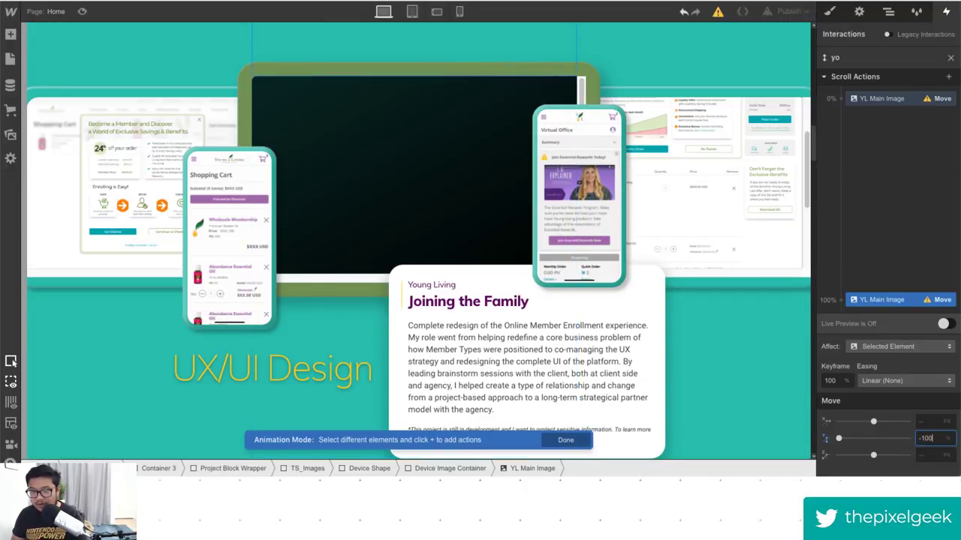
{"action": "key", "text": "shift+Up"}
{"action": "key", "text": "shift+Up"}
{"action": "key", "text": "shift+Up"}
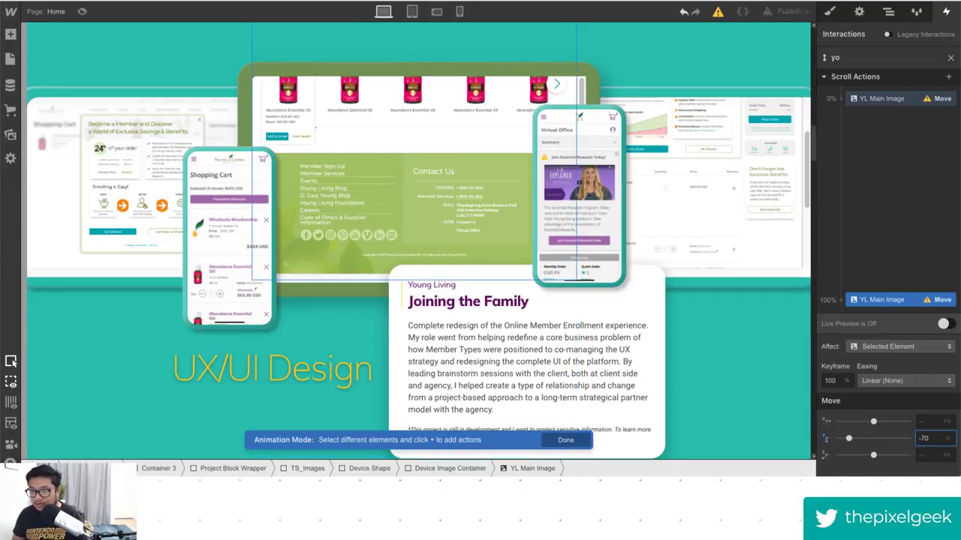
{"action": "left_click", "coordinate": [901, 98]}
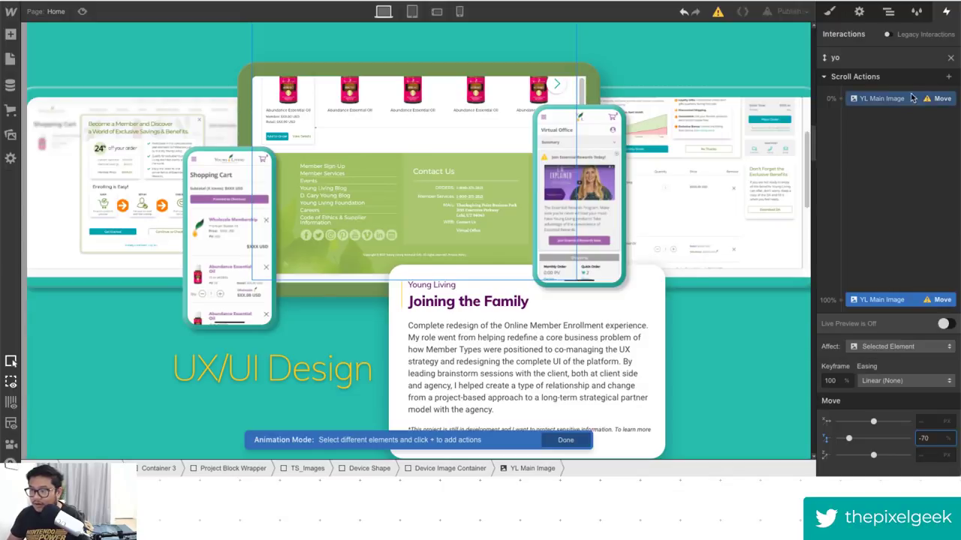
{"action": "key", "text": "Return"}
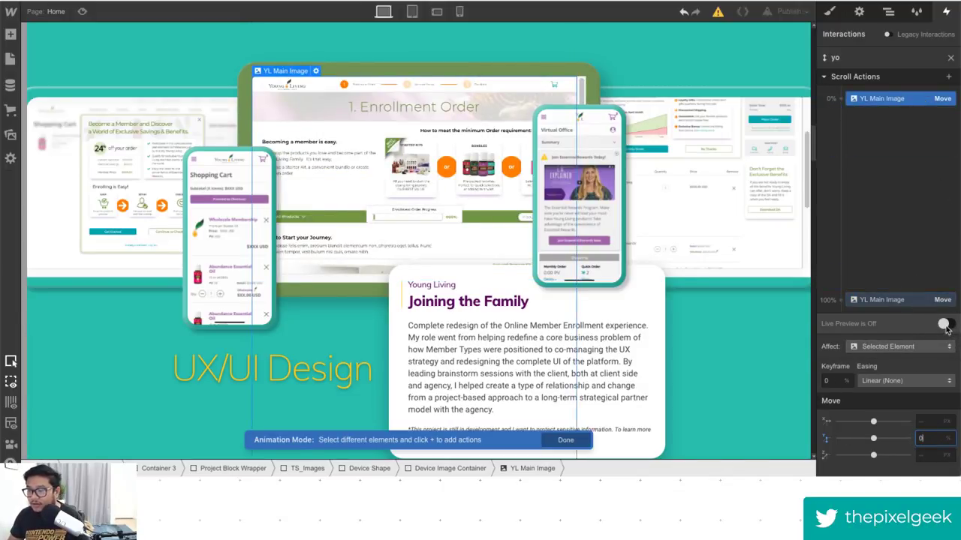
Turn on live preview and check how the YL Main Image moves as the page scrolls.
{"action": "left_click", "coordinate": [945, 328]}
{"action": "left_click_drag", "start_coordinate": [810, 171], "coordinate": [818, 138]}
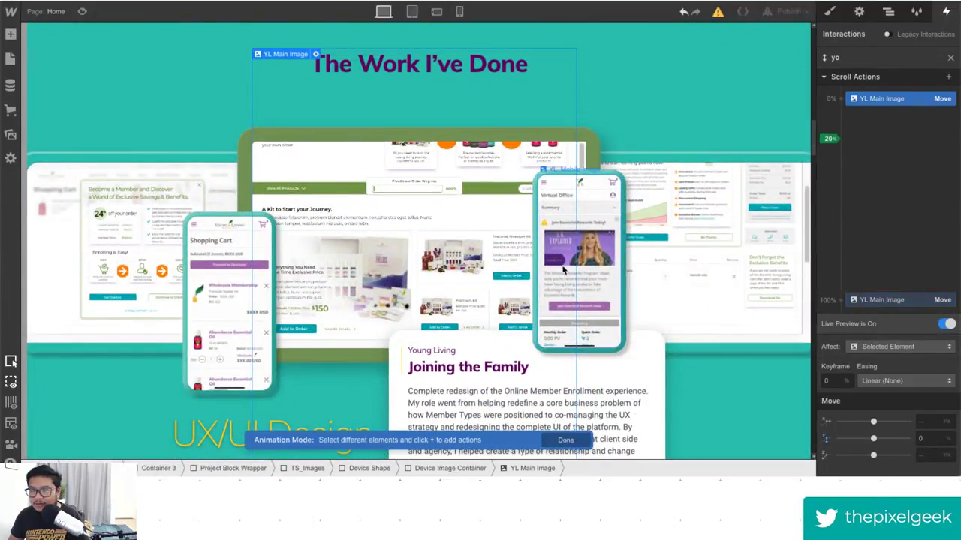
{"action": "scroll", "coordinate": [689, 383], "scroll_direction": "down", "scroll_amount": 4}
{"action": "scroll", "coordinate": [689, 385], "scroll_direction": "down", "scroll_amount": 3}
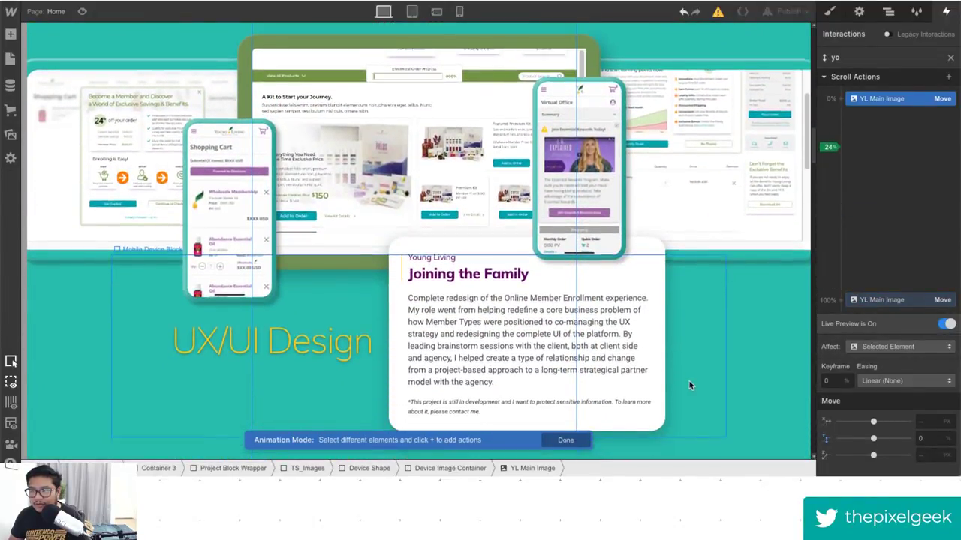
Move the YL Main Image's ending keyframe from the end of the scroll timeline to 24%.
{"action": "left_click", "coordinate": [877, 299]}
{"action": "left_click_drag", "start_coordinate": [877, 300], "coordinate": [868, 157]}
{"action": "left_click", "coordinate": [944, 324]}
Move the YL Main Image's starting keyframe to 15% and preview the scroll animation.
{"action": "scroll", "coordinate": [786, 394], "scroll_direction": "up", "scroll_amount": 5}
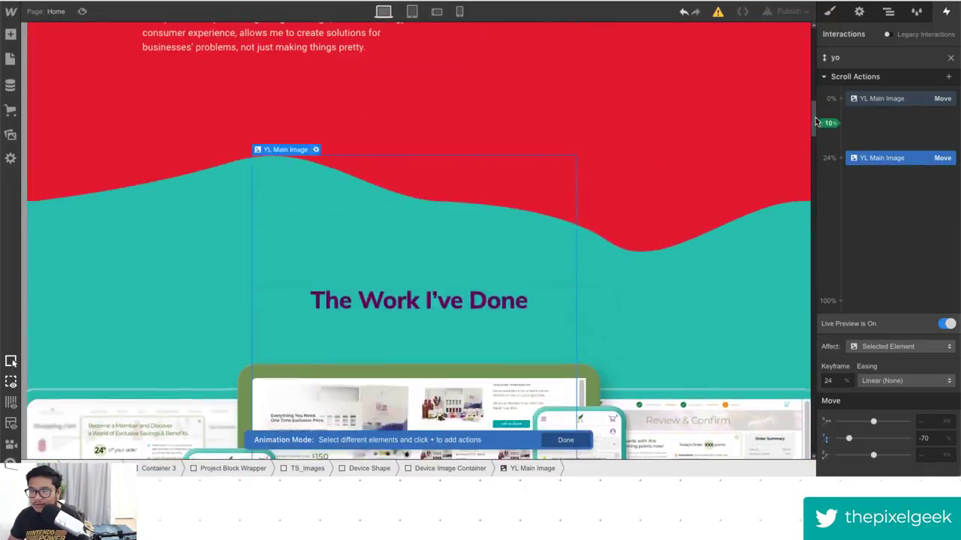
{"action": "left_click_drag", "start_coordinate": [818, 122], "coordinate": [826, 154]}
{"action": "left_click_drag", "start_coordinate": [871, 98], "coordinate": [869, 140]}
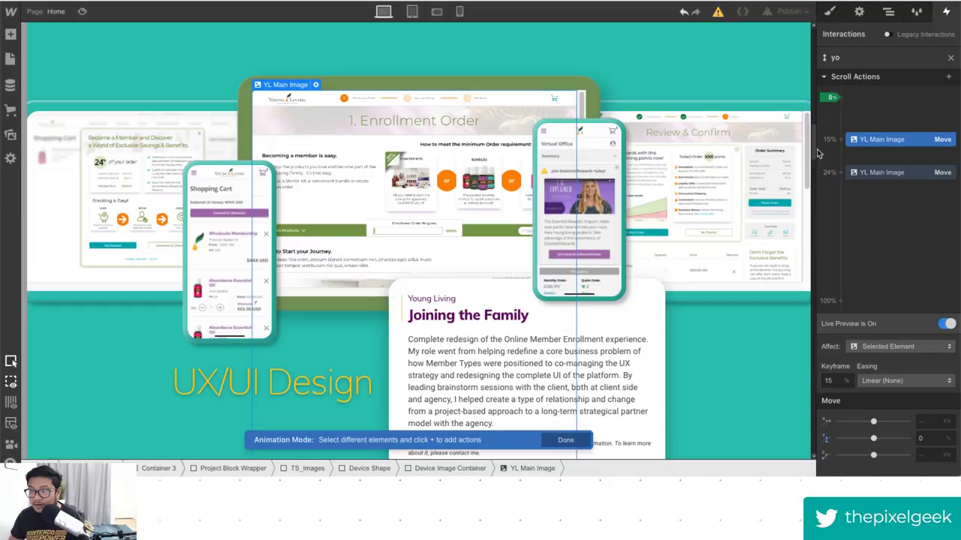
{"action": "left_click_drag", "start_coordinate": [821, 133], "coordinate": [806, 94]}
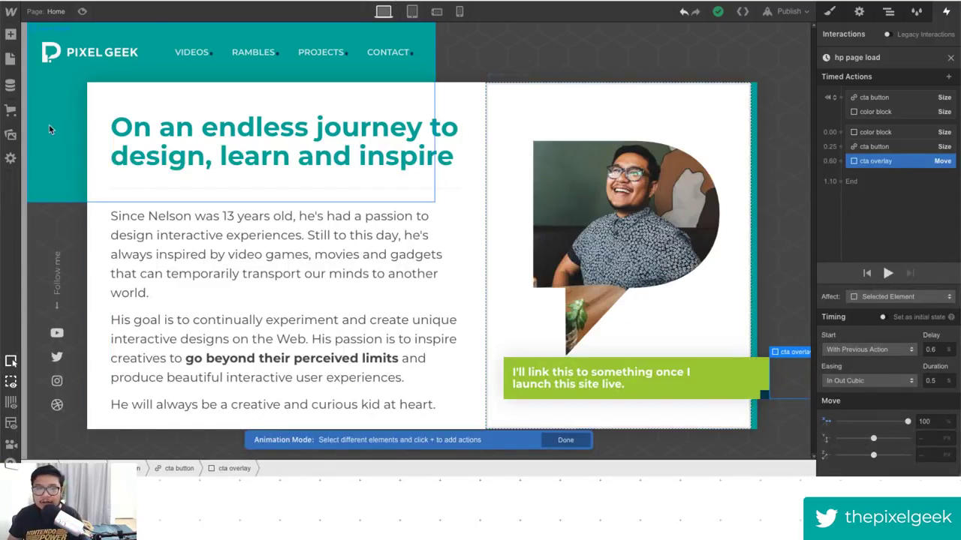
Play the hp page load animation and locate the nav symbol in the page's element hierarchy.
{"action": "left_click", "coordinate": [875, 131]}
{"action": "left_click", "coordinate": [888, 273]}
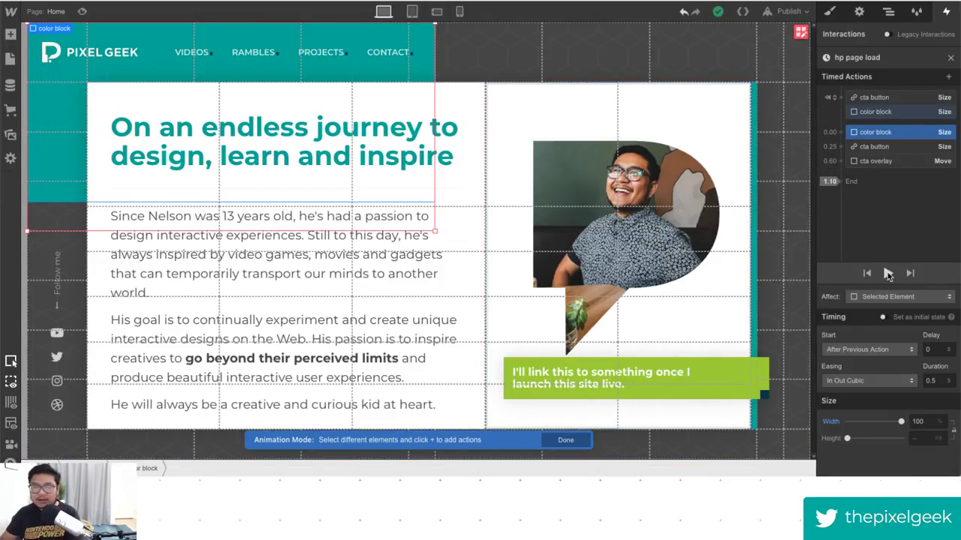
{"action": "left_click", "coordinate": [301, 64]}
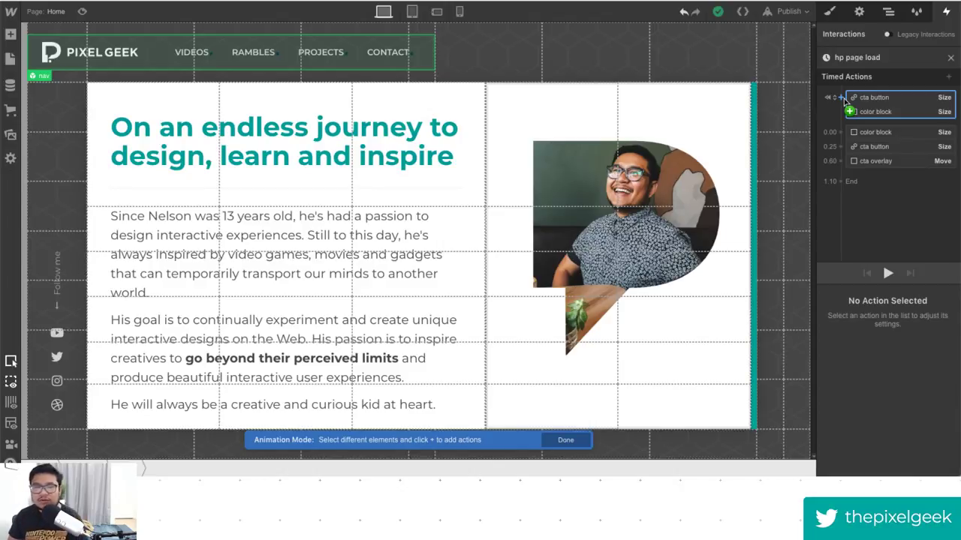
{"action": "left_click", "coordinate": [886, 11]}
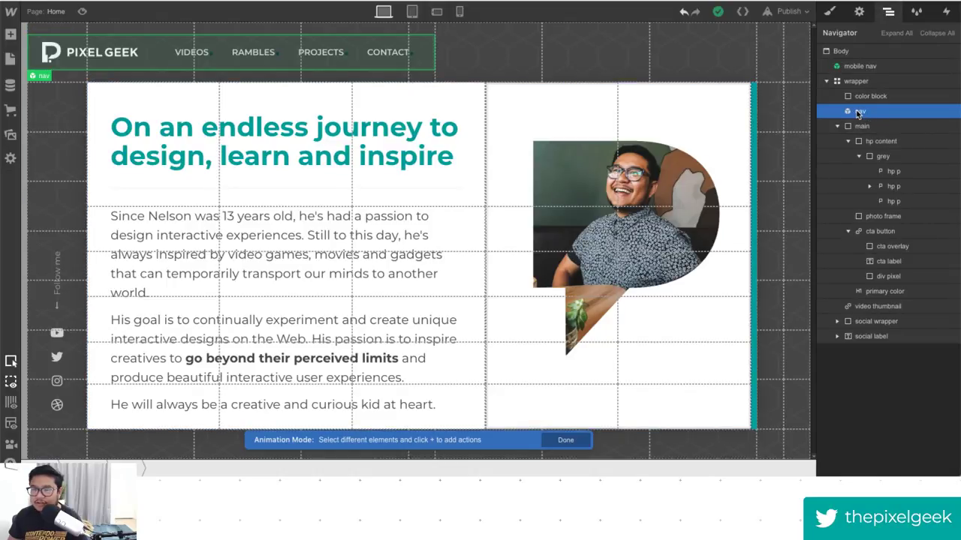
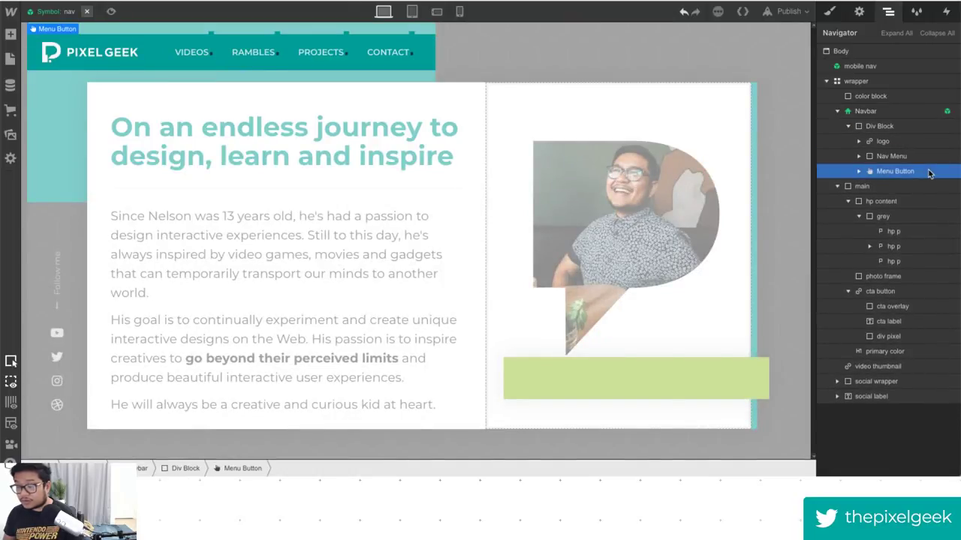
Set the width of the Div Block inside the Navbar to 52 VW and leave the nav symbol.
{"action": "left_click", "coordinate": [884, 126]}
{"action": "left_click", "coordinate": [831, 11]}
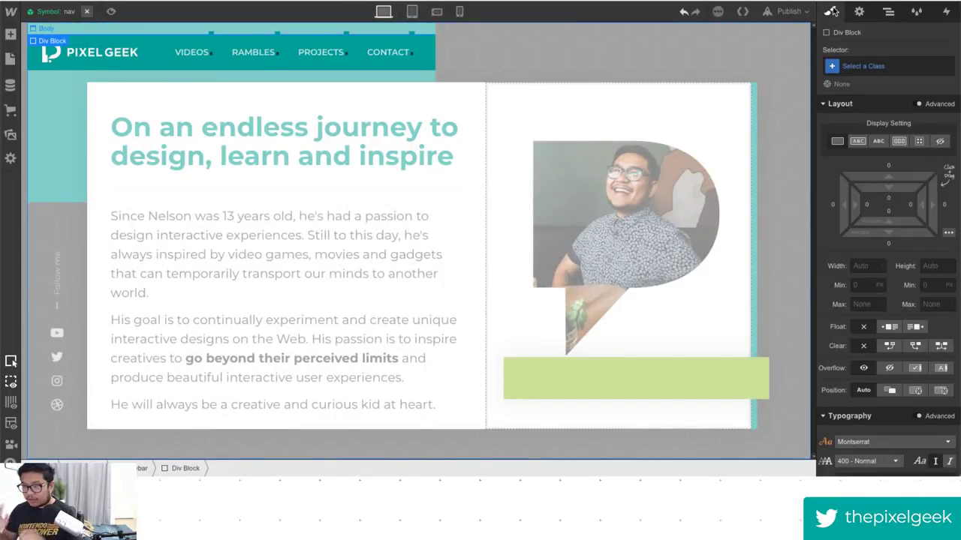
{"action": "left_click", "coordinate": [859, 268]}
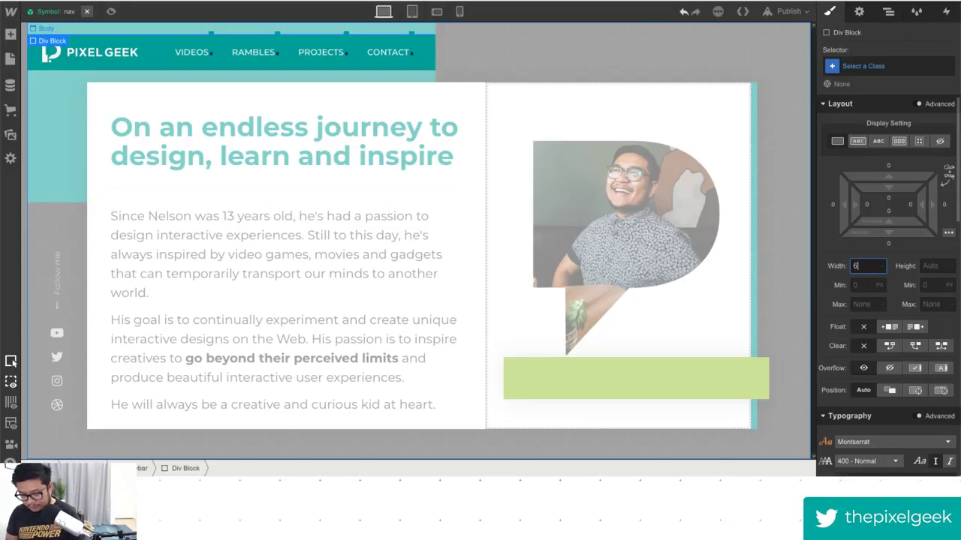
{"action": "type", "text": "30vw"}
{"action": "key", "text": "Return"}
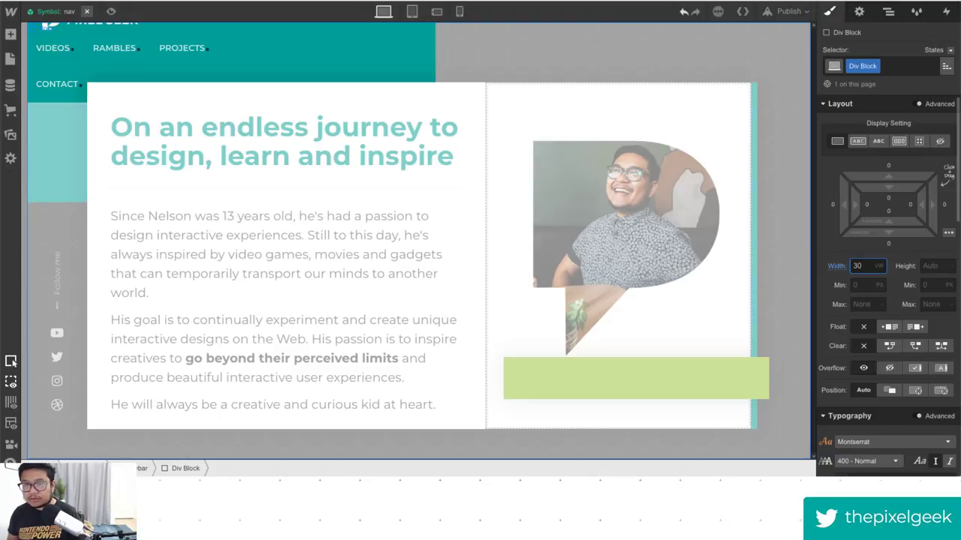
{"action": "key", "text": "BackSpace"}
{"action": "key", "text": "BackSpace"}
{"action": "type", "text": "50"}
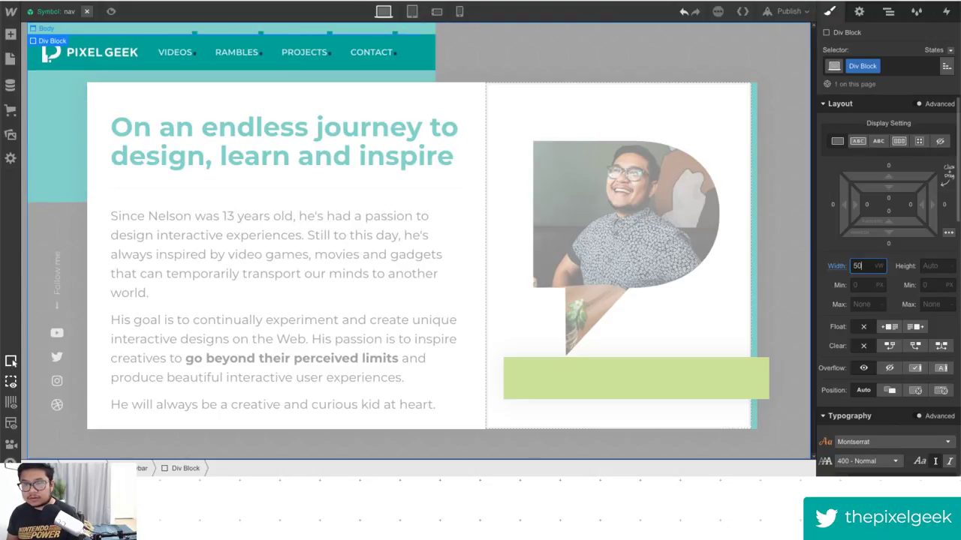
{"action": "key", "text": "Up"}
{"action": "key", "text": "Up"}
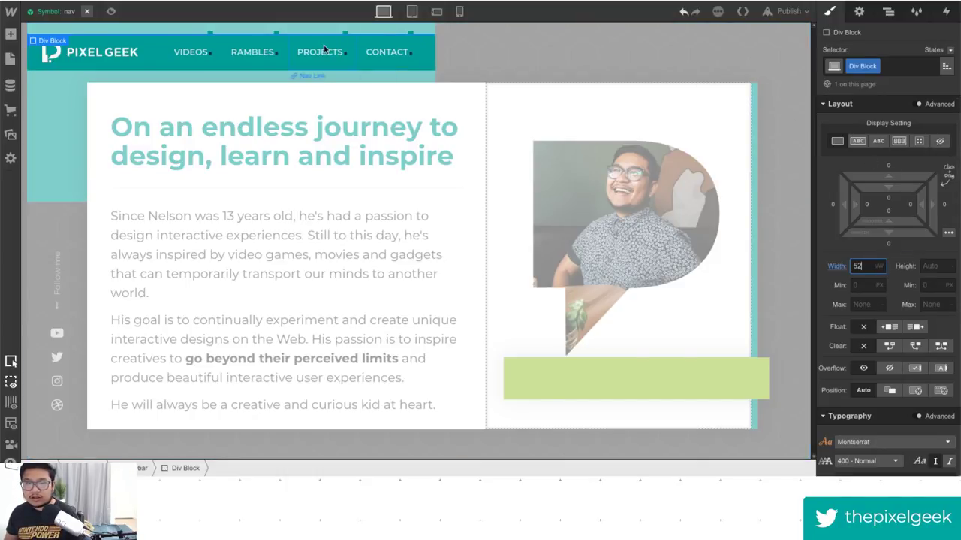
{"action": "left_click", "coordinate": [163, 30]}
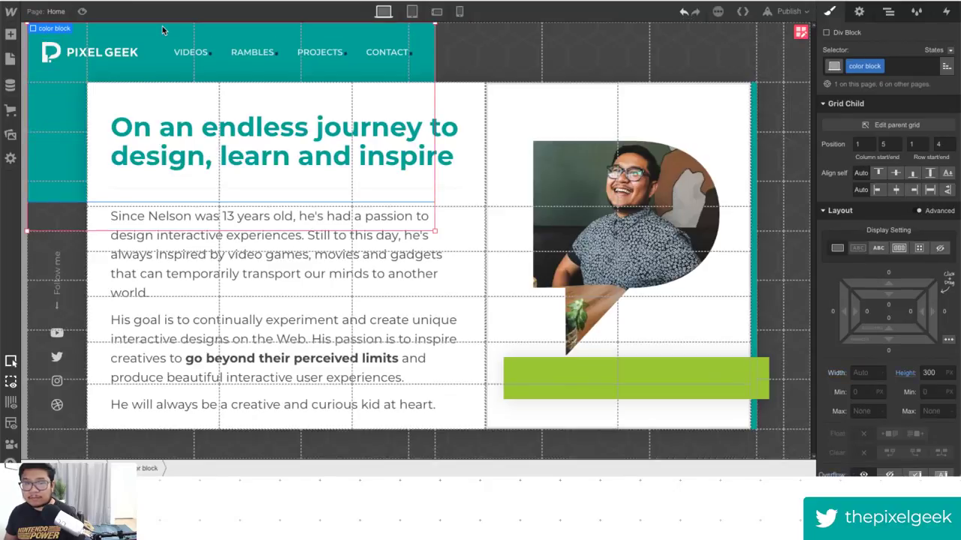
Reopen the nav symbol for editing and show the Navbar's style settings.
{"action": "left_click", "coordinate": [888, 11]}
{"action": "key", "text": "Return"}
{"action": "left_click", "coordinate": [829, 11]}
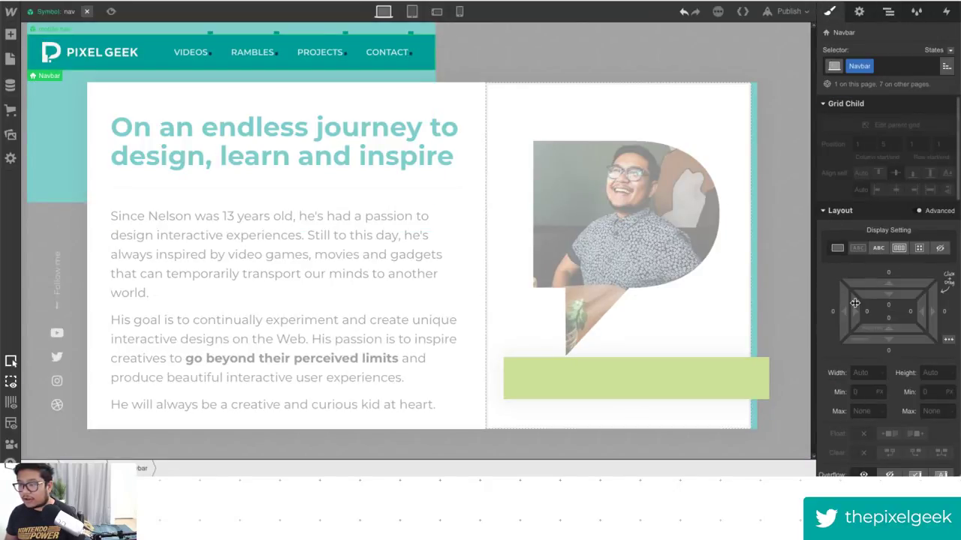
Try a 0% width with hidden overflow on the Navbar, and test changing that width.
{"action": "left_click", "coordinate": [864, 373]}
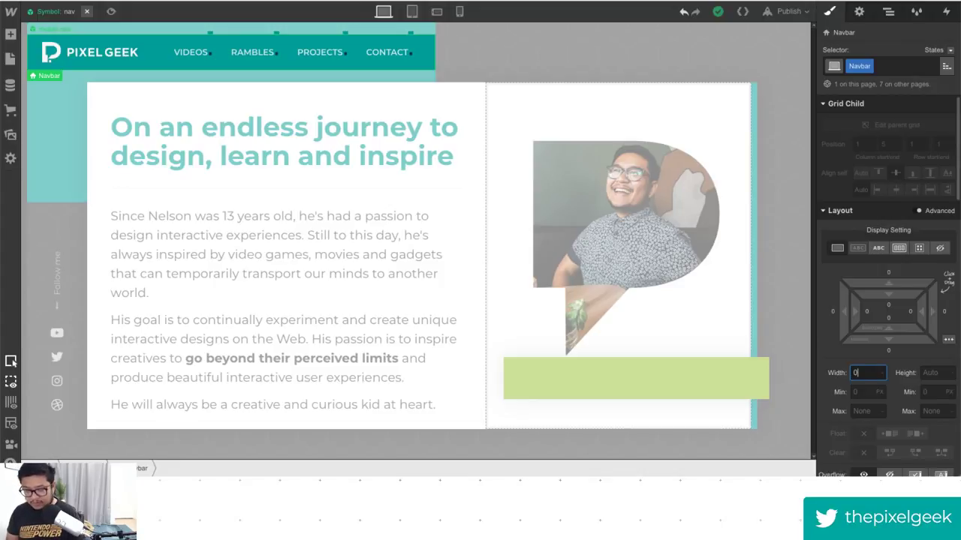
{"action": "type", "text": "0%"}
{"action": "key", "text": "BackSpace"}
{"action": "scroll", "coordinate": [865, 373], "scroll_direction": "down", "scroll_amount": 3}
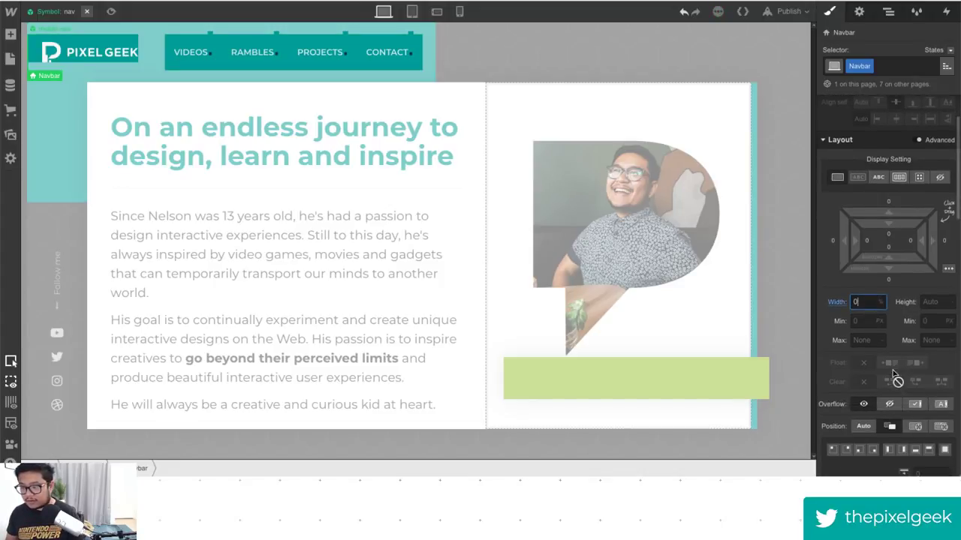
{"action": "left_click", "coordinate": [891, 389]}
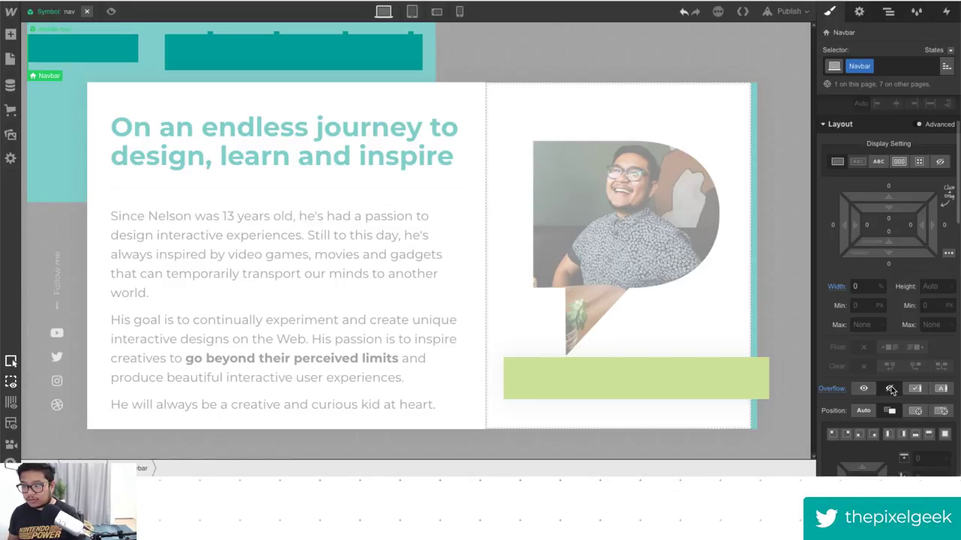
{"action": "left_click", "coordinate": [863, 285]}
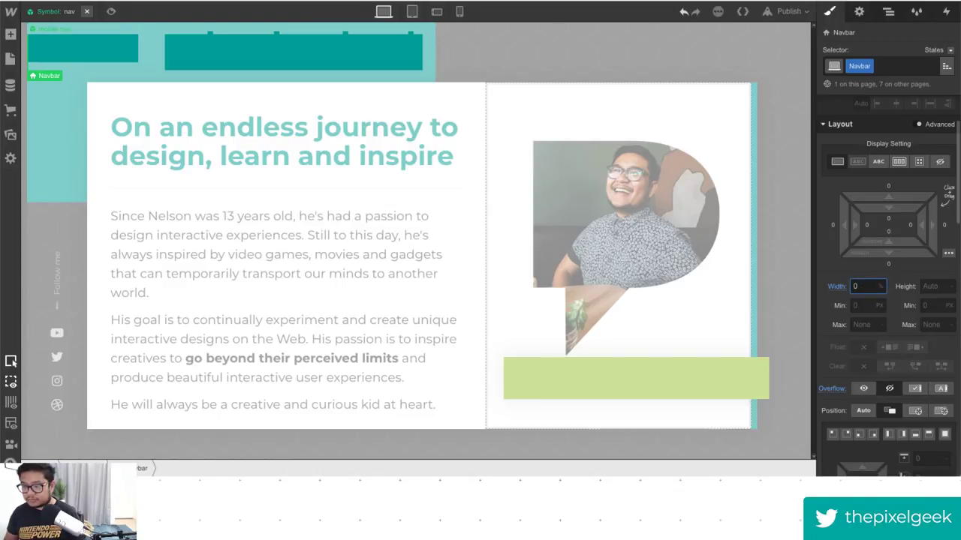
{"action": "type", "text": "126"}
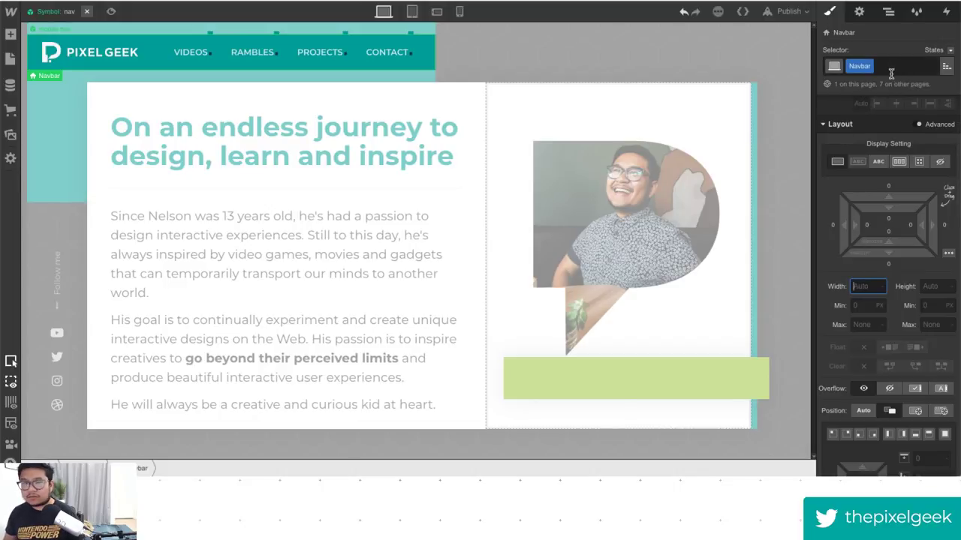
Rename the class of the Div Block inside the Navbar to "nav holder".
{"action": "left_click", "coordinate": [888, 12]}
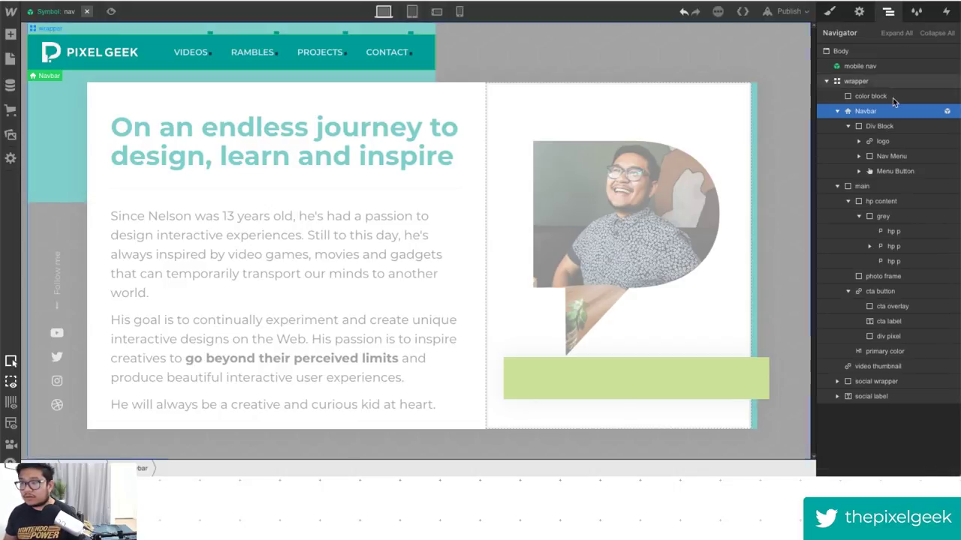
{"action": "left_click", "coordinate": [830, 11]}
{"action": "double_click", "coordinate": [862, 66]}
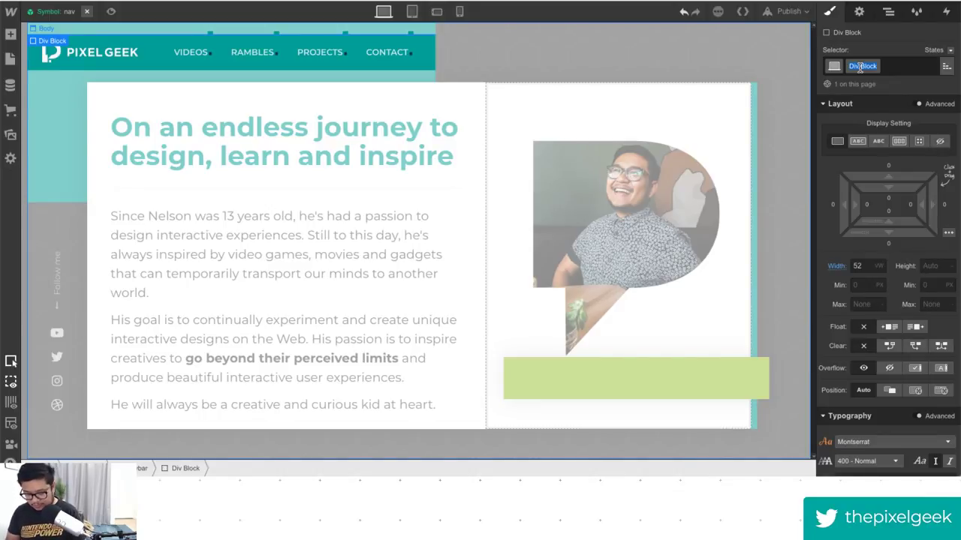
{"action": "type", "text": "nav hodler"}
{"action": "key", "text": "Return"}
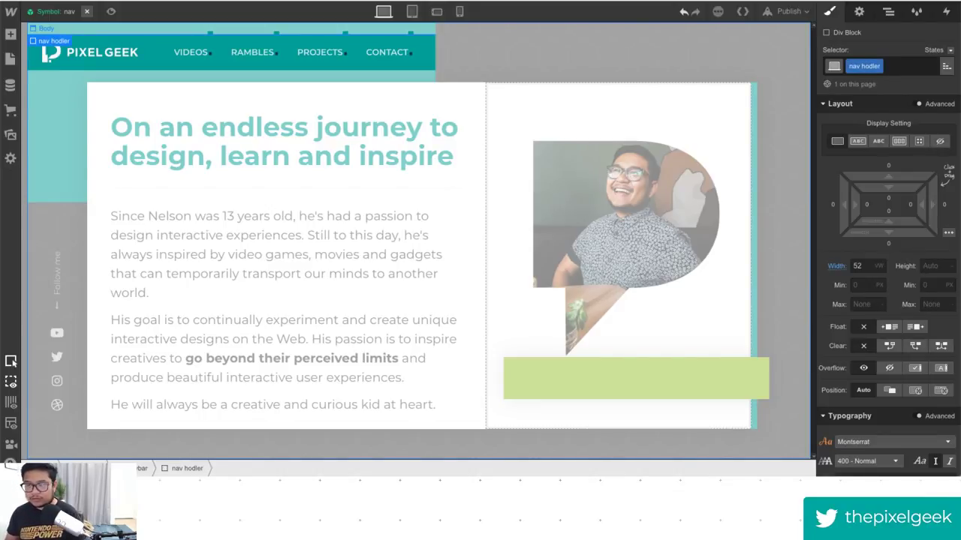
{"action": "double_click", "coordinate": [869, 66]}
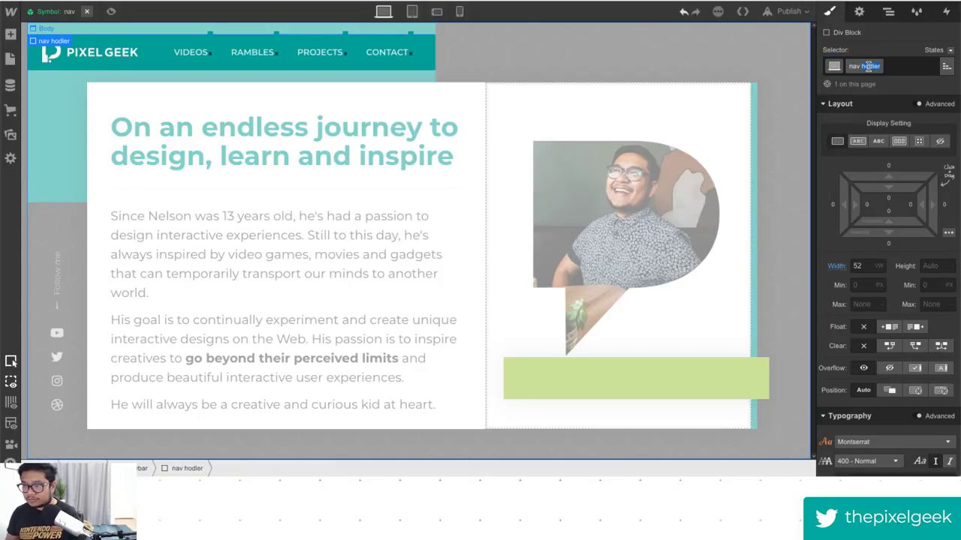
{"action": "type", "text": "holder"}
{"action": "key", "text": "Return"}
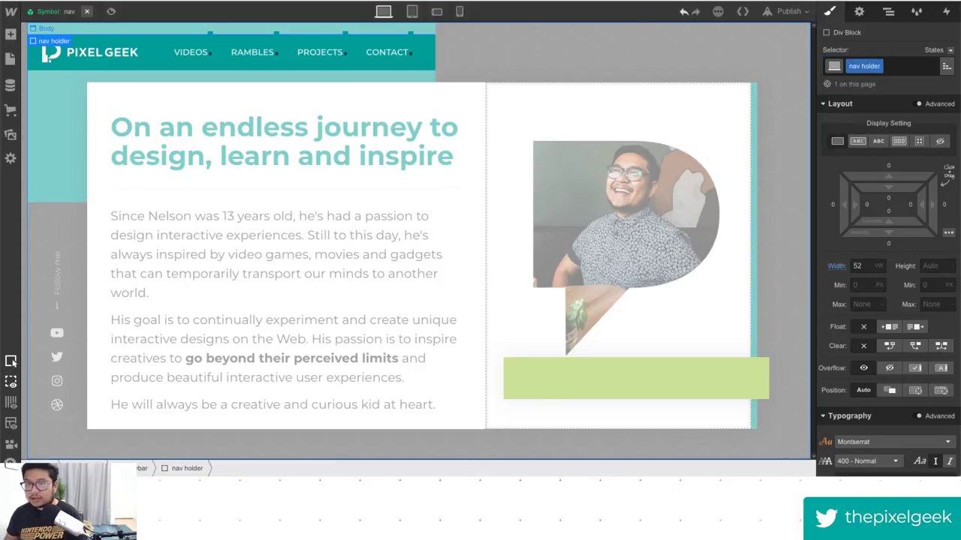
Select the Navbar and open the hp page load animation from the Page Load trigger.
{"action": "left_click", "coordinate": [888, 11]}
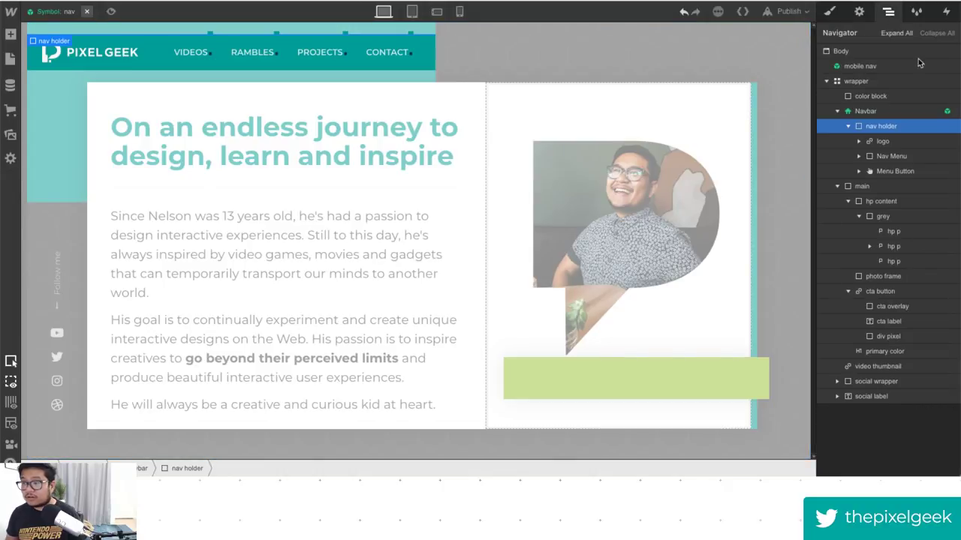
{"action": "left_click", "coordinate": [871, 111]}
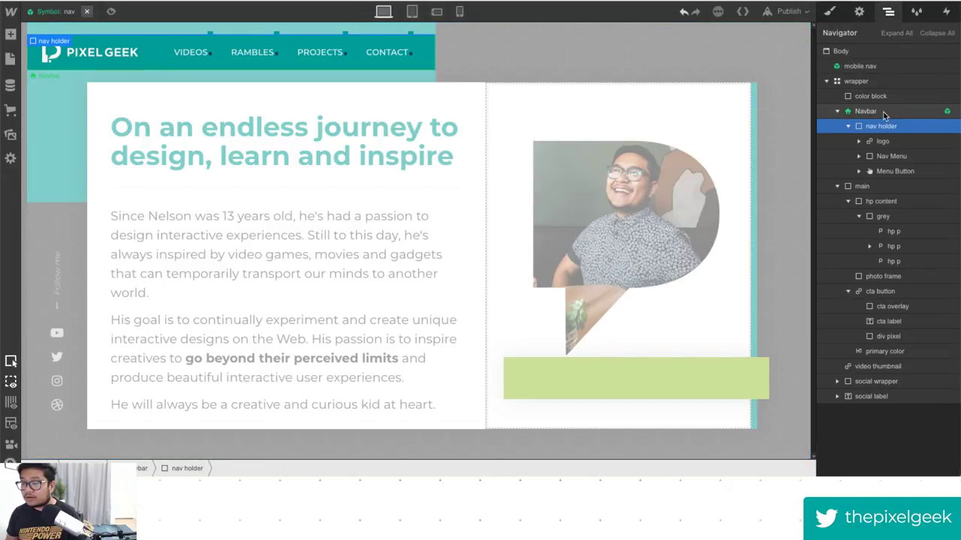
{"action": "left_click", "coordinate": [946, 11]}
{"action": "left_click", "coordinate": [858, 217]}
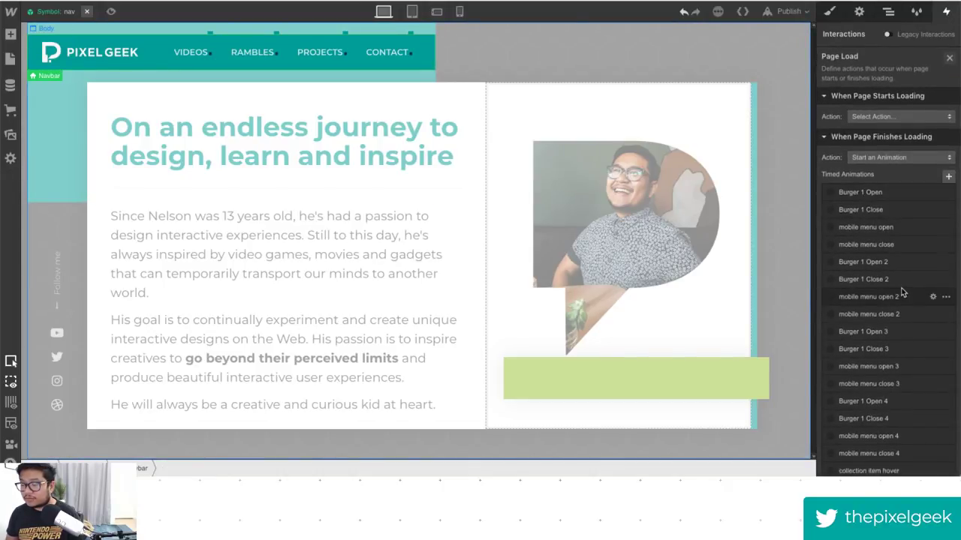
{"action": "scroll", "coordinate": [901, 294], "scroll_direction": "down", "scroll_amount": 5}
{"action": "left_click", "coordinate": [869, 375]}
{"action": "left_click", "coordinate": [871, 379]}
Select the Navbar's initial-state size action and play the hp page load animation.
{"action": "left_click", "coordinate": [875, 112]}
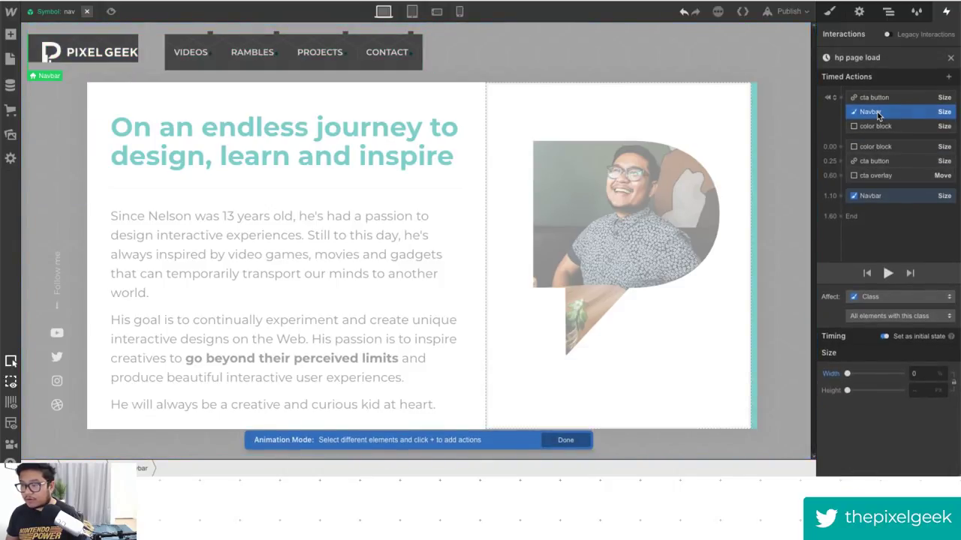
{"action": "left_click", "coordinate": [887, 274]}
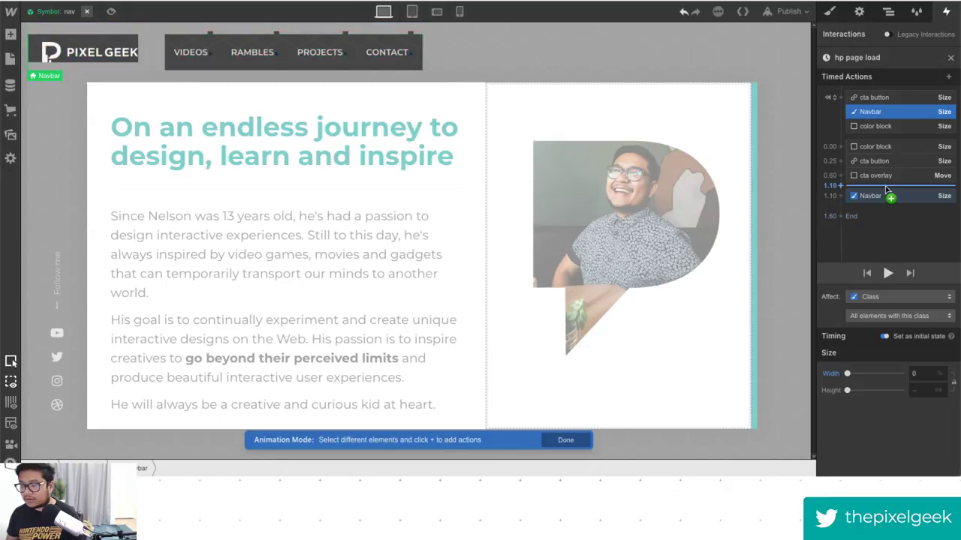
Exit editing of the nav symbol and preview the home page to check its load animation.
{"action": "left_click", "coordinate": [88, 13]}
{"action": "left_click", "coordinate": [82, 12]}
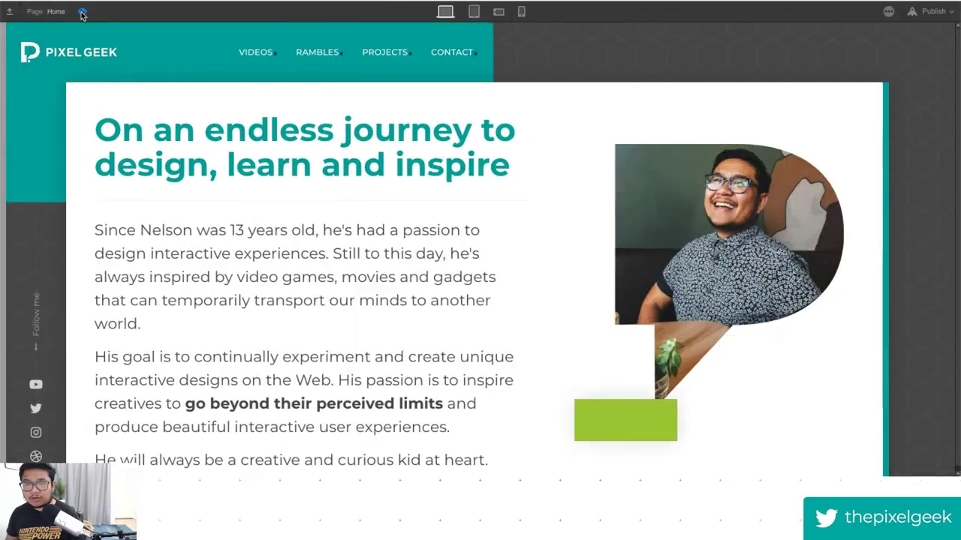
{"action": "left_click", "coordinate": [82, 13]}
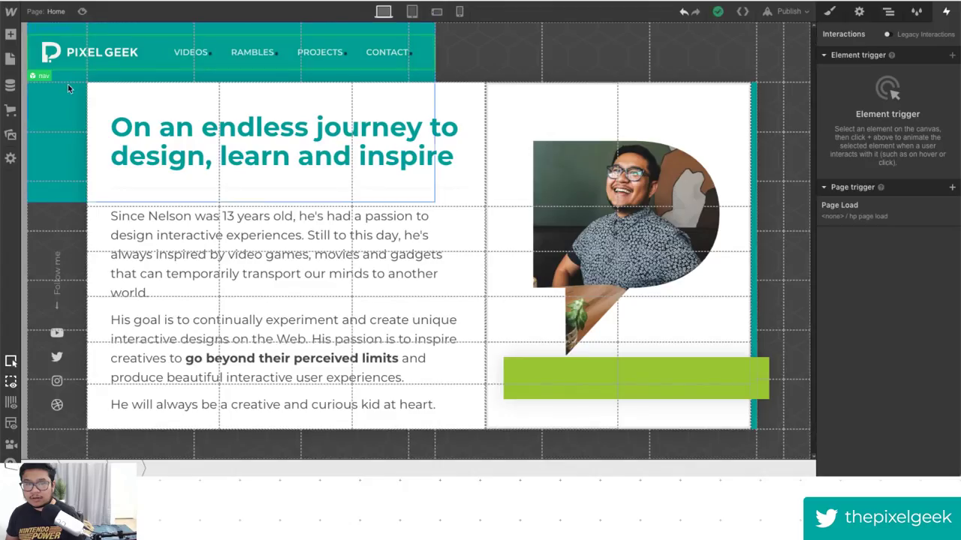
Reopen the hp page load animation from the Page Load trigger and inspect both Navbar size actions.
{"action": "left_click", "coordinate": [885, 216]}
{"action": "scroll", "coordinate": [885, 230], "scroll_direction": "down", "scroll_amount": 5}
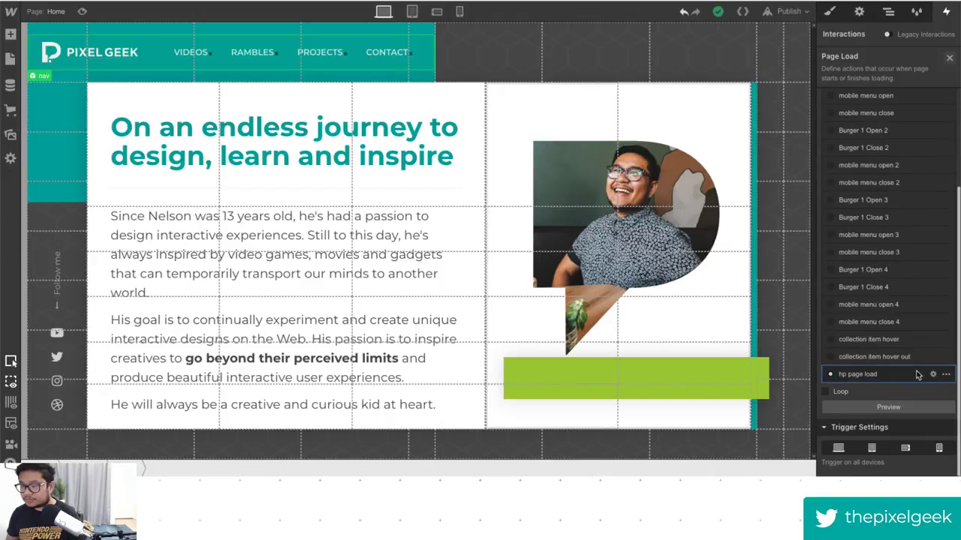
{"action": "left_click", "coordinate": [870, 372]}
{"action": "left_click", "coordinate": [876, 114]}
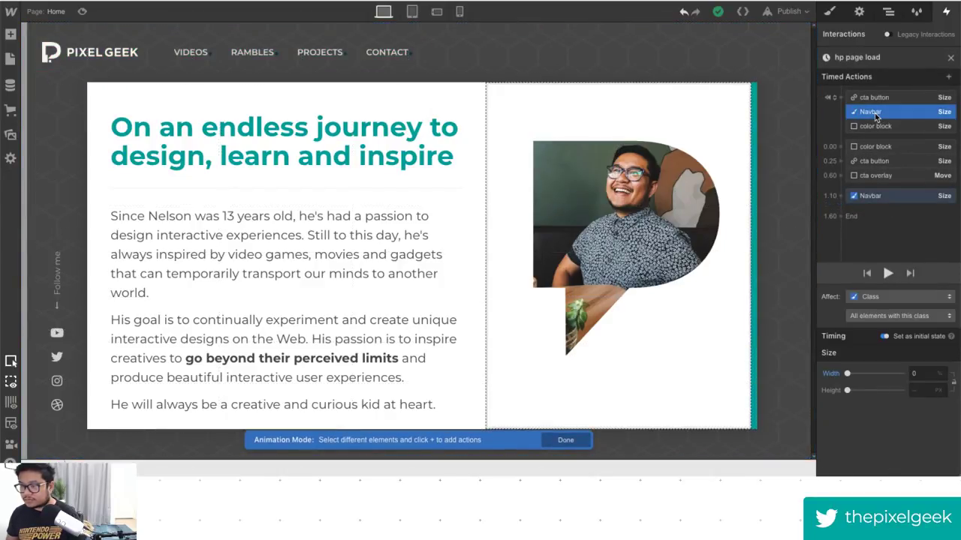
{"action": "left_click", "coordinate": [877, 196]}
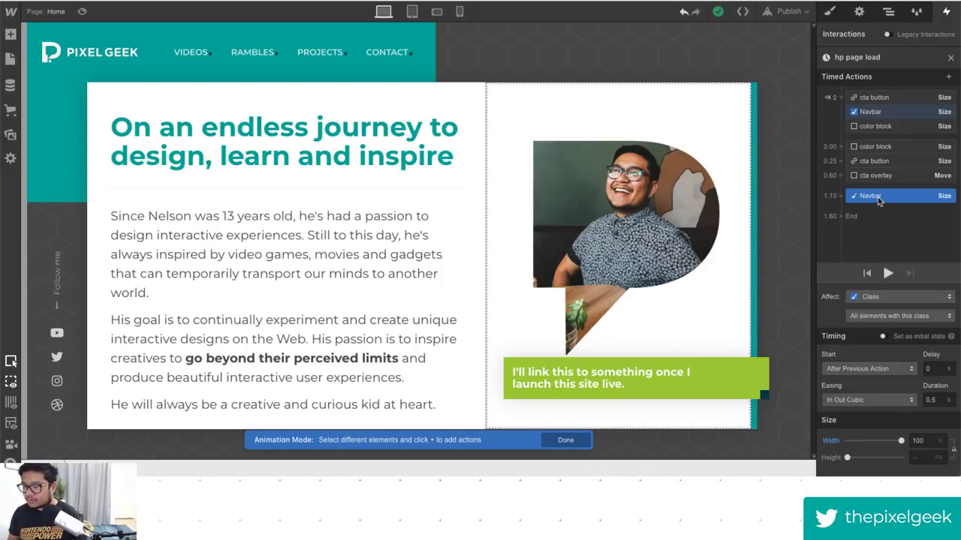
Select the nav symbol and delete the Navbar's initial-state size action from the animation.
{"action": "left_click", "coordinate": [888, 11]}
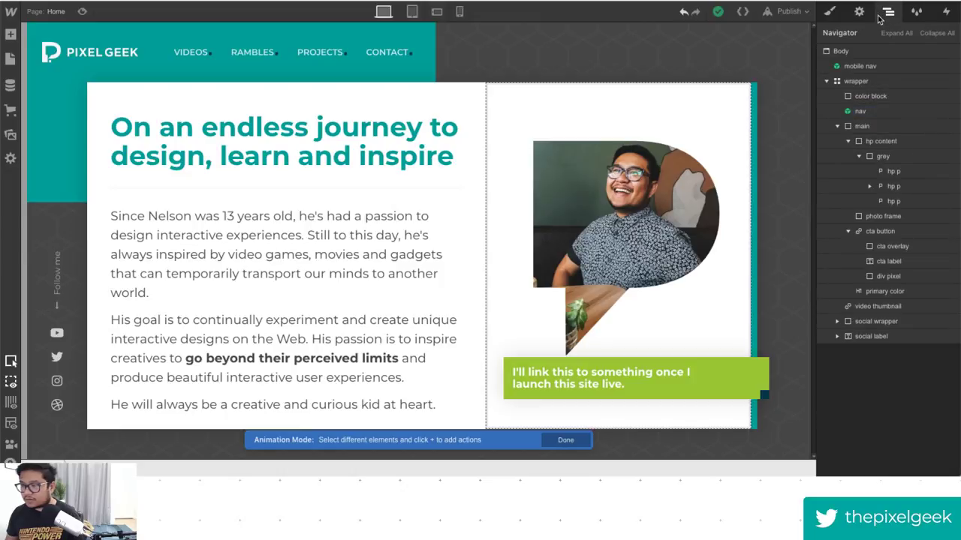
{"action": "left_click", "coordinate": [860, 112]}
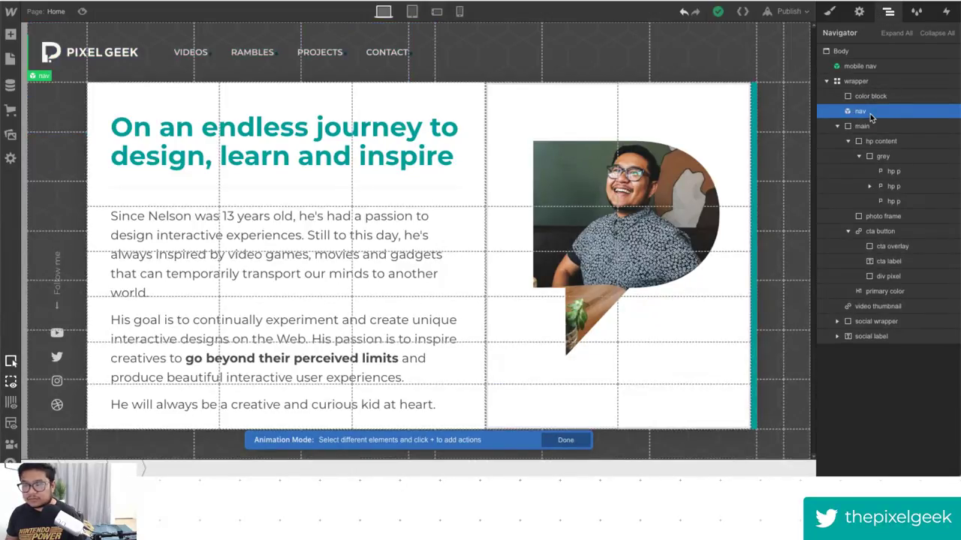
{"action": "left_click", "coordinate": [945, 11]}
{"action": "left_click", "coordinate": [888, 114]}
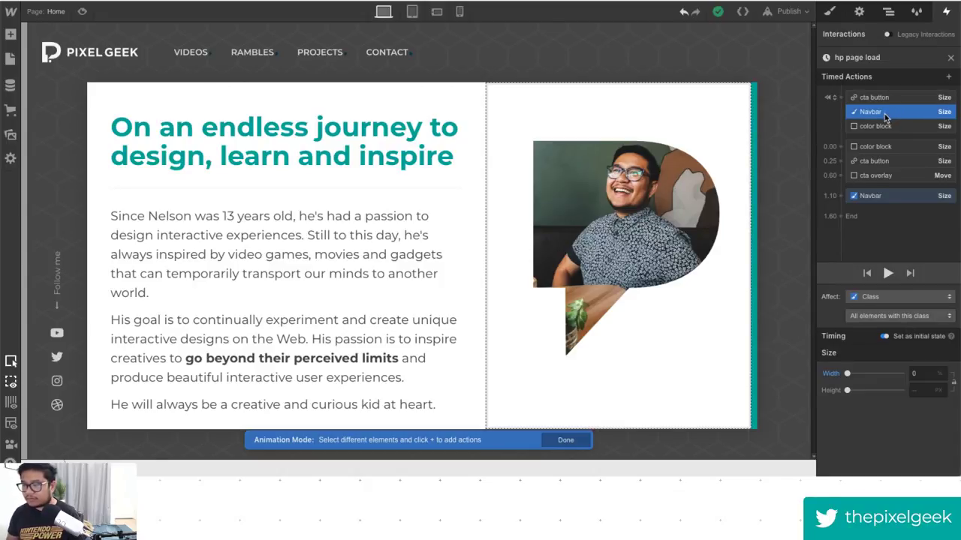
{"action": "key", "text": "Delete"}
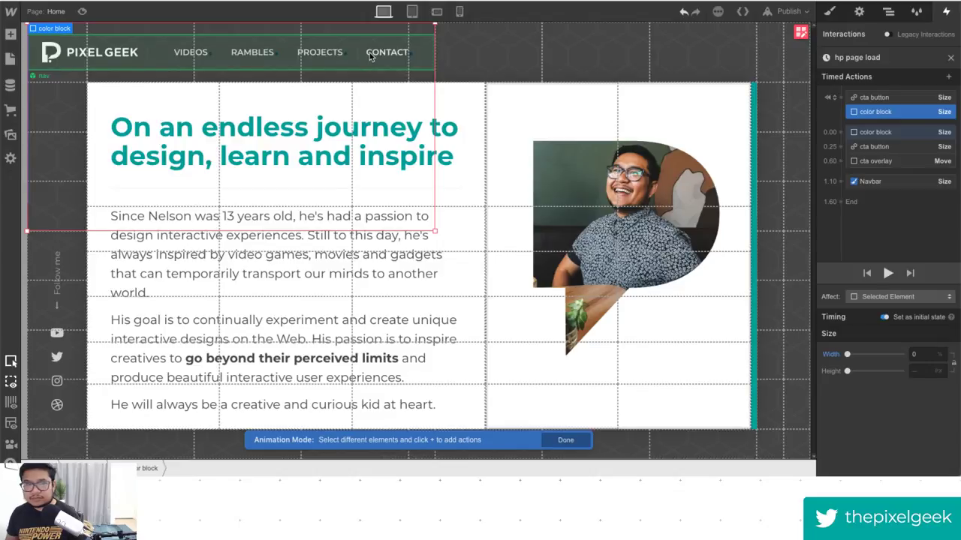
Try an initial-state size action with 0% width on the nav symbol itself.
{"action": "left_click", "coordinate": [711, 197]}
{"action": "left_click", "coordinate": [840, 97]}
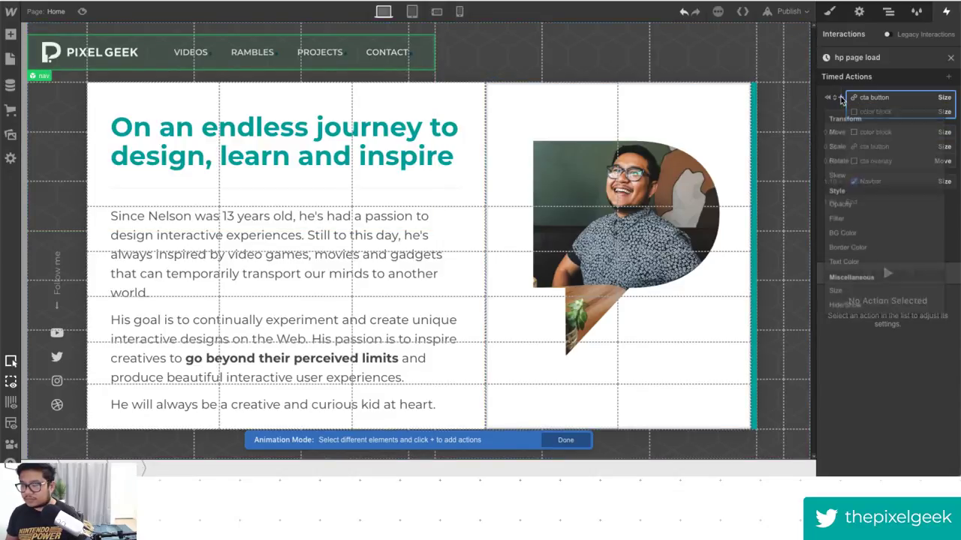
{"action": "left_click", "coordinate": [851, 292]}
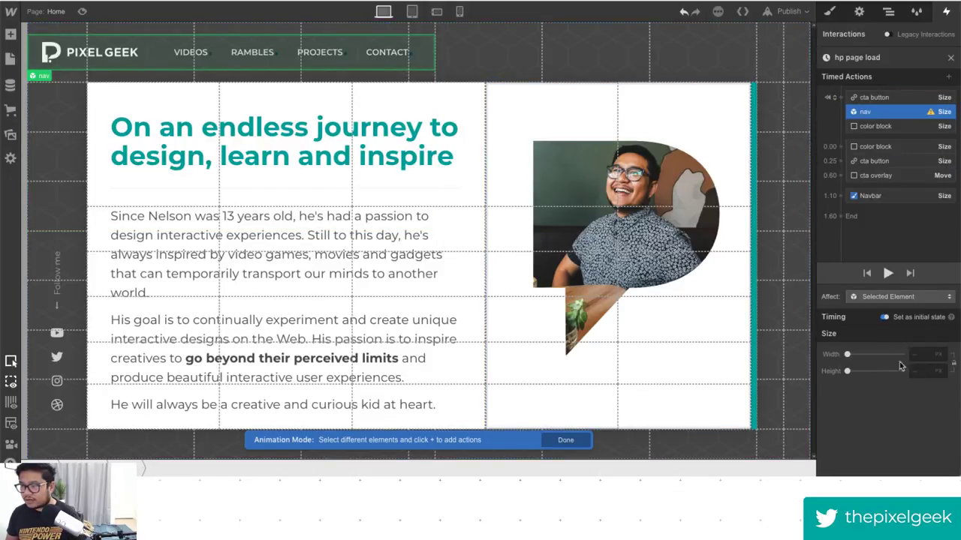
{"action": "left_click", "coordinate": [927, 355]}
{"action": "type", "text": "0"}
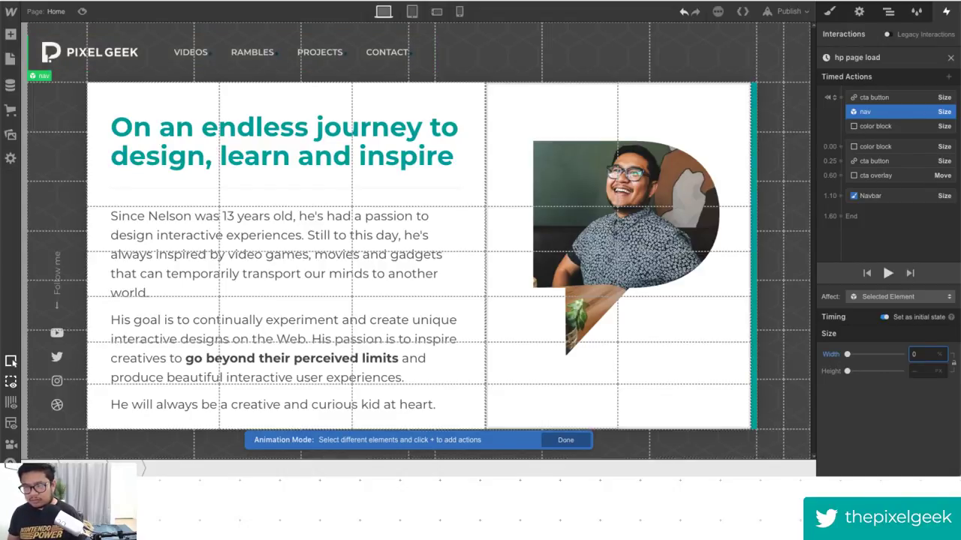
Delete the Navbar size action at 1.10 s and the nav symbol's initial-state size action.
{"action": "left_click", "coordinate": [886, 196]}
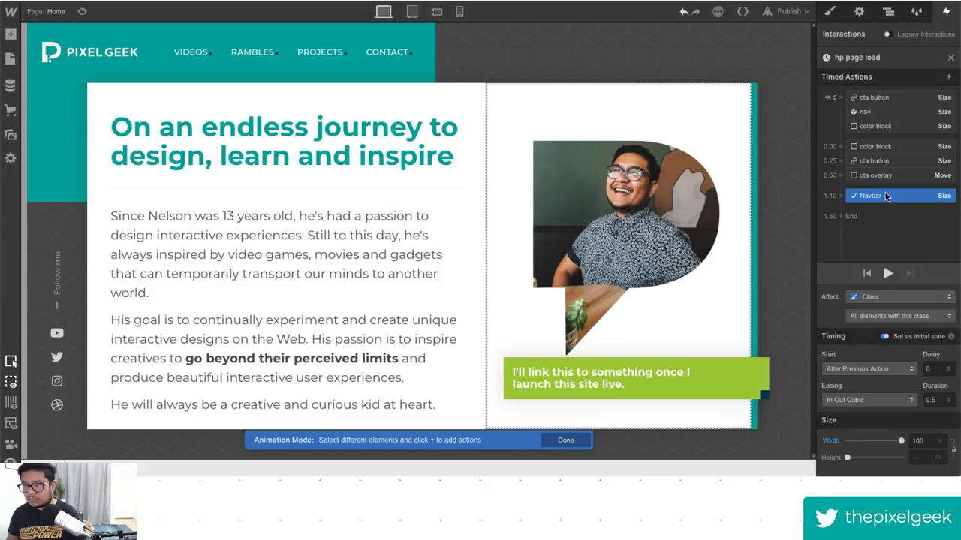
{"action": "key", "text": "Delete"}
{"action": "left_click", "coordinate": [880, 113]}
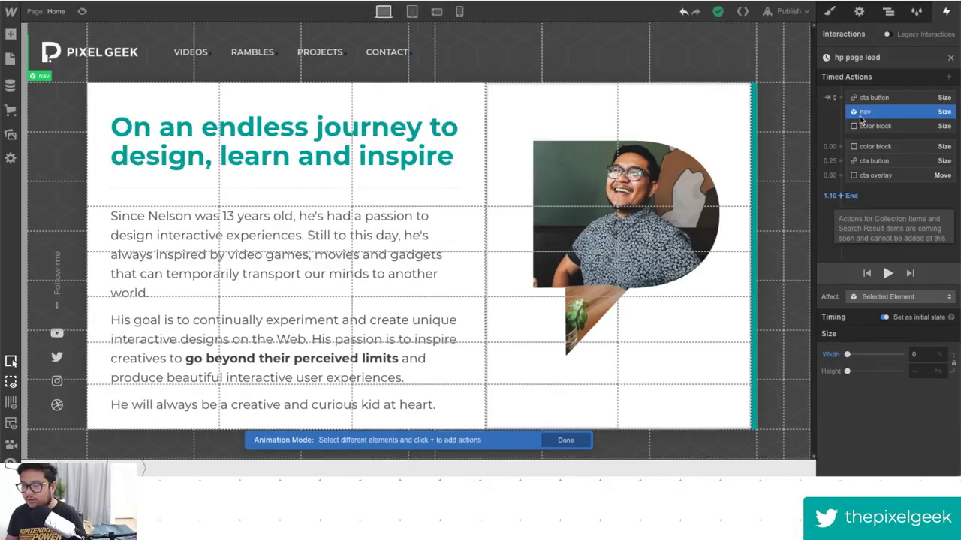
{"action": "key", "text": "Delete"}
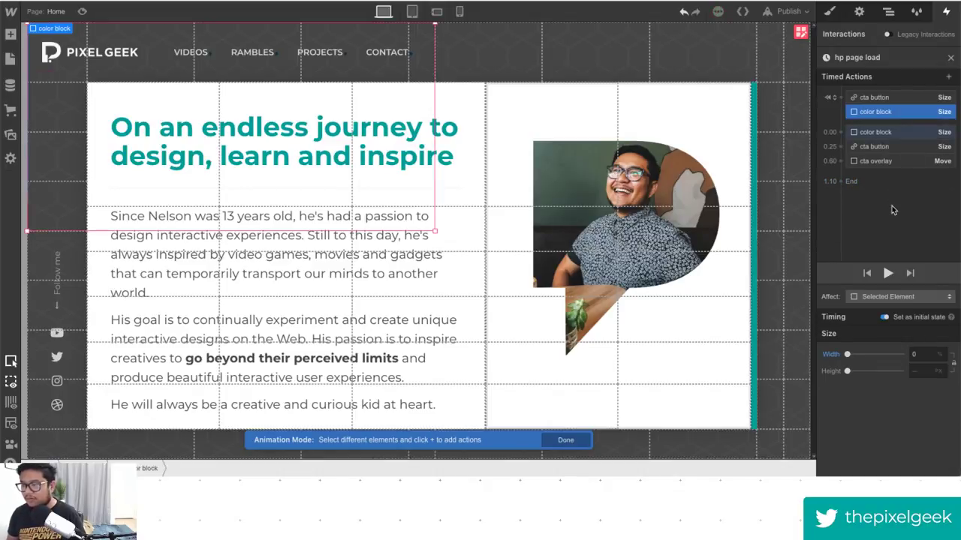
Open the nav symbol for editing with its Navbar element selected.
{"action": "left_click", "coordinate": [888, 12]}
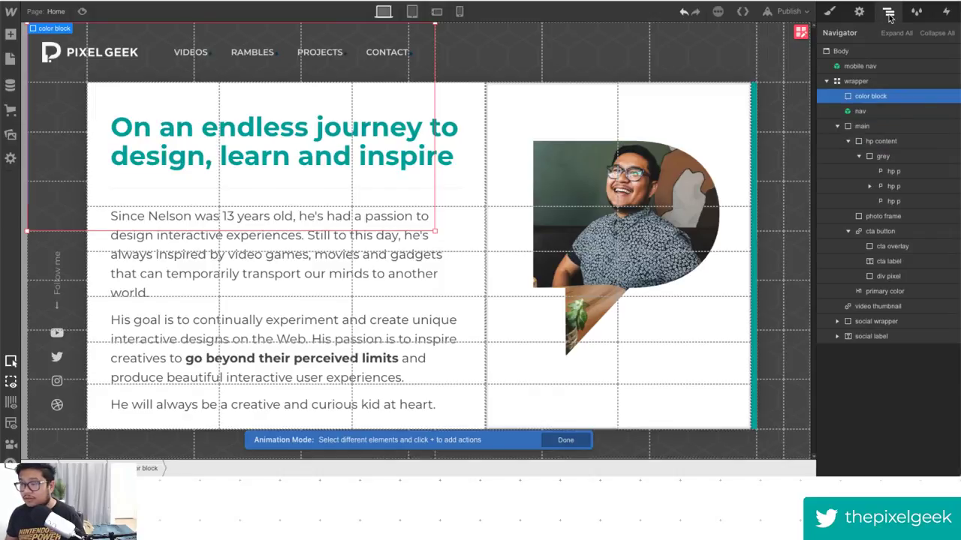
{"action": "left_click", "coordinate": [865, 112]}
{"action": "double_click", "coordinate": [859, 112]}
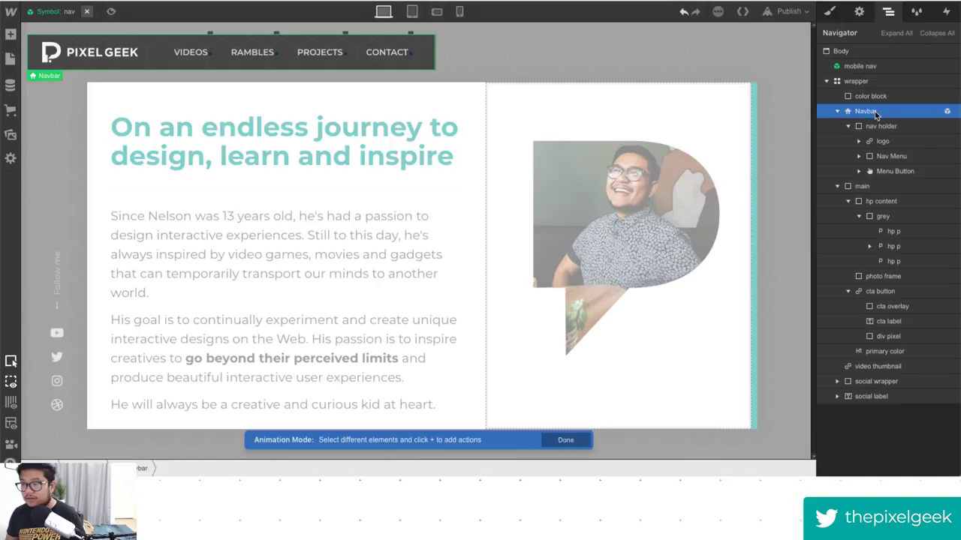
Try a 0% width style on the Navbar and preview the home page with it.
{"action": "key", "text": "s"}
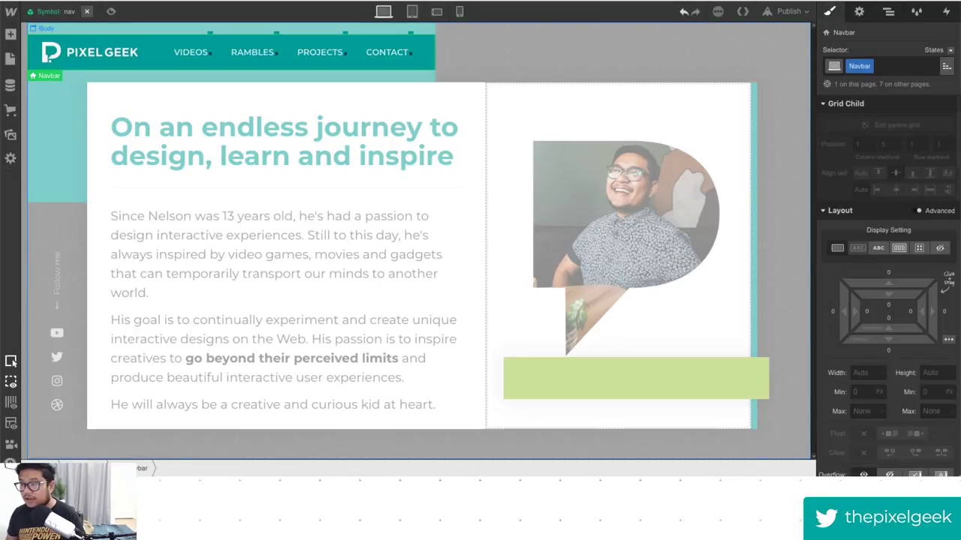
{"action": "left_click", "coordinate": [863, 373]}
{"action": "type", "text": "0"}
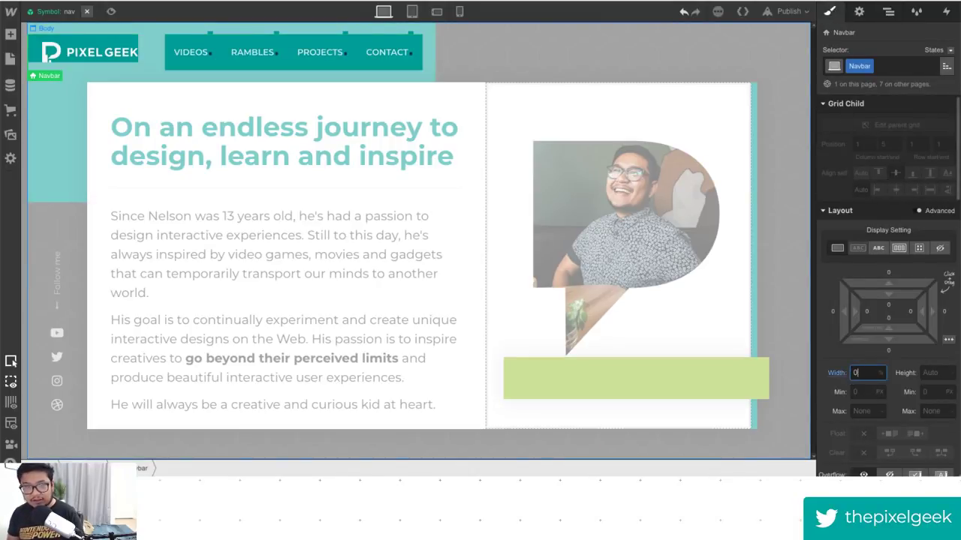
{"action": "left_click", "coordinate": [110, 12]}
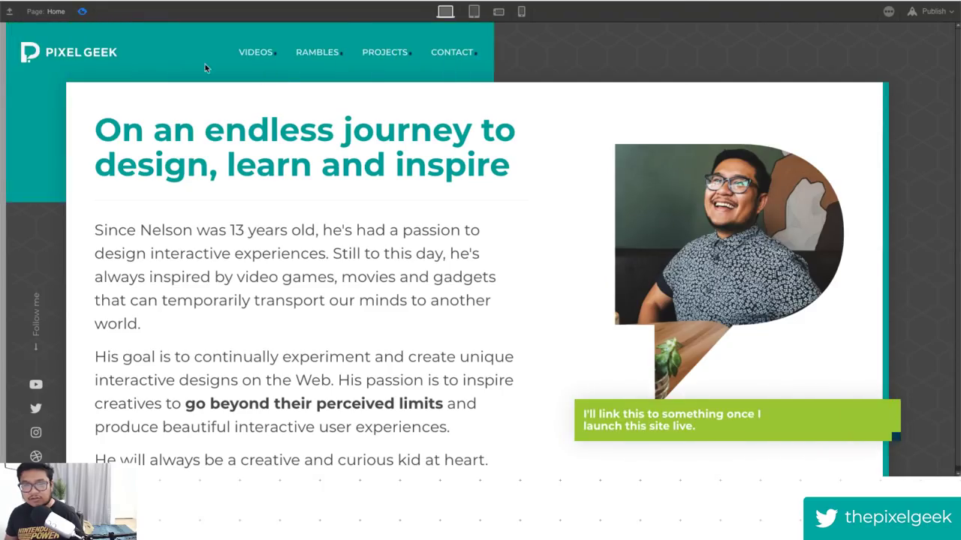
{"action": "key", "text": "ctrl+shift+p"}
{"action": "key", "text": "z"}
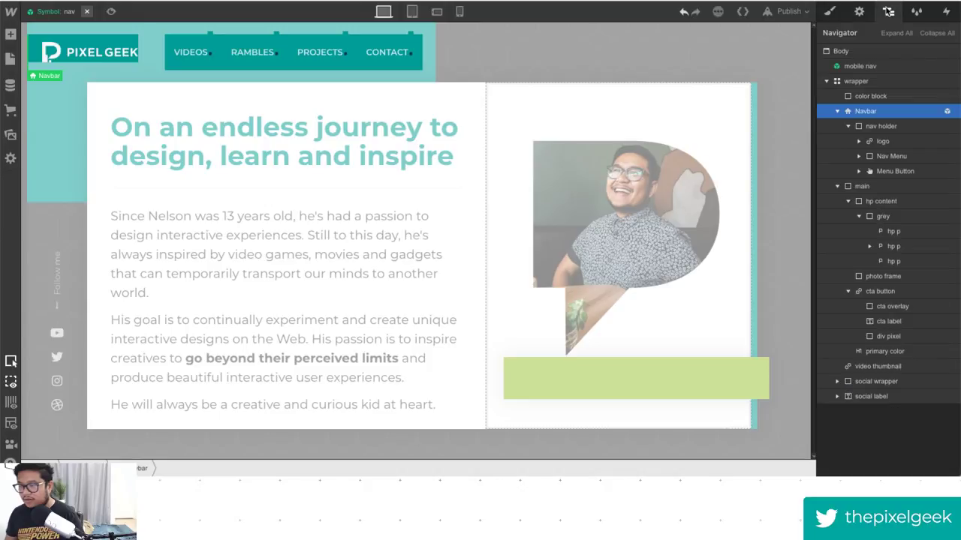
Set the Navbar's overflow to hidden and remove its width style.
{"action": "key", "text": "s"}
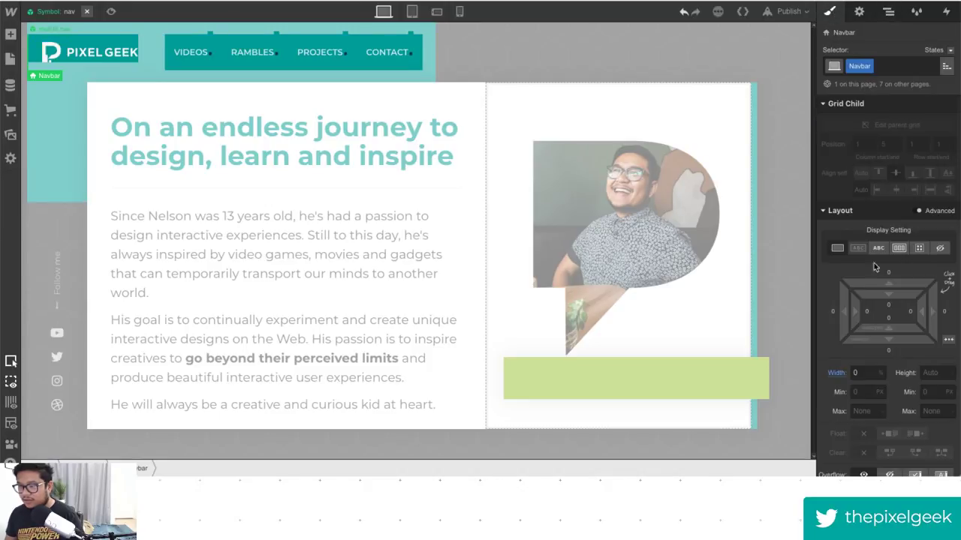
{"action": "scroll", "coordinate": [900, 423], "scroll_direction": "down", "scroll_amount": 1}
{"action": "left_click", "coordinate": [889, 459]}
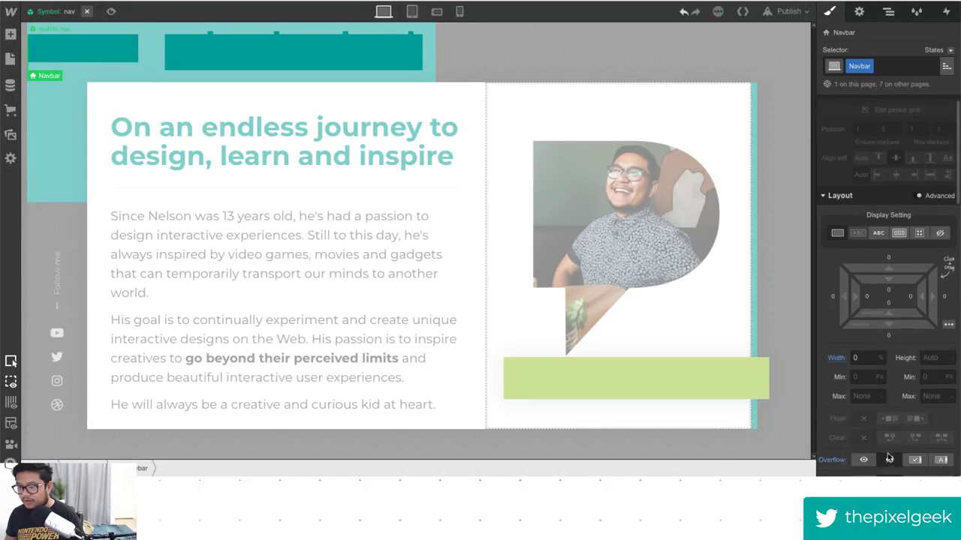
{"action": "left_click", "coordinate": [835, 358]}
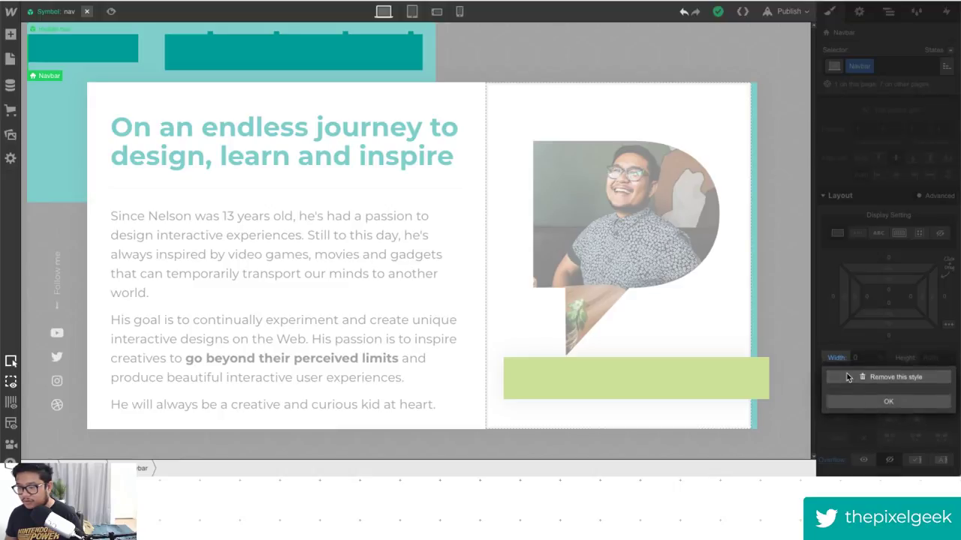
{"action": "left_click", "coordinate": [894, 376]}
{"action": "left_click", "coordinate": [891, 461]}
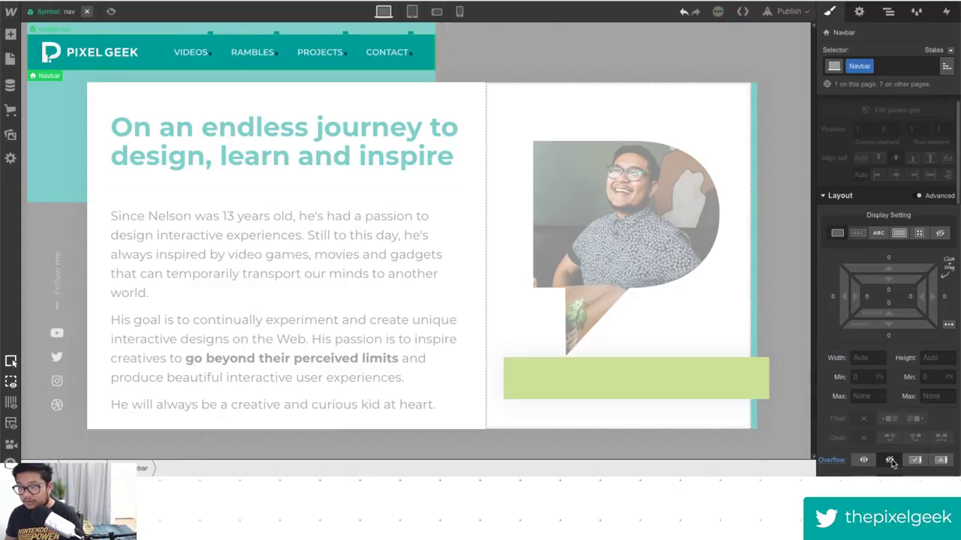
With the Navbar selected, open the hp page load animation from the Page Load trigger.
{"action": "left_click", "coordinate": [946, 12]}
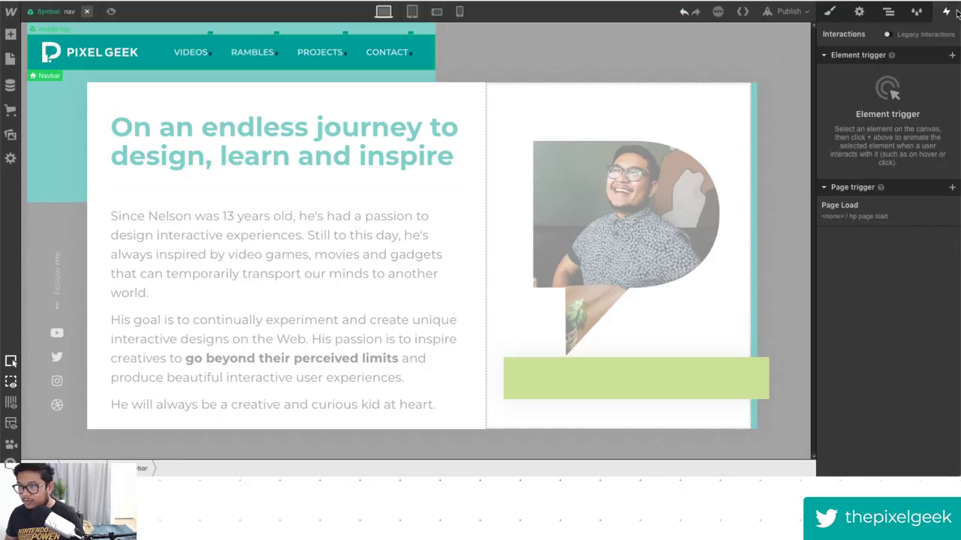
{"action": "left_click", "coordinate": [869, 204]}
{"action": "scroll", "coordinate": [889, 315], "scroll_direction": "down", "scroll_amount": 5}
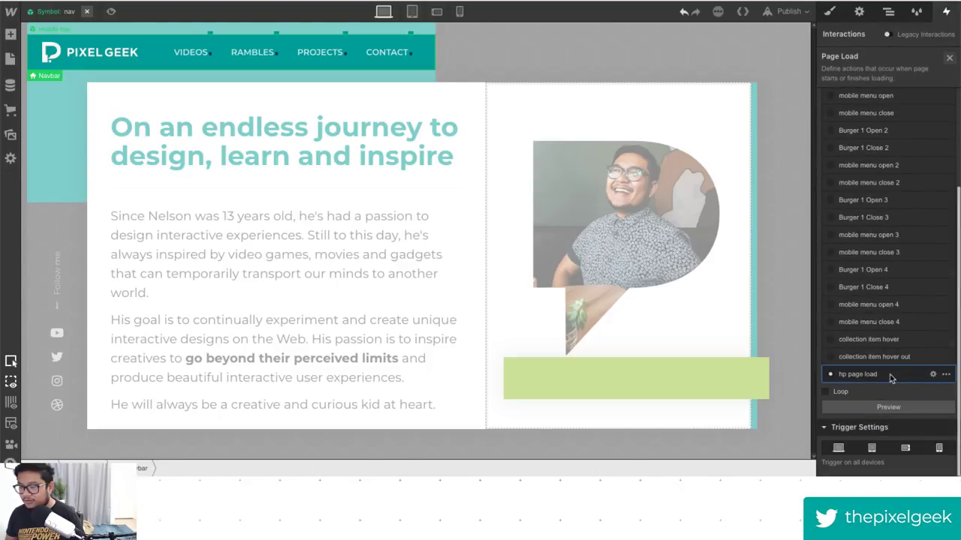
{"action": "left_click", "coordinate": [874, 376]}
Try an initial-state size action with a width of 0 px on the Navbar, and undo it.
{"action": "left_click_drag", "start_coordinate": [881, 135], "coordinate": [841, 99]}
{"action": "left_click", "coordinate": [844, 106]}
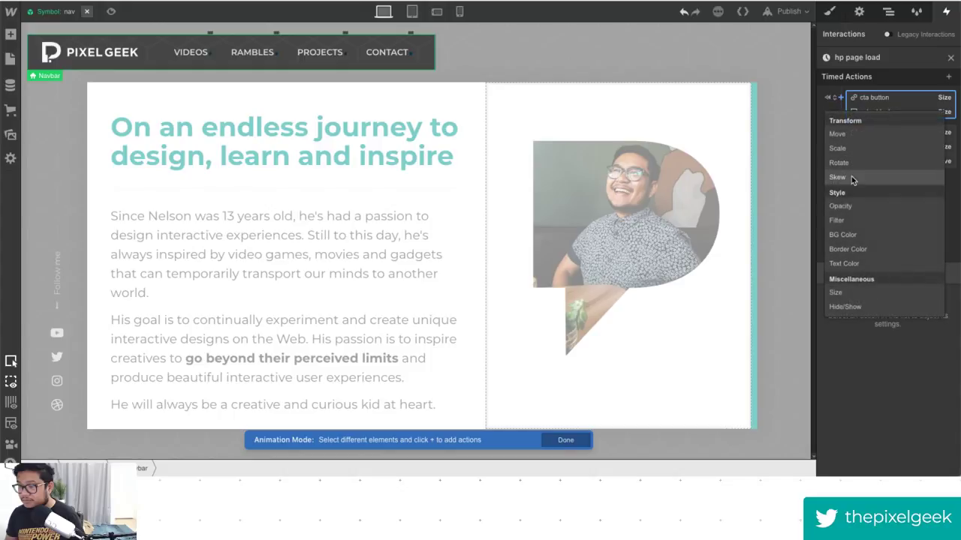
{"action": "left_click", "coordinate": [847, 291]}
{"action": "left_click", "coordinate": [922, 353]}
{"action": "type", "text": "0"}
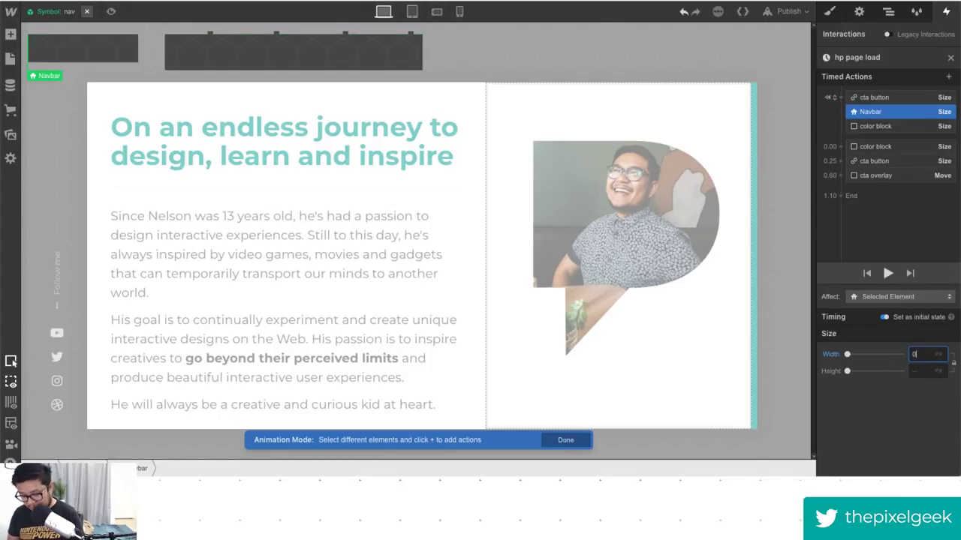
{"action": "left_click", "coordinate": [843, 197]}
{"action": "left_click", "coordinate": [863, 236]}
{"action": "key", "text": "ctrl+z"}
{"action": "key", "text": "ctrl+z"}
{"action": "key", "text": "ctrl+z"}
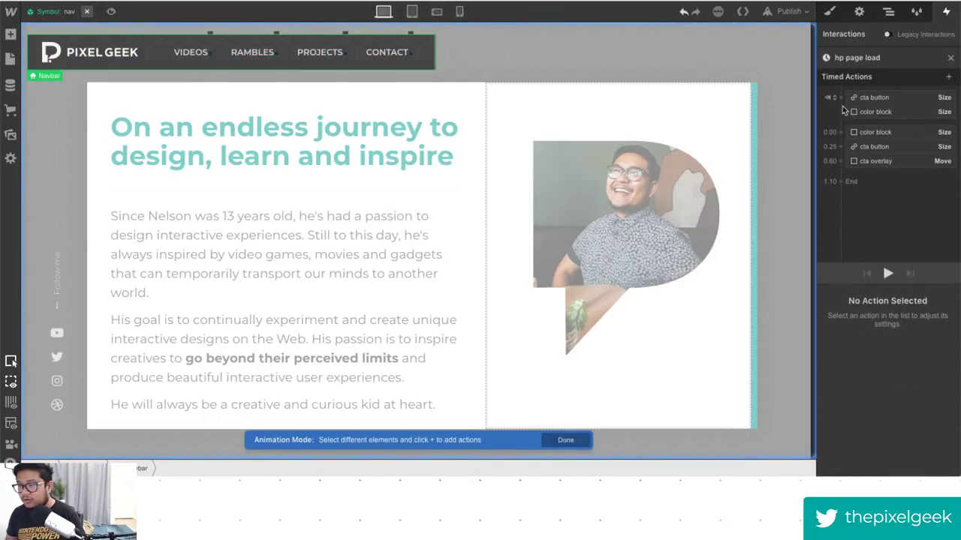
Add a size action for the Navbar to the initial state with its width set to 0%.
{"action": "left_click", "coordinate": [842, 98]}
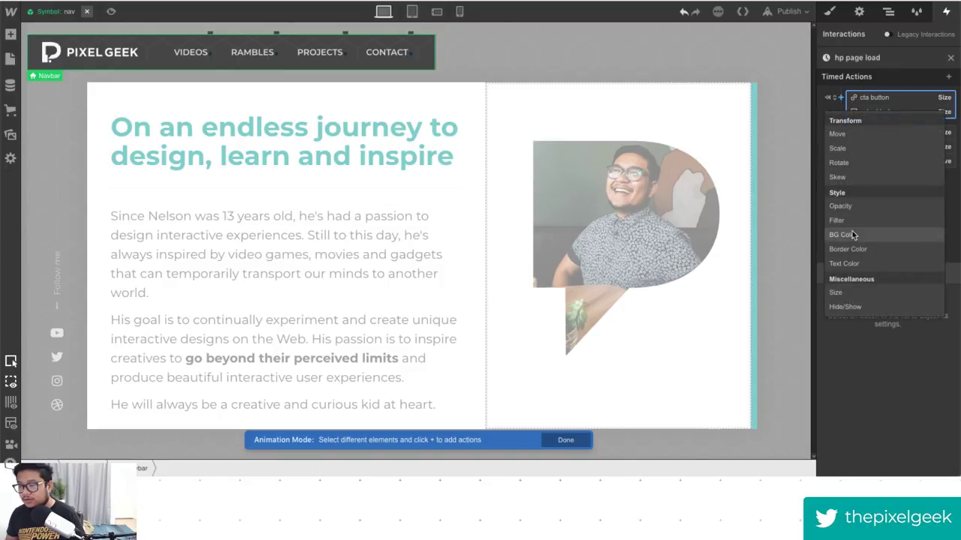
{"action": "left_click", "coordinate": [862, 294]}
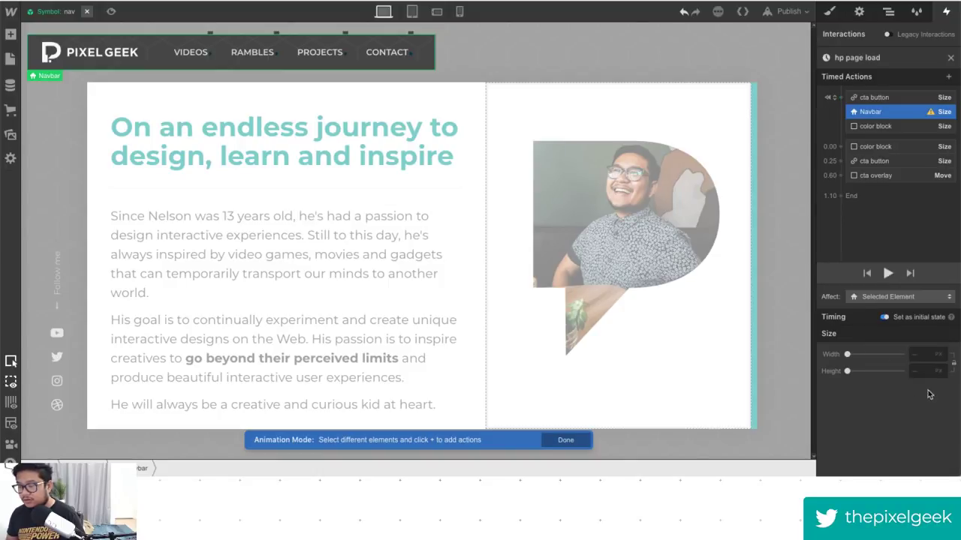
{"action": "left_click", "coordinate": [928, 356]}
{"action": "type", "text": "0"}
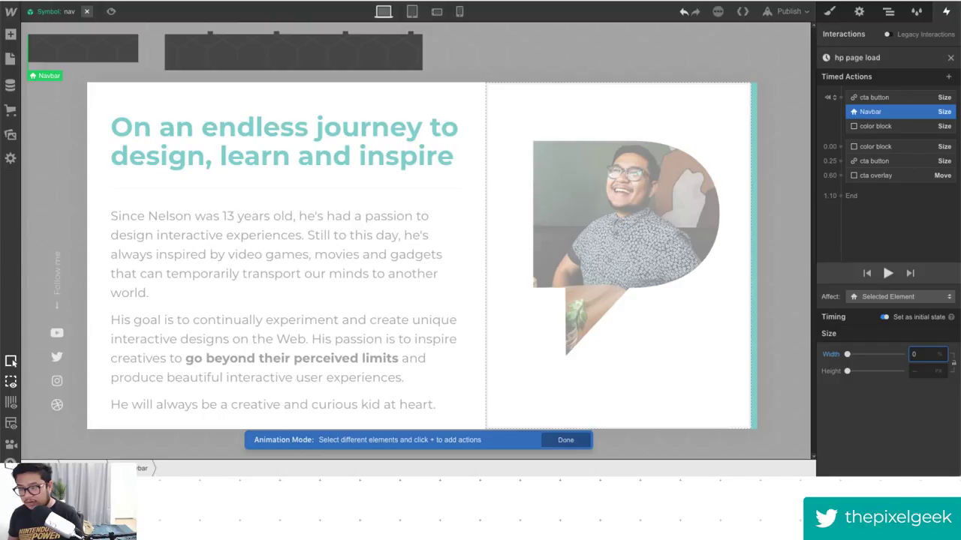
Add a Navbar size action at 1.10 s, at the end of the animation, with a width of 100%.
{"action": "left_click", "coordinate": [831, 196]}
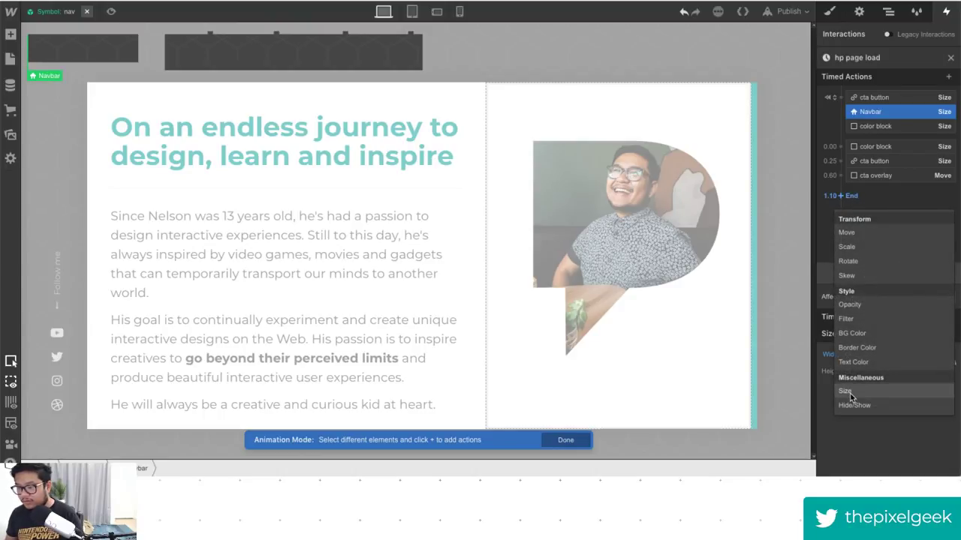
{"action": "left_click", "coordinate": [848, 392]}
{"action": "left_click", "coordinate": [920, 420]}
{"action": "type", "text": "100"}
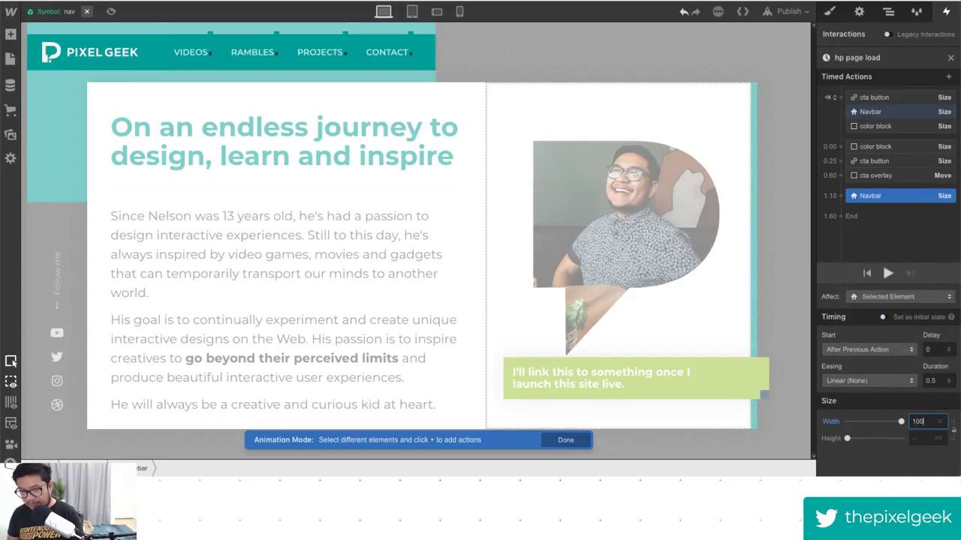
Play the hp page load animation, leave the nav symbol, and preview the Home page.
{"action": "left_click", "coordinate": [887, 273]}
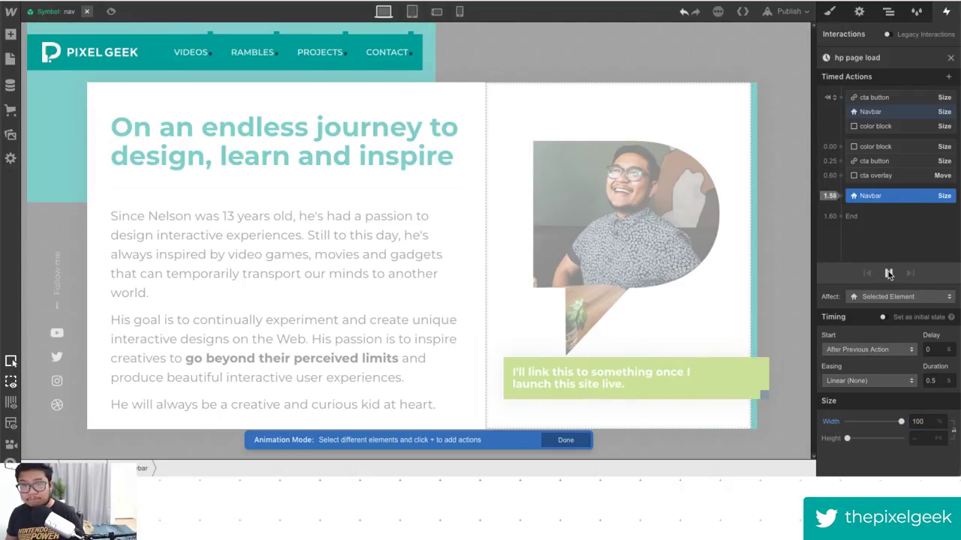
{"action": "left_click", "coordinate": [86, 11]}
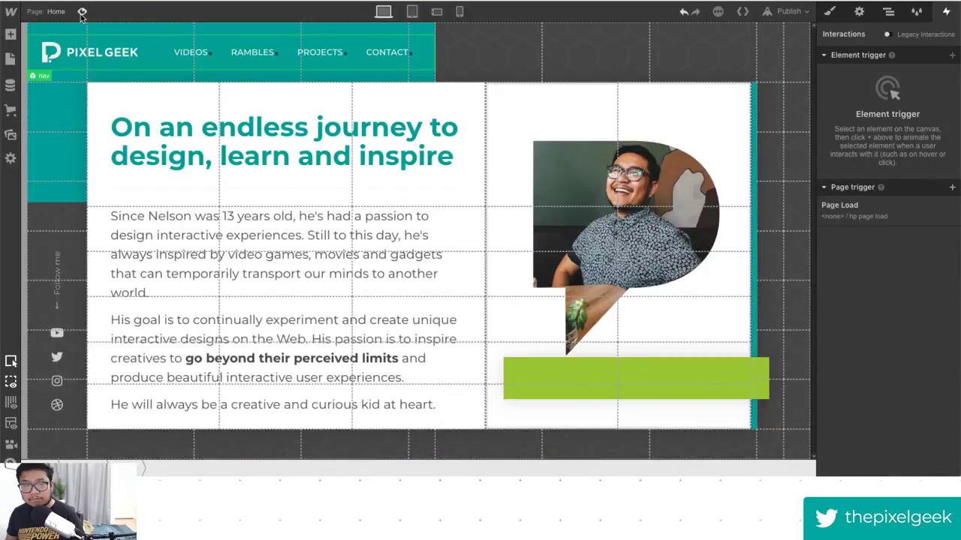
{"action": "left_click", "coordinate": [82, 12]}
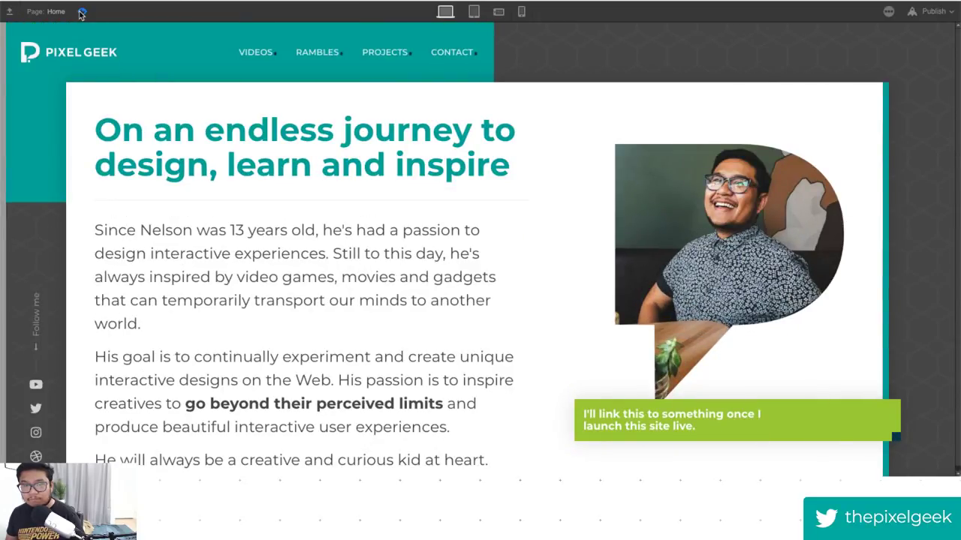
{"action": "left_click", "coordinate": [82, 12]}
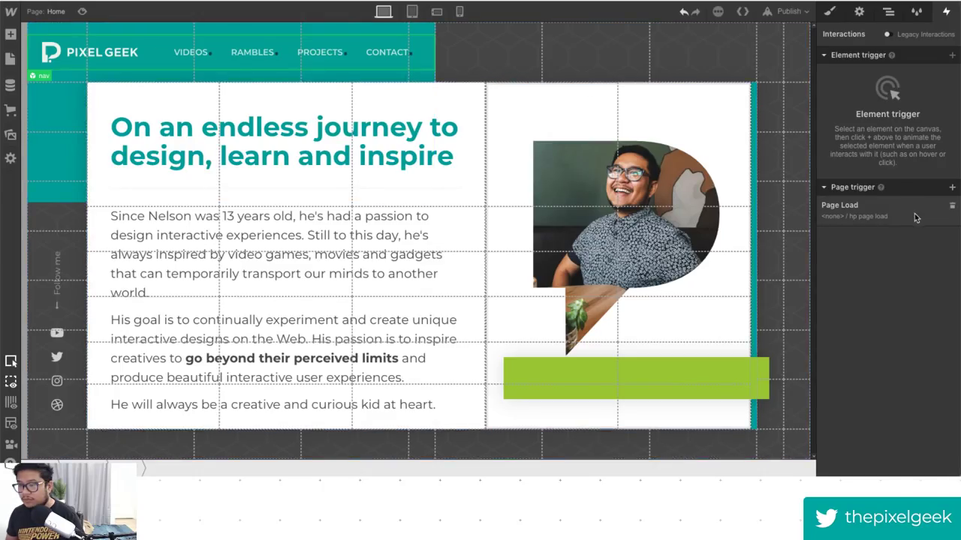
Reopen the hp page load animation and set the easing of the final Navbar size action to In Out Cubic.
{"action": "left_click", "coordinate": [858, 214]}
{"action": "scroll", "coordinate": [885, 301], "scroll_direction": "down", "scroll_amount": 3}
{"action": "left_click", "coordinate": [863, 369]}
{"action": "left_click", "coordinate": [863, 369]}
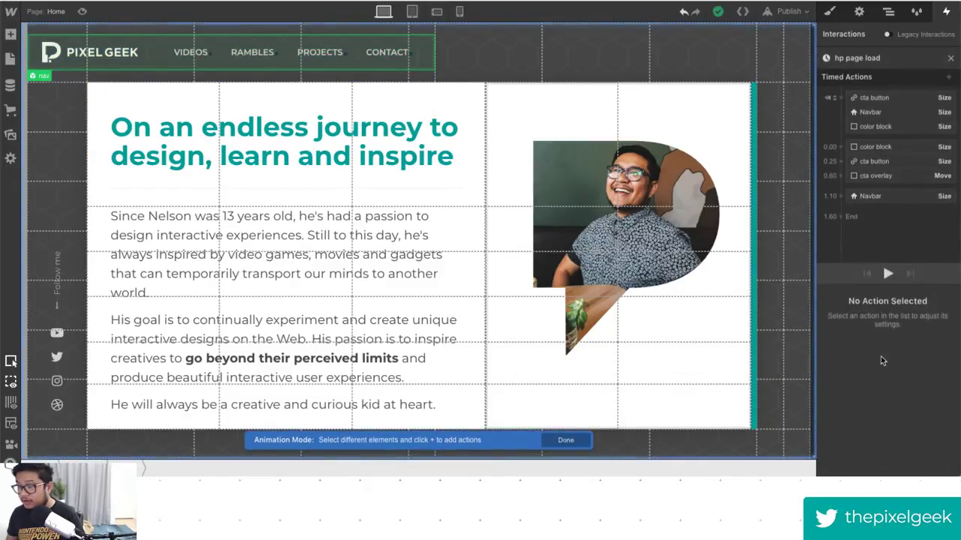
{"action": "left_click", "coordinate": [876, 196]}
{"action": "left_click", "coordinate": [849, 383]}
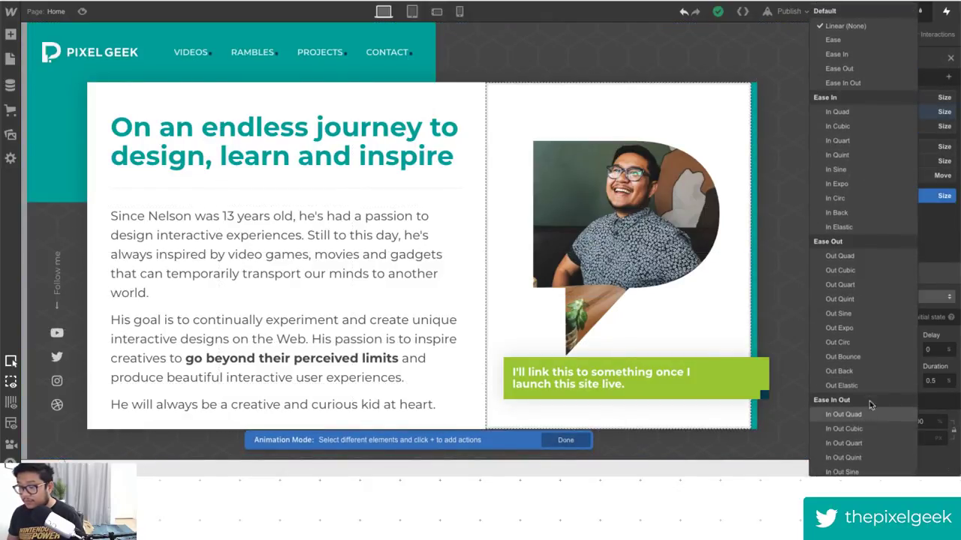
{"action": "left_click", "coordinate": [859, 430]}
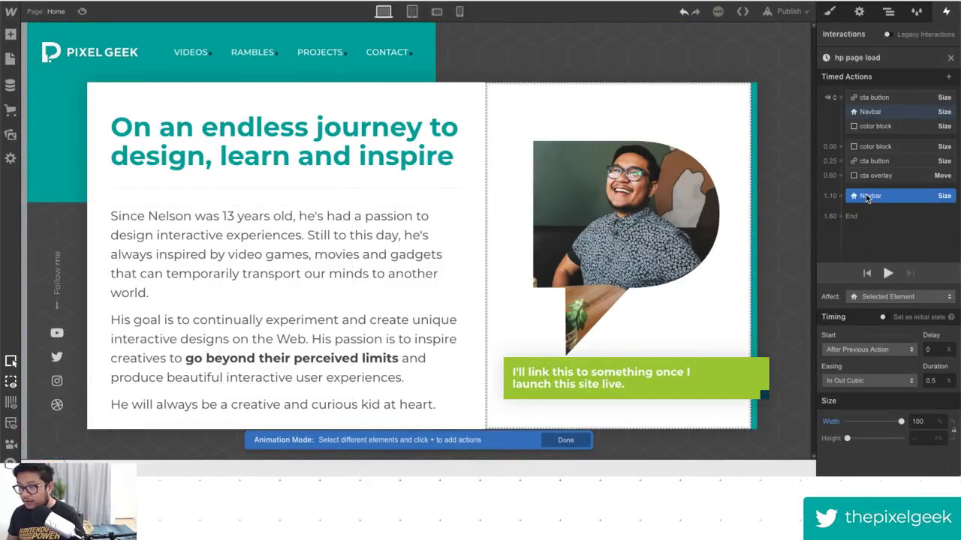
Move the final Navbar size action directly after the 0.00 s color block action, starting with it, and set its delay to 0.25 s.
{"action": "left_click_drag", "start_coordinate": [869, 196], "coordinate": [912, 163]}
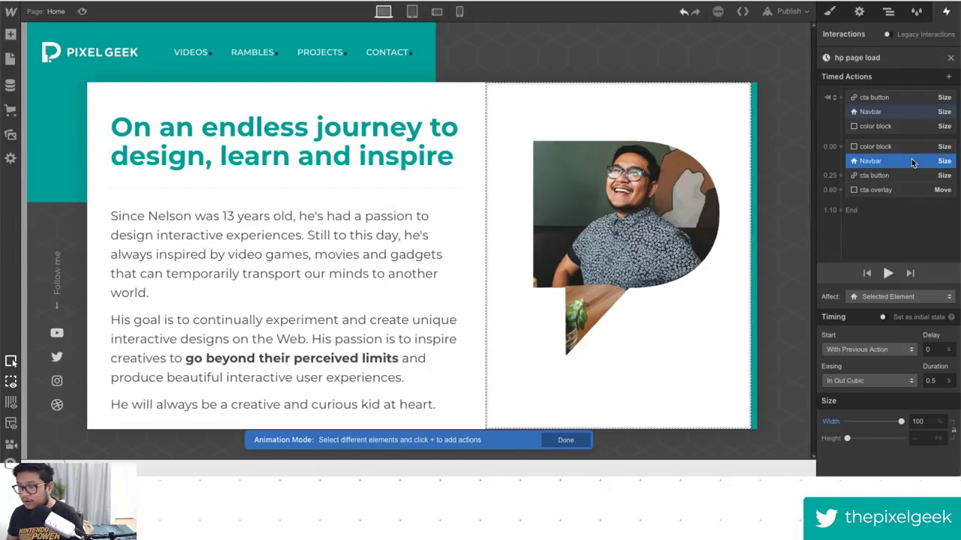
{"action": "left_click", "coordinate": [936, 352]}
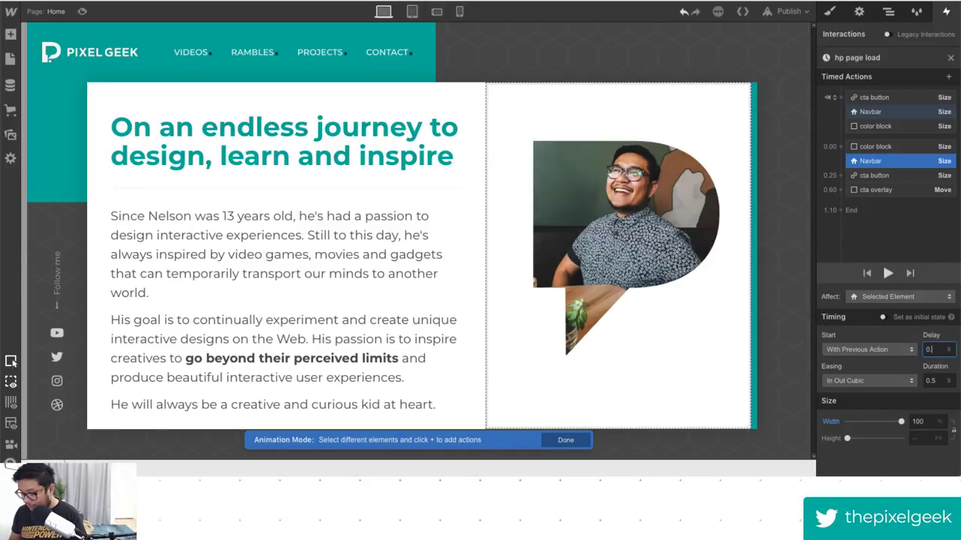
{"action": "type", "text": ".25"}
Set the delay of the timed cta button size action to 0.35 s.
{"action": "left_click", "coordinate": [875, 160]}
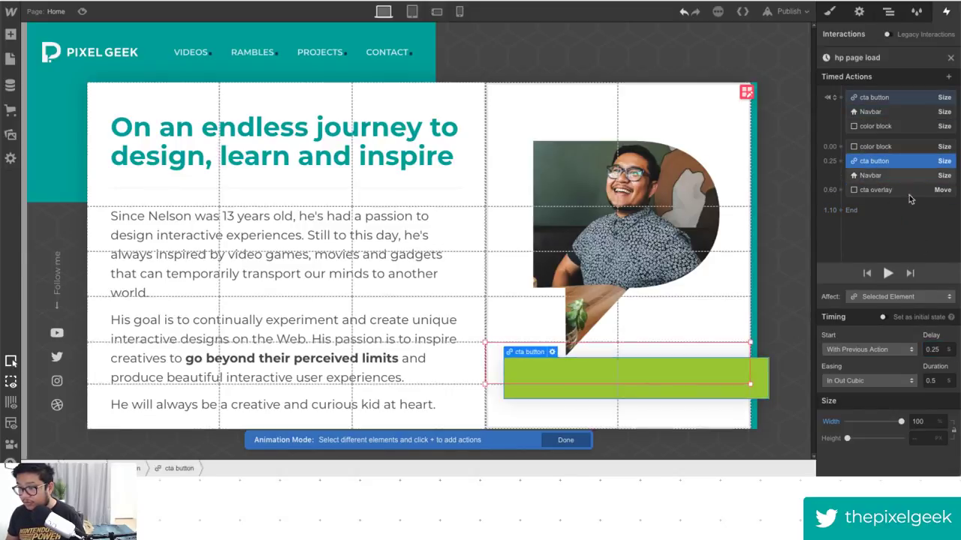
{"action": "double_click", "coordinate": [939, 350]}
{"action": "type", "text": "0.2"}
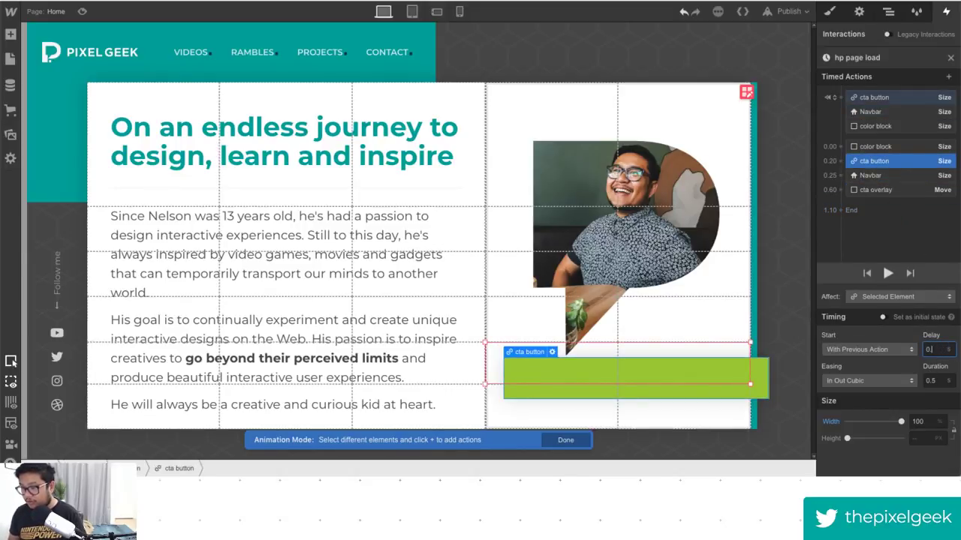
{"action": "type", "text": "35"}
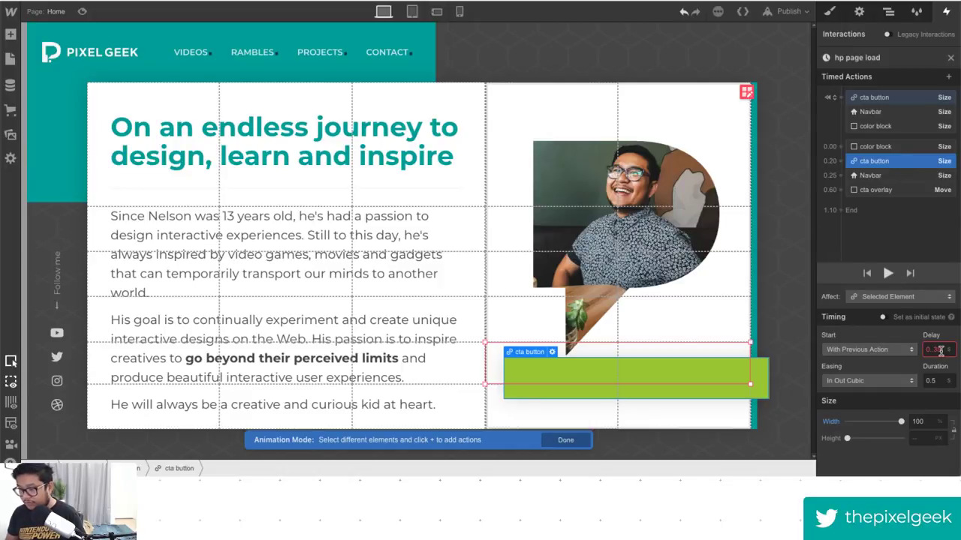
{"action": "type", "text": "0."}
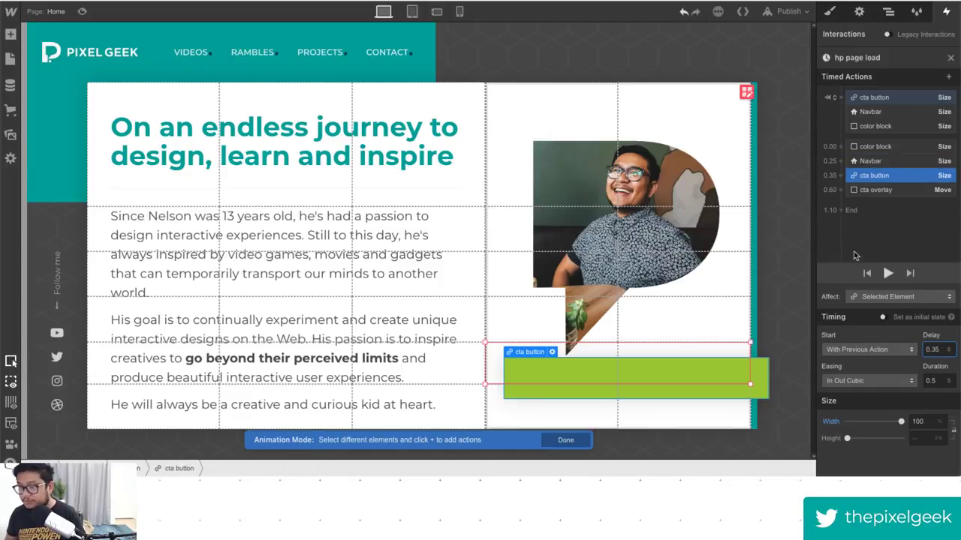
Preview the page load animation, and set the cta overlay move action's delay to 0.7 s.
{"action": "left_click", "coordinate": [81, 11]}
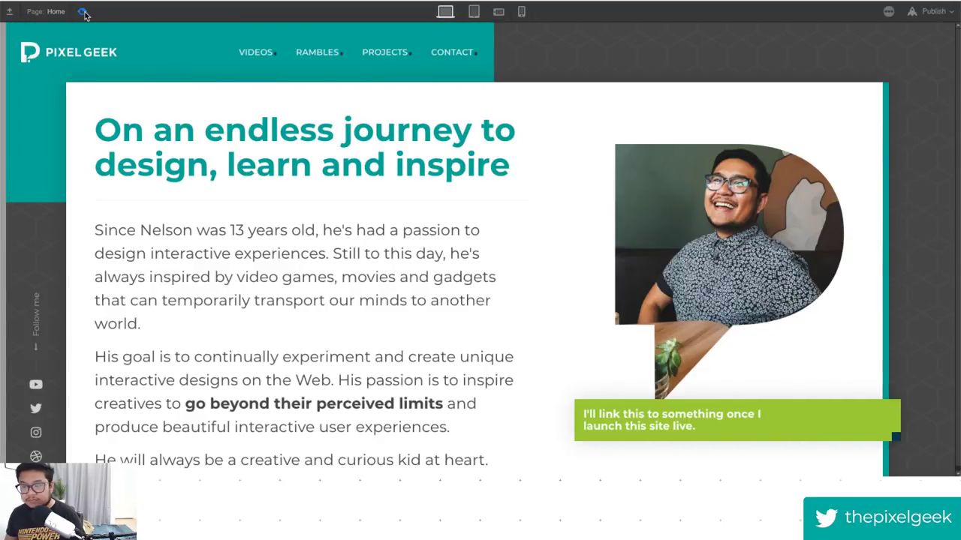
{"action": "left_click", "coordinate": [82, 12]}
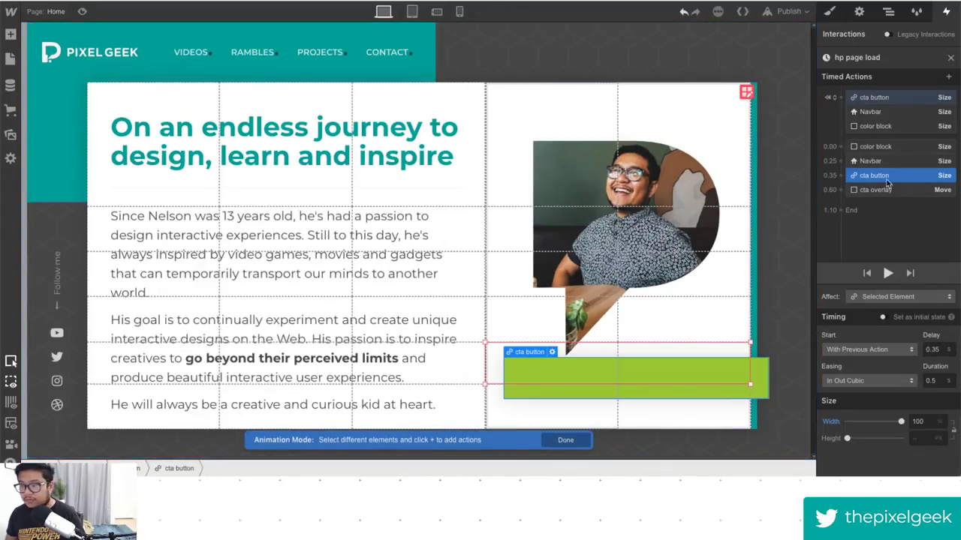
{"action": "left_click", "coordinate": [933, 349]}
{"action": "key", "text": "Up"}
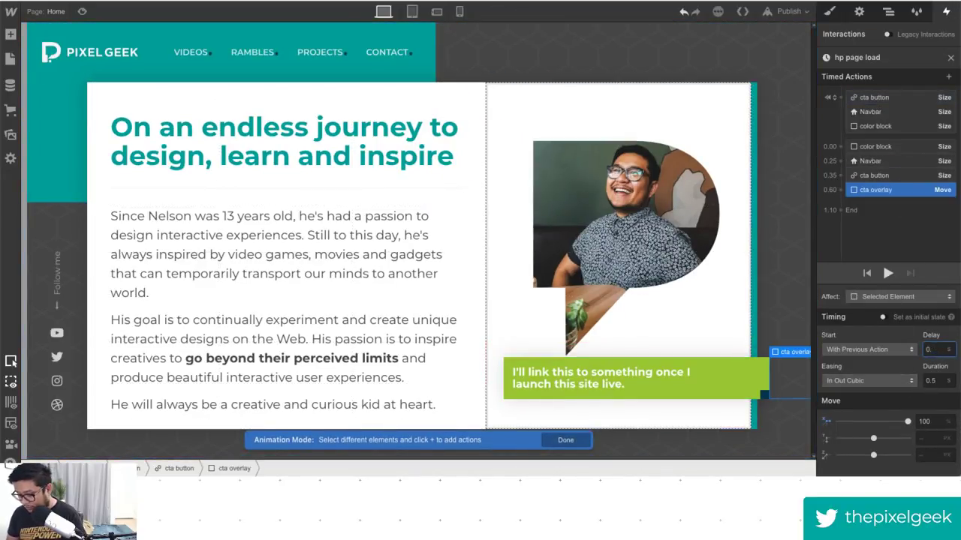
Preview the Home page repeatedly to check the timing of the load animation, and return to editing.
{"action": "left_click", "coordinate": [83, 11]}
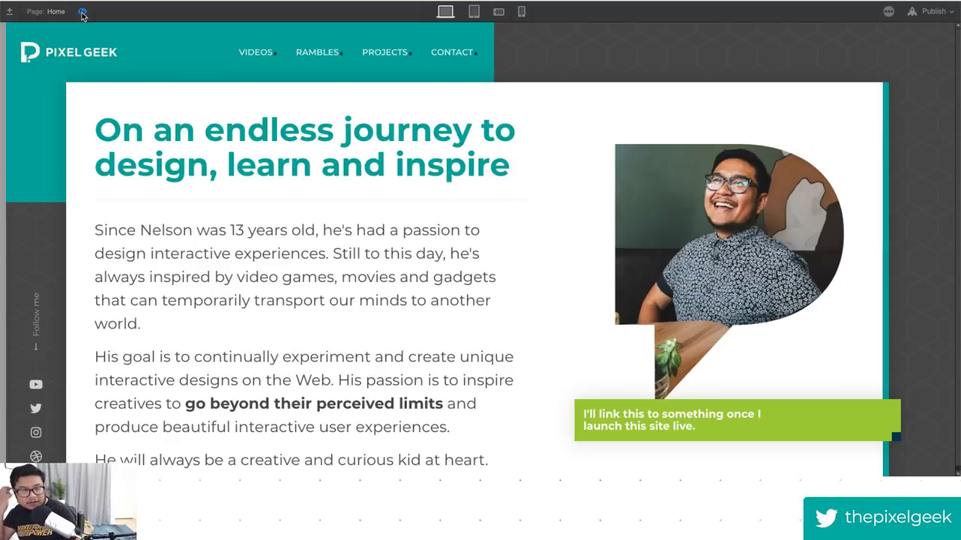
{"action": "left_click", "coordinate": [82, 11]}
{"action": "left_click", "coordinate": [83, 11]}
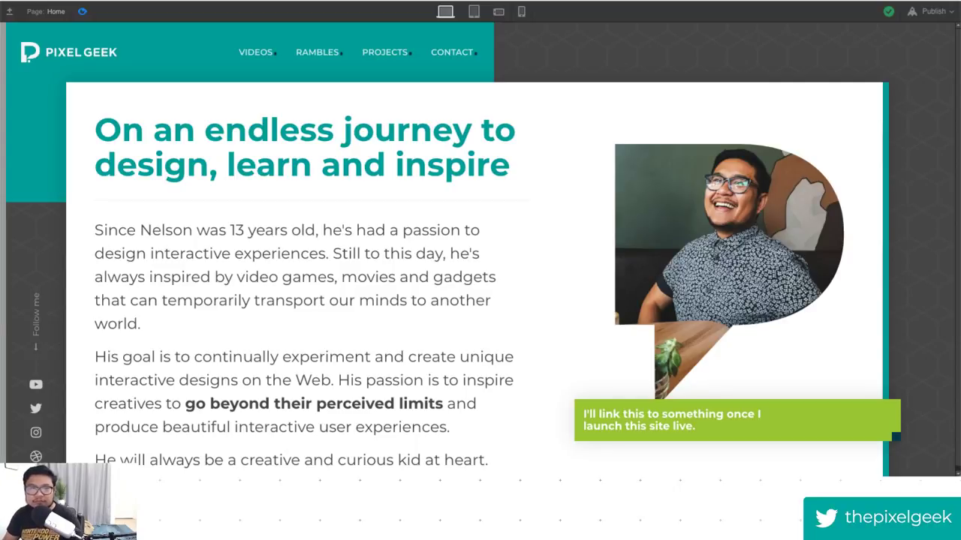
{"action": "left_click", "coordinate": [83, 13]}
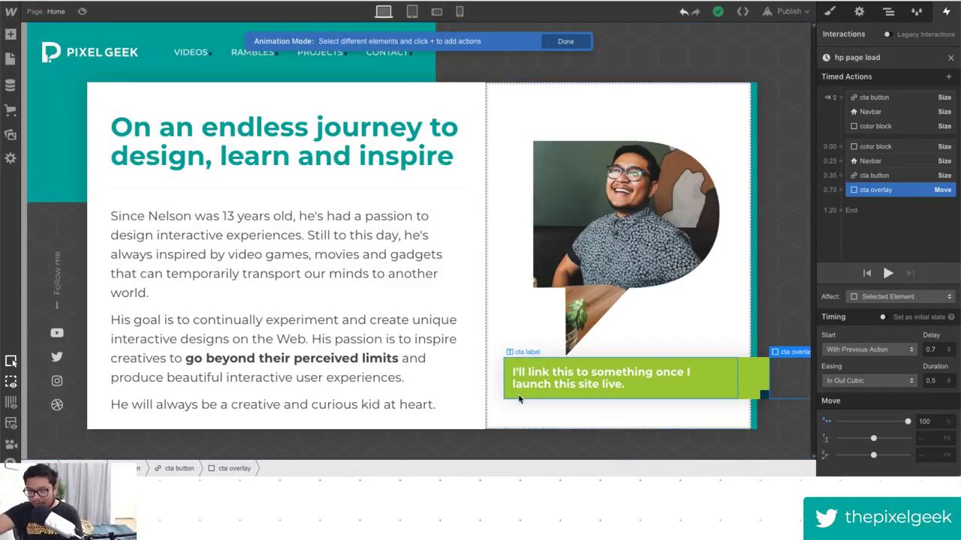
Select the photo frame and reopen the hp page load animation from the Page Load trigger.
{"action": "left_click", "coordinate": [466, 109]}
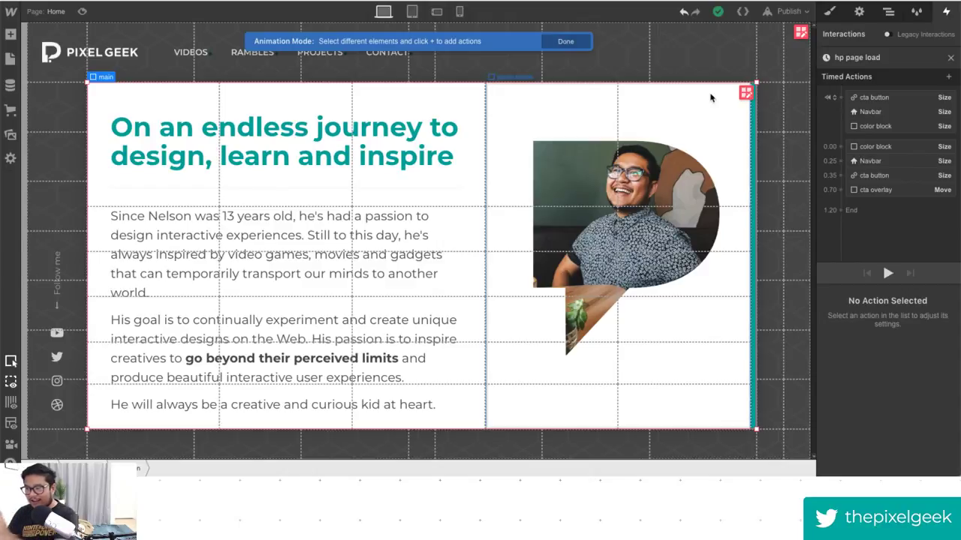
{"action": "left_click", "coordinate": [553, 114]}
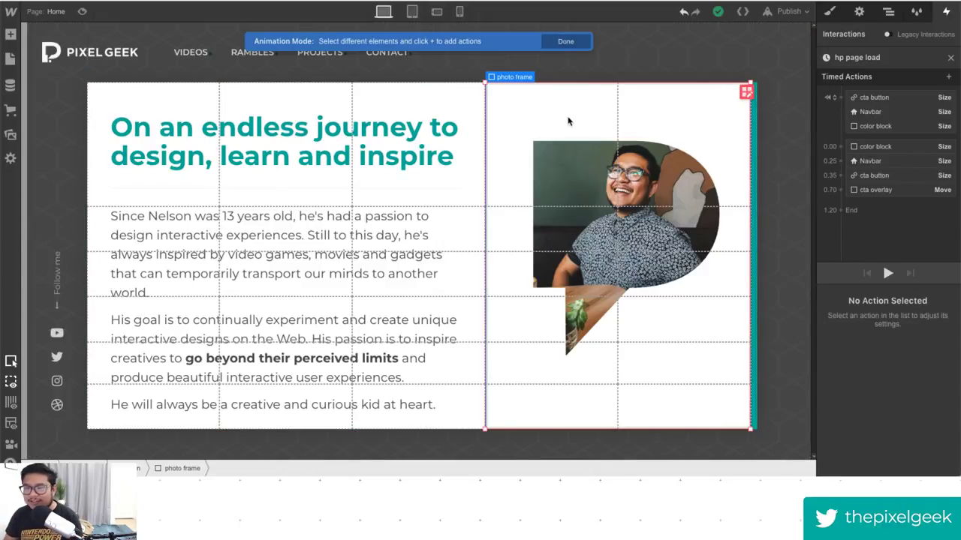
{"action": "left_click", "coordinate": [829, 11]}
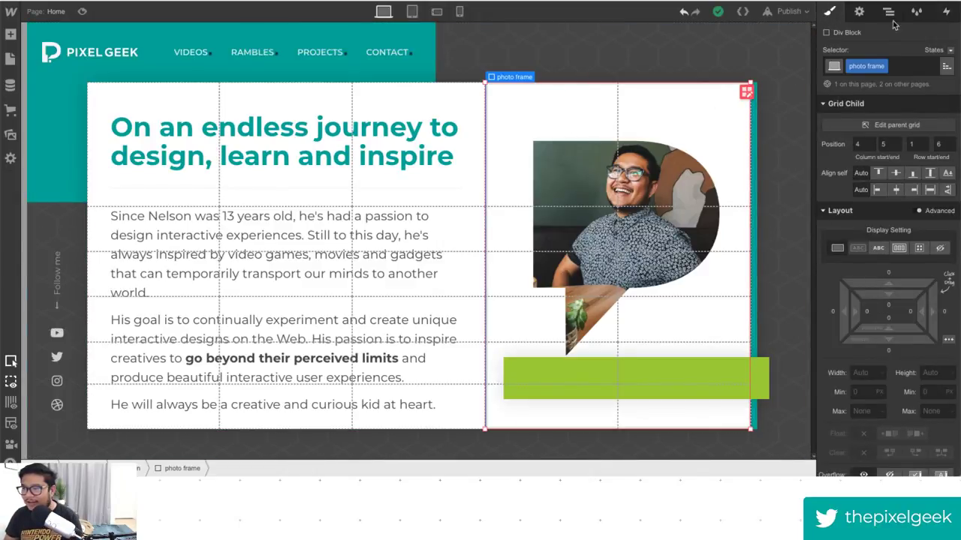
{"action": "left_click", "coordinate": [944, 12]}
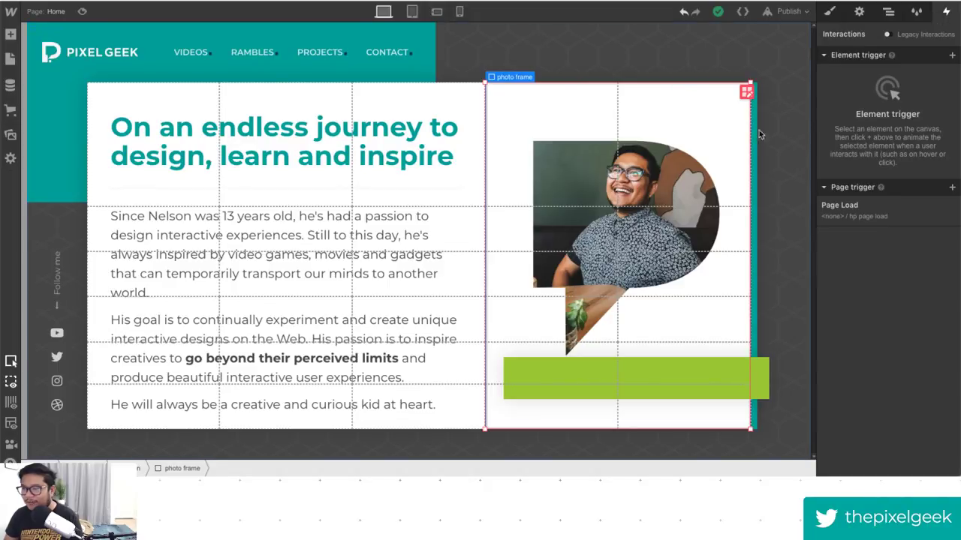
{"action": "left_click", "coordinate": [862, 210]}
{"action": "scroll", "coordinate": [864, 301], "scroll_direction": "down", "scroll_amount": 5}
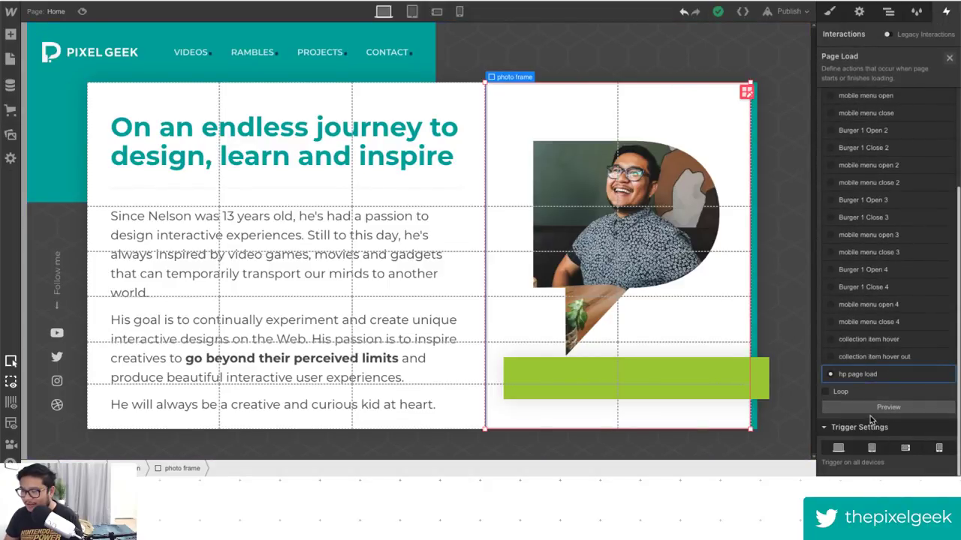
{"action": "left_click", "coordinate": [861, 375]}
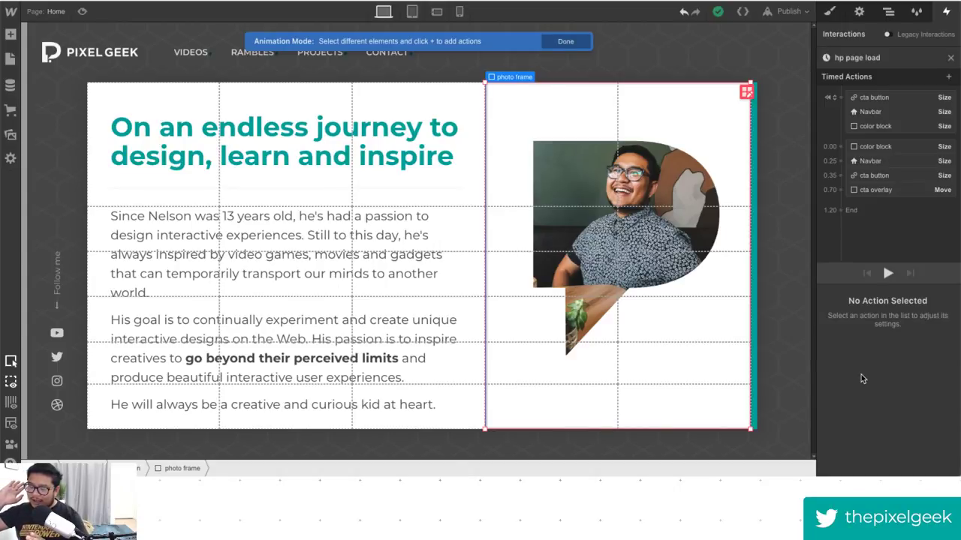
Add an opacity action of 0% for the photo frame to the initial state.
{"action": "left_click", "coordinate": [837, 97]}
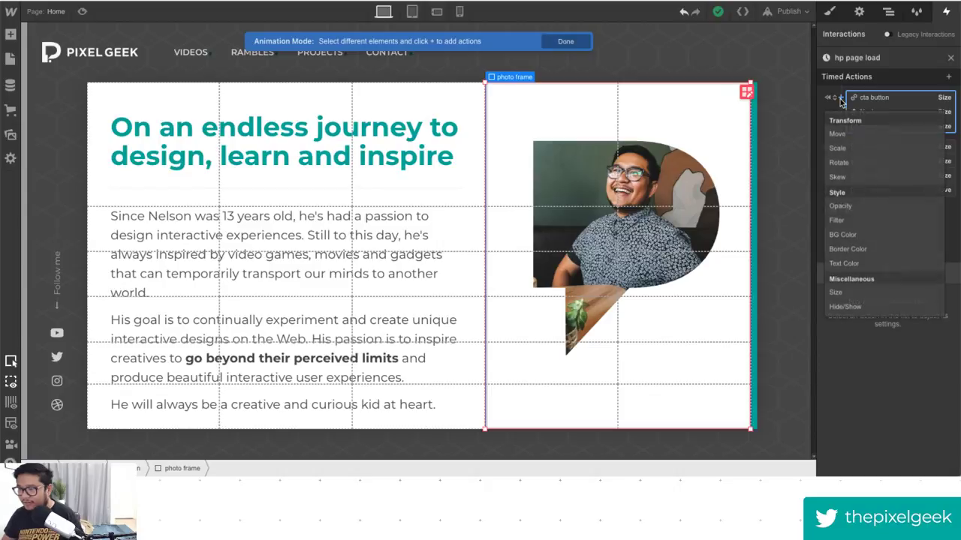
{"action": "left_click", "coordinate": [858, 207]}
{"action": "left_click", "coordinate": [899, 349]}
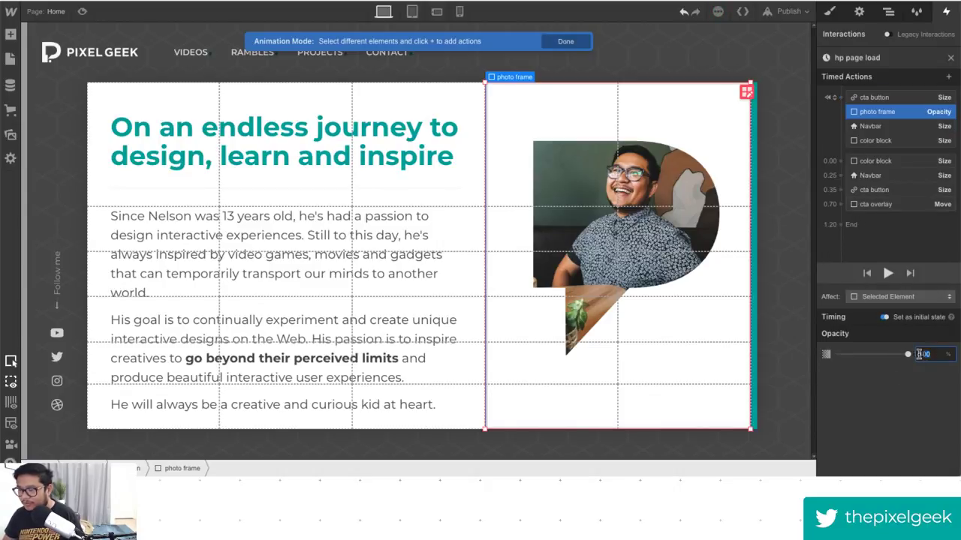
{"action": "type", "text": "0"}
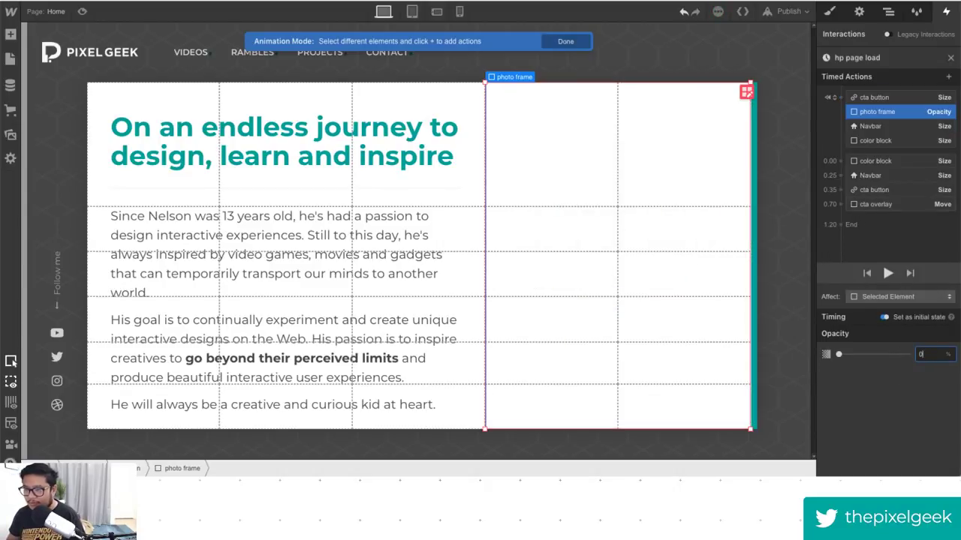
Add an initial-state opacity action of 0% for the H1 heading with the primary color class.
{"action": "left_click", "coordinate": [439, 116]}
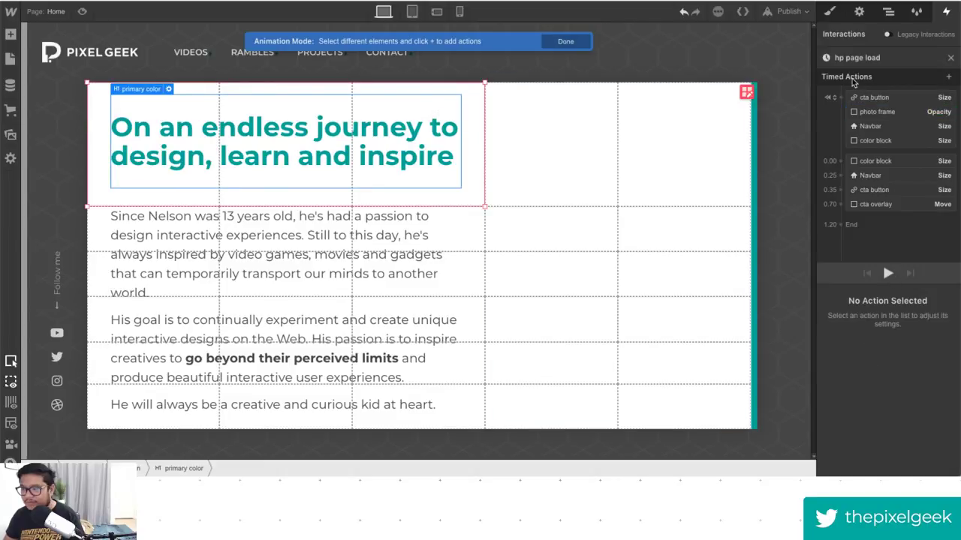
{"action": "left_click", "coordinate": [841, 98]}
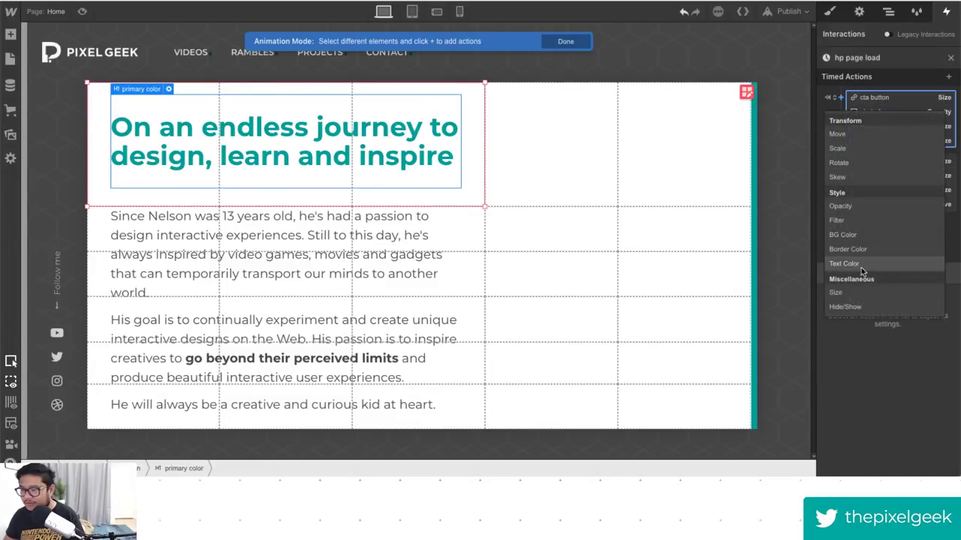
{"action": "left_click", "coordinate": [858, 208]}
{"action": "double_click", "coordinate": [925, 354]}
{"action": "type", "text": "0"}
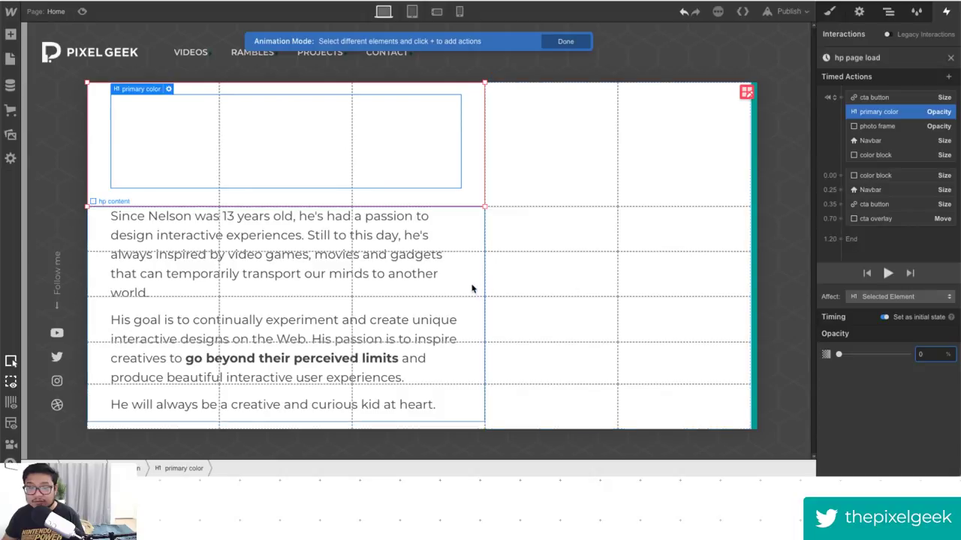
Add an initial-state opacity action of 0% for the hp content block holding the paragraphs.
{"action": "left_click", "coordinate": [452, 242]}
{"action": "left_click", "coordinate": [471, 253]}
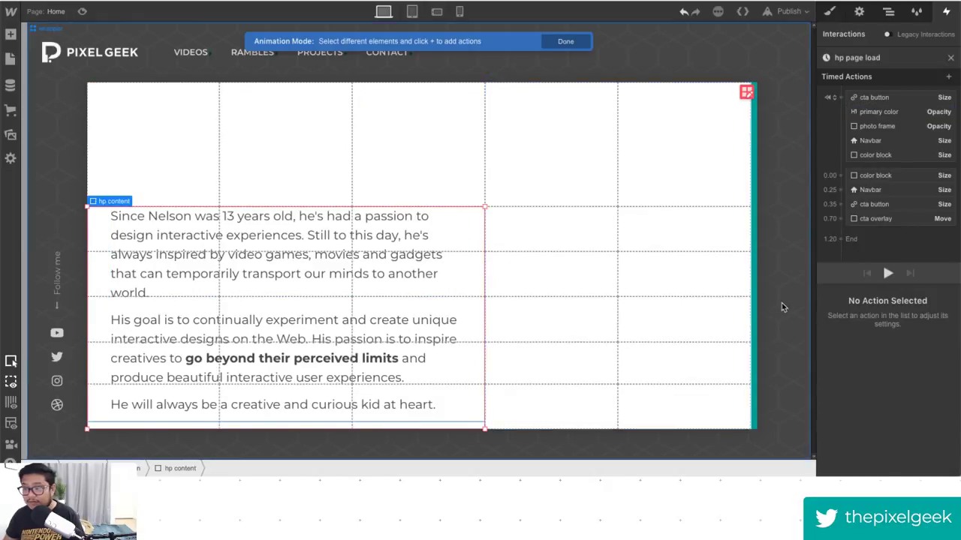
{"action": "left_click", "coordinate": [841, 98]}
{"action": "left_click", "coordinate": [849, 207]}
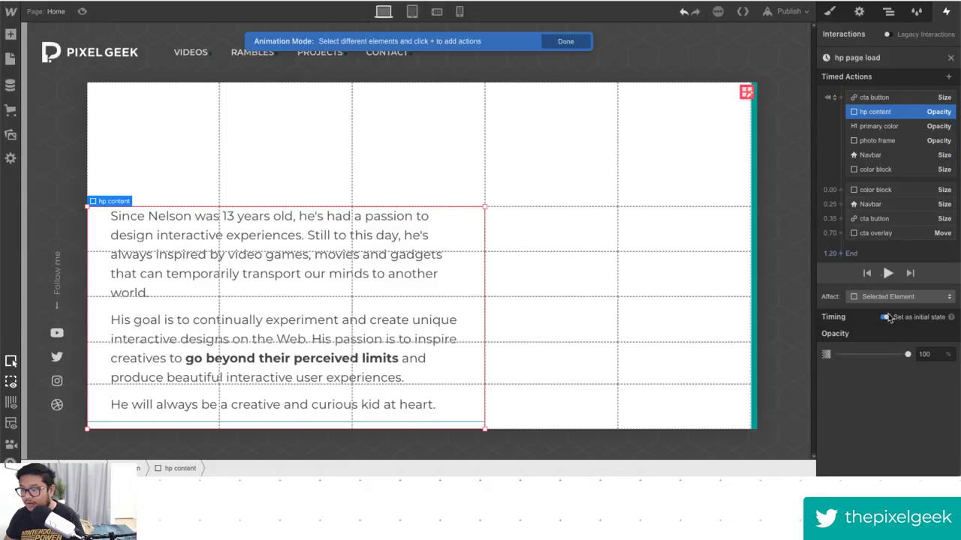
{"action": "double_click", "coordinate": [926, 354]}
{"action": "type", "text": "0"}
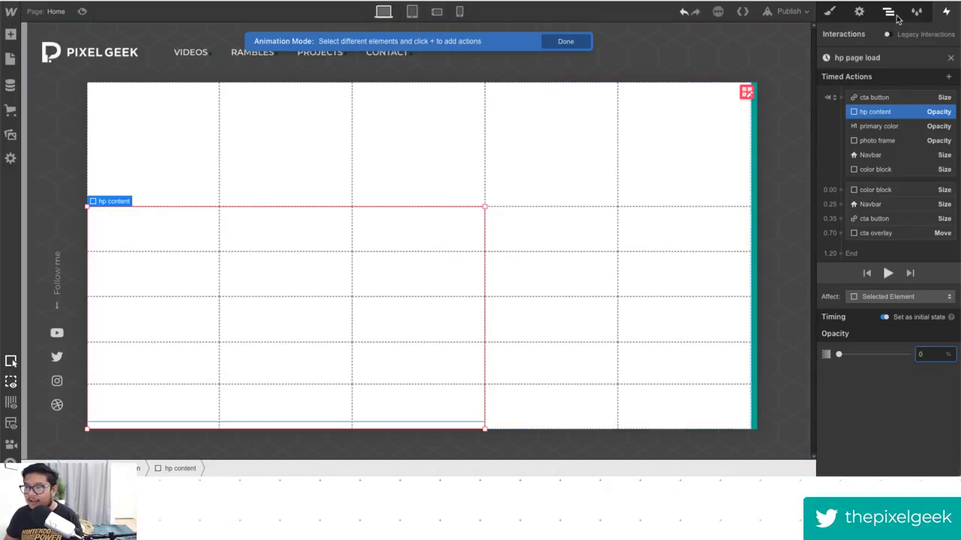
Check the initial-state size actions of the color block and Navbar, and preview the page load animation.
{"action": "left_click", "coordinate": [880, 170]}
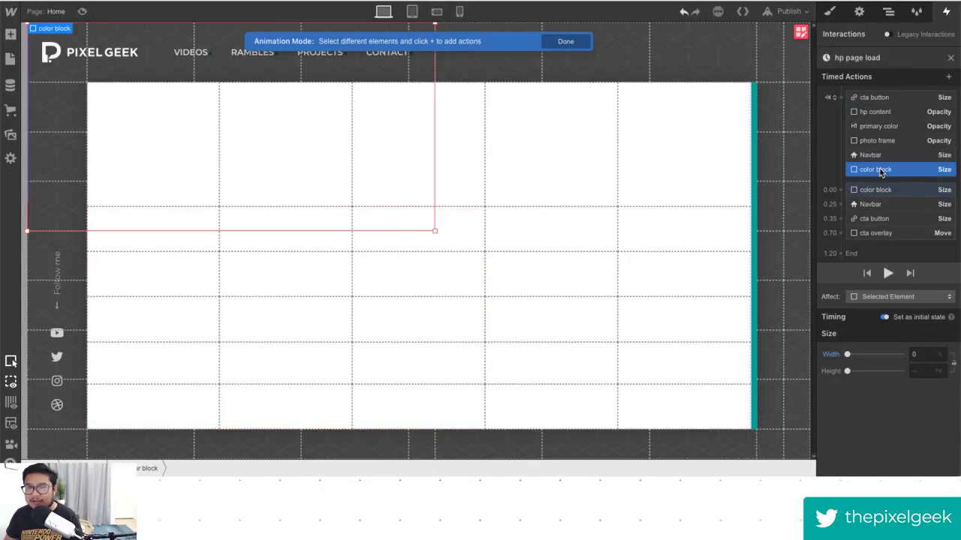
{"action": "left_click", "coordinate": [881, 154]}
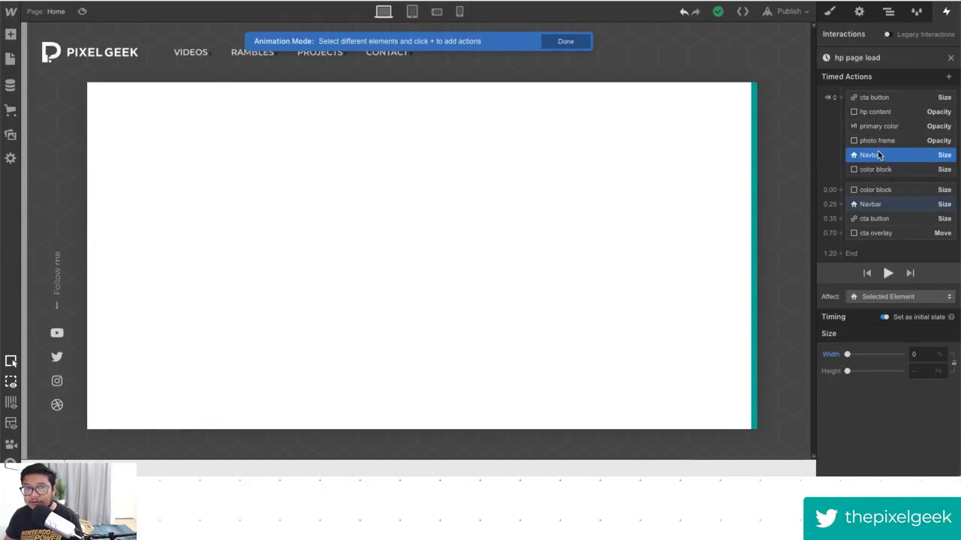
{"action": "left_click", "coordinate": [83, 12]}
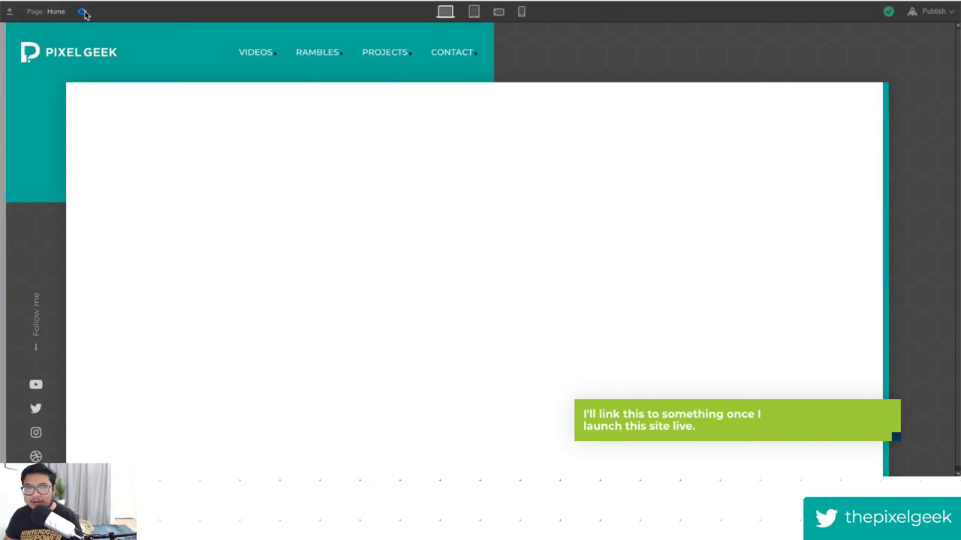
{"action": "left_click", "coordinate": [83, 12]}
{"action": "left_click", "coordinate": [83, 12]}
{"action": "left_click", "coordinate": [83, 12]}
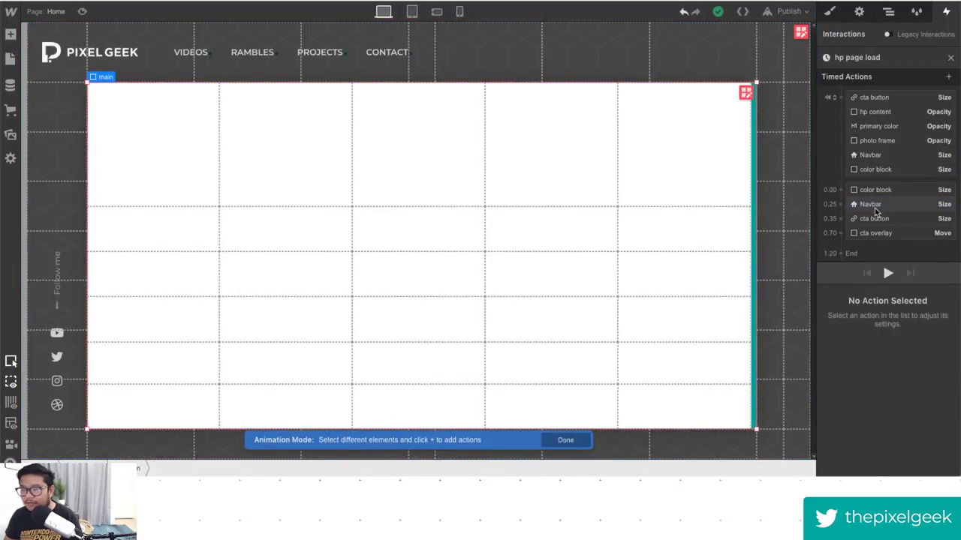
Add an initial-state size action of 50 px width and 50 px height for the main block and preview the page.
{"action": "left_click", "coordinate": [841, 97]}
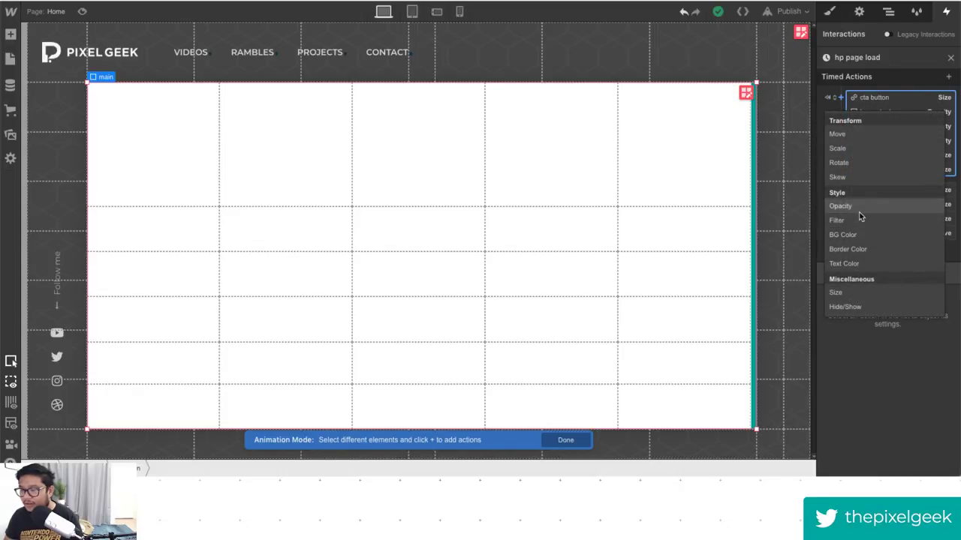
{"action": "left_click", "coordinate": [852, 293]}
{"action": "left_click", "coordinate": [922, 355]}
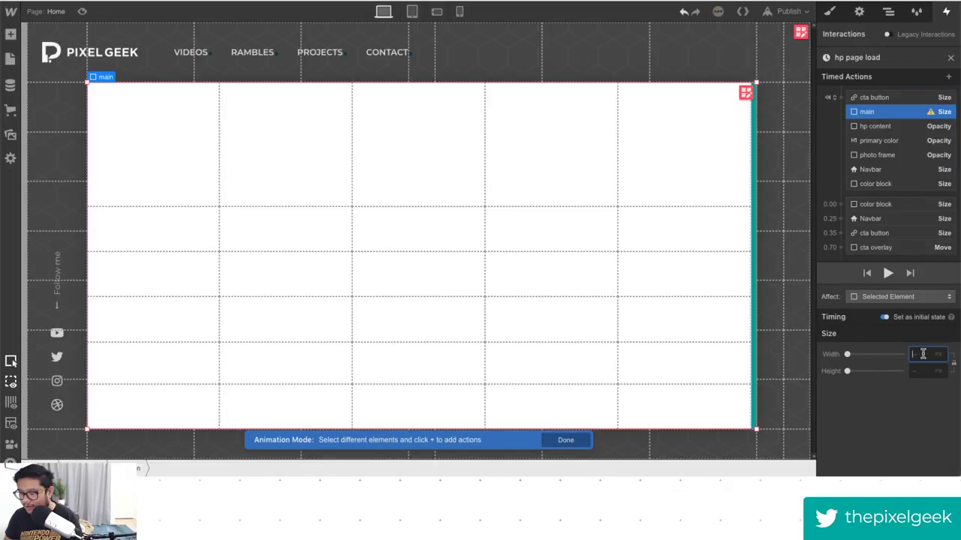
{"action": "type", "text": "50"}
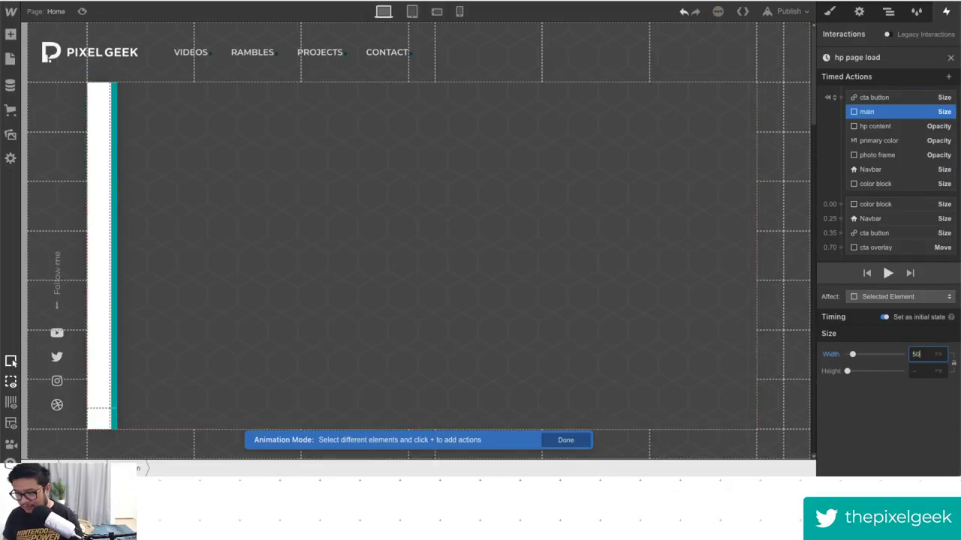
{"action": "key", "text": "Tab"}
{"action": "type", "text": "50"}
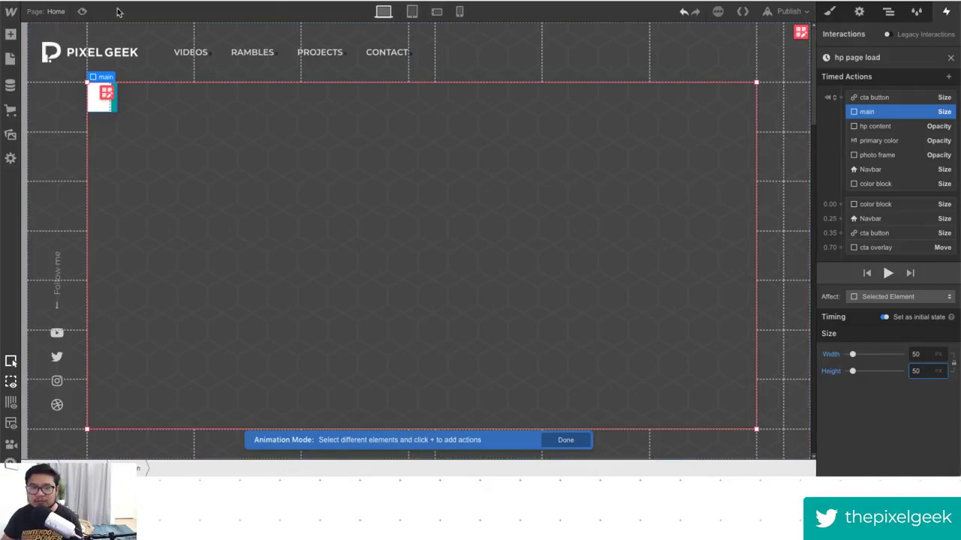
{"action": "left_click", "coordinate": [81, 11]}
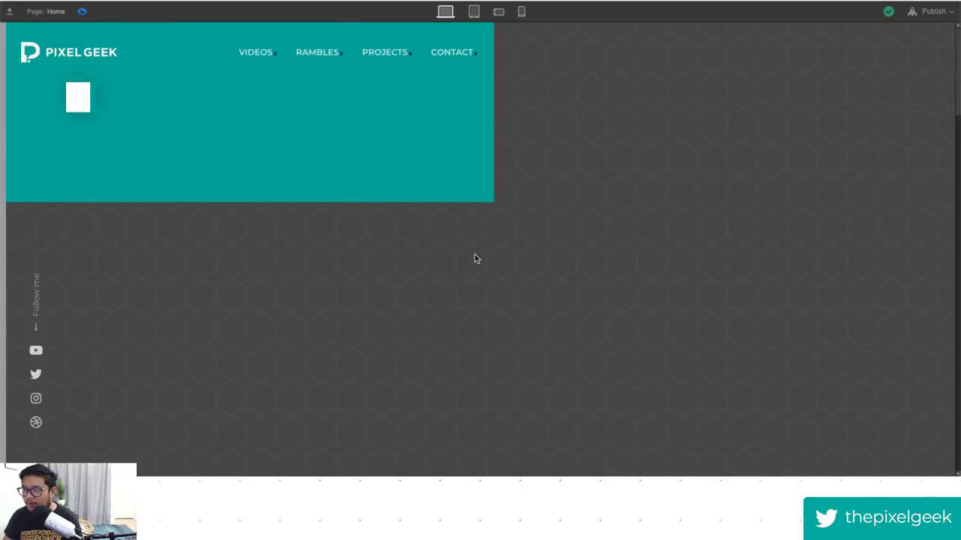
{"action": "left_click", "coordinate": [83, 12]}
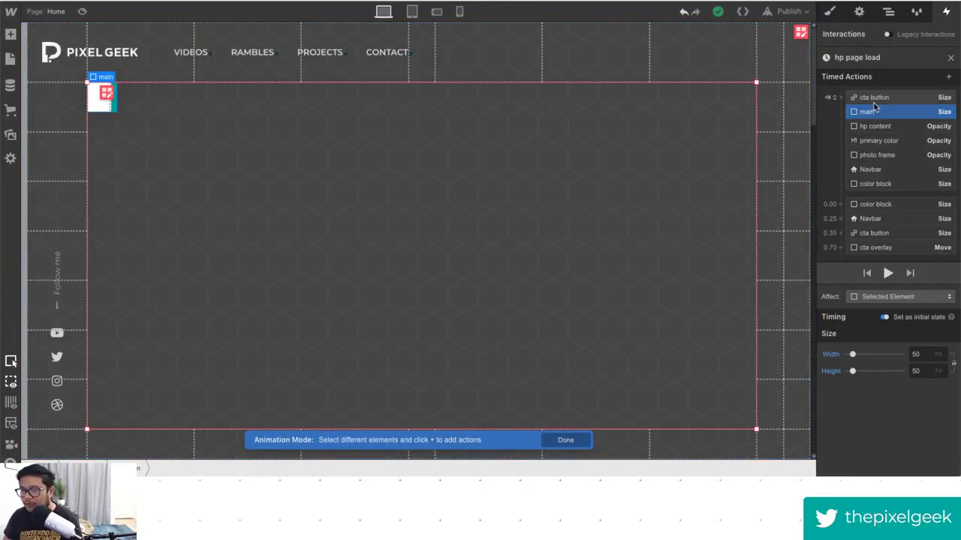
Add an initial-state border color action set to transparent for the main block and preview the page.
{"action": "left_click", "coordinate": [840, 99]}
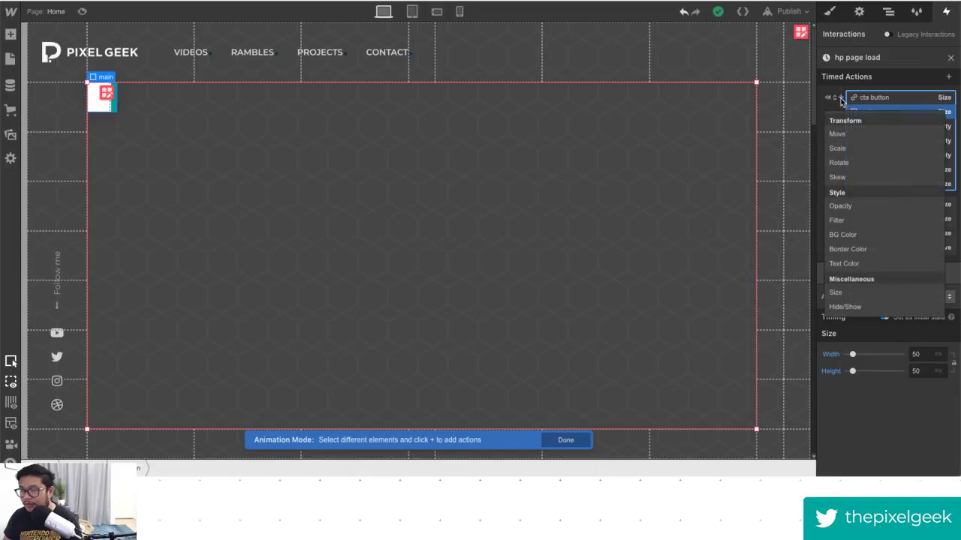
{"action": "left_click", "coordinate": [869, 249]}
{"action": "left_click", "coordinate": [841, 355]}
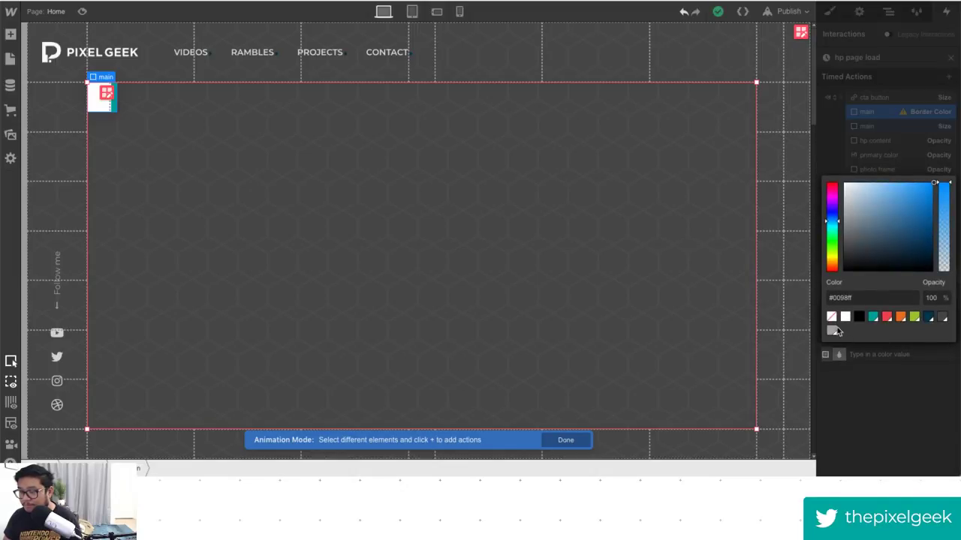
{"action": "left_click", "coordinate": [831, 318]}
{"action": "left_click", "coordinate": [893, 422]}
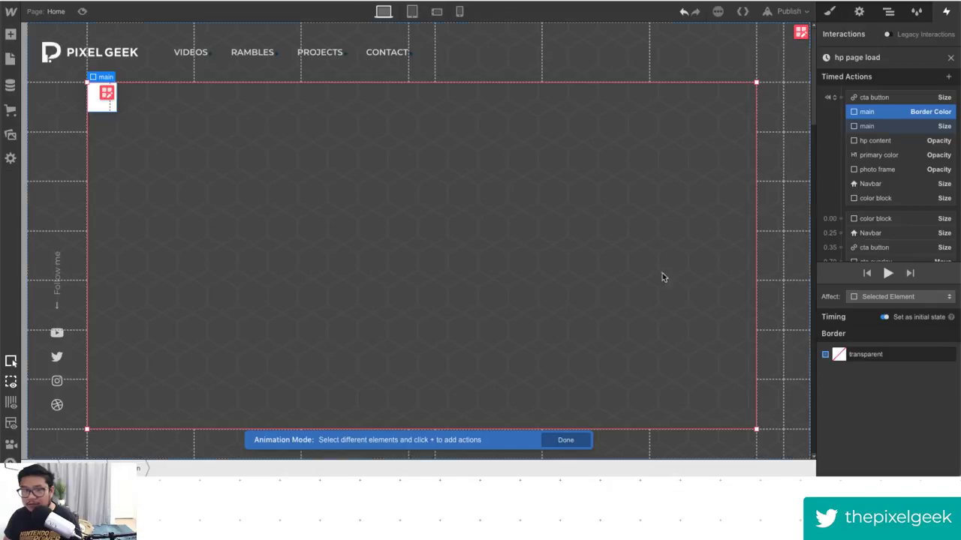
{"action": "left_click", "coordinate": [83, 11]}
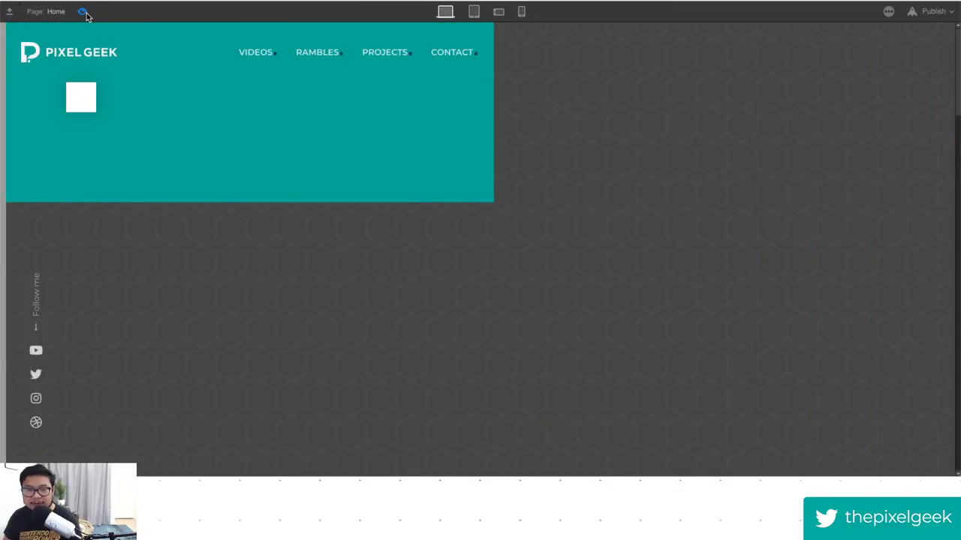
{"action": "left_click", "coordinate": [83, 12]}
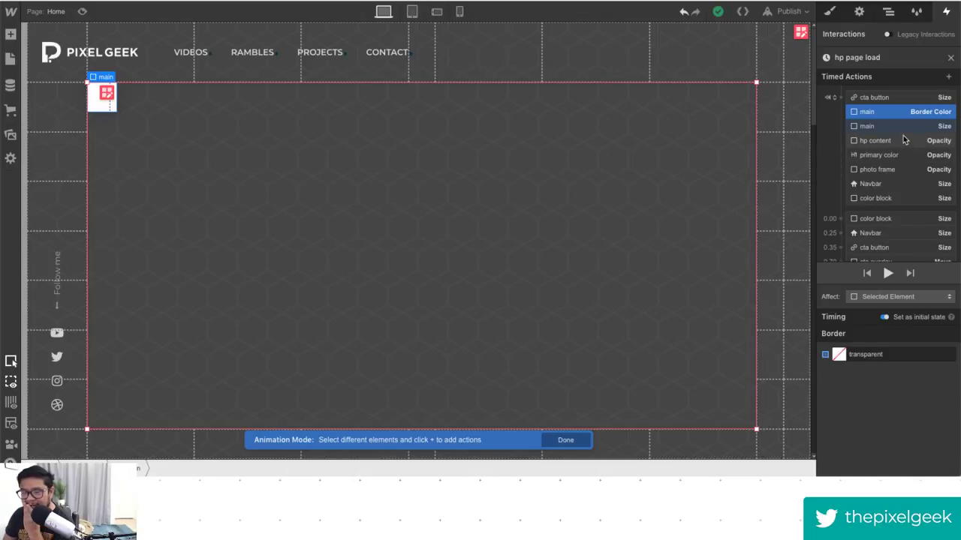
Add an initial-state move action for the main block with a horizontal offset of 41 VW.
{"action": "left_click", "coordinate": [841, 97]}
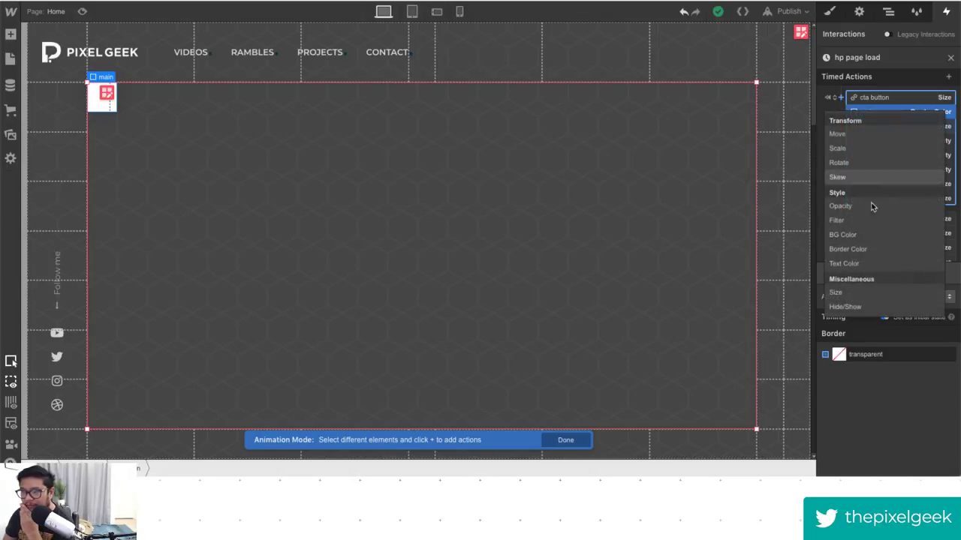
{"action": "left_click", "coordinate": [863, 135]}
{"action": "left_click", "coordinate": [922, 355]}
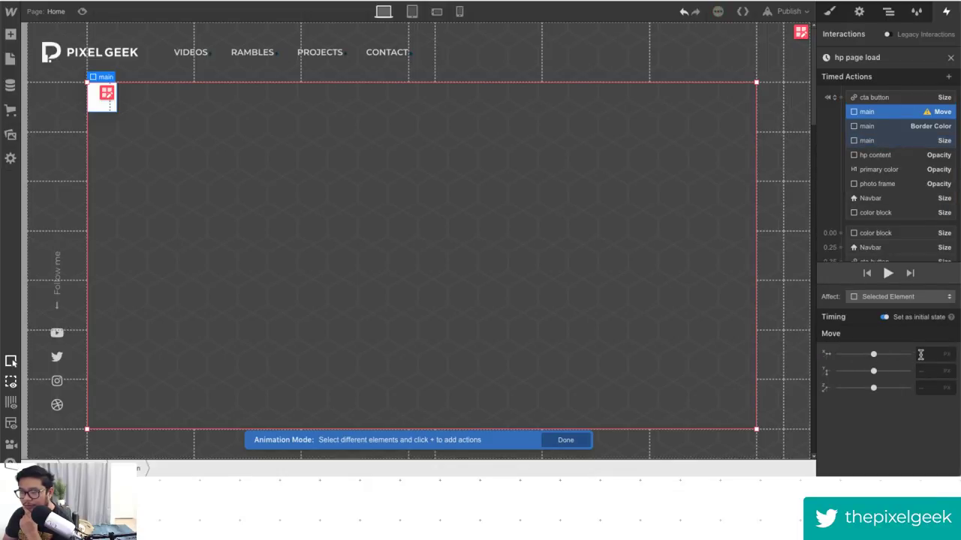
{"action": "type", "text": "50"}
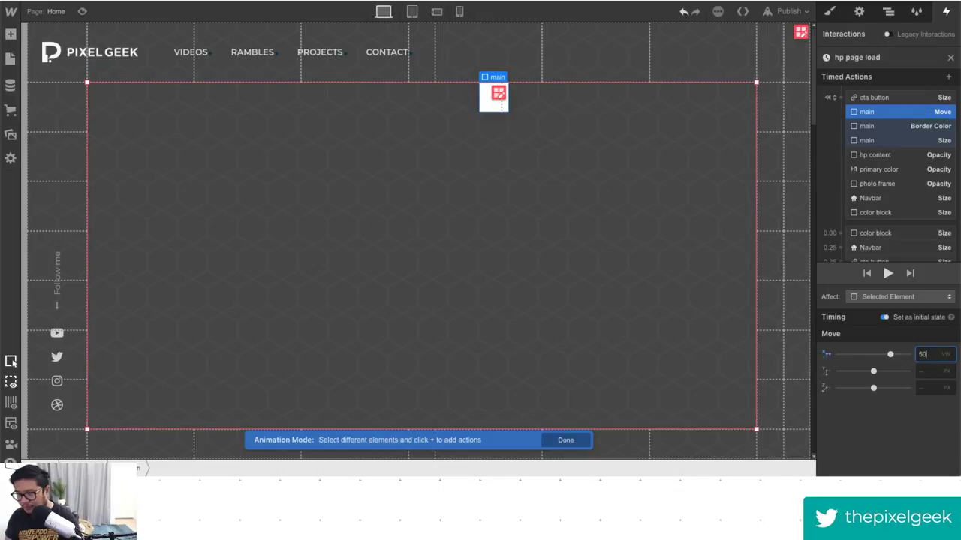
{"action": "key", "text": "Down"}
{"action": "key", "text": "Down"}
{"action": "key", "text": "Down"}
{"action": "key", "text": "Down"}
{"action": "key", "text": "Down"}
{"action": "key", "text": "Down"}
{"action": "key", "text": "Down"}
{"action": "key", "text": "Down"}
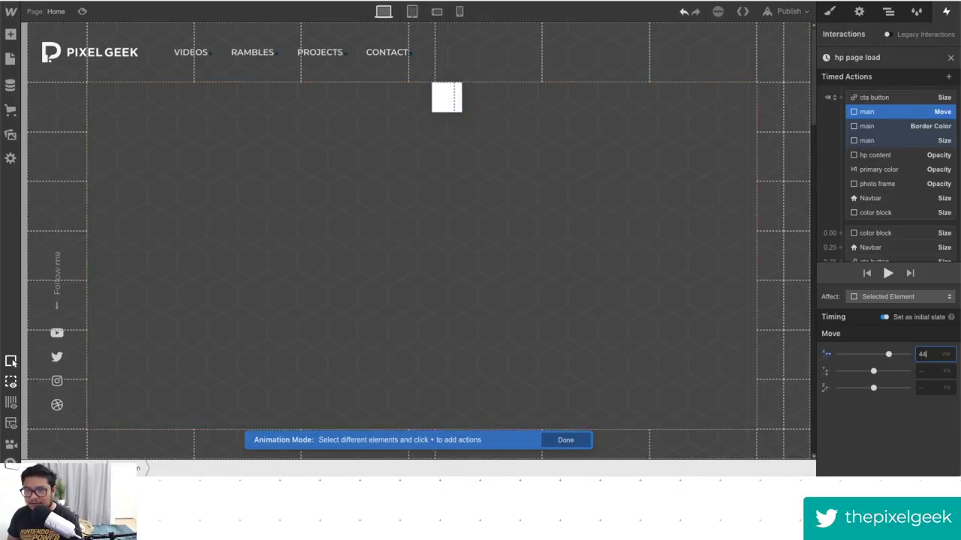
{"action": "key", "text": "Down"}
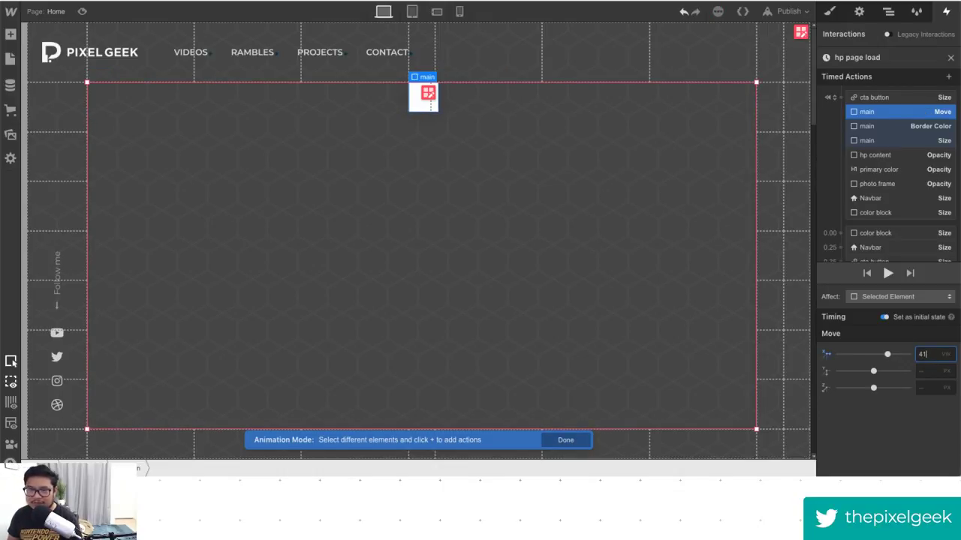
Set the main block's initial vertical move offset to 27 VH and preview its position on the page.
{"action": "key", "text": "Tab"}
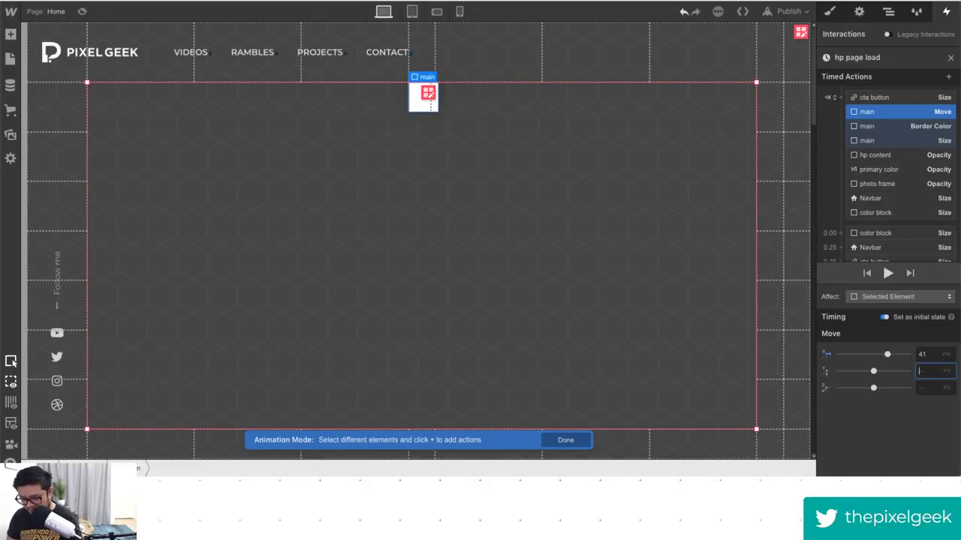
{"action": "type", "text": "30"}
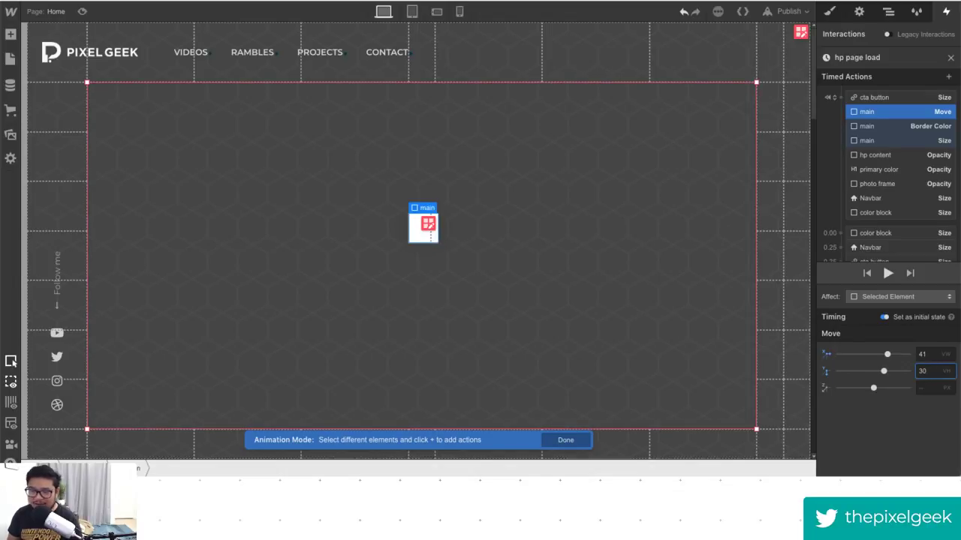
{"action": "key", "text": "BackSpace"}
{"action": "type", "text": "3"}
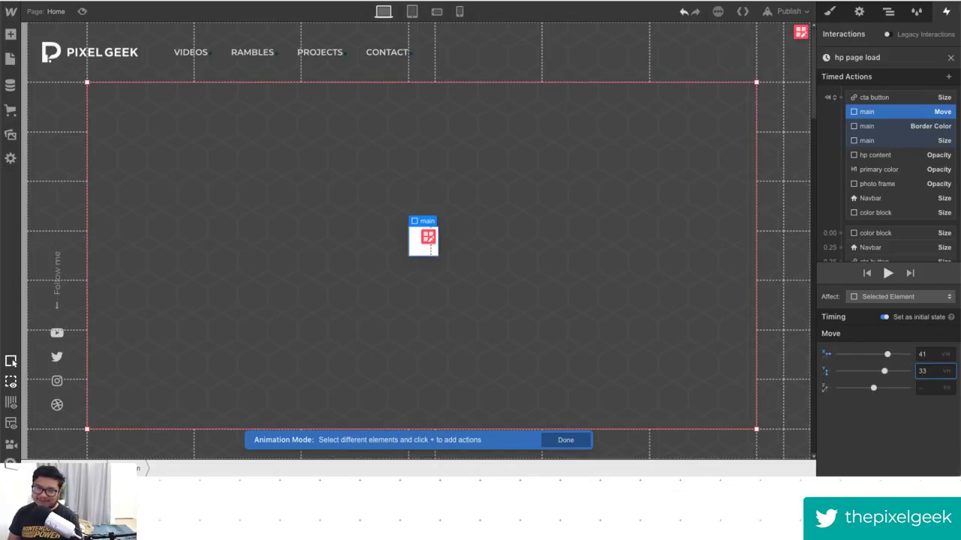
{"action": "key", "text": "Down"}
{"action": "key", "text": "Down"}
{"action": "key", "text": "Down"}
{"action": "key", "text": "Down"}
{"action": "key", "text": "Down"}
{"action": "key", "text": "Down"}
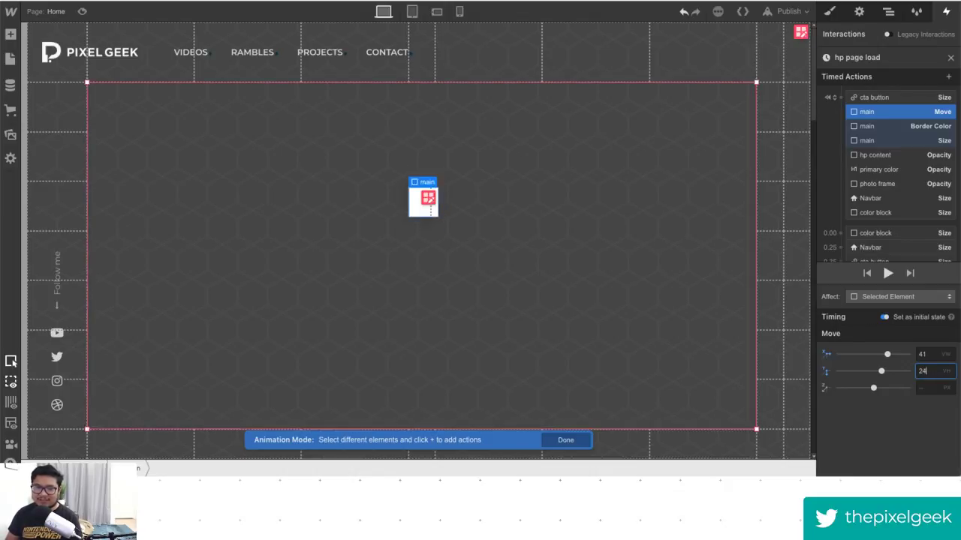
{"action": "left_click", "coordinate": [82, 11]}
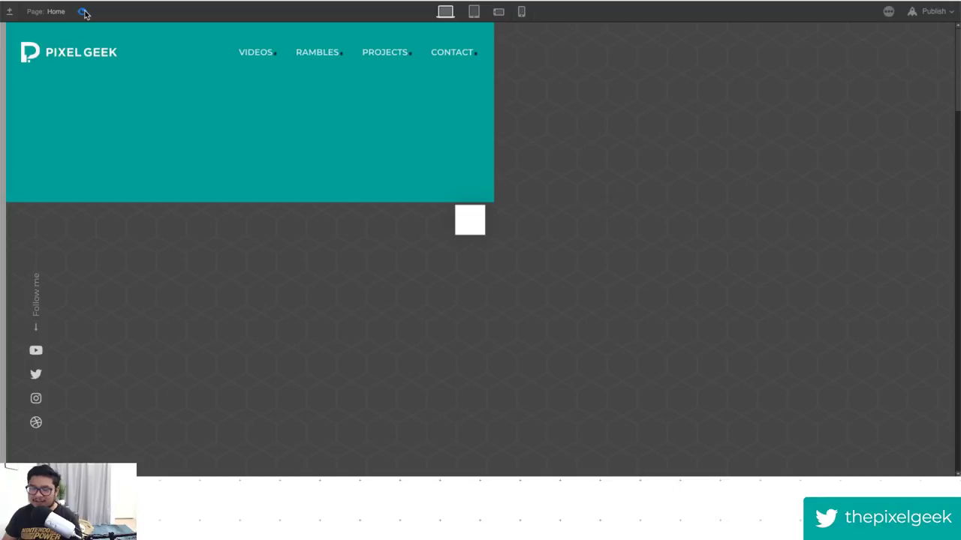
{"action": "left_click", "coordinate": [82, 12]}
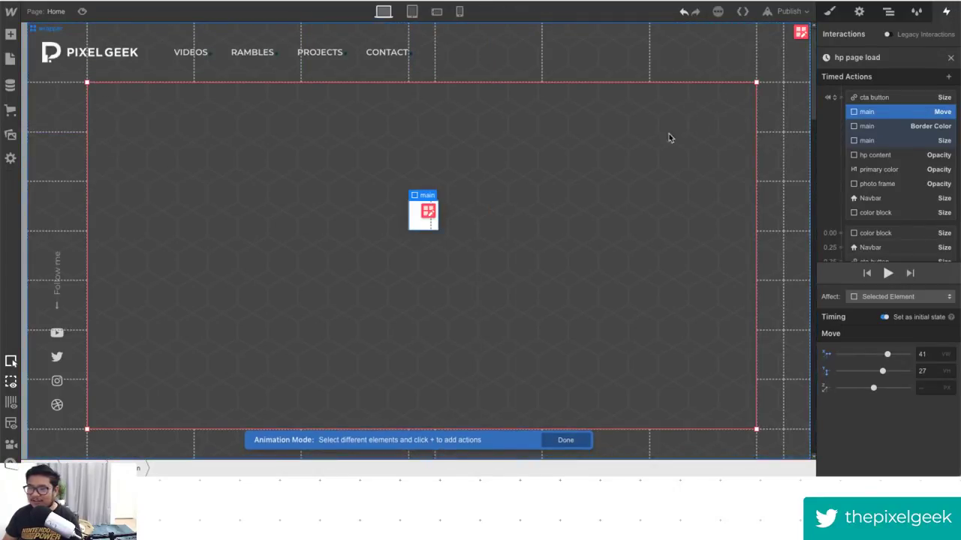
Add an opacity action of 0% for the main block at 0.00 s, starting with the color block's size action.
{"action": "scroll", "coordinate": [903, 215], "scroll_direction": "down", "scroll_amount": 2}
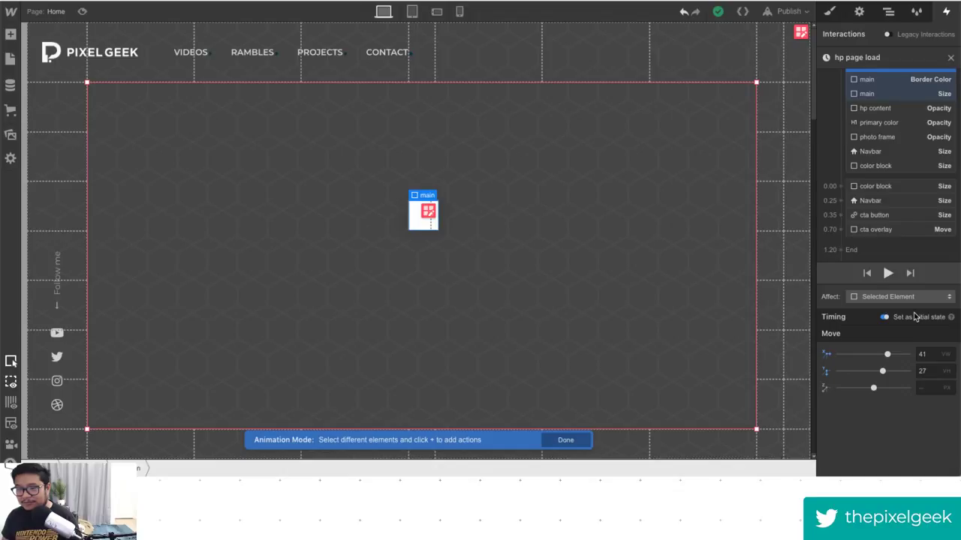
{"action": "scroll", "coordinate": [861, 215], "scroll_direction": "up", "scroll_amount": 1}
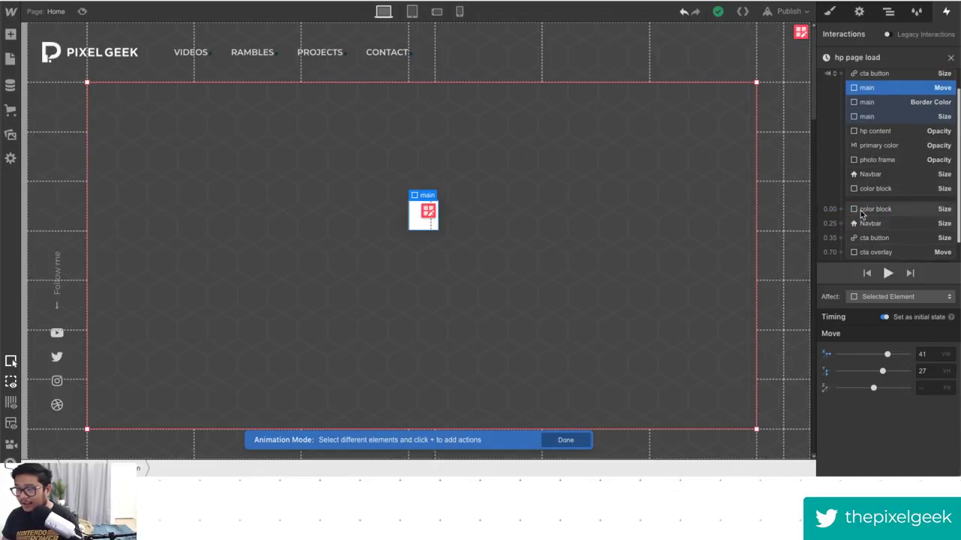
{"action": "scroll", "coordinate": [861, 215], "scroll_direction": "down", "scroll_amount": 1}
{"action": "left_click_drag", "start_coordinate": [863, 200], "coordinate": [842, 195]}
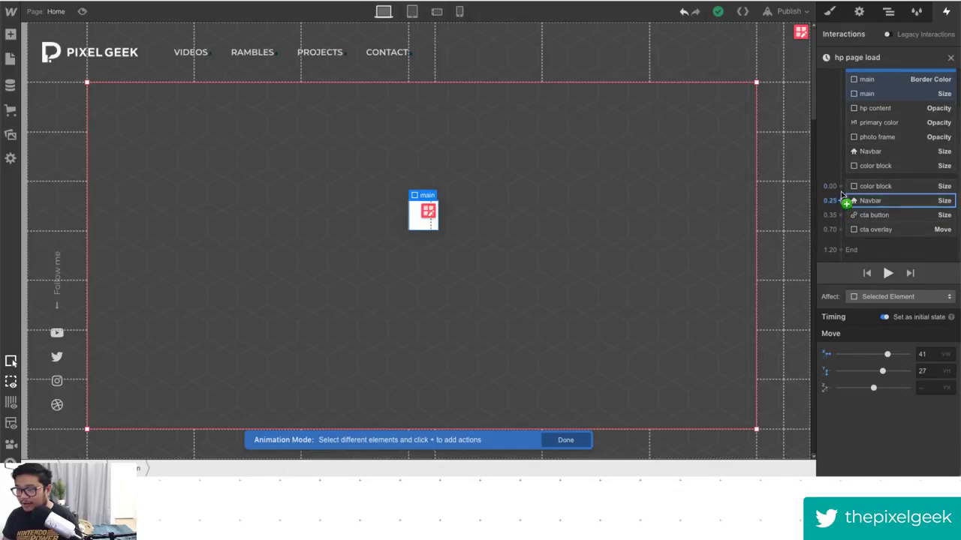
{"action": "left_click", "coordinate": [840, 187]}
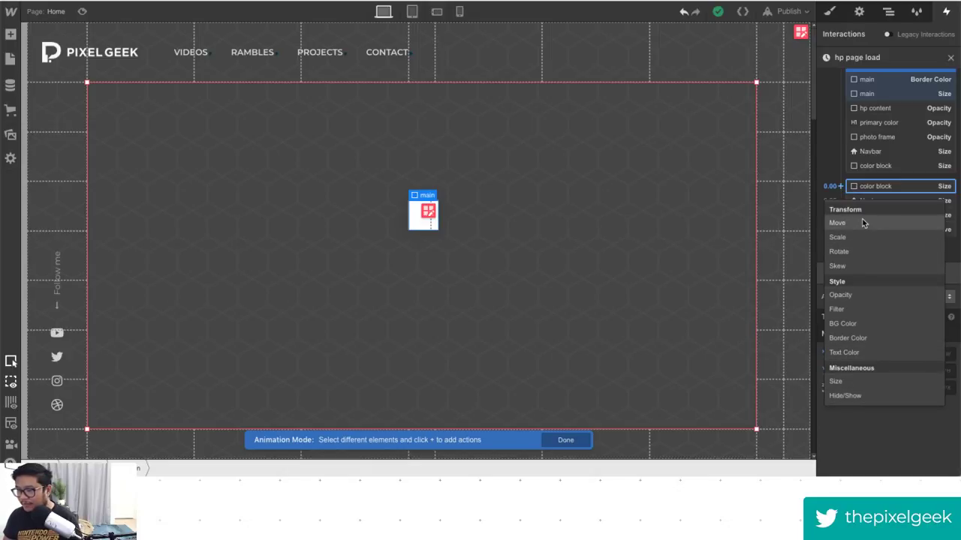
{"action": "left_click", "coordinate": [841, 295]}
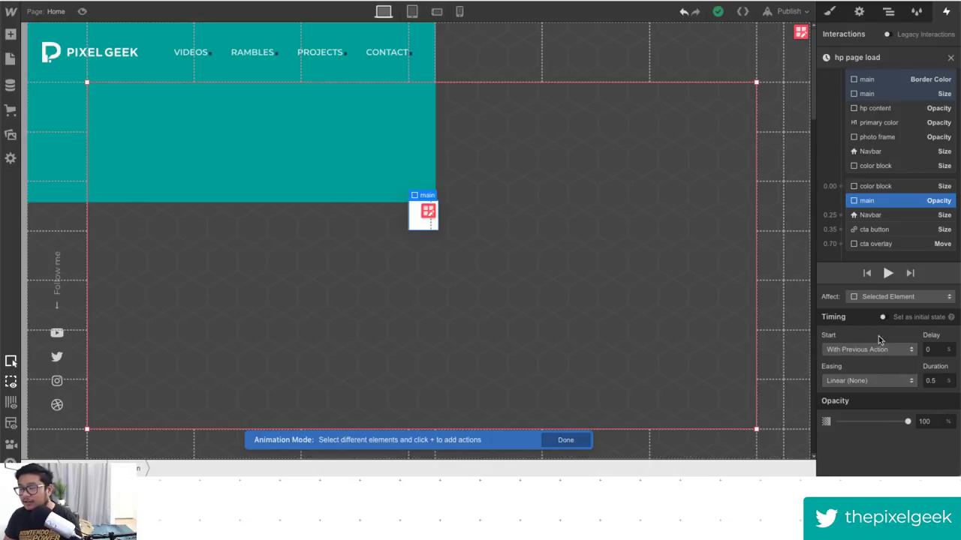
{"action": "left_click", "coordinate": [935, 421]}
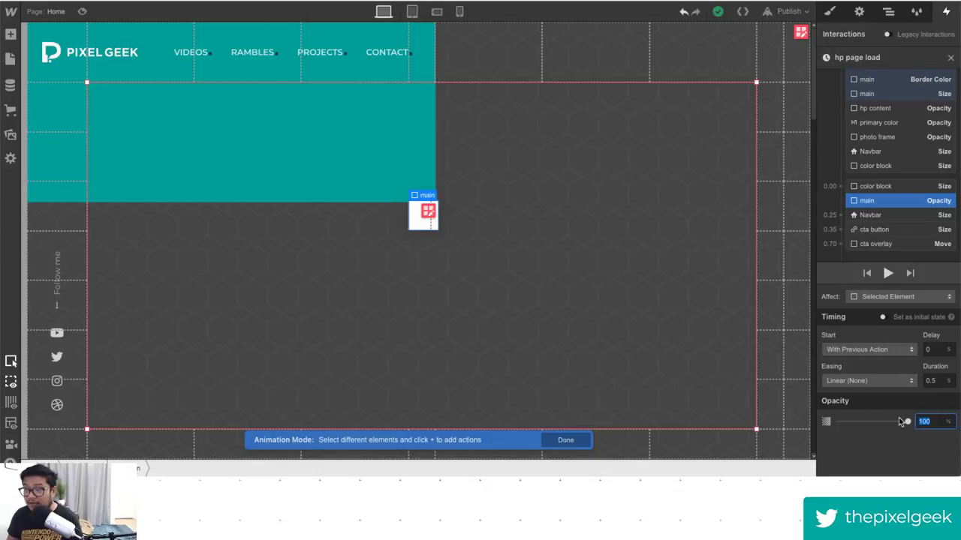
{"action": "scroll", "coordinate": [923, 158], "scroll_direction": "up", "scroll_amount": 3}
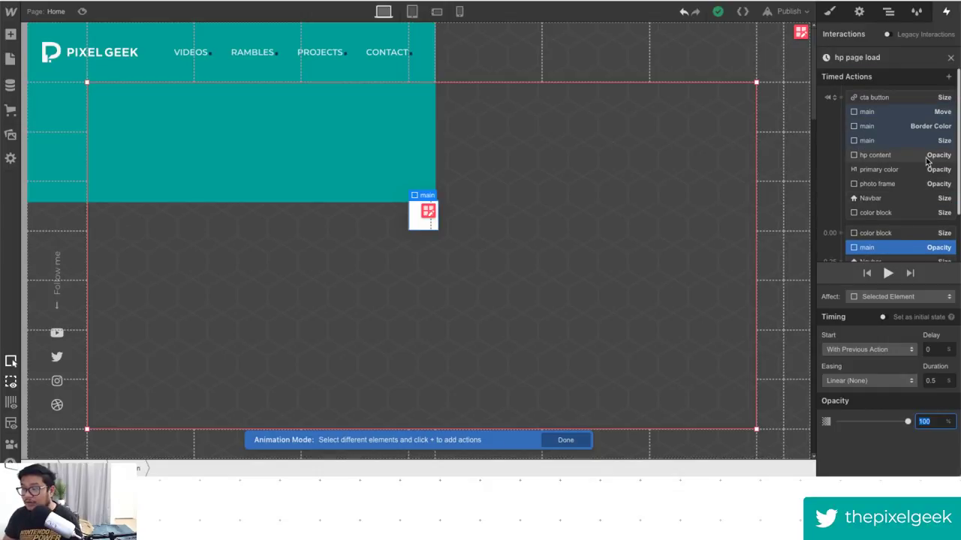
{"action": "scroll", "coordinate": [923, 161], "scroll_direction": "down", "scroll_amount": 3}
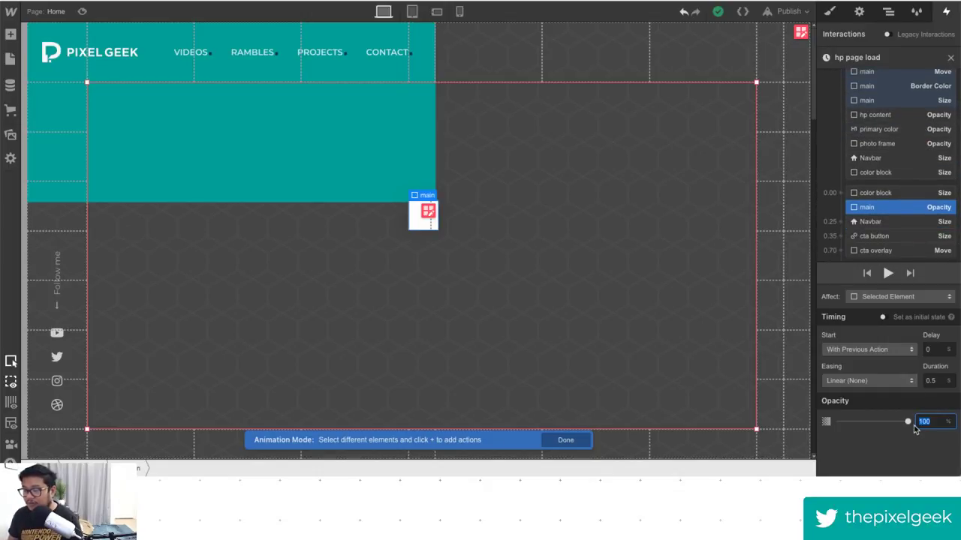
{"action": "type", "text": "0"}
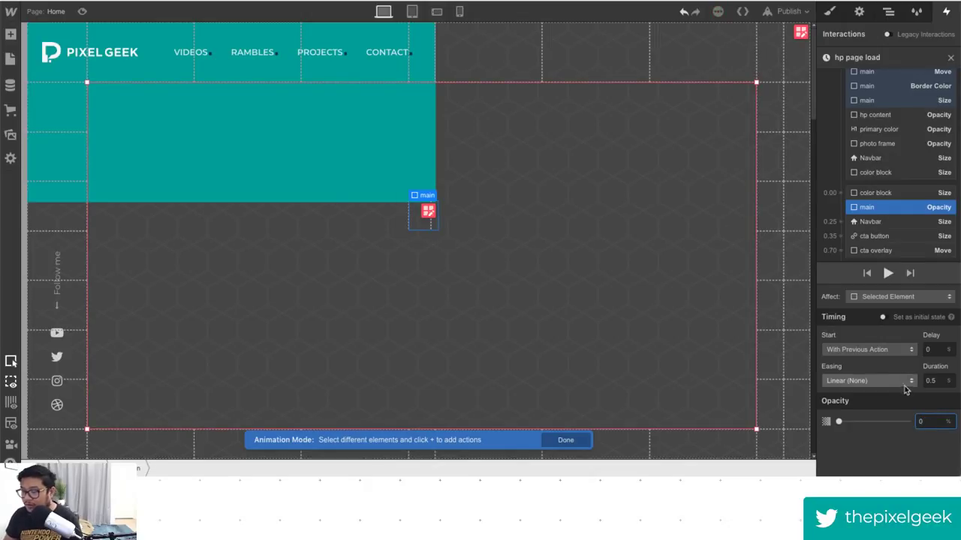
Set the duration of the main block's 0% opacity action to 0.1 s.
{"action": "left_click", "coordinate": [937, 381]}
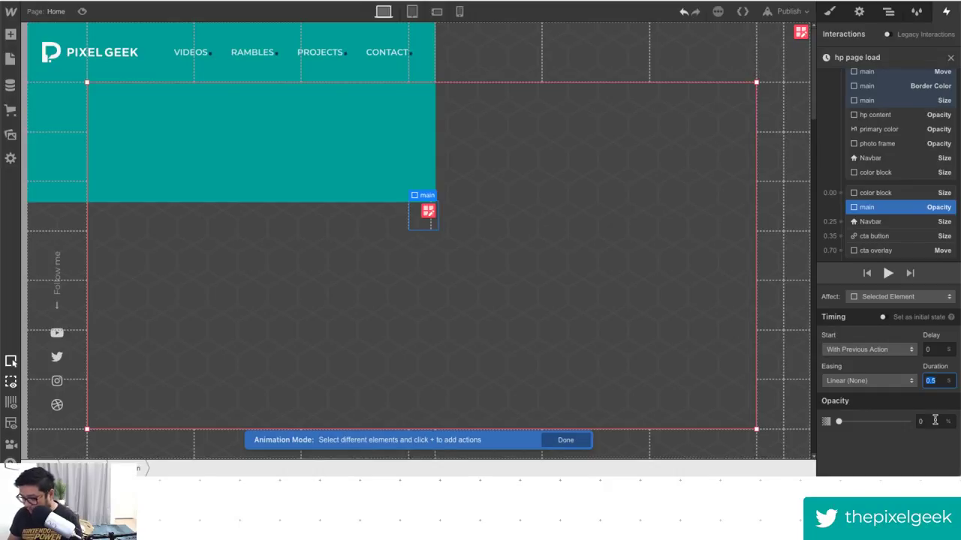
{"action": "key", "text": "BackSpace"}
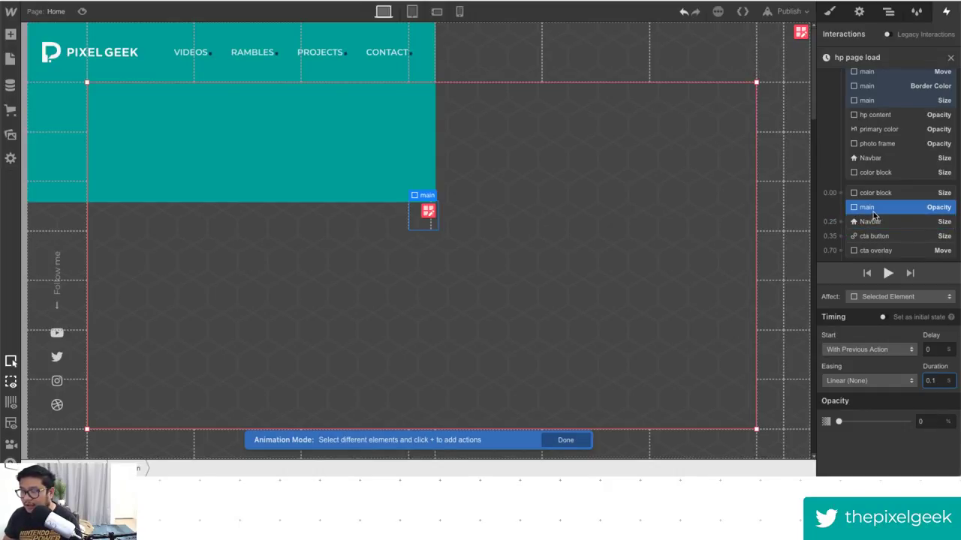
{"action": "scroll", "coordinate": [873, 215], "scroll_direction": "down", "scroll_amount": 1}
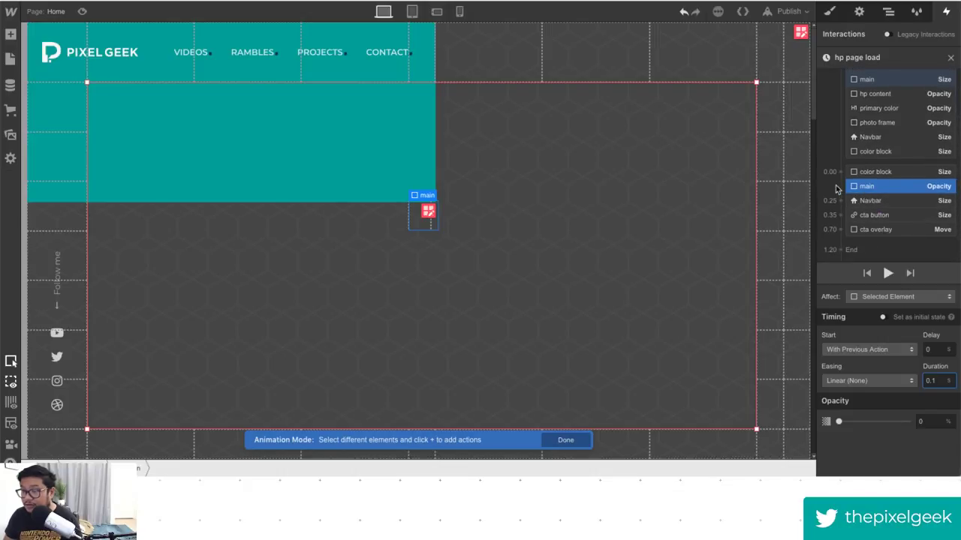
{"action": "left_click_drag", "start_coordinate": [849, 188], "coordinate": [851, 252]}
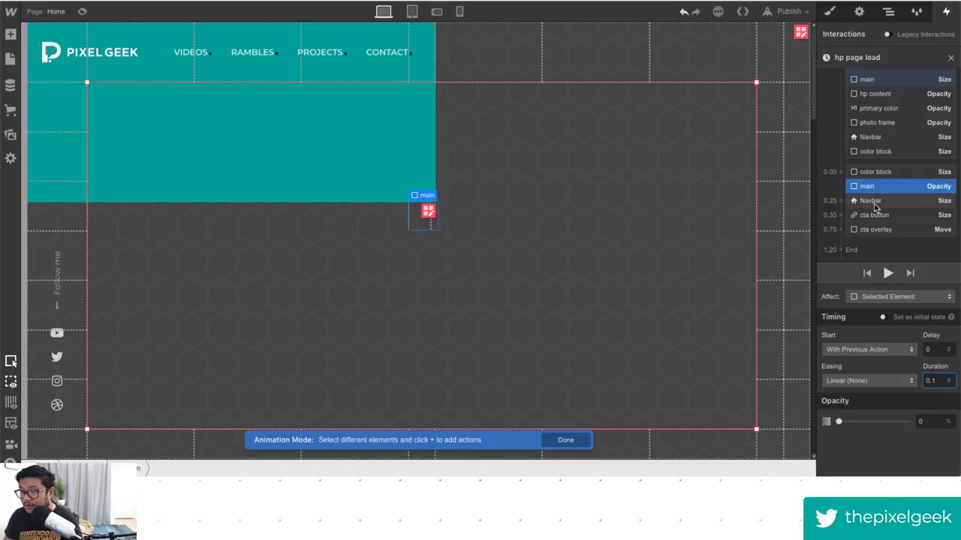
{"action": "left_click", "coordinate": [886, 174]}
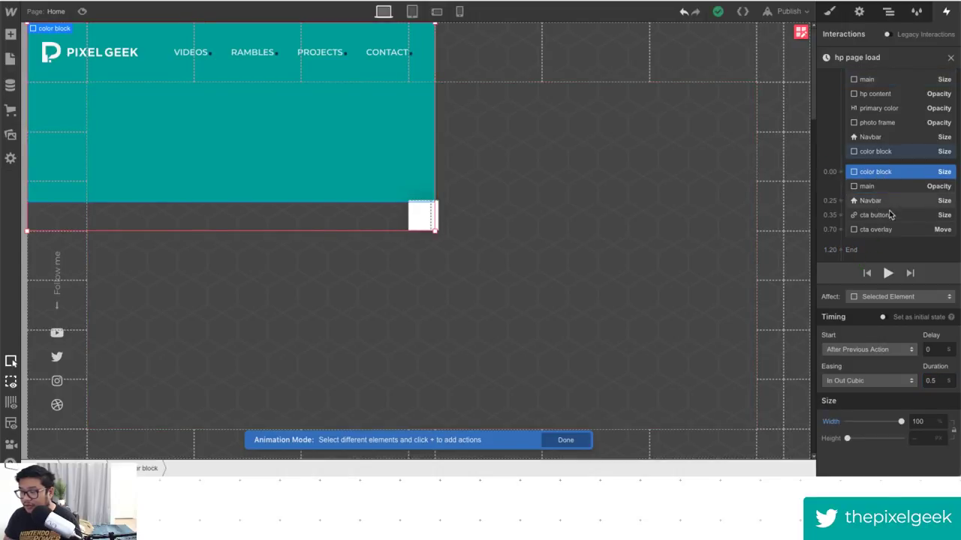
{"action": "left_click", "coordinate": [884, 216]}
{"action": "left_click", "coordinate": [888, 232]}
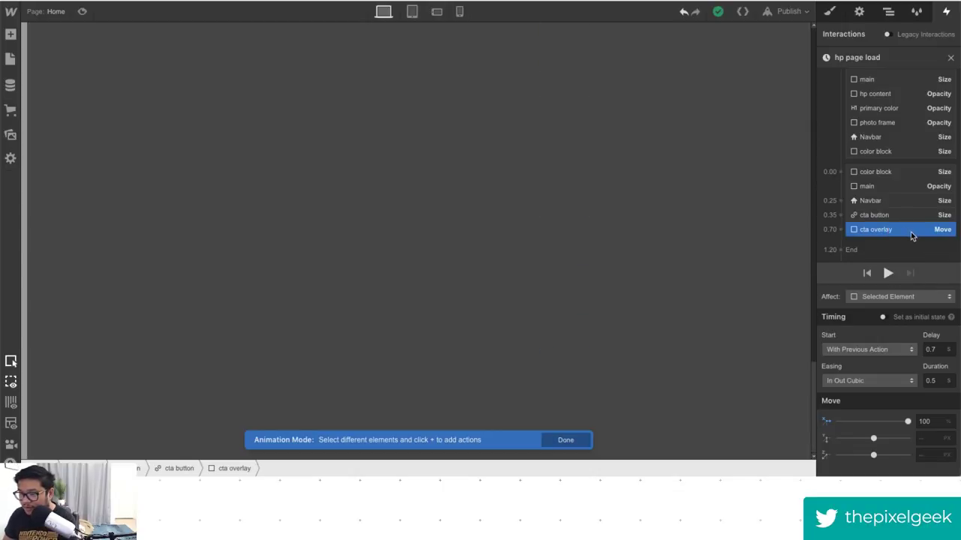
{"action": "key", "text": "Delete"}
{"action": "key", "text": "Delete"}
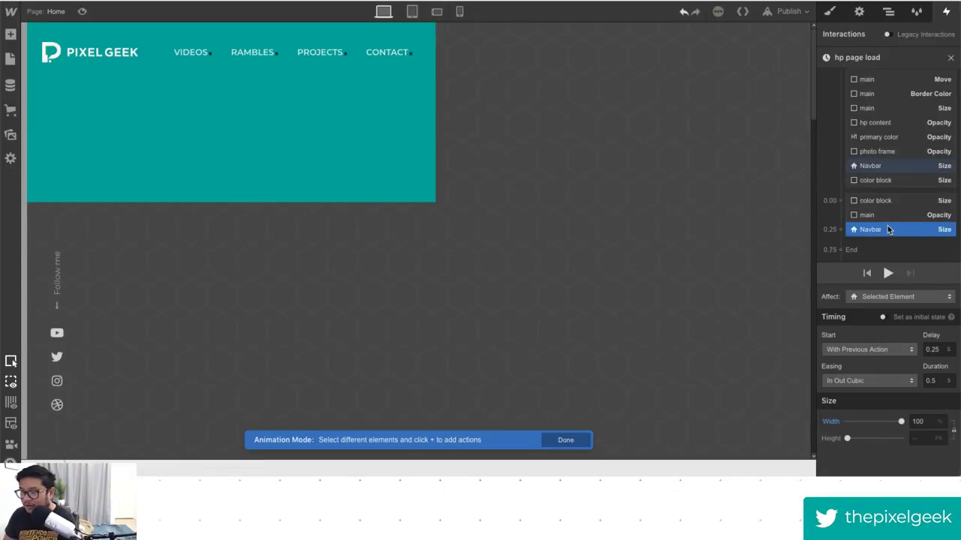
{"action": "left_click", "coordinate": [874, 201]}
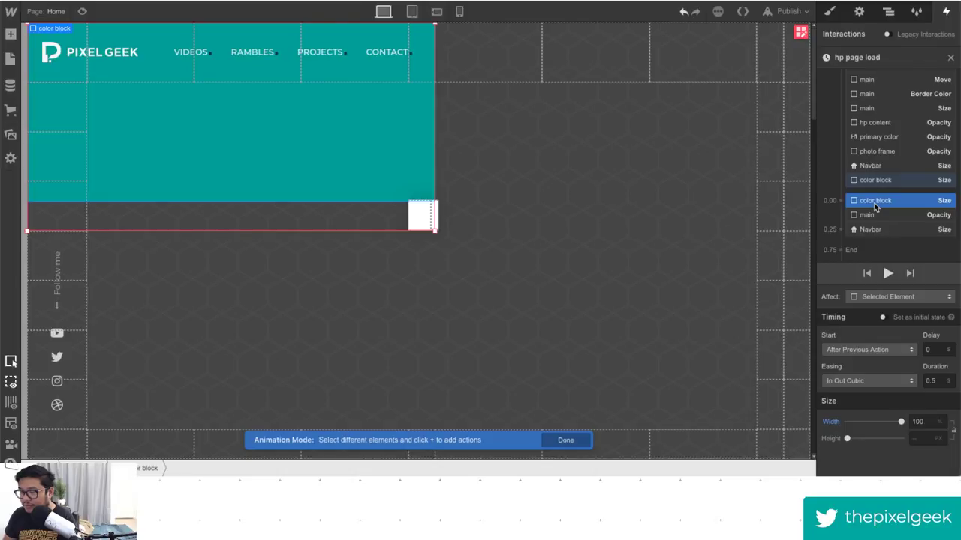
{"action": "key", "text": "ctrl+z"}
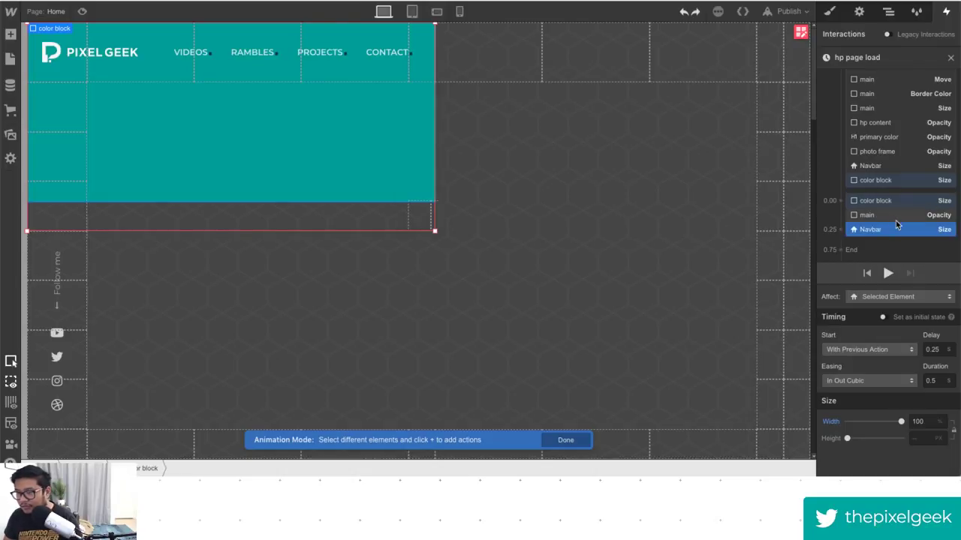
{"action": "key", "text": "ctrl+z"}
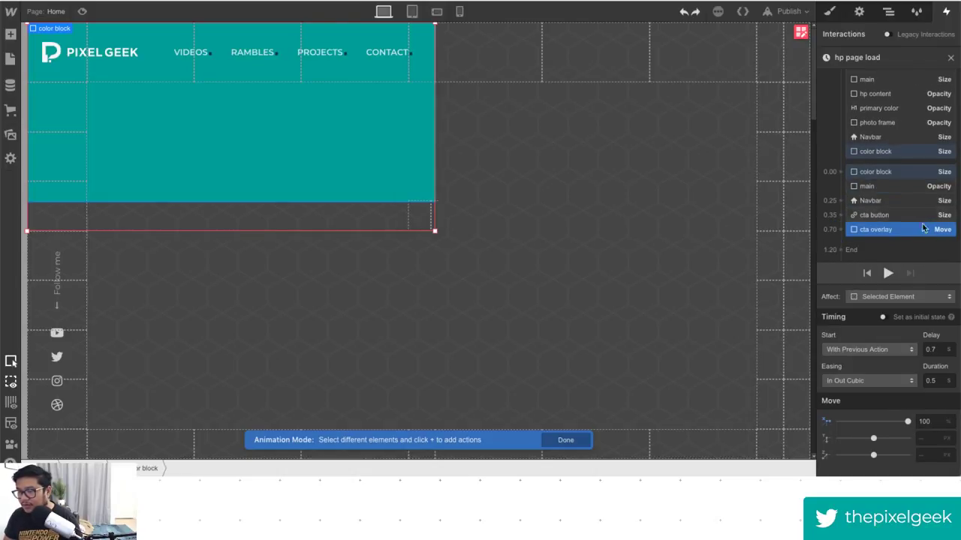
Try to move the color block, main, cta button and cta overlay timed actions below the Navbar size action.
{"action": "left_click", "coordinate": [925, 218]}
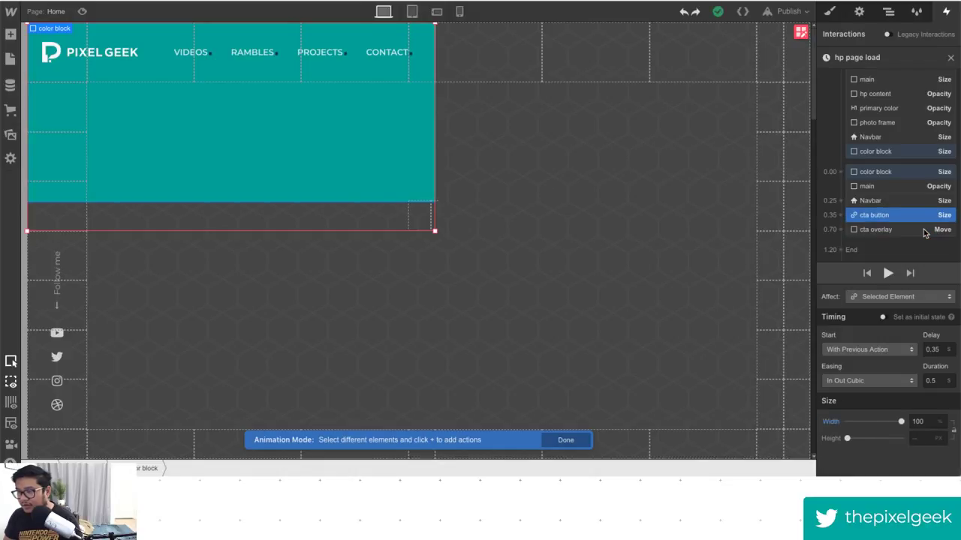
{"action": "key", "text": "Up"}
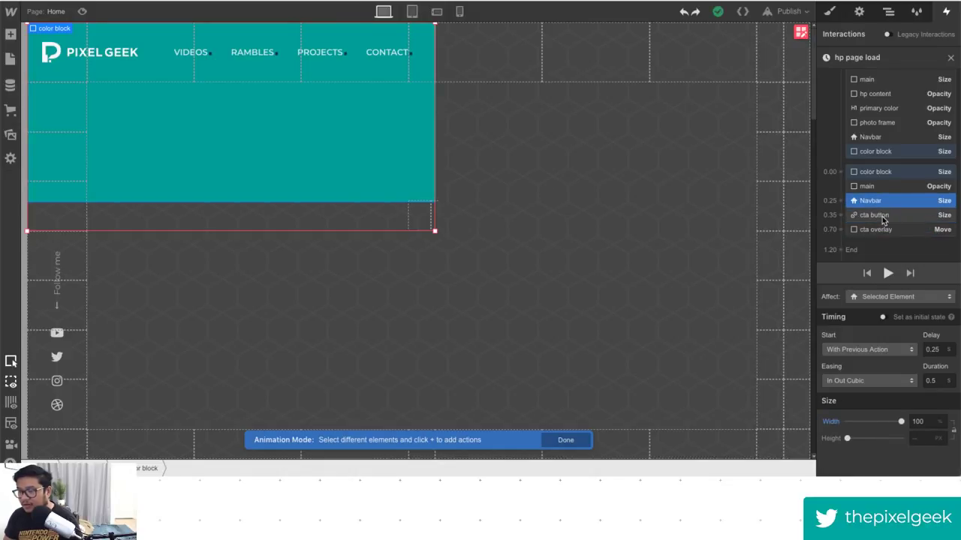
{"action": "left_click", "coordinate": [878, 188]}
{"action": "left_click", "coordinate": [875, 172]}
{"action": "left_click", "coordinate": [875, 187], "text": "shift"}
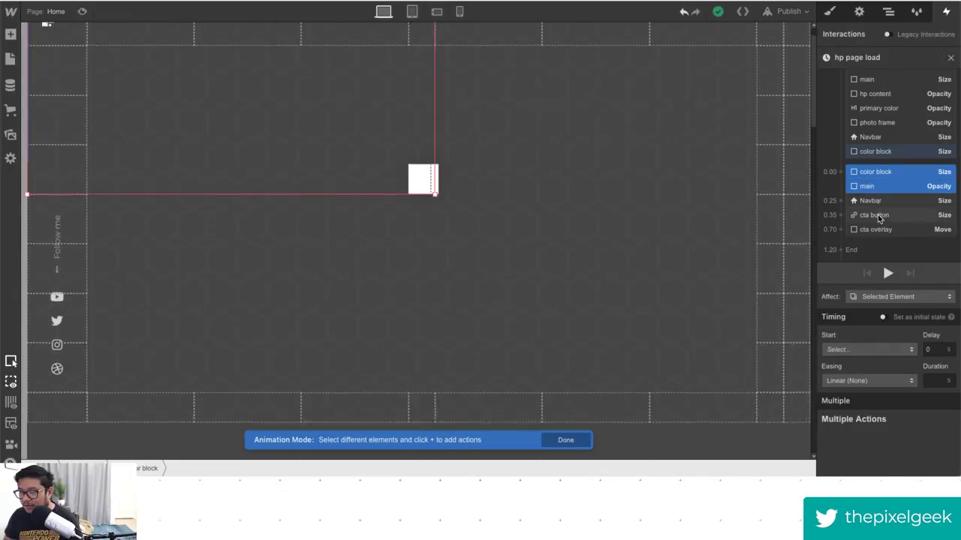
{"action": "left_click", "coordinate": [875, 215], "text": "shift"}
{"action": "left_click", "coordinate": [875, 229], "text": "shift"}
{"action": "left_click_drag", "start_coordinate": [873, 178], "coordinate": [893, 258]}
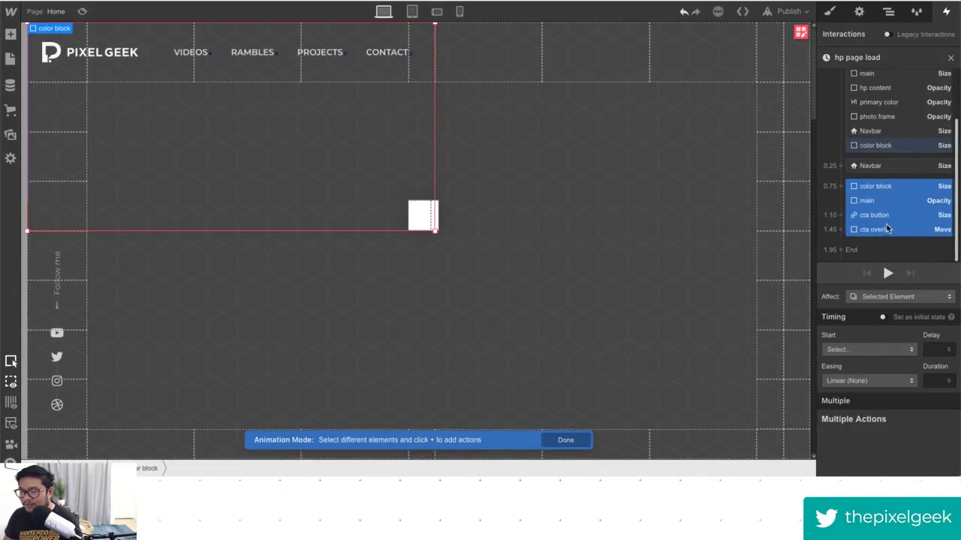
Place the Navbar size action directly before the cta button action, and move main's opacity action into its own slot at 0.00 s.
{"action": "scroll", "coordinate": [886, 226], "scroll_direction": "up", "scroll_amount": 1}
{"action": "left_click", "coordinate": [870, 204]}
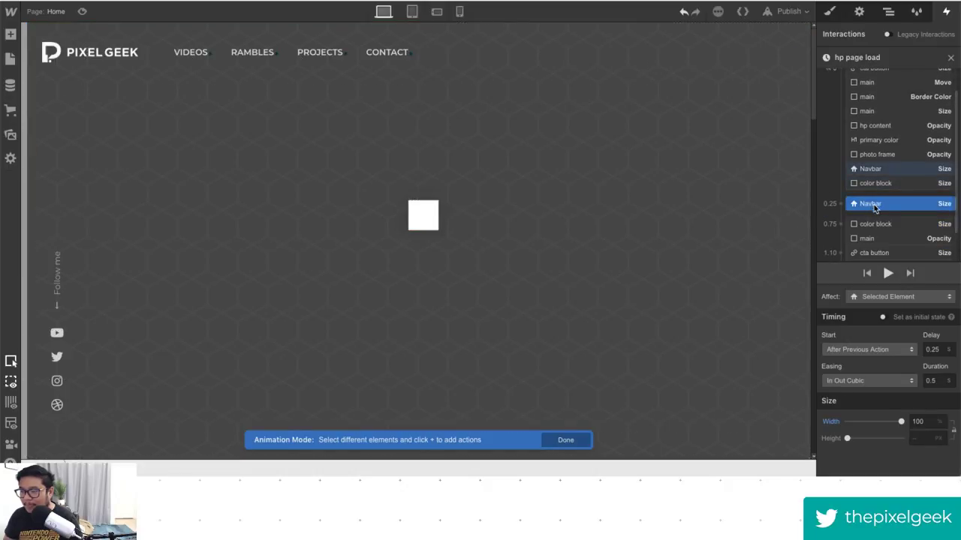
{"action": "left_click_drag", "start_coordinate": [874, 204], "coordinate": [924, 240]}
{"action": "scroll", "coordinate": [925, 243], "scroll_direction": "down", "scroll_amount": 1}
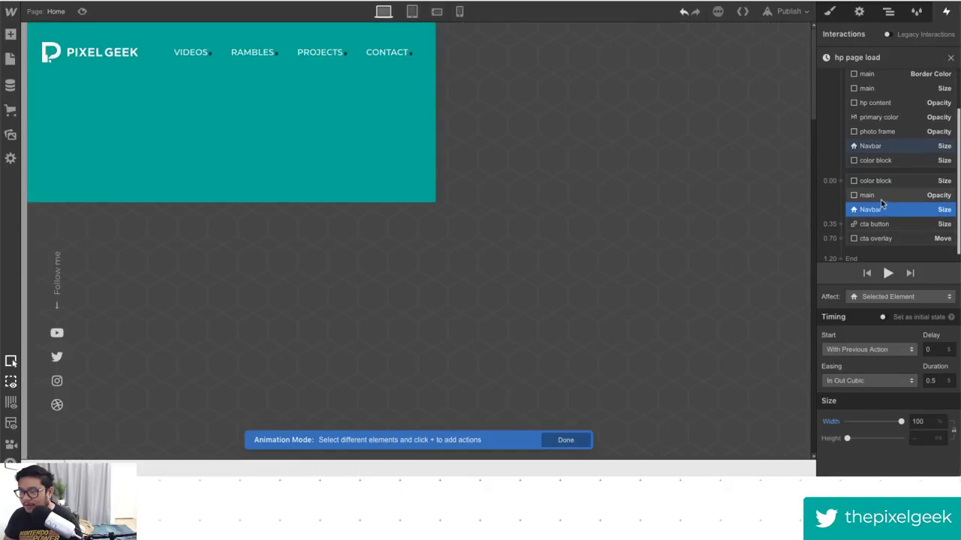
{"action": "left_click_drag", "start_coordinate": [872, 194], "coordinate": [854, 229]}
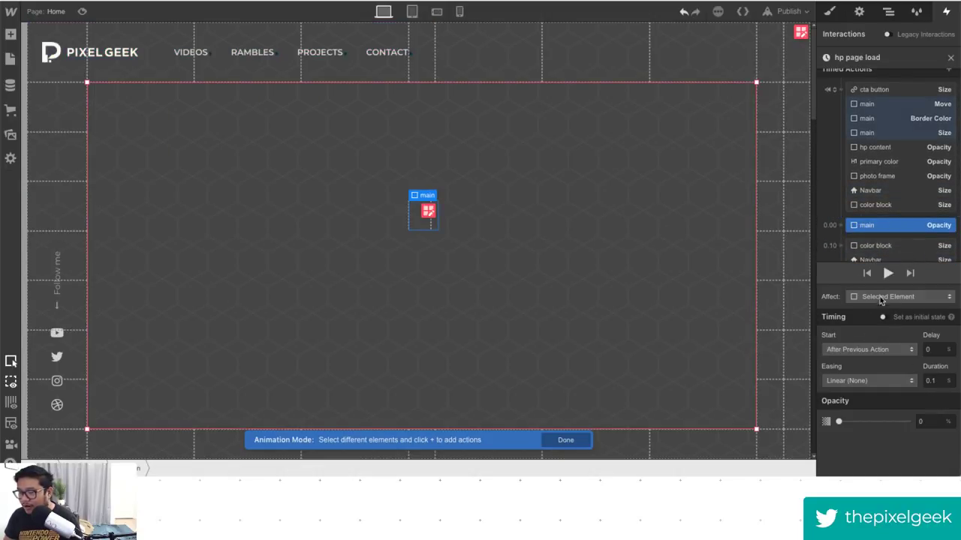
Add a 100% opacity action for the main block at 0.10 s with a duration of 0.1 s.
{"action": "left_click", "coordinate": [840, 235]}
{"action": "left_click", "coordinate": [855, 343]}
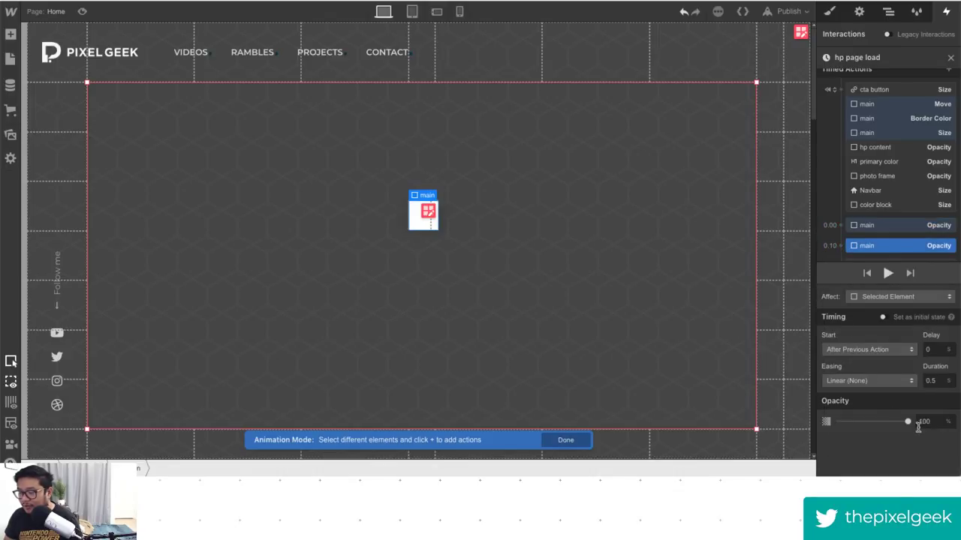
{"action": "left_click", "coordinate": [936, 382]}
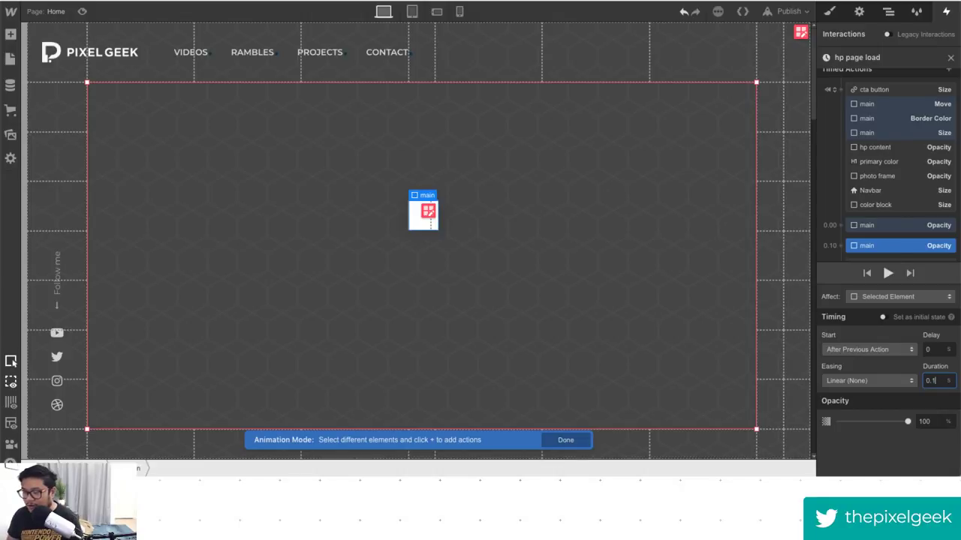
Add a 0% opacity action for the main block at 0.20 s with a duration of 0.1 s.
{"action": "scroll", "coordinate": [886, 195], "scroll_direction": "down", "scroll_amount": 2}
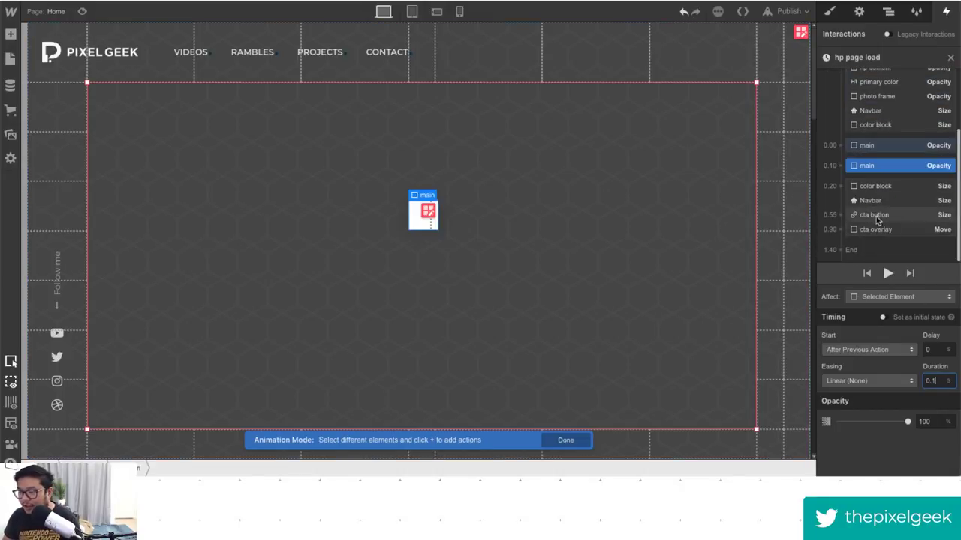
{"action": "left_click", "coordinate": [847, 186]}
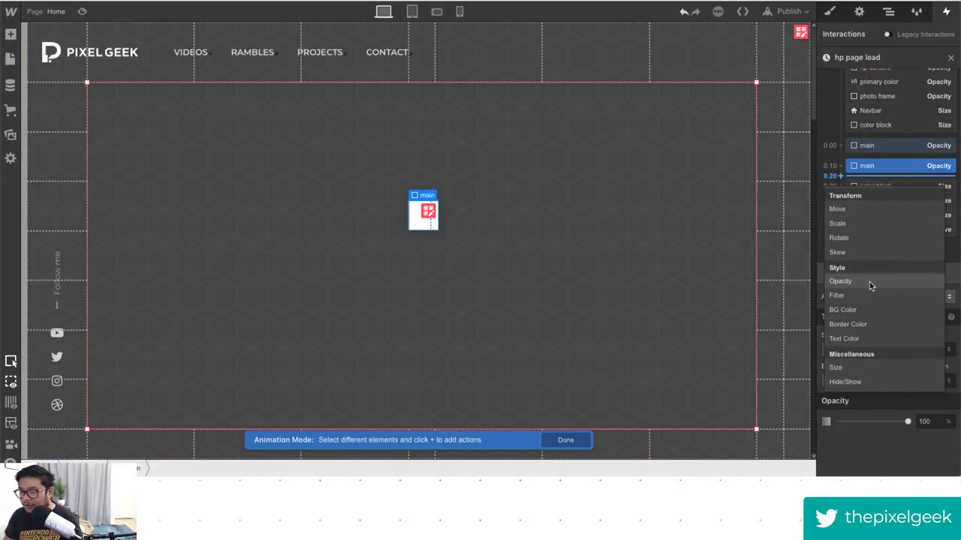
{"action": "left_click", "coordinate": [869, 283]}
{"action": "double_click", "coordinate": [931, 421]}
{"action": "type", "text": "0"}
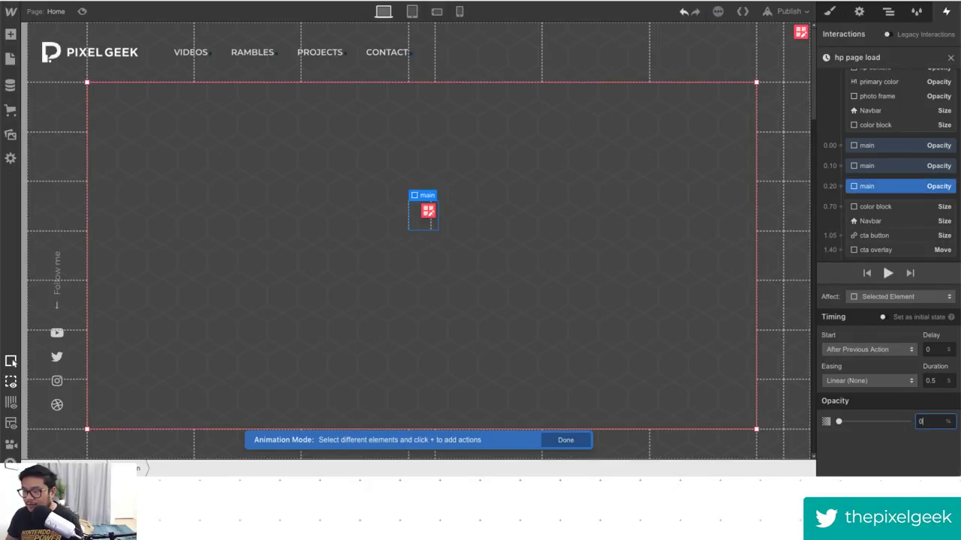
{"action": "left_click", "coordinate": [934, 383]}
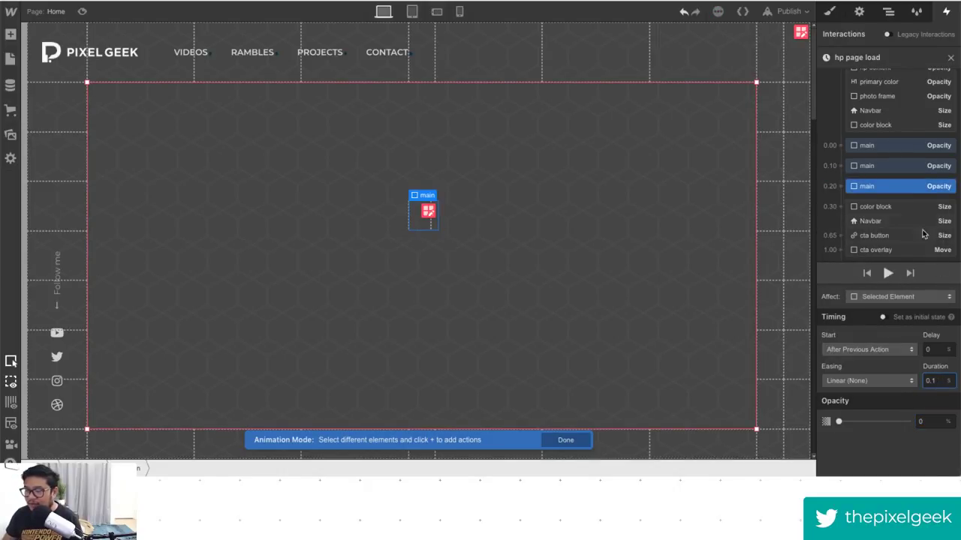
Add a 100% opacity action for the main block at 0.30 s and check the alternating opacity values of its four actions.
{"action": "left_click", "coordinate": [842, 196]}
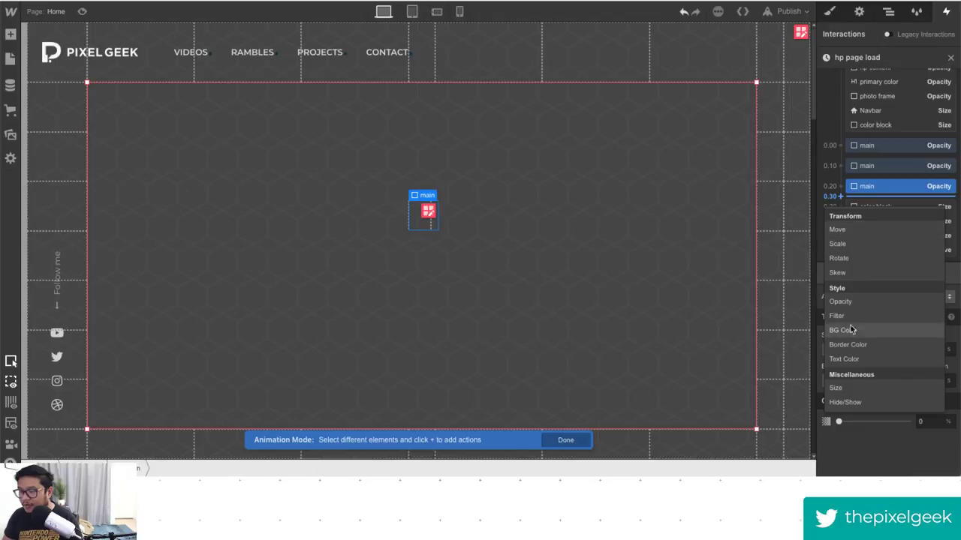
{"action": "left_click", "coordinate": [848, 301]}
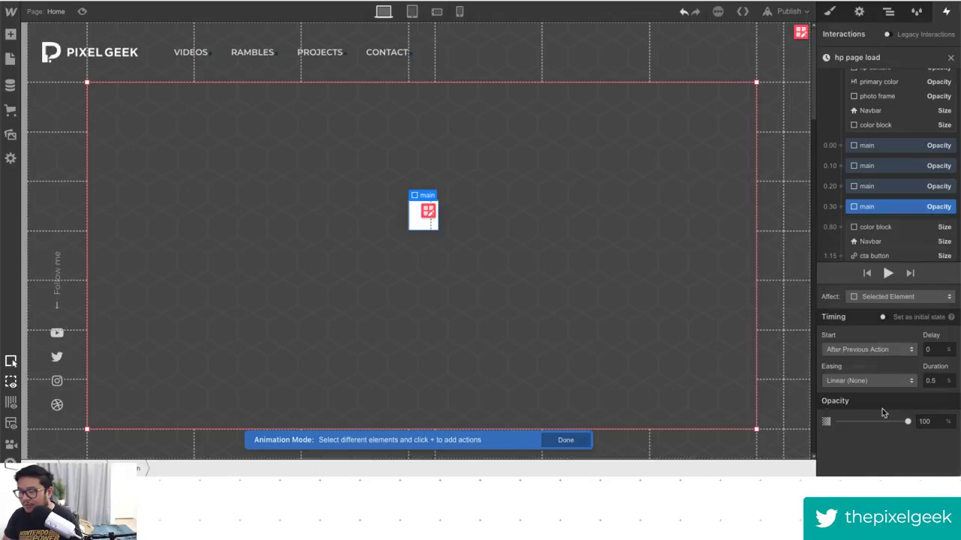
{"action": "left_click", "coordinate": [897, 148]}
{"action": "left_click", "coordinate": [895, 167]}
{"action": "left_click", "coordinate": [894, 188]}
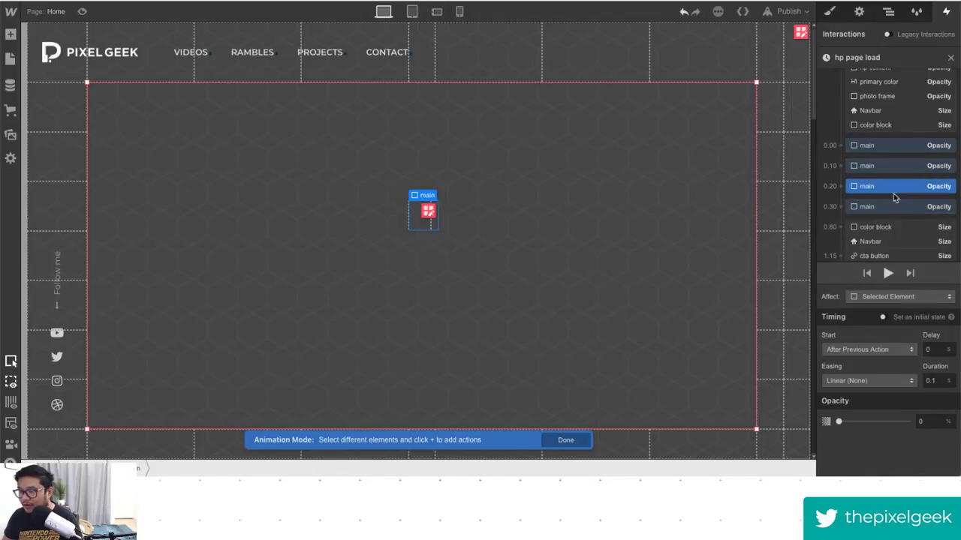
{"action": "left_click", "coordinate": [888, 210]}
Add a 0% opacity action for the main block at 0.80 s, following its fourth opacity action.
{"action": "left_click", "coordinate": [842, 216]}
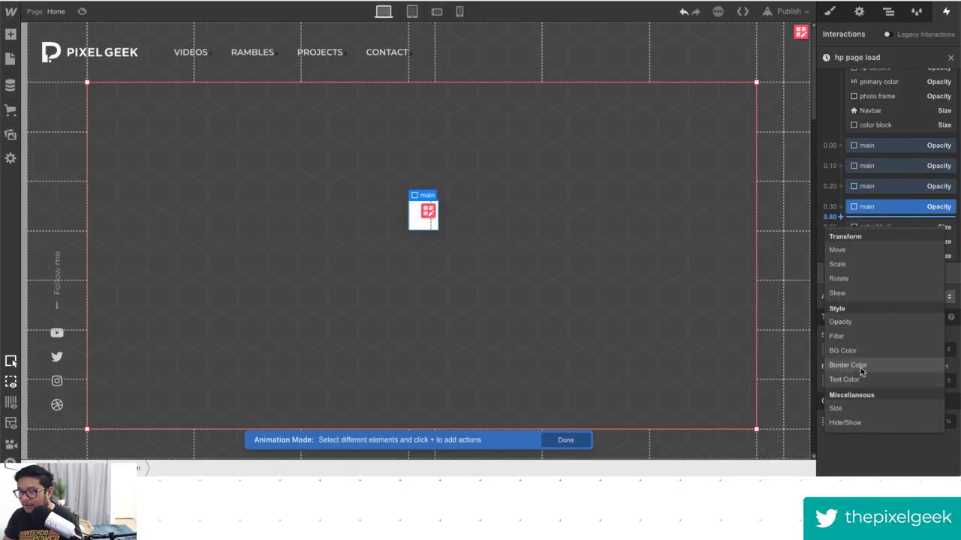
{"action": "left_click", "coordinate": [860, 323]}
{"action": "double_click", "coordinate": [931, 421]}
{"action": "type", "text": "0"}
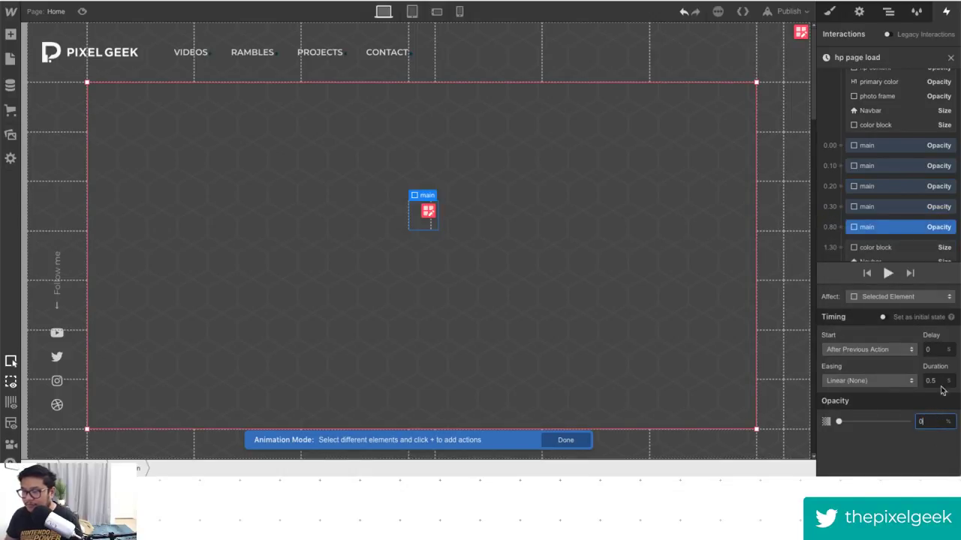
Add a sixth main opacity action at 100%, and set a 0.1 s duration on it and the two opacity actions before it.
{"action": "left_click", "coordinate": [843, 247]}
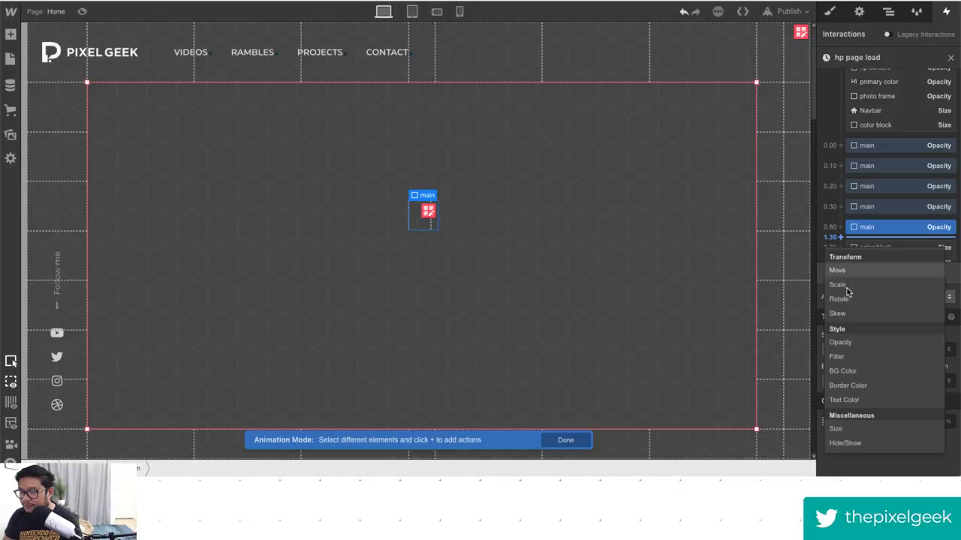
{"action": "left_click", "coordinate": [858, 346]}
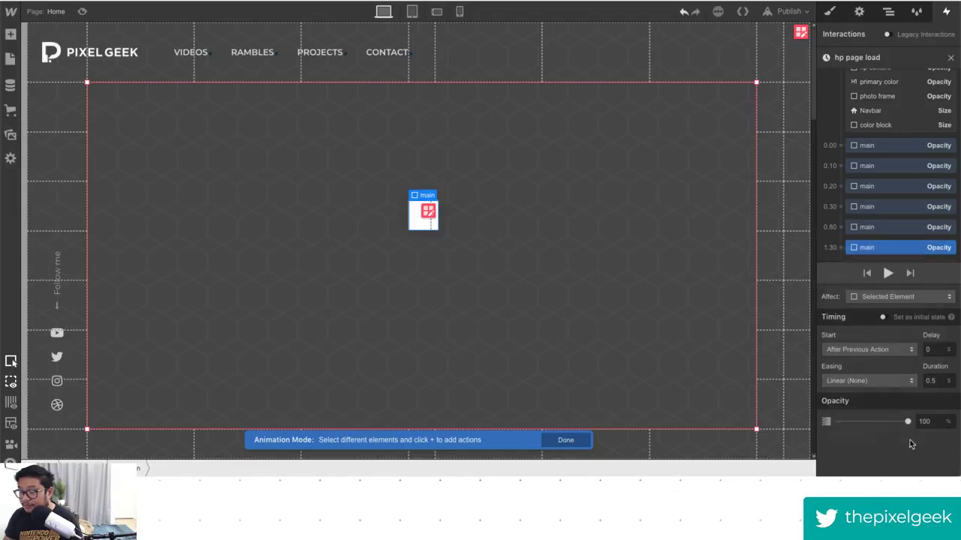
{"action": "double_click", "coordinate": [939, 381]}
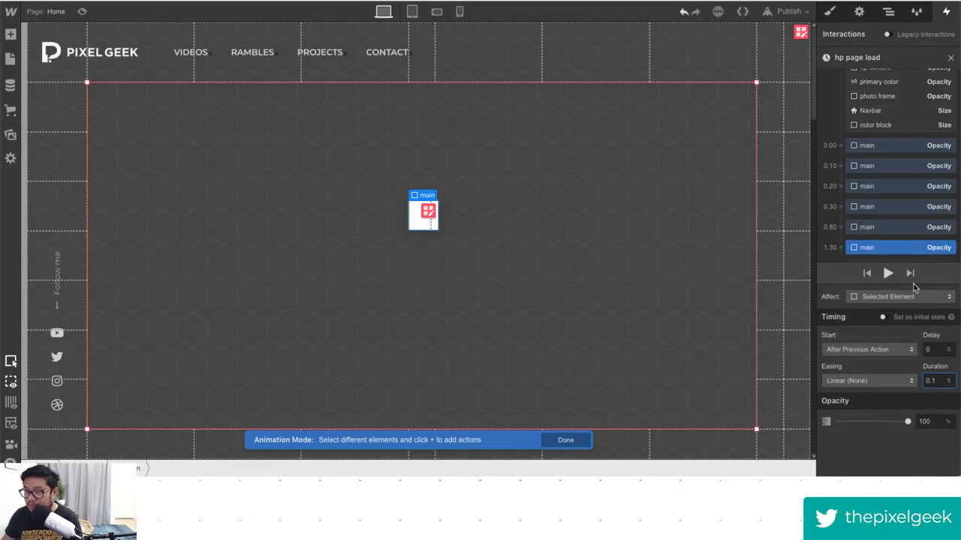
{"action": "left_click", "coordinate": [869, 227]}
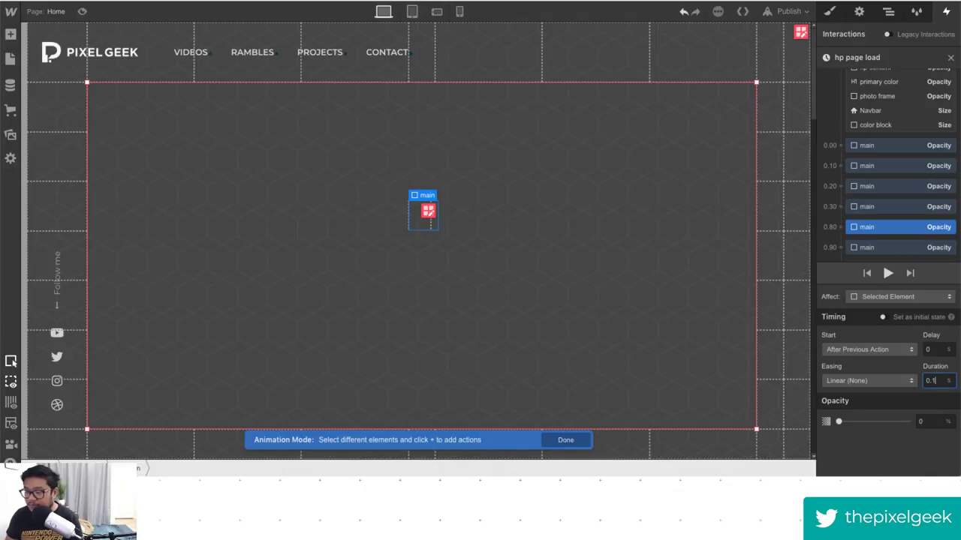
{"action": "left_click", "coordinate": [881, 207]}
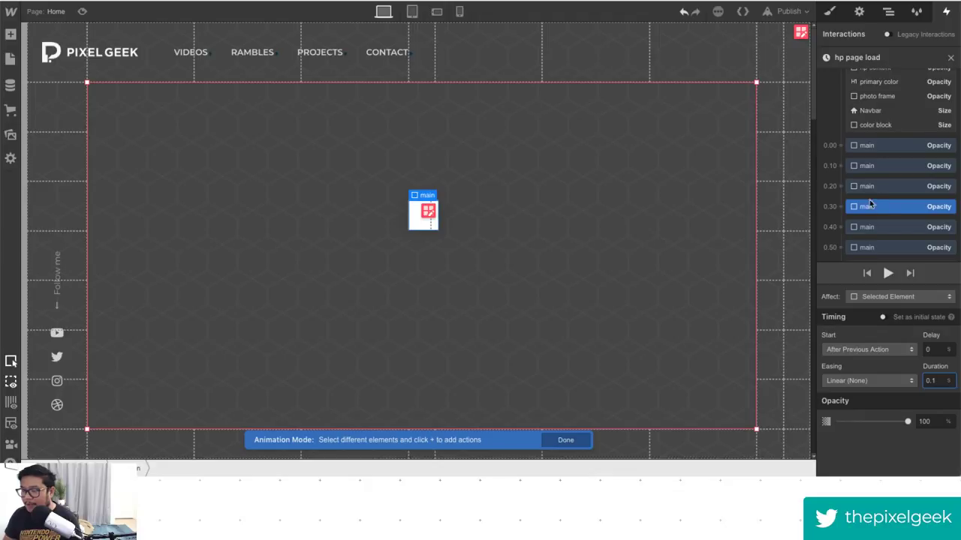
Add a size action for the main block at 0.60 s, after its last opacity action, with width and height set to Auto.
{"action": "scroll", "coordinate": [871, 217], "scroll_direction": "down", "scroll_amount": 2}
{"action": "left_click_drag", "start_coordinate": [864, 231], "coordinate": [844, 236]}
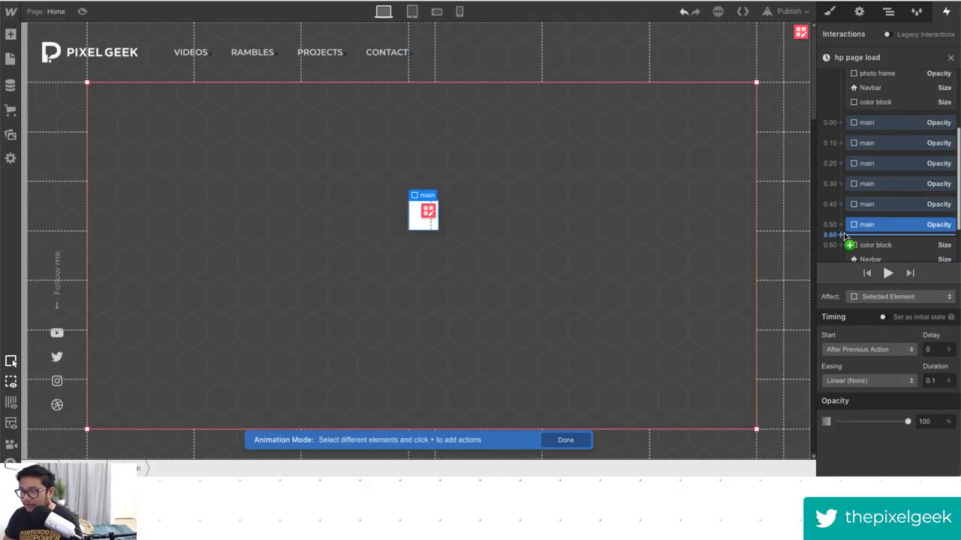
{"action": "left_click", "coordinate": [842, 235]}
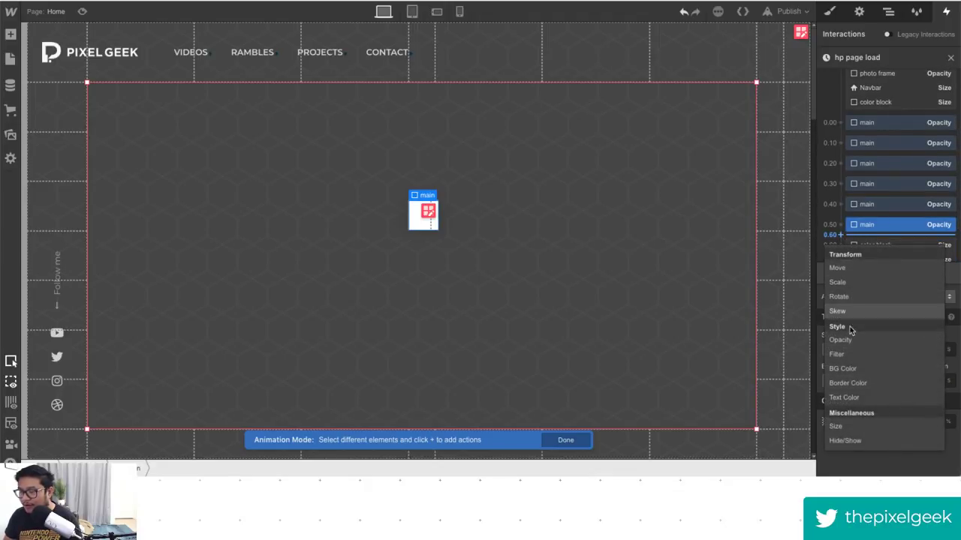
{"action": "left_click", "coordinate": [850, 427]}
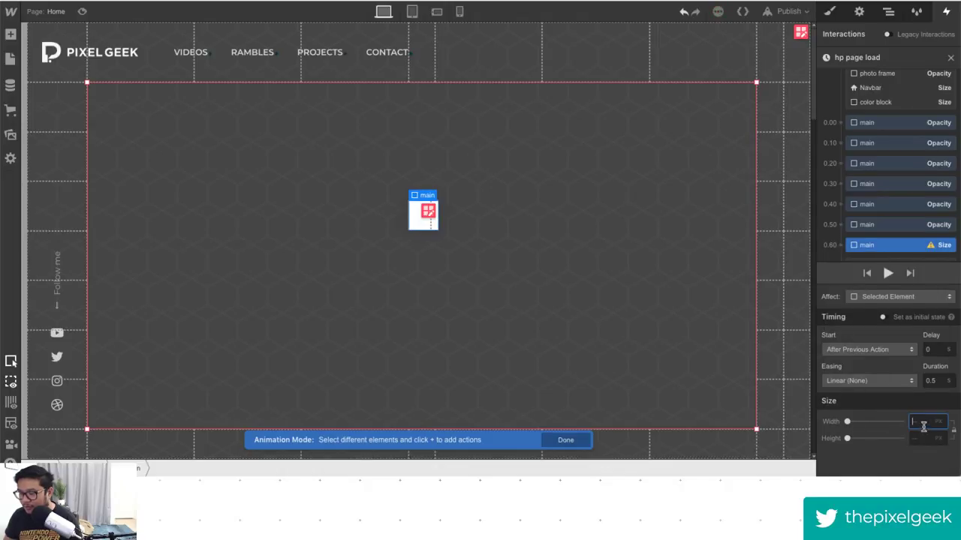
{"action": "left_click", "coordinate": [934, 425]}
{"action": "left_click", "coordinate": [913, 380]}
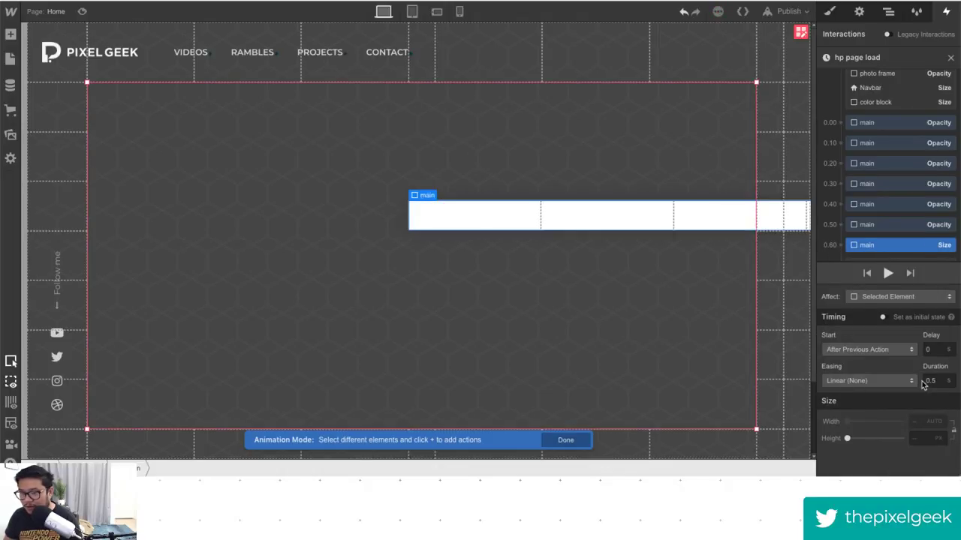
{"action": "left_click", "coordinate": [933, 439]}
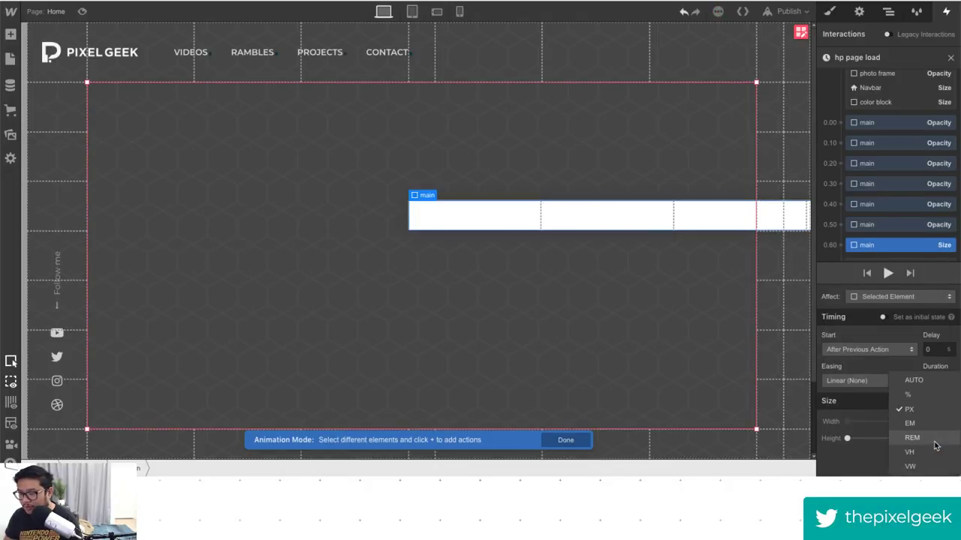
{"action": "left_click", "coordinate": [923, 387]}
Add a move action for the main block alongside its 0.60 s size action, with X and Y offsets of 0 px.
{"action": "scroll", "coordinate": [873, 243], "scroll_direction": "down", "scroll_amount": 1}
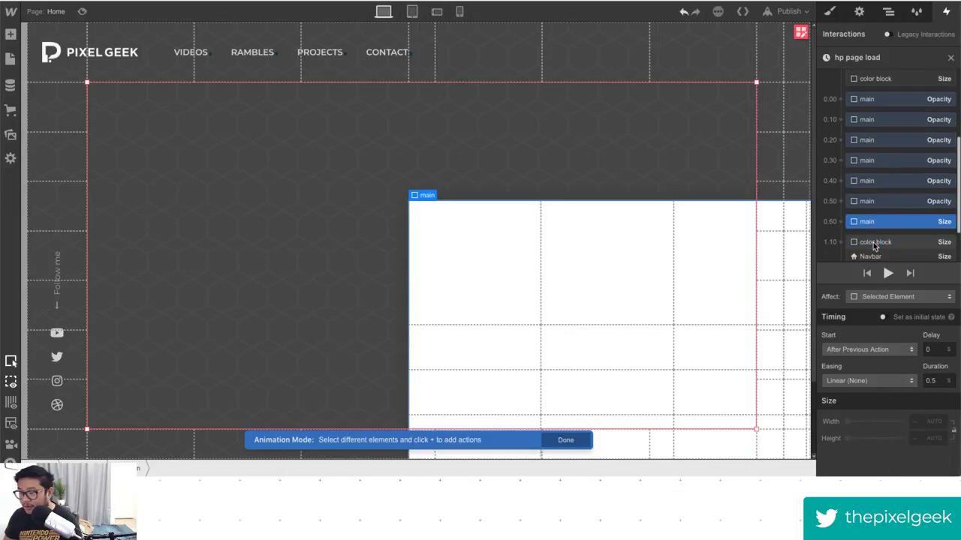
{"action": "left_click", "coordinate": [842, 222]}
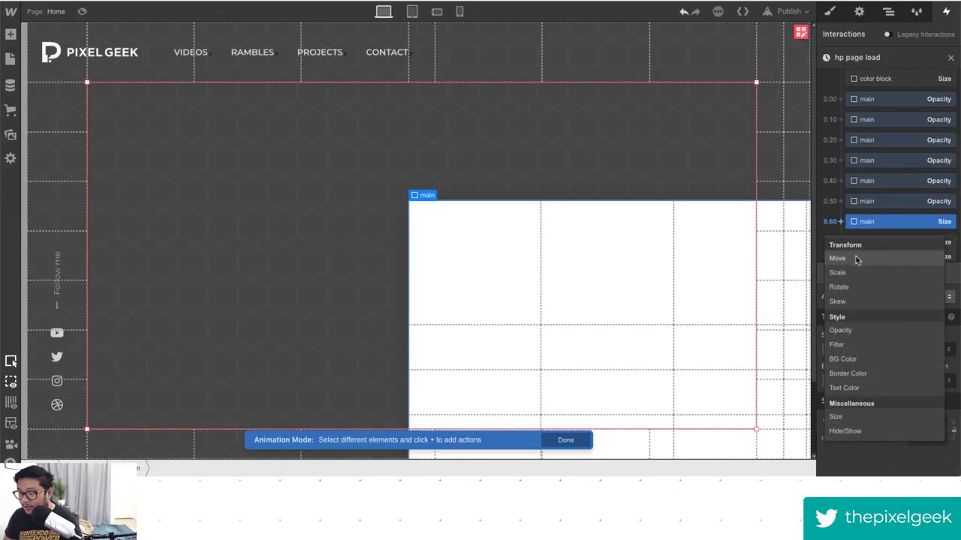
{"action": "left_click", "coordinate": [856, 256]}
{"action": "left_click", "coordinate": [925, 425]}
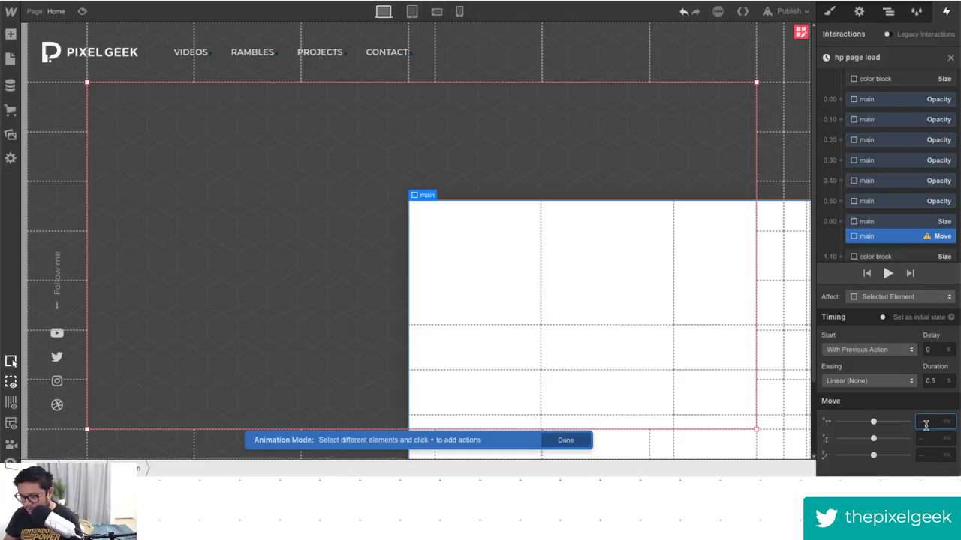
{"action": "type", "text": "0"}
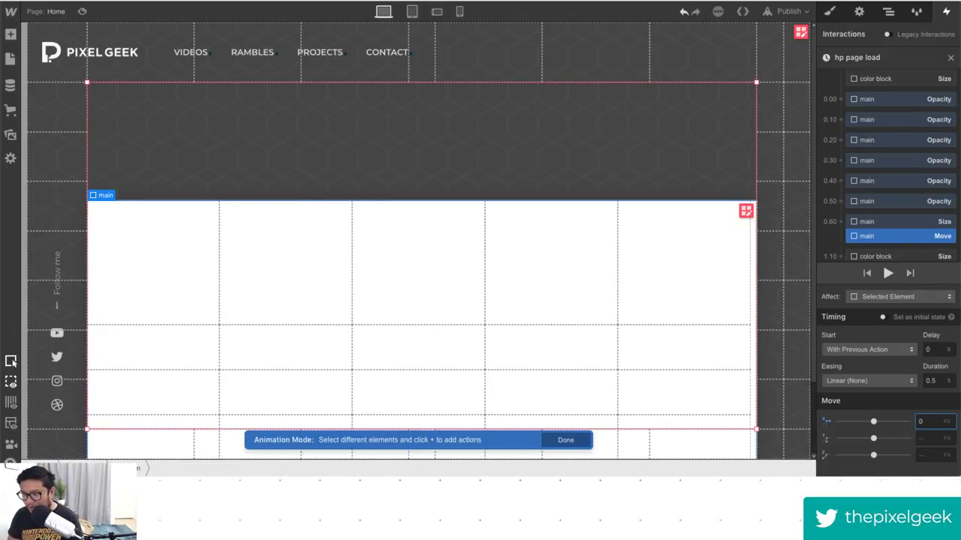
{"action": "left_click", "coordinate": [931, 439]}
{"action": "type", "text": "0"}
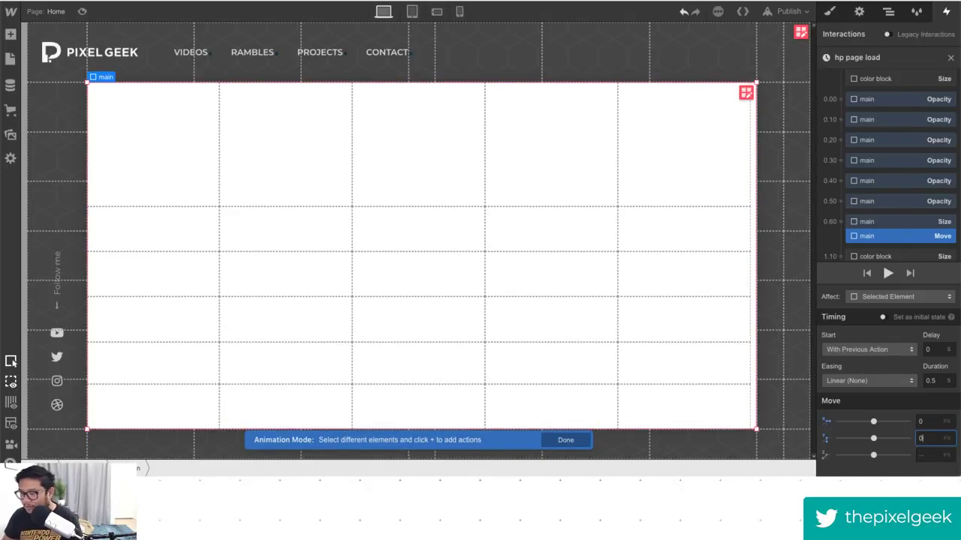
Compare the main block's initial-state move offsets with those of its 0.60 s move action.
{"action": "scroll", "coordinate": [886, 150], "scroll_direction": "up", "scroll_amount": 4}
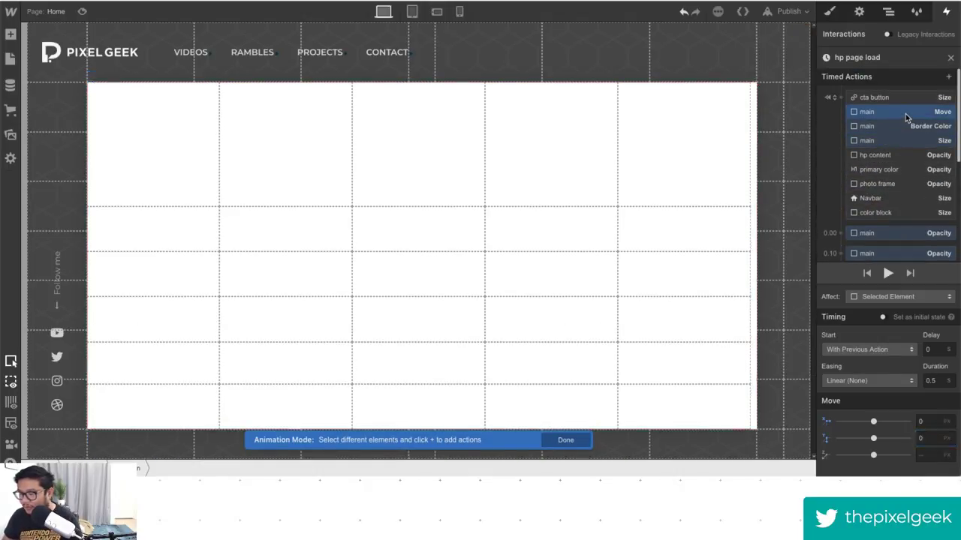
{"action": "left_click", "coordinate": [906, 114]}
{"action": "scroll", "coordinate": [906, 150], "scroll_direction": "down", "scroll_amount": 5}
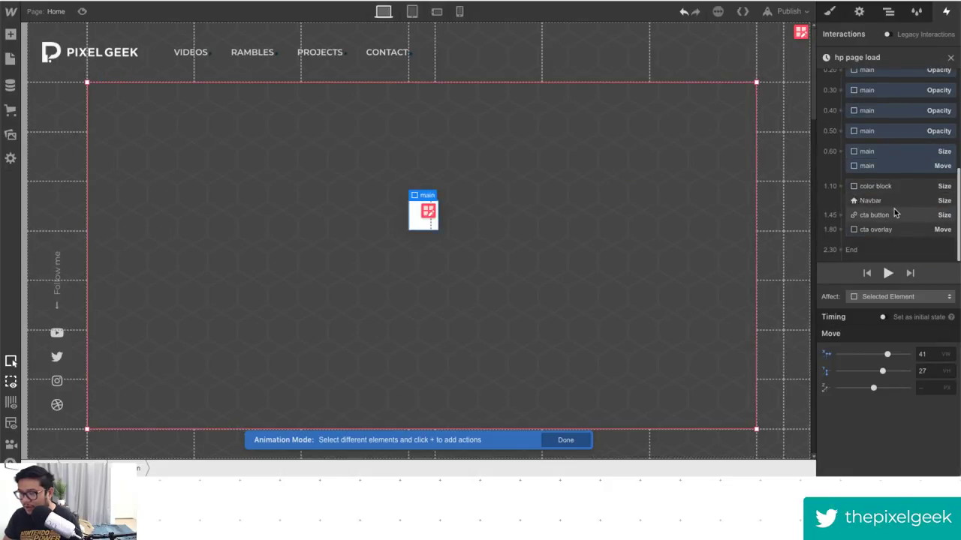
{"action": "left_click", "coordinate": [884, 168]}
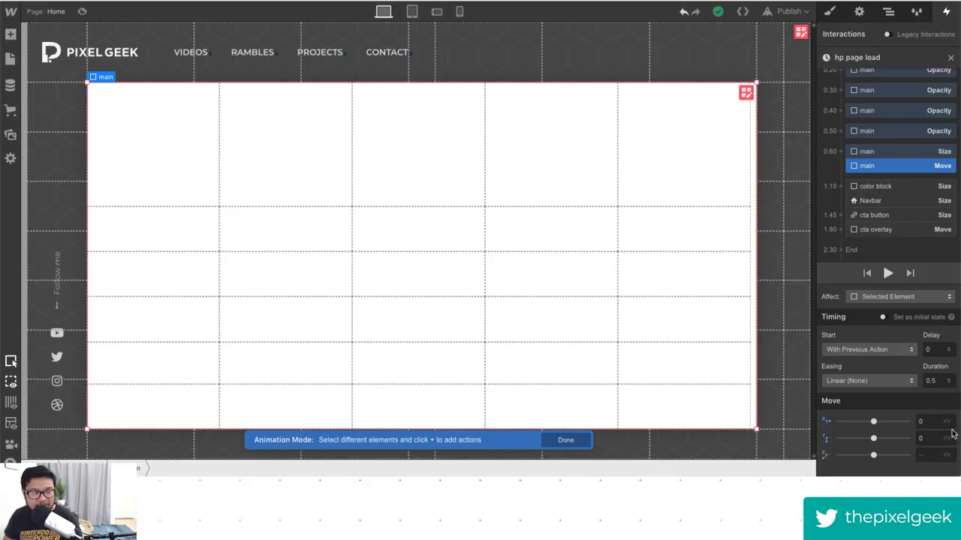
Play the hp page load animation, and preview the home page several times to watch the load sequence.
{"action": "scroll", "coordinate": [896, 212], "scroll_direction": "up", "scroll_amount": 5}
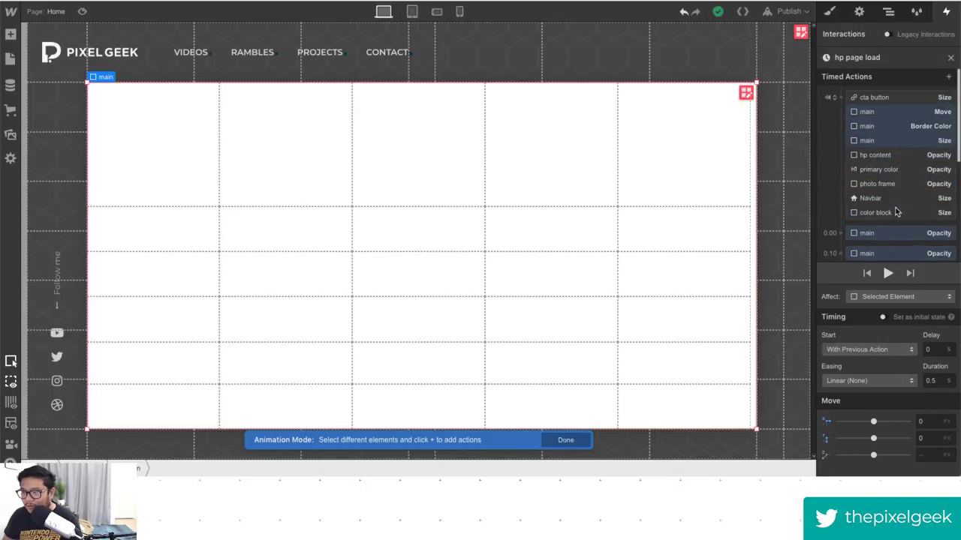
{"action": "left_click", "coordinate": [887, 274]}
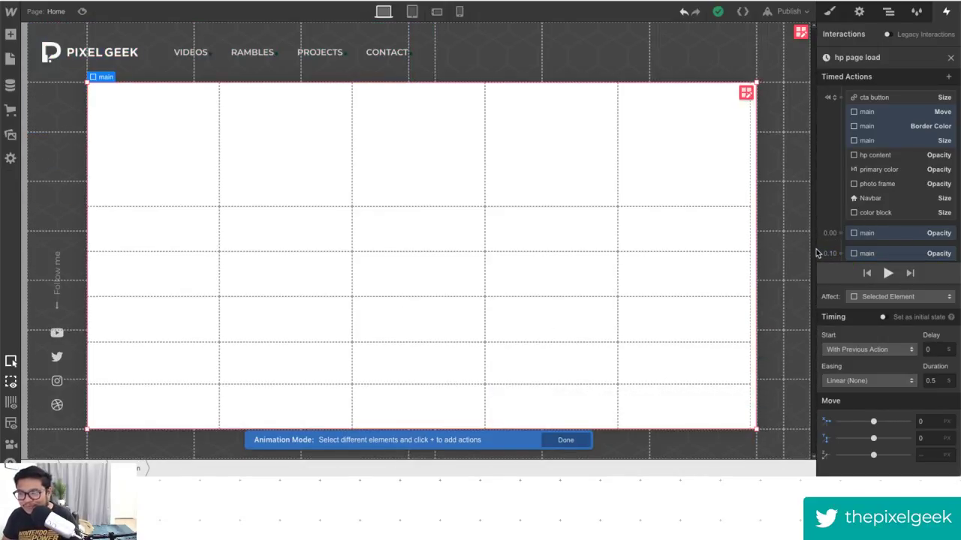
{"action": "scroll", "coordinate": [878, 225], "scroll_direction": "down", "scroll_amount": 5}
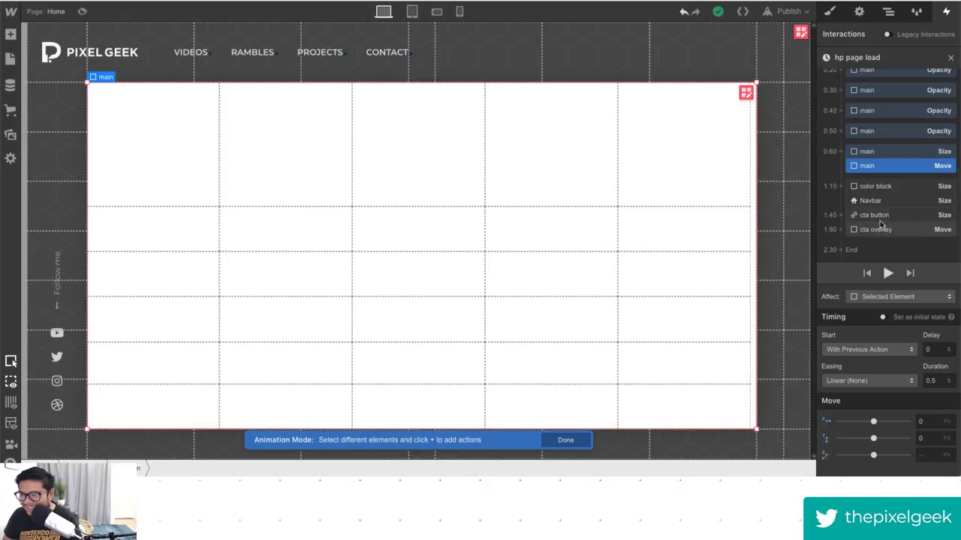
{"action": "left_click", "coordinate": [80, 12]}
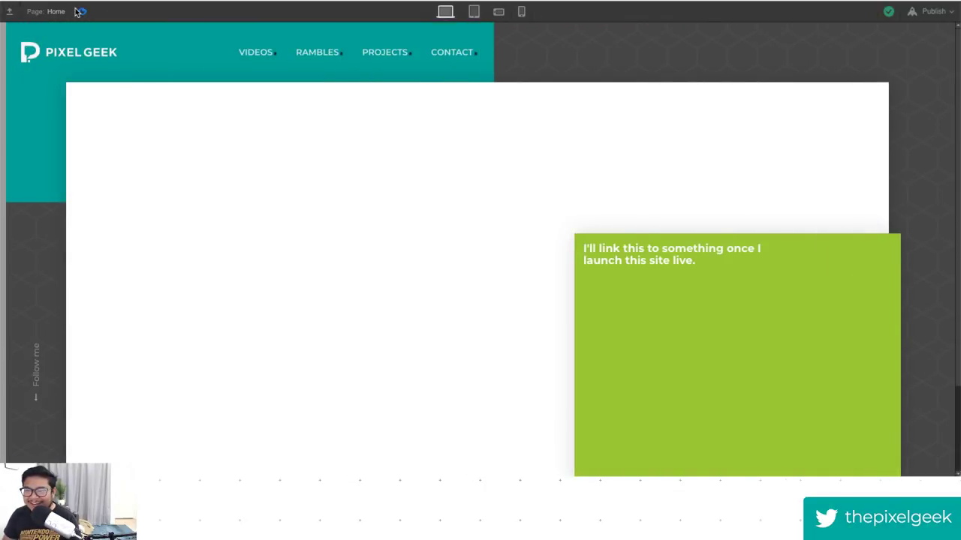
{"action": "left_click", "coordinate": [80, 12]}
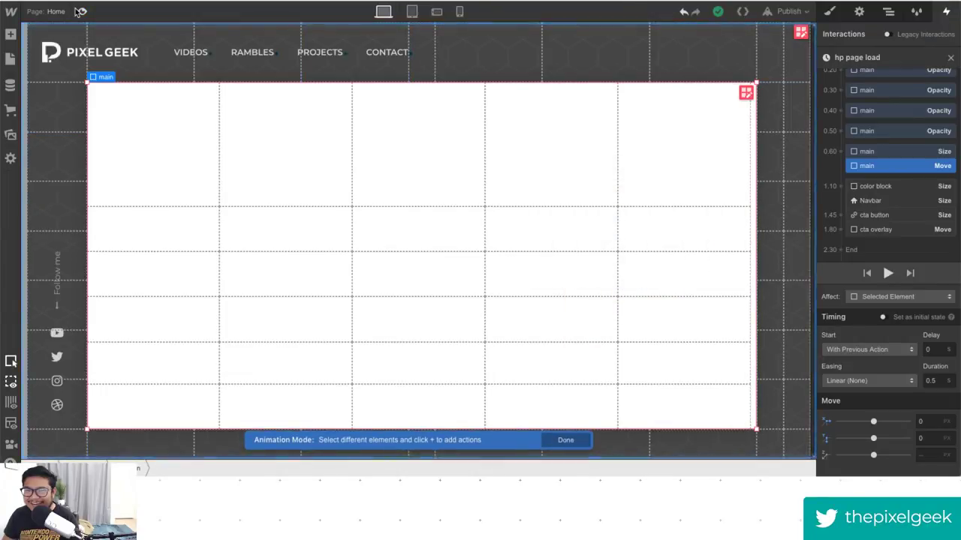
{"action": "left_click", "coordinate": [80, 11]}
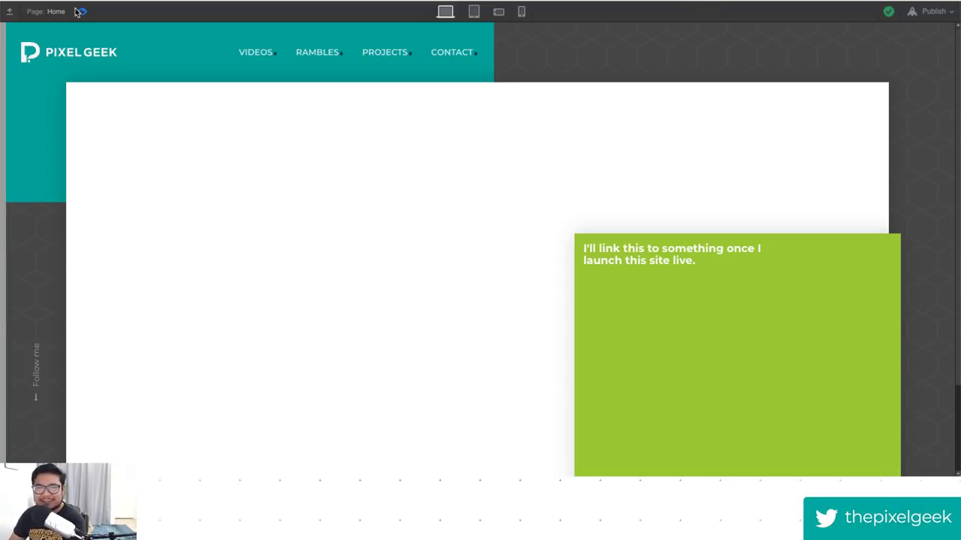
{"action": "left_click", "coordinate": [80, 11]}
{"action": "left_click", "coordinate": [81, 11]}
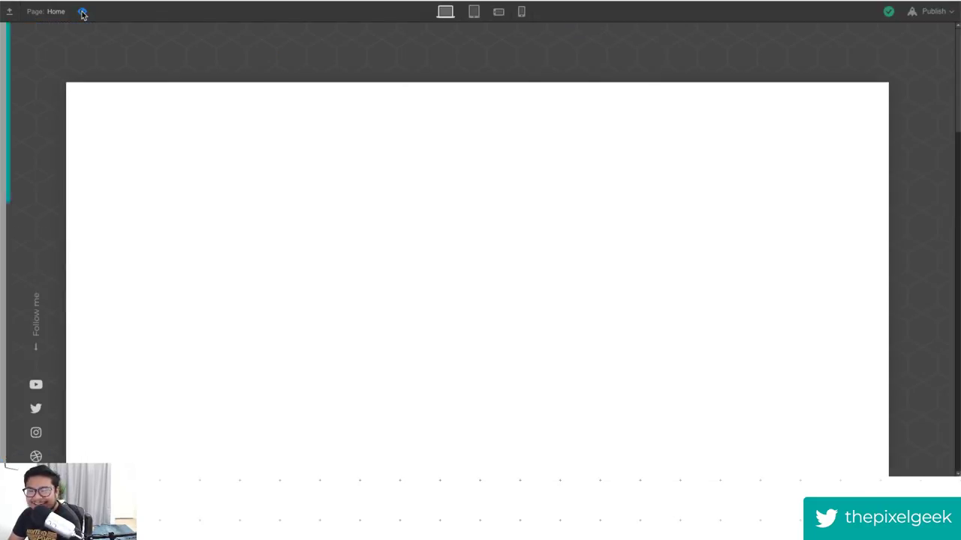
{"action": "left_click", "coordinate": [83, 12]}
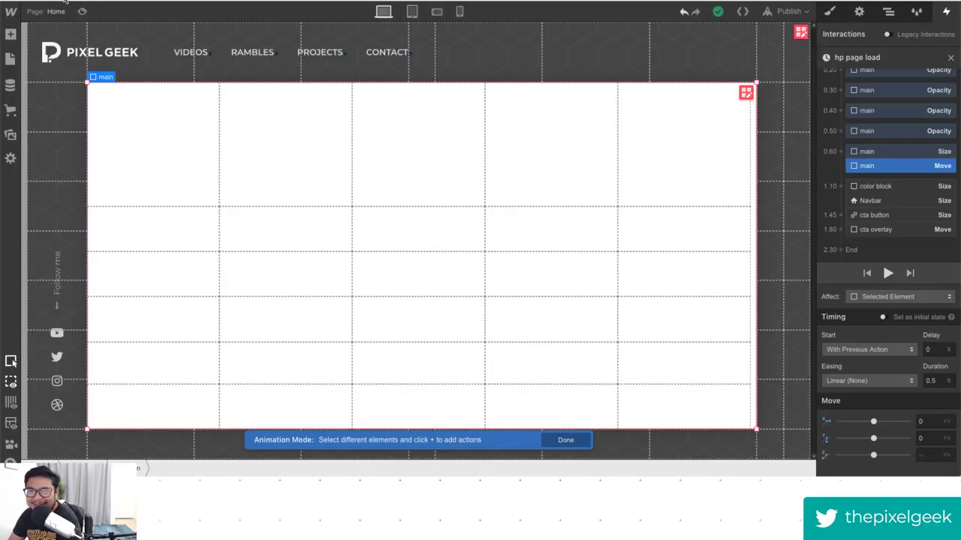
{"action": "left_click", "coordinate": [82, 11]}
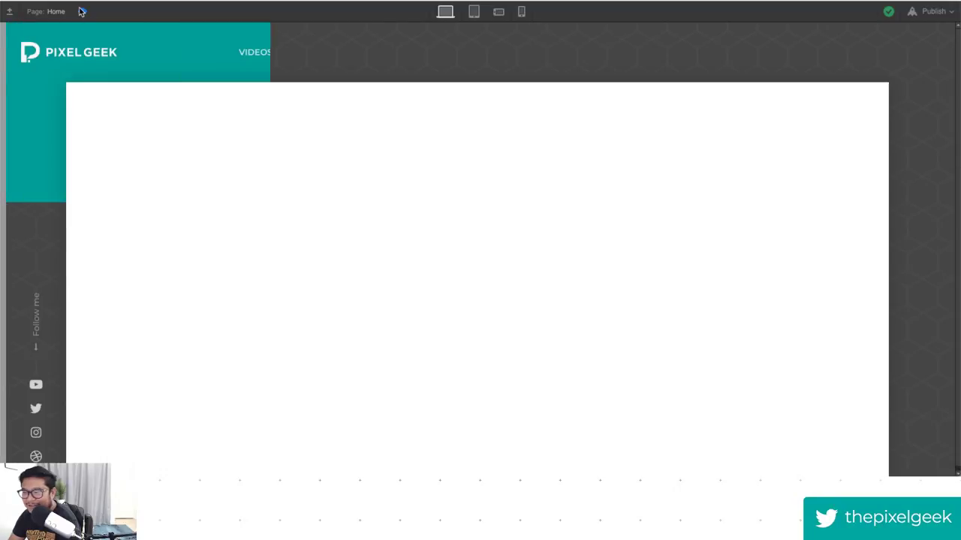
{"action": "left_click", "coordinate": [81, 11]}
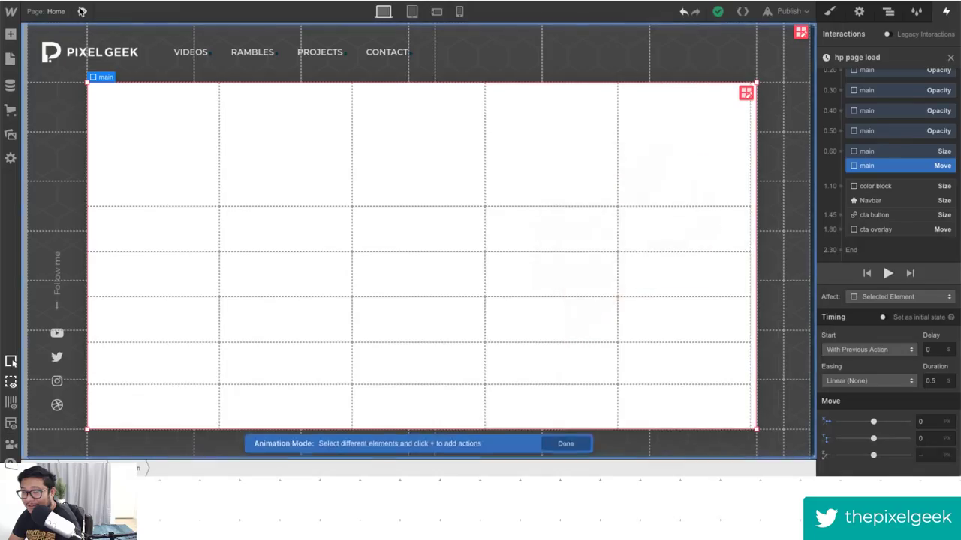
Review the settings of the closing cta overlay, cta button, Navbar and color block actions and the main block's final size action.
{"action": "left_click", "coordinate": [870, 229]}
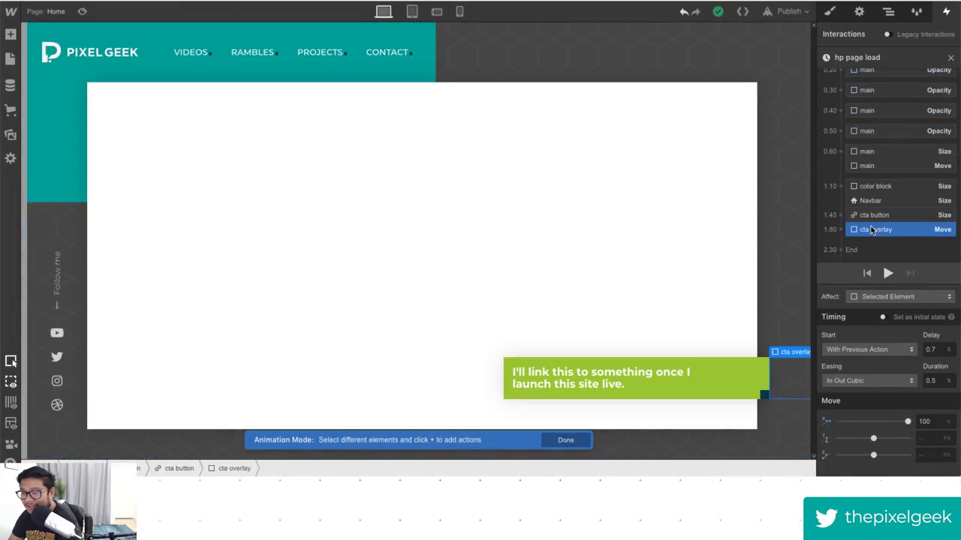
{"action": "left_click", "coordinate": [872, 218]}
{"action": "left_click", "coordinate": [875, 202]}
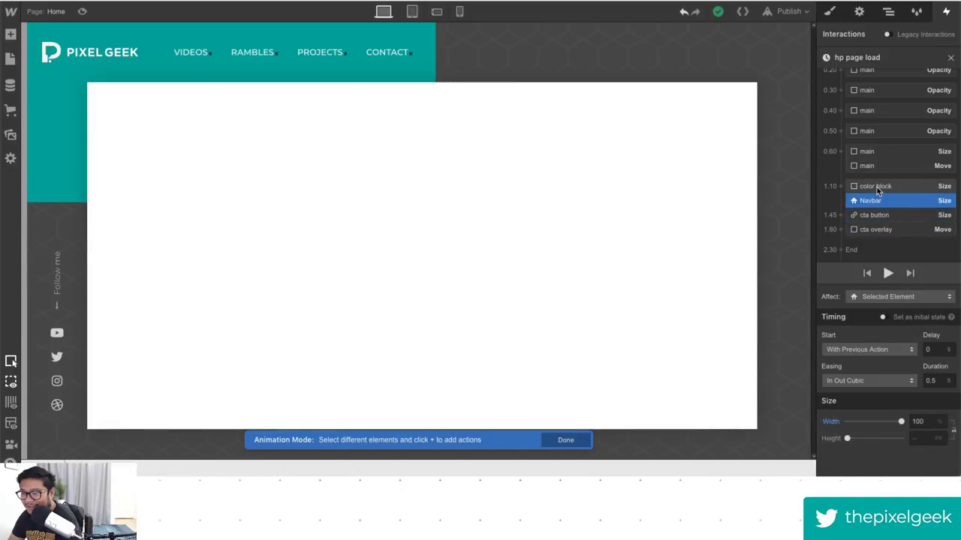
{"action": "left_click", "coordinate": [877, 187]}
{"action": "left_click", "coordinate": [879, 153]}
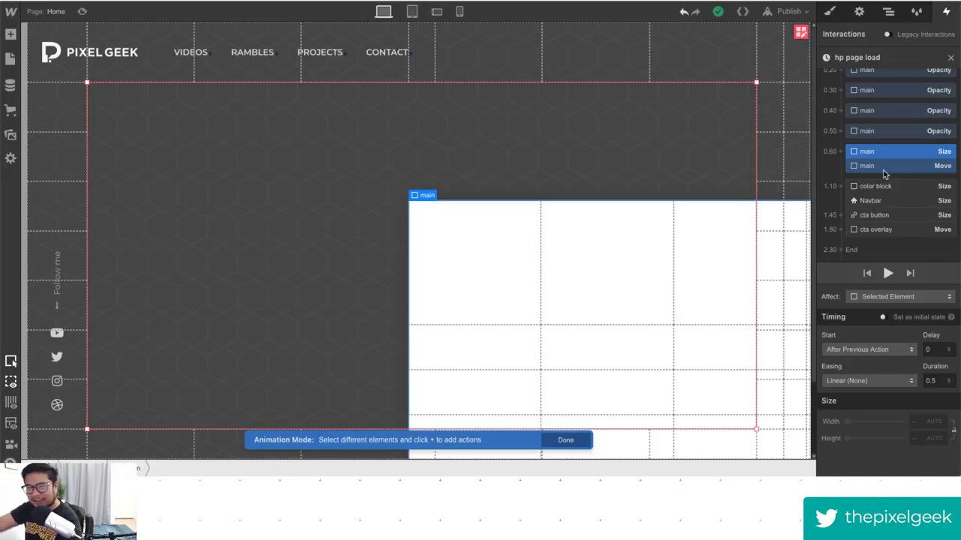
Preview the home page twice more to check how the main block flickers and expands on load.
{"action": "left_click", "coordinate": [79, 11]}
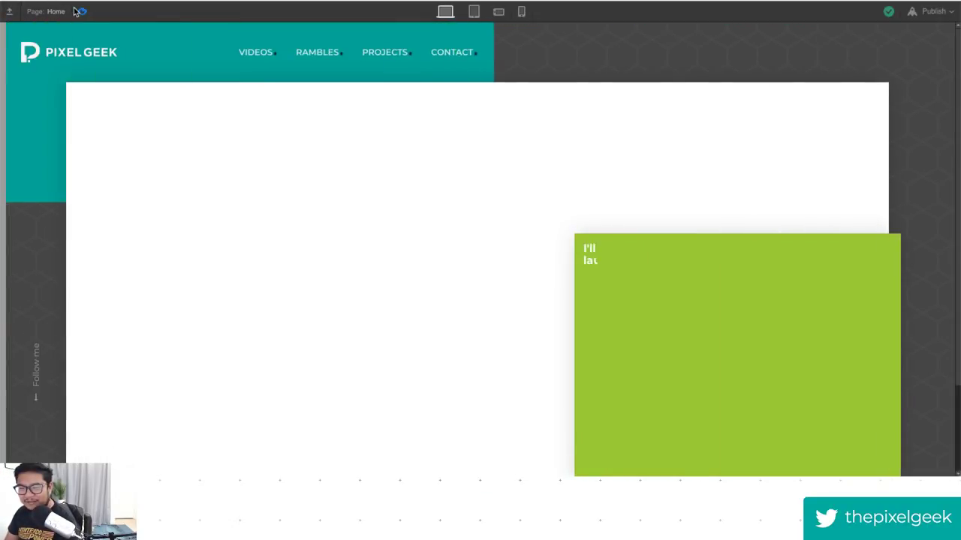
{"action": "left_click", "coordinate": [81, 12]}
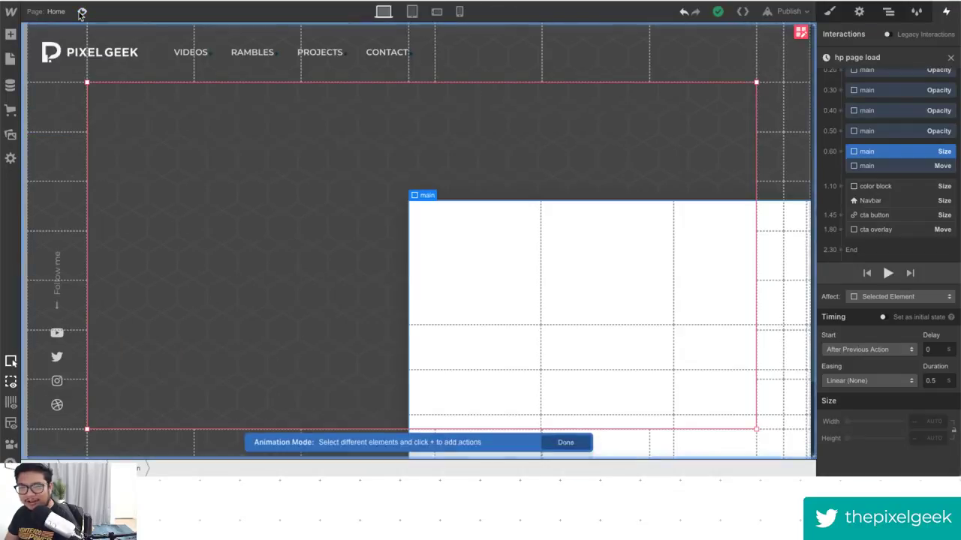
{"action": "left_click", "coordinate": [81, 12]}
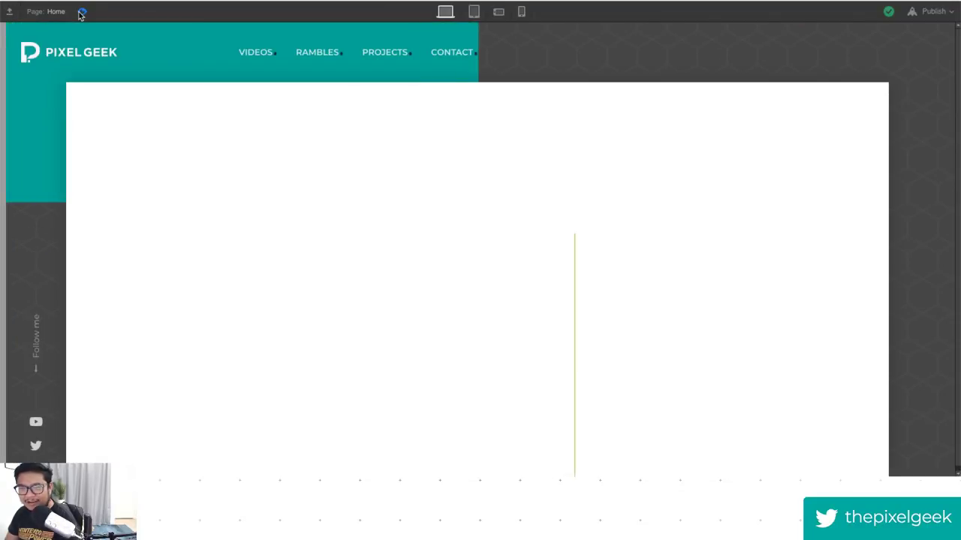
{"action": "left_click", "coordinate": [81, 12]}
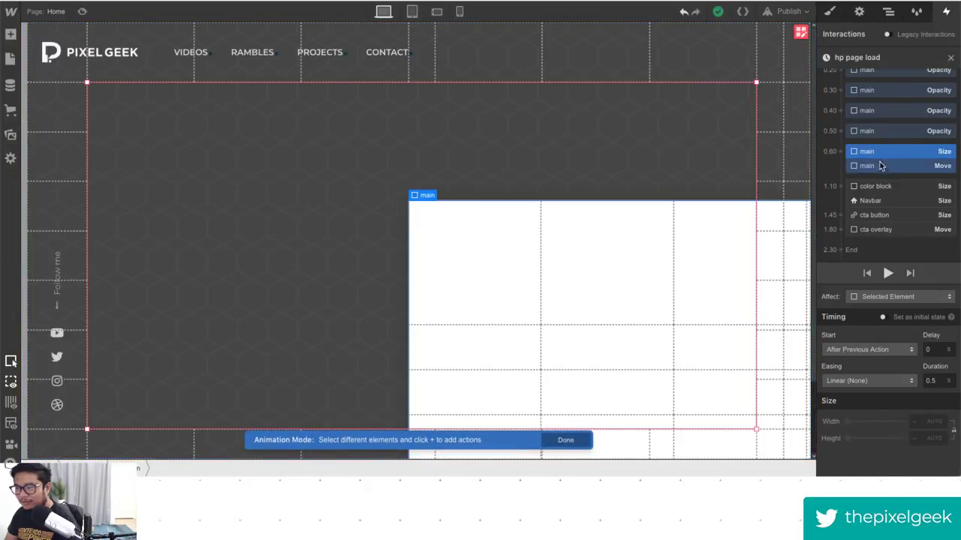
Inspect the timing and easing of the main block's last opacity action and its 0.60 s size and move actions.
{"action": "left_click", "coordinate": [896, 130]}
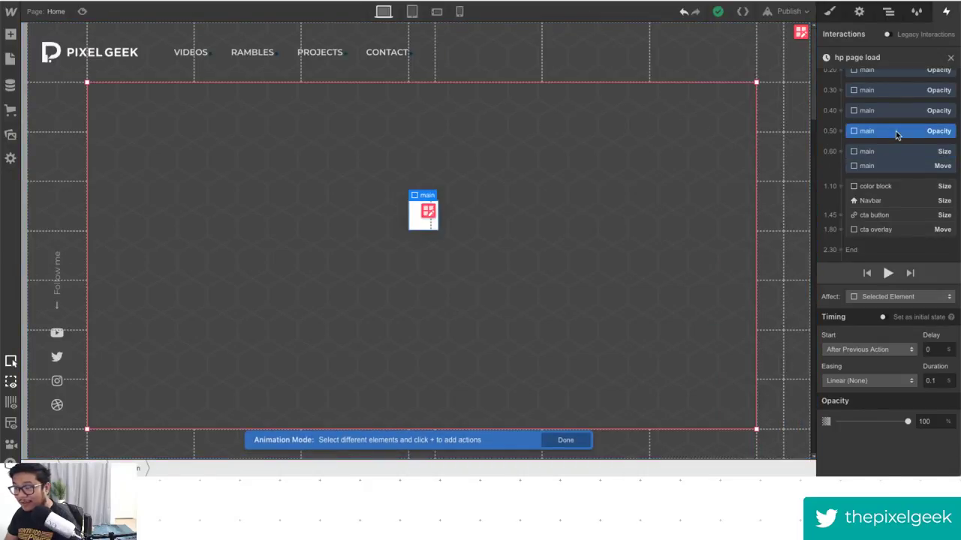
{"action": "left_click", "coordinate": [938, 380]}
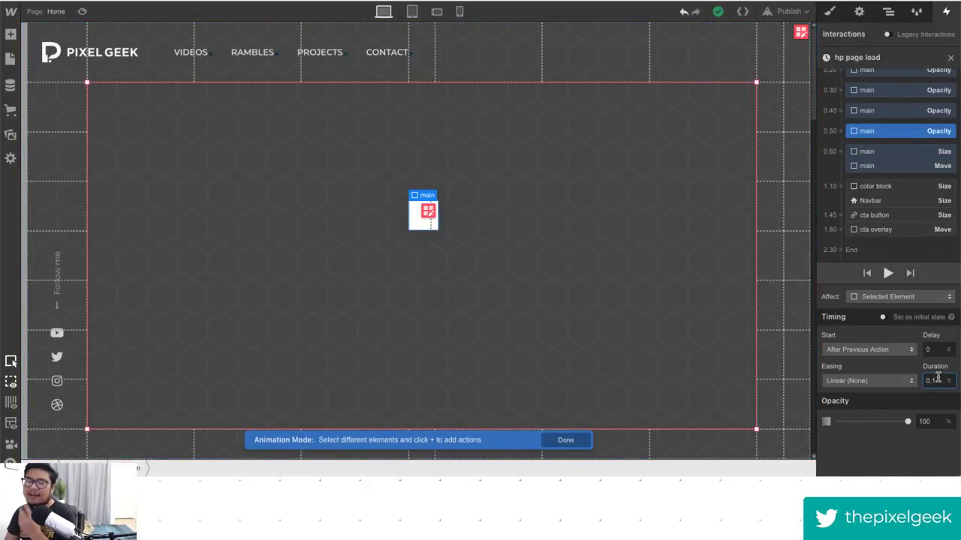
{"action": "left_click", "coordinate": [867, 153]}
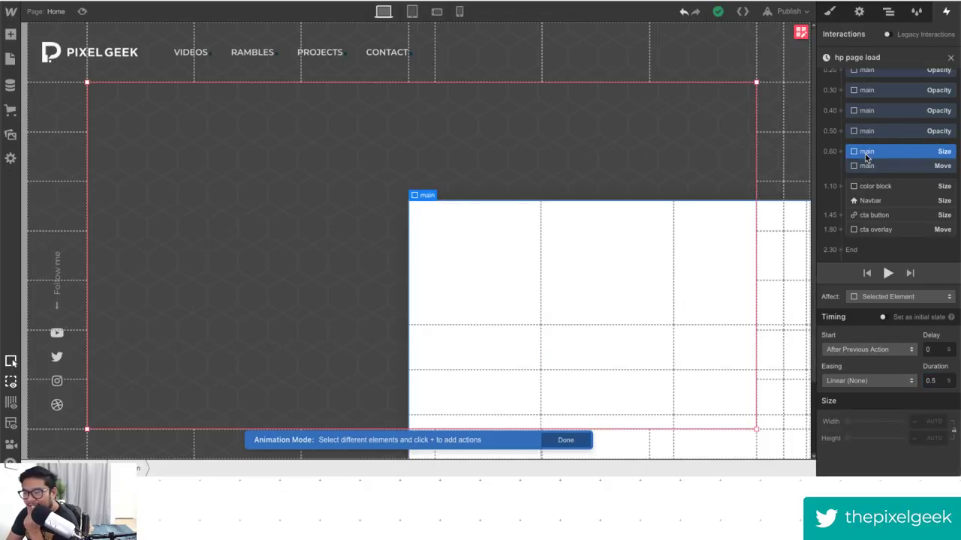
{"action": "left_click", "coordinate": [867, 166]}
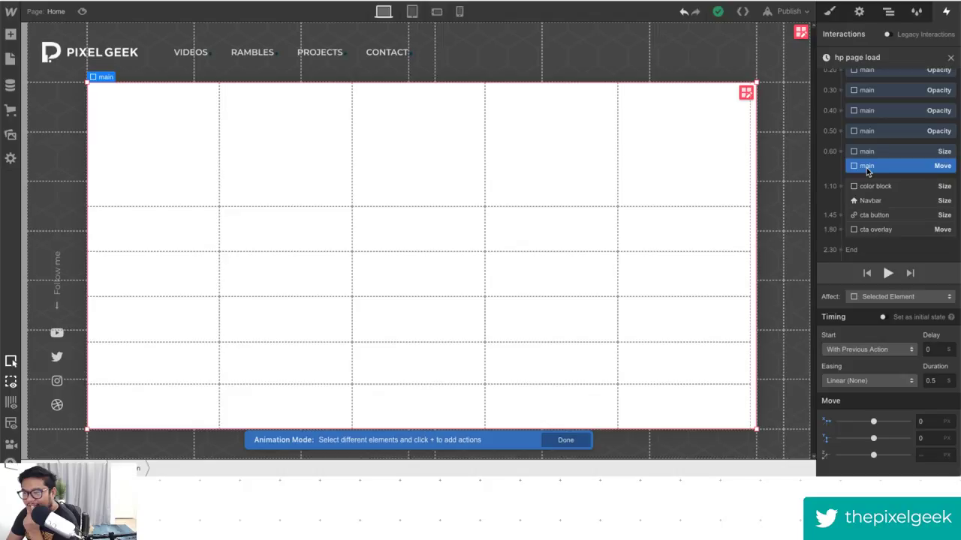
{"action": "left_click", "coordinate": [879, 154]}
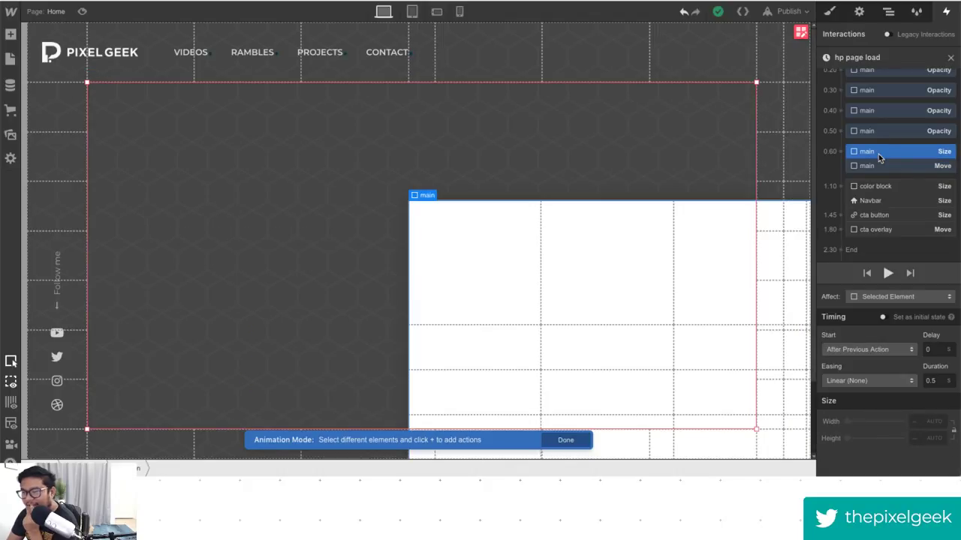
Delete the main block's initial-state move action and its 0.60 s move action from the hp page load animation.
{"action": "scroll", "coordinate": [878, 169], "scroll_direction": "up", "scroll_amount": 5}
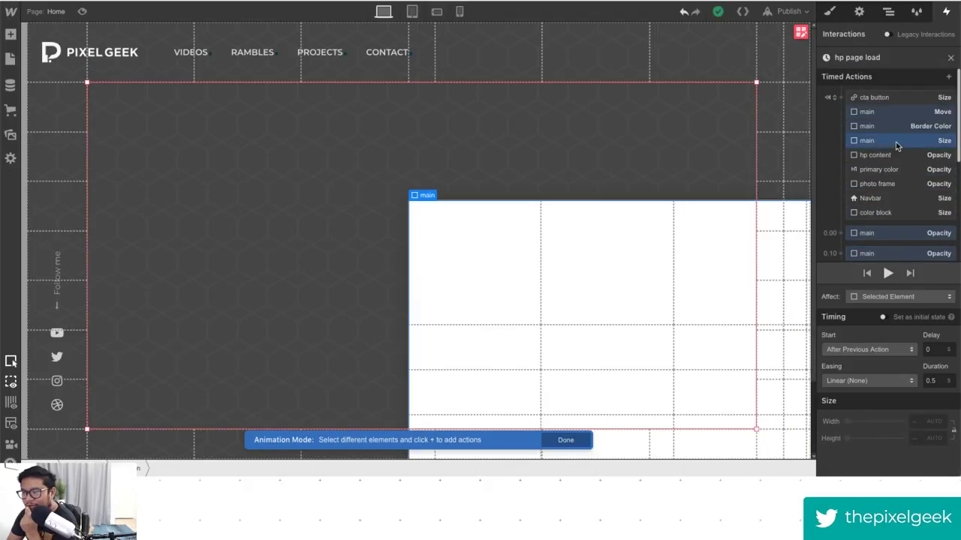
{"action": "left_click", "coordinate": [899, 113]}
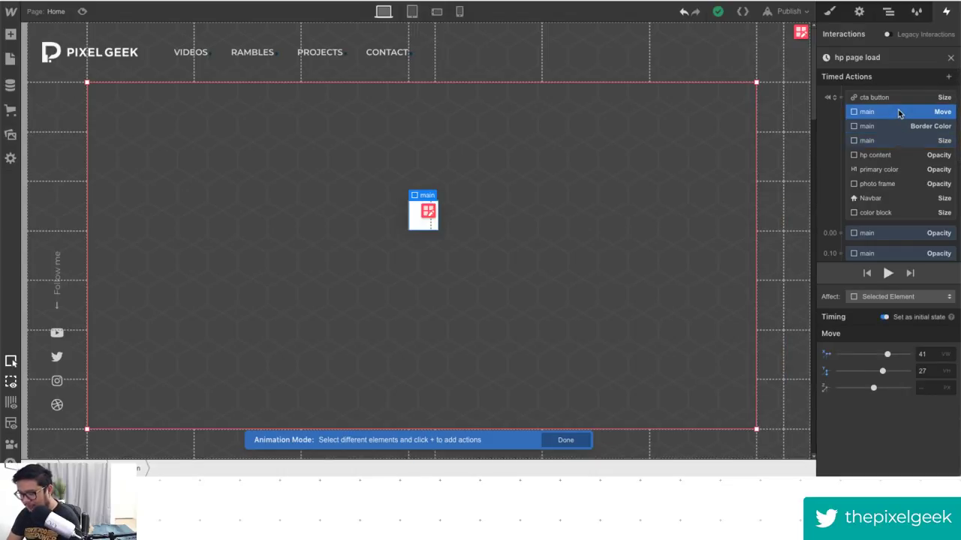
{"action": "key", "text": "Delete"}
{"action": "scroll", "coordinate": [901, 176], "scroll_direction": "down", "scroll_amount": 2}
{"action": "scroll", "coordinate": [886, 240], "scroll_direction": "down", "scroll_amount": 4}
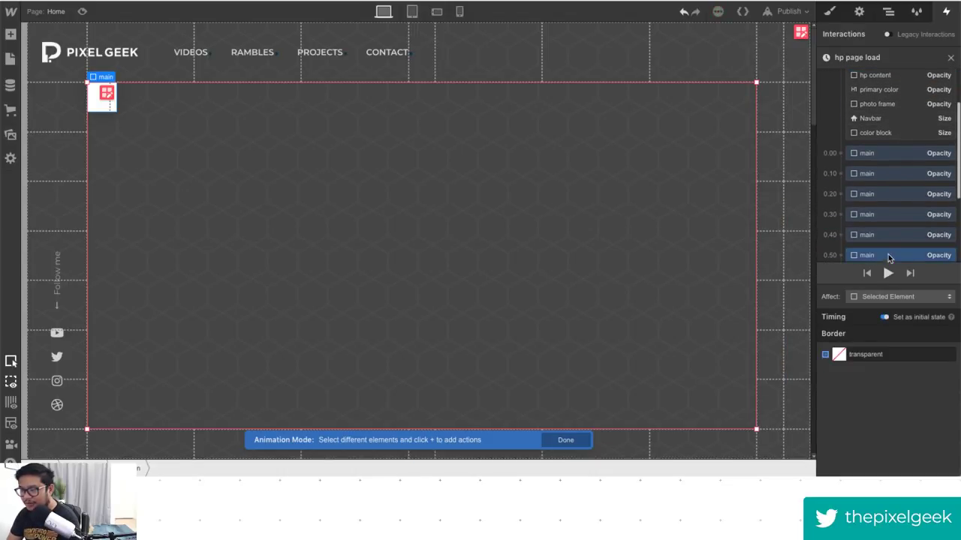
{"action": "left_click", "coordinate": [888, 197]}
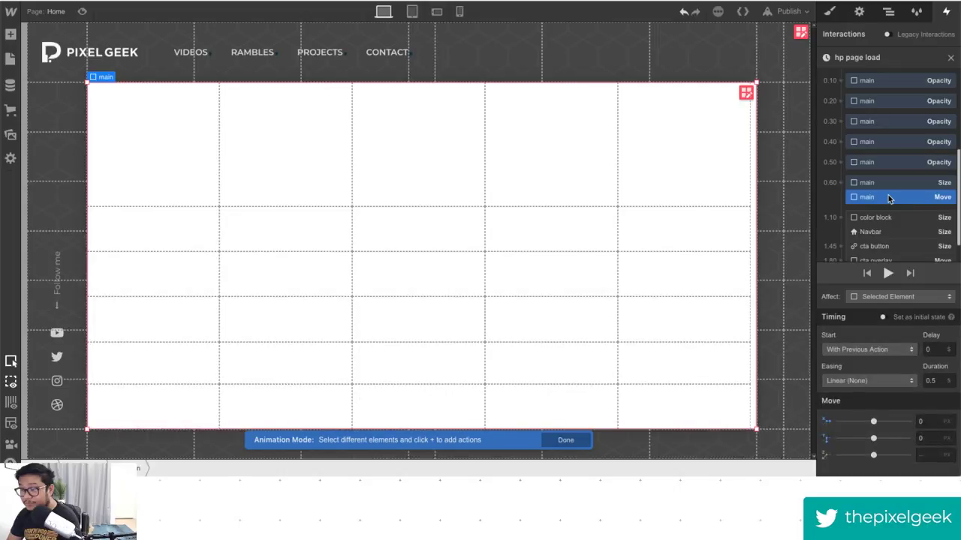
{"action": "key", "text": "Delete"}
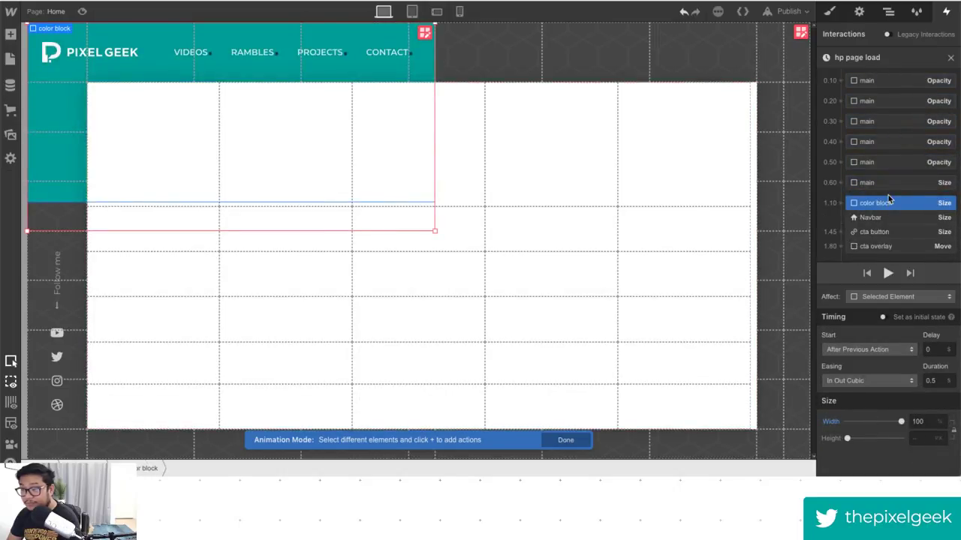
Play the hp page load animation and preview the home page to check how the main block loads without move actions.
{"action": "left_click", "coordinate": [891, 274]}
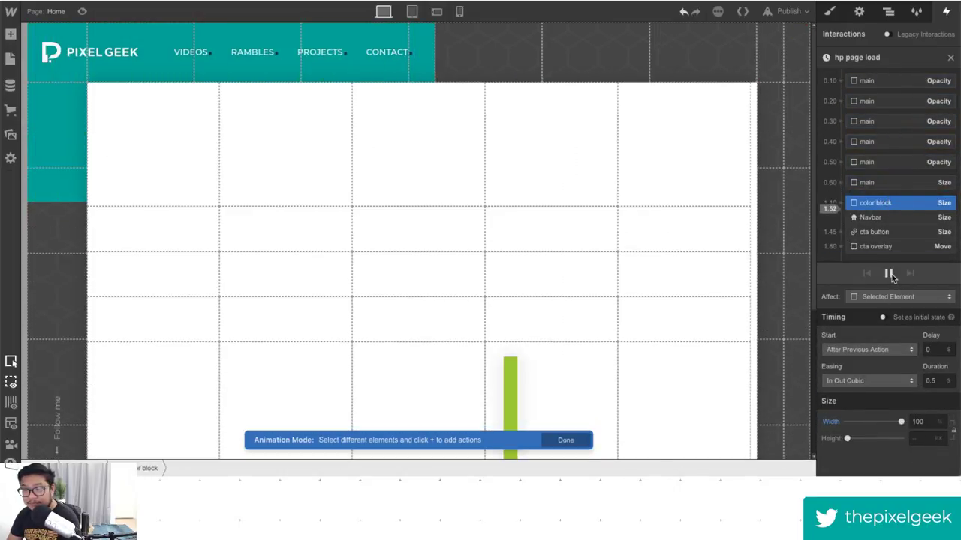
{"action": "left_click", "coordinate": [83, 12]}
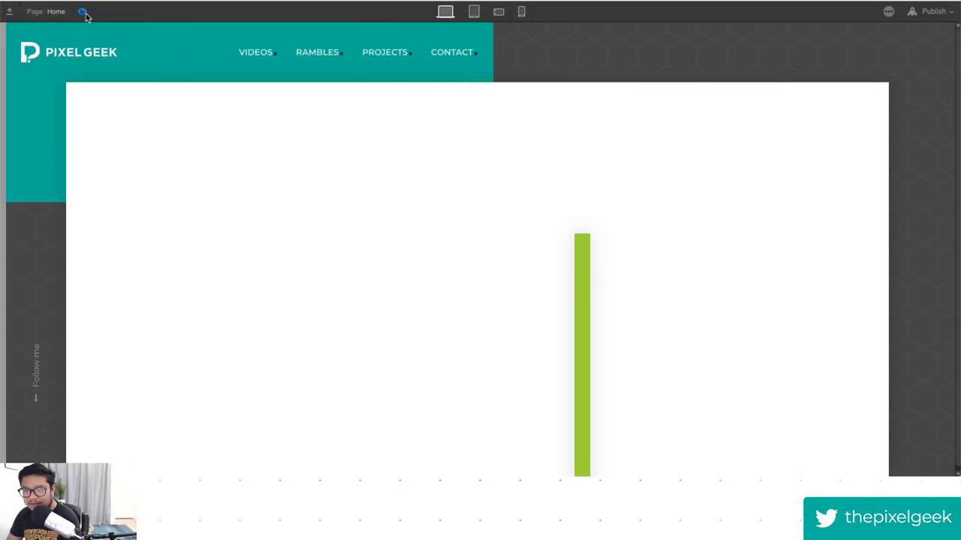
{"action": "scroll", "coordinate": [191, 289], "scroll_direction": "down", "scroll_amount": 3}
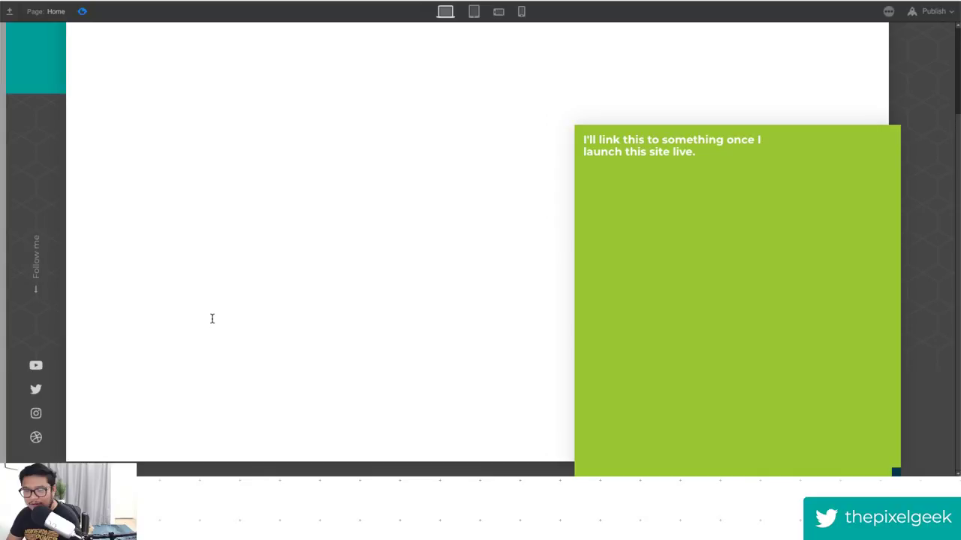
{"action": "scroll", "coordinate": [210, 318], "scroll_direction": "up", "scroll_amount": 3}
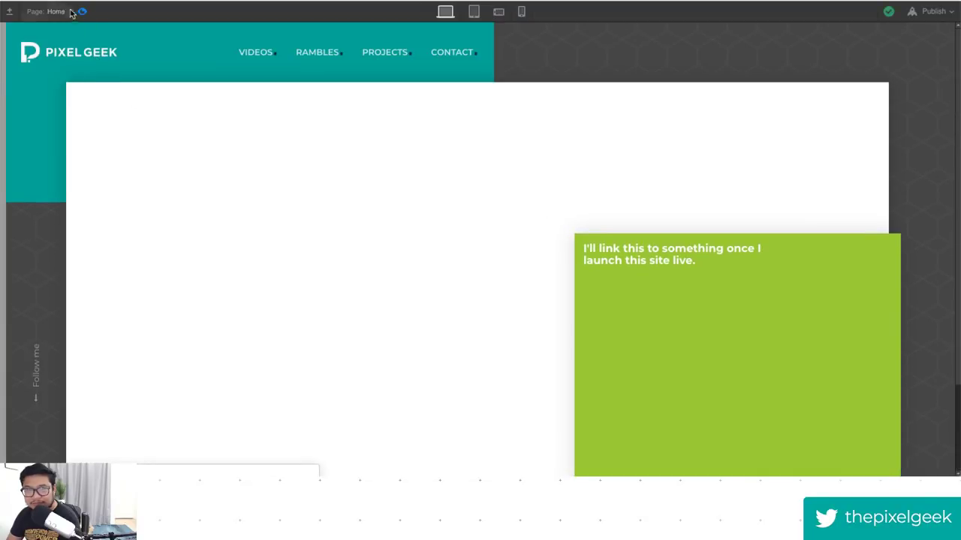
{"action": "left_click", "coordinate": [83, 12]}
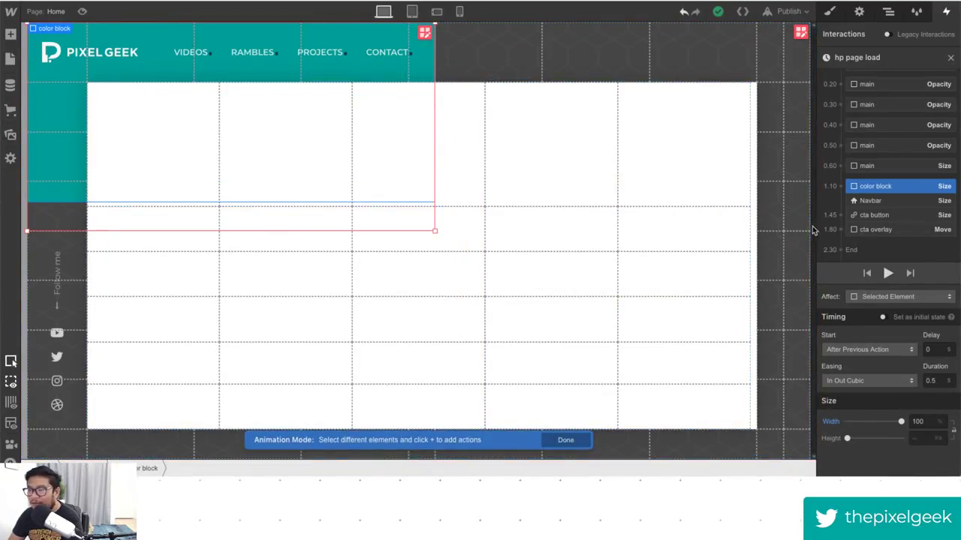
Delete all of the main block's timed opacity actions and its 0.60 s size action from the animation.
{"action": "left_click", "coordinate": [880, 166]}
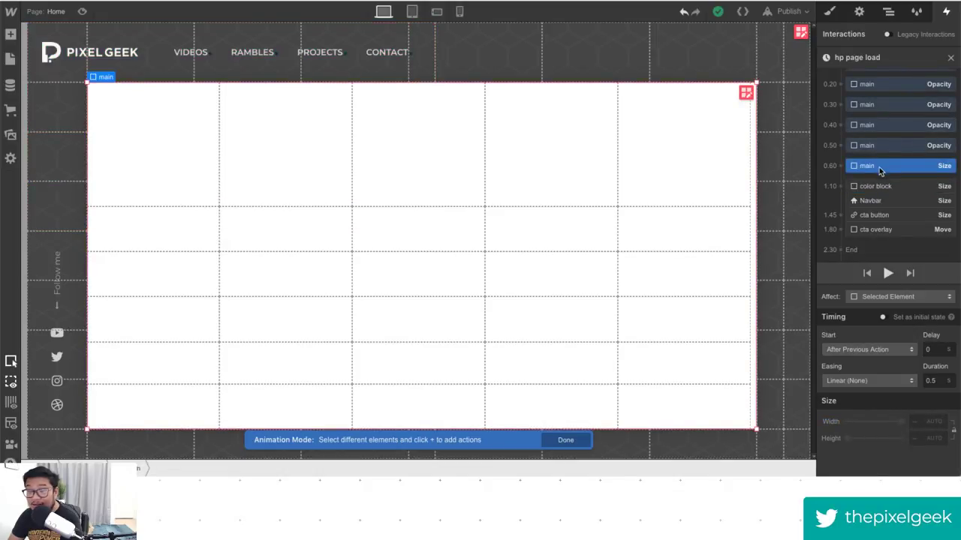
{"action": "scroll", "coordinate": [879, 166], "scroll_direction": "up", "scroll_amount": 1}
{"action": "scroll", "coordinate": [902, 119], "scroll_direction": "up", "scroll_amount": 1}
{"action": "left_click", "coordinate": [896, 108]}
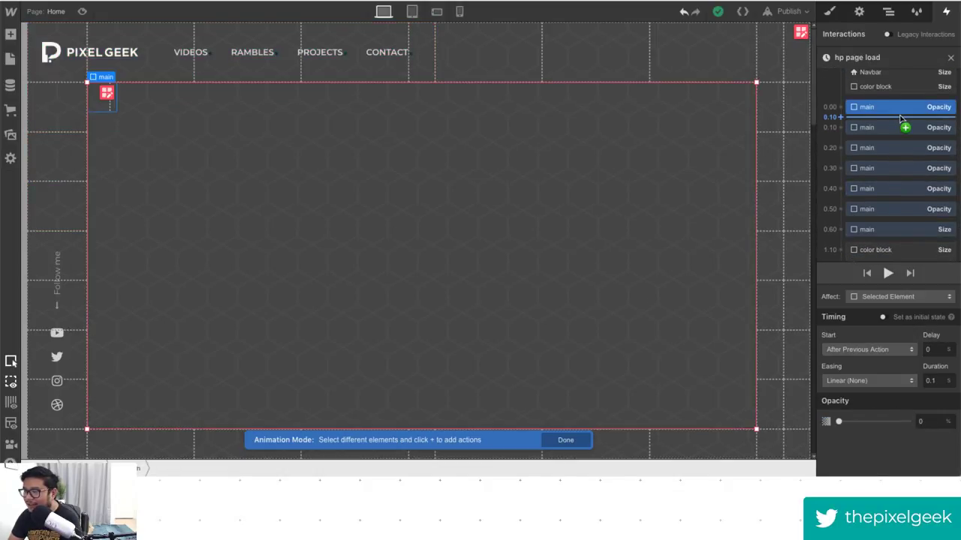
{"action": "key", "text": "Delete"}
{"action": "key", "text": "Delete"}
{"action": "key", "text": "Delete"}
{"action": "key", "text": "Delete"}
{"action": "key", "text": "Delete"}
{"action": "key", "text": "Delete"}
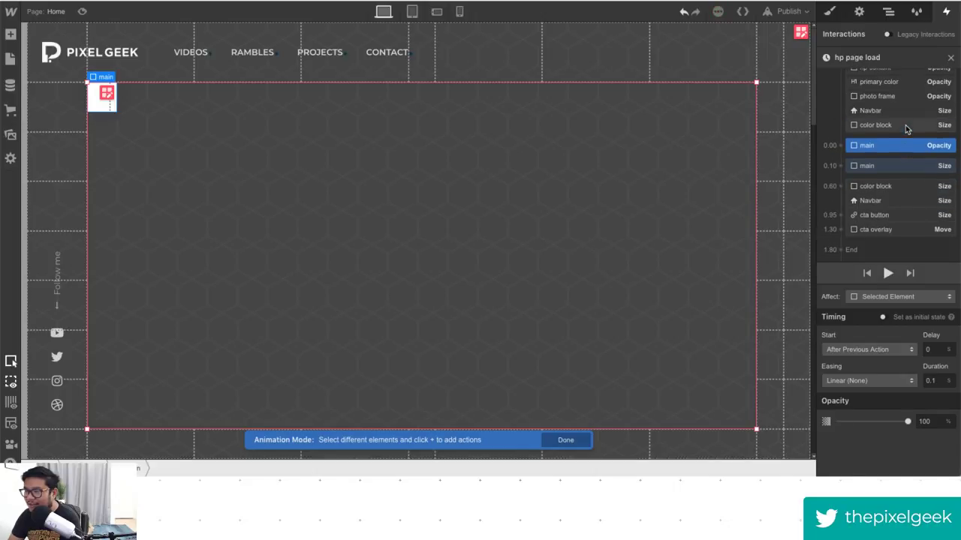
{"action": "key", "text": "Delete"}
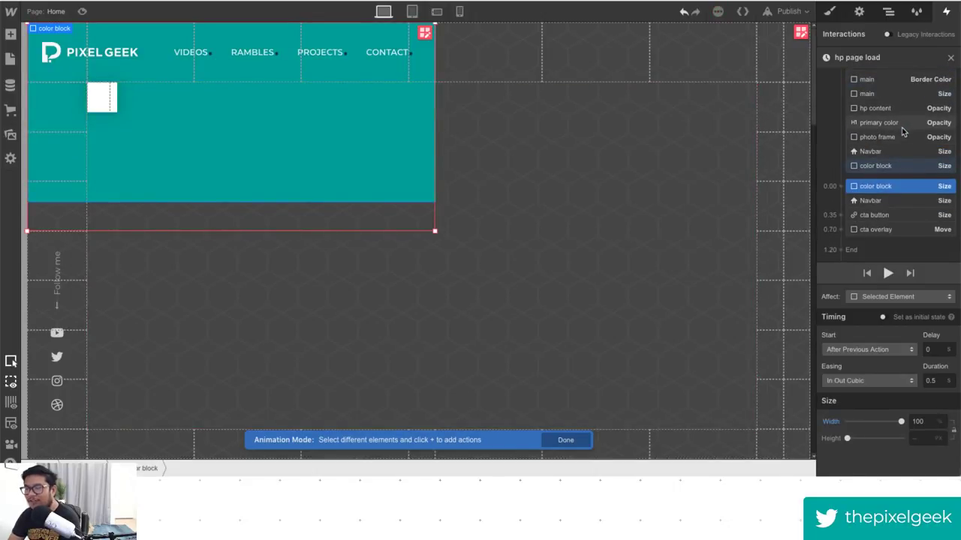
Delete the main block's initial-state border color and size actions.
{"action": "scroll", "coordinate": [905, 113], "scroll_direction": "up", "scroll_amount": 2}
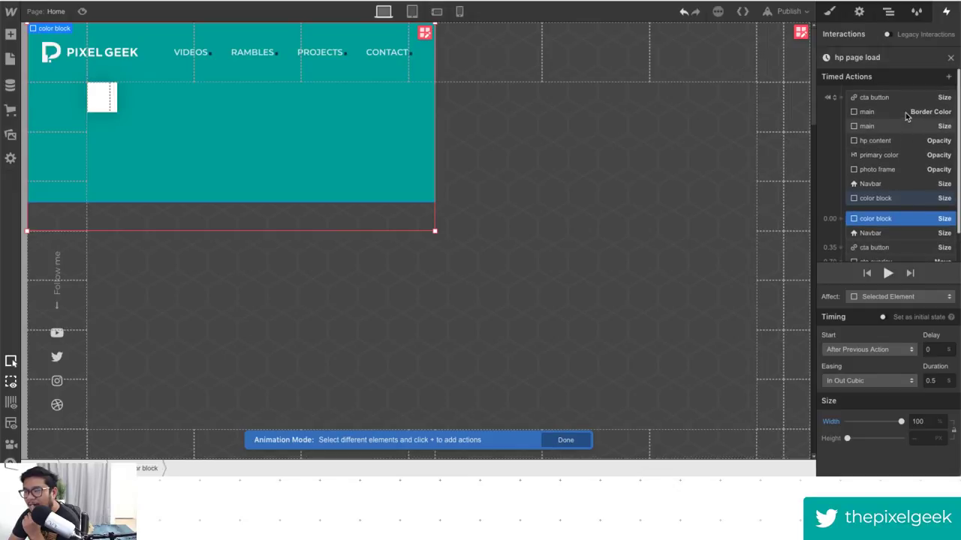
{"action": "left_click", "coordinate": [903, 114]}
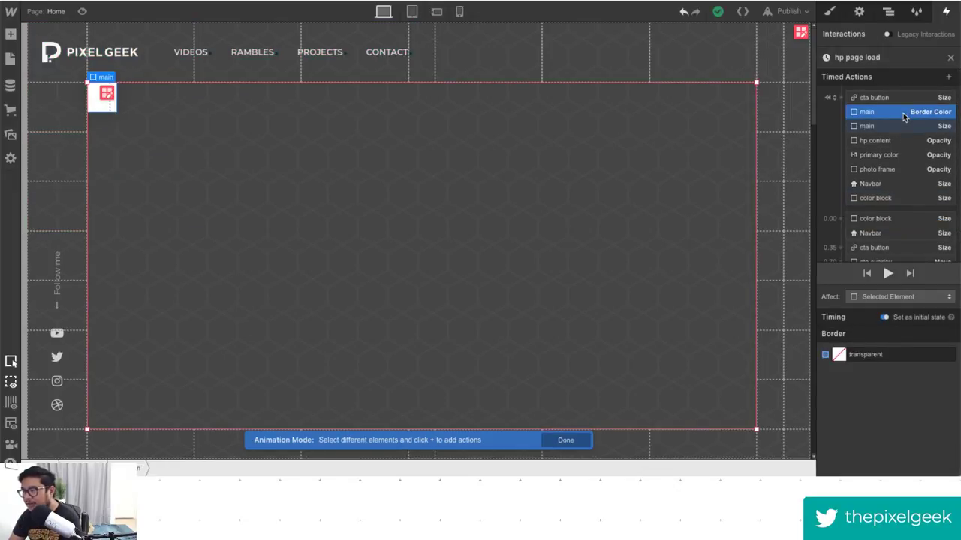
{"action": "key", "text": "Delete"}
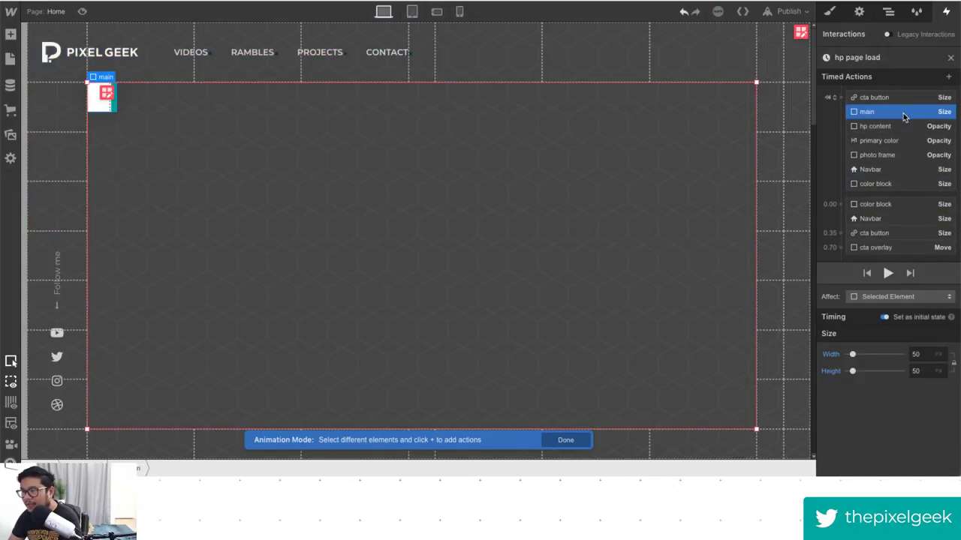
{"action": "key", "text": "Delete"}
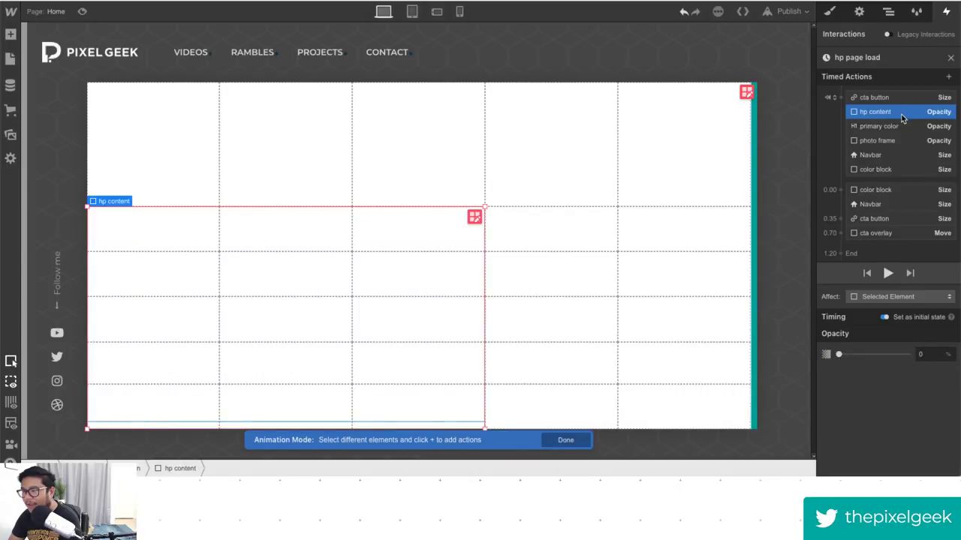
Preview the home page and replay the animation to check the load sequence without any main block actions.
{"action": "left_click", "coordinate": [83, 12]}
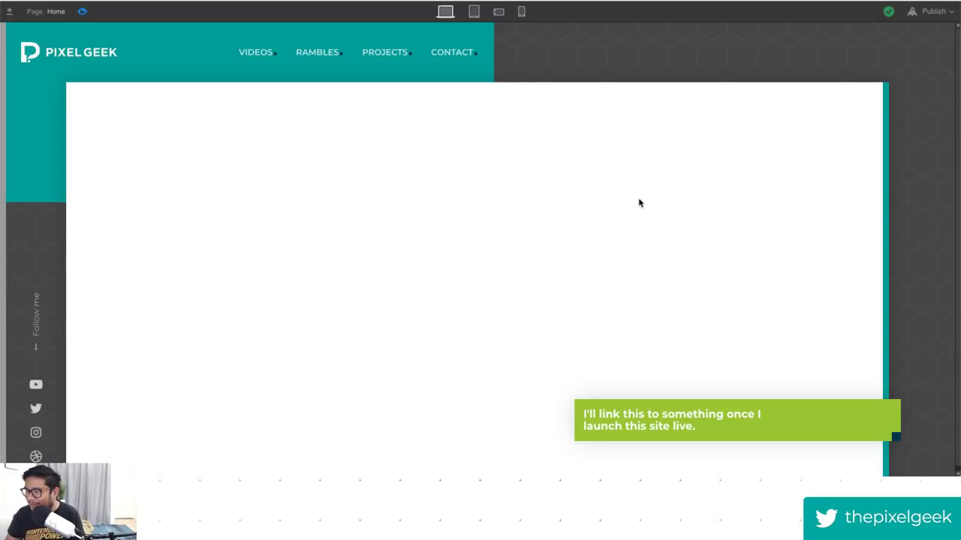
{"action": "left_click", "coordinate": [82, 12]}
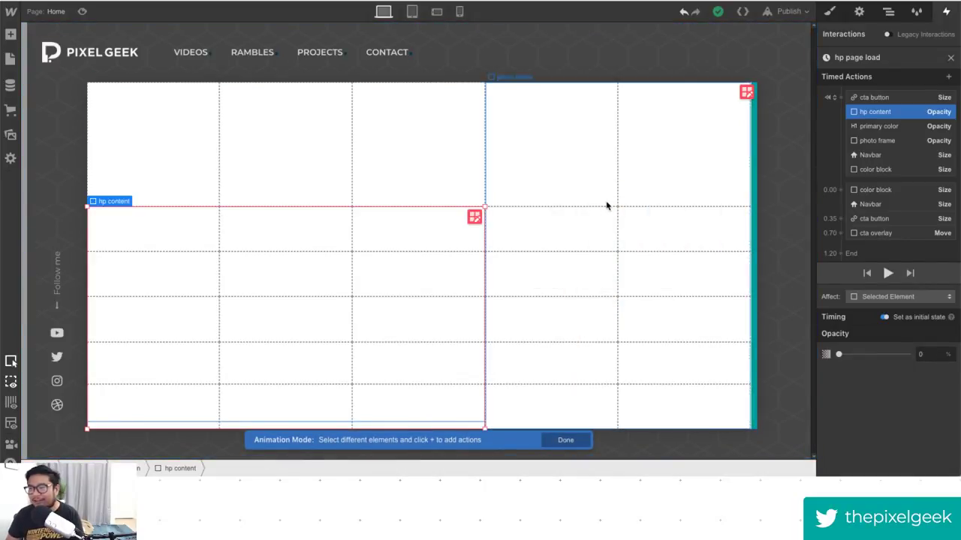
{"action": "left_click", "coordinate": [887, 274]}
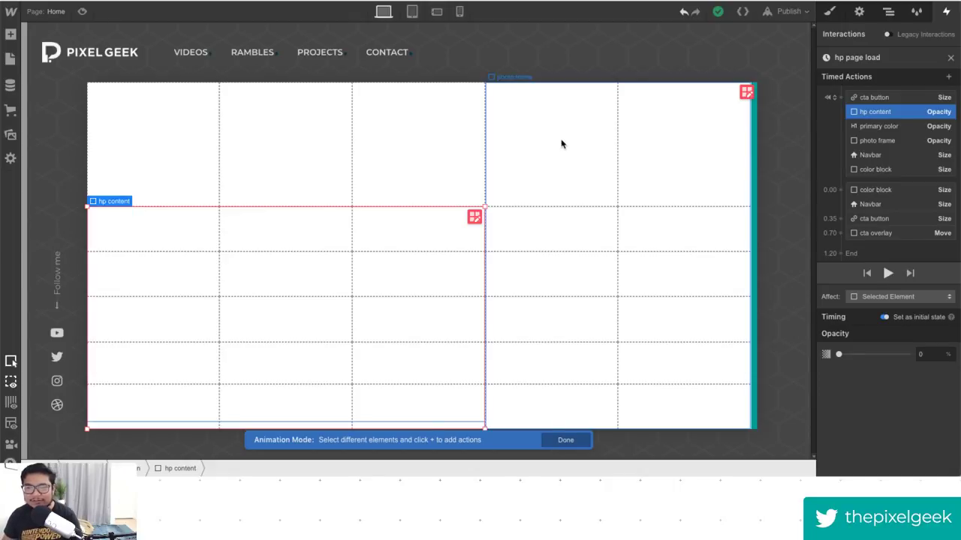
Delete the initial opacity actions of the photo frame, primary color heading and hp content, and replay the animation.
{"action": "left_click", "coordinate": [933, 128]}
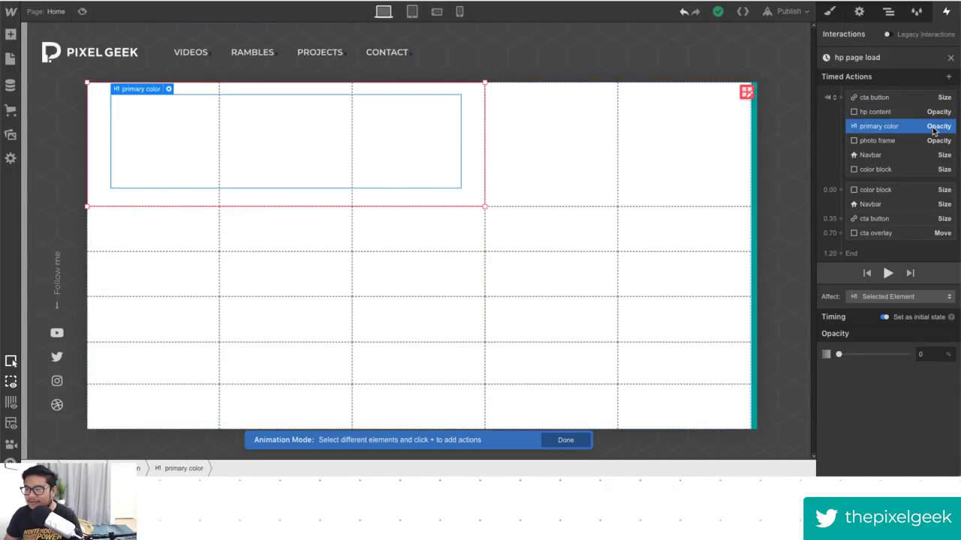
{"action": "left_click", "coordinate": [916, 143]}
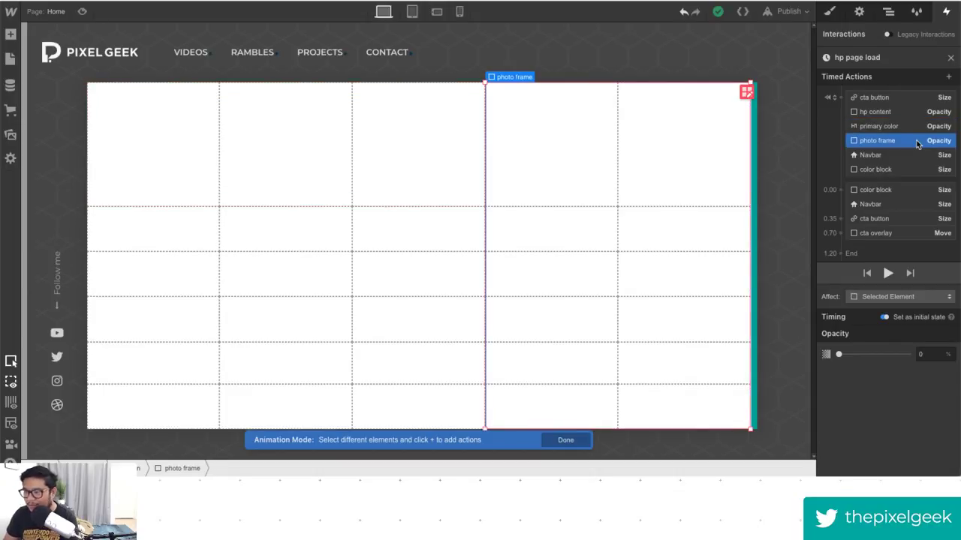
{"action": "key", "text": "Delete"}
{"action": "left_click", "coordinate": [884, 126]}
{"action": "key", "text": "Delete"}
{"action": "left_click", "coordinate": [885, 111]}
{"action": "key", "text": "Delete"}
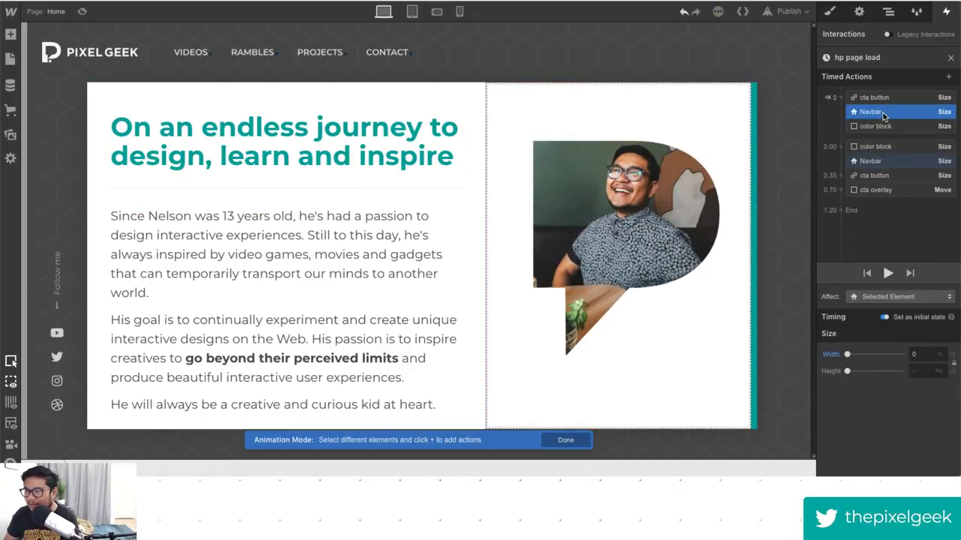
{"action": "left_click", "coordinate": [888, 273]}
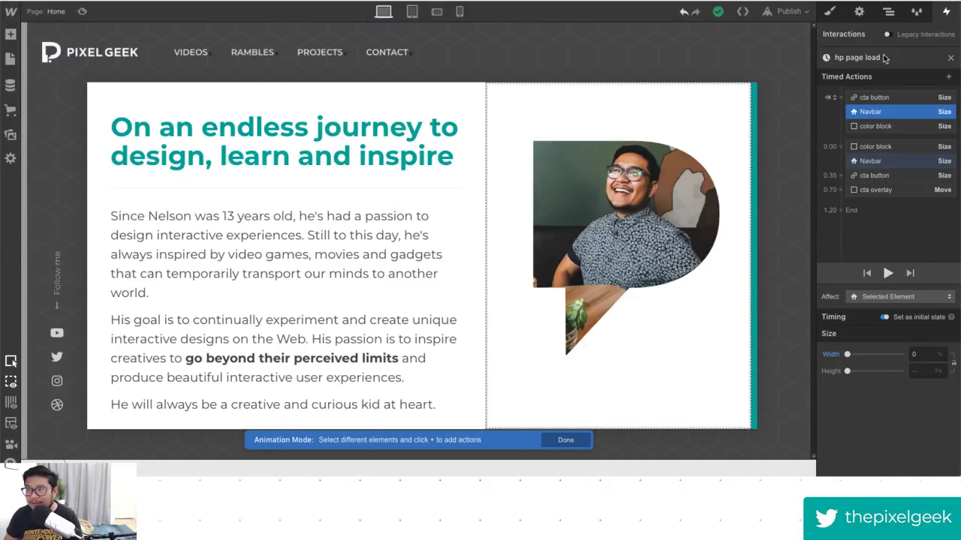
Add a div block inside the Body, between mobile nav and wrapper.
{"action": "left_click", "coordinate": [888, 13]}
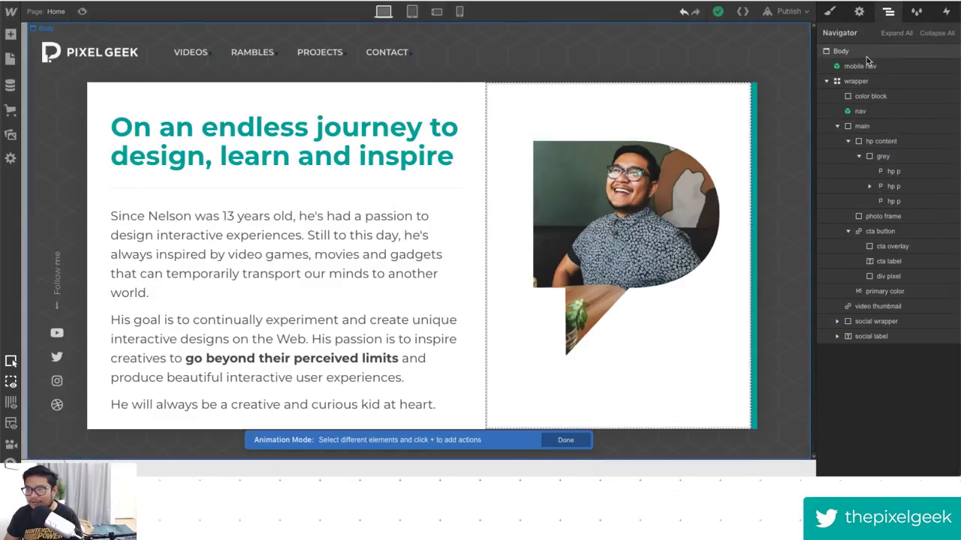
{"action": "left_click", "coordinate": [865, 54]}
{"action": "key", "text": "a"}
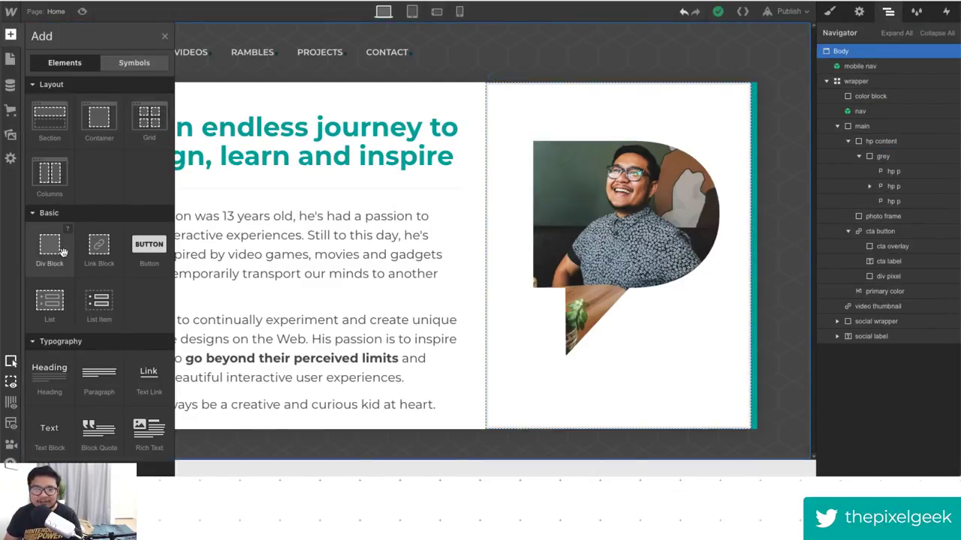
{"action": "left_click_drag", "start_coordinate": [49, 248], "coordinate": [875, 78]}
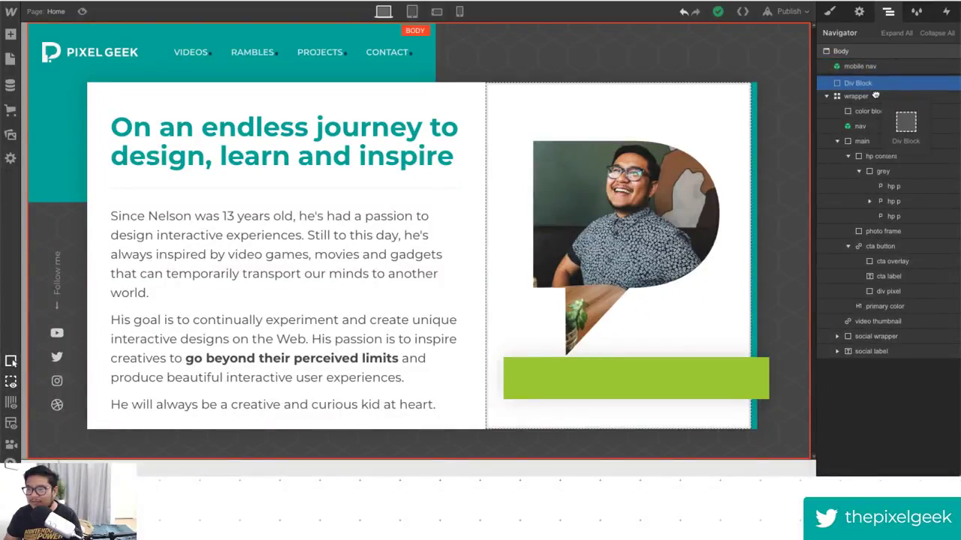
Give the new div block the class "page overlay".
{"action": "key", "text": "s"}
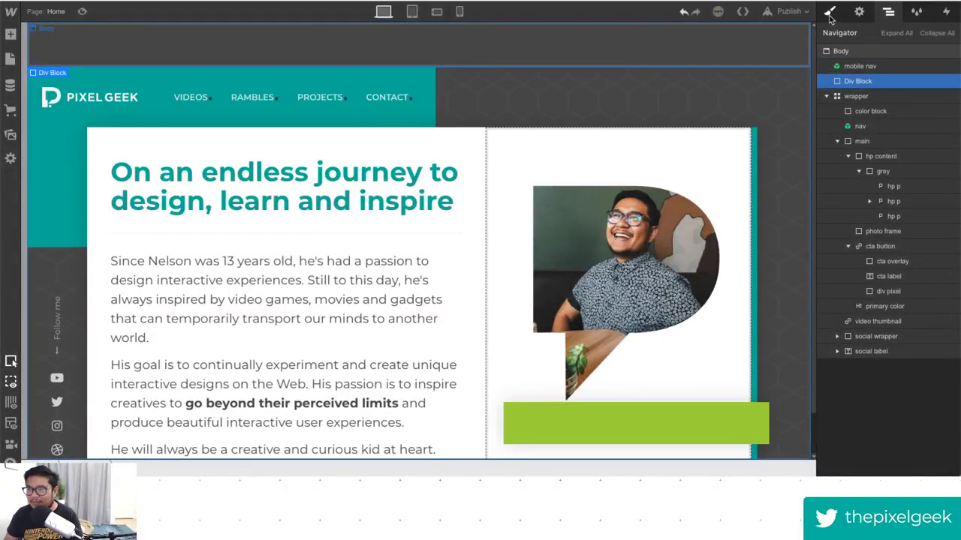
{"action": "left_click", "coordinate": [880, 66]}
{"action": "type", "text": "page overlay"}
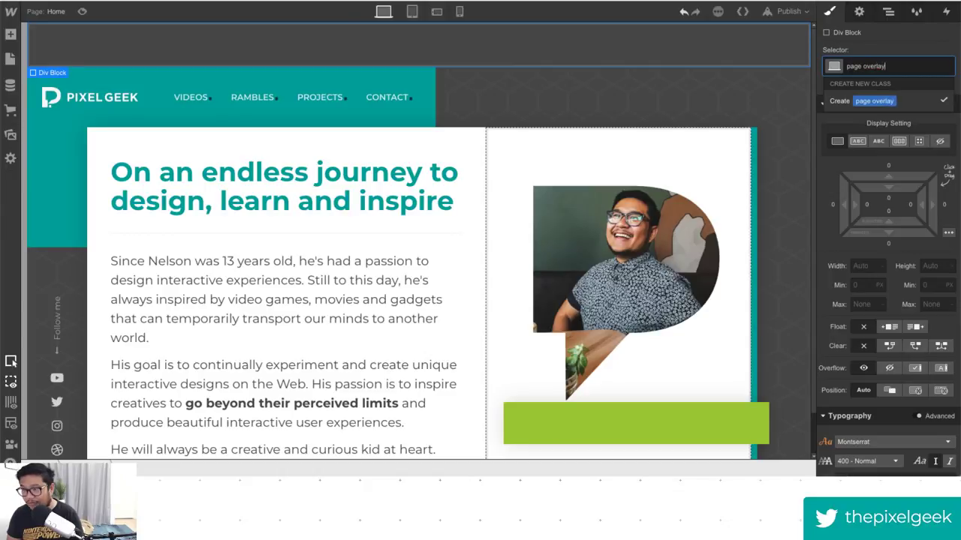
{"action": "key", "text": "Return"}
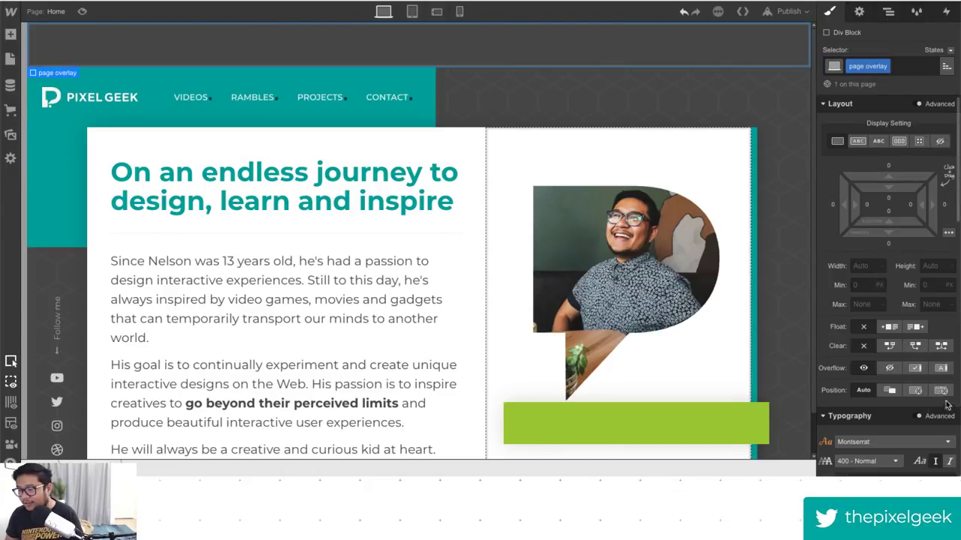
Position the page overlay absolutely with 0 offset on all sides and give it a Dim Grey background.
{"action": "left_click", "coordinate": [915, 391]}
{"action": "scroll", "coordinate": [945, 285], "scroll_direction": "down", "scroll_amount": 3}
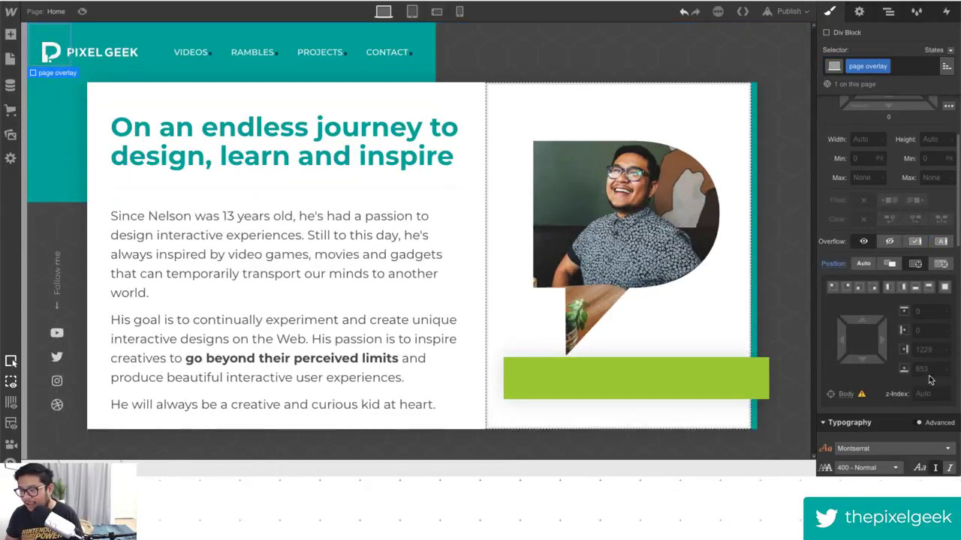
{"action": "left_click", "coordinate": [945, 289]}
{"action": "scroll", "coordinate": [884, 300], "scroll_direction": "down", "scroll_amount": 4}
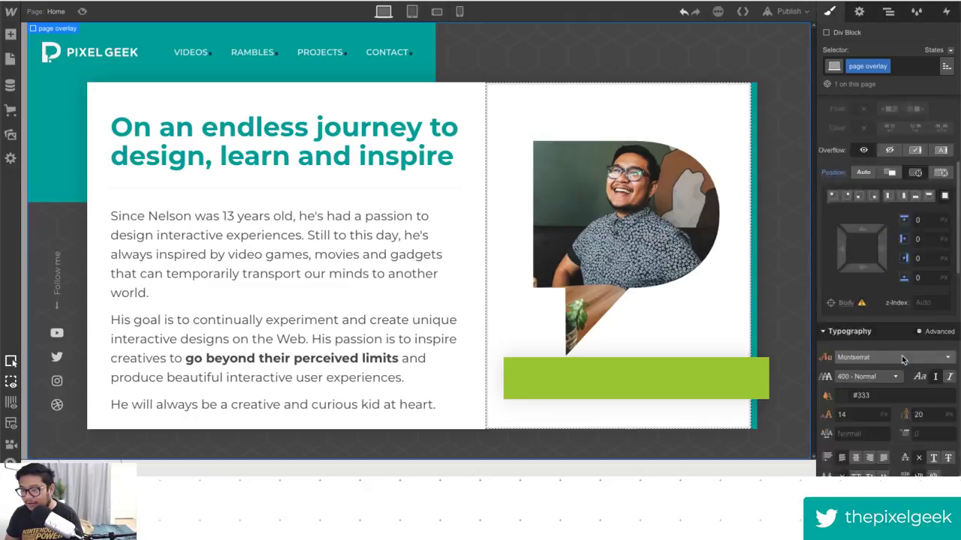
{"action": "left_click", "coordinate": [841, 398]}
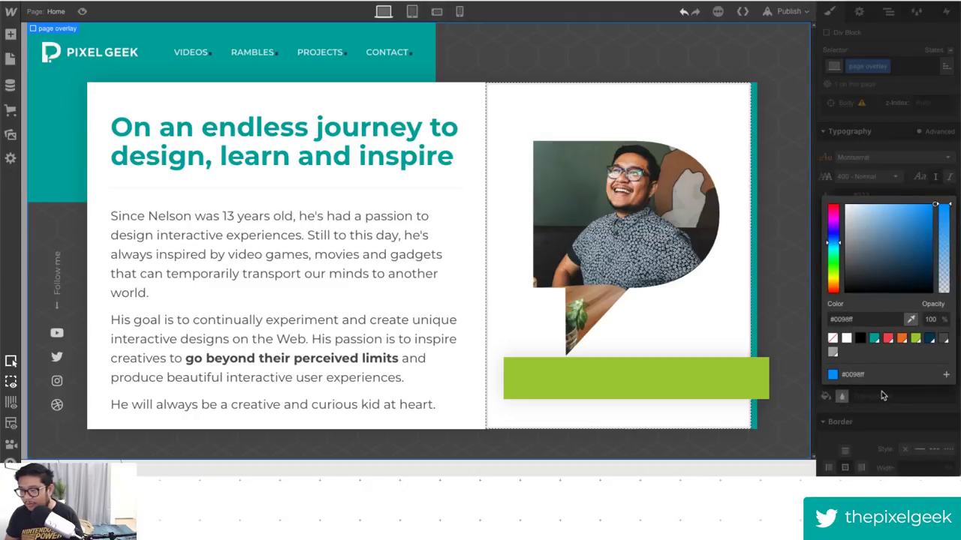
{"action": "left_click", "coordinate": [943, 338]}
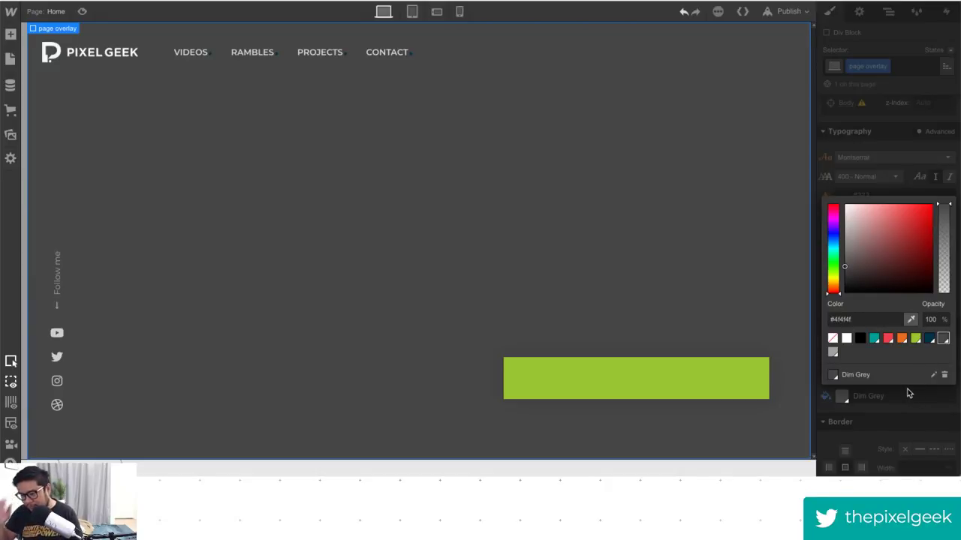
Add a Size action for the page overlay to the hp page load animation's initial state, with width 100%.
{"action": "left_click", "coordinate": [891, 140]}
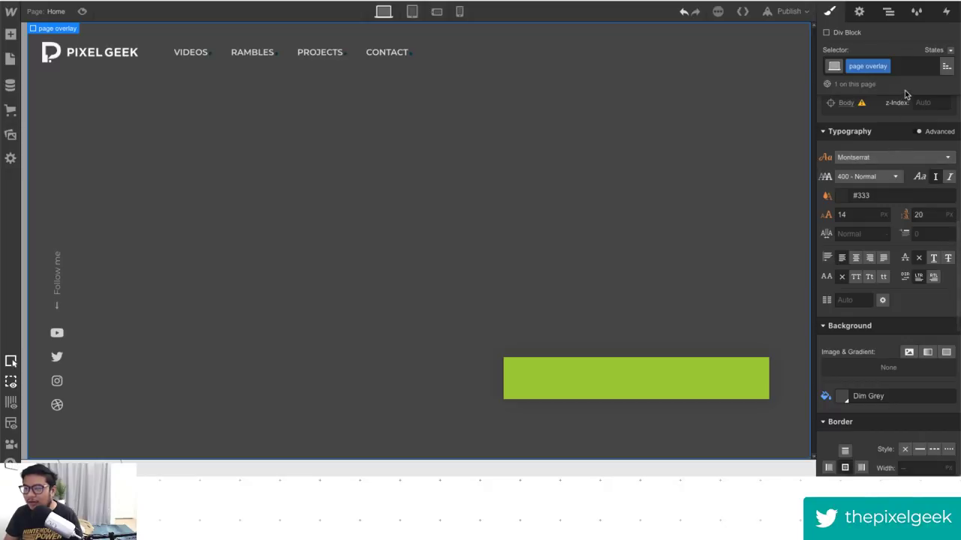
{"action": "left_click", "coordinate": [889, 13]}
{"action": "left_click", "coordinate": [917, 12]}
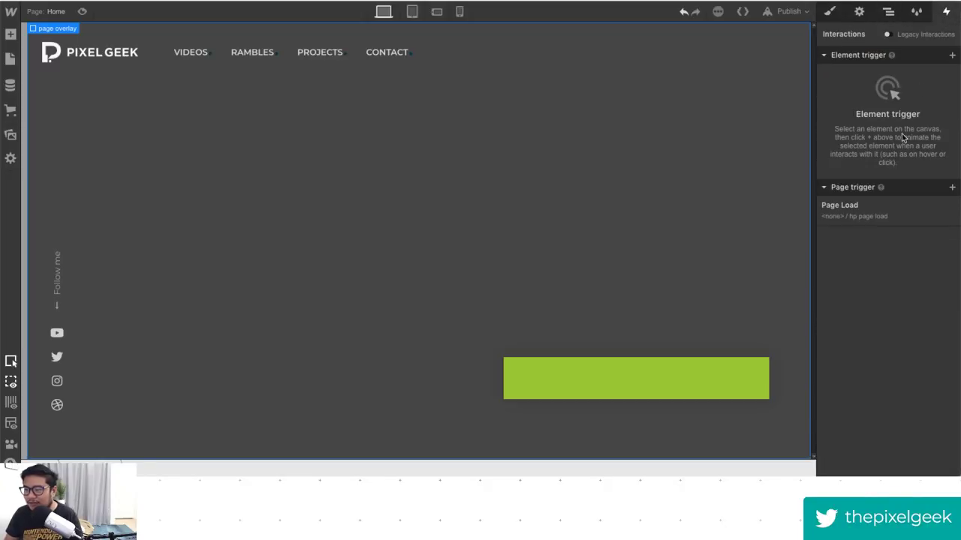
{"action": "left_click", "coordinate": [863, 210]}
{"action": "scroll", "coordinate": [879, 179], "scroll_direction": "down", "scroll_amount": 5}
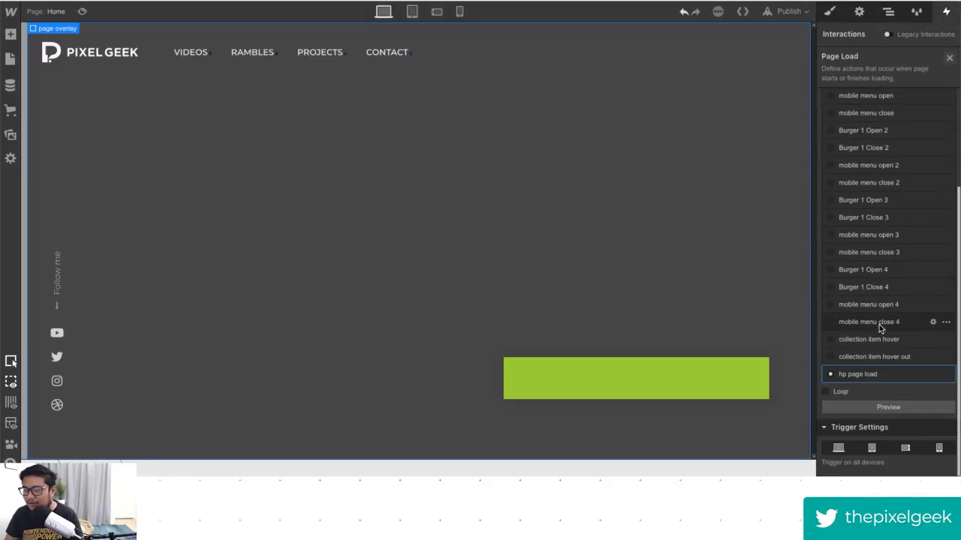
{"action": "left_click", "coordinate": [851, 371]}
{"action": "left_click", "coordinate": [841, 98]}
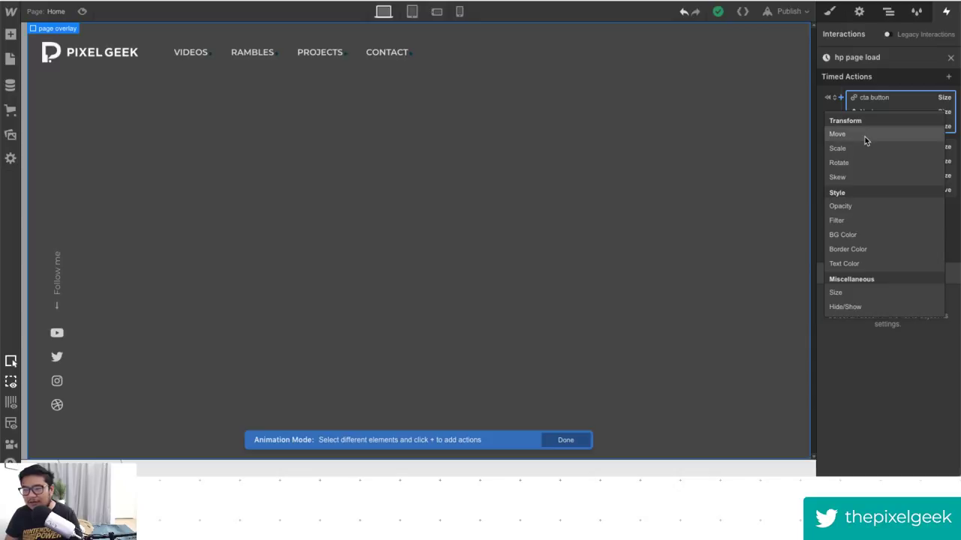
{"action": "left_click", "coordinate": [857, 293]}
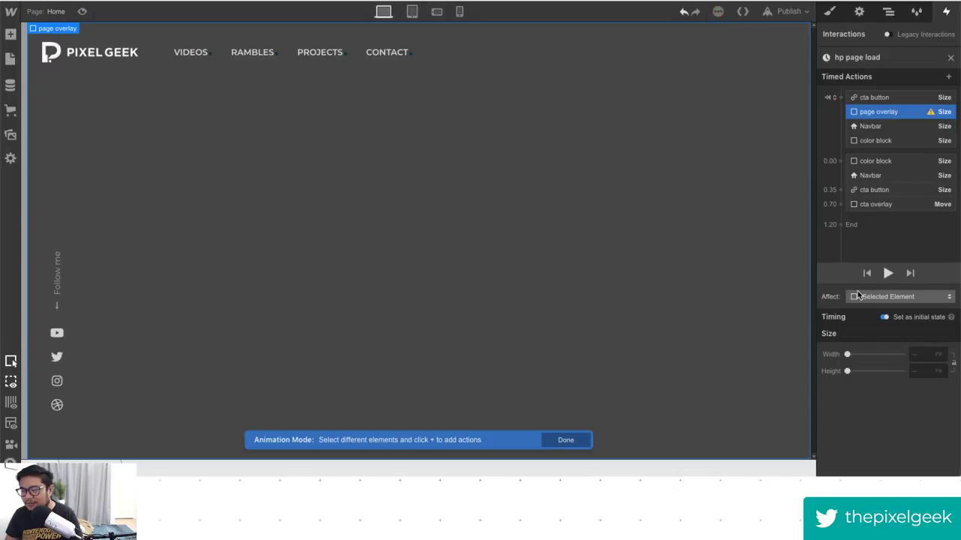
{"action": "left_click", "coordinate": [920, 353]}
{"action": "type", "text": "0"}
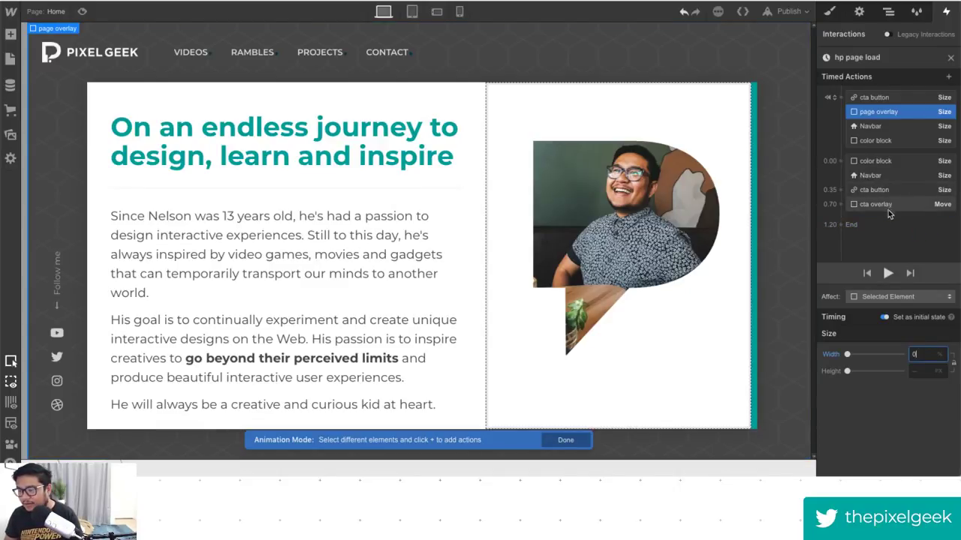
{"action": "key", "text": "BackSpace"}
{"action": "type", "text": "100"}
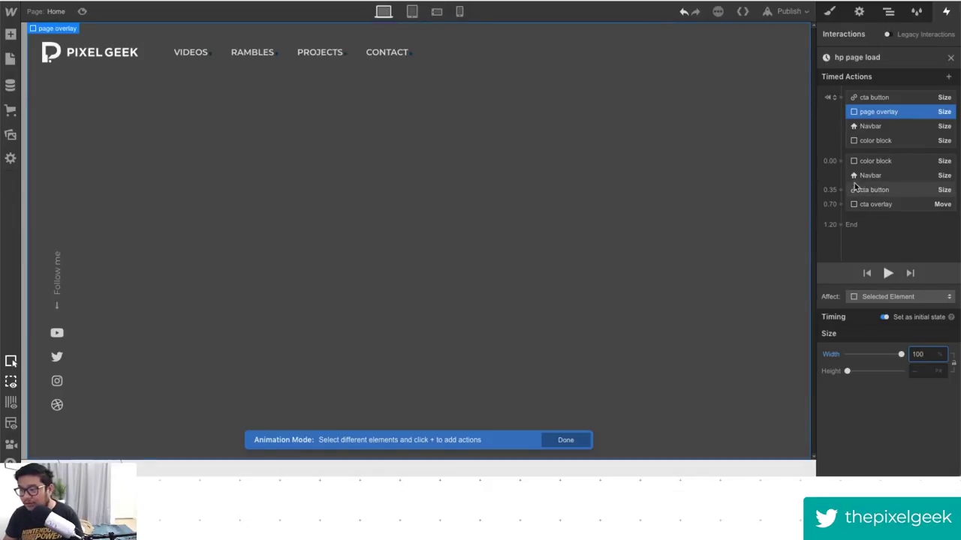
Add a second page overlay Size action at 0.00 s that shrinks the width to 0%.
{"action": "left_click_drag", "start_coordinate": [856, 187], "coordinate": [840, 161]}
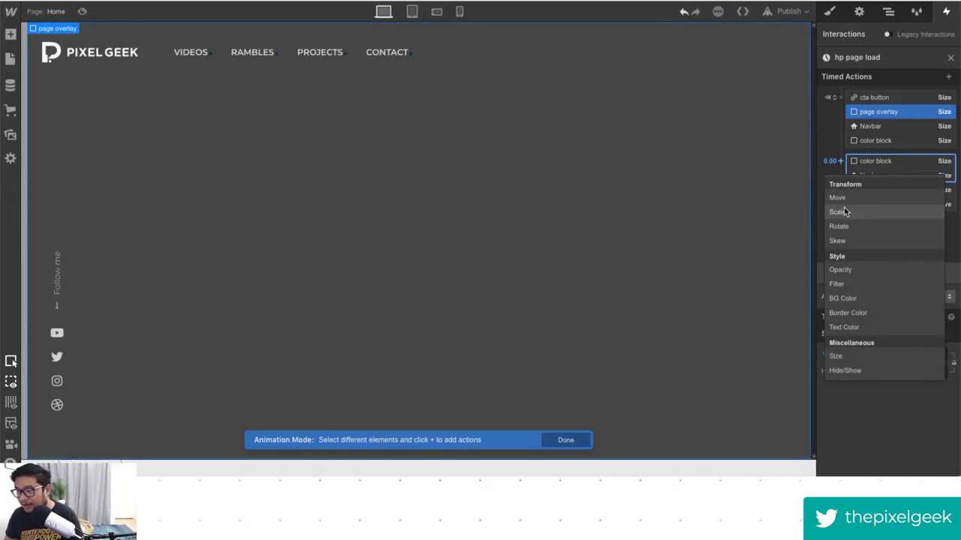
{"action": "left_click", "coordinate": [867, 355]}
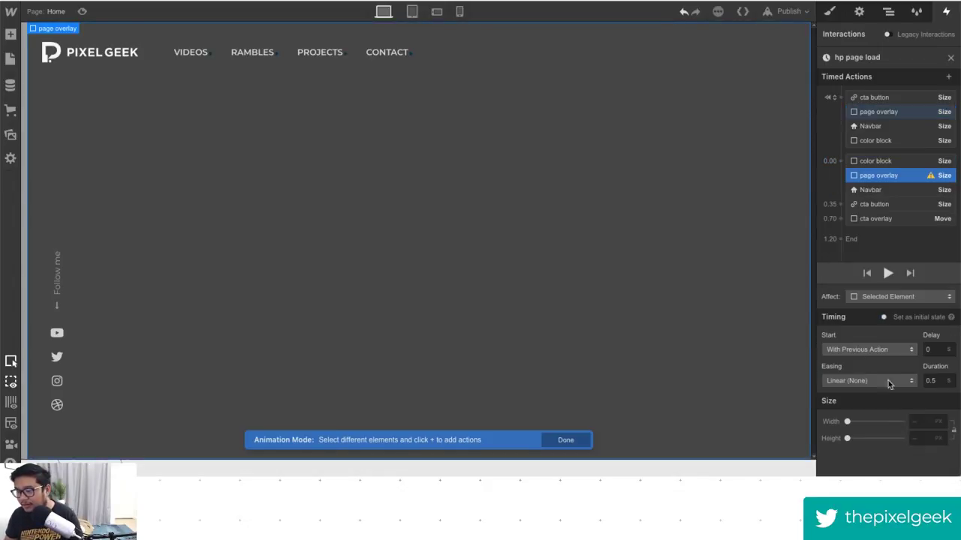
{"action": "left_click", "coordinate": [921, 423]}
{"action": "type", "text": "0"}
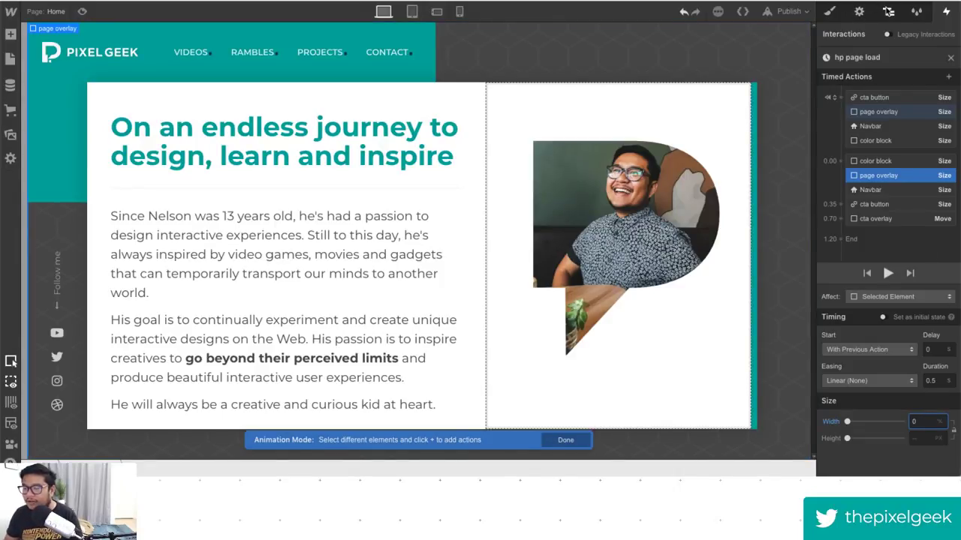
Try the Right position preset on the page overlay and restore the Full preset.
{"action": "left_click", "coordinate": [888, 12]}
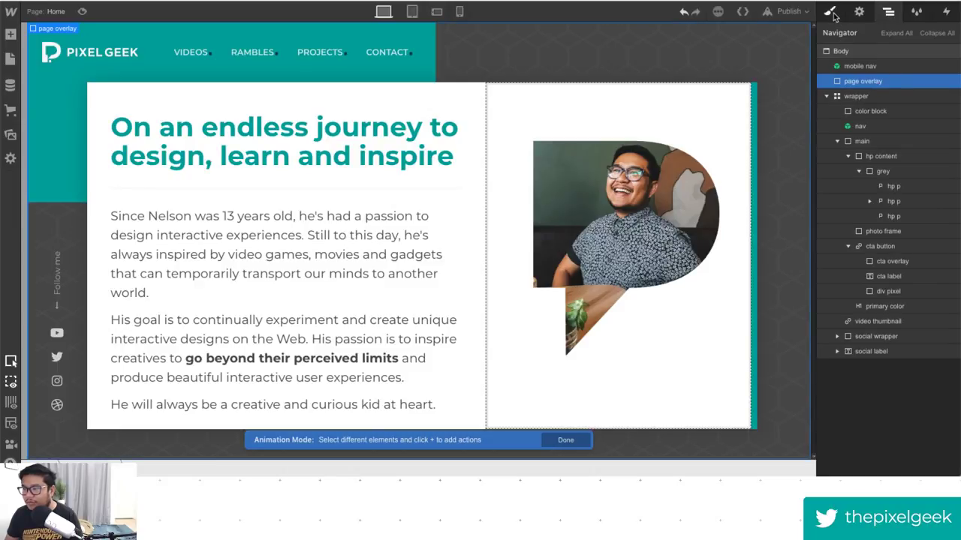
{"action": "left_click", "coordinate": [831, 12]}
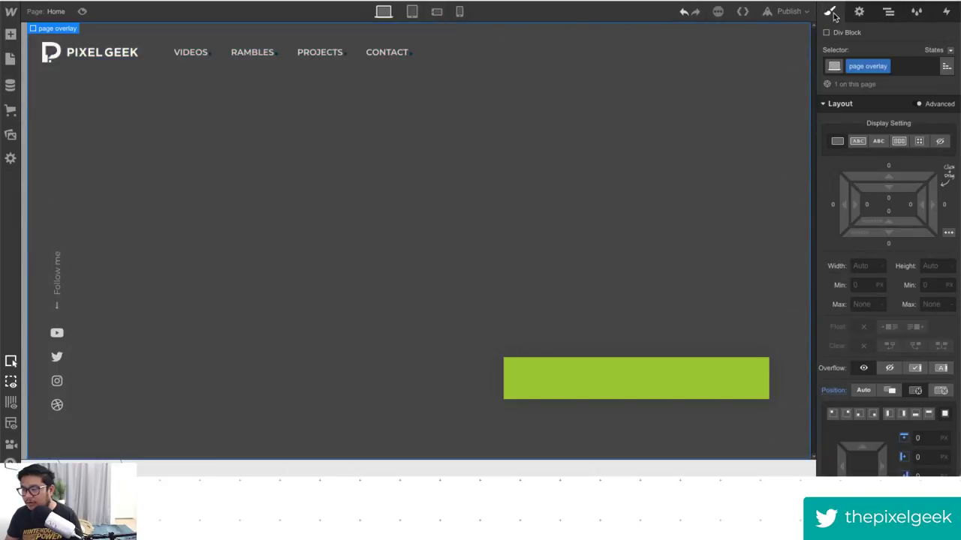
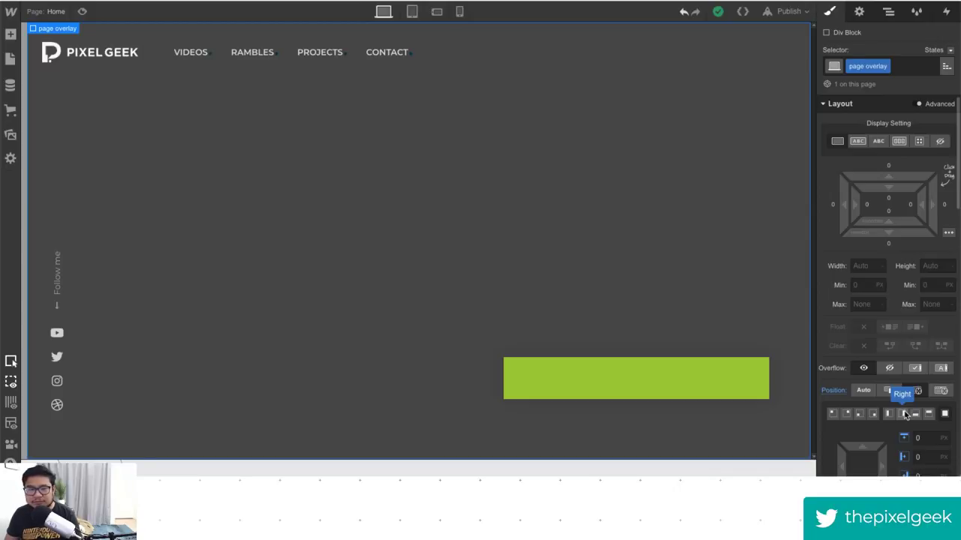
{"action": "left_click", "coordinate": [905, 414]}
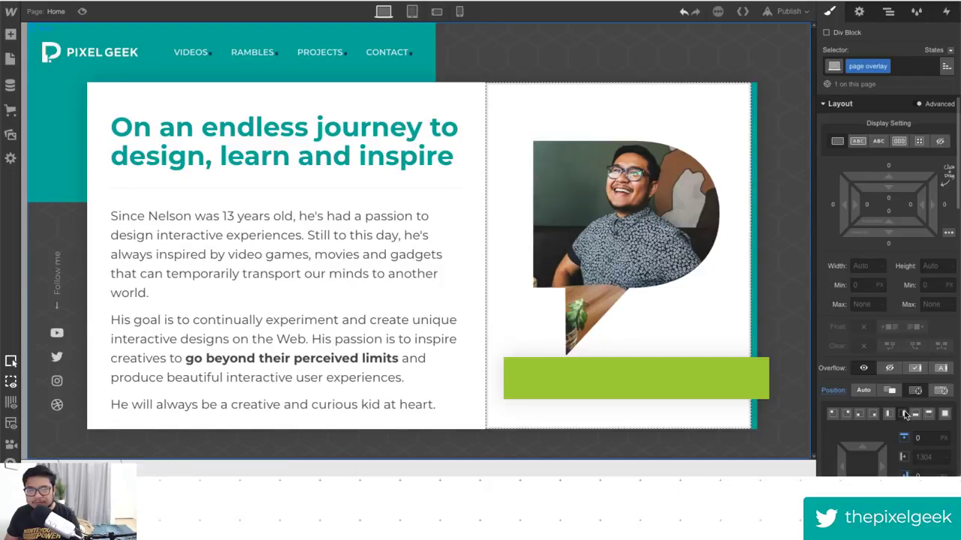
{"action": "scroll", "coordinate": [912, 383], "scroll_direction": "down", "scroll_amount": 3}
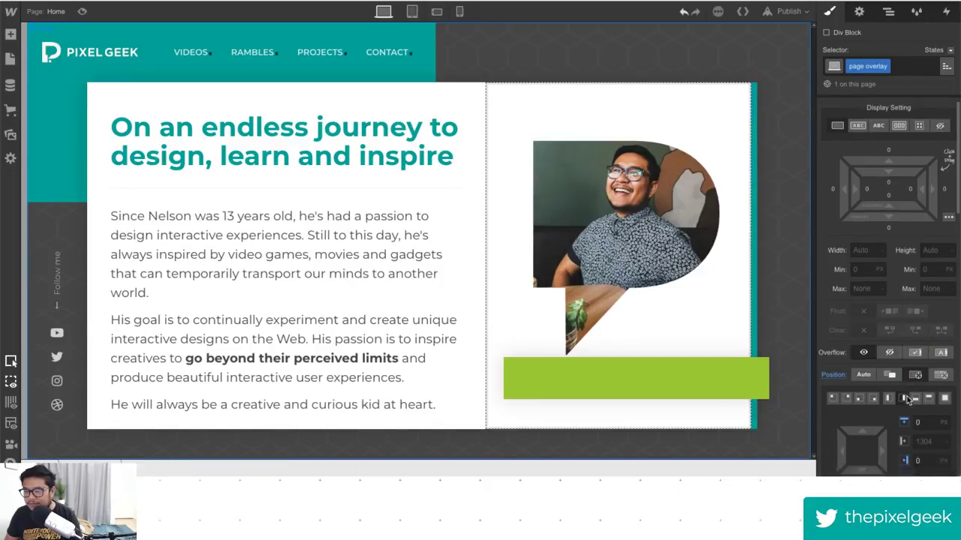
{"action": "left_click", "coordinate": [944, 306]}
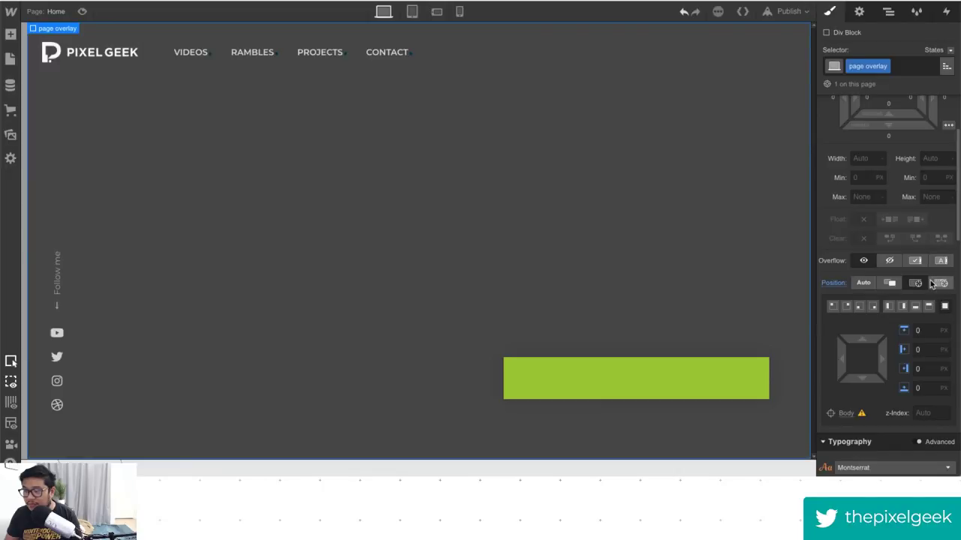
Set the page overlay's overflow to hidden and remove its Dim Grey background color.
{"action": "scroll", "coordinate": [894, 163], "scroll_direction": "up", "scroll_amount": 3}
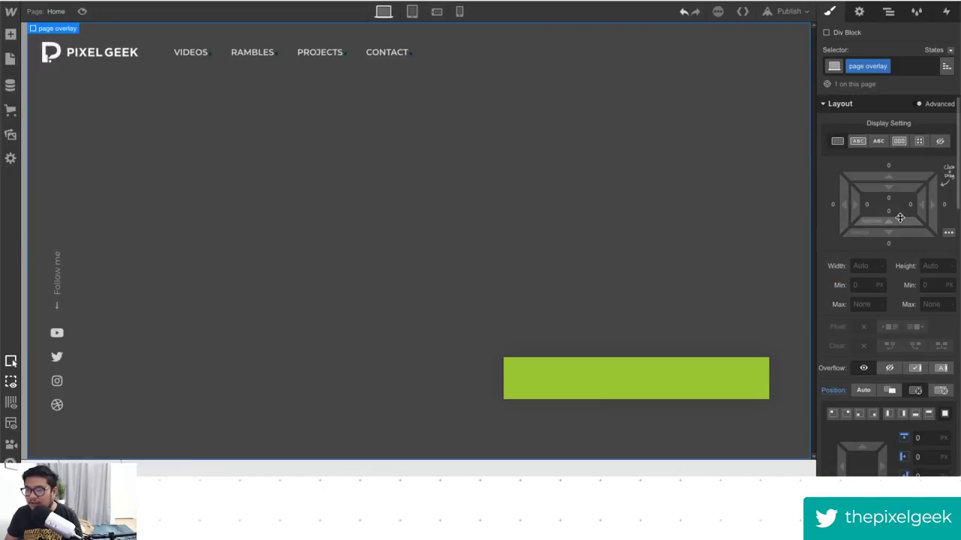
{"action": "scroll", "coordinate": [906, 364], "scroll_direction": "down", "scroll_amount": 7}
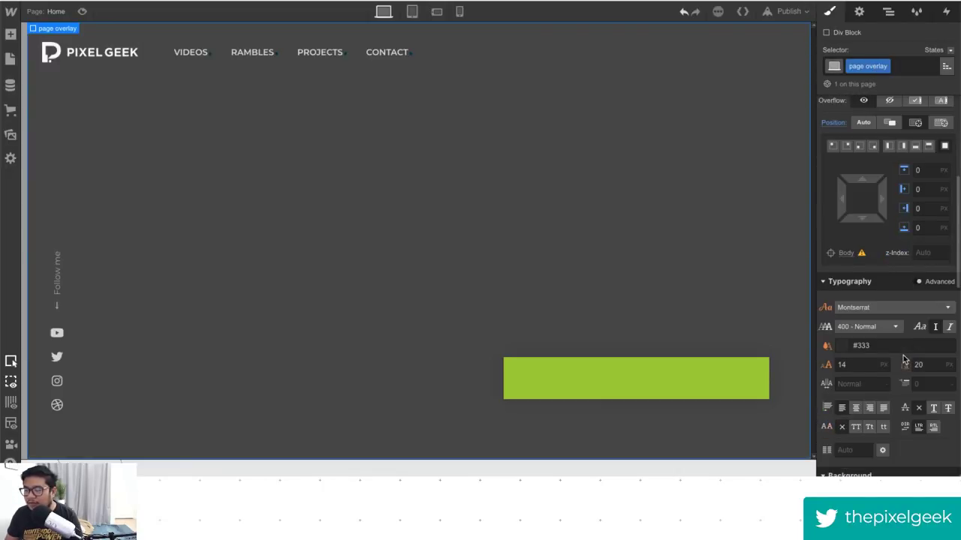
{"action": "scroll", "coordinate": [901, 315], "scroll_direction": "up", "scroll_amount": 1}
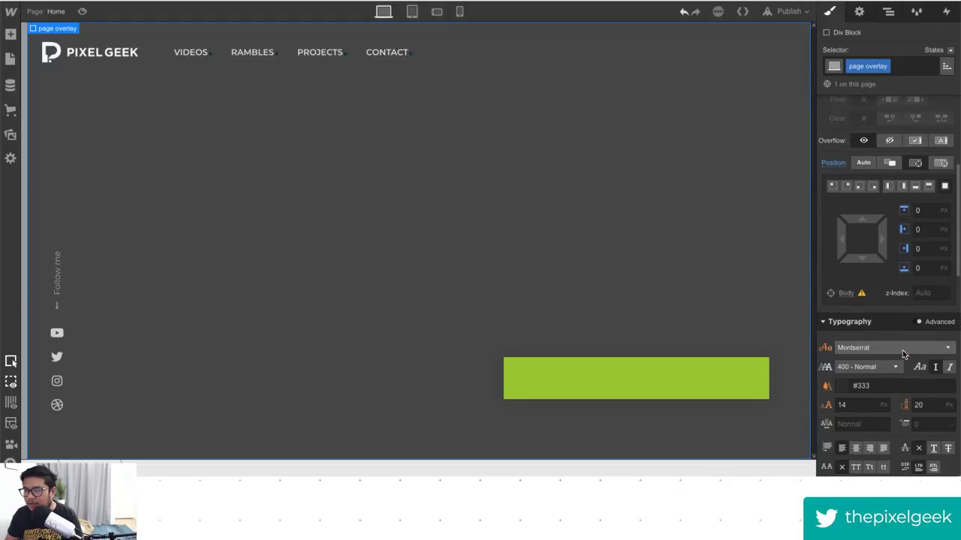
{"action": "left_click", "coordinate": [889, 142]}
{"action": "scroll", "coordinate": [884, 383], "scroll_direction": "down", "scroll_amount": 1}
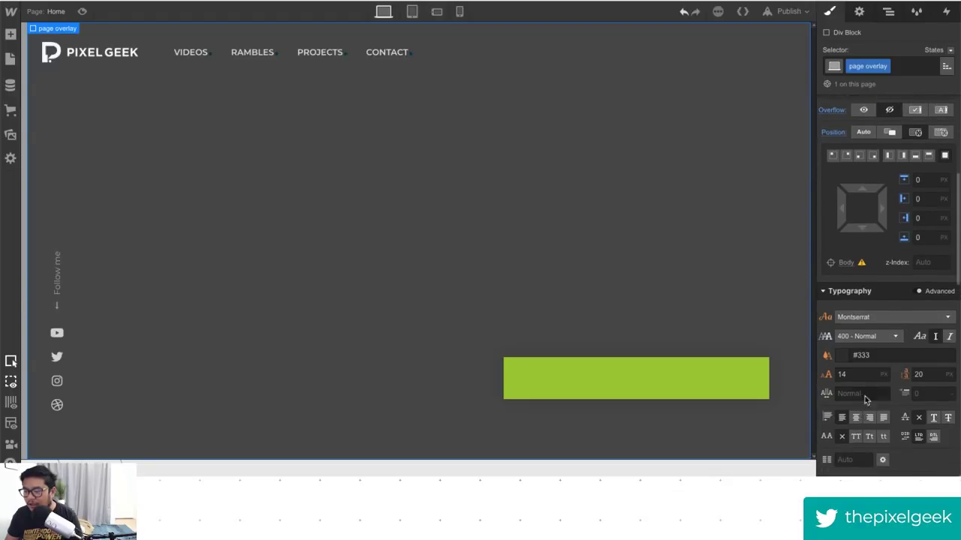
{"action": "scroll", "coordinate": [883, 368], "scroll_direction": "down", "scroll_amount": 4}
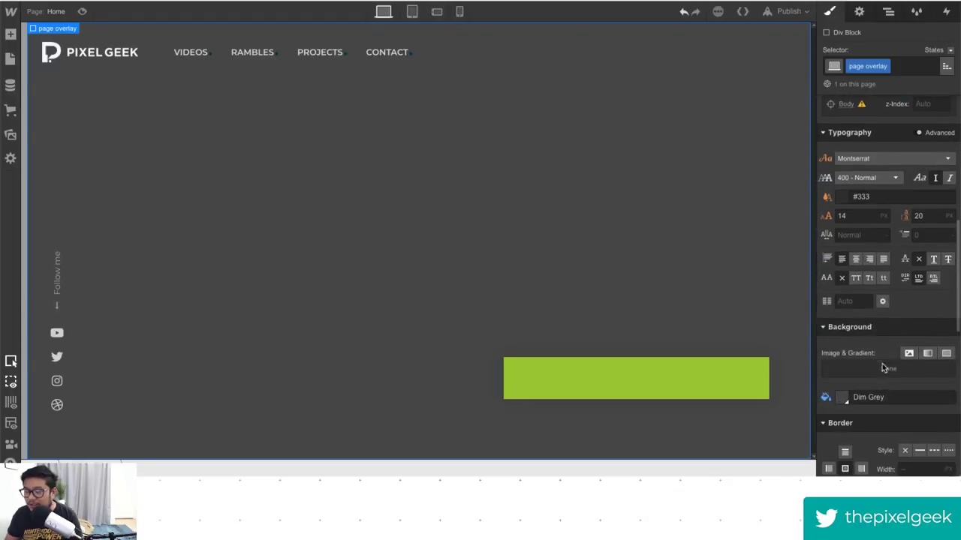
{"action": "left_click", "coordinate": [827, 399], "text": "alt"}
{"action": "scroll", "coordinate": [868, 308], "scroll_direction": "up", "scroll_amount": 1}
{"action": "scroll", "coordinate": [867, 308], "scroll_direction": "up", "scroll_amount": 5}
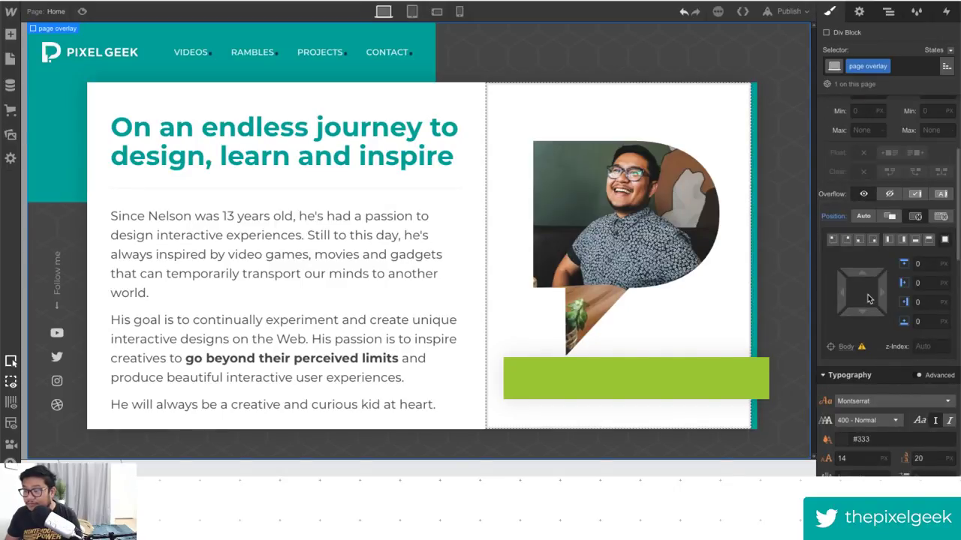
Rename the page overlay class to "page overlay wrapper".
{"action": "left_click", "coordinate": [888, 12]}
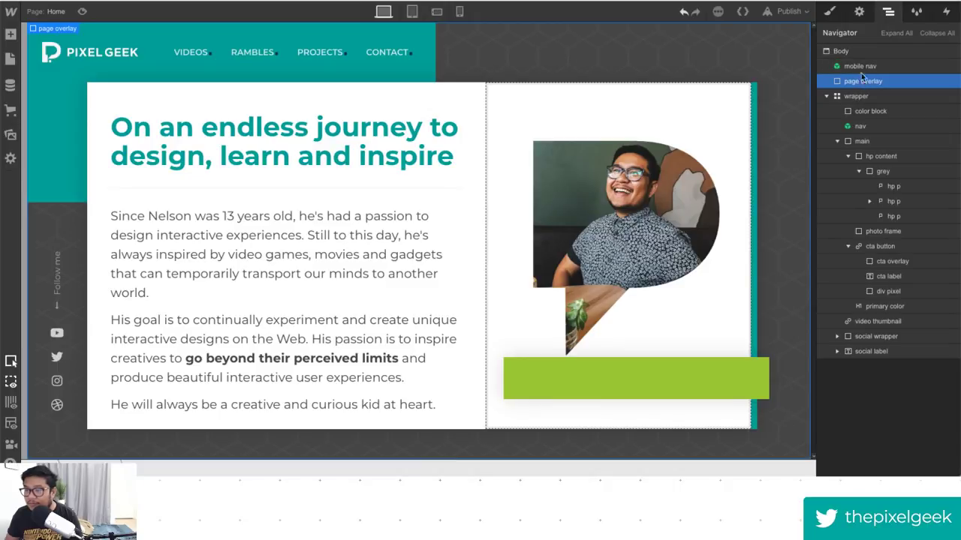
{"action": "key", "text": "s"}
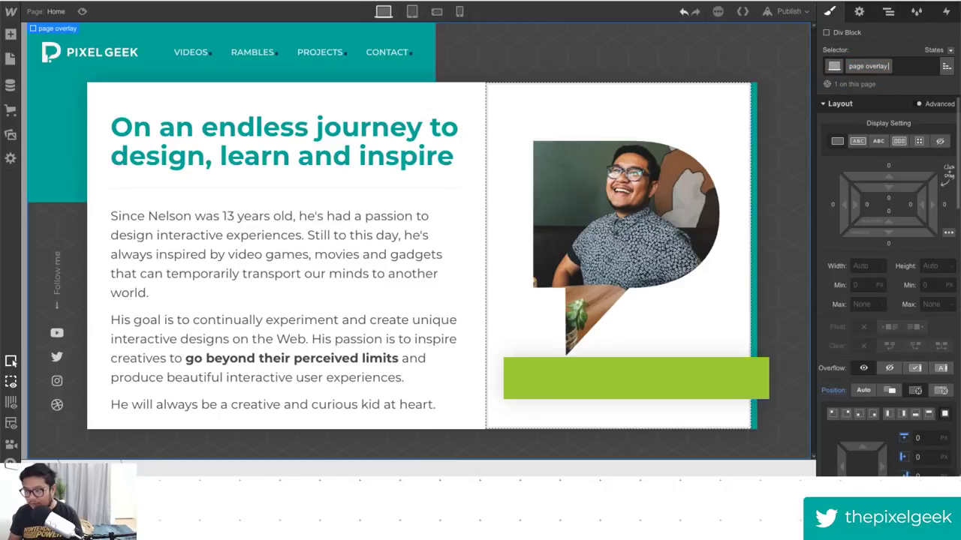
{"action": "type", "text": "wrapper"}
{"action": "key", "text": "Return"}
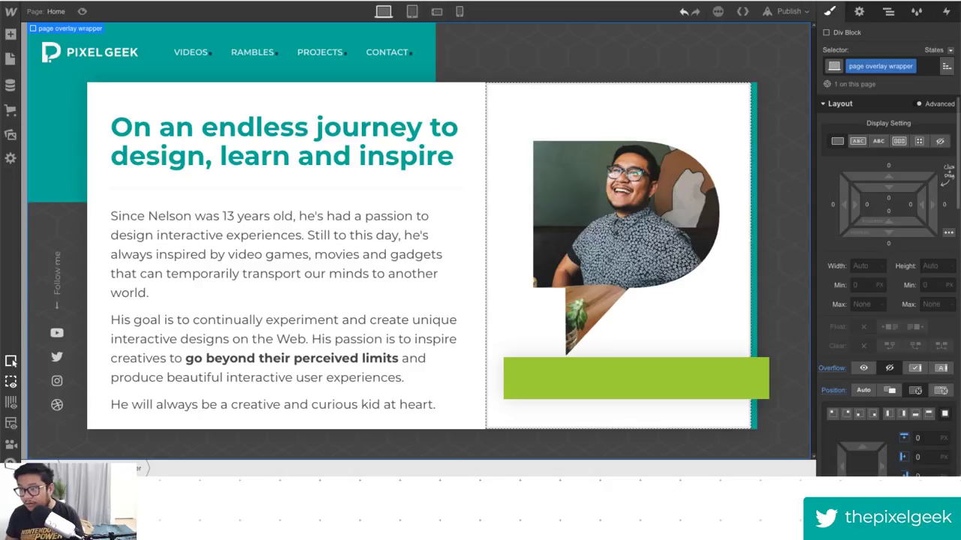
Add a div block inside the page overlay wrapper and give it the class "grey overlay".
{"action": "left_click", "coordinate": [888, 12]}
{"action": "key", "text": "a"}
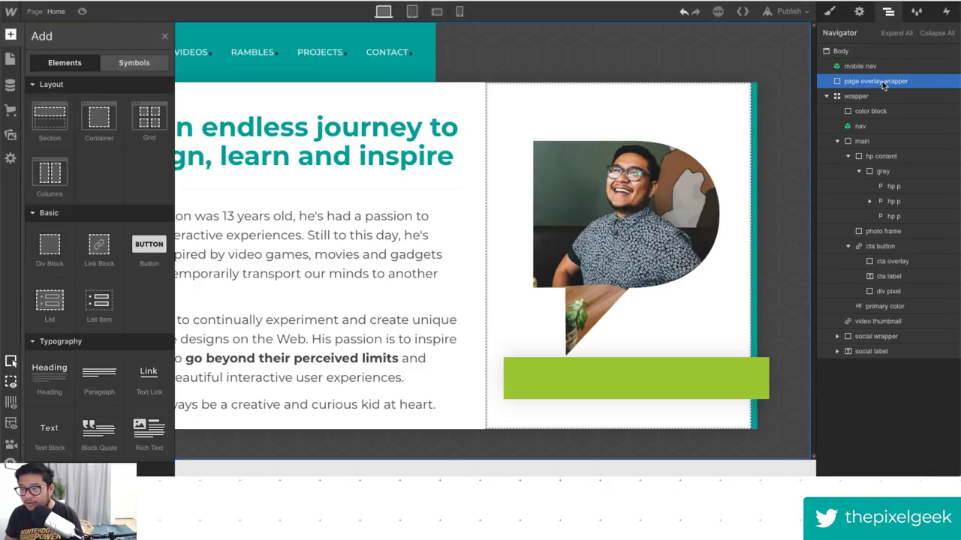
{"action": "left_click_drag", "start_coordinate": [49, 248], "coordinate": [869, 96]}
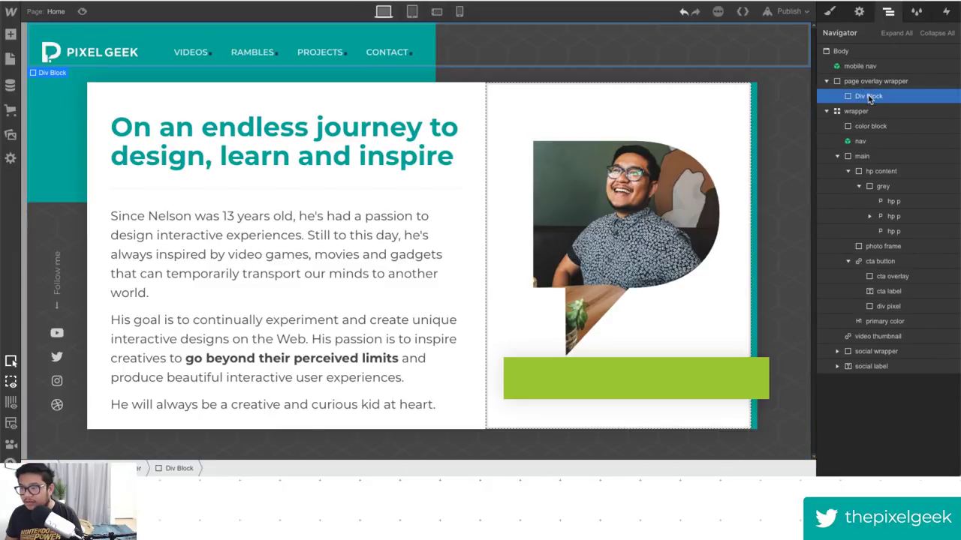
{"action": "left_click", "coordinate": [829, 11]}
{"action": "left_click", "coordinate": [863, 66]}
{"action": "type", "text": "grey overlay"}
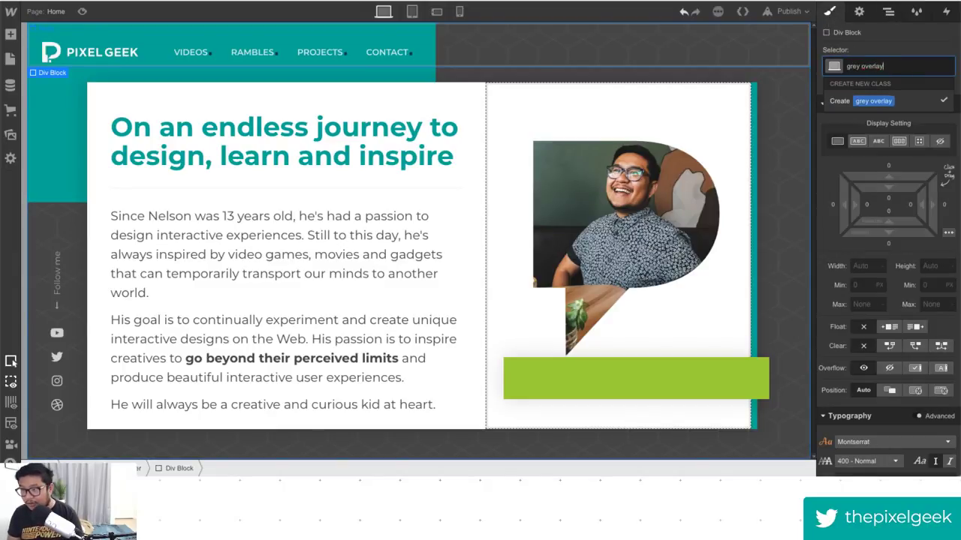
{"action": "key", "text": "Return"}
Give the grey overlay a Dim Grey background color.
{"action": "scroll", "coordinate": [905, 299], "scroll_direction": "down", "scroll_amount": 5}
{"action": "scroll", "coordinate": [906, 299], "scroll_direction": "down", "scroll_amount": 1}
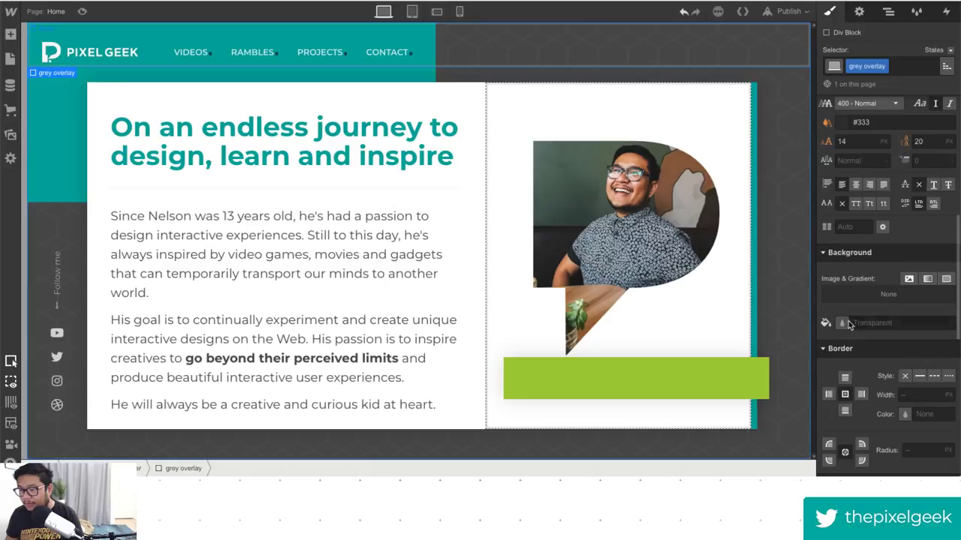
{"action": "left_click", "coordinate": [879, 329]}
{"action": "left_click", "coordinate": [943, 265]}
{"action": "left_click", "coordinate": [933, 109]}
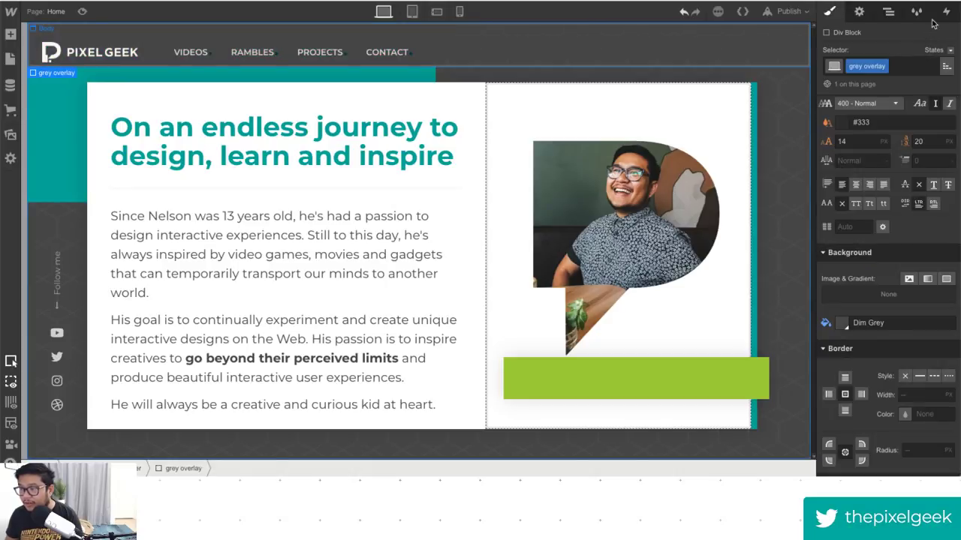
Set the grey overlay's width and height to 100%.
{"action": "scroll", "coordinate": [914, 309], "scroll_direction": "up", "scroll_amount": 5}
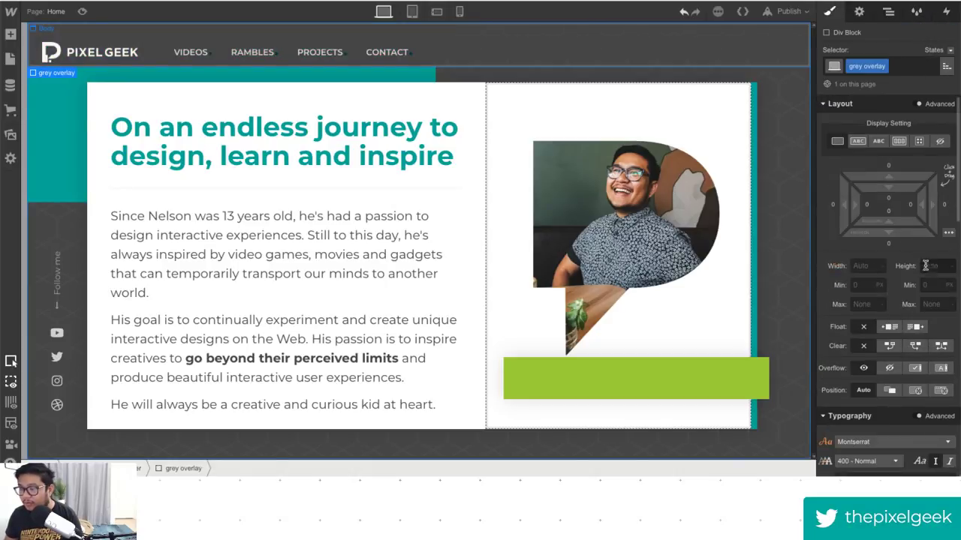
{"action": "left_click", "coordinate": [863, 266]}
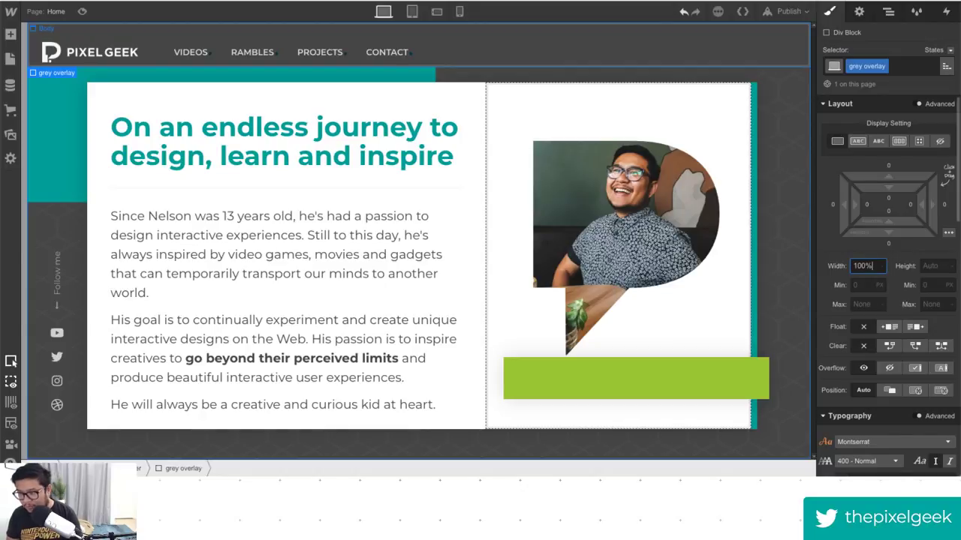
{"action": "type", "text": "100%"}
{"action": "key", "text": "Tab"}
{"action": "type", "text": "100%"}
{"action": "key", "text": "Return"}
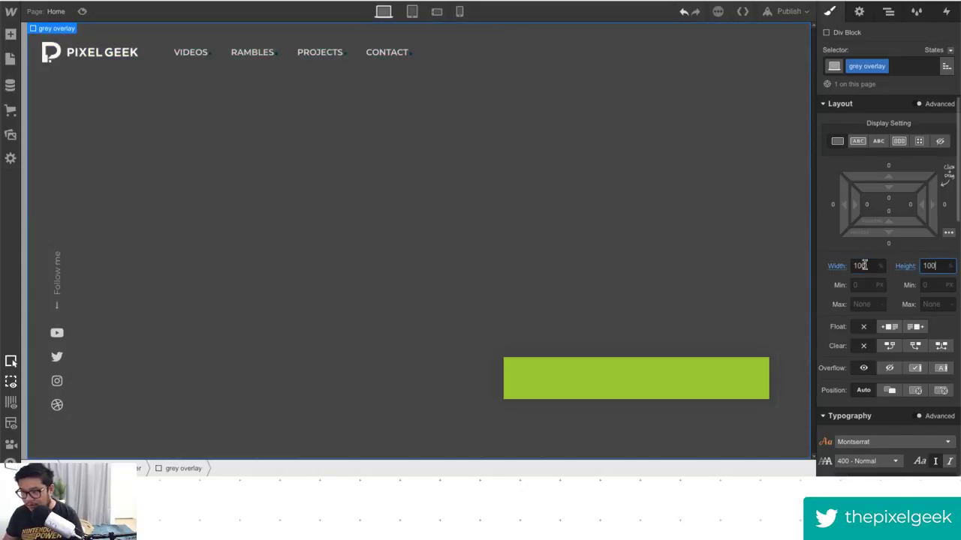
Open the hp page load animation and delete both page overlay wrapper Size actions, the initial state and the timed one.
{"action": "left_click", "coordinate": [945, 12]}
{"action": "left_click", "coordinate": [871, 210]}
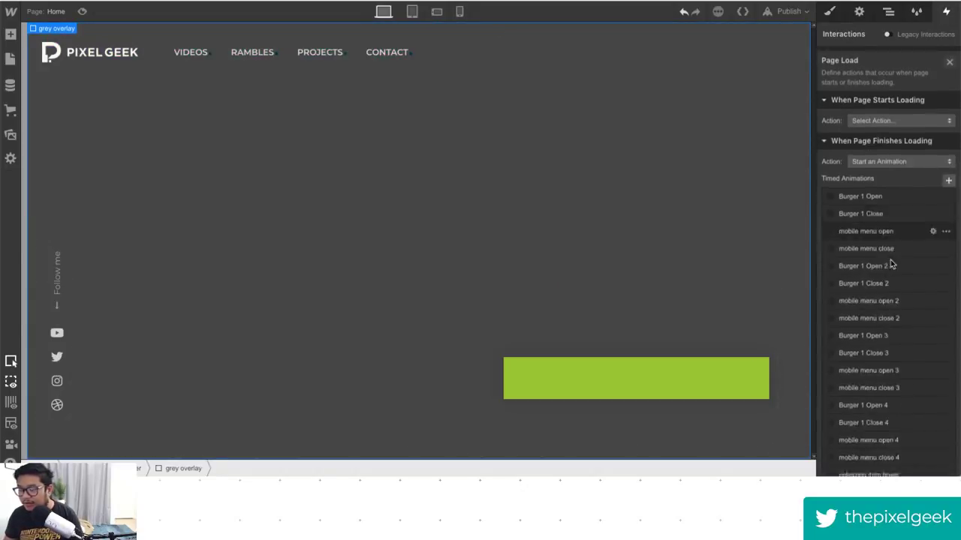
{"action": "scroll", "coordinate": [901, 346], "scroll_direction": "down", "scroll_amount": 5}
{"action": "left_click", "coordinate": [863, 368]}
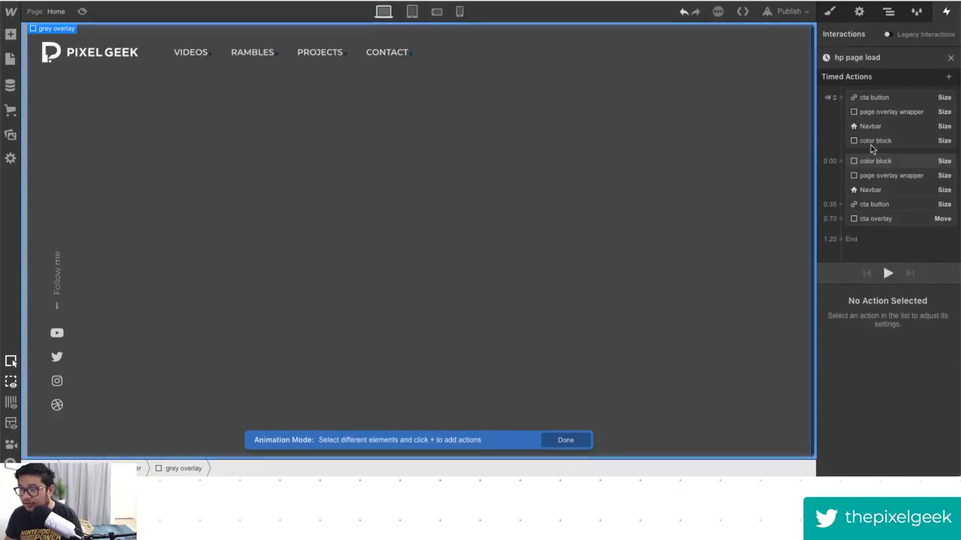
{"action": "left_click", "coordinate": [891, 114]}
{"action": "key", "text": "Delete"}
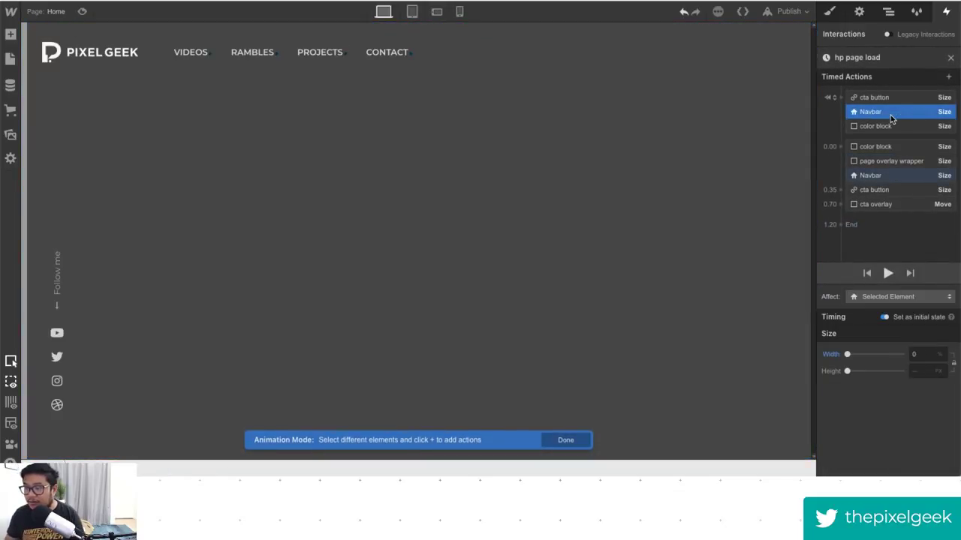
{"action": "left_click", "coordinate": [887, 161]}
{"action": "key", "text": "Delete"}
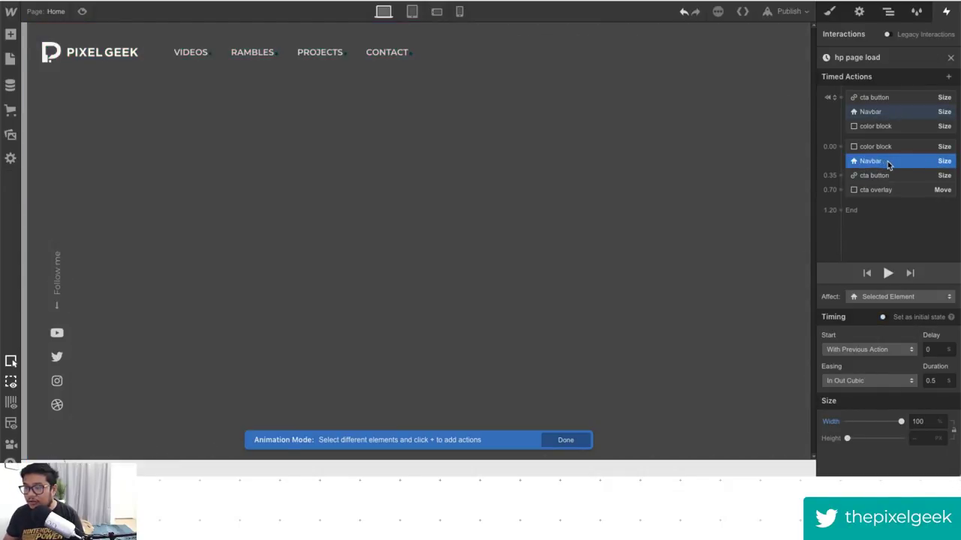
Add an initial-state Size action for the grey overlay with its width set to 100%.
{"action": "left_click", "coordinate": [750, 180]}
{"action": "left_click", "coordinate": [834, 99]}
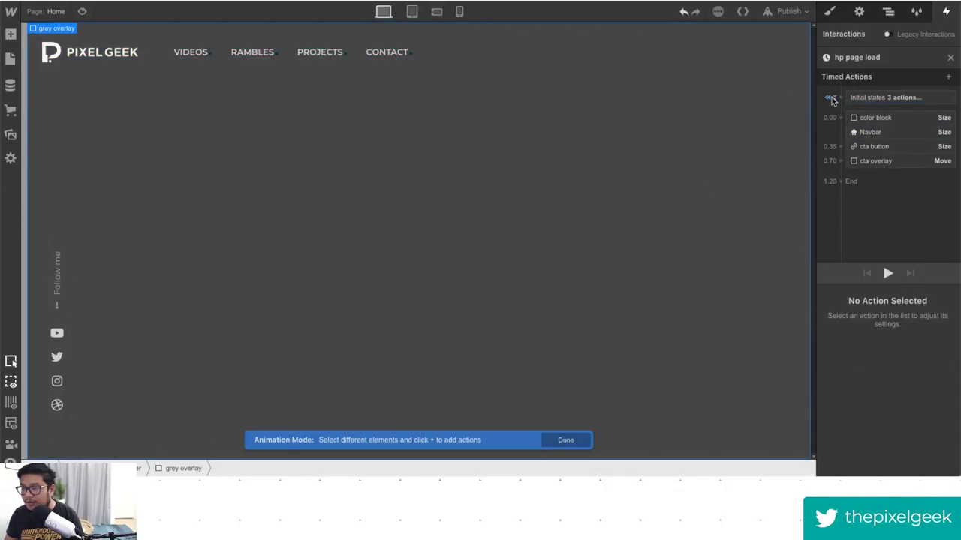
{"action": "left_click", "coordinate": [834, 98]}
{"action": "left_click", "coordinate": [841, 97]}
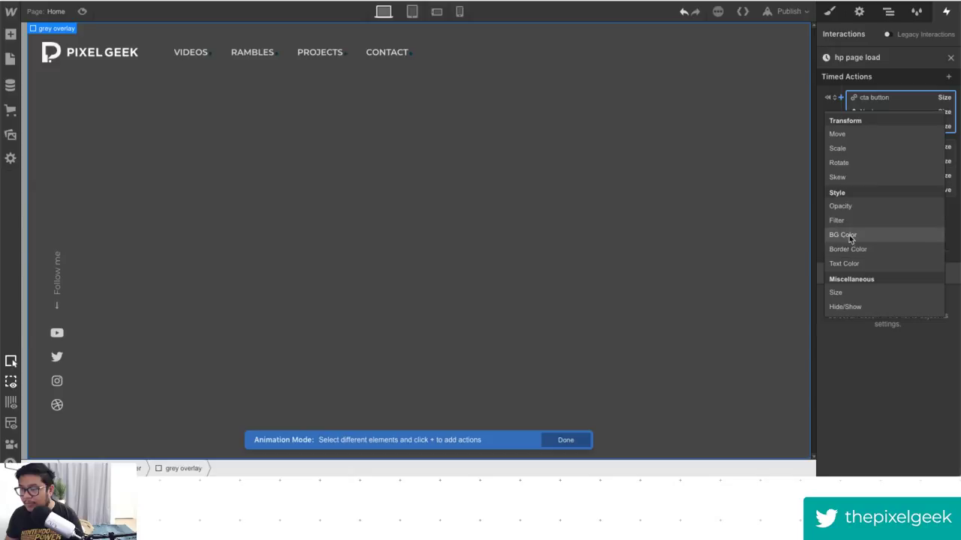
{"action": "left_click", "coordinate": [854, 296]}
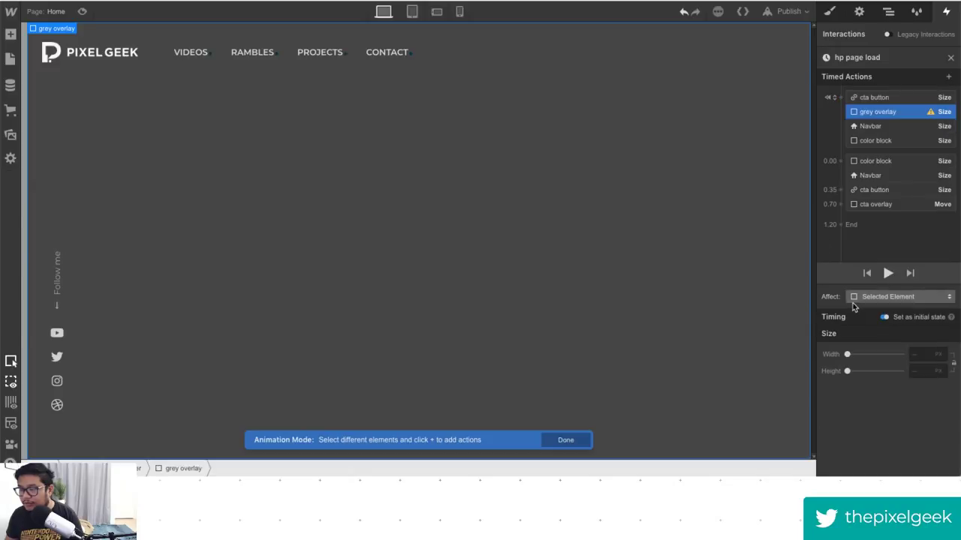
{"action": "left_click", "coordinate": [923, 353]}
{"action": "type", "text": "100%"}
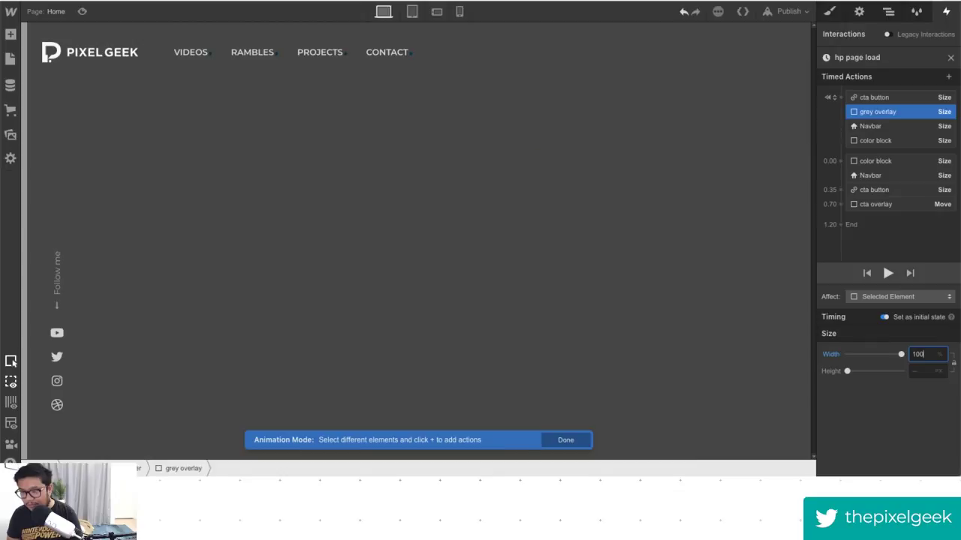
Add a Size action for the grey overlay at 0.00 s and test its width from 0% up to 100%.
{"action": "left_click", "coordinate": [842, 162]}
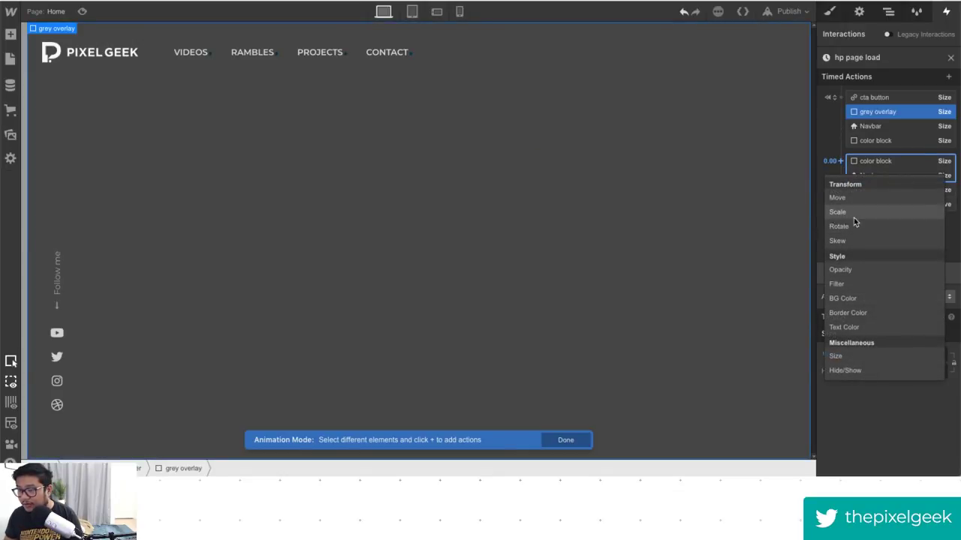
{"action": "left_click", "coordinate": [847, 356]}
{"action": "left_click", "coordinate": [928, 420]}
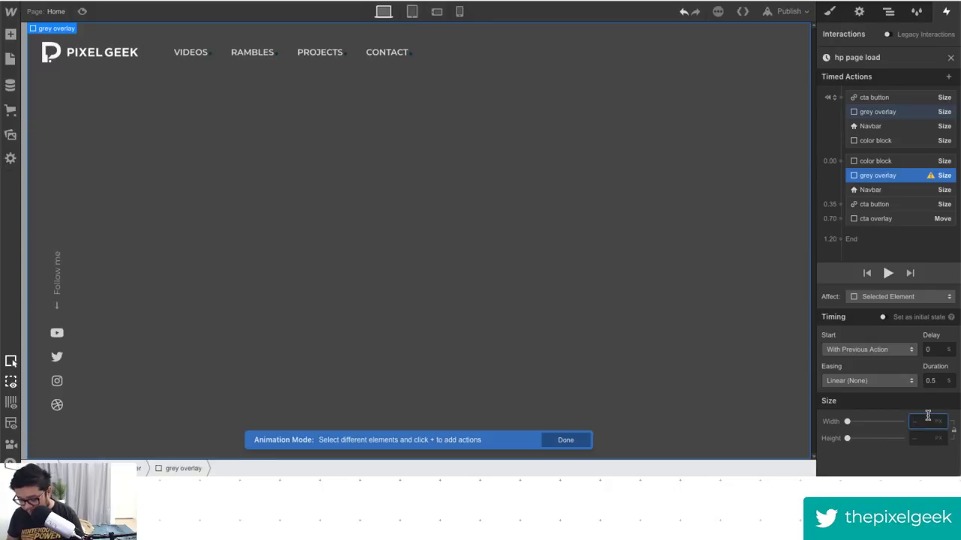
{"action": "type", "text": "0"}
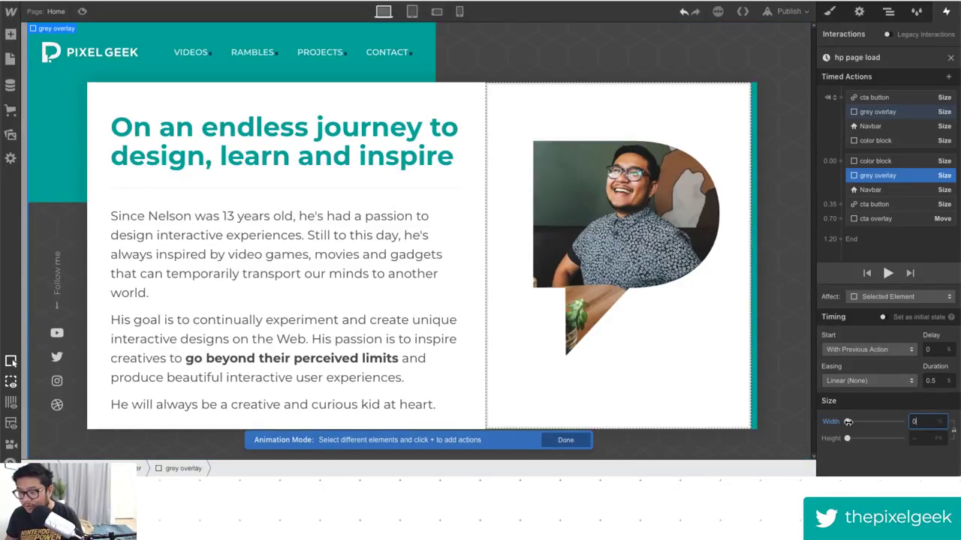
{"action": "left_click_drag", "start_coordinate": [848, 422], "coordinate": [902, 421]}
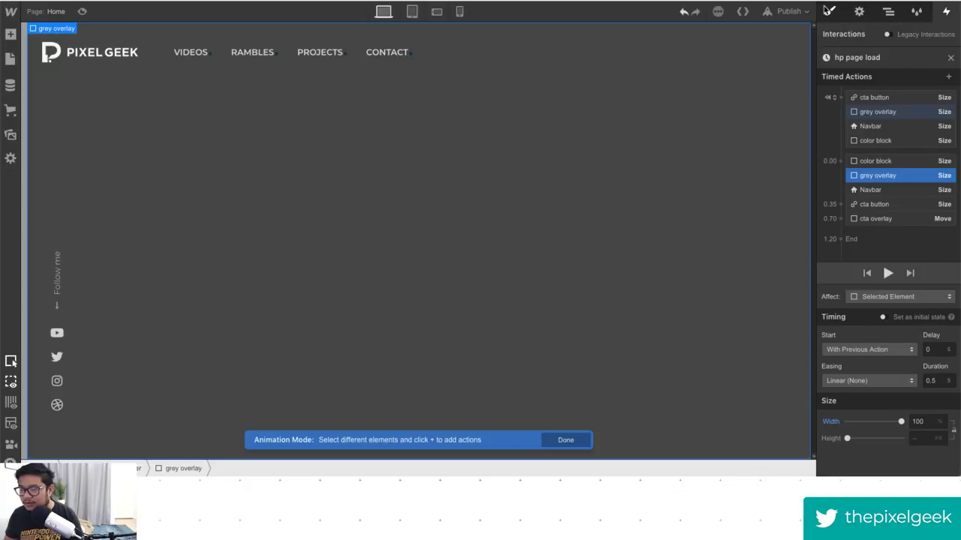
Float the grey overlay right and test its initial-state width in the hp page load animation, keeping 100%.
{"action": "left_click", "coordinate": [829, 11]}
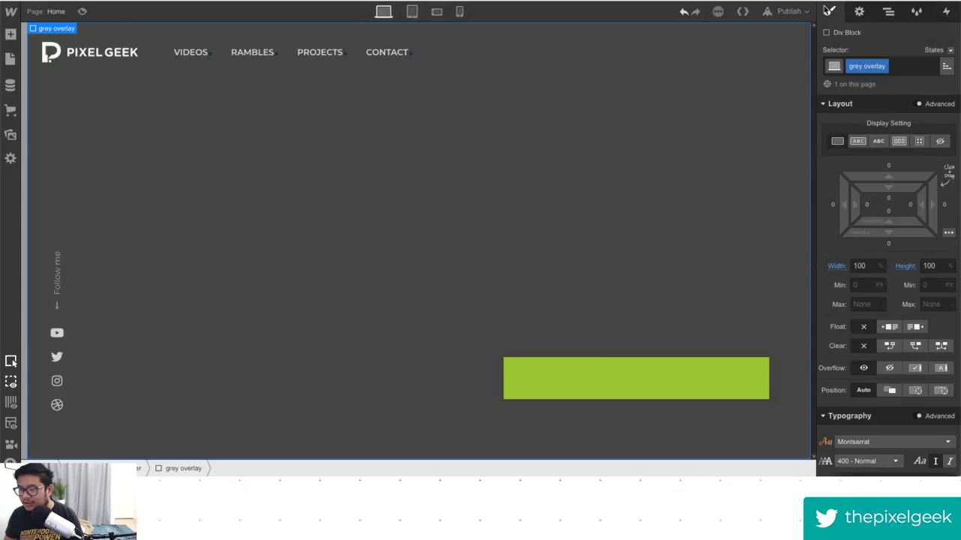
{"action": "left_click", "coordinate": [915, 328]}
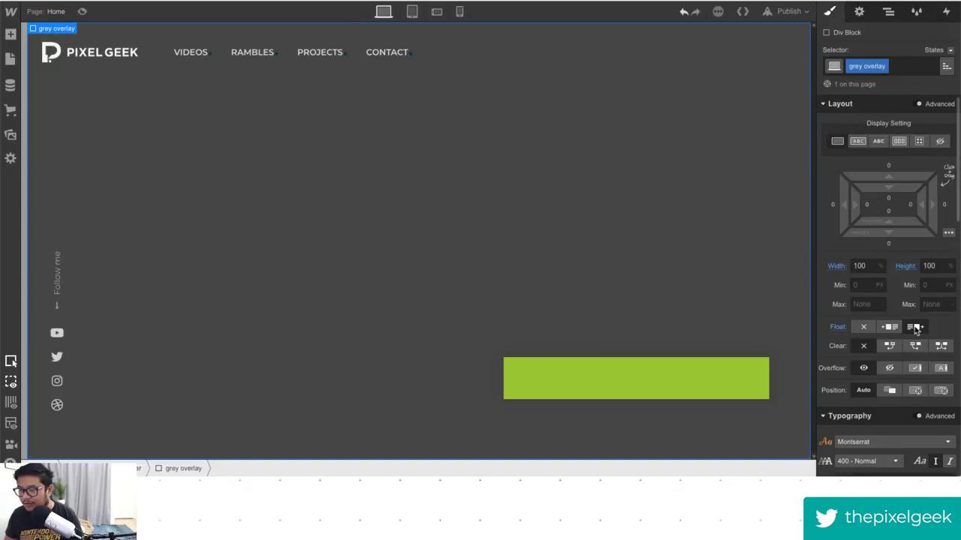
{"action": "left_click", "coordinate": [945, 12]}
{"action": "left_click", "coordinate": [897, 217]}
{"action": "scroll", "coordinate": [931, 300], "scroll_direction": "down", "scroll_amount": 5}
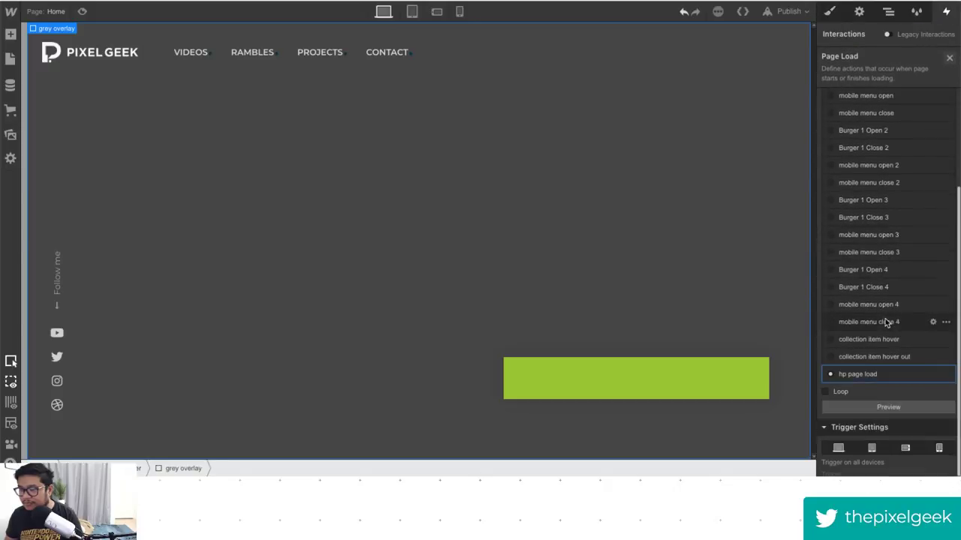
{"action": "left_click", "coordinate": [851, 373]}
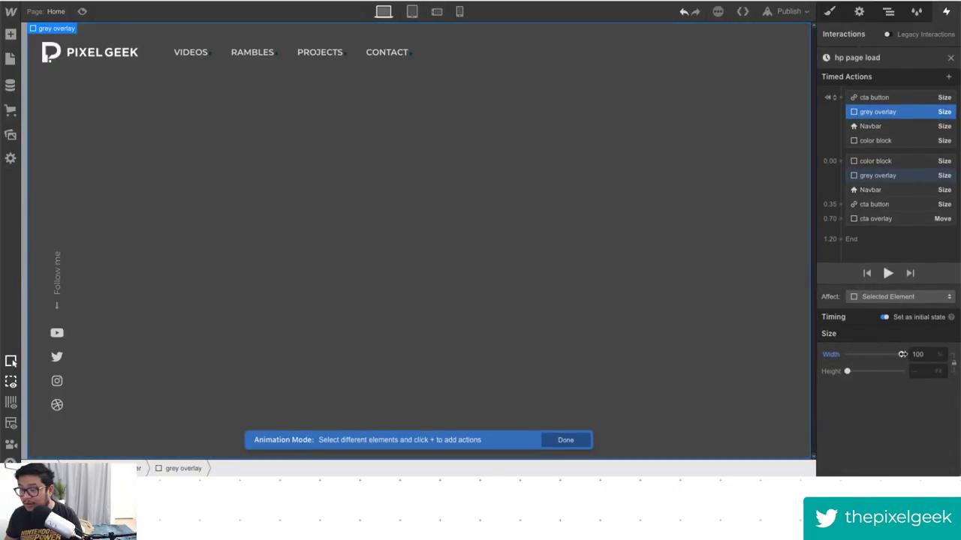
{"action": "mouse_move", "coordinate": [900, 354]}
{"action": "left_mouse_down"}
{"action": "mouse_move", "coordinate": [846, 354]}
{"action": "mouse_move", "coordinate": [905, 354]}
{"action": "left_mouse_up"}
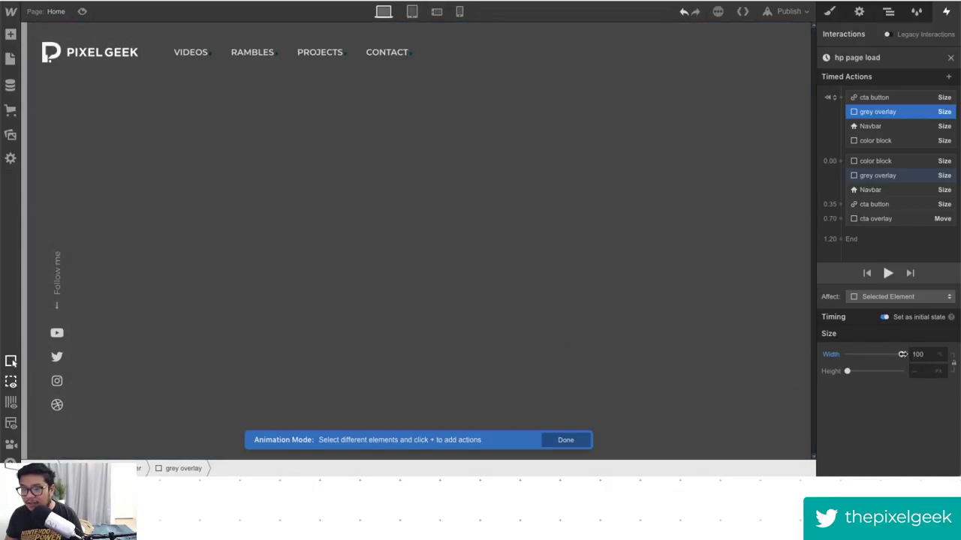
{"action": "left_click_drag", "start_coordinate": [910, 355], "coordinate": [929, 347]}
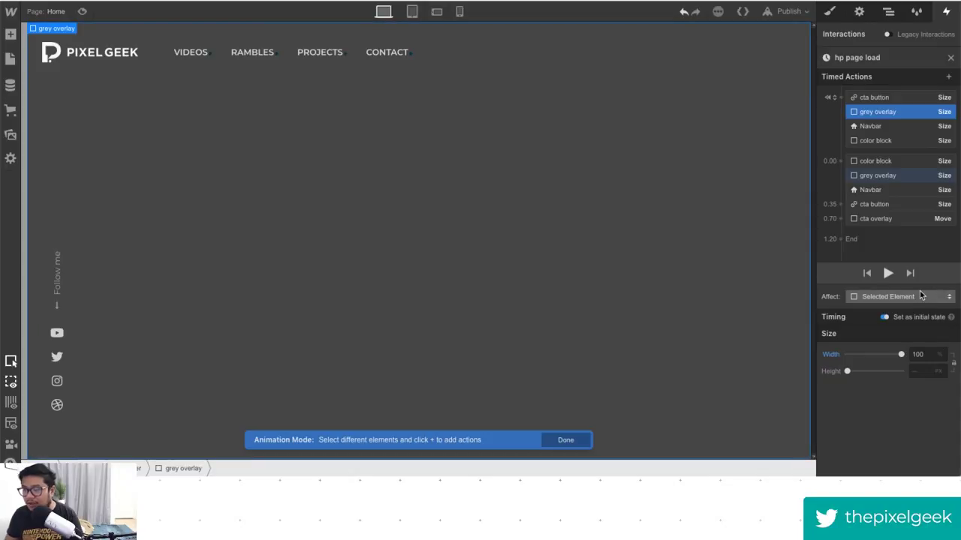
Place the timed grey overlay action ahead of the color block action and set its width to 0%.
{"action": "left_click_drag", "start_coordinate": [886, 174], "coordinate": [888, 159]}
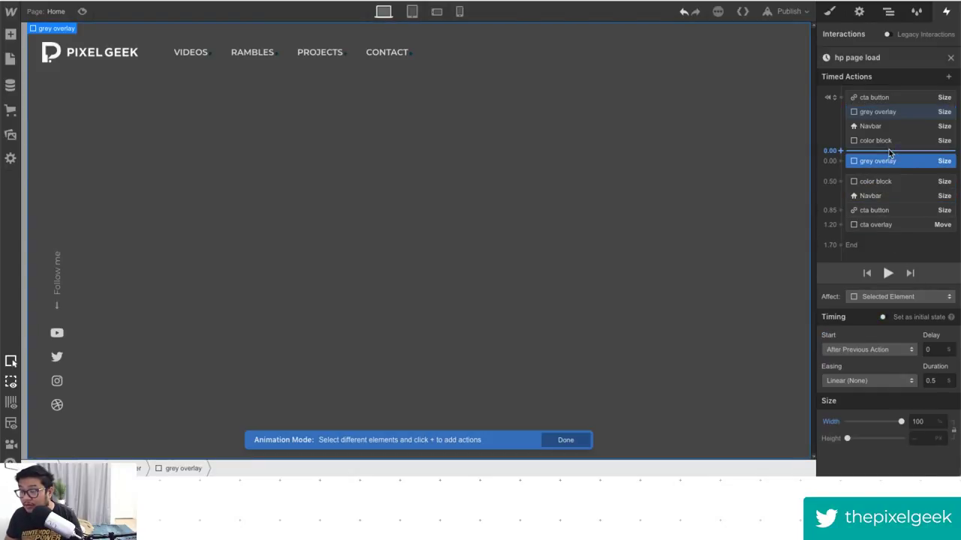
{"action": "left_click", "coordinate": [888, 273]}
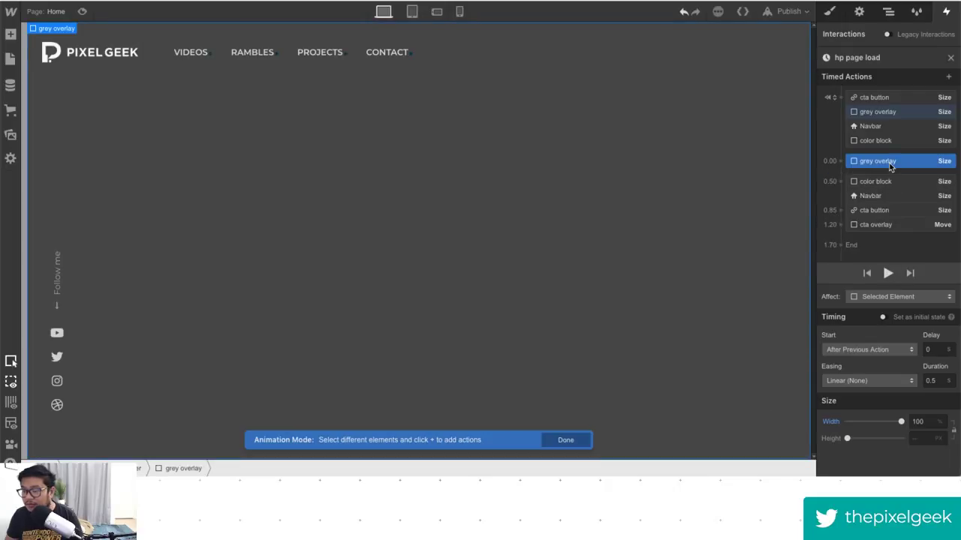
{"action": "left_click", "coordinate": [880, 111]}
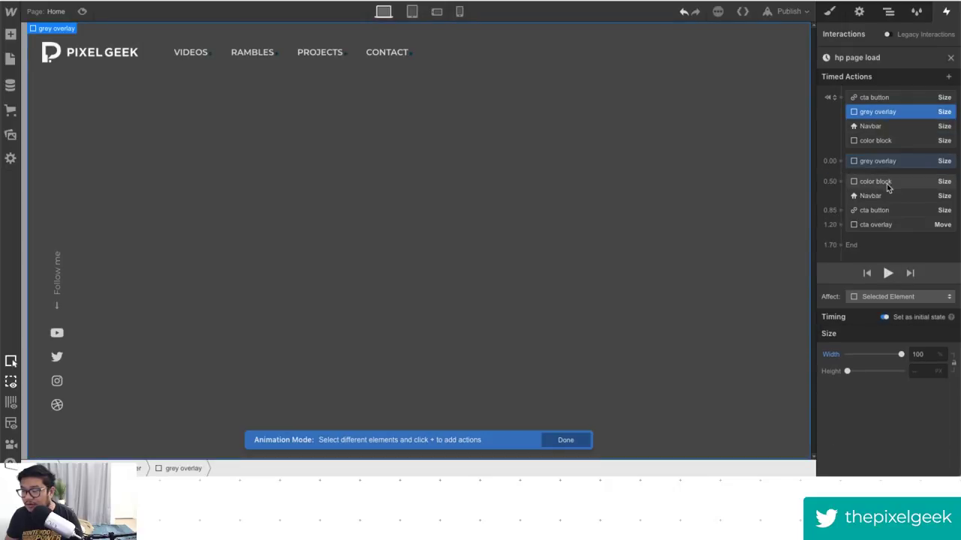
{"action": "left_click", "coordinate": [879, 160]}
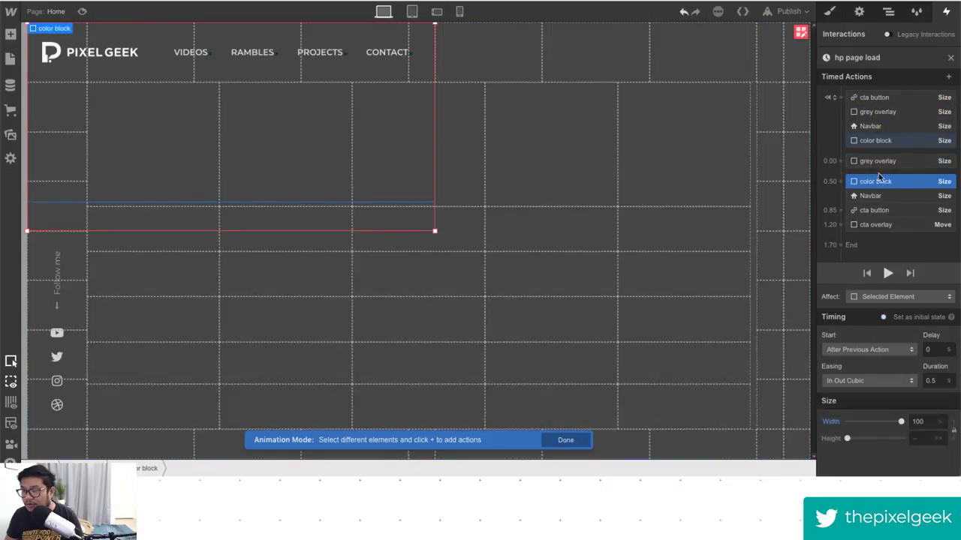
{"action": "double_click", "coordinate": [920, 422]}
{"action": "type", "text": "0"}
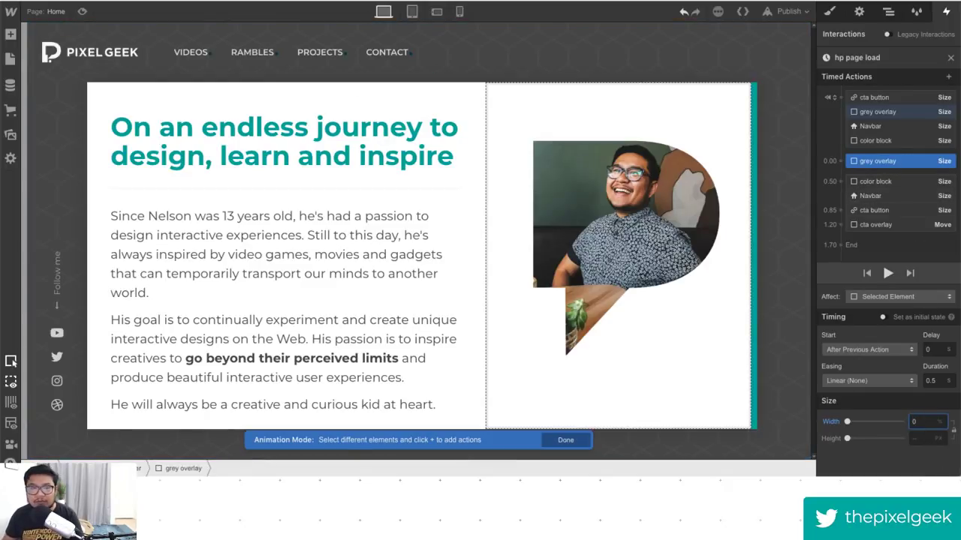
Preview the home page repeatedly to check the grey overlay, navbar and cta reveals on page load.
{"action": "left_click", "coordinate": [80, 11]}
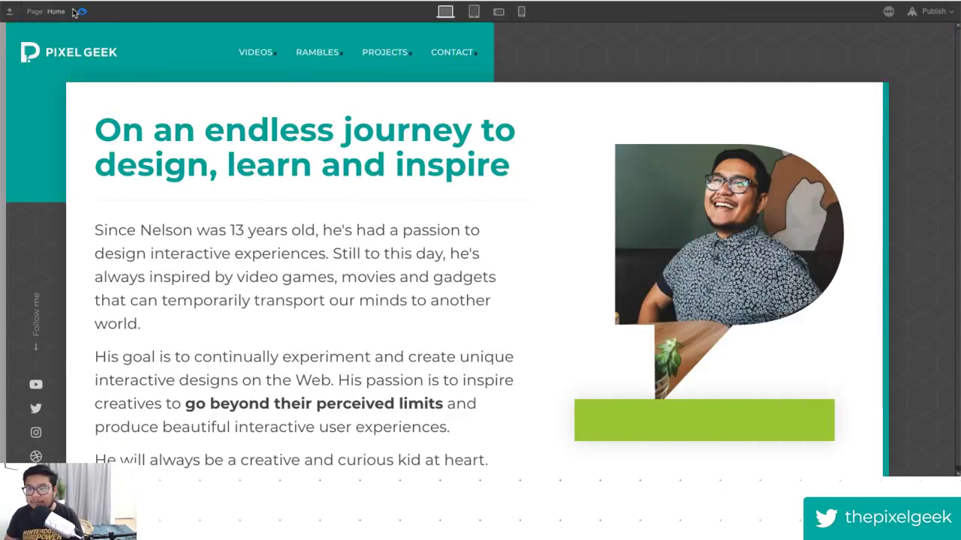
{"action": "left_click", "coordinate": [79, 12]}
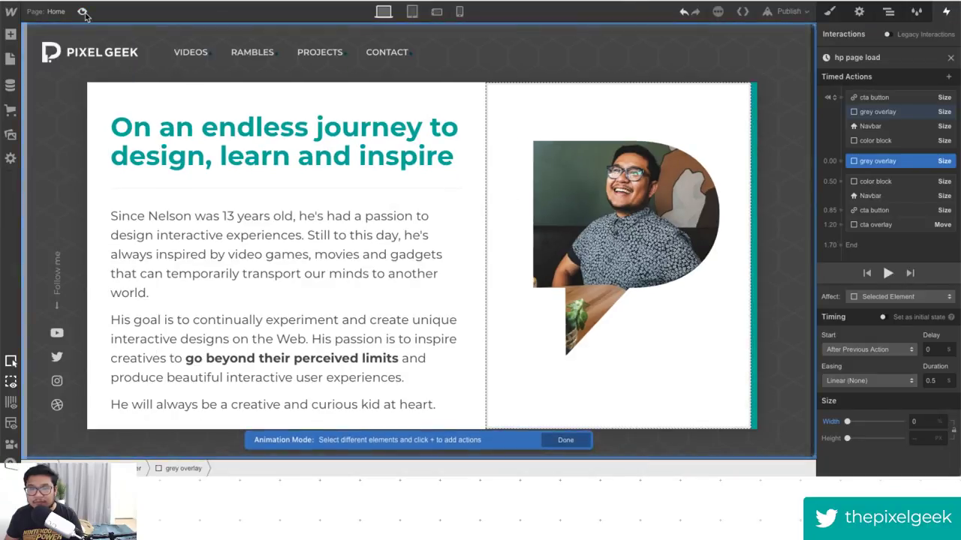
{"action": "left_click", "coordinate": [82, 11]}
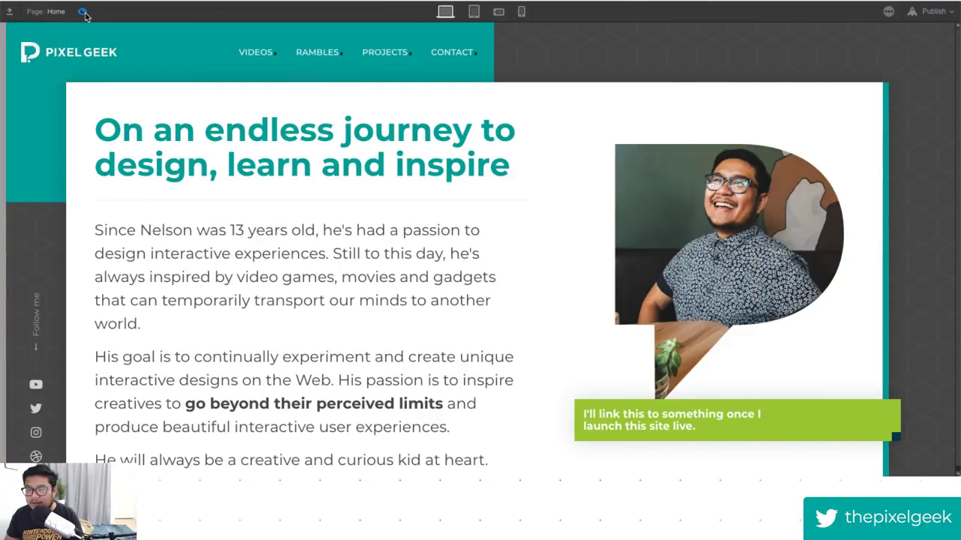
{"action": "left_click", "coordinate": [82, 11]}
{"action": "left_click", "coordinate": [82, 11]}
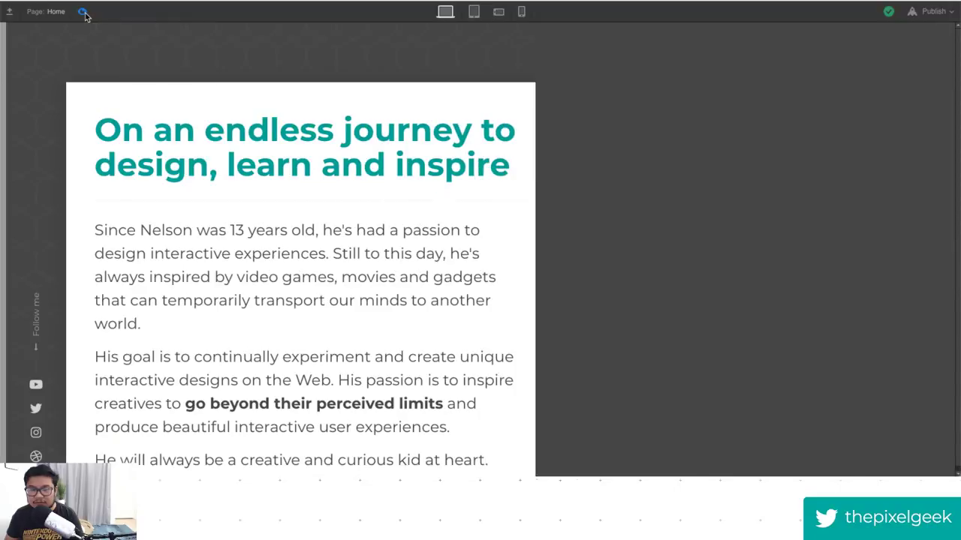
{"action": "left_click", "coordinate": [83, 12]}
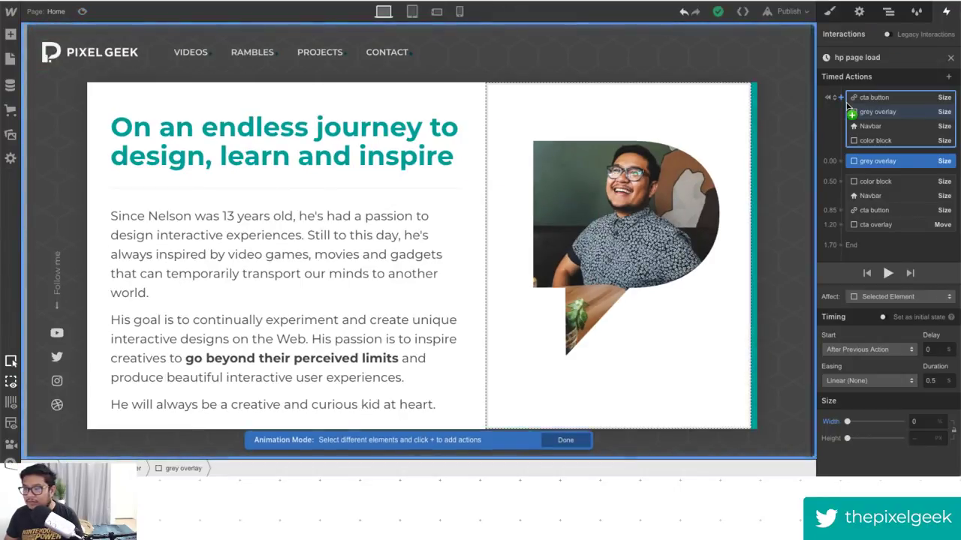
Set the timed grey overlay action's delay to 0.5 s and preview the page load animation.
{"action": "left_click", "coordinate": [897, 163]}
{"action": "left_click", "coordinate": [934, 349]}
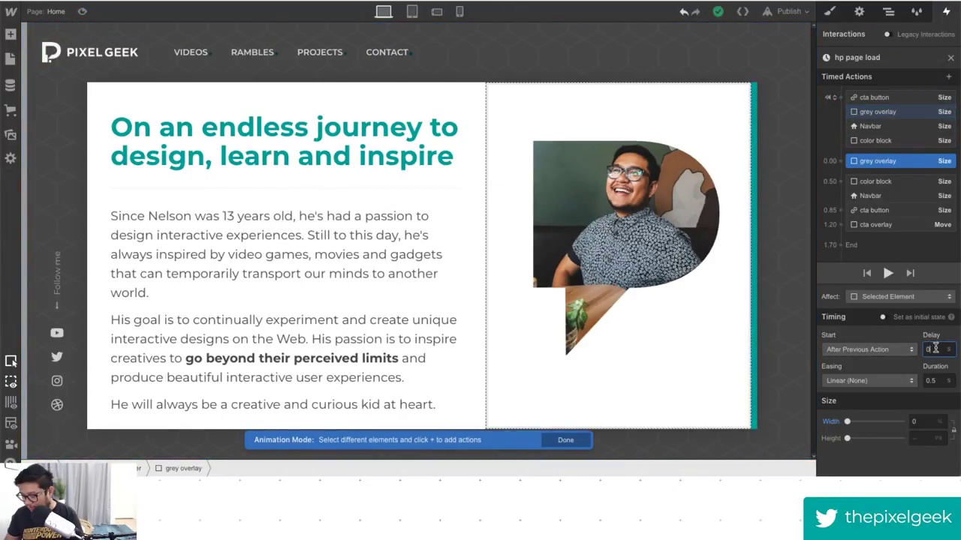
{"action": "left_click", "coordinate": [888, 184]}
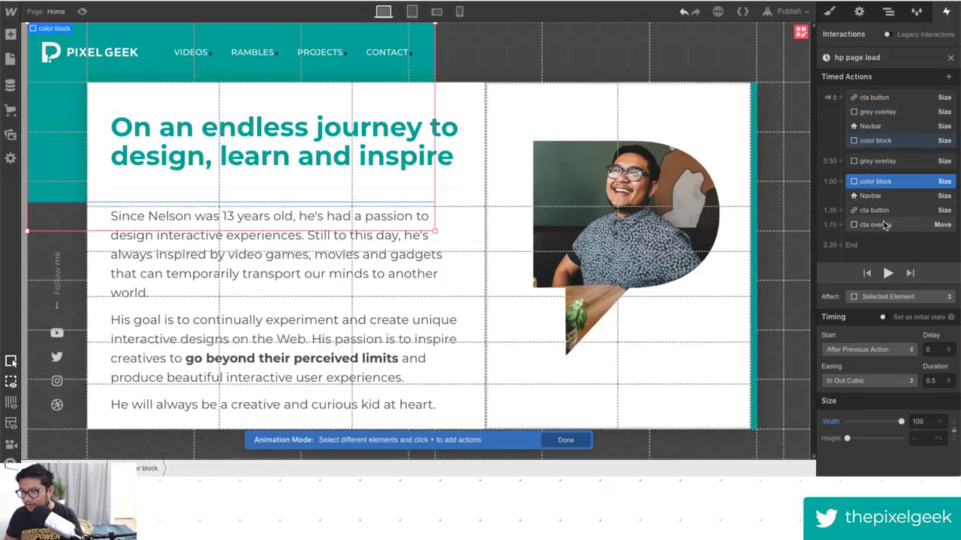
{"action": "left_click", "coordinate": [884, 225], "text": "shift"}
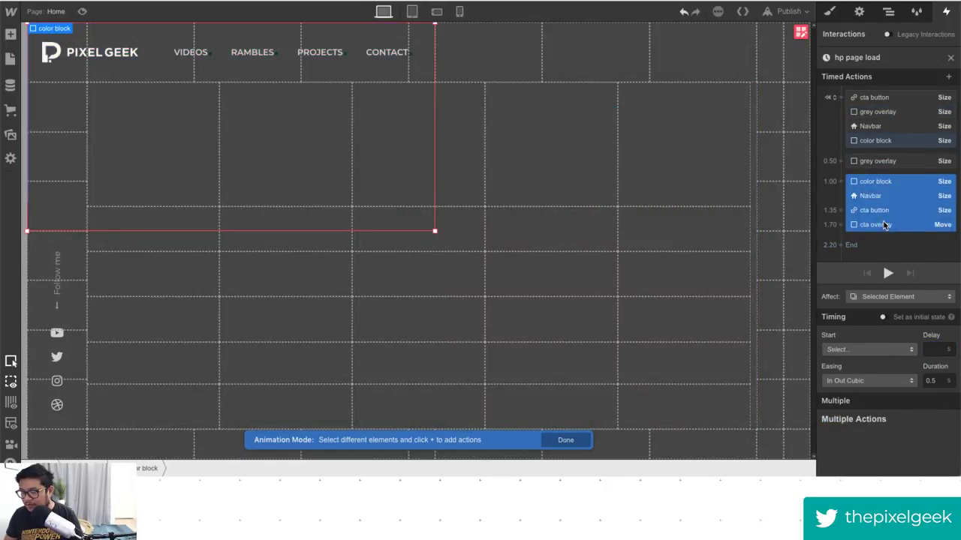
{"action": "left_click", "coordinate": [877, 184]}
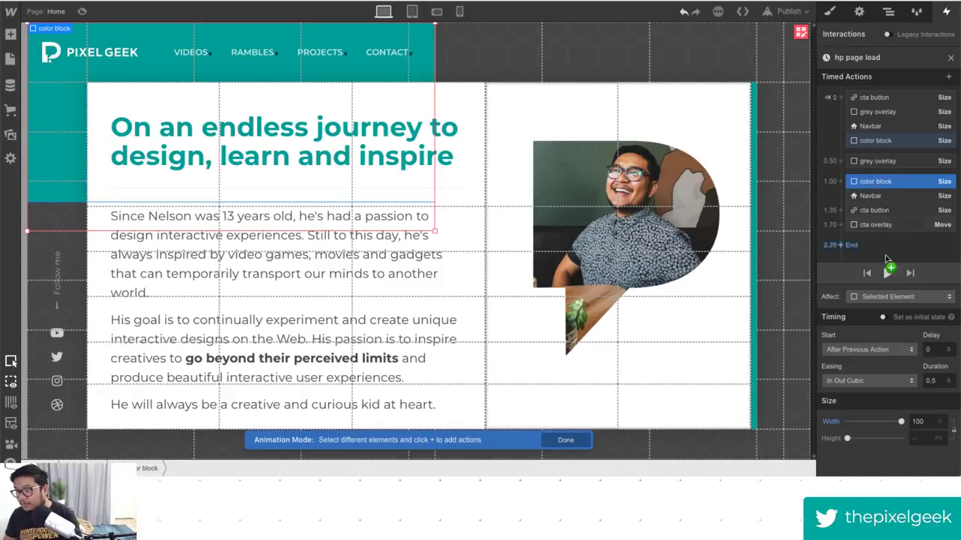
{"action": "left_click", "coordinate": [91, 11]}
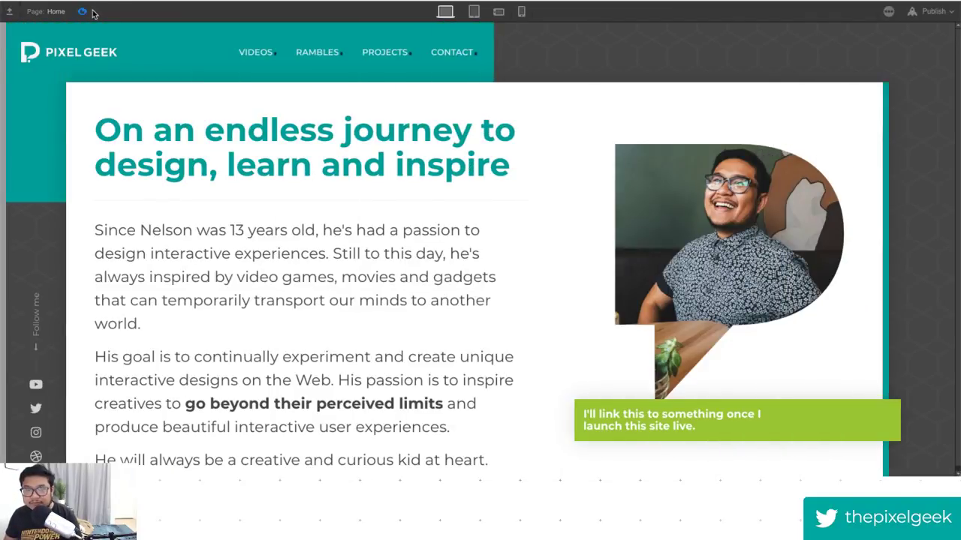
{"action": "left_click", "coordinate": [83, 11]}
Publish the site to pxlgk-2019.webflow.io and open the live page.
{"action": "left_click", "coordinate": [788, 12]}
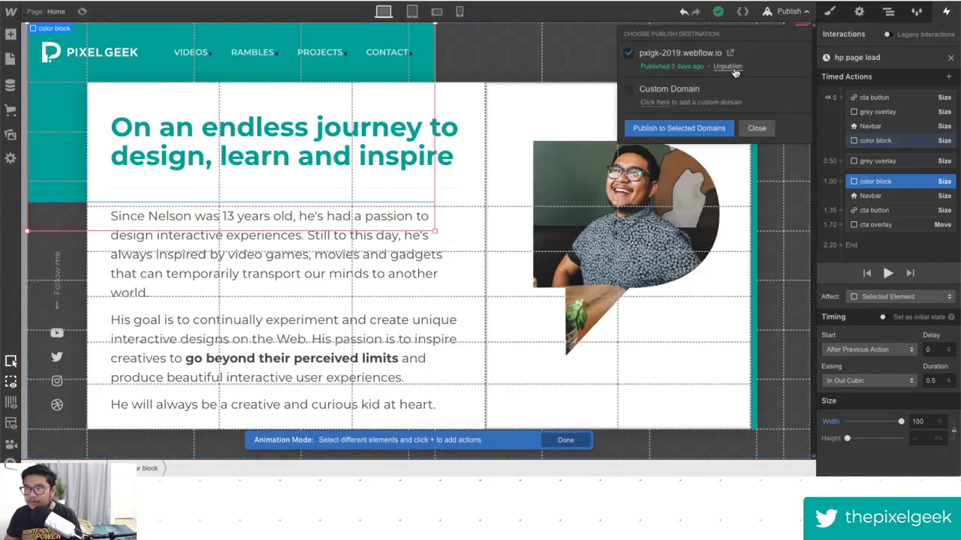
{"action": "left_click", "coordinate": [681, 128]}
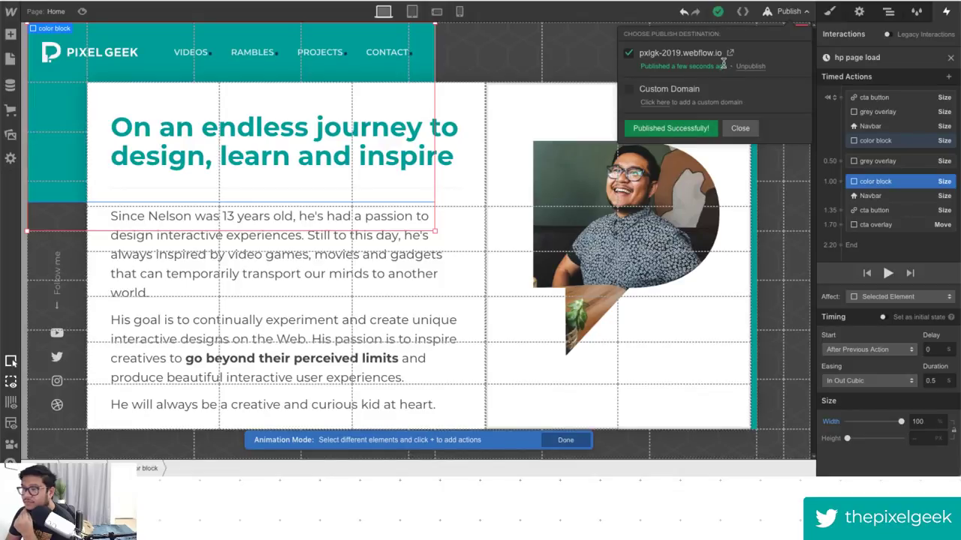
{"action": "left_click", "coordinate": [728, 59]}
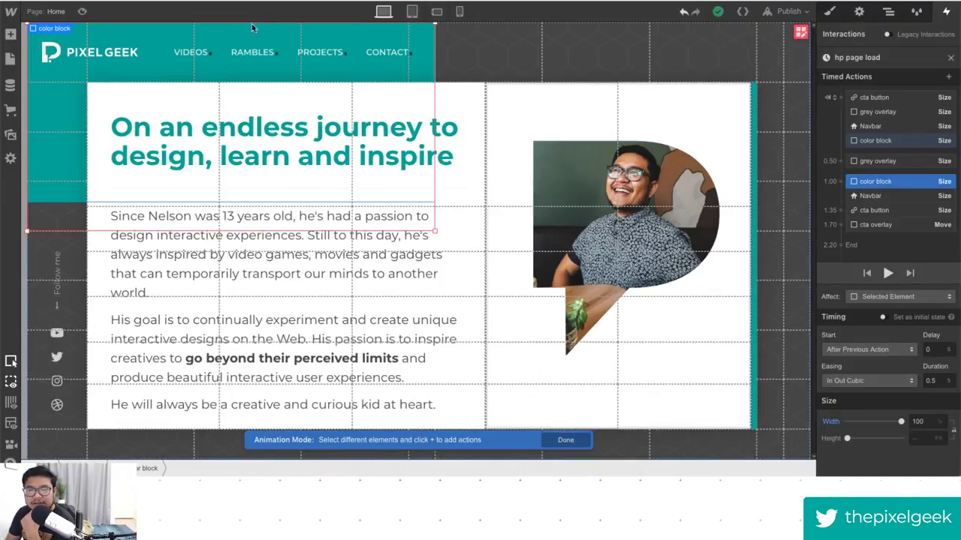
Select the page overlay wrapper and open its style settings.
{"action": "left_click", "coordinate": [888, 11]}
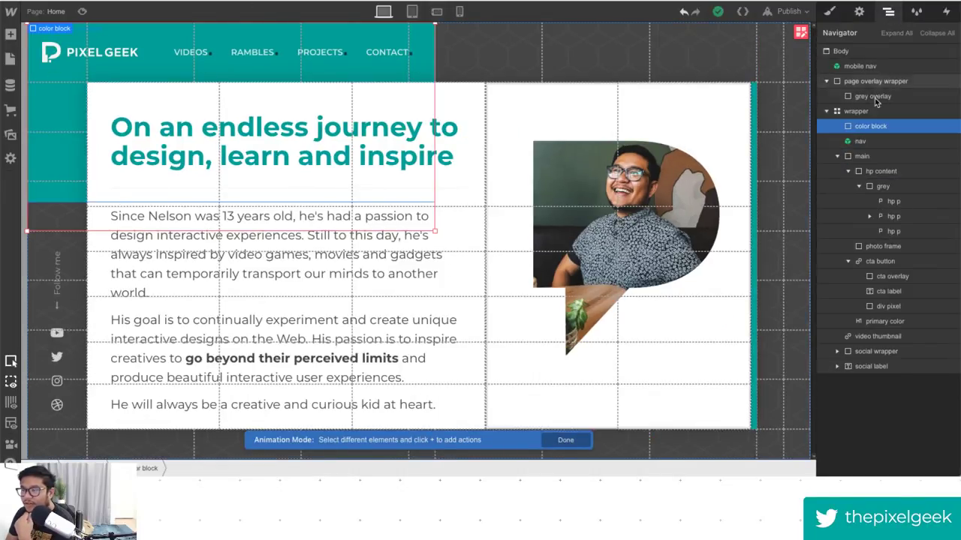
{"action": "left_click", "coordinate": [863, 80]}
{"action": "key", "text": "s"}
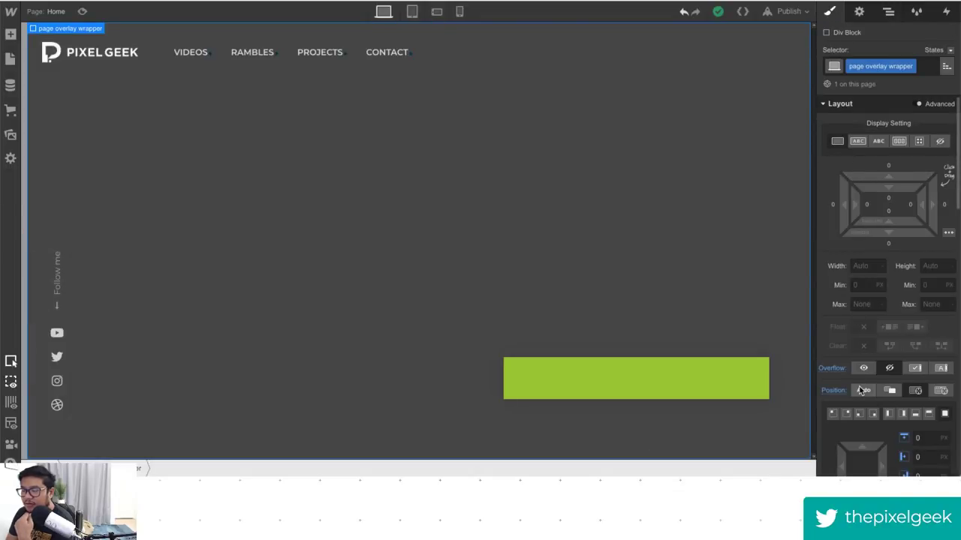
Set the z-index of the page overlay wrapper to 1001.
{"action": "scroll", "coordinate": [886, 300], "scroll_direction": "down", "scroll_amount": 3}
{"action": "left_click", "coordinate": [917, 386]}
{"action": "type", "text": "1"}
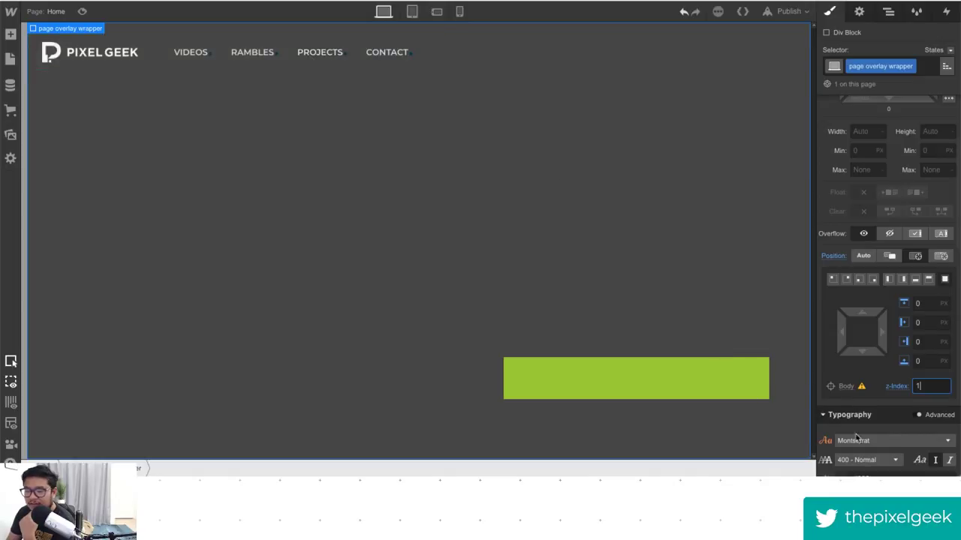
{"action": "key", "text": "BackSpace"}
{"action": "type", "text": "1001"}
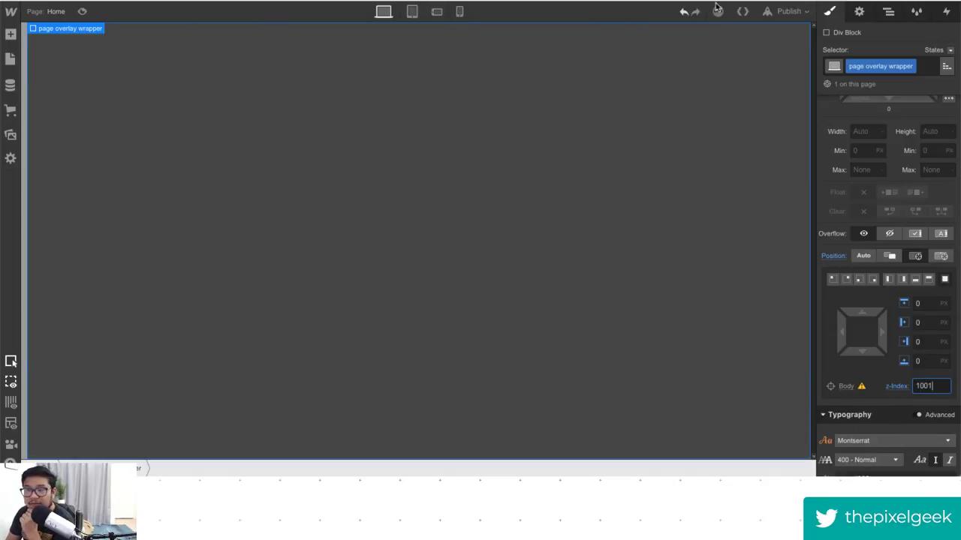
Publish the site and reload the live home page to check the page-load animation.
{"action": "left_click", "coordinate": [788, 11]}
{"action": "left_click", "coordinate": [672, 130]}
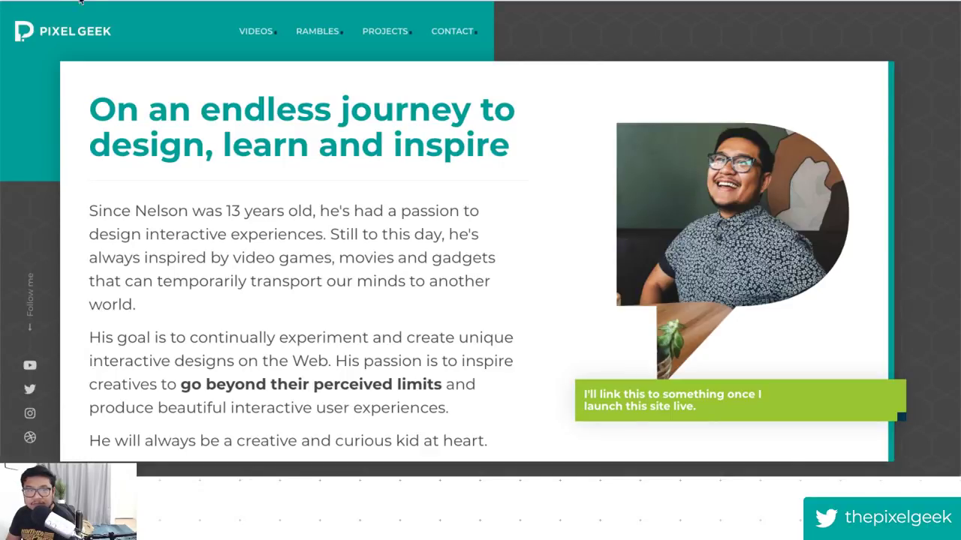
{"action": "key", "text": "F5"}
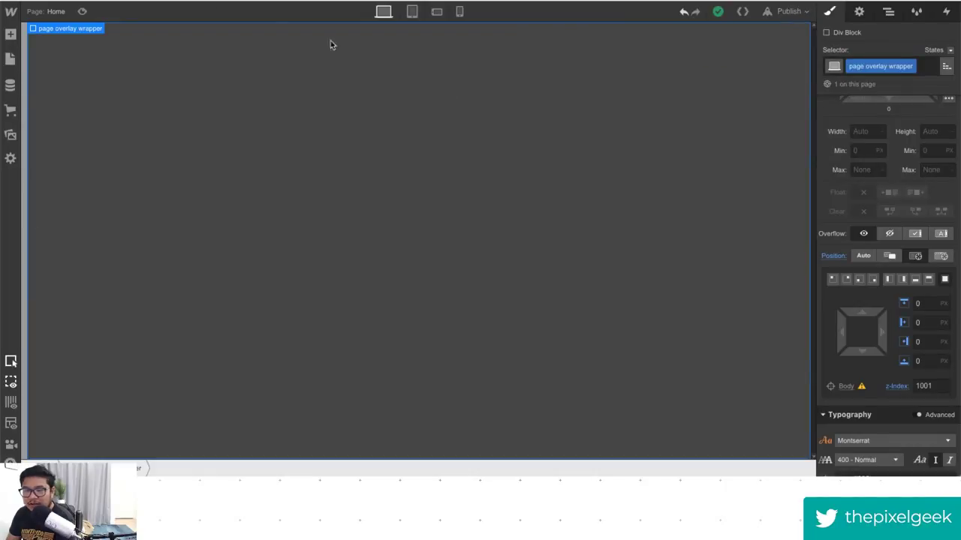
Set the easing of the 0.50 s grey overlay size action in the hp page load animation to In Out Cubic.
{"action": "left_click", "coordinate": [945, 12]}
{"action": "left_click", "coordinate": [901, 214]}
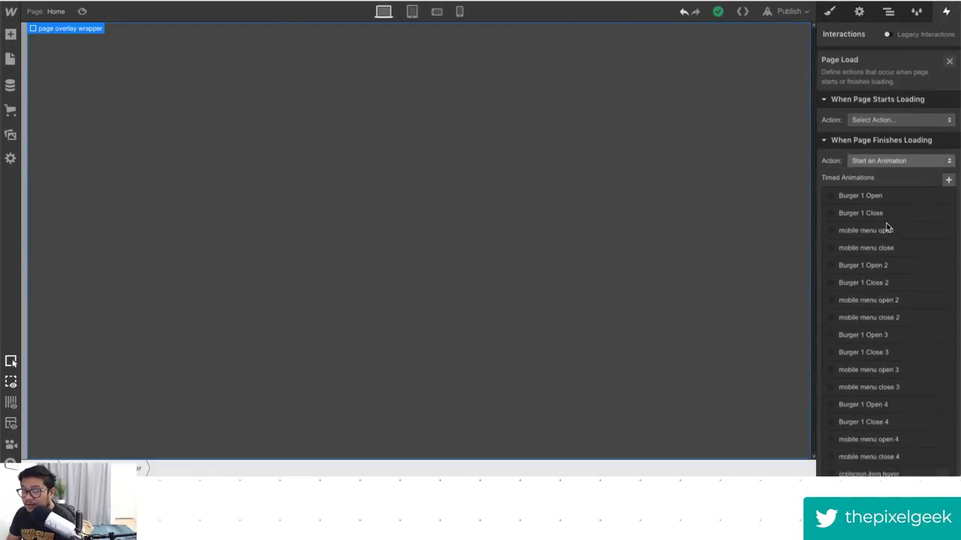
{"action": "scroll", "coordinate": [899, 368], "scroll_direction": "down", "scroll_amount": 2}
{"action": "scroll", "coordinate": [898, 368], "scroll_direction": "down", "scroll_amount": 1}
{"action": "left_click", "coordinate": [873, 375]}
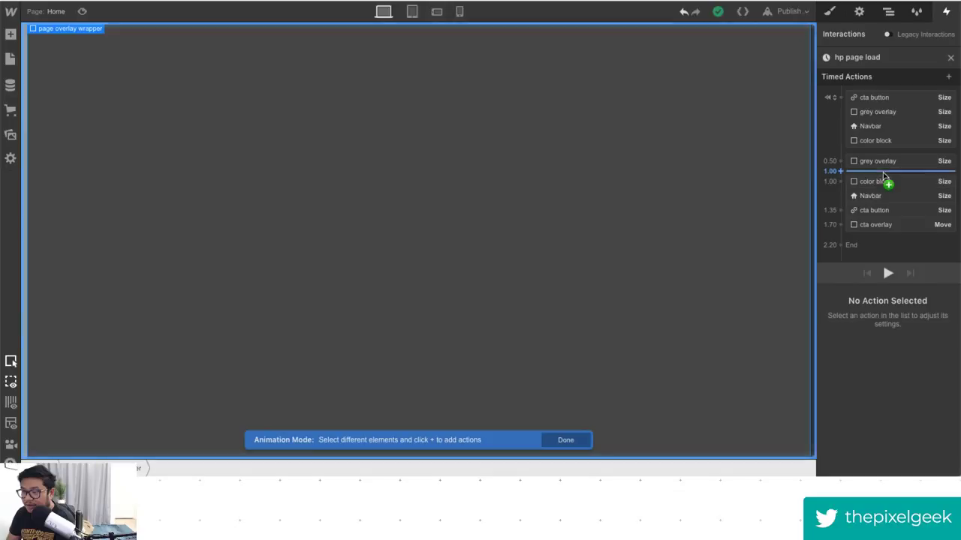
{"action": "left_click", "coordinate": [882, 160]}
{"action": "left_click", "coordinate": [867, 381]}
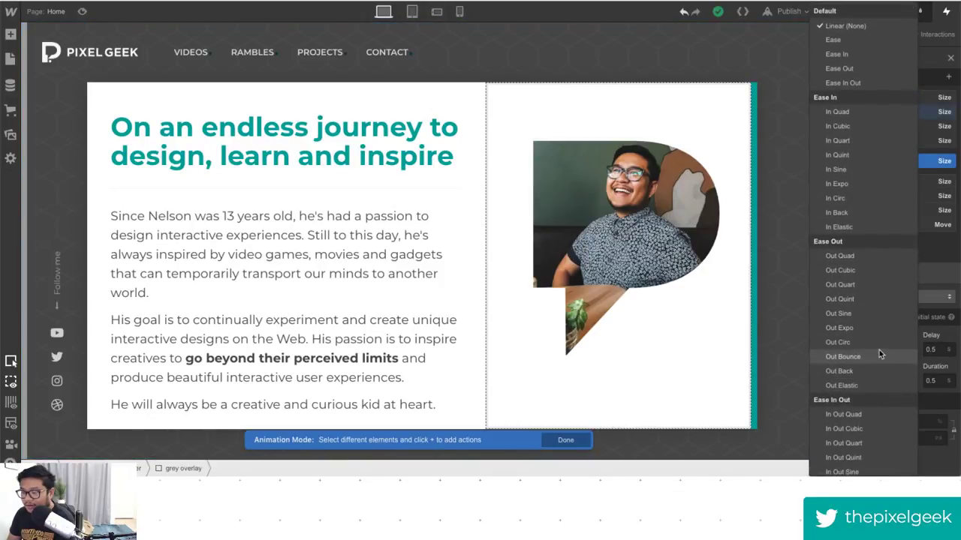
{"action": "left_click", "coordinate": [864, 431]}
Republish the site and reload the live page twice to review the grey overlay's new easing.
{"action": "left_click", "coordinate": [788, 11]}
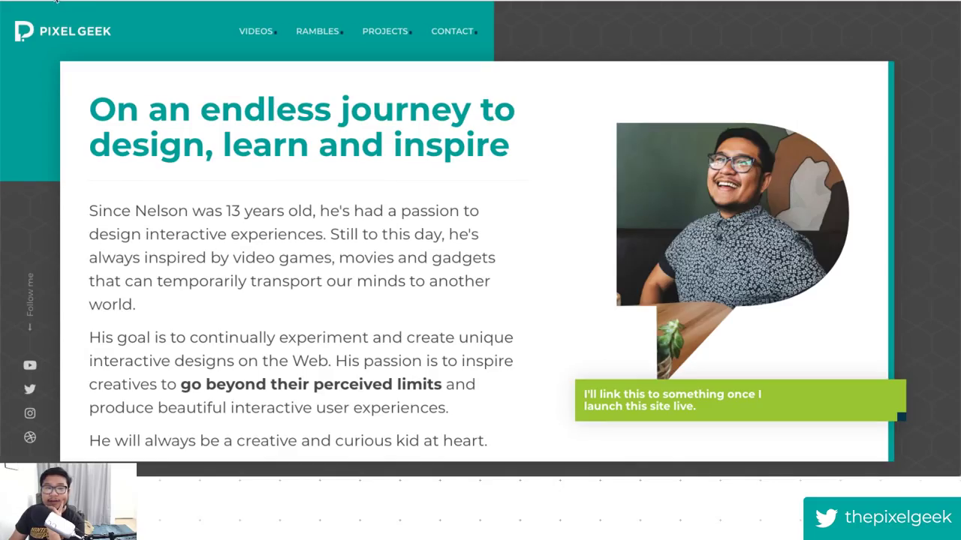
{"action": "key", "text": "F5"}
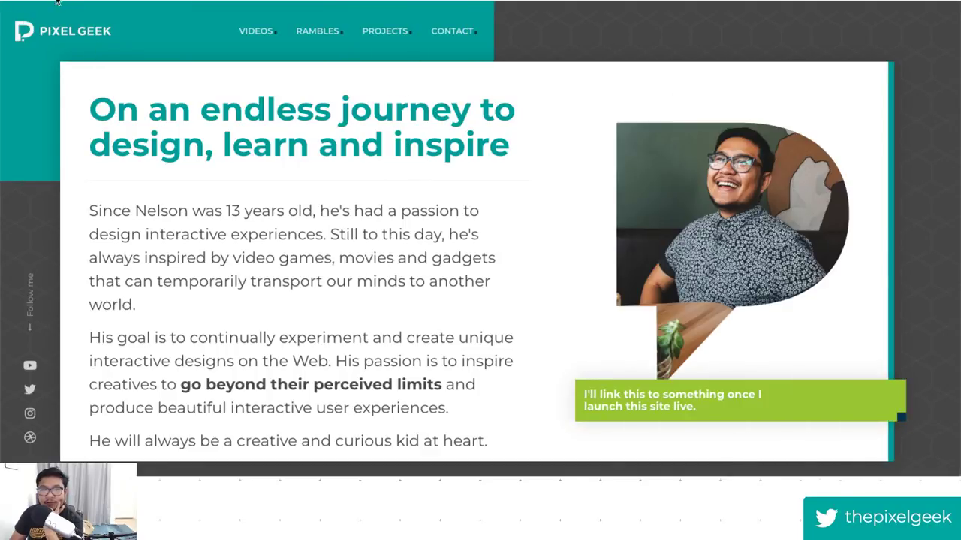
{"action": "key", "text": "F5"}
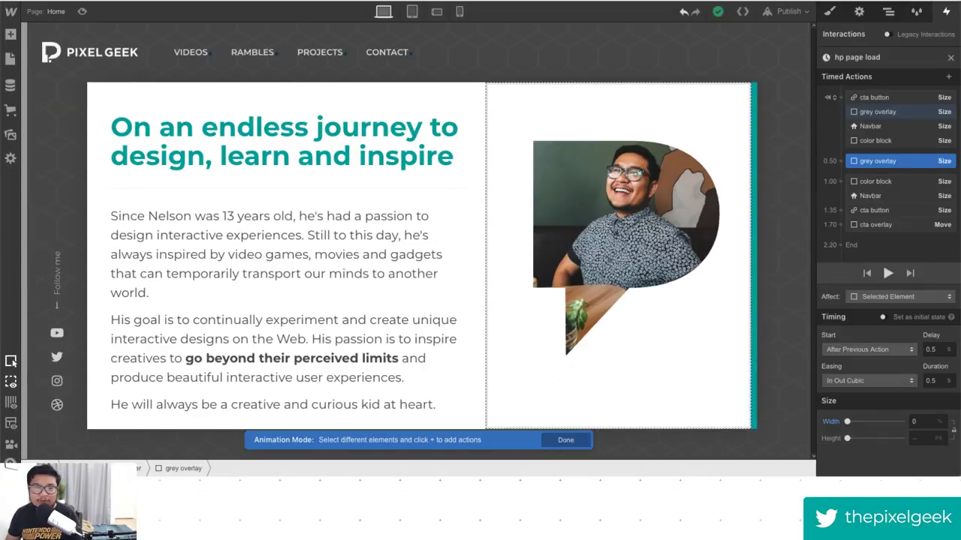
Examine the element hierarchy and layout styles of the page overlay wrapper and its grey overlay.
{"action": "left_click", "coordinate": [223, 182]}
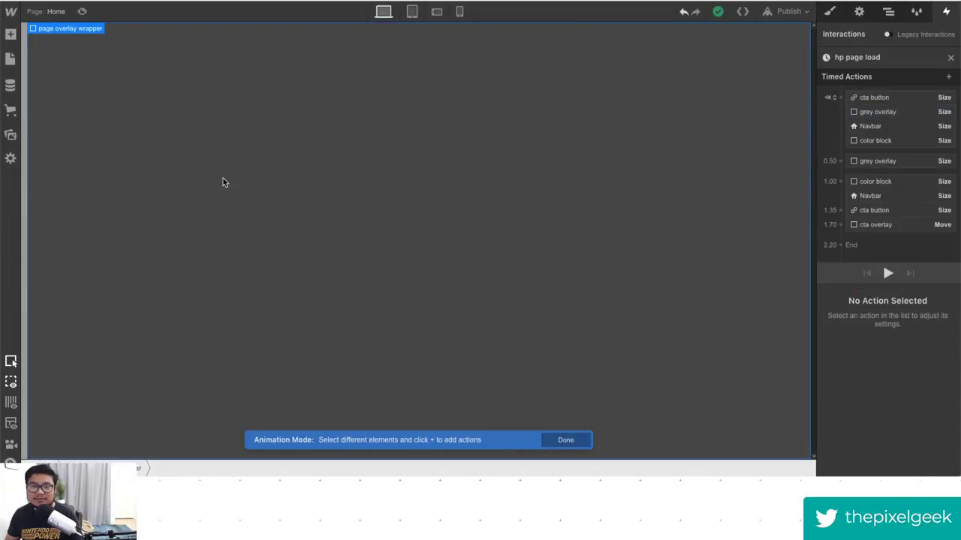
{"action": "left_click", "coordinate": [888, 11]}
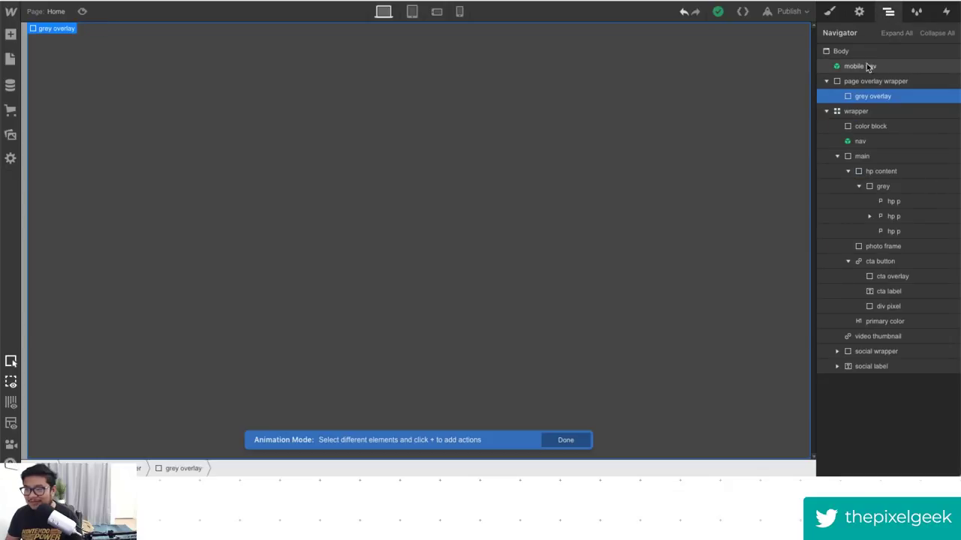
{"action": "left_click", "coordinate": [830, 12]}
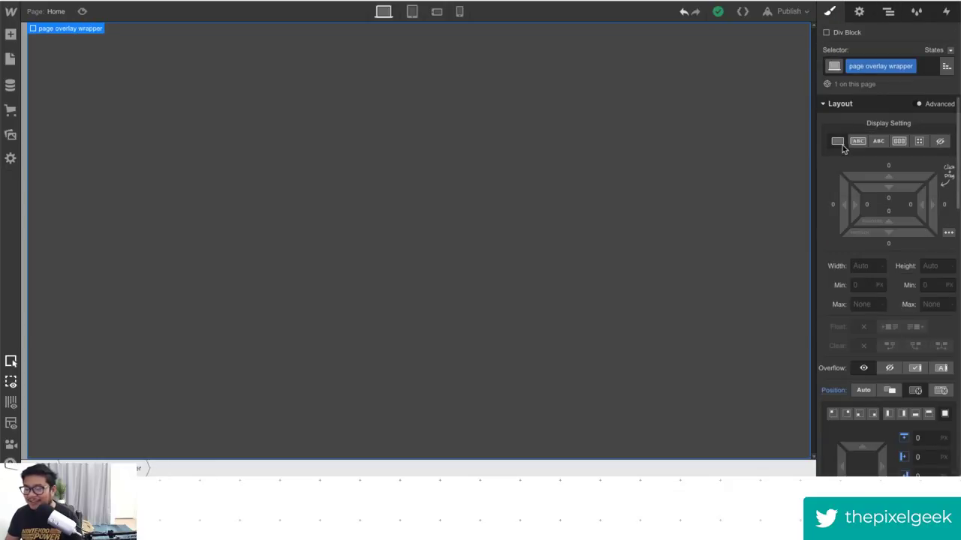
{"action": "left_click", "coordinate": [453, 227]}
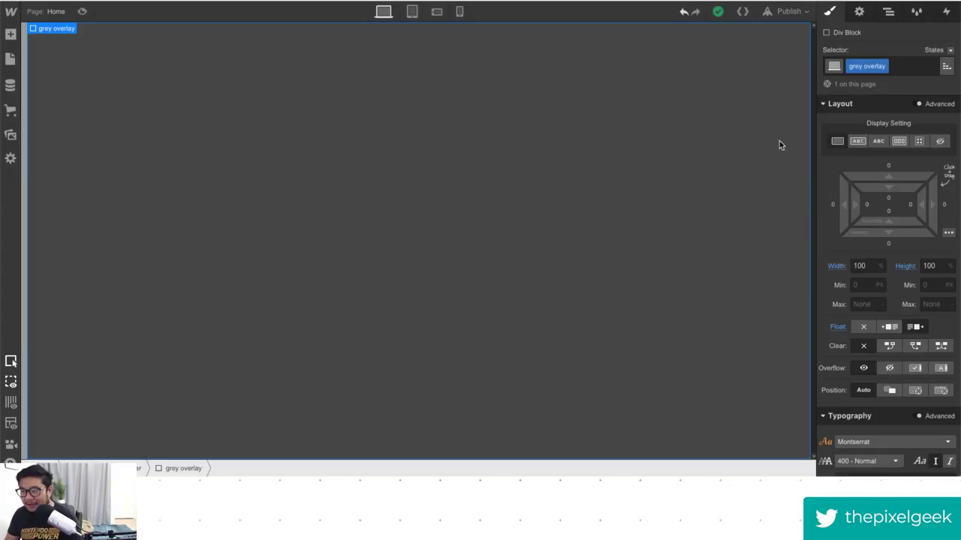
{"action": "left_click", "coordinate": [888, 11]}
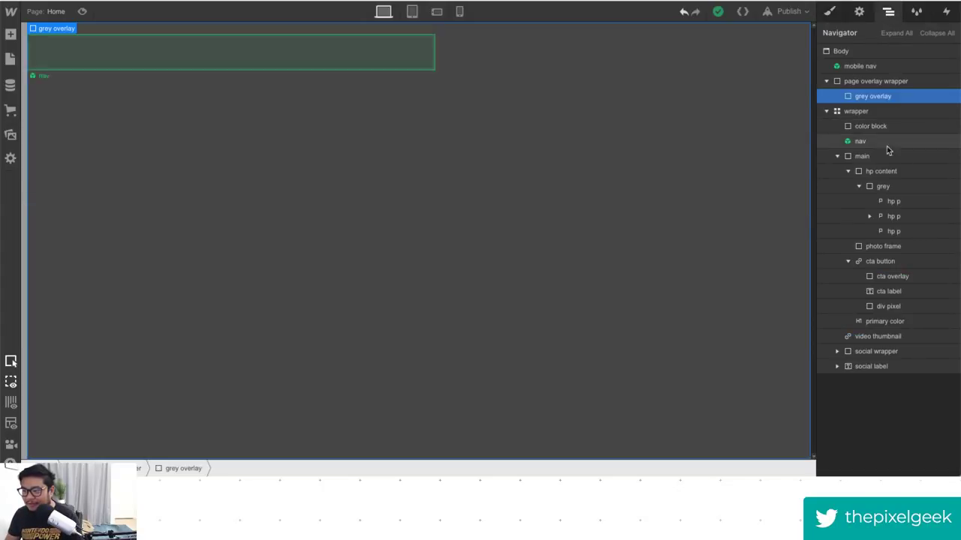
{"action": "left_click", "coordinate": [869, 84]}
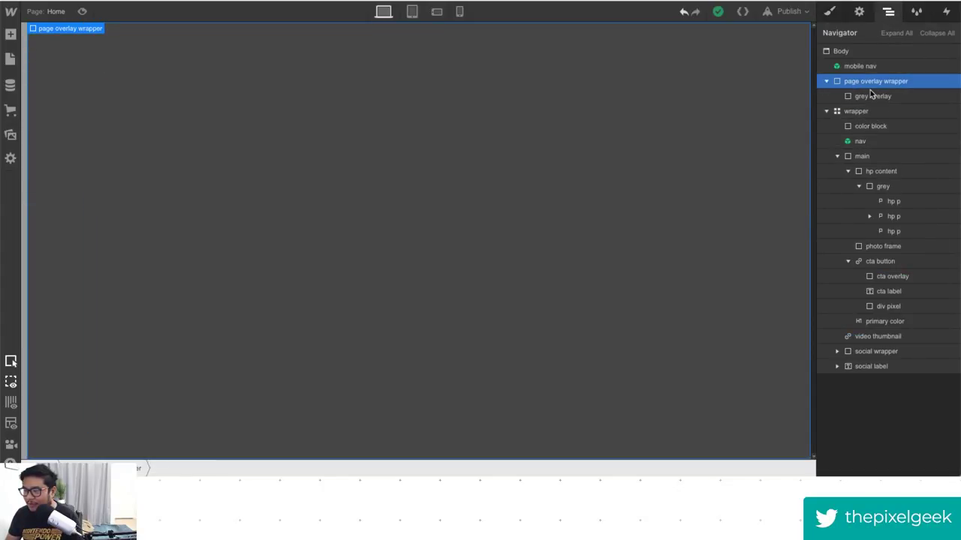
{"action": "key", "text": "s"}
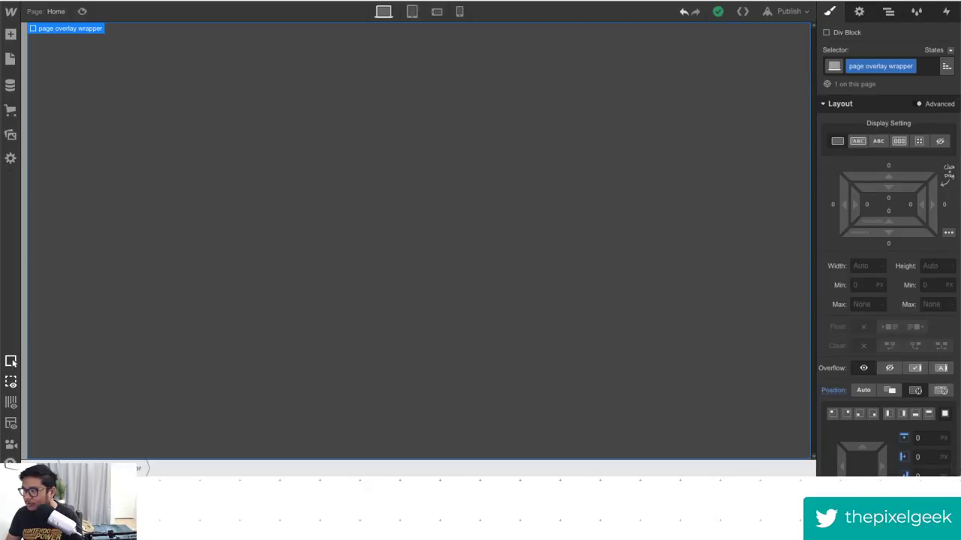
{"action": "left_click", "coordinate": [735, 251]}
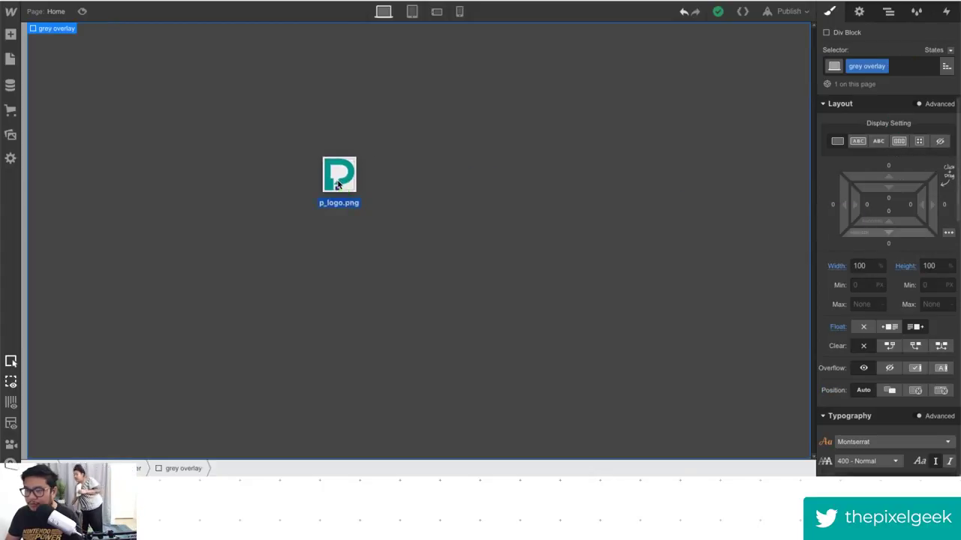
Try adding p_logo.png as an image inside the grey overlay, and delete that image.
{"action": "left_click_drag", "start_coordinate": [339, 176], "coordinate": [351, 217]}
{"action": "left_click", "coordinate": [189, 38]}
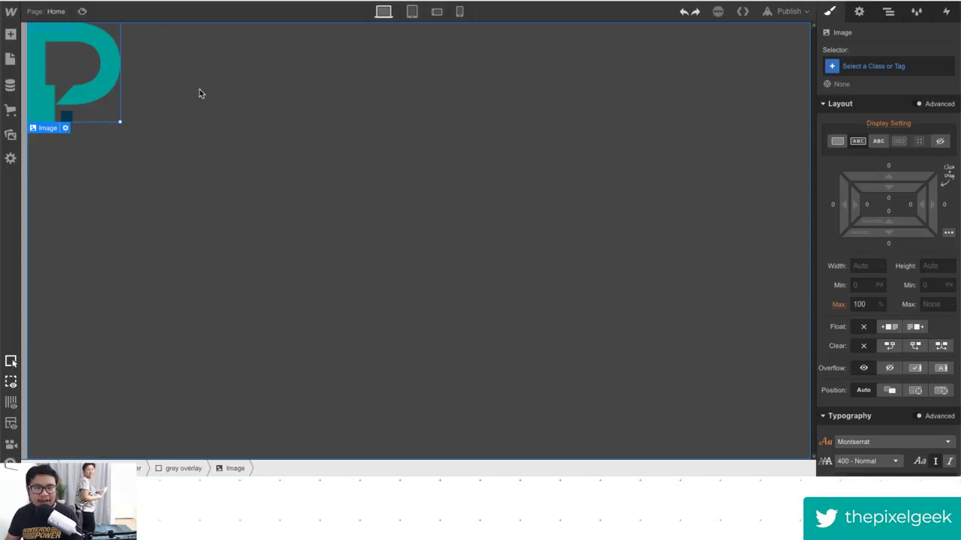
{"action": "key", "text": "Delete"}
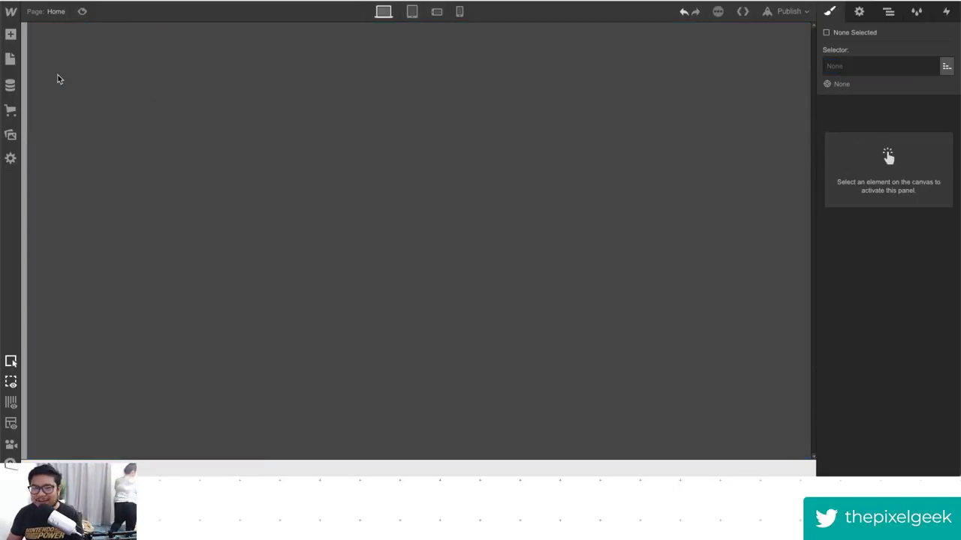
Switch to Photoshop and open p_logo.png for editing.
{"action": "key", "text": "super+space"}
{"action": "type", "text": "p[h"}
{"action": "key", "text": "BackSpace"}
{"action": "key", "text": "BackSpace"}
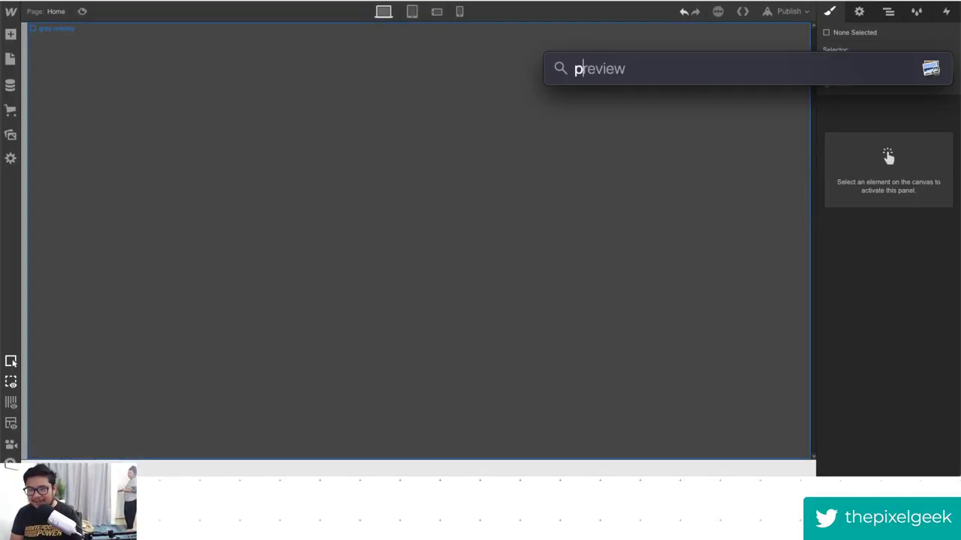
{"action": "type", "text": "hoto"}
{"action": "key", "text": "Return"}
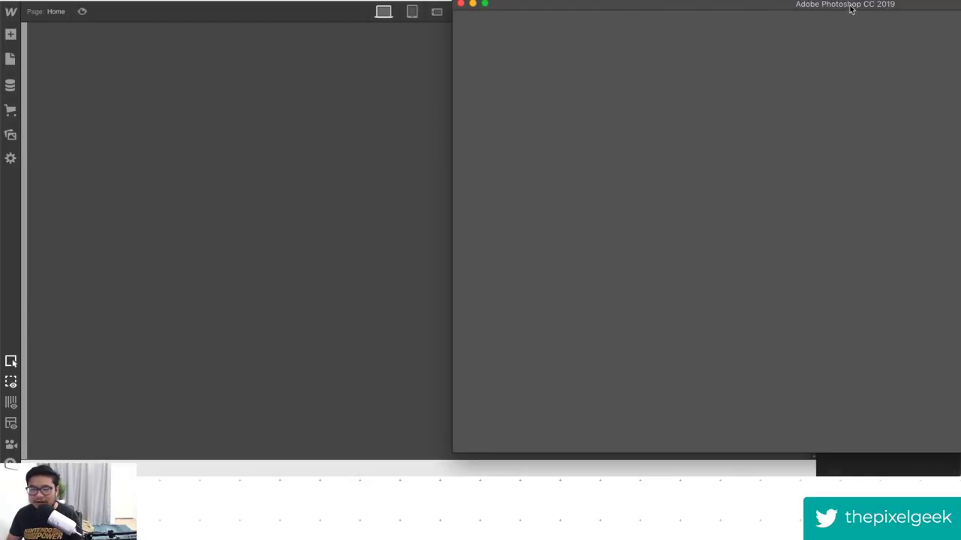
{"action": "left_click_drag", "start_coordinate": [851, 7], "coordinate": [421, 34]}
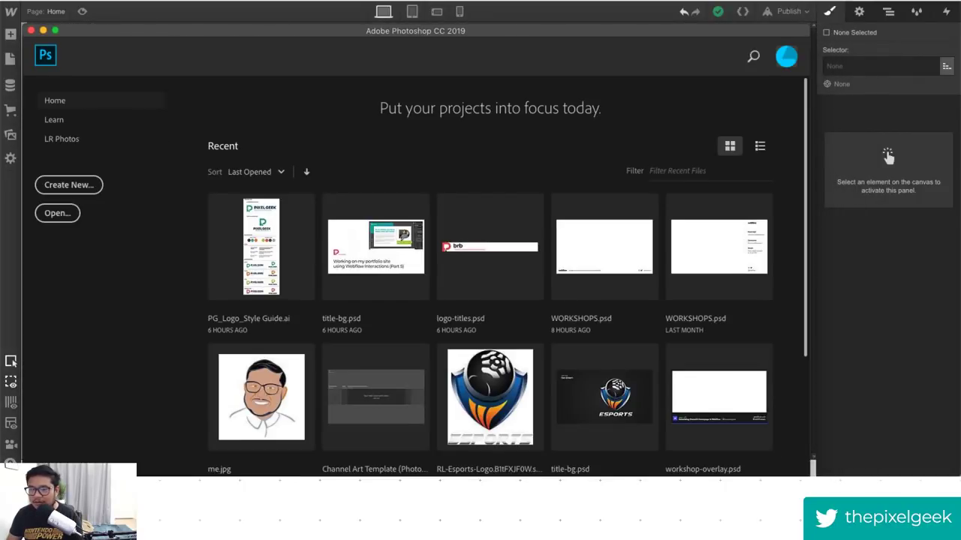
{"action": "left_click_drag", "start_coordinate": [888, 301], "coordinate": [362, 135]}
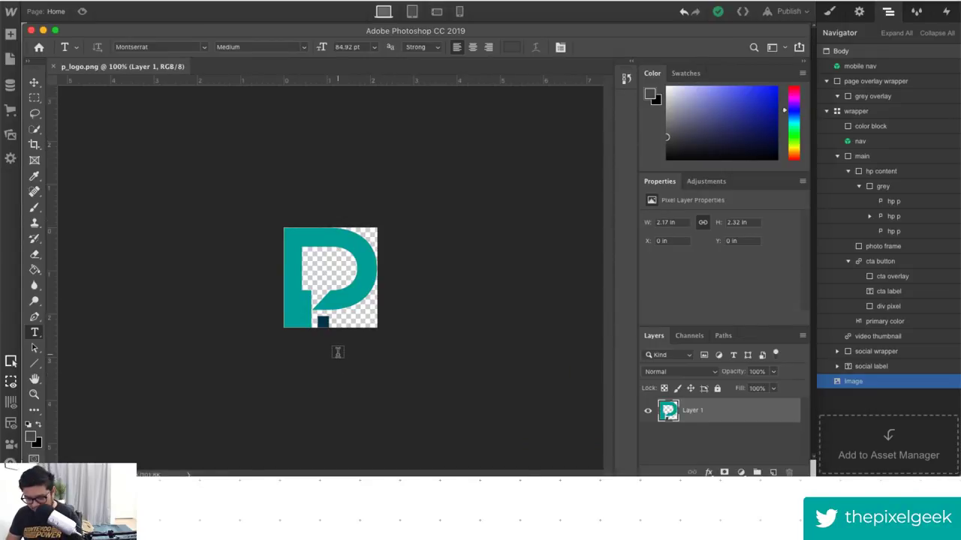
Select the small dark square at the foot of the P logo with a rectangular marquee and delete it.
{"action": "key", "text": "m"}
{"action": "left_click_drag", "start_coordinate": [313, 312], "coordinate": [338, 328]}
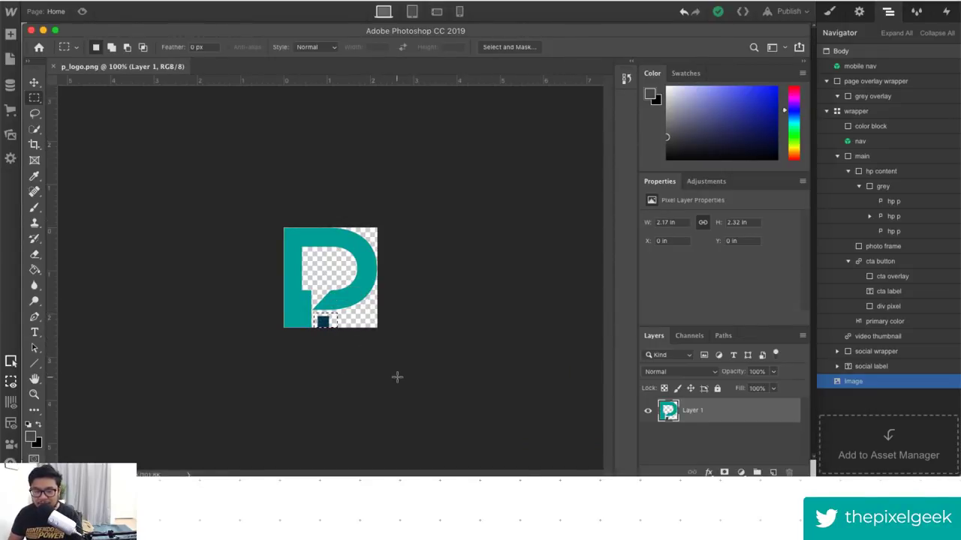
{"action": "key", "text": "Delete"}
Export the logo for web with the PNG-24 preset as just-the-p.png in the stream folder, and quit Photoshop.
{"action": "key", "text": "super+alt+shift+s"}
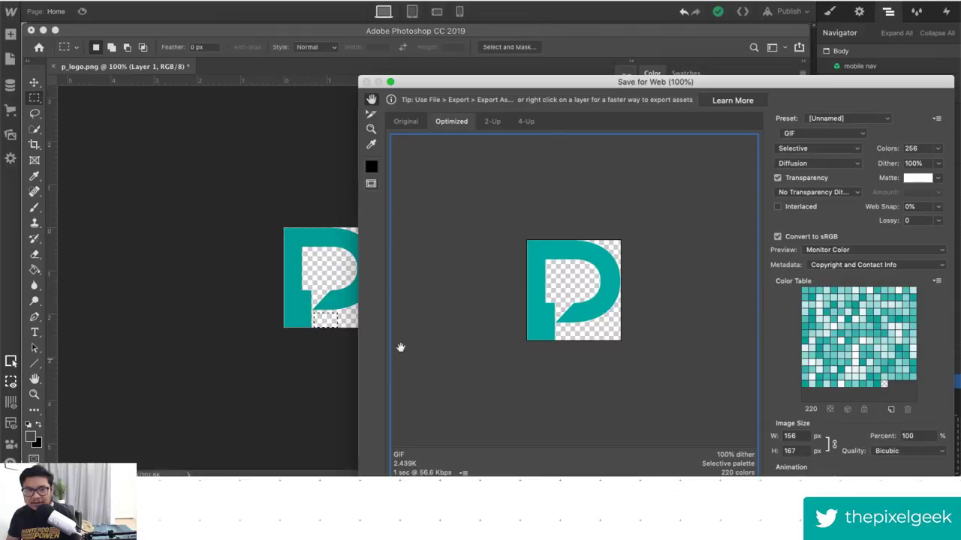
{"action": "left_click", "coordinate": [825, 119]}
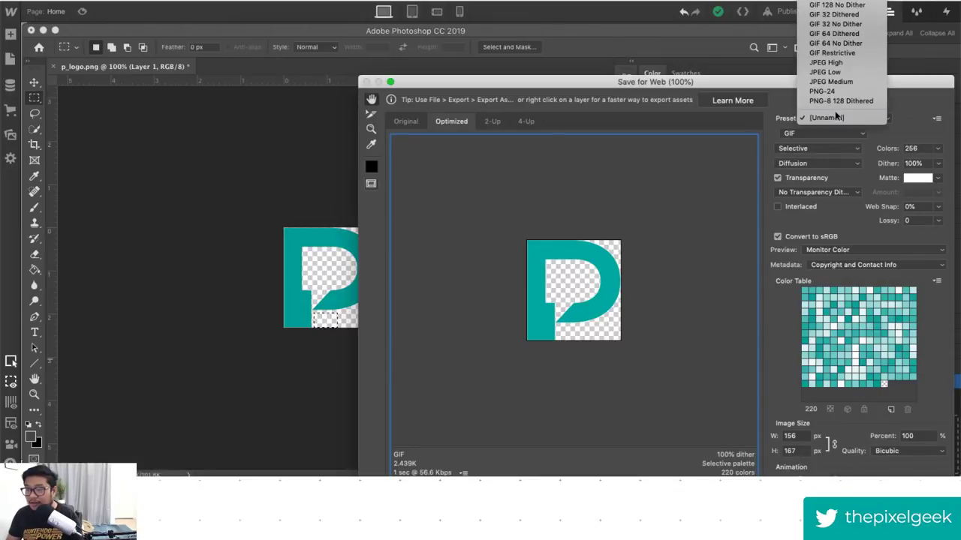
{"action": "left_click", "coordinate": [822, 90]}
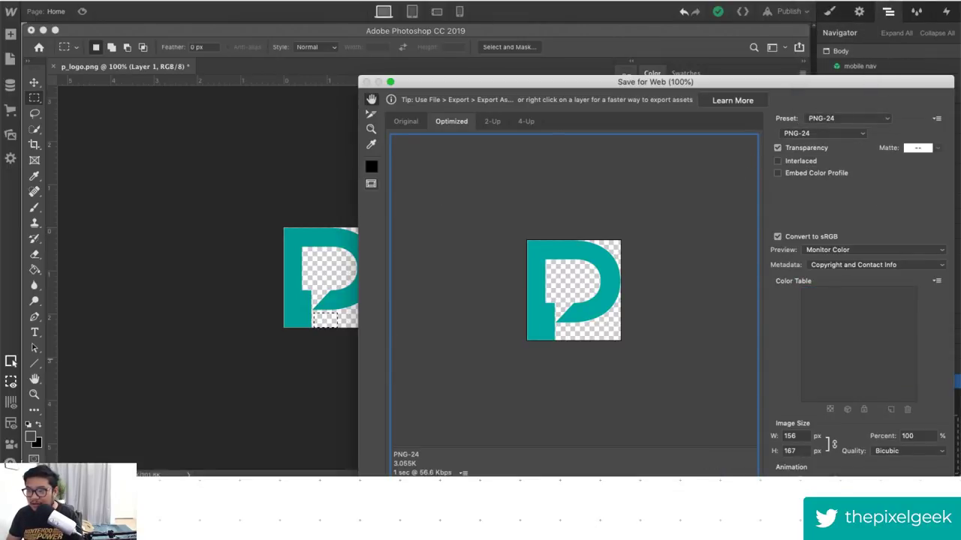
{"action": "key", "text": "Return"}
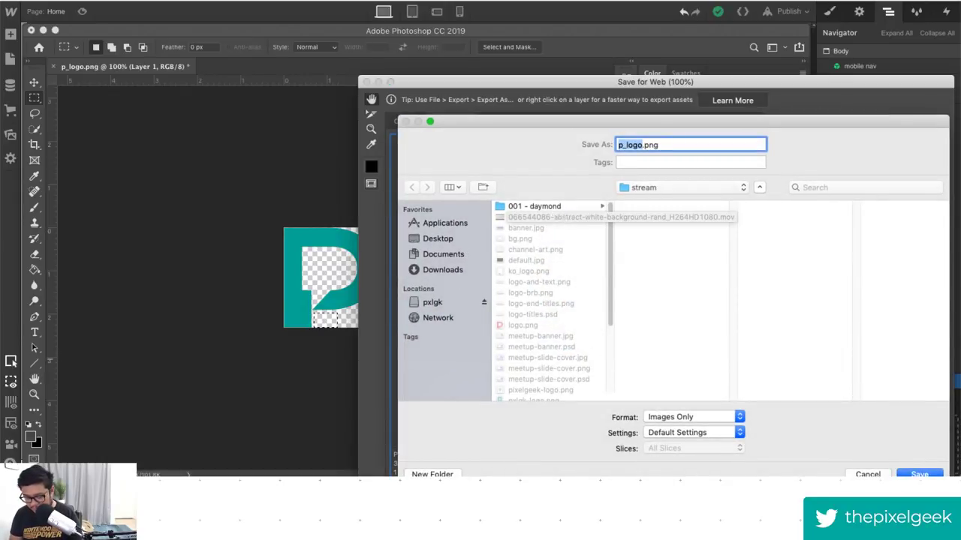
{"action": "type", "text": "just-the-p"}
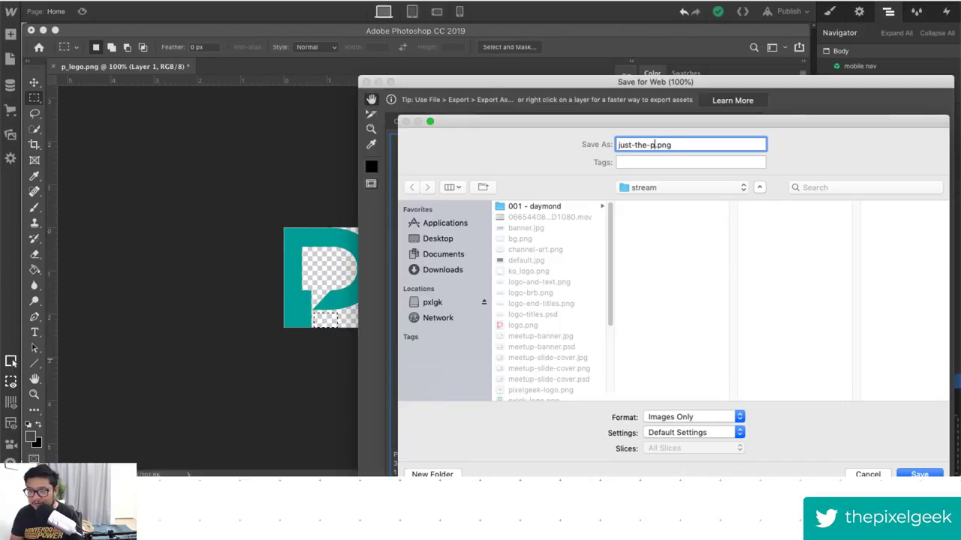
{"action": "key", "text": "Return"}
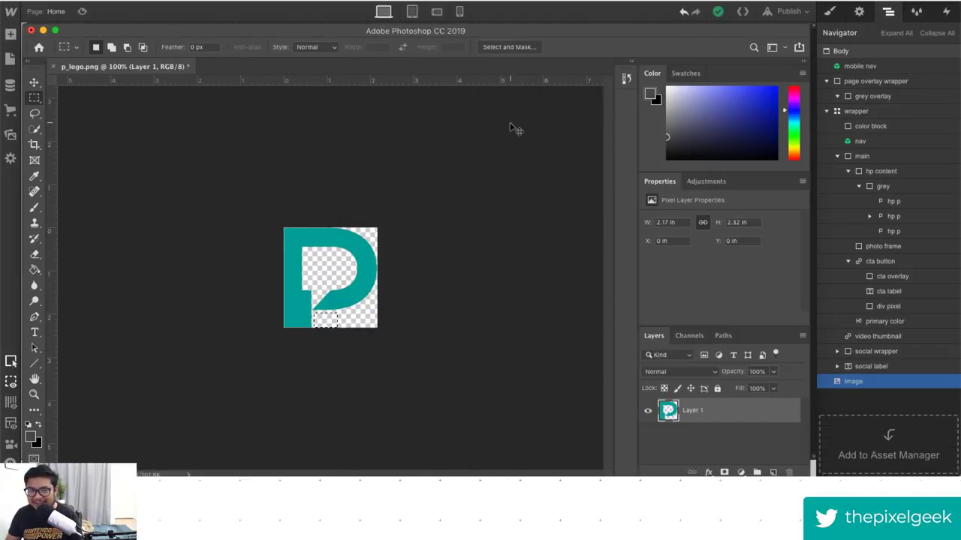
{"action": "key", "text": "super+q"}
{"action": "left_click", "coordinate": [690, 144]}
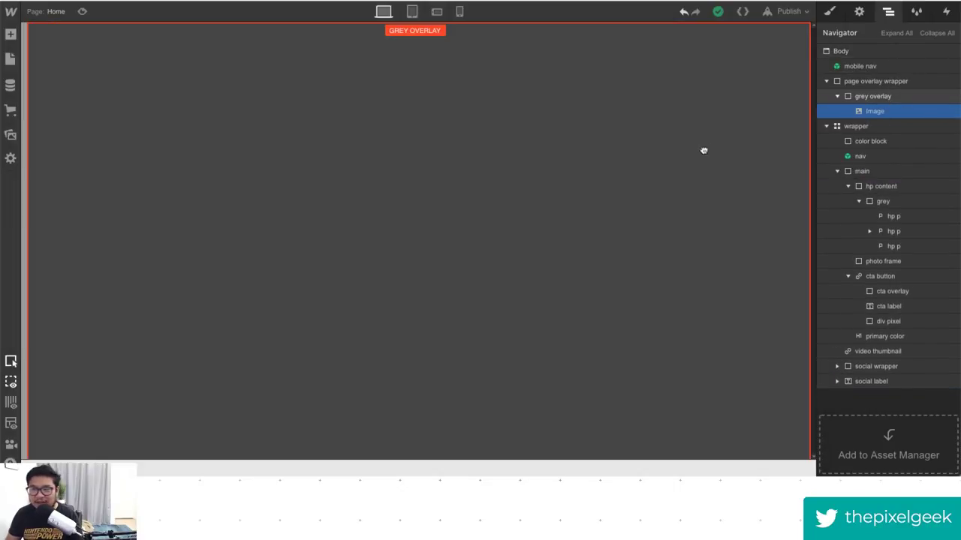
Switch to Webflow and insert the exported P logo image inside the page overlay wrapper, above the grey overlay.
{"action": "left_click_drag", "start_coordinate": [645, 195], "coordinate": [635, 379]}
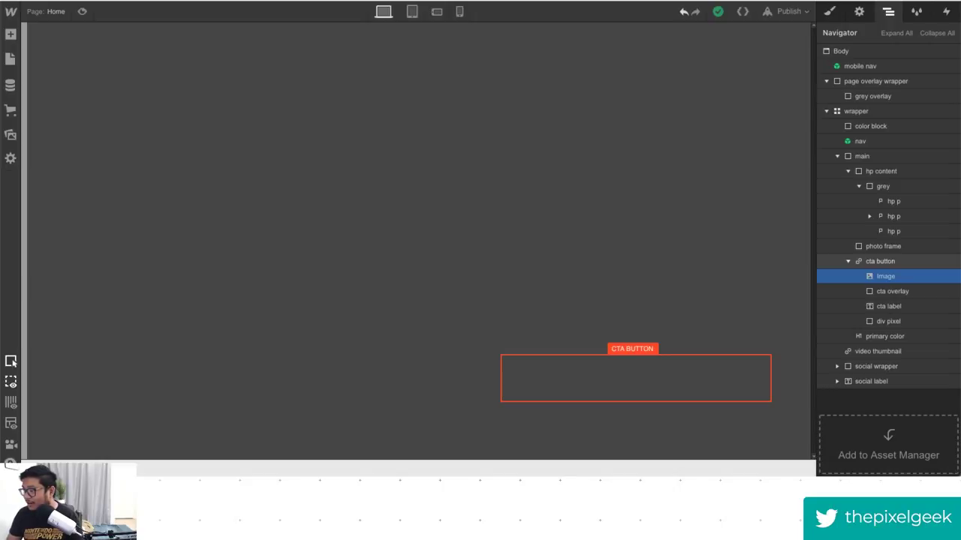
{"action": "left_click_drag", "start_coordinate": [886, 276], "coordinate": [874, 121]}
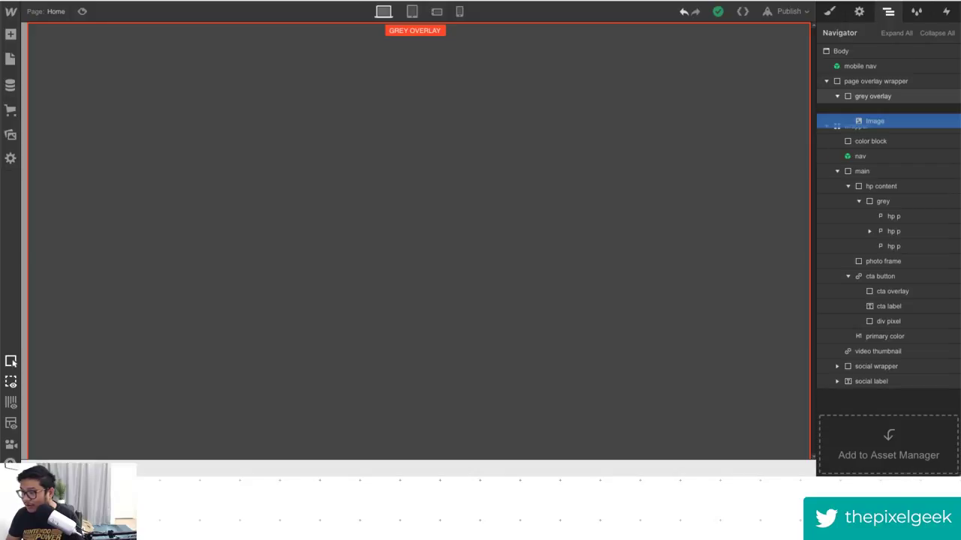
{"action": "left_click_drag", "start_coordinate": [874, 121], "coordinate": [909, 94]}
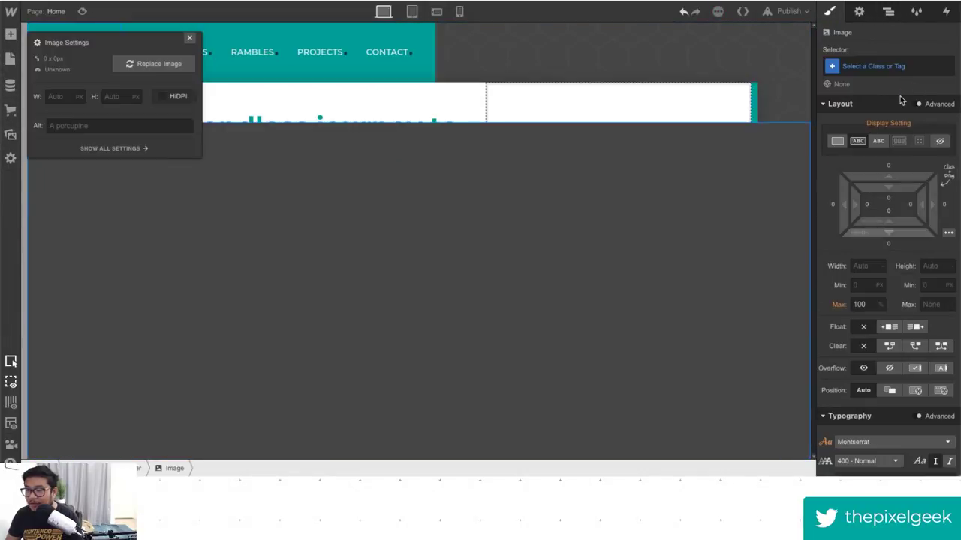
Try to position the P logo image absolutely with a top offset of 50% within the page overlay wrapper.
{"action": "left_click", "coordinate": [190, 39]}
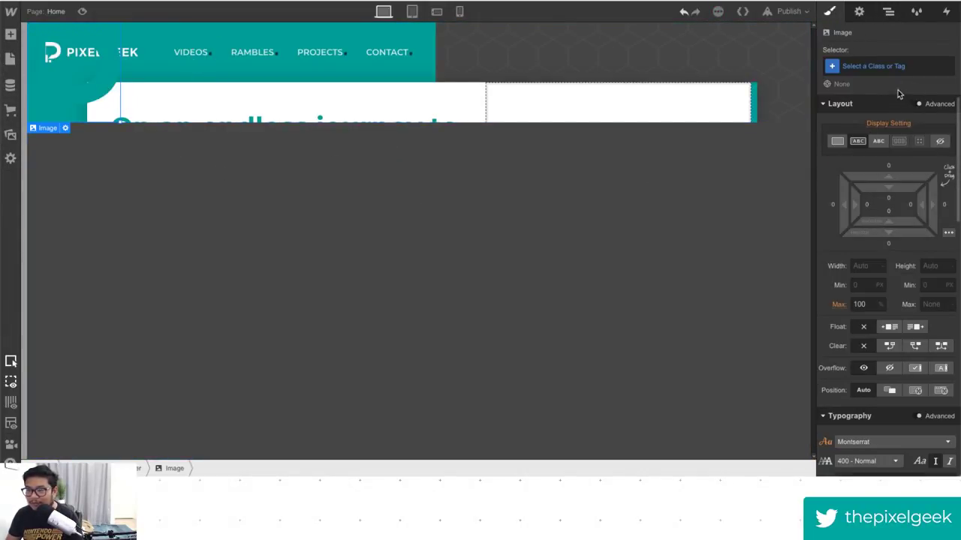
{"action": "left_click", "coordinate": [915, 392]}
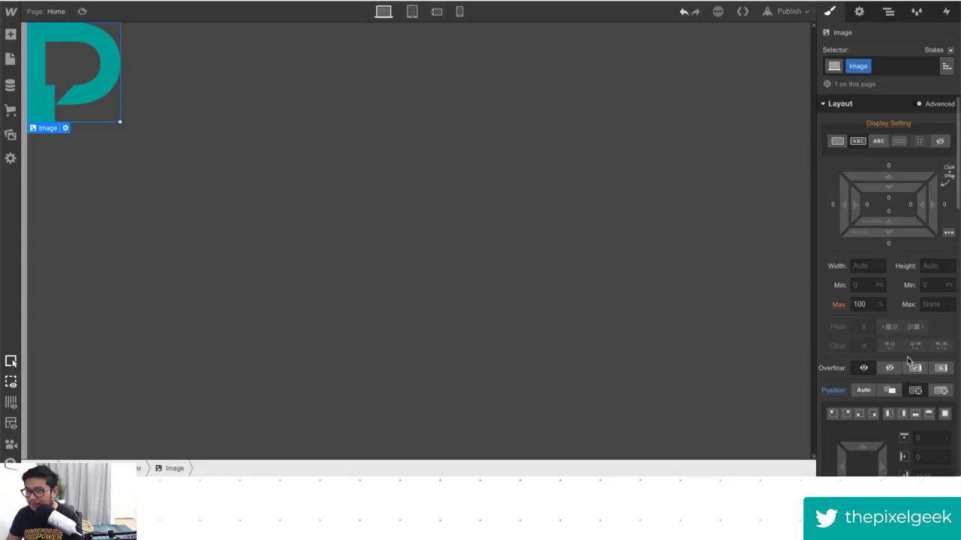
{"action": "scroll", "coordinate": [900, 330], "scroll_direction": "down", "scroll_amount": 3}
{"action": "left_click", "coordinate": [929, 332]}
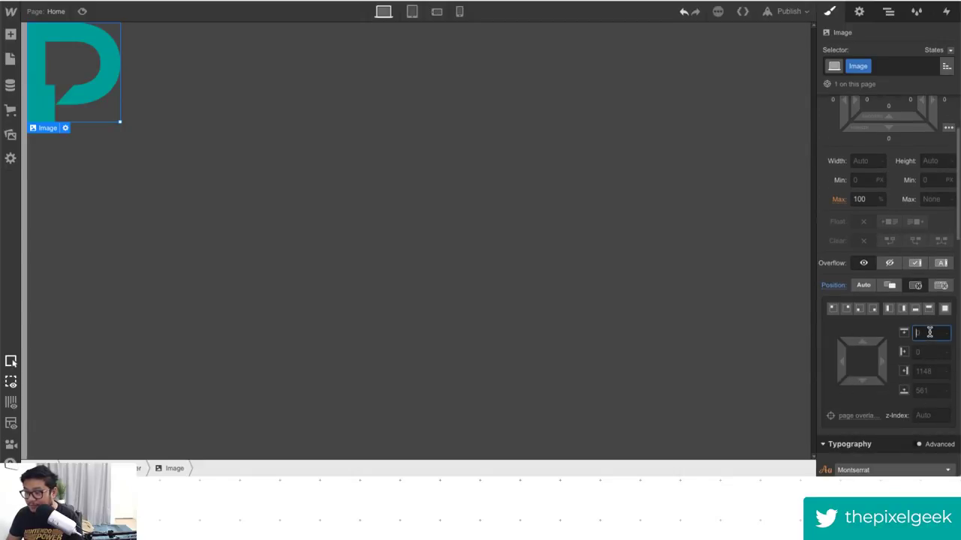
{"action": "type", "text": "50"}
{"action": "key", "text": "Tab"}
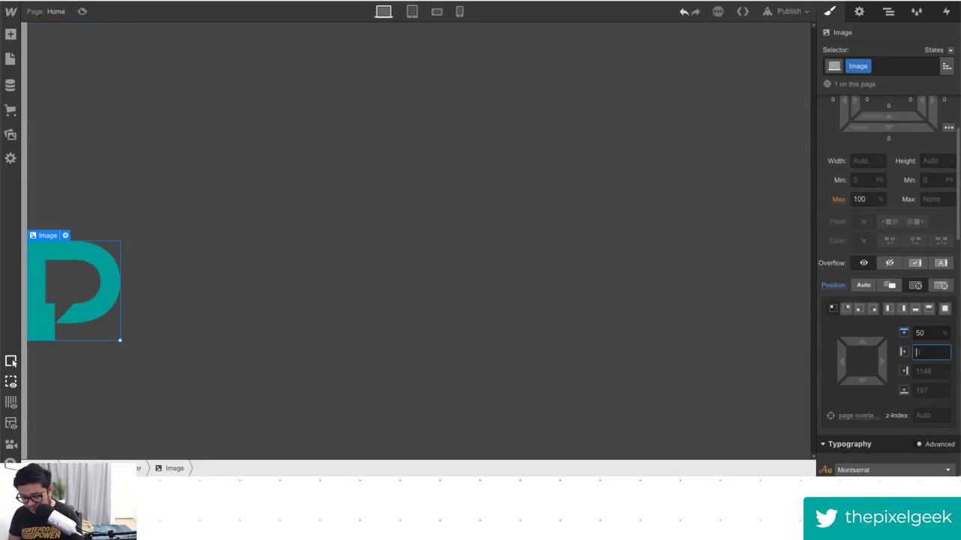
{"action": "type", "text": "50"}
Clear the P logo image's top offset and remove its Image class.
{"action": "key", "text": "shift+Tab"}
{"action": "key", "text": "BackSpace"}
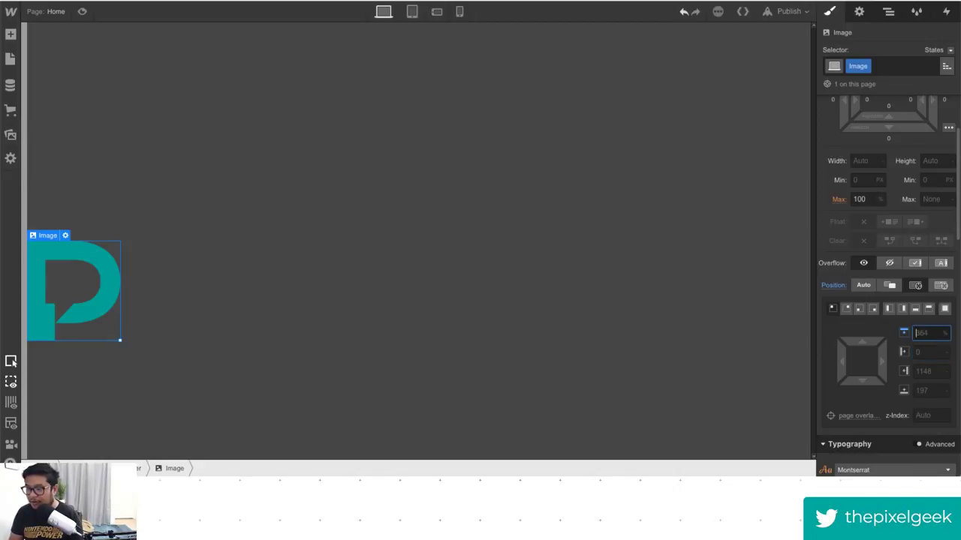
{"action": "left_click", "coordinate": [865, 67]}
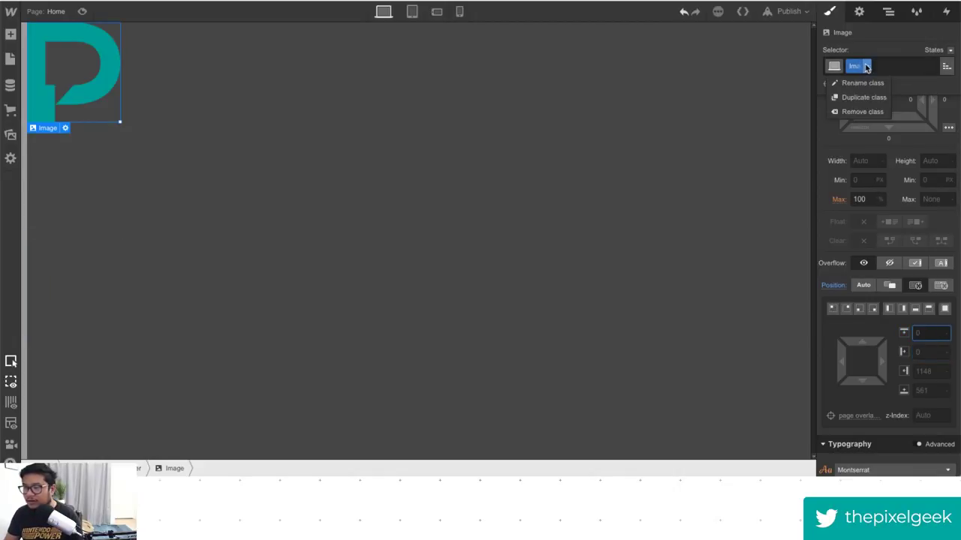
{"action": "left_click", "coordinate": [862, 111]}
Add a div block inside the page overlay wrapper and nest the P logo image in it.
{"action": "left_click", "coordinate": [888, 12]}
{"action": "key", "text": "a"}
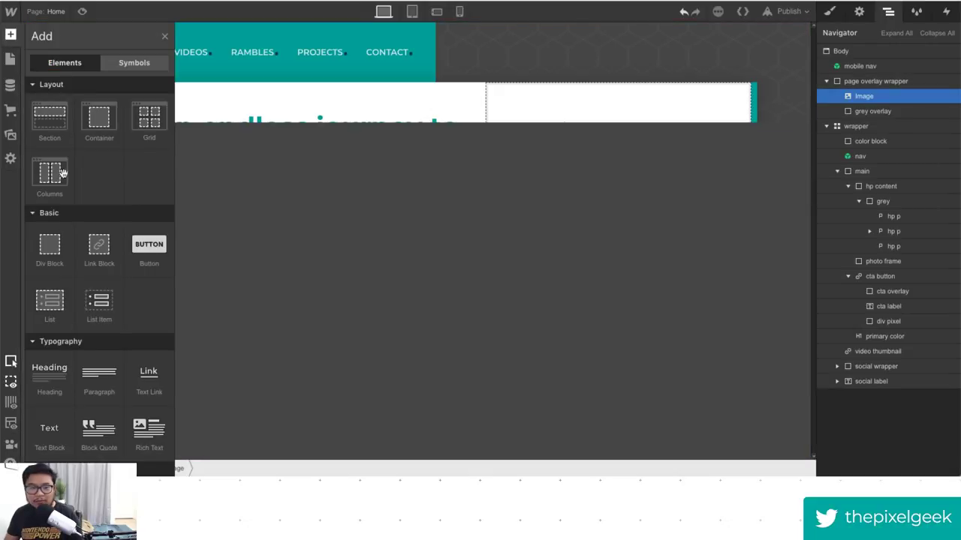
{"action": "left_click", "coordinate": [67, 245]}
{"action": "left_click_drag", "start_coordinate": [870, 111], "coordinate": [871, 97]}
Create the class "p loader" on the new div block around the P logo image.
{"action": "key", "text": "s"}
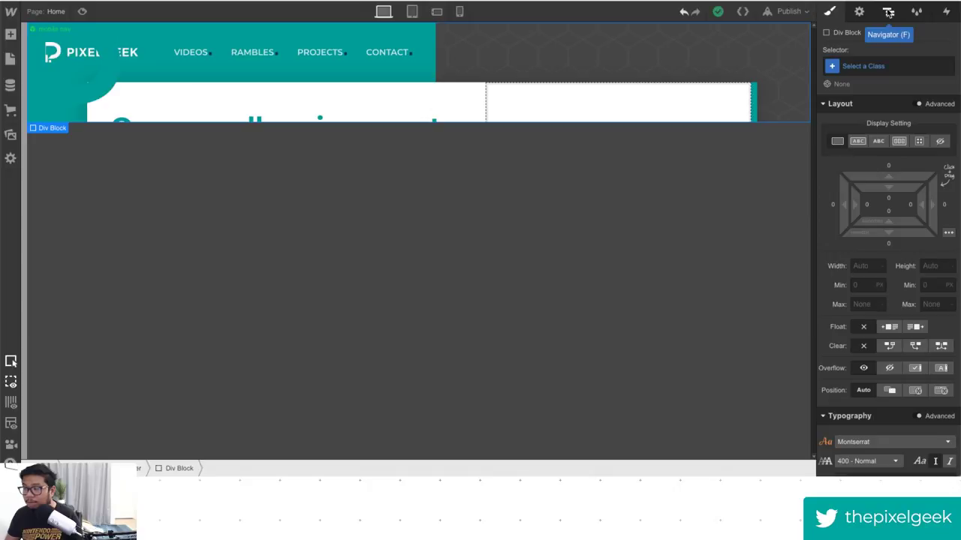
{"action": "left_click", "coordinate": [870, 67]}
{"action": "type", "text": "p"}
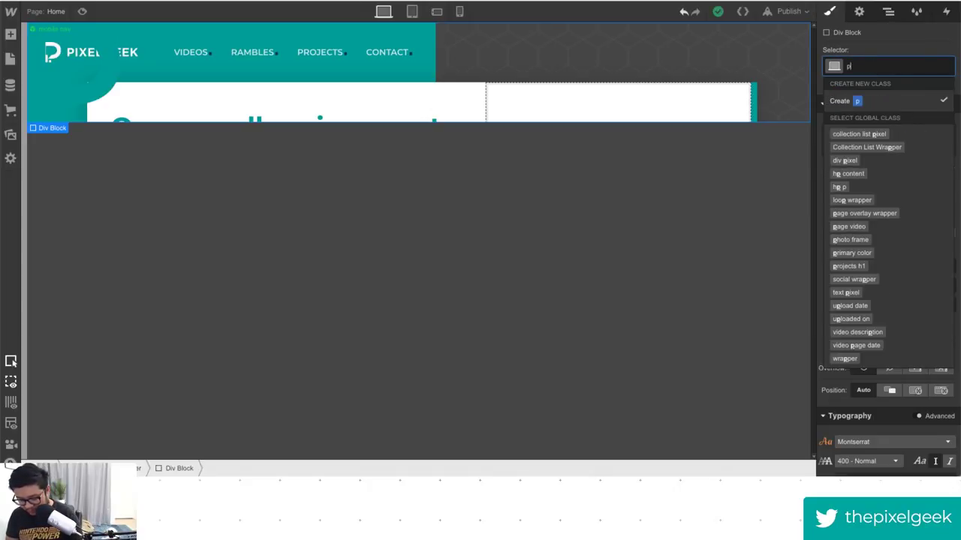
{"action": "type", "text": " loader"}
{"action": "key", "text": "Return"}
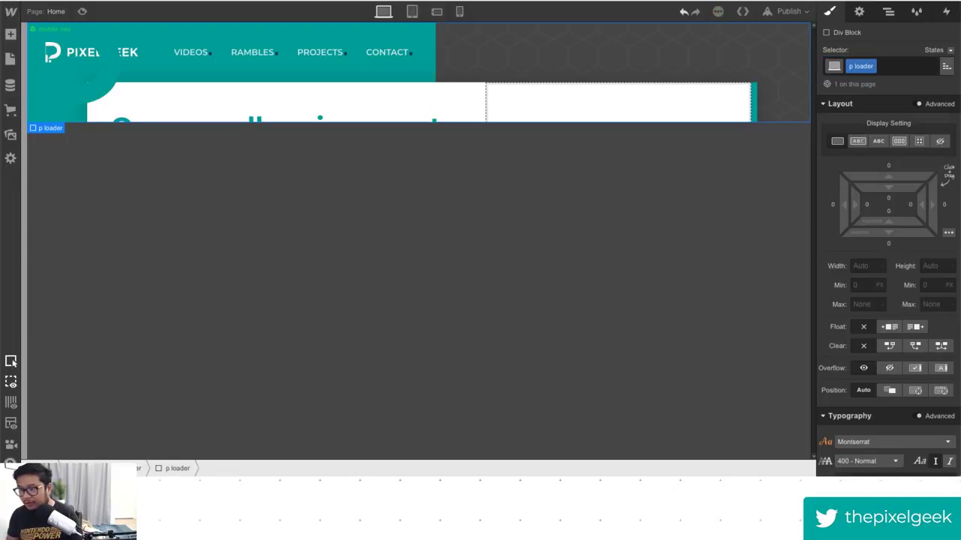
Try a width and height of 50 px on the p loader block, and raise both to 100 px.
{"action": "left_click", "coordinate": [864, 267]}
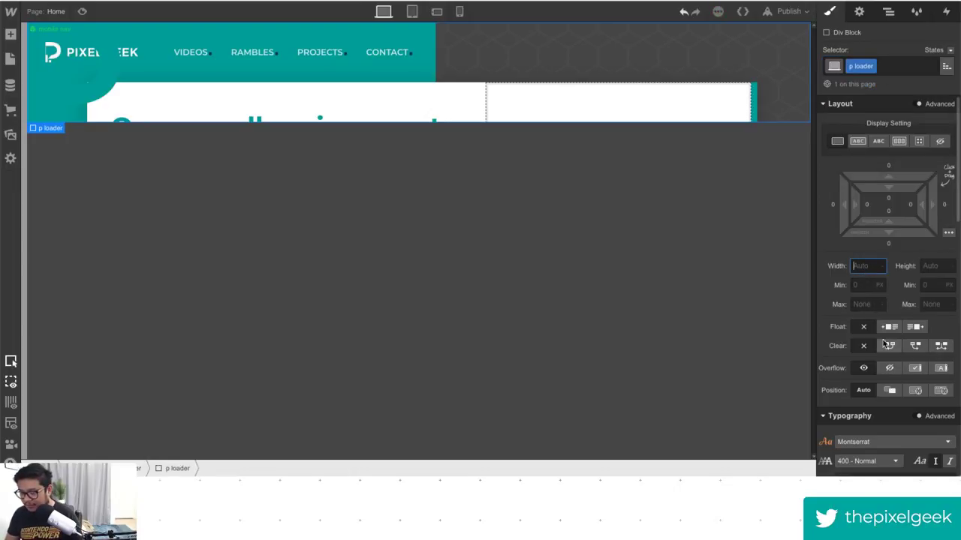
{"action": "type", "text": "50"}
{"action": "key", "text": "Tab"}
{"action": "type", "text": "50"}
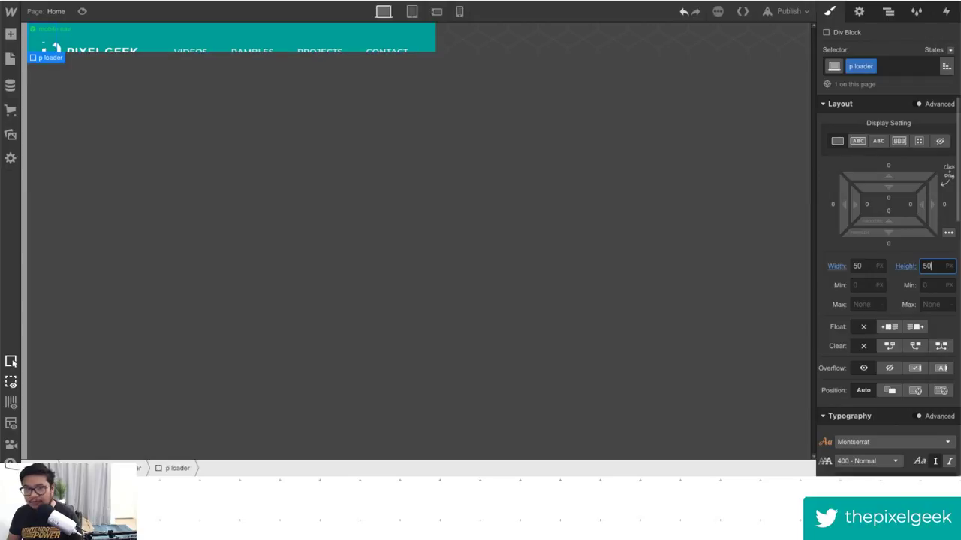
{"action": "key", "text": "shift+Tab"}
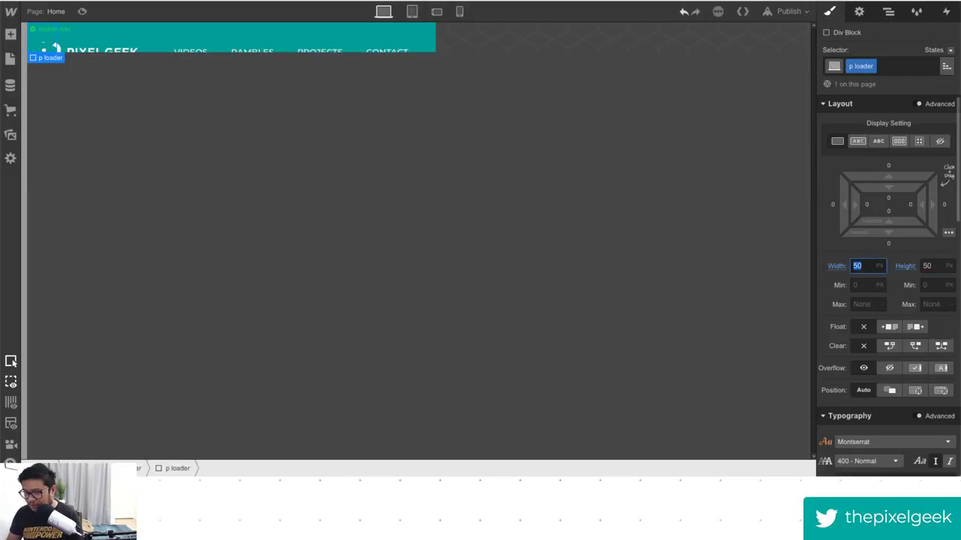
{"action": "type", "text": "1"}
{"action": "key", "text": "Tab"}
{"action": "type", "text": "100"}
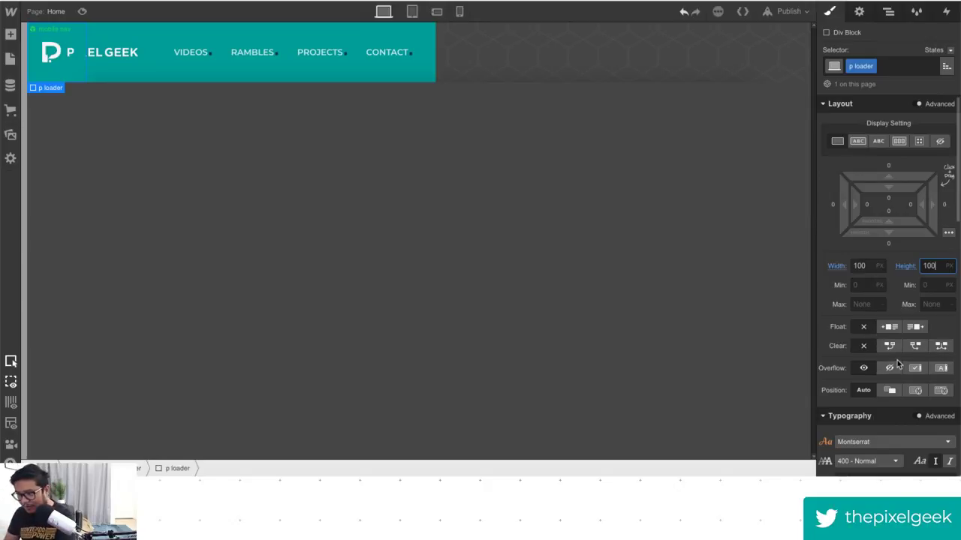
Position the p loader block absolutely with its top and left offsets at 50%.
{"action": "scroll", "coordinate": [897, 360], "scroll_direction": "down", "scroll_amount": 1}
{"action": "scroll", "coordinate": [899, 368], "scroll_direction": "down", "scroll_amount": 1}
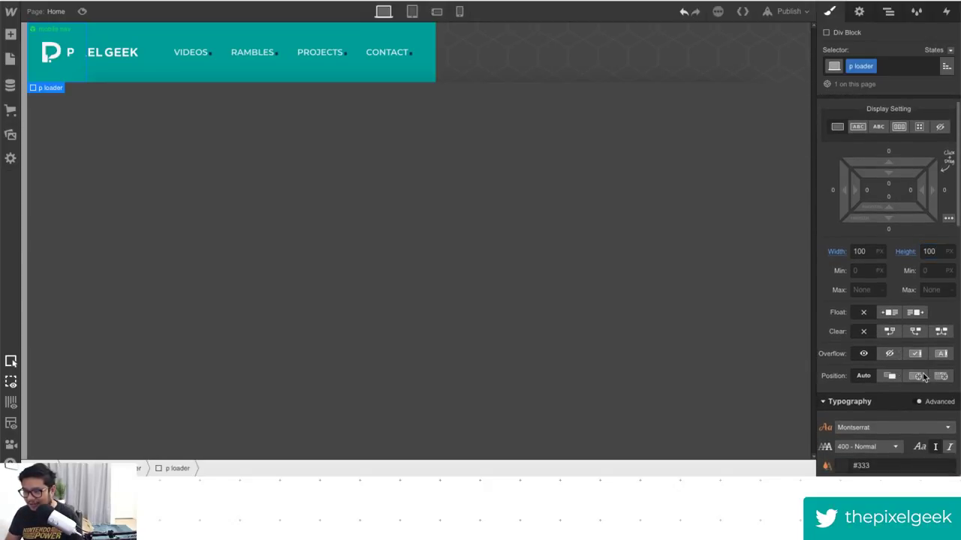
{"action": "left_click", "coordinate": [915, 374]}
{"action": "scroll", "coordinate": [897, 406], "scroll_direction": "down", "scroll_amount": 2}
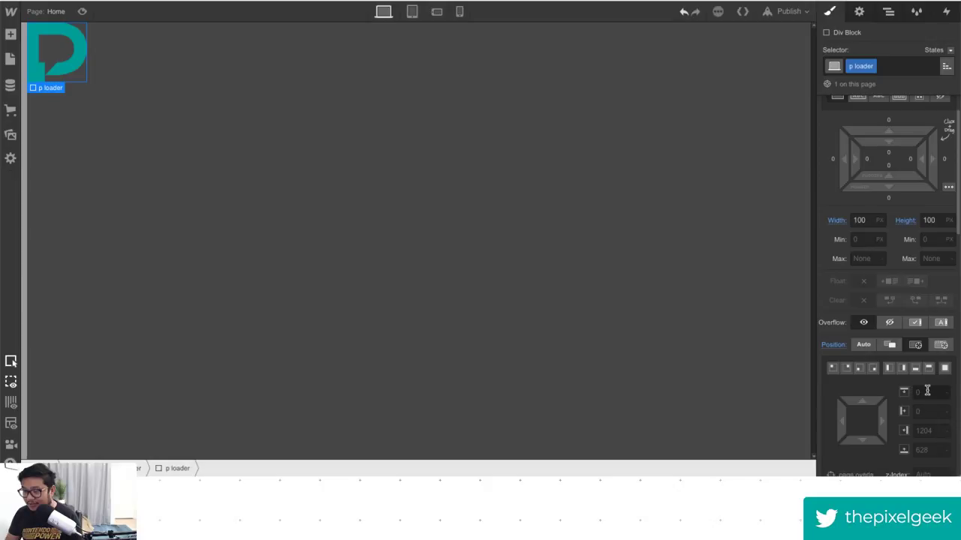
{"action": "left_click", "coordinate": [925, 392]}
{"action": "type", "text": "50%"}
{"action": "key", "text": "Tab"}
{"action": "type", "text": "50"}
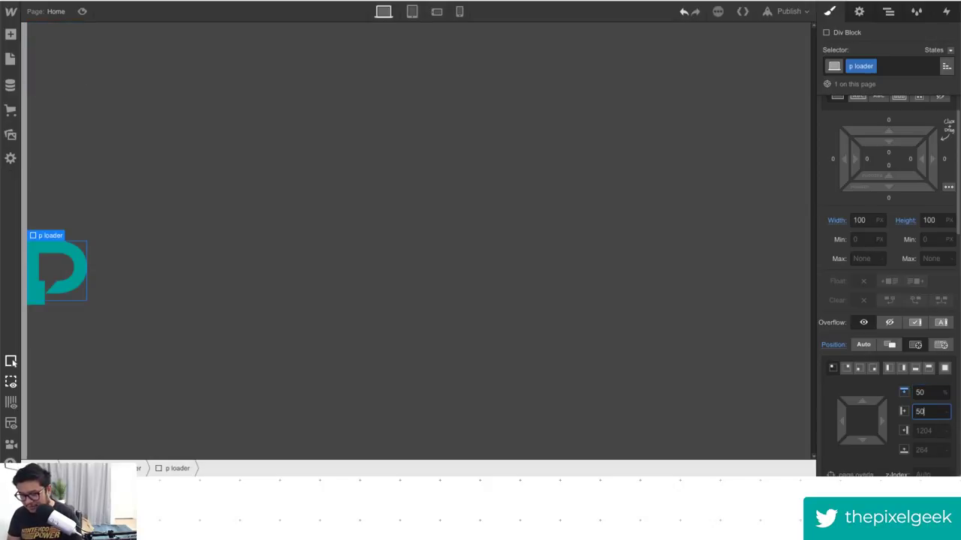
{"action": "type", "text": "%"}
{"action": "key", "text": "Return"}
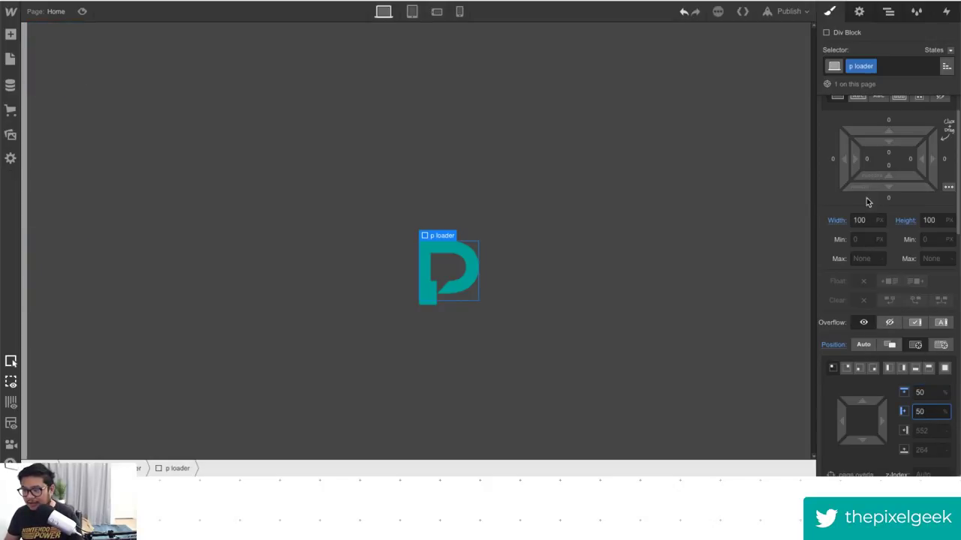
Set the p loader block's width to 75 px and remove its height style so the height is automatic.
{"action": "left_click", "coordinate": [859, 220]}
{"action": "type", "text": "75"}
{"action": "key", "text": "Tab"}
{"action": "type", "text": "75"}
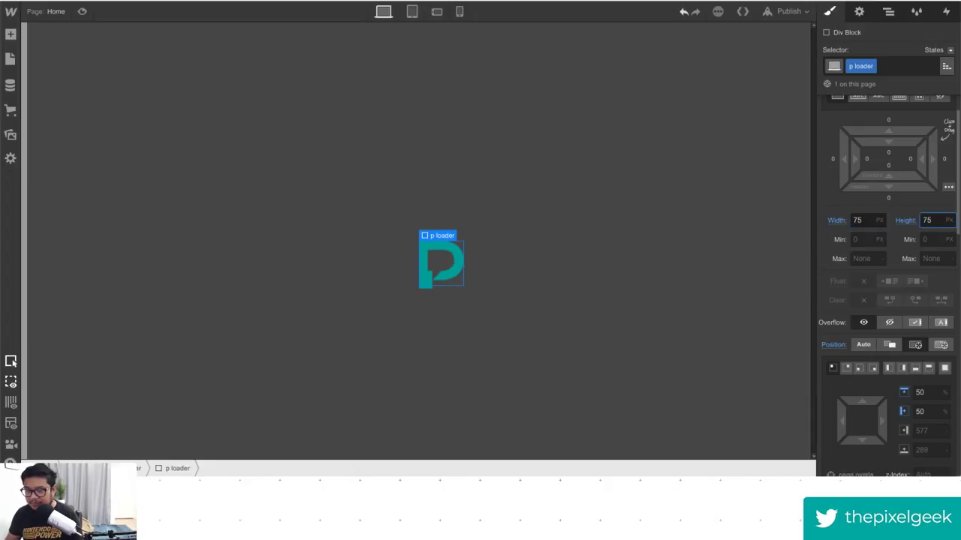
{"action": "left_click", "coordinate": [905, 220]}
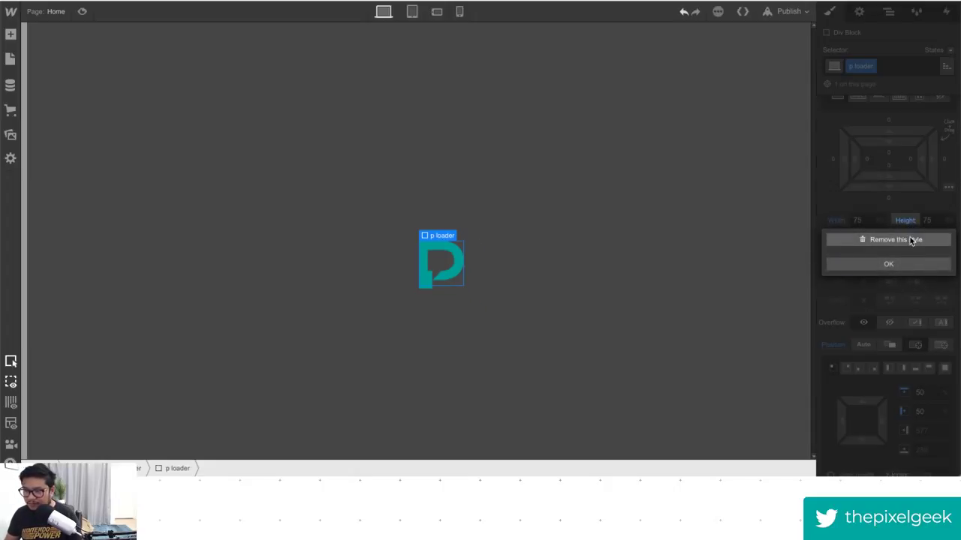
{"action": "left_click", "coordinate": [911, 240]}
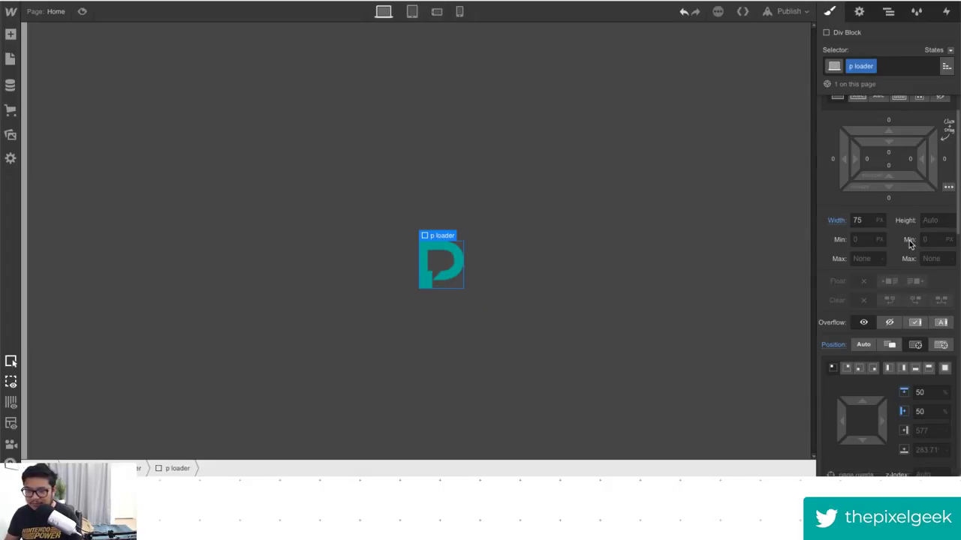
Try a height of 100% on the P logo image and undo it.
{"action": "left_click", "coordinate": [441, 265]}
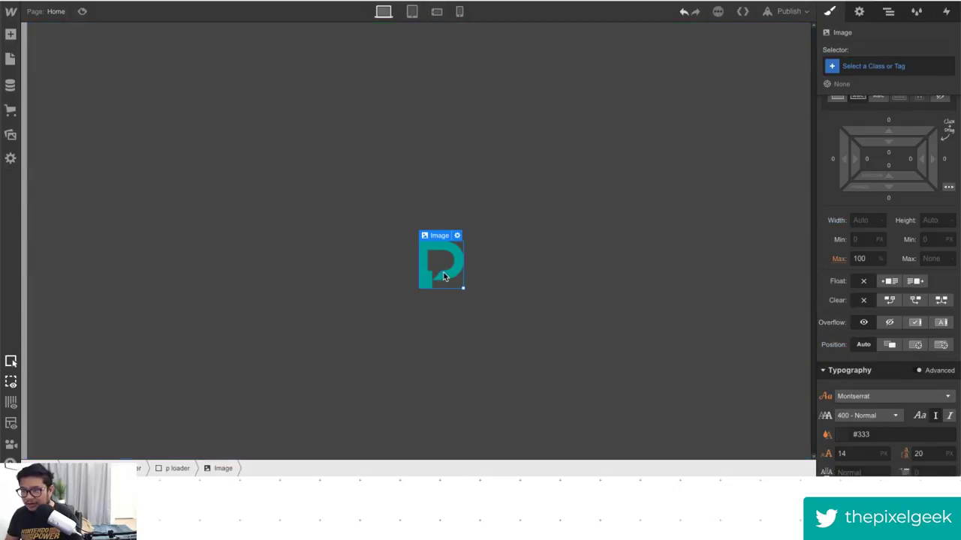
{"action": "left_click", "coordinate": [931, 220]}
{"action": "type", "text": "100"}
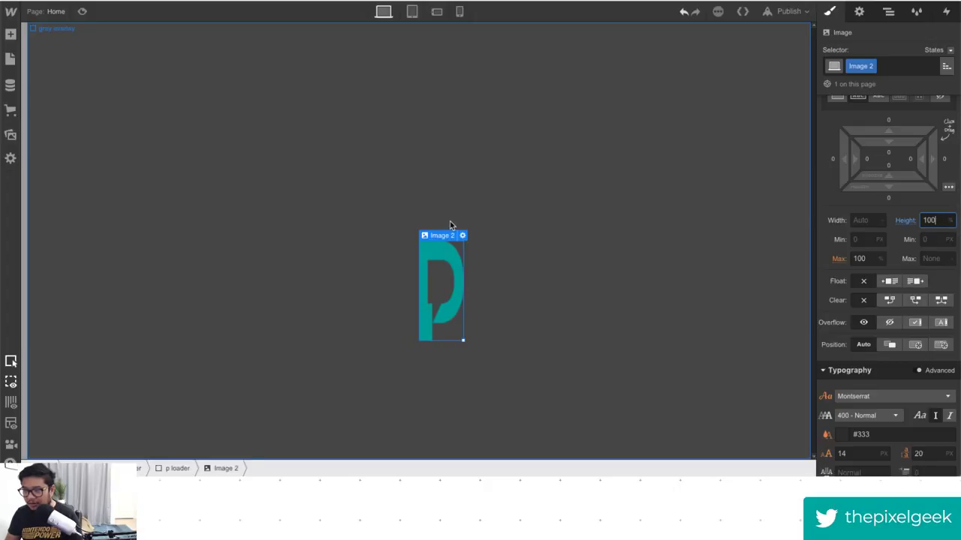
{"action": "key", "text": "ctrl+z"}
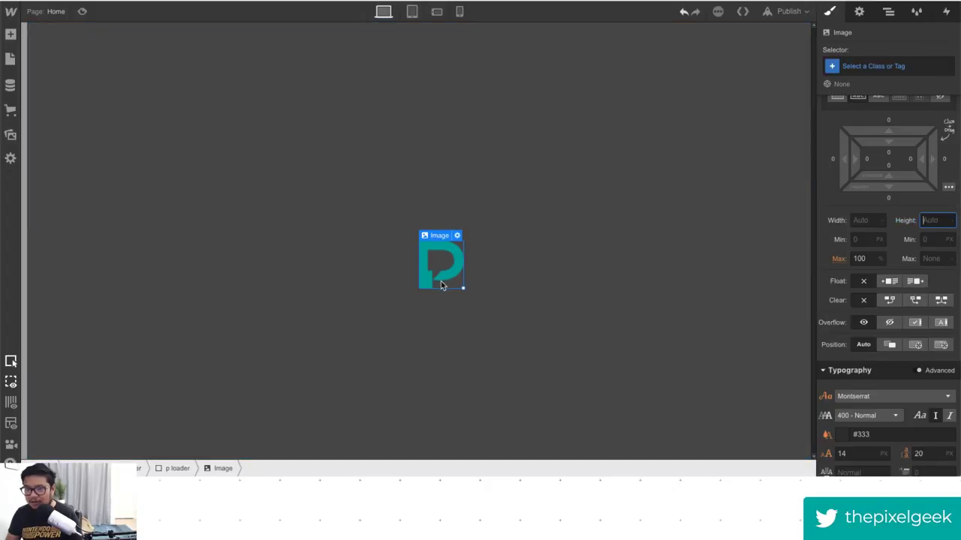
{"action": "key", "text": "ctrl+z"}
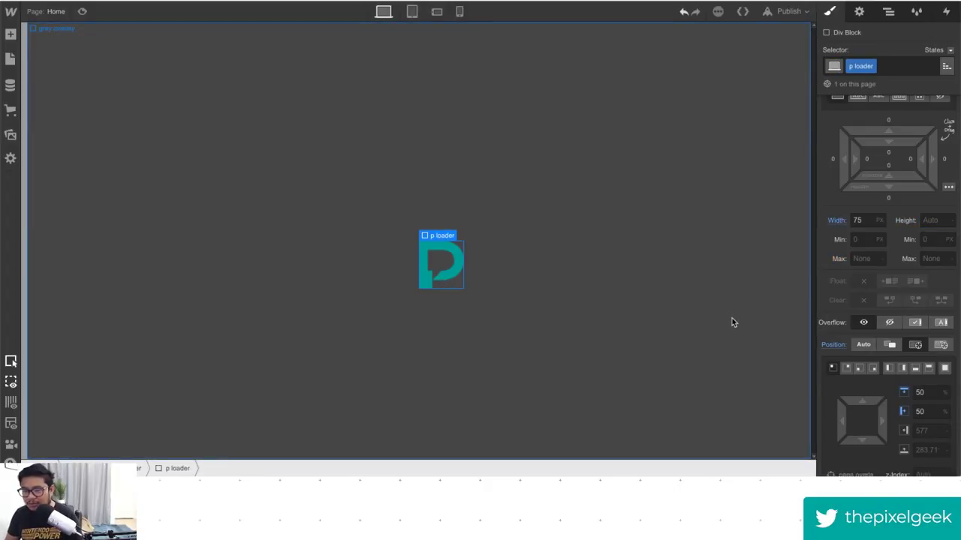
{"action": "left_click", "coordinate": [453, 265]}
{"action": "key", "text": "ctrl+z"}
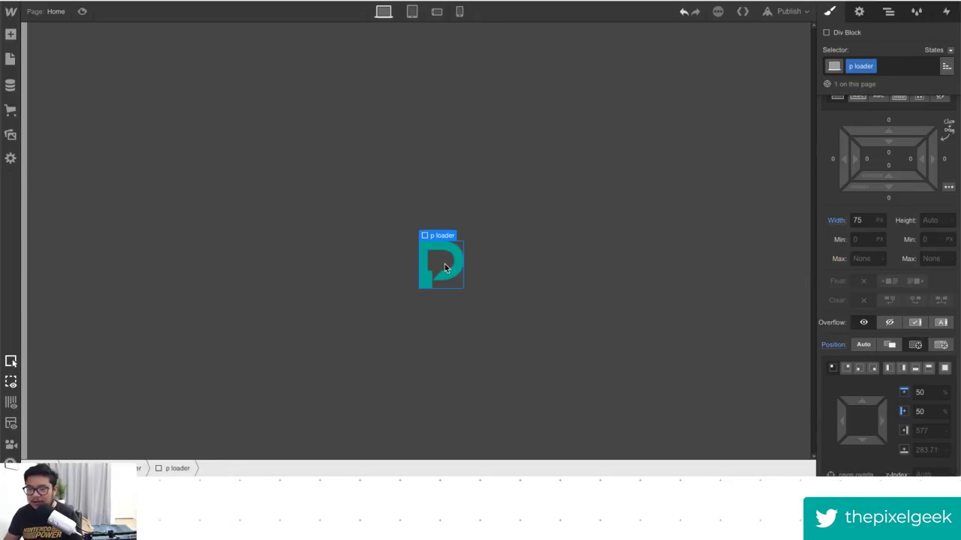
Add a div block below the P logo image inside the p loader and give it the class "p loader pixel".
{"action": "key", "text": "a"}
{"action": "left_click", "coordinate": [49, 247]}
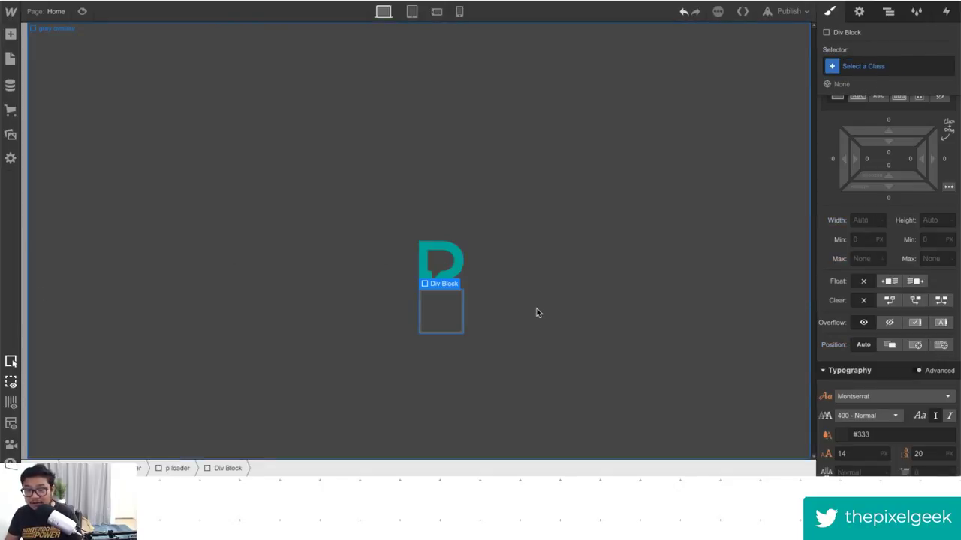
{"action": "left_click", "coordinate": [864, 66]}
{"action": "type", "text": "p l"}
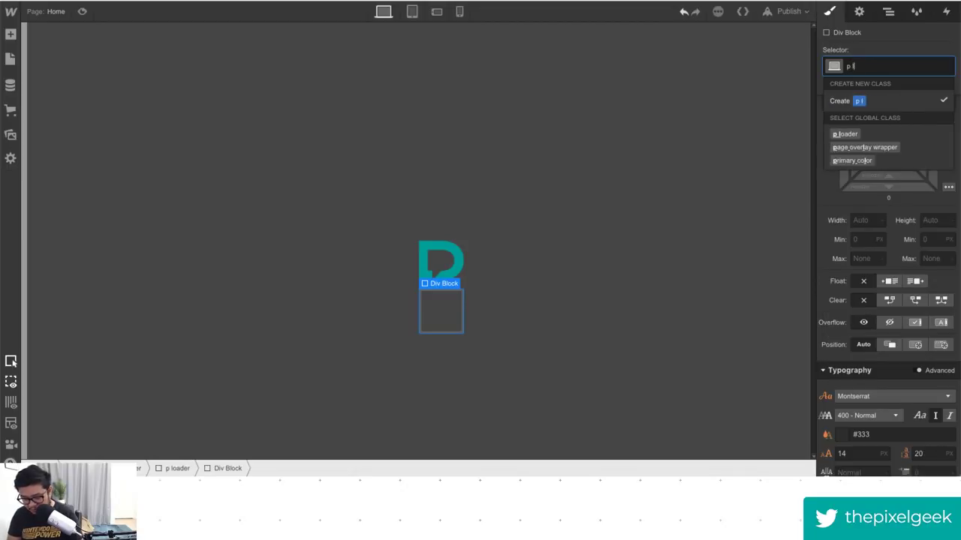
{"action": "type", "text": "oader pixel"}
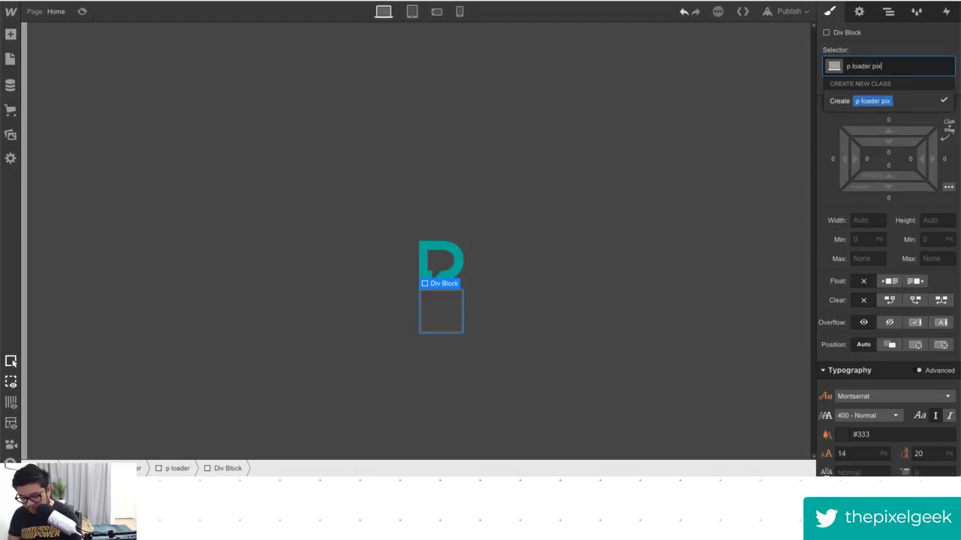
{"action": "key", "text": "Return"}
Set the p loader pixel block's width and height to 10 px after trying 15 px.
{"action": "left_click", "coordinate": [864, 220]}
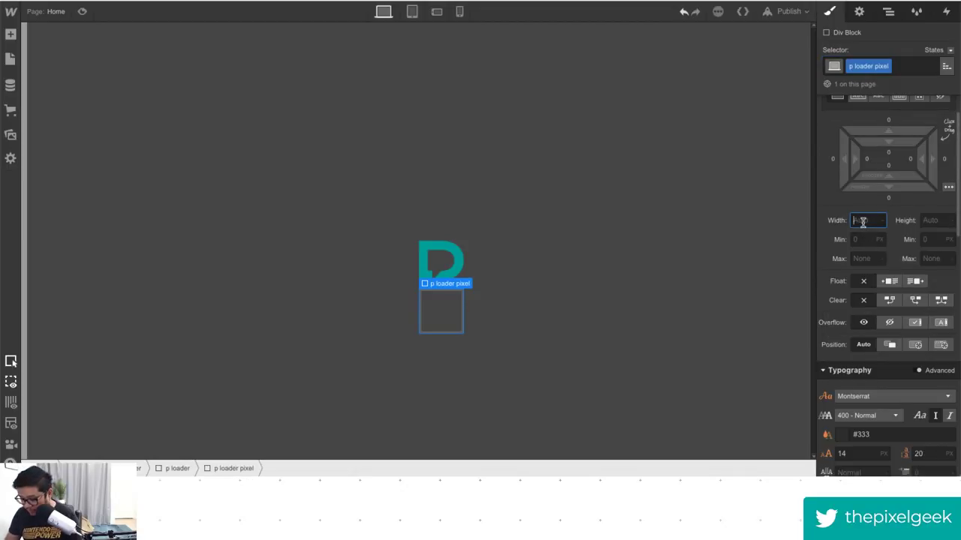
{"action": "type", "text": "15"}
{"action": "key", "text": "Tab"}
{"action": "type", "text": "15"}
{"action": "key", "text": "shift+Tab"}
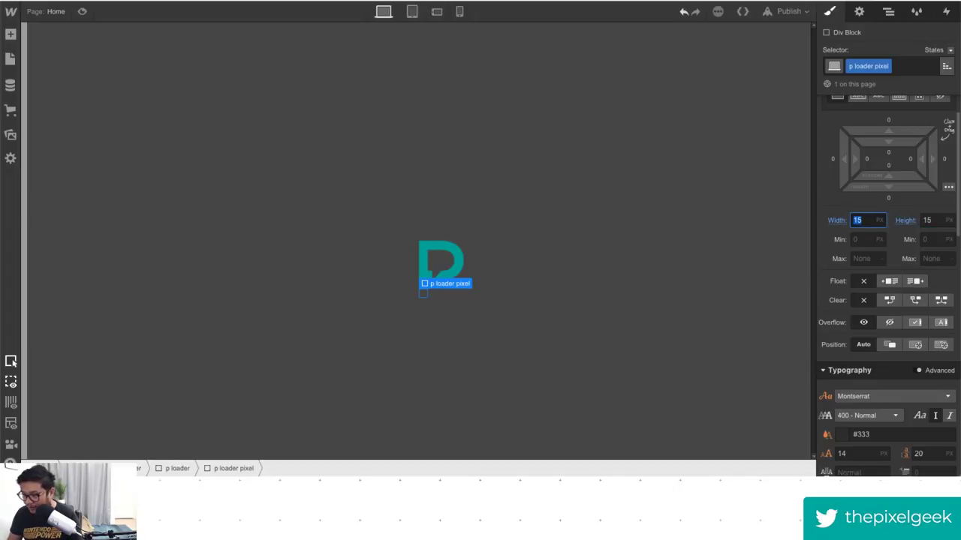
{"action": "type", "text": "10"}
{"action": "key", "text": "Tab"}
{"action": "type", "text": "10"}
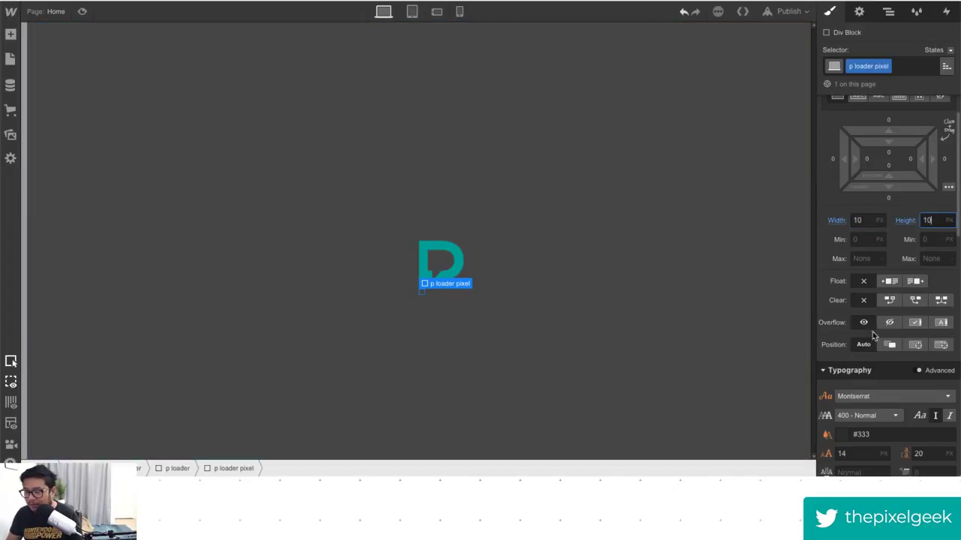
Give the p loader pixel block a Dark Slate Grey background colour from the saved swatches.
{"action": "scroll", "coordinate": [828, 399], "scroll_direction": "down", "scroll_amount": 3}
{"action": "left_click", "coordinate": [842, 421]}
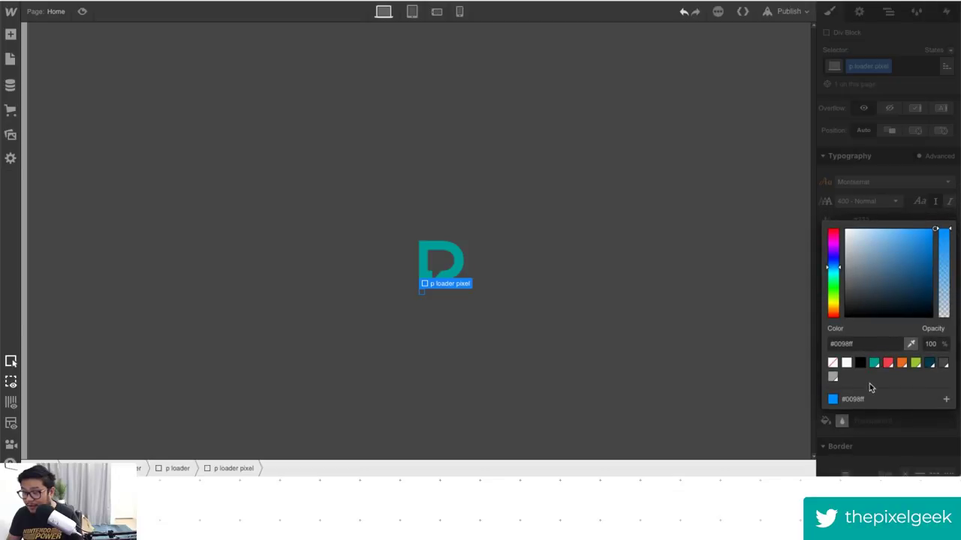
{"action": "left_click", "coordinate": [929, 363]}
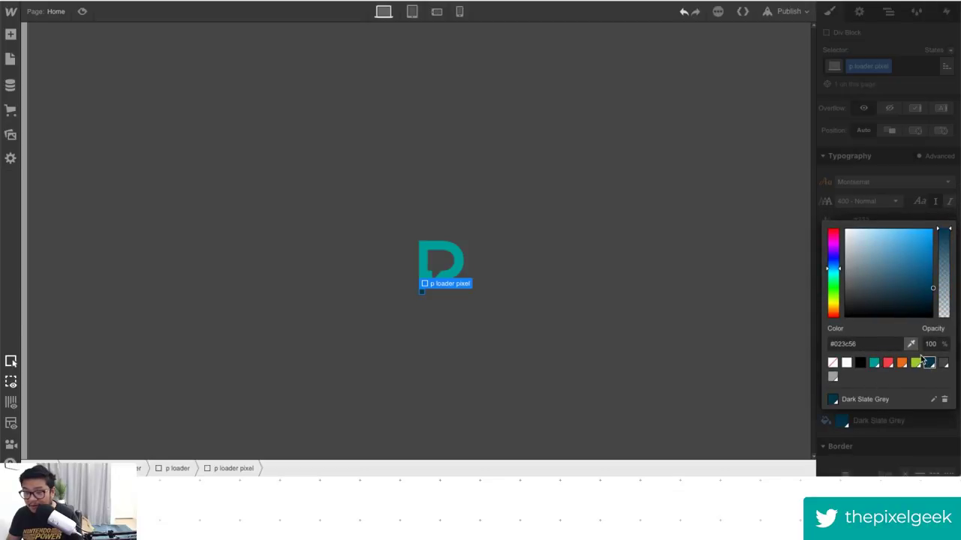
{"action": "left_click", "coordinate": [900, 170]}
{"action": "scroll", "coordinate": [897, 375], "scroll_direction": "up", "scroll_amount": 3}
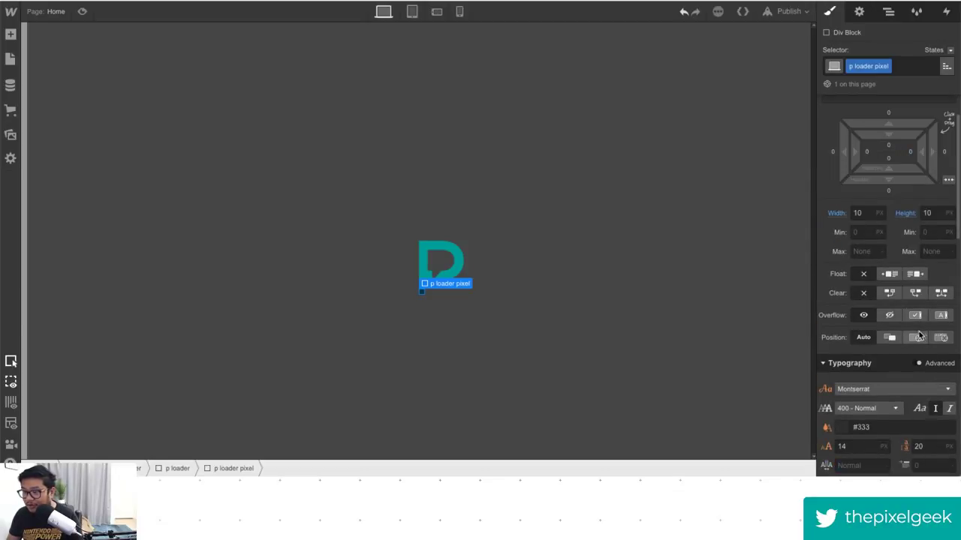
Position the p loader pixel block absolutely at the p loader's bottom-left corner, with a left offset of 25 px.
{"action": "left_click", "coordinate": [918, 337]}
{"action": "left_click", "coordinate": [873, 361]}
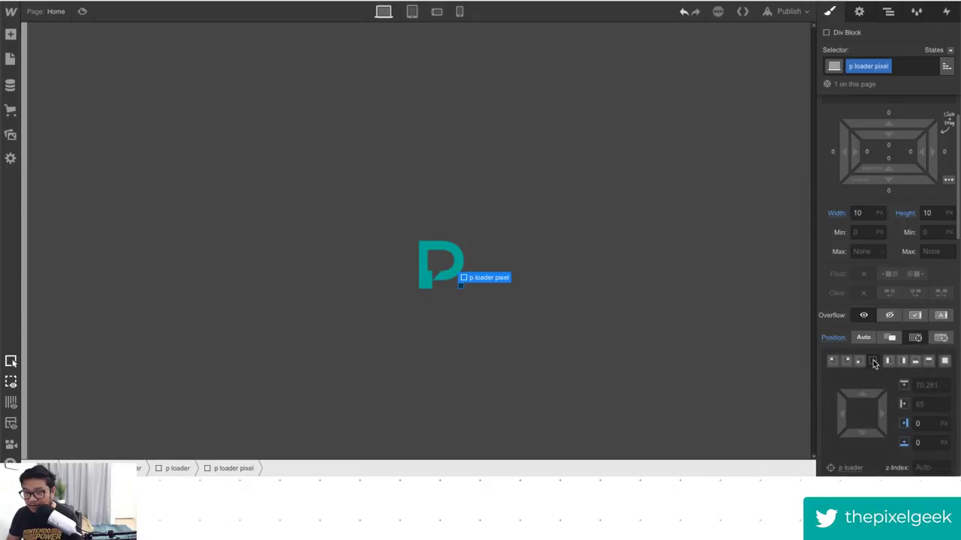
{"action": "left_click", "coordinate": [860, 361]}
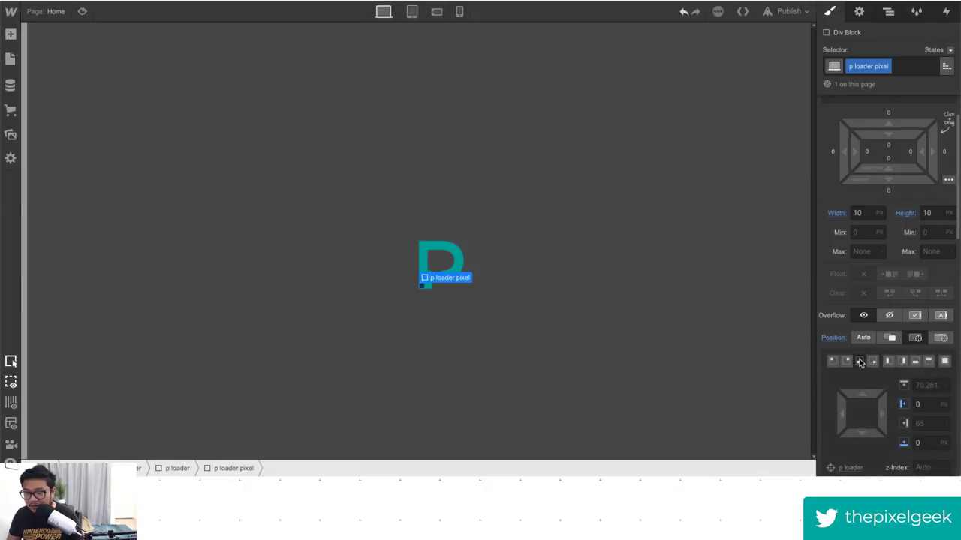
{"action": "left_click_drag", "start_coordinate": [844, 414], "coordinate": [860, 435]}
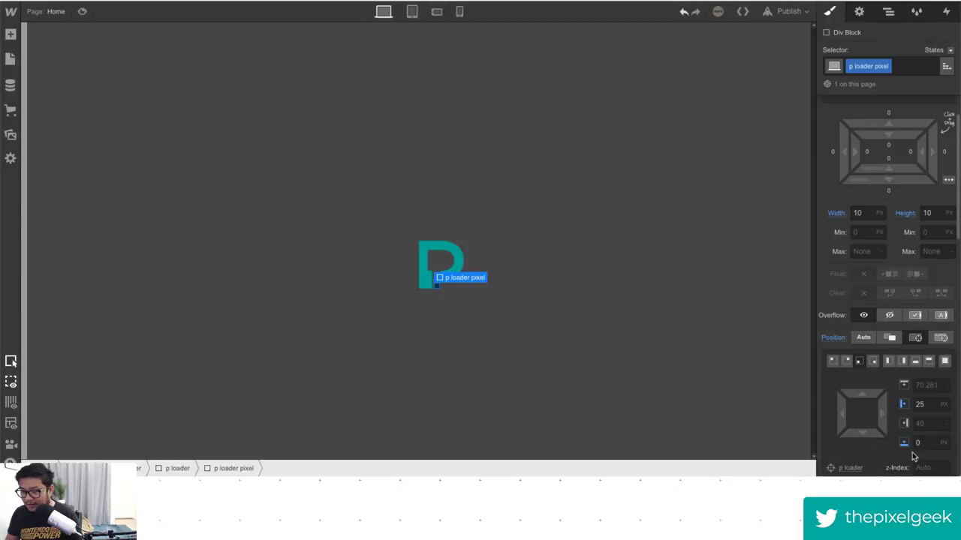
Change the grey overlay block's background colour to white.
{"action": "left_click", "coordinate": [620, 367]}
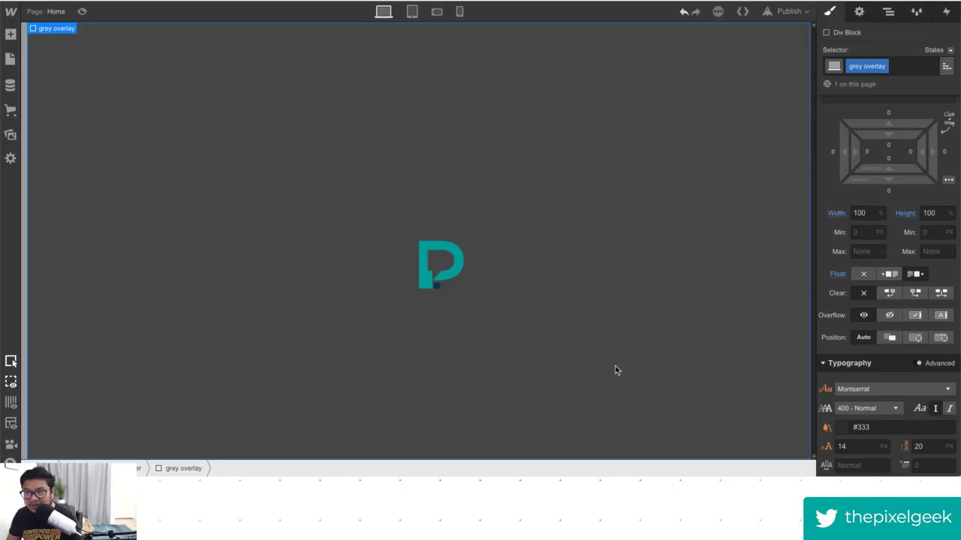
{"action": "scroll", "coordinate": [893, 247], "scroll_direction": "down", "scroll_amount": 4}
{"action": "scroll", "coordinate": [904, 247], "scroll_direction": "down", "scroll_amount": 4}
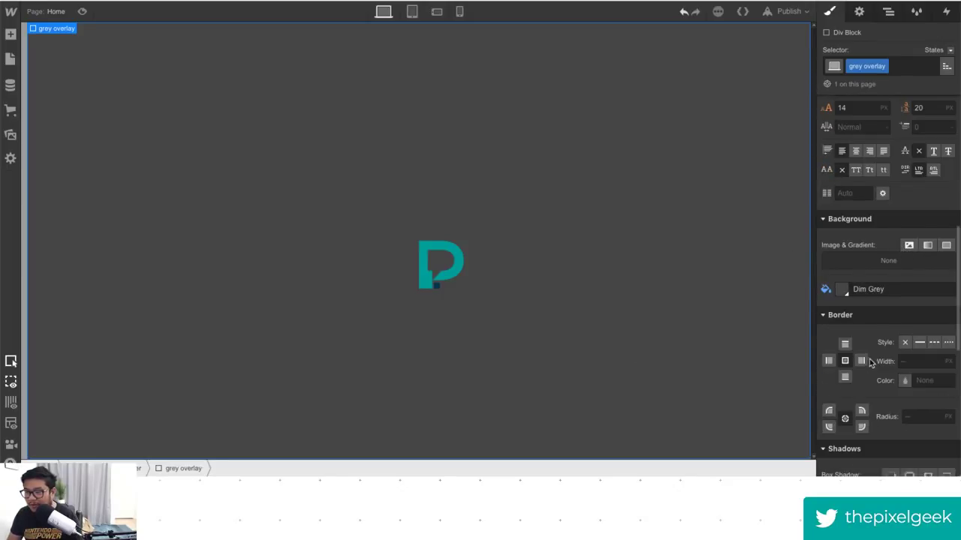
{"action": "left_click", "coordinate": [842, 290]}
{"action": "left_click", "coordinate": [845, 231]}
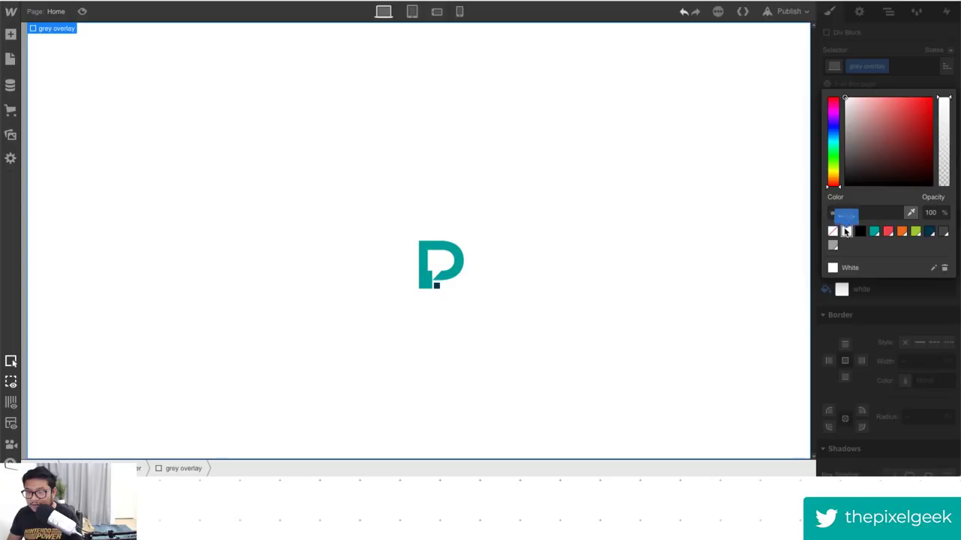
{"action": "left_click", "coordinate": [895, 50]}
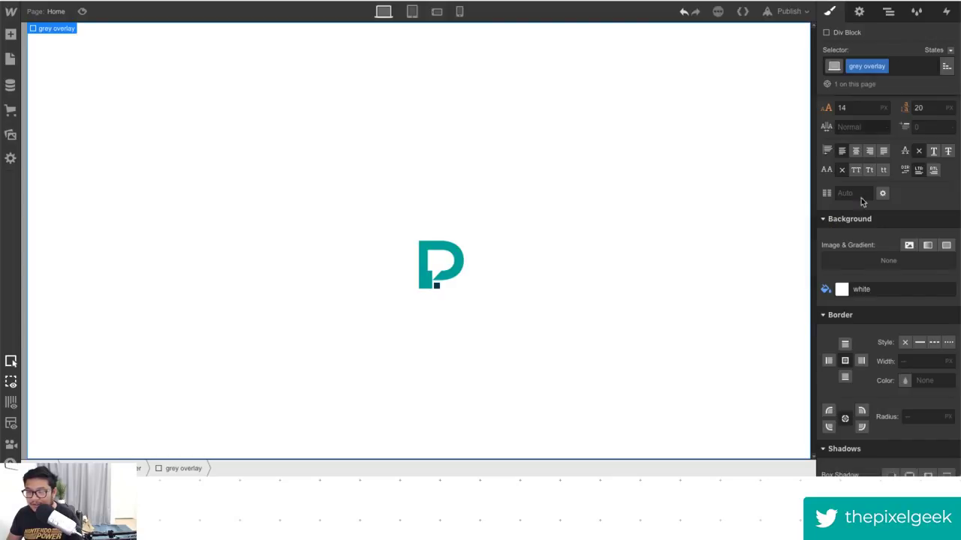
{"action": "left_click", "coordinate": [436, 283]}
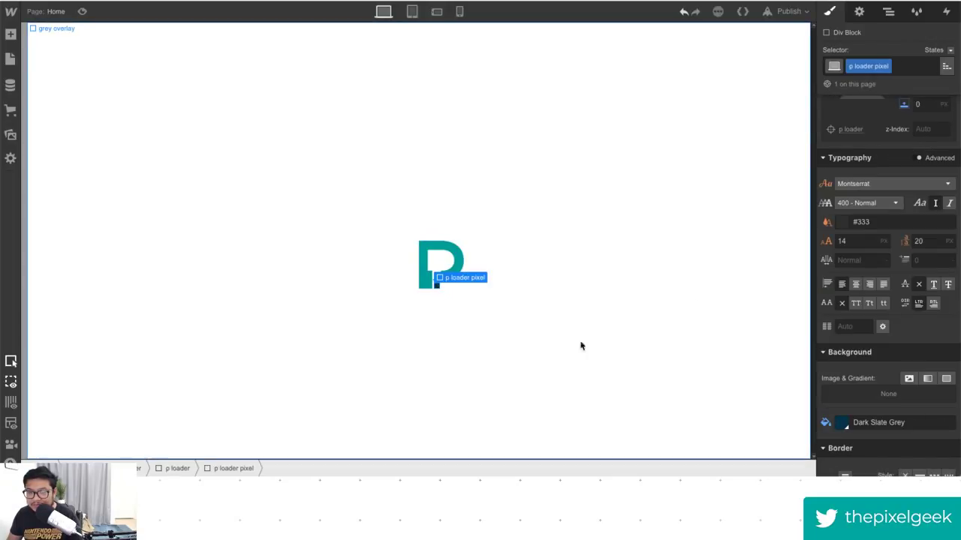
Rename the grey overlay class to "white overlay".
{"action": "left_click", "coordinate": [652, 302]}
{"action": "double_click", "coordinate": [856, 66]}
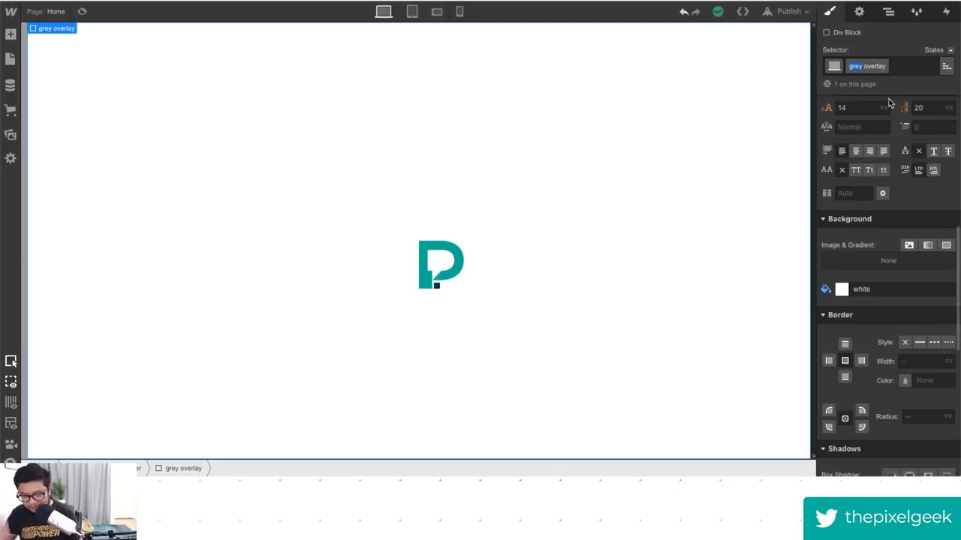
{"action": "type", "text": "white"}
{"action": "key", "text": "Return"}
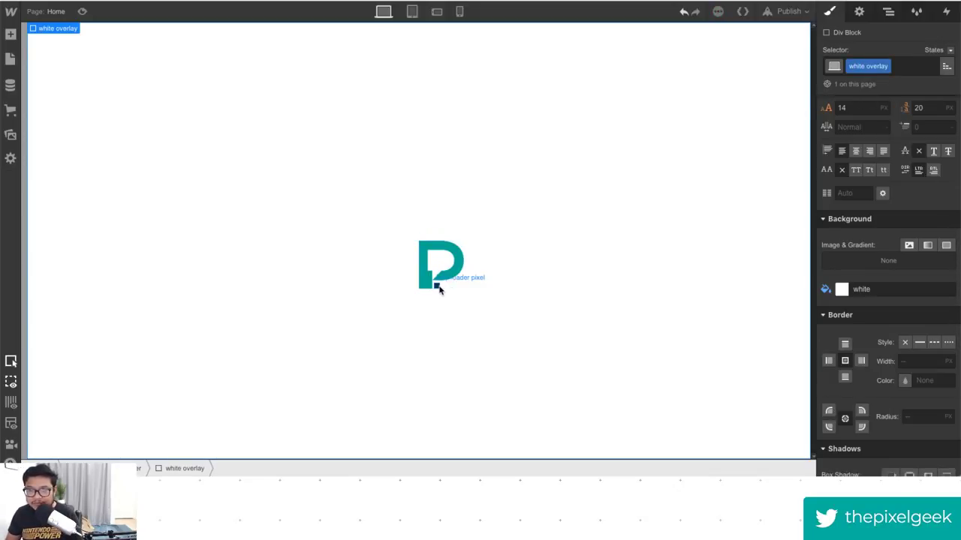
Give the P logo image the class "p loader logo".
{"action": "left_click", "coordinate": [439, 274]}
{"action": "left_click", "coordinate": [888, 63]}
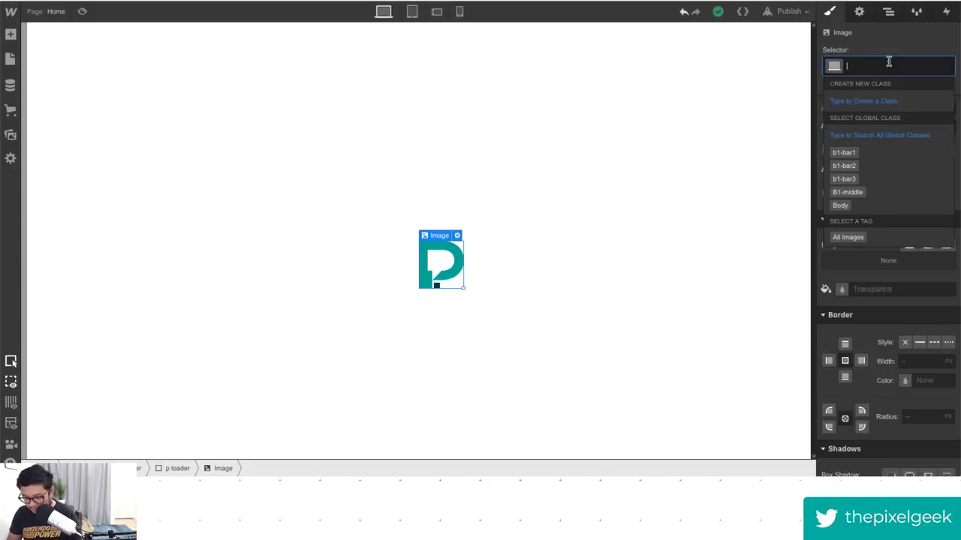
{"action": "type", "text": "p l"}
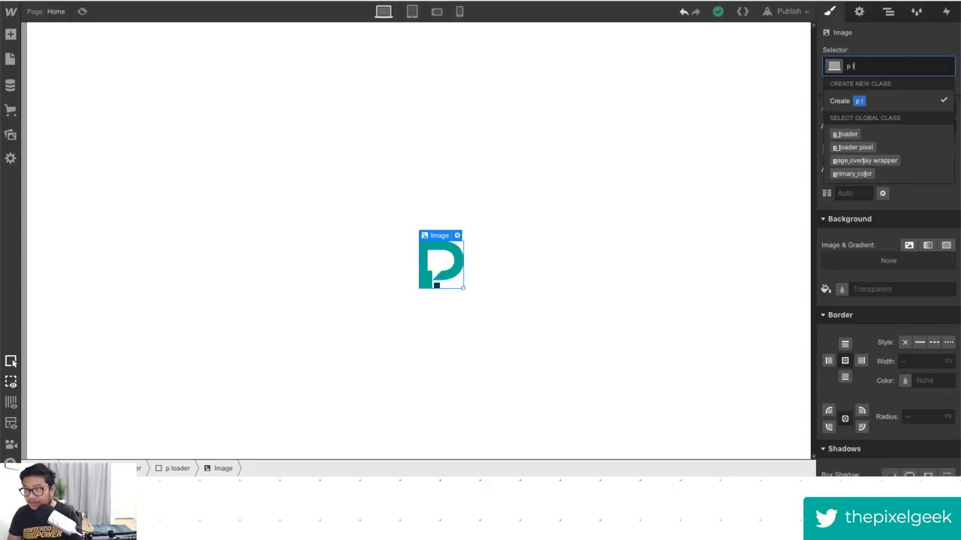
{"action": "type", "text": "oader logo"}
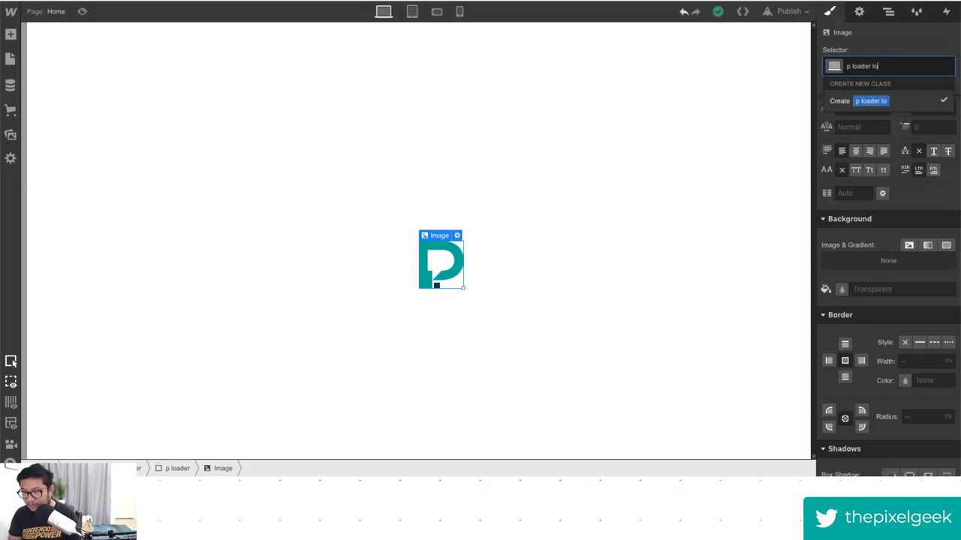
{"action": "key", "text": "Return"}
{"action": "scroll", "coordinate": [903, 272], "scroll_direction": "up", "scroll_amount": 5}
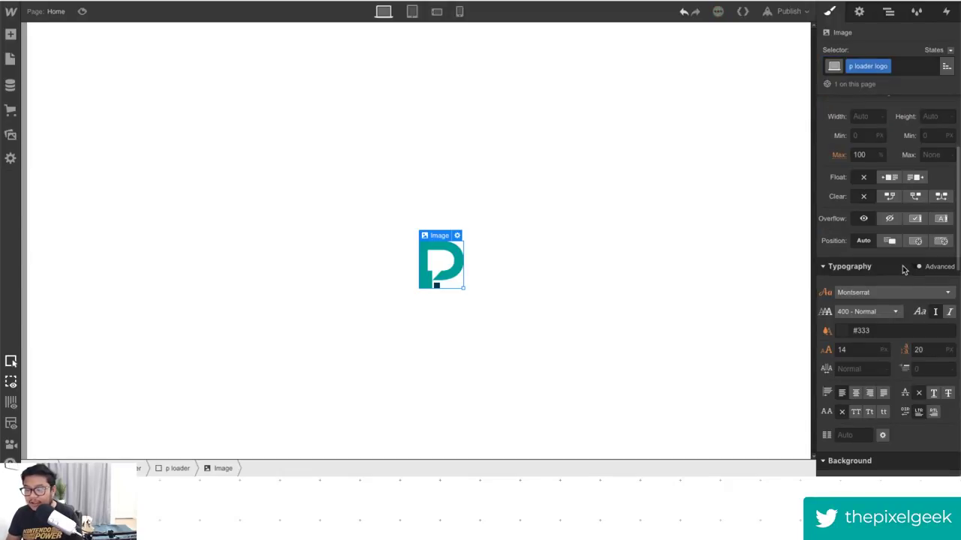
{"action": "scroll", "coordinate": [904, 269], "scroll_direction": "down", "scroll_amount": 15}
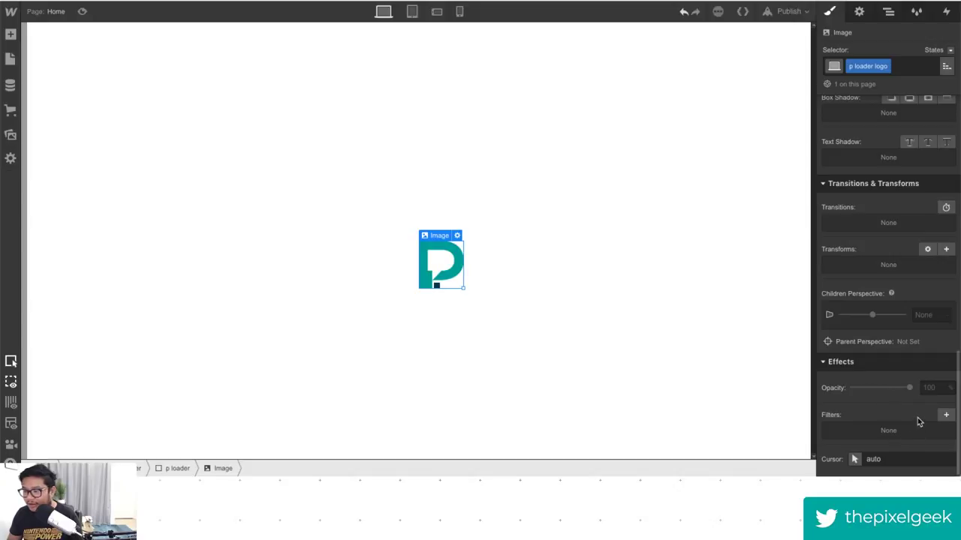
Set the p loader block's height to 80 px after trying 150 px.
{"action": "left_click", "coordinate": [444, 270]}
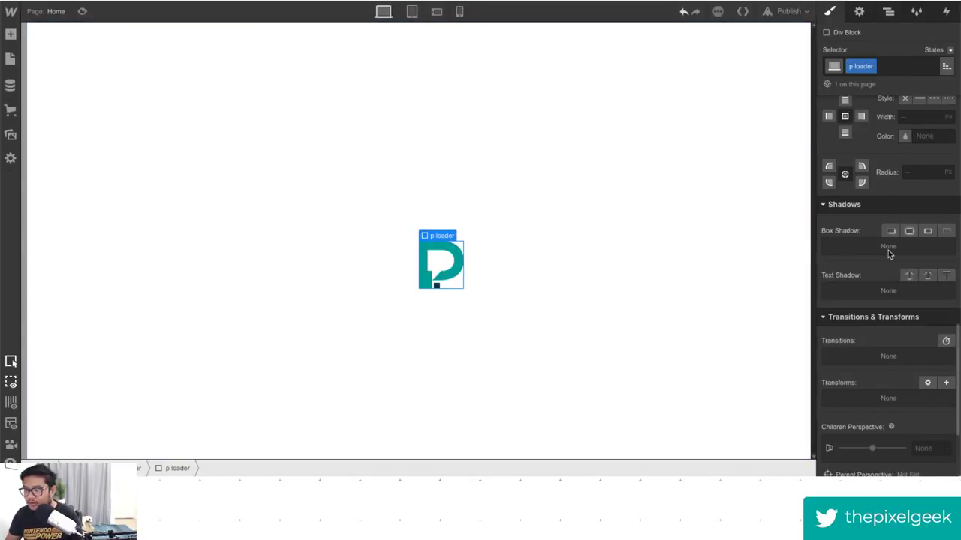
{"action": "scroll", "coordinate": [888, 250], "scroll_direction": "up", "scroll_amount": 5}
{"action": "scroll", "coordinate": [920, 182], "scroll_direction": "up", "scroll_amount": 3}
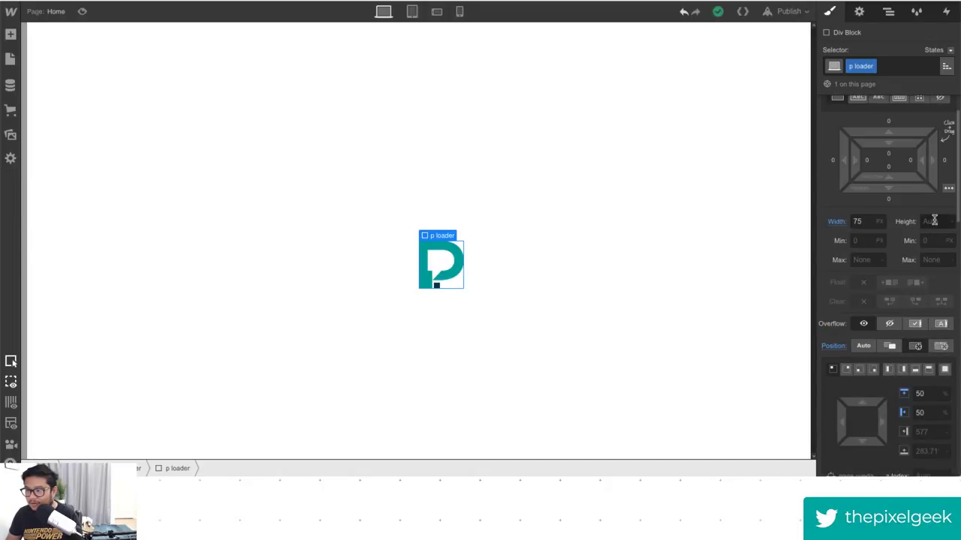
{"action": "left_click", "coordinate": [933, 221]}
{"action": "type", "text": "150"}
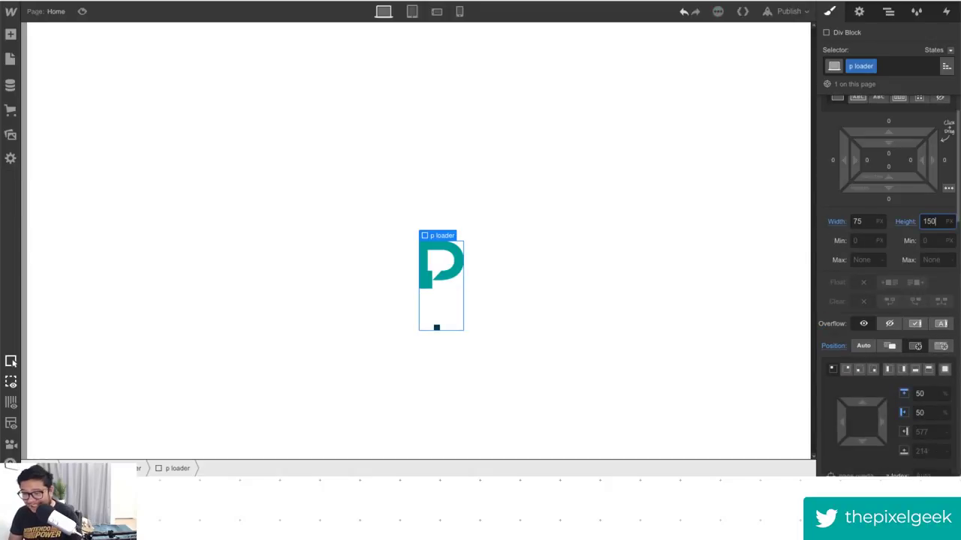
{"action": "key", "text": "shift+Down"}
{"action": "key", "text": "shift+Down"}
{"action": "key", "text": "shift+Down"}
{"action": "key", "text": "shift+Down"}
{"action": "key", "text": "shift+Down"}
{"action": "key", "text": "shift+Down"}
{"action": "key", "text": "shift+Down"}
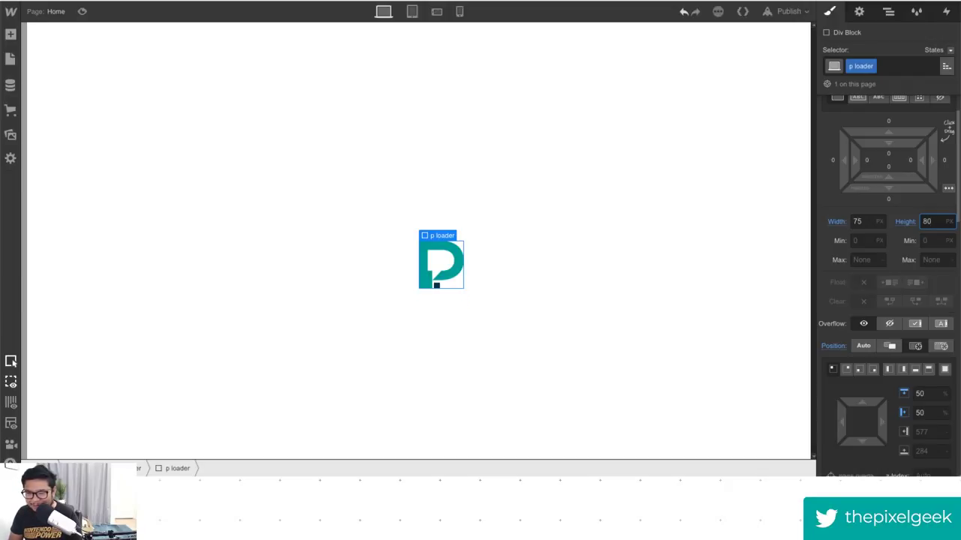
{"action": "key", "text": "Down"}
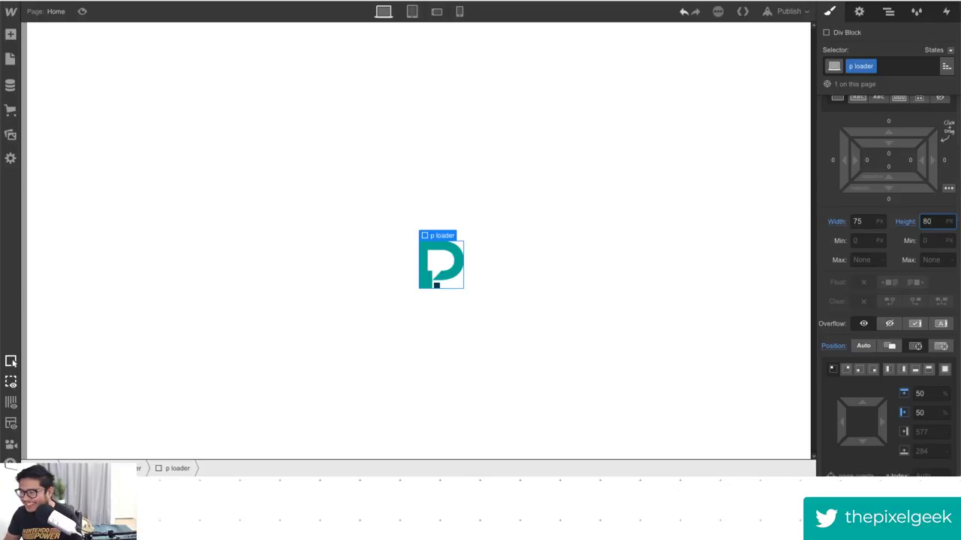
{"action": "key", "text": "Return"}
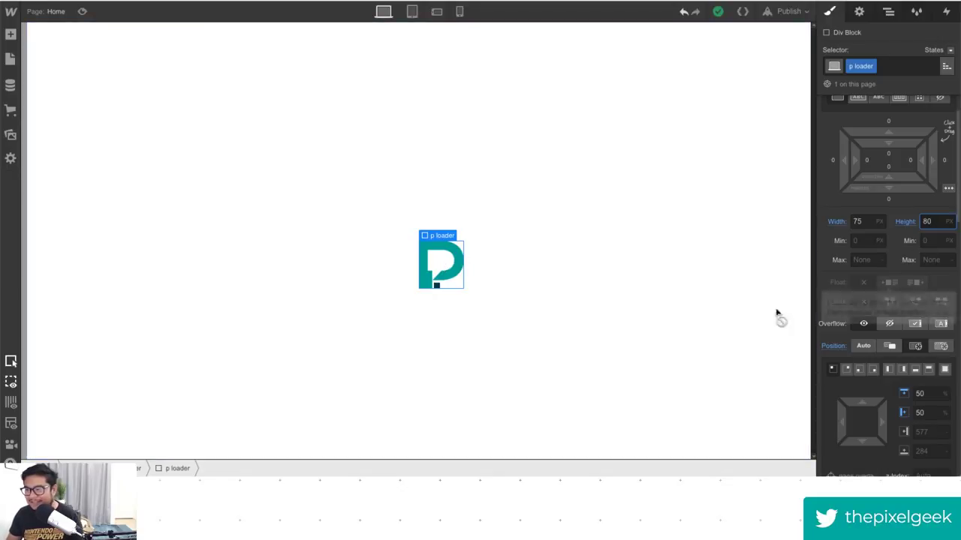
Set the p loader block's overflow to hidden.
{"action": "left_click", "coordinate": [407, 317]}
{"action": "left_click", "coordinate": [437, 290]}
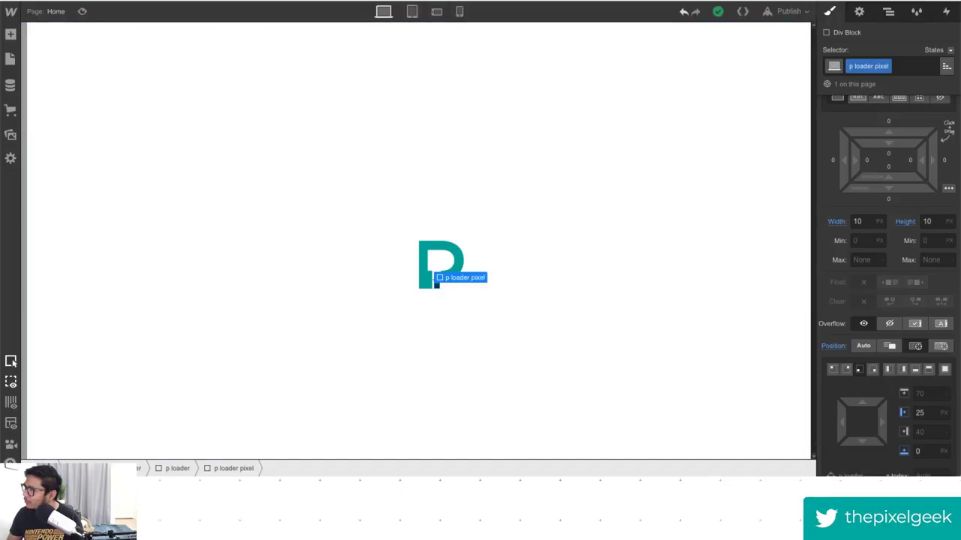
{"action": "left_click", "coordinate": [417, 302]}
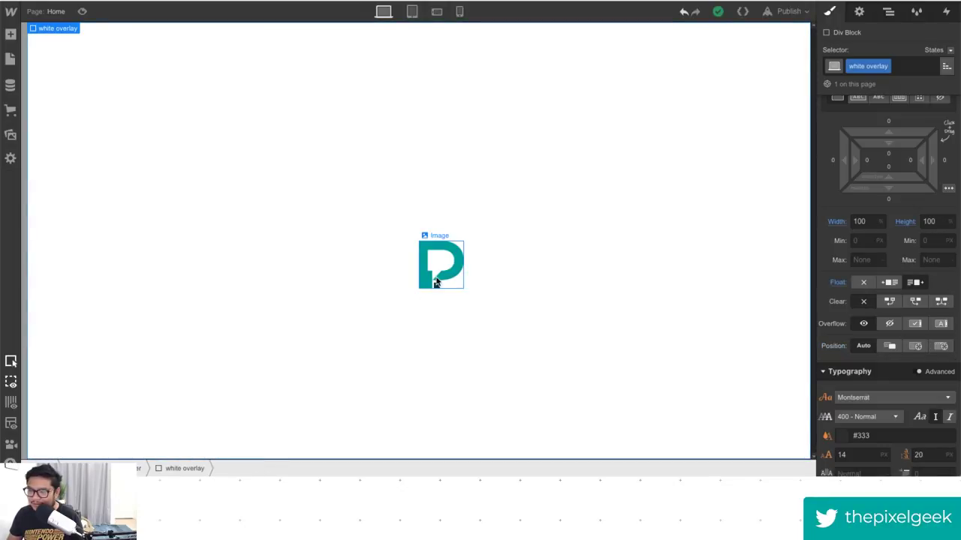
{"action": "left_click", "coordinate": [430, 280]}
{"action": "left_click", "coordinate": [430, 281]}
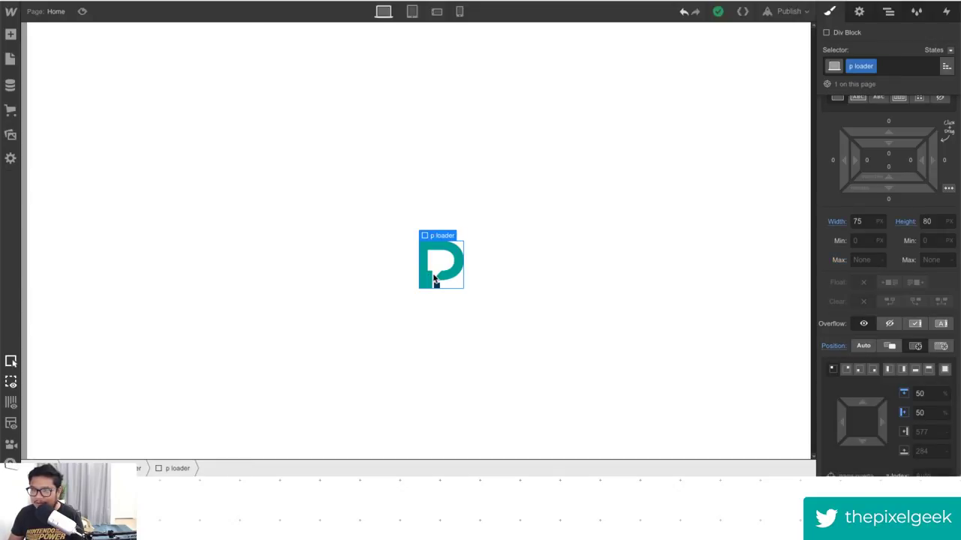
{"action": "left_click", "coordinate": [890, 324]}
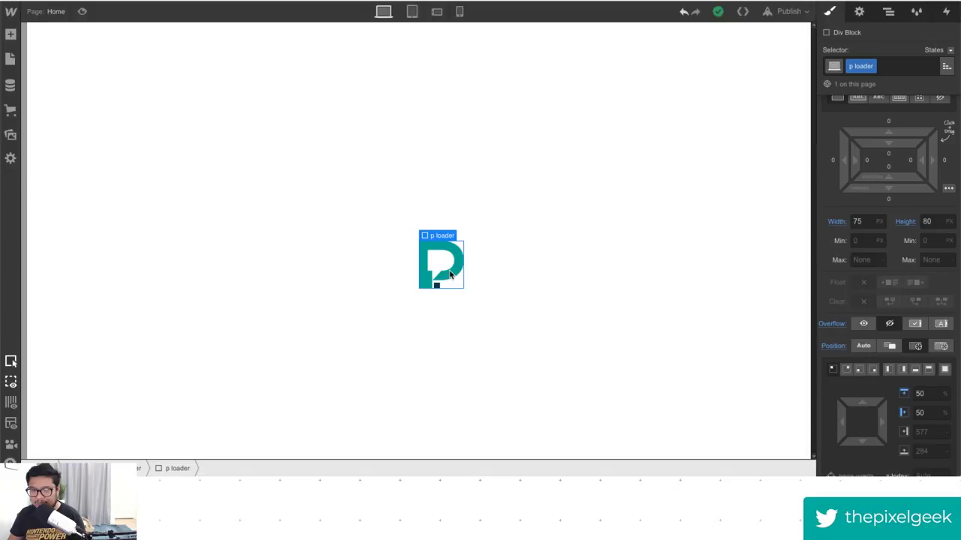
{"action": "left_click", "coordinate": [450, 275]}
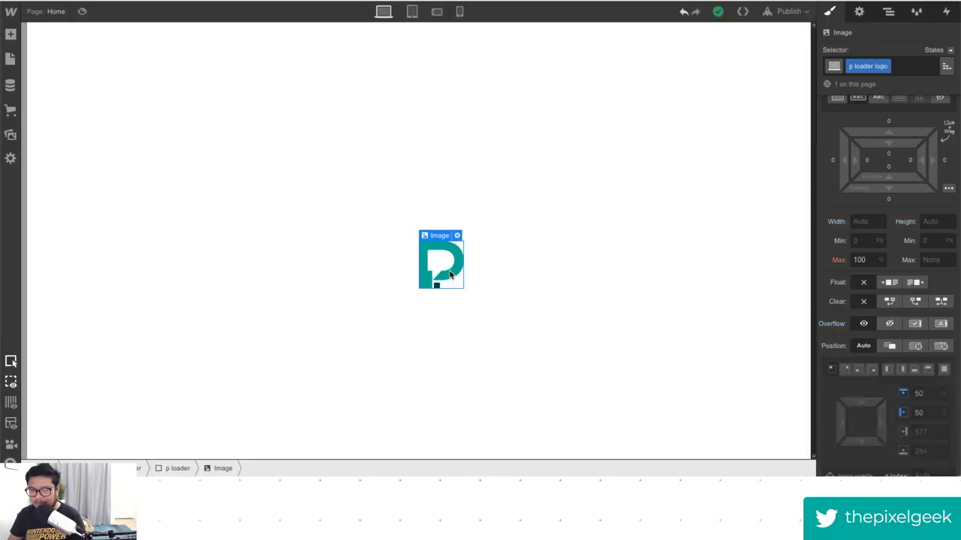
{"action": "scroll", "coordinate": [896, 358], "scroll_direction": "down", "scroll_amount": 3}
{"action": "scroll", "coordinate": [895, 358], "scroll_direction": "down", "scroll_amount": 10}
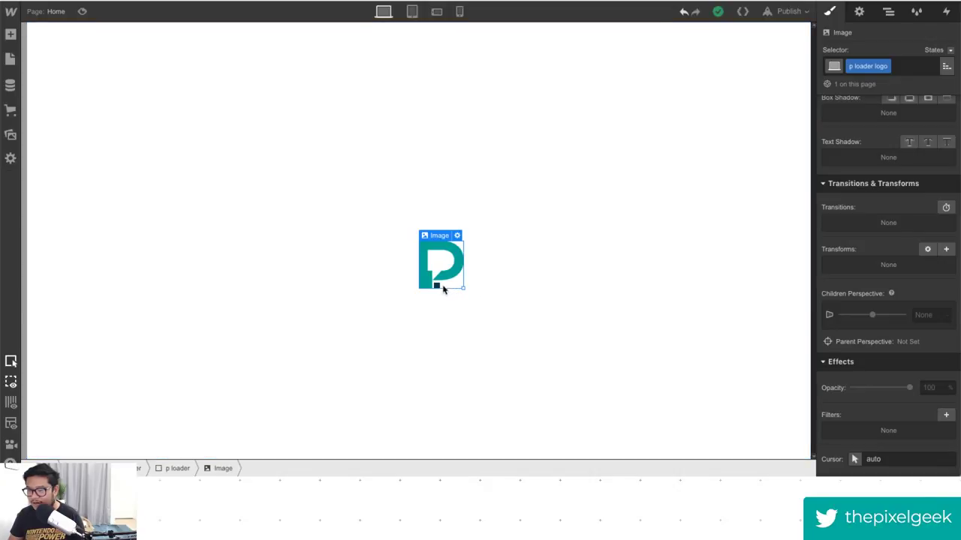
Add a div block inside the p loader and place it above the P logo image in the element order.
{"action": "left_click", "coordinate": [888, 11]}
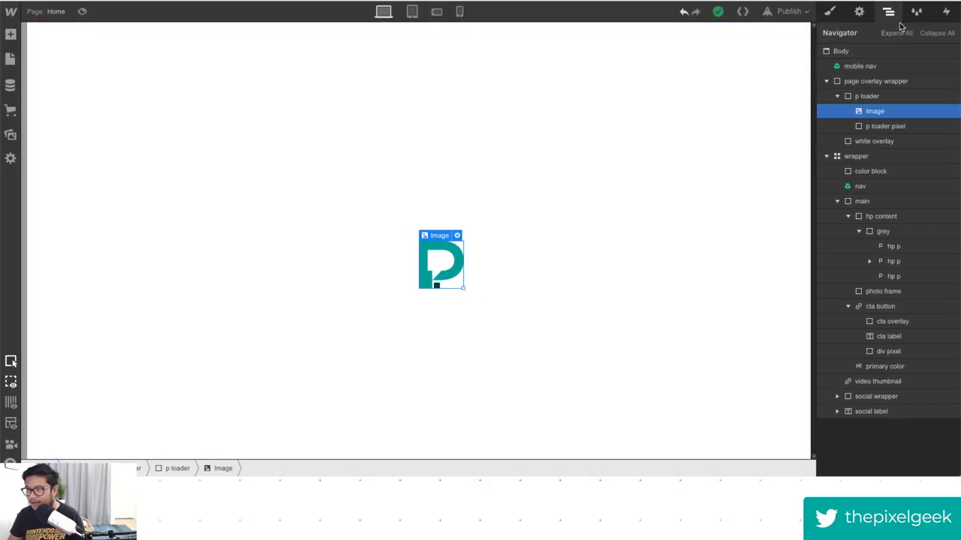
{"action": "left_click", "coordinate": [888, 125]}
{"action": "key", "text": "a"}
{"action": "left_click_drag", "start_coordinate": [846, 189], "coordinate": [895, 137]}
{"action": "left_click_drag", "start_coordinate": [888, 148], "coordinate": [897, 111]}
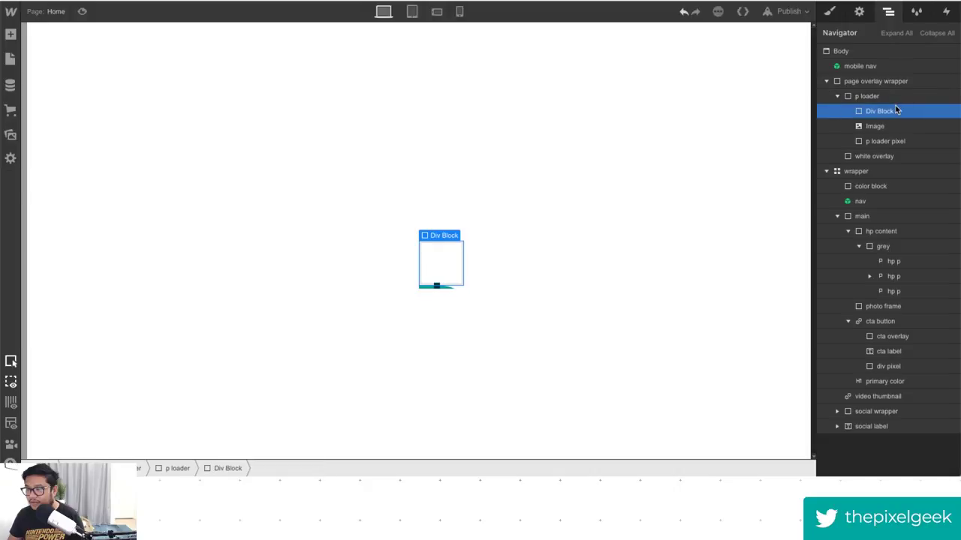
Give the new div block the class "p loader overlay".
{"action": "left_click", "coordinate": [829, 11]}
{"action": "left_click", "coordinate": [876, 66]}
{"action": "type", "text": "p loader overlay"}
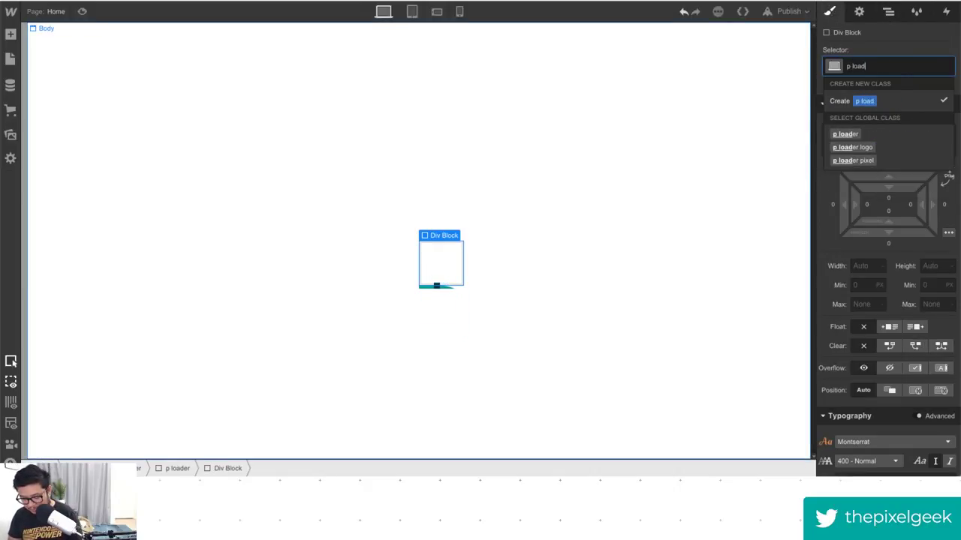
{"action": "key", "text": "Return"}
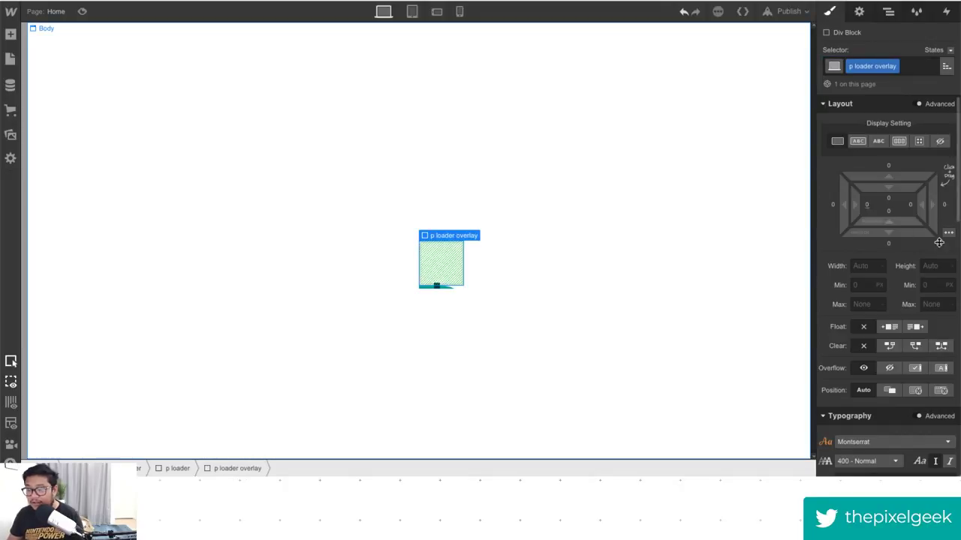
Position the p loader overlay absolutely so it covers the whole p loader, and set its background colour to white.
{"action": "left_click", "coordinate": [915, 391]}
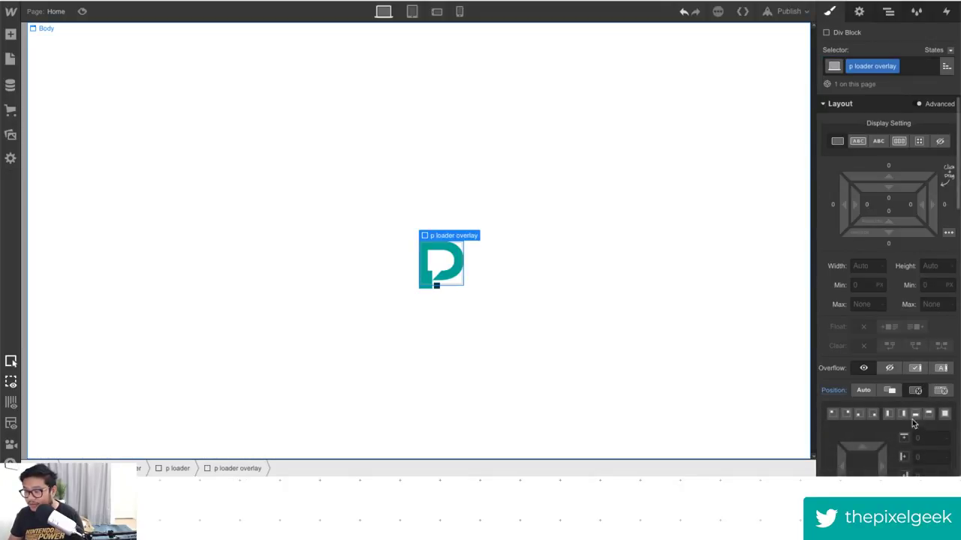
{"action": "scroll", "coordinate": [915, 368], "scroll_direction": "down", "scroll_amount": 3}
{"action": "scroll", "coordinate": [916, 365], "scroll_direction": "down", "scroll_amount": 6}
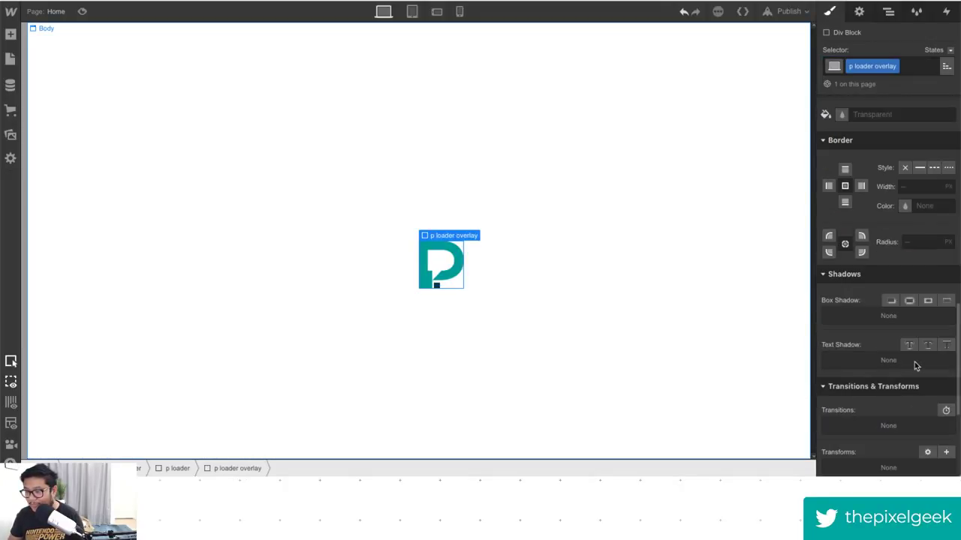
{"action": "scroll", "coordinate": [910, 357], "scroll_direction": "up", "scroll_amount": 3}
{"action": "left_click", "coordinate": [870, 322]}
{"action": "type", "text": "white"}
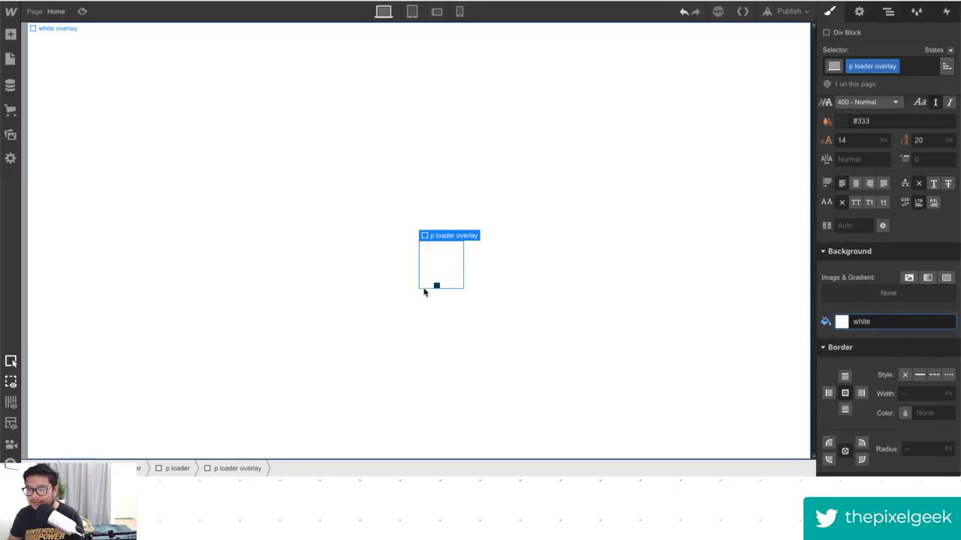
{"action": "scroll", "coordinate": [901, 355], "scroll_direction": "down", "scroll_amount": 1}
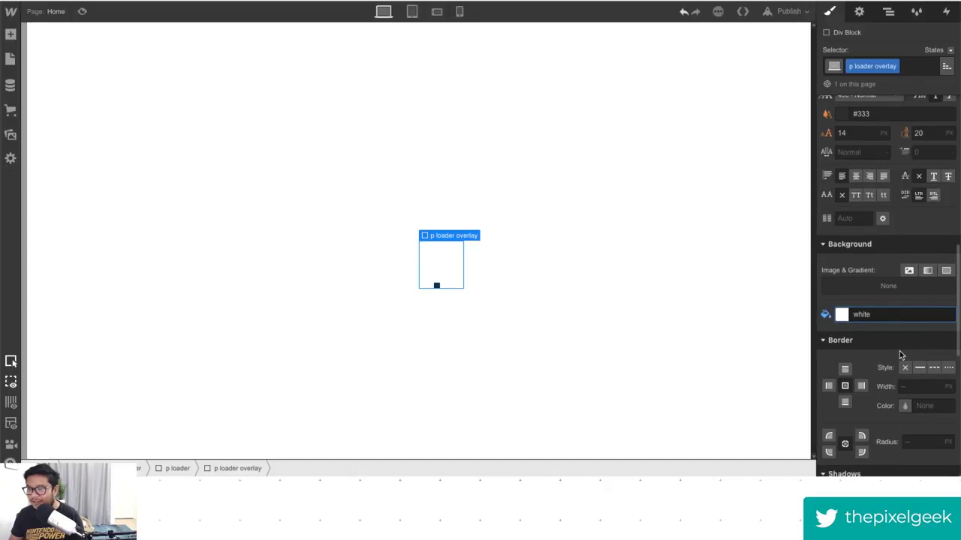
Try moving the p loader overlay up about 97 px with a Move transform, and remove the transform.
{"action": "scroll", "coordinate": [899, 350], "scroll_direction": "down", "scroll_amount": 5}
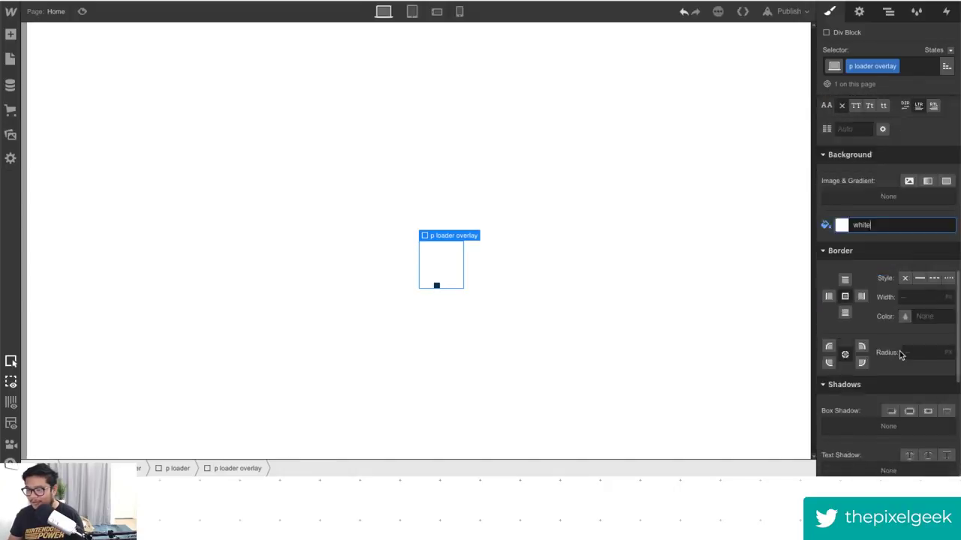
{"action": "left_click", "coordinate": [437, 286]}
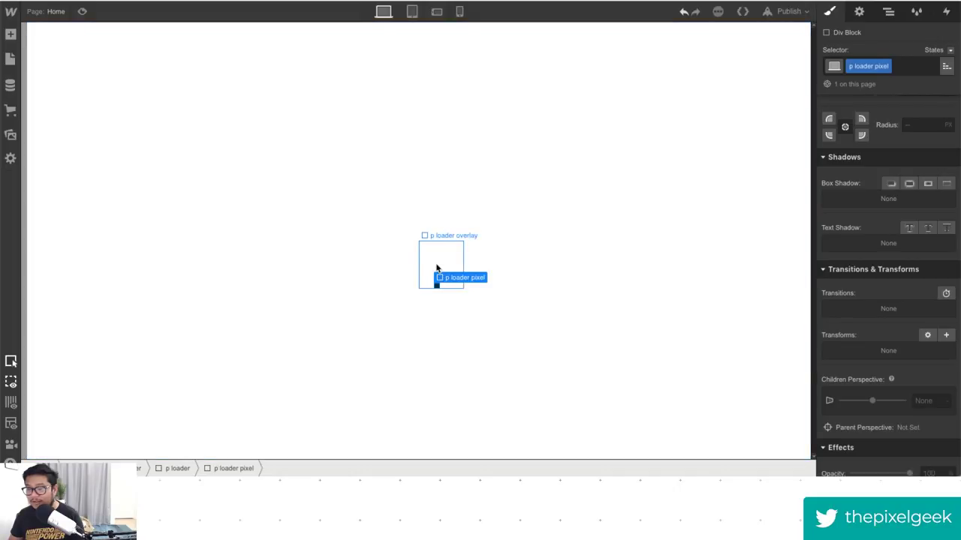
{"action": "left_click", "coordinate": [566, 260]}
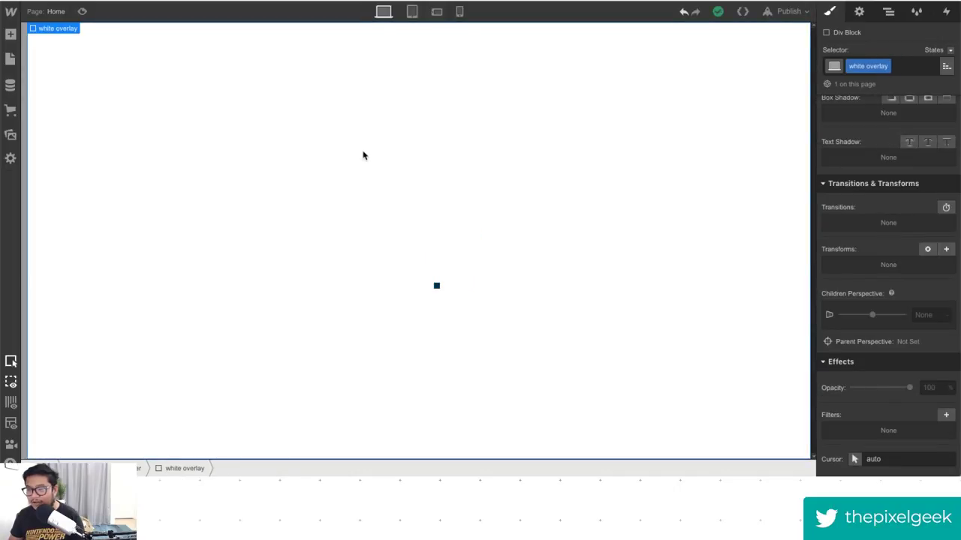
{"action": "left_click", "coordinate": [444, 268]}
{"action": "scroll", "coordinate": [923, 338], "scroll_direction": "up", "scroll_amount": 2}
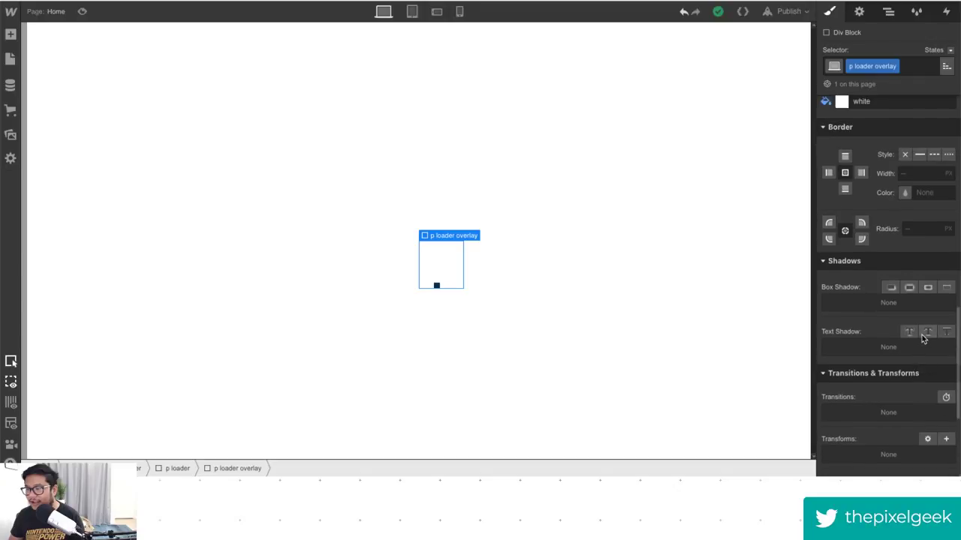
{"action": "scroll", "coordinate": [910, 334], "scroll_direction": "down", "scroll_amount": 4}
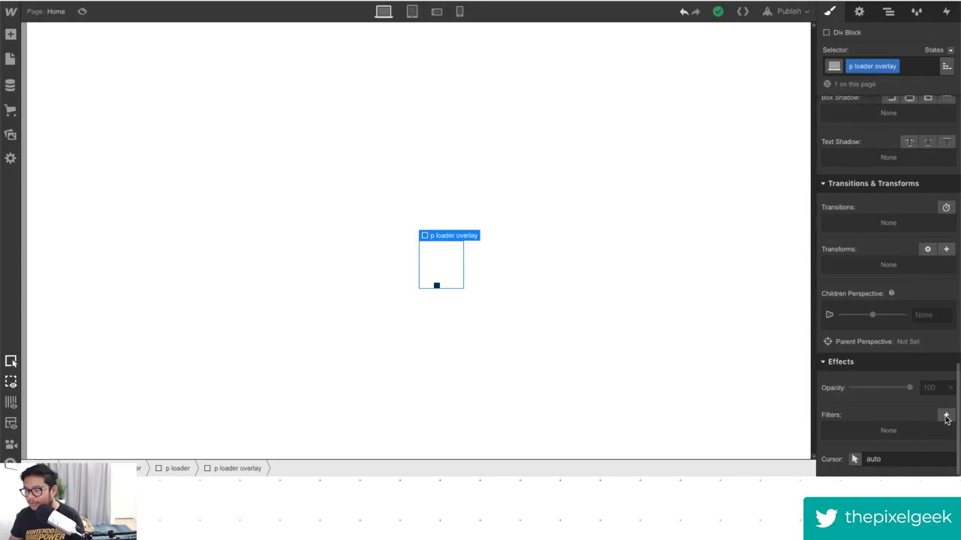
{"action": "left_click", "coordinate": [945, 249]}
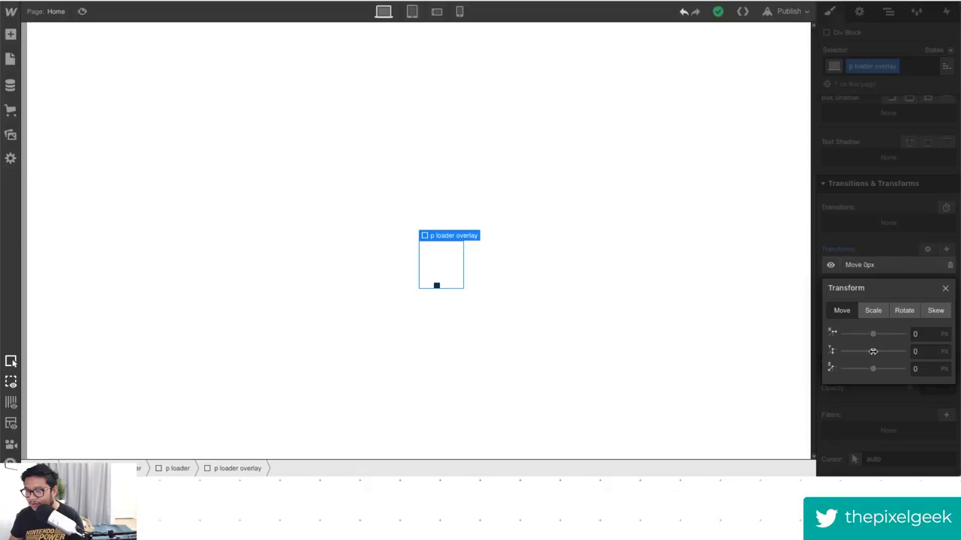
{"action": "left_click_drag", "start_coordinate": [873, 351], "coordinate": [862, 350]}
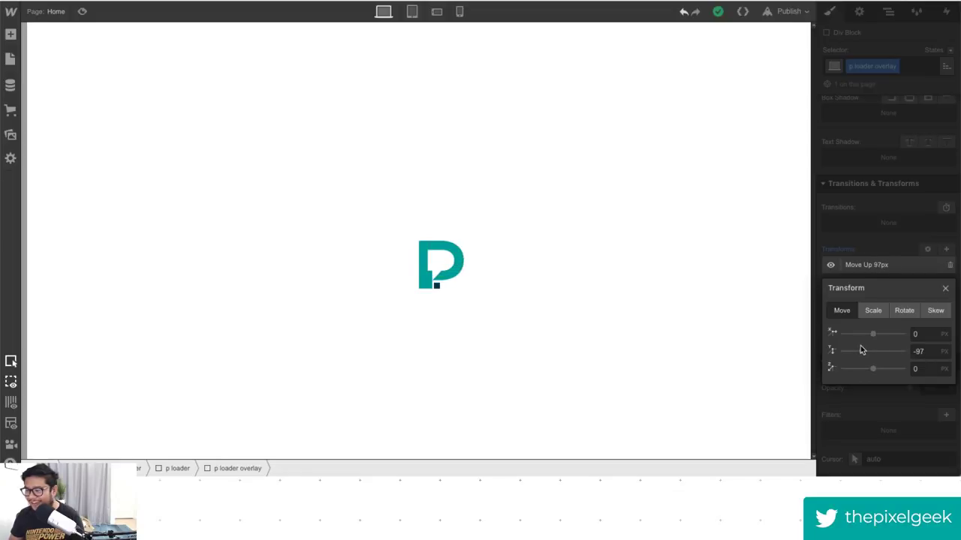
{"action": "left_click", "coordinate": [944, 288]}
{"action": "left_click", "coordinate": [843, 250], "text": "alt"}
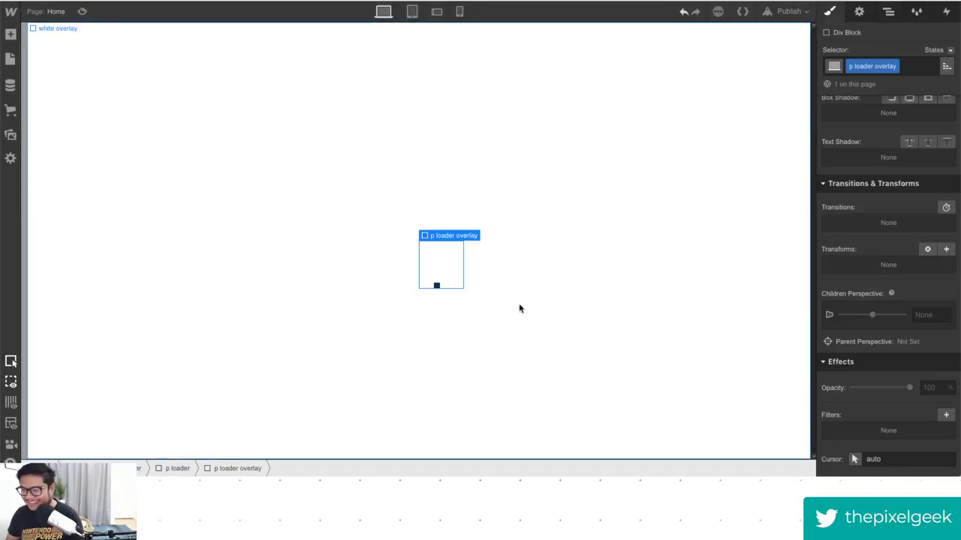
Select the p loader pixel and open the page-load animation "hp page load" for editing.
{"action": "left_click", "coordinate": [437, 287]}
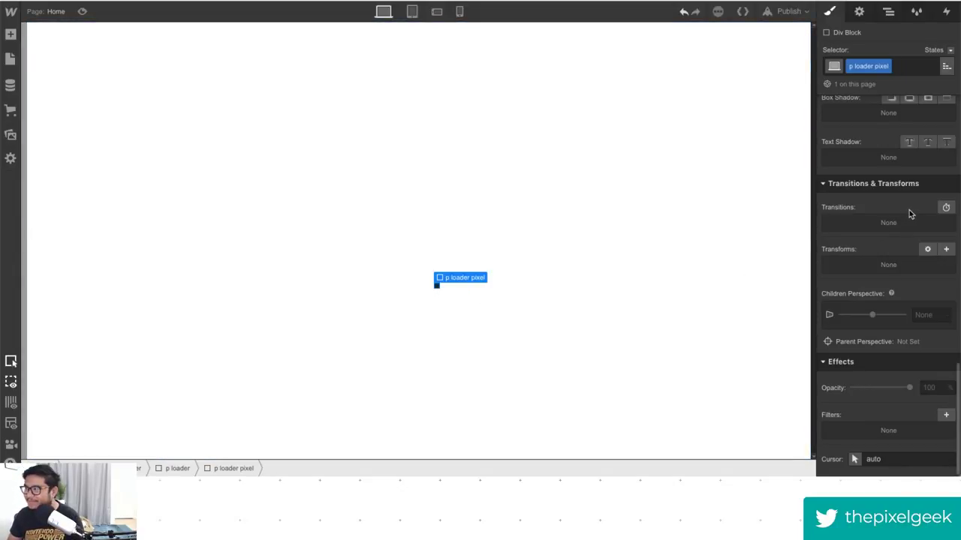
{"action": "scroll", "coordinate": [901, 214], "scroll_direction": "up", "scroll_amount": 10}
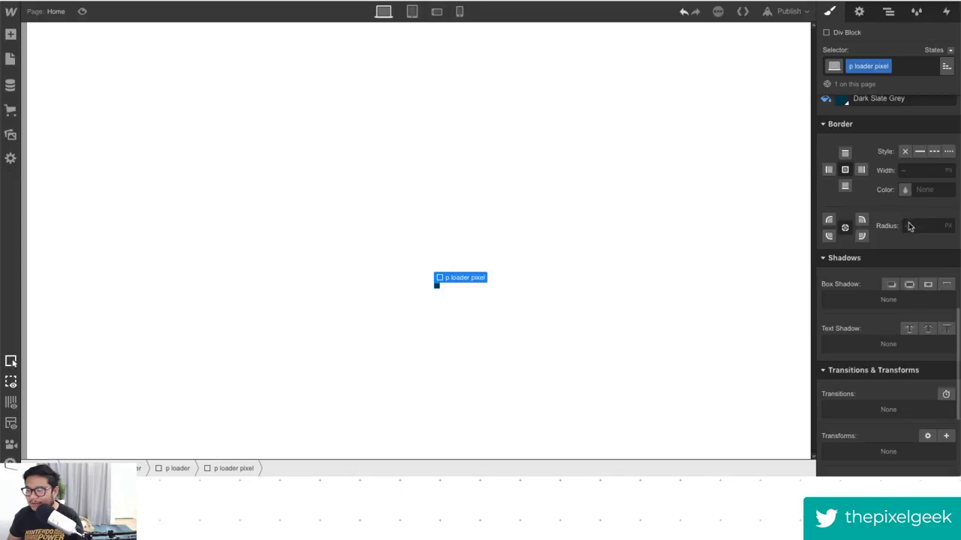
{"action": "left_click", "coordinate": [946, 11]}
{"action": "left_click", "coordinate": [863, 220]}
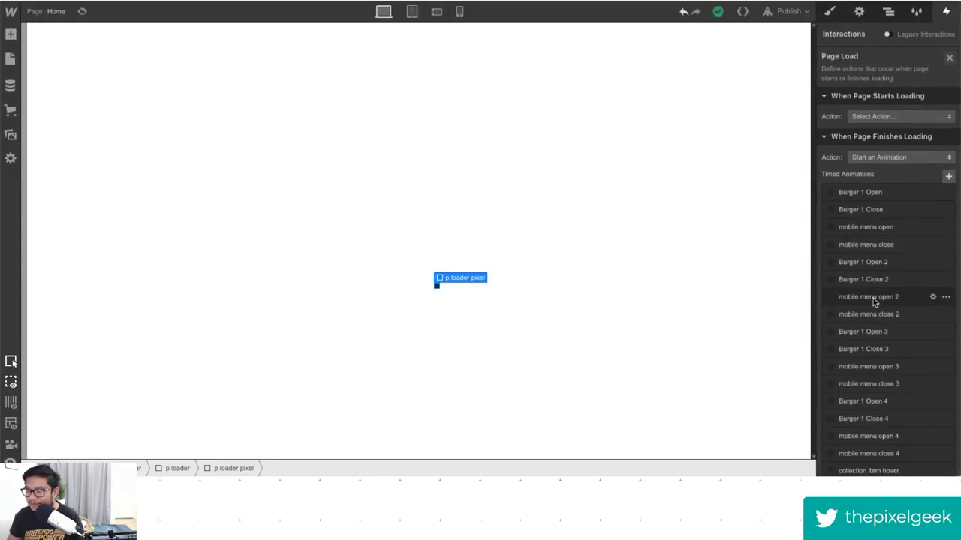
{"action": "scroll", "coordinate": [873, 298], "scroll_direction": "down", "scroll_amount": 5}
{"action": "left_click", "coordinate": [868, 371]}
{"action": "scroll", "coordinate": [869, 368], "scroll_direction": "down", "scroll_amount": 1}
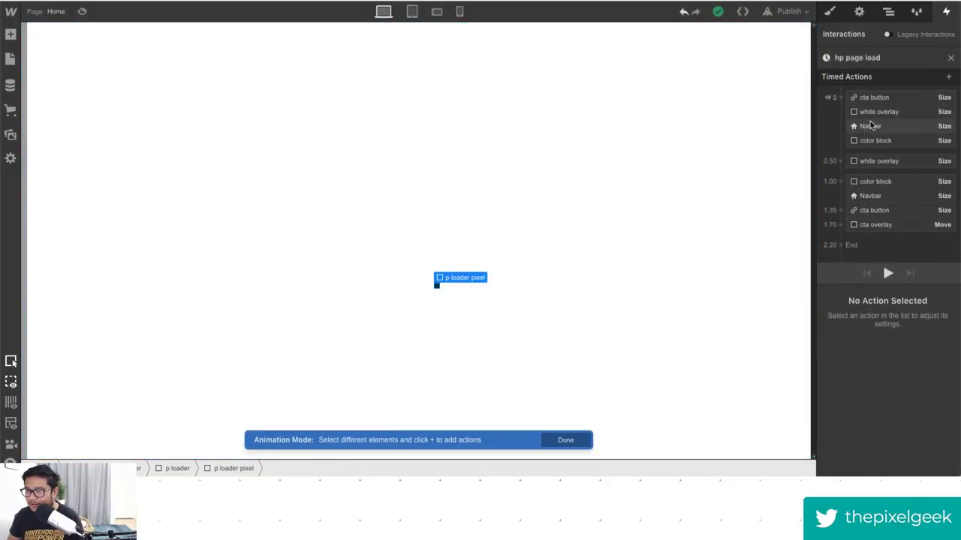
Add a 100% opacity action for the p loader pixel at 0.00 s, before the white overlay's timed action, with a 0.2 s duration.
{"action": "left_click_drag", "start_coordinate": [869, 126], "coordinate": [842, 153]}
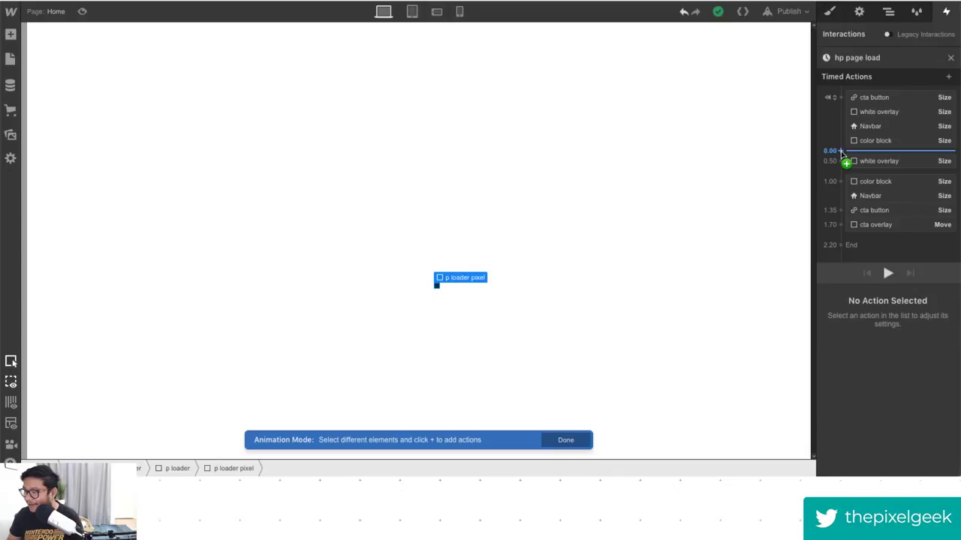
{"action": "left_click", "coordinate": [841, 153]}
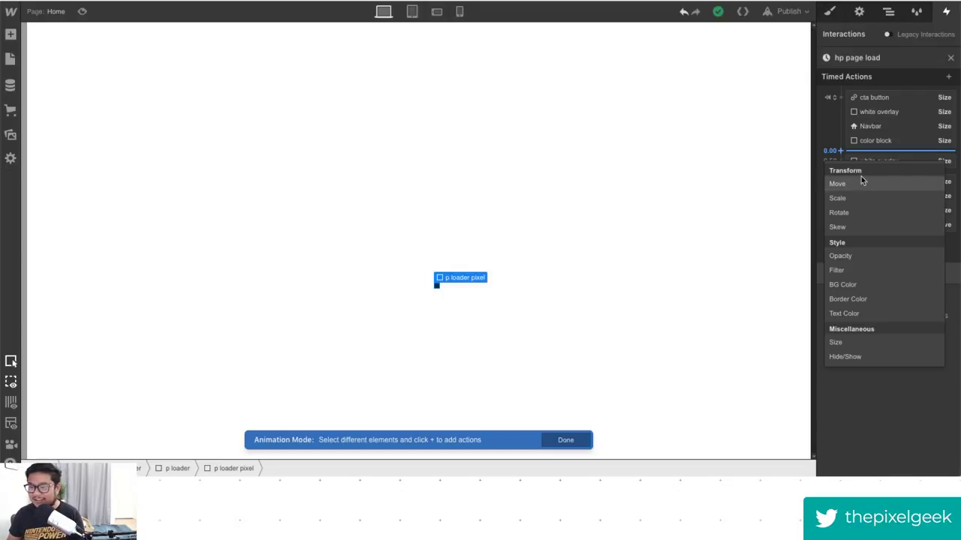
{"action": "left_click", "coordinate": [862, 259]}
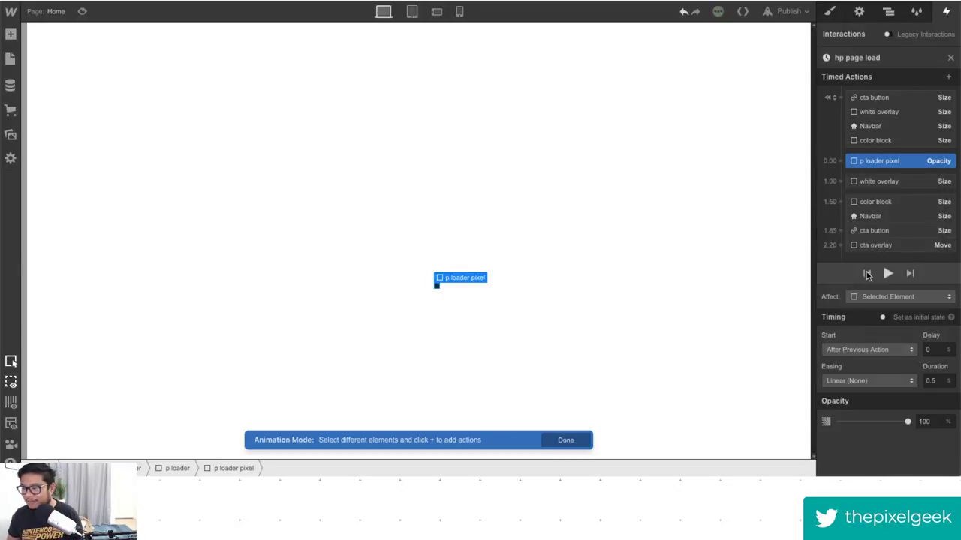
{"action": "left_click", "coordinate": [937, 380]}
{"action": "type", "text": "0.5"}
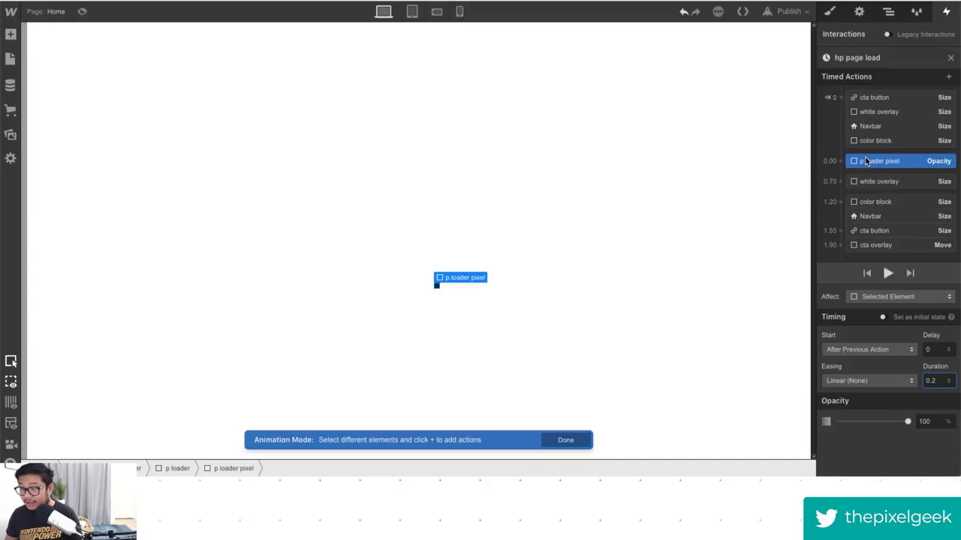
Add an opacity action for the p loader pixel to the animation's initial states and set it to 0%.
{"action": "left_click_drag", "start_coordinate": [866, 162], "coordinate": [841, 98]}
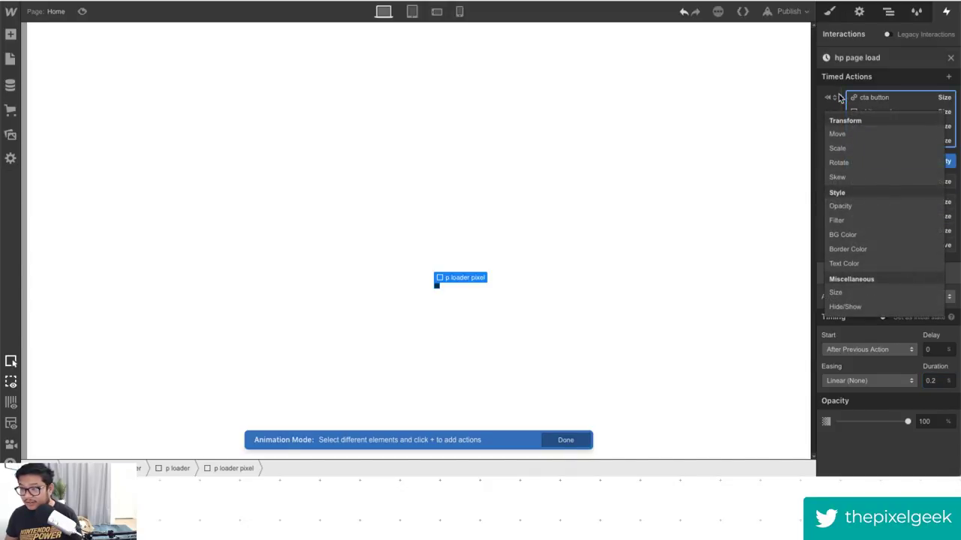
{"action": "left_click", "coordinate": [842, 206]}
{"action": "left_click", "coordinate": [929, 356]}
{"action": "type", "text": "0"}
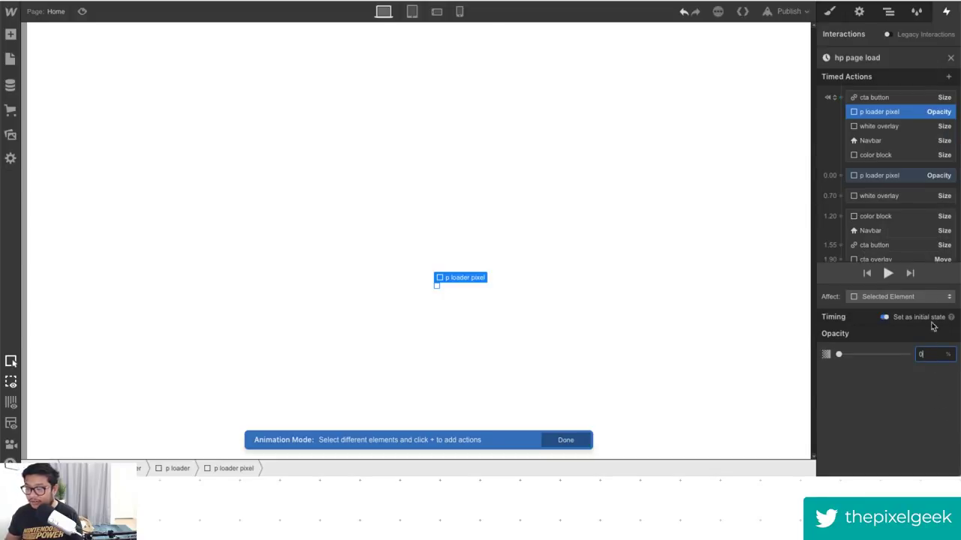
Add an opacity action for the p loader pixel at 0.20 s, with 0% opacity and a 0.2 s duration.
{"action": "left_click", "coordinate": [869, 175]}
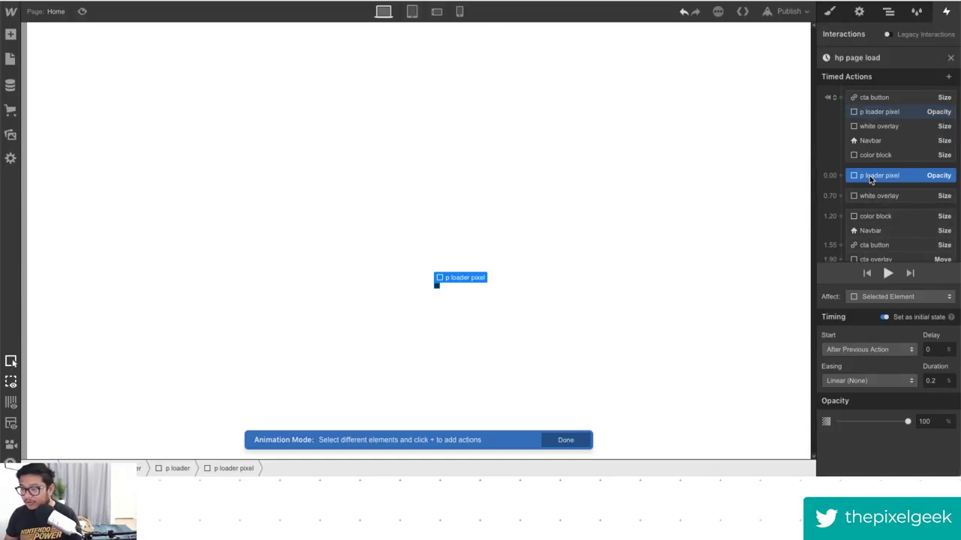
{"action": "left_click", "coordinate": [840, 185]}
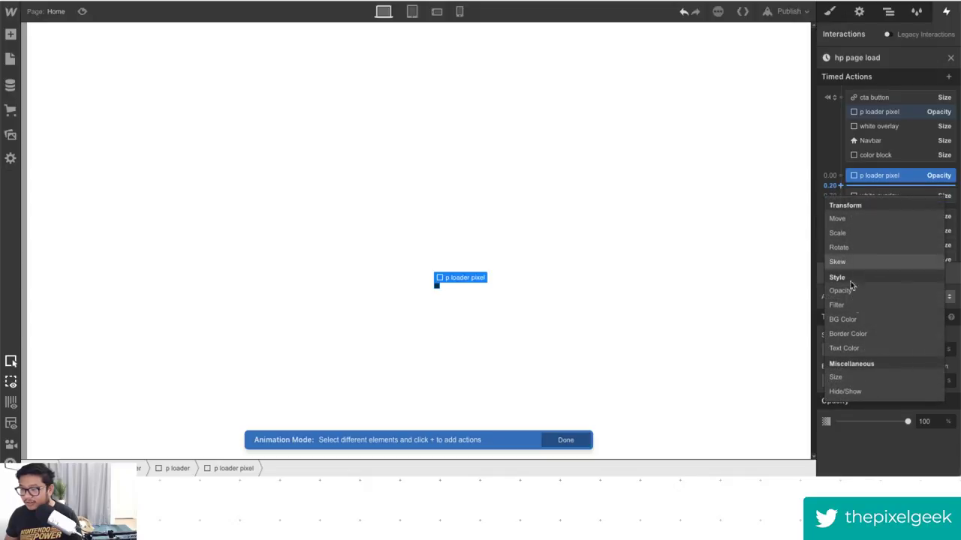
{"action": "left_click", "coordinate": [842, 290]}
{"action": "left_click", "coordinate": [931, 421]}
{"action": "type", "text": "0"}
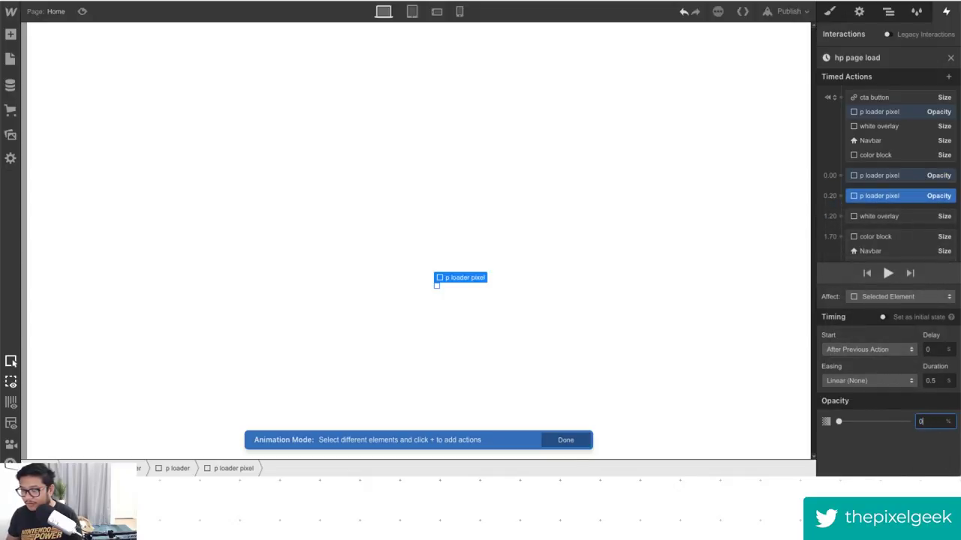
{"action": "left_click", "coordinate": [930, 381]}
{"action": "type", "text": "0.2"}
{"action": "key", "text": "Return"}
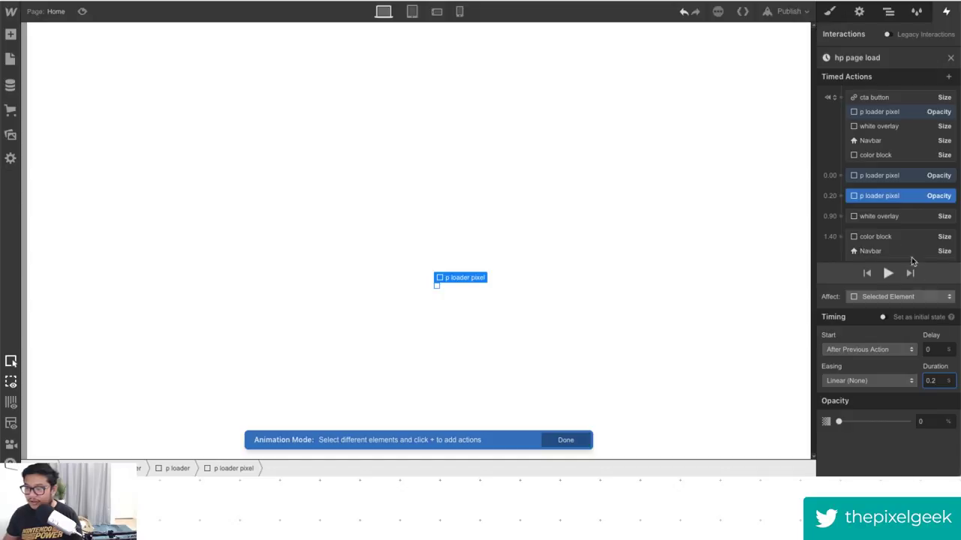
Add a 100% opacity action for the p loader pixel at 0.40 s with a duration of 0.2 s.
{"action": "left_click", "coordinate": [848, 216]}
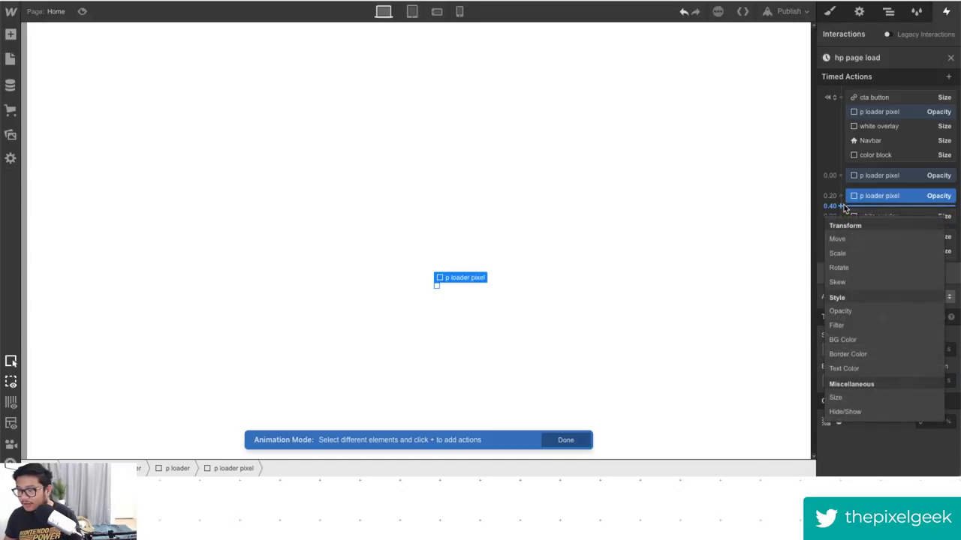
{"action": "left_click", "coordinate": [853, 310]}
{"action": "left_click", "coordinate": [943, 380]}
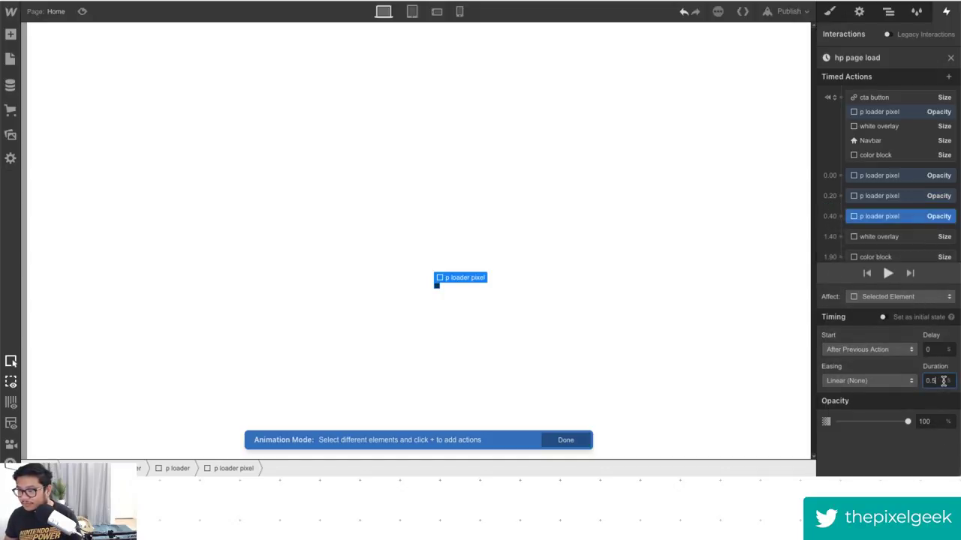
{"action": "type", "text": "0.2"}
Check the opacity and timing settings of the p loader pixel's three timed actions.
{"action": "left_click", "coordinate": [894, 176]}
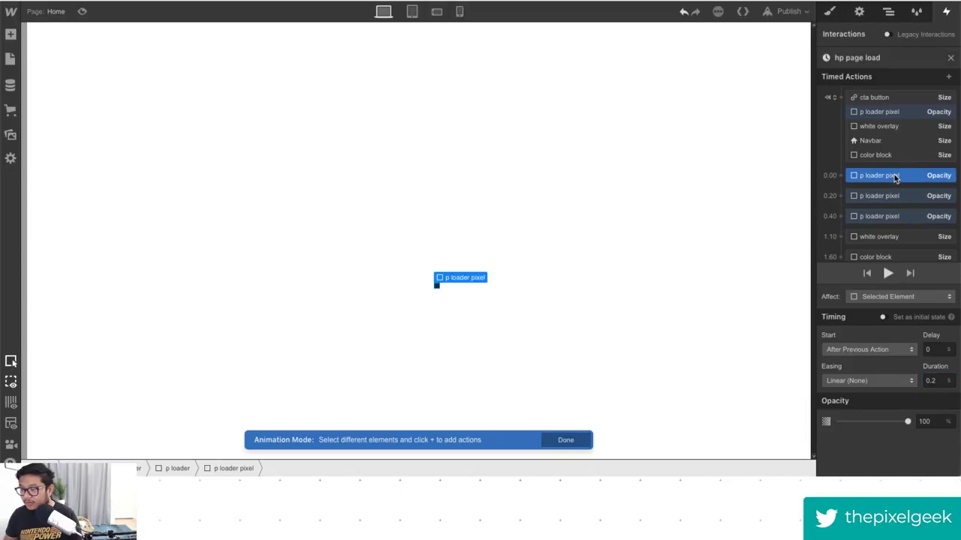
{"action": "left_click", "coordinate": [891, 194]}
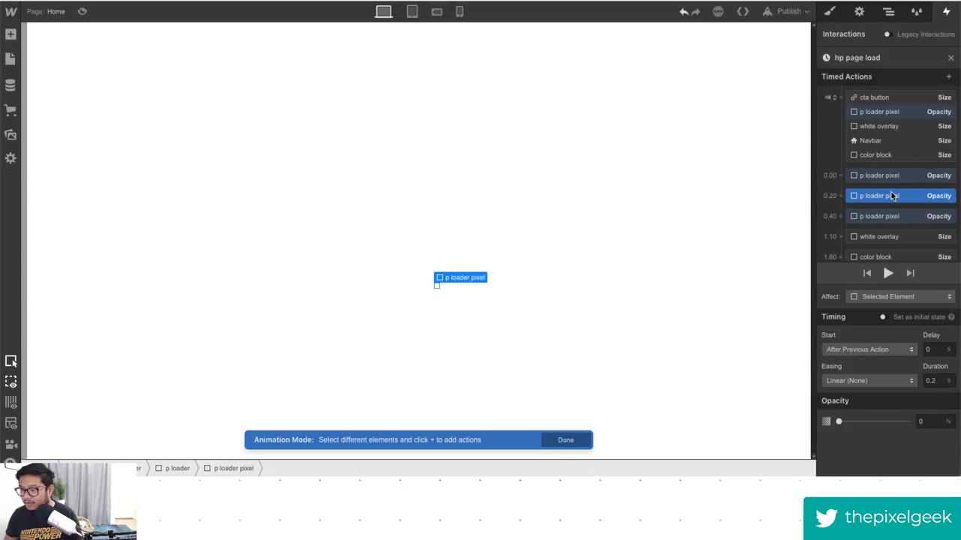
{"action": "left_click", "coordinate": [890, 216]}
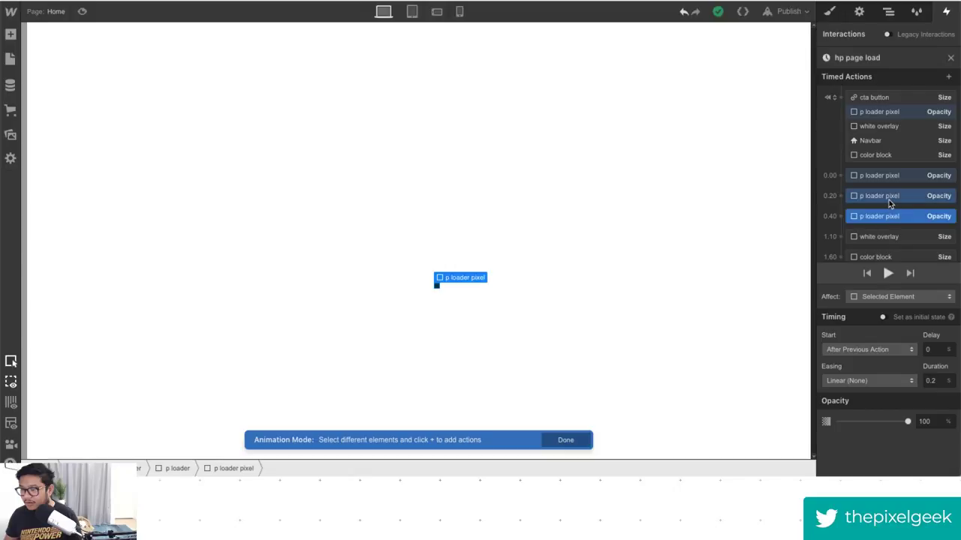
{"action": "left_click", "coordinate": [889, 200]}
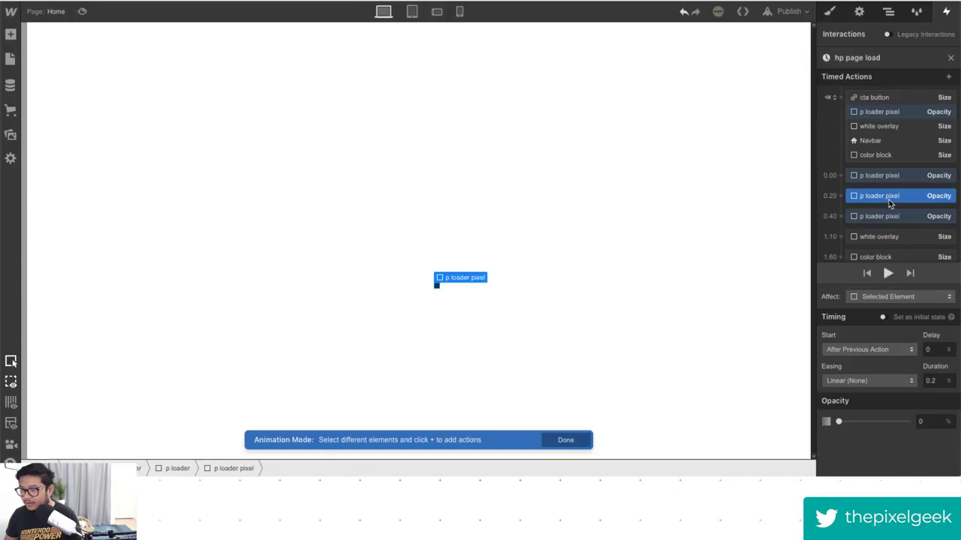
{"action": "key", "text": "ctrl+z"}
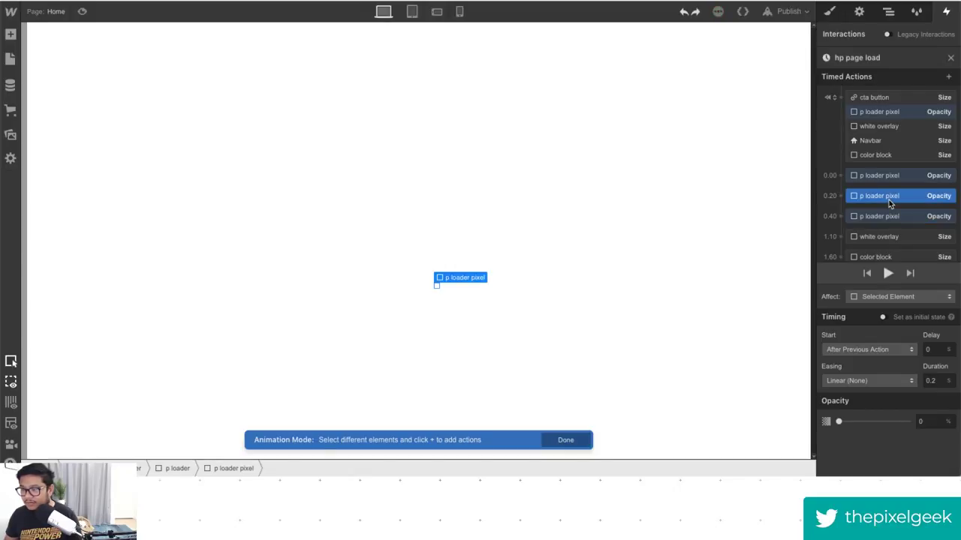
{"action": "left_click", "coordinate": [888, 11]}
{"action": "left_click", "coordinate": [946, 11]}
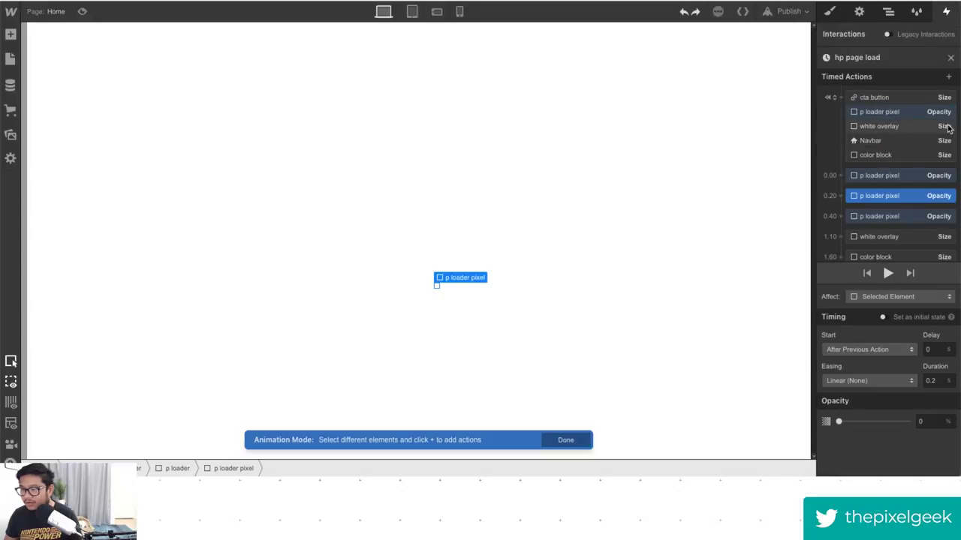
{"action": "left_click_drag", "start_coordinate": [874, 201], "coordinate": [842, 231]}
{"action": "left_click", "coordinate": [846, 240]}
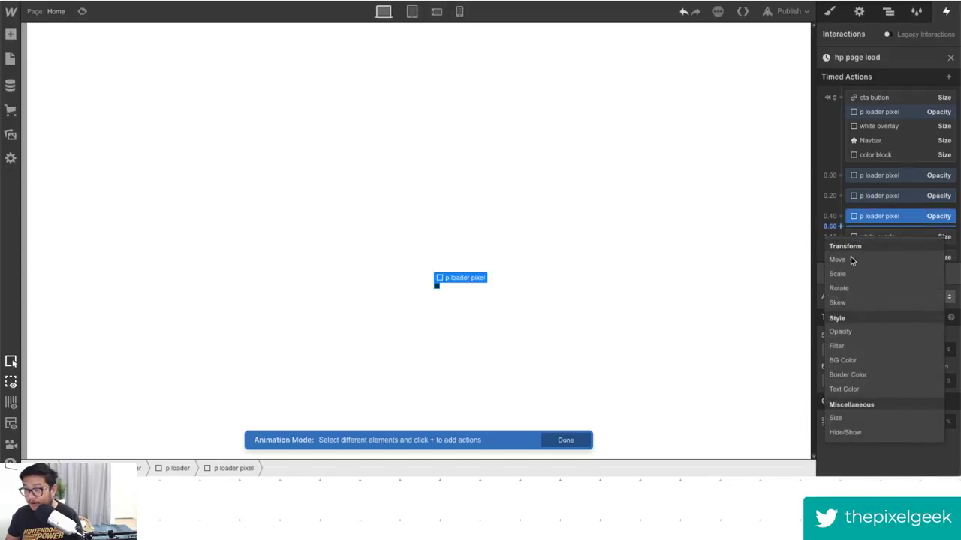
{"action": "left_click", "coordinate": [894, 177]}
{"action": "left_click", "coordinate": [896, 197]}
{"action": "left_click", "coordinate": [877, 217]}
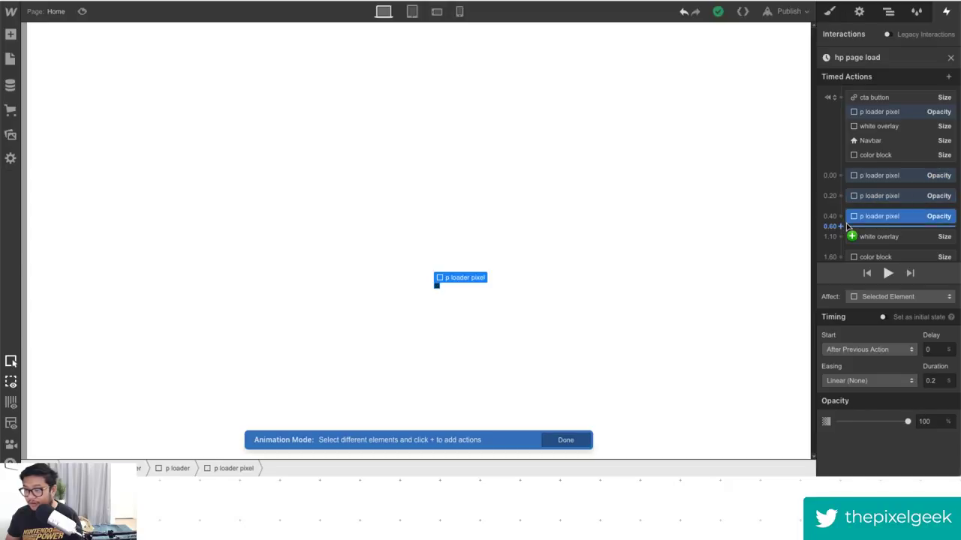
Add an opacity action for the p loader pixel at 0.60 s, with 0% opacity and a 0.2 s duration.
{"action": "left_click", "coordinate": [840, 226]}
{"action": "left_click", "coordinate": [852, 333]}
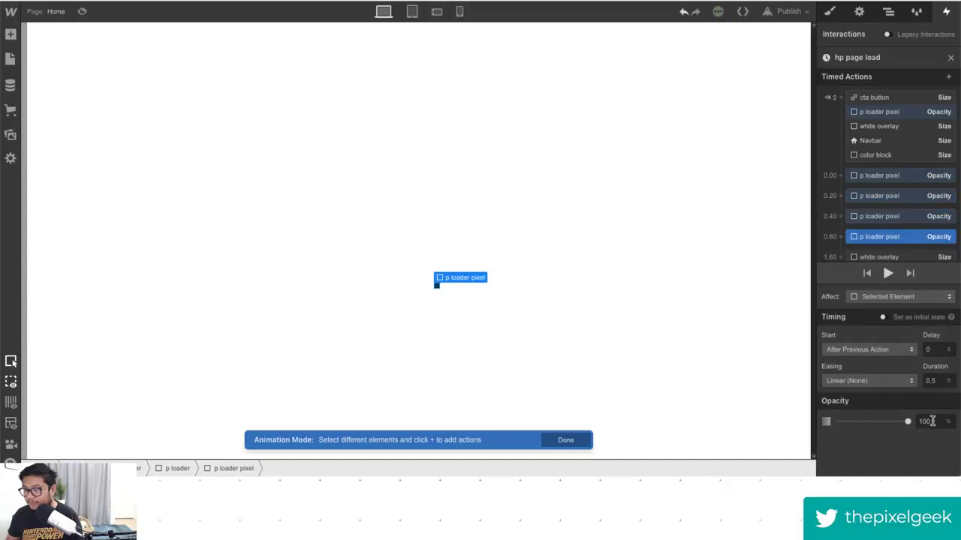
{"action": "left_click", "coordinate": [931, 419]}
{"action": "type", "text": "0"}
{"action": "left_click", "coordinate": [934, 381]}
{"action": "type", "text": "0.2"}
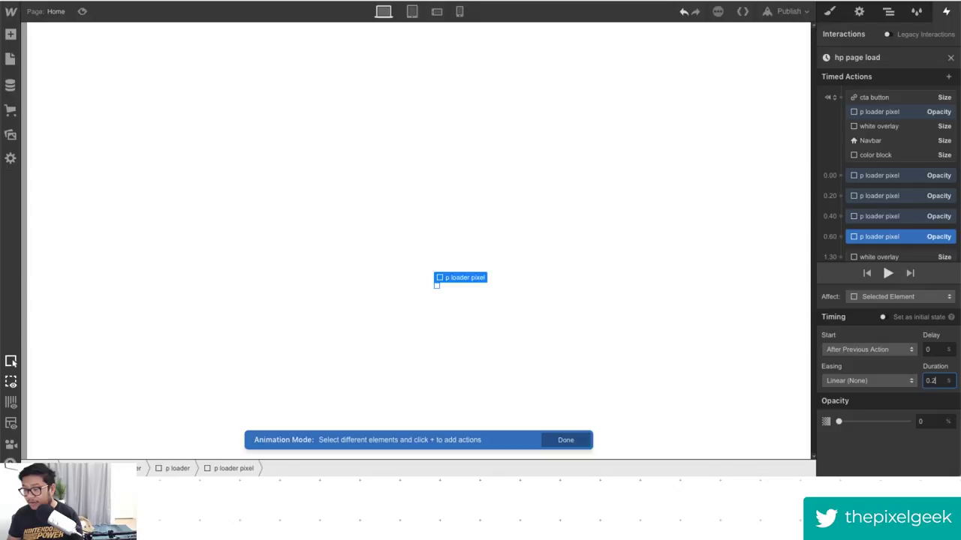
Add a 100% opacity action for the p loader pixel at 0.80 s with a duration of 0.2 s.
{"action": "left_click", "coordinate": [841, 247]}
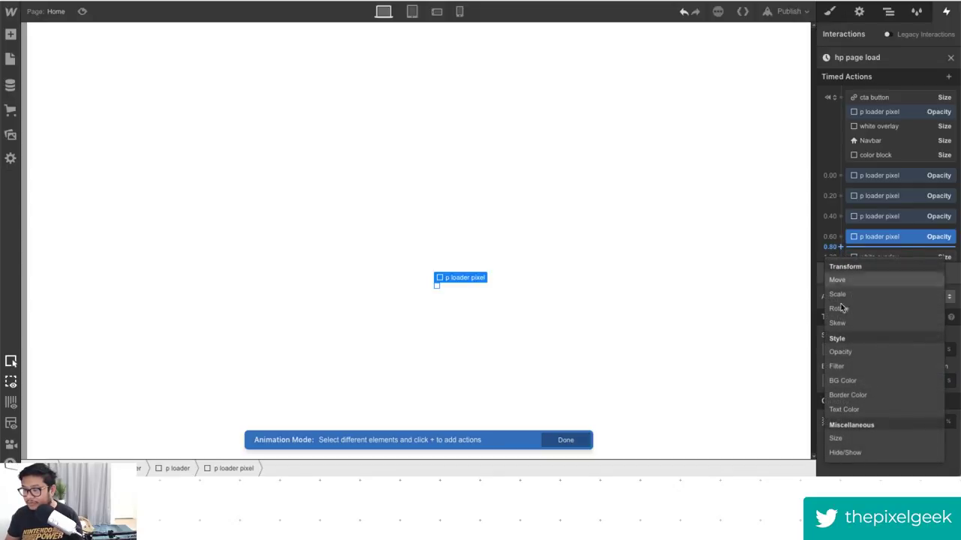
{"action": "left_click", "coordinate": [856, 353]}
{"action": "left_click", "coordinate": [937, 380]}
{"action": "type", "text": "0.2"}
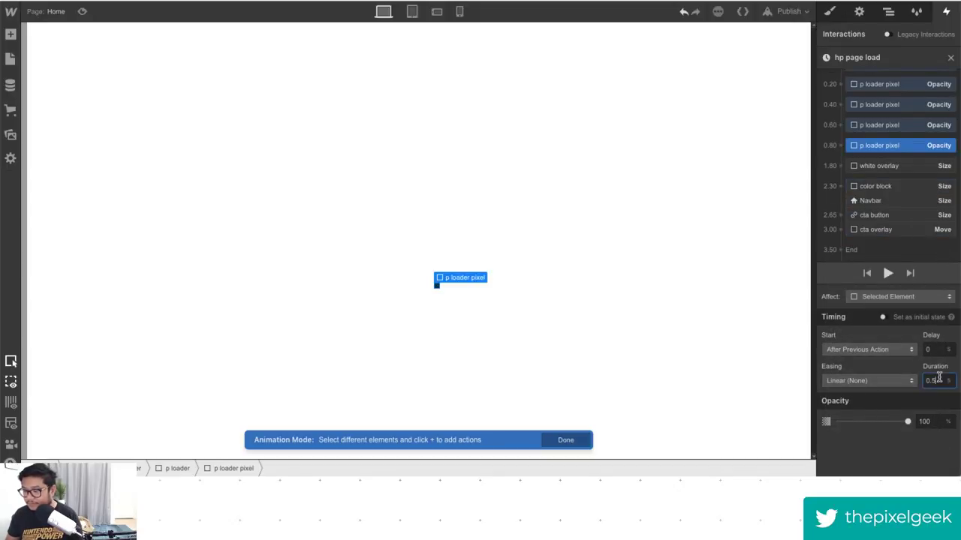
{"action": "left_click_drag", "start_coordinate": [870, 187], "coordinate": [893, 142]}
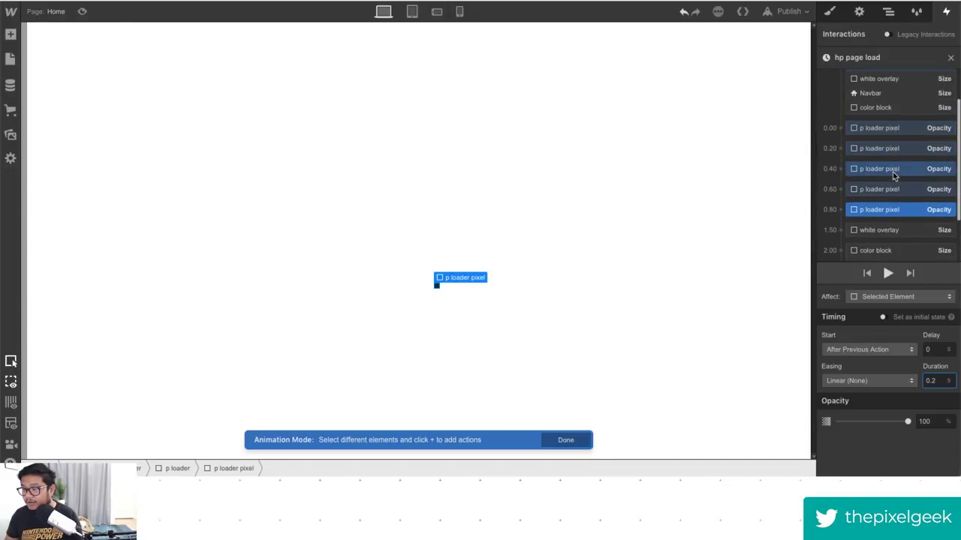
{"action": "left_click_drag", "start_coordinate": [884, 206], "coordinate": [893, 27]}
Add a move action for the p loader overlay at 1.00 s, shifting it -100% on the Y axis.
{"action": "left_click", "coordinate": [889, 11]}
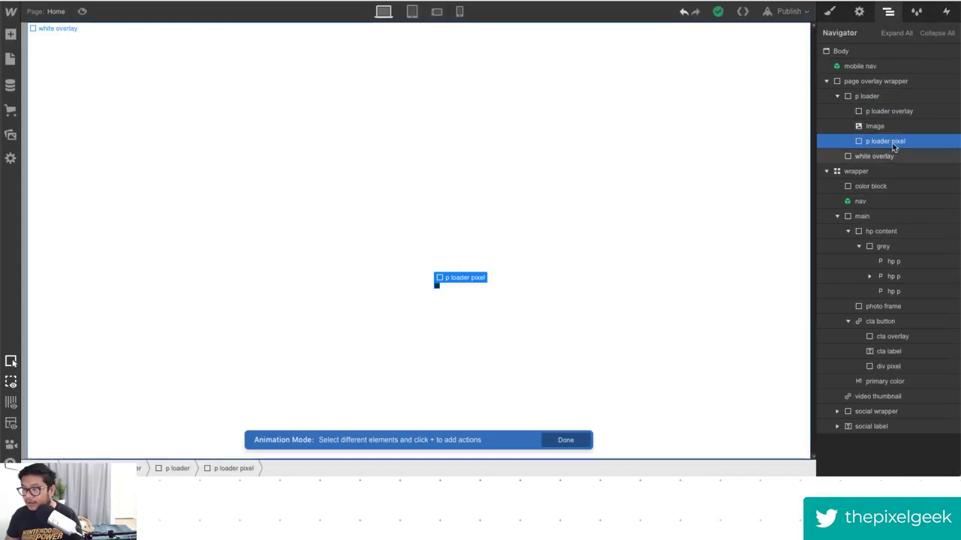
{"action": "left_click", "coordinate": [886, 111]}
{"action": "left_click", "coordinate": [946, 12]}
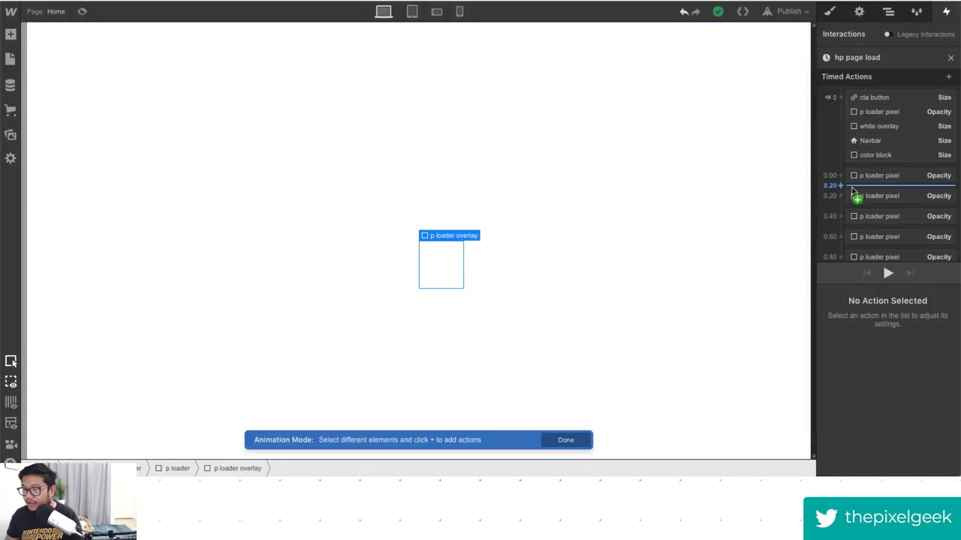
{"action": "scroll", "coordinate": [856, 206], "scroll_direction": "down", "scroll_amount": 2}
{"action": "scroll", "coordinate": [856, 218], "scroll_direction": "down", "scroll_amount": 1}
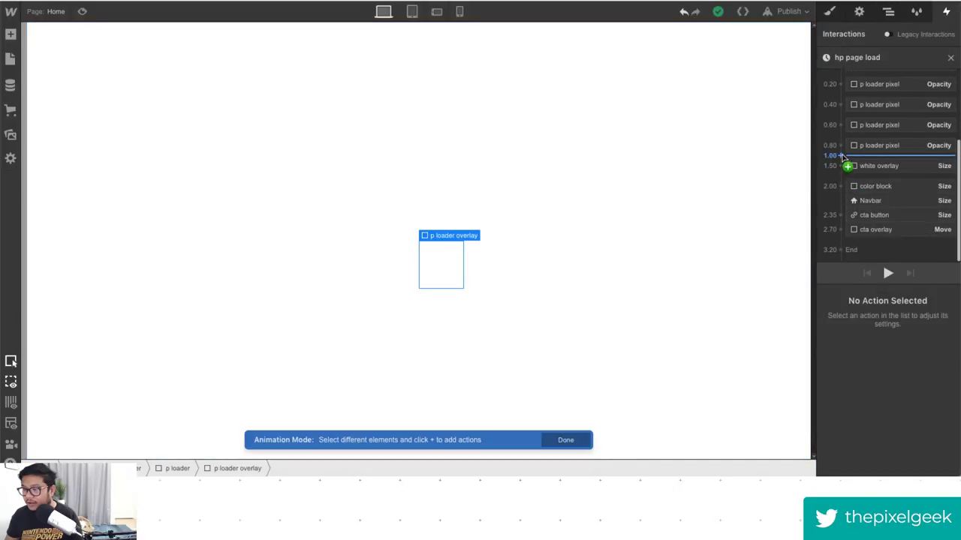
{"action": "left_click", "coordinate": [844, 155]}
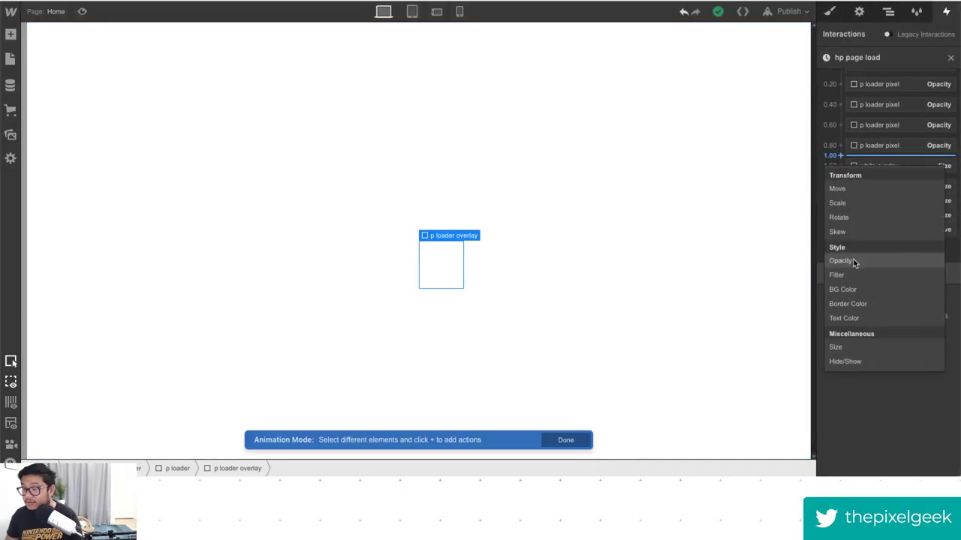
{"action": "left_click", "coordinate": [856, 189]}
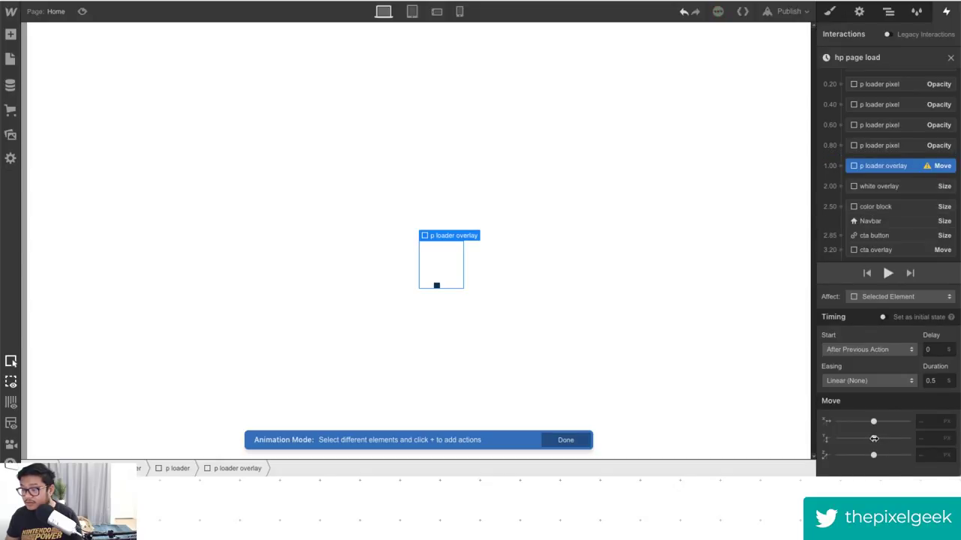
{"action": "left_click_drag", "start_coordinate": [873, 438], "coordinate": [867, 438]}
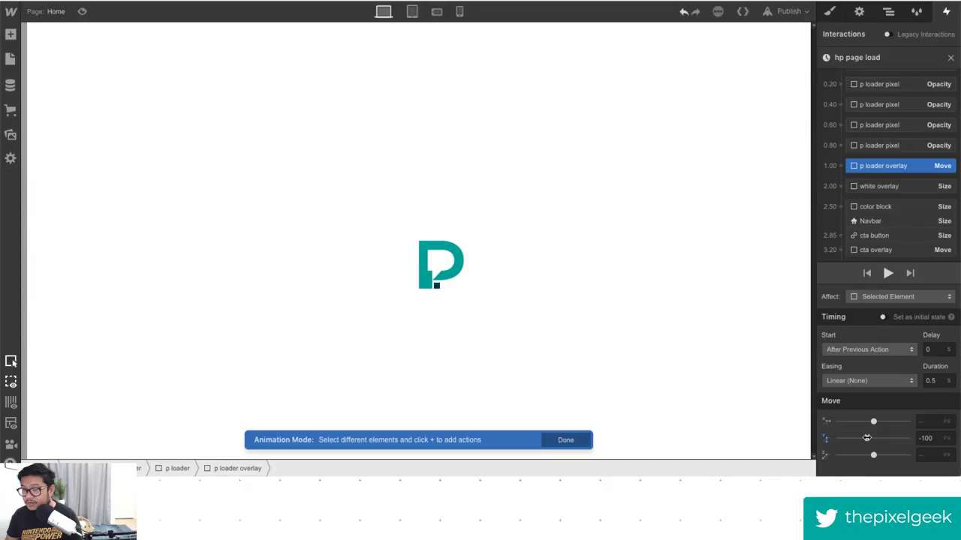
{"action": "left_click", "coordinate": [941, 442]}
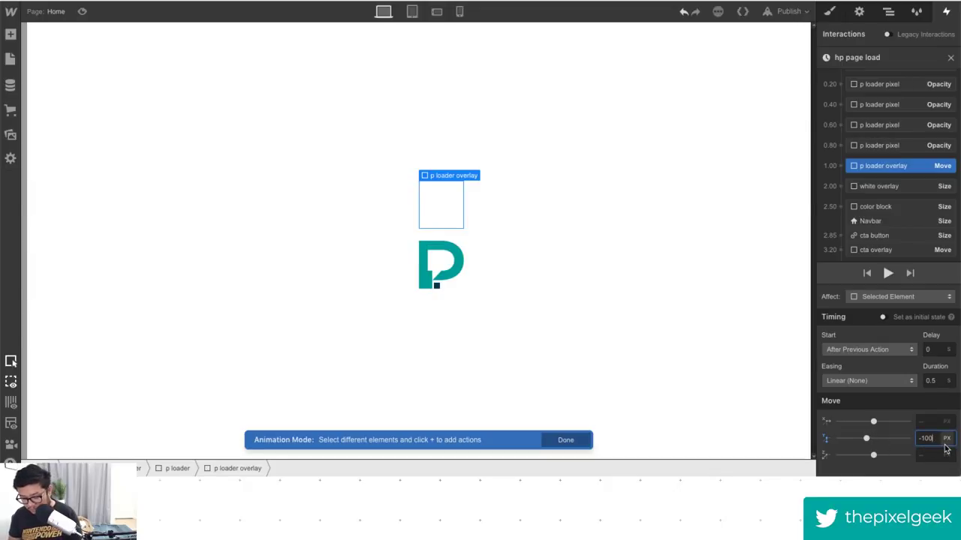
{"action": "left_click", "coordinate": [947, 439]}
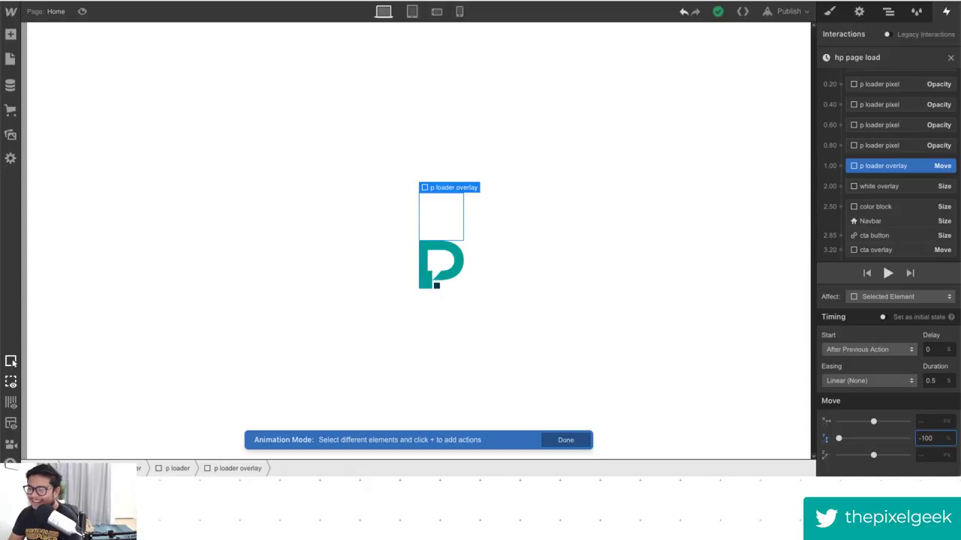
Set the p loader overlay move's easing to In Out Cubic and preview the hp page load animation.
{"action": "left_click", "coordinate": [888, 273]}
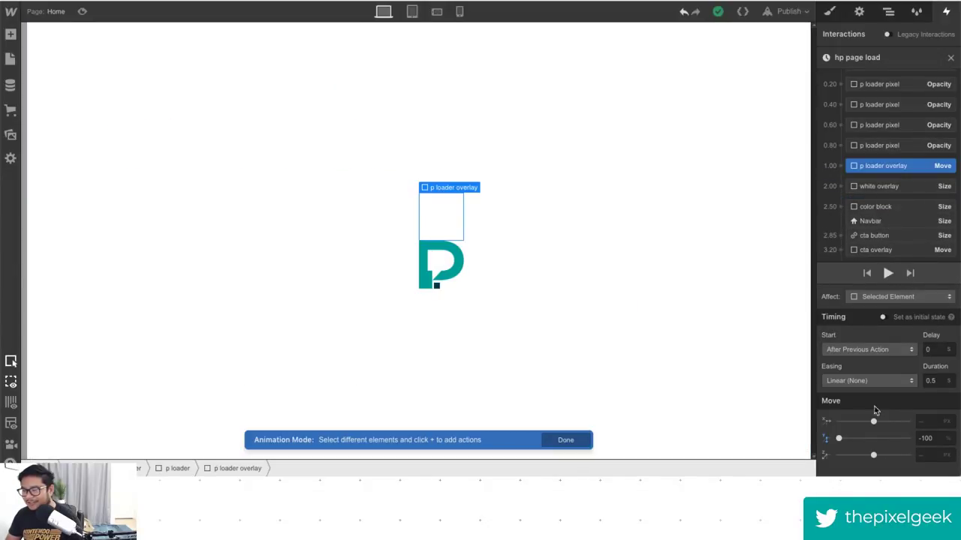
{"action": "left_click", "coordinate": [852, 383]}
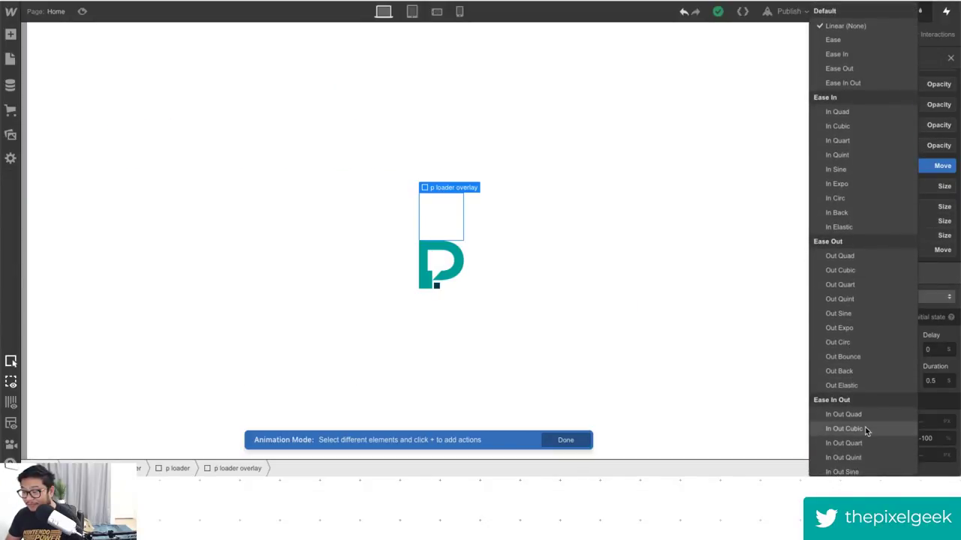
{"action": "left_click", "coordinate": [866, 428]}
{"action": "left_click", "coordinate": [888, 274]}
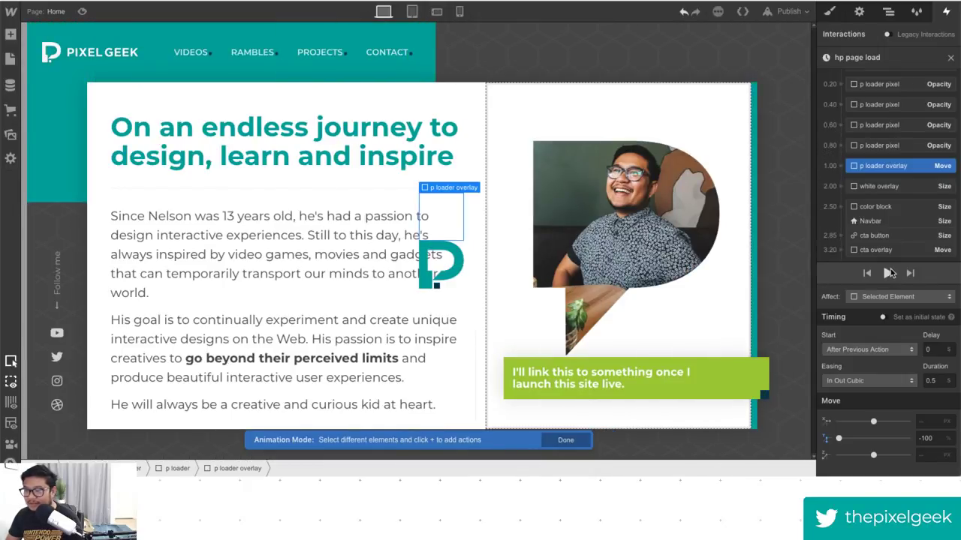
{"action": "left_click", "coordinate": [889, 274]}
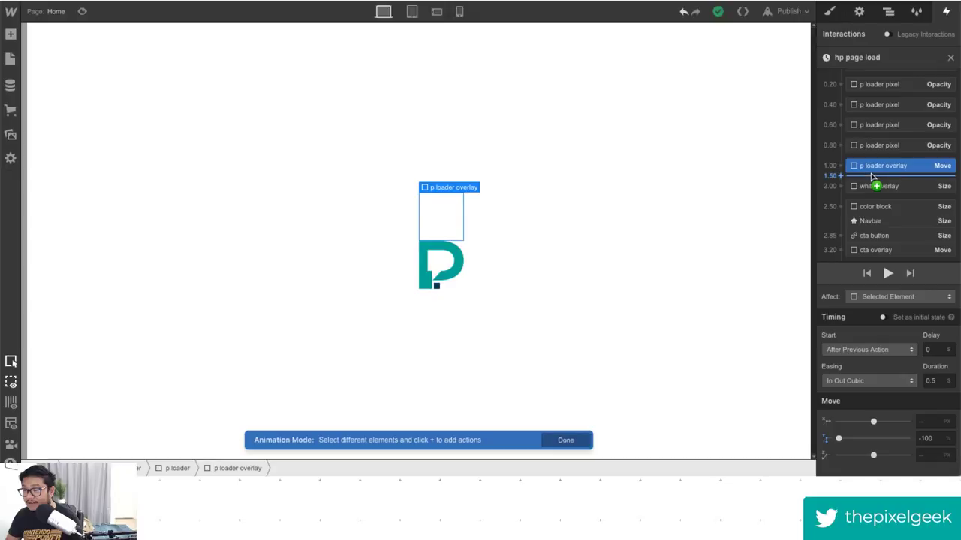
Check the white overlay's timed size action at 2.00 s and replay the page load animation.
{"action": "left_click", "coordinate": [870, 185]}
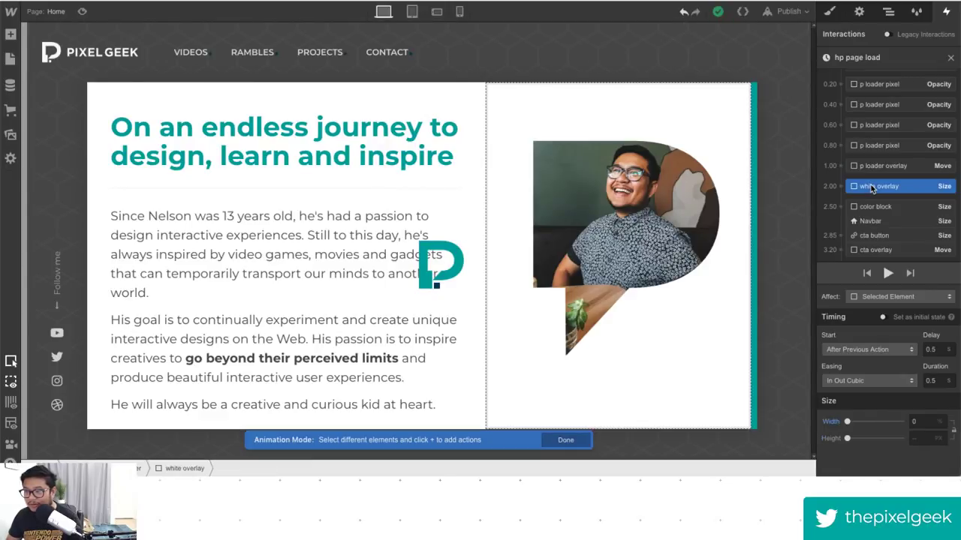
{"action": "left_click_drag", "start_coordinate": [870, 186], "coordinate": [867, 176]}
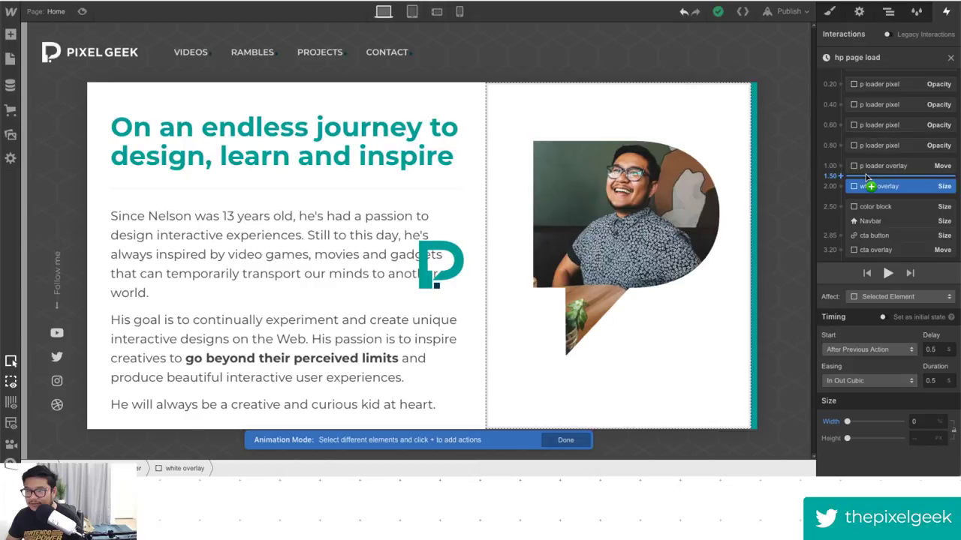
{"action": "left_click_drag", "start_coordinate": [865, 174], "coordinate": [865, 174]}
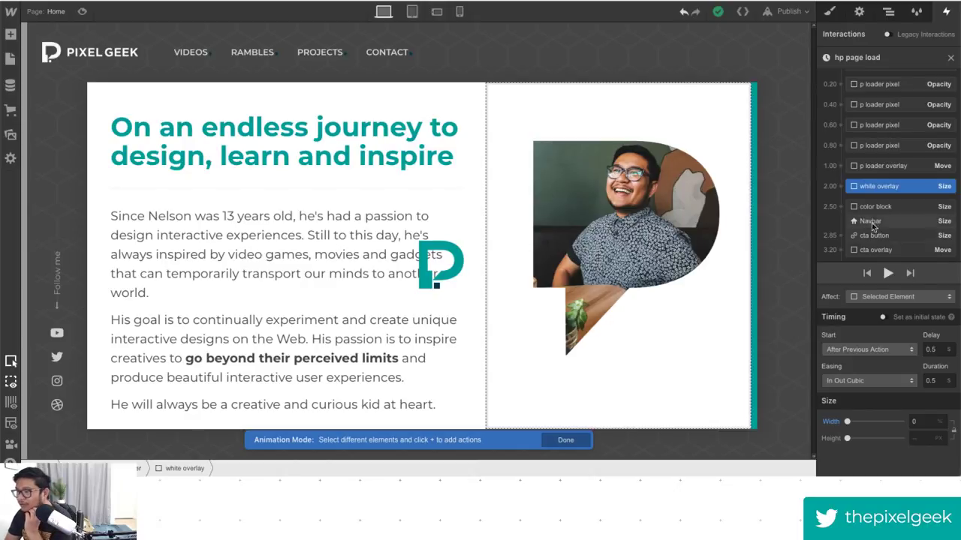
{"action": "left_click", "coordinate": [887, 273]}
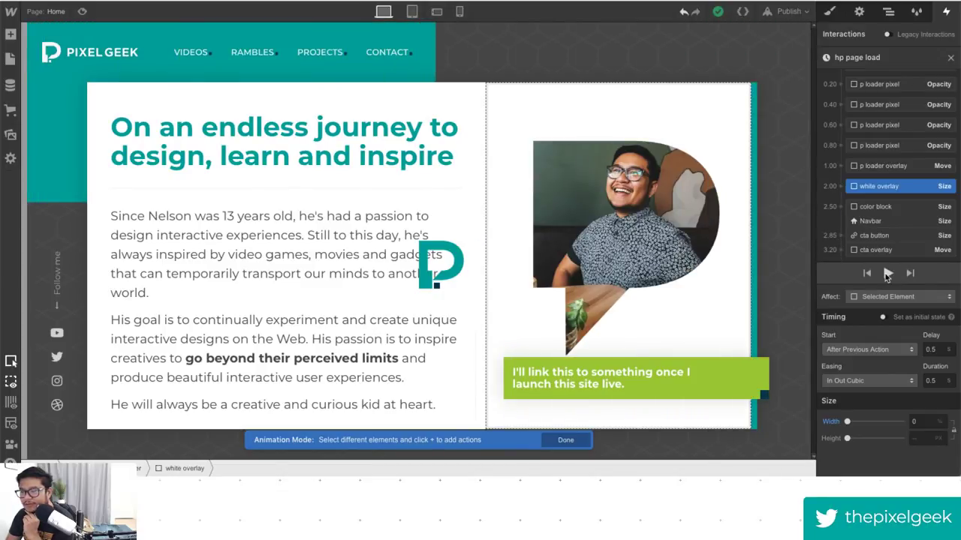
{"action": "left_click_drag", "start_coordinate": [855, 186], "coordinate": [843, 179]}
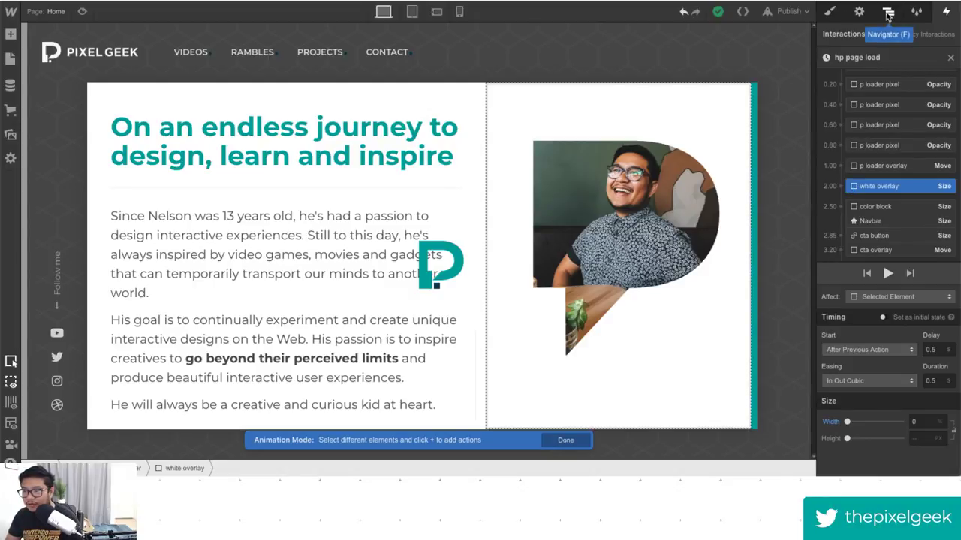
Add a size action for the whole p loader at 1.50 s, before the white overlay's size action.
{"action": "left_click", "coordinate": [889, 13]}
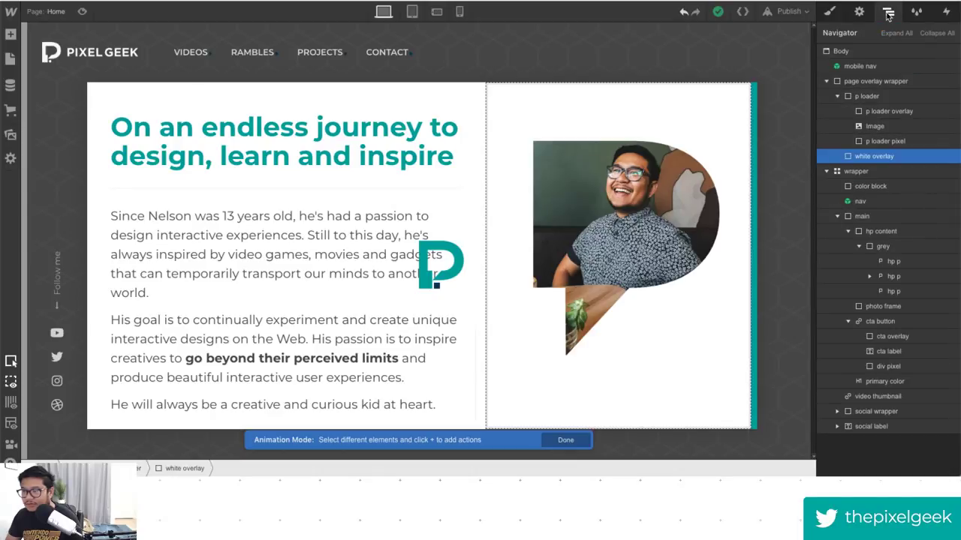
{"action": "left_click", "coordinate": [892, 98]}
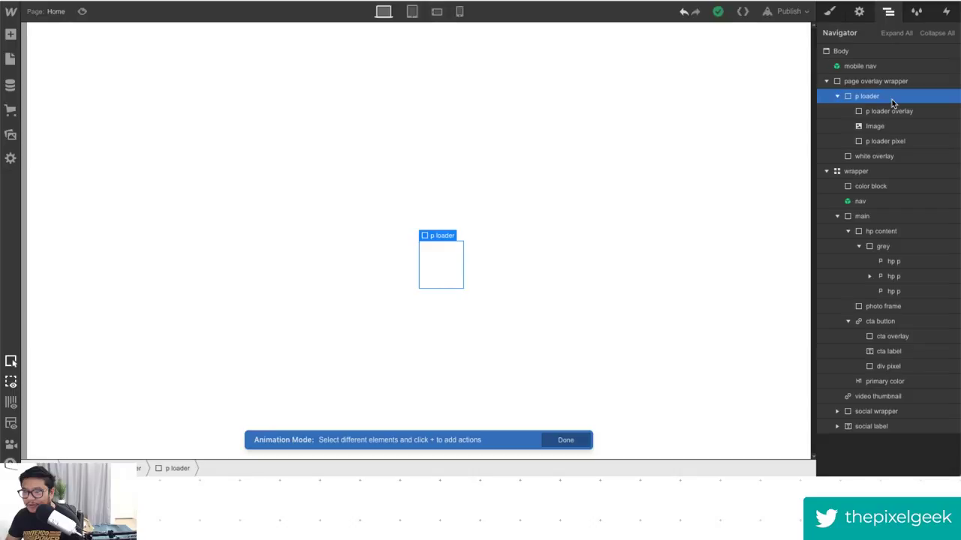
{"action": "left_click", "coordinate": [947, 12]}
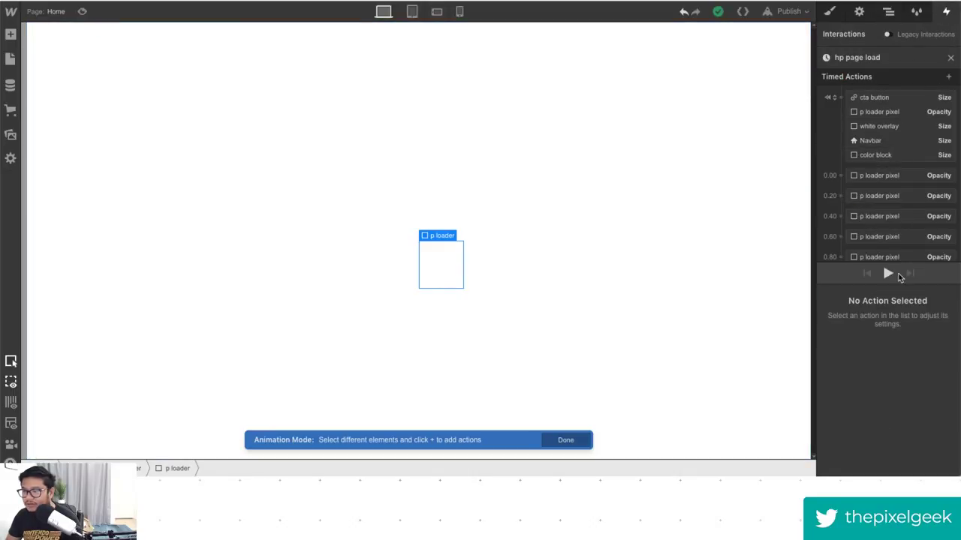
{"action": "scroll", "coordinate": [882, 226], "scroll_direction": "down", "scroll_amount": 5}
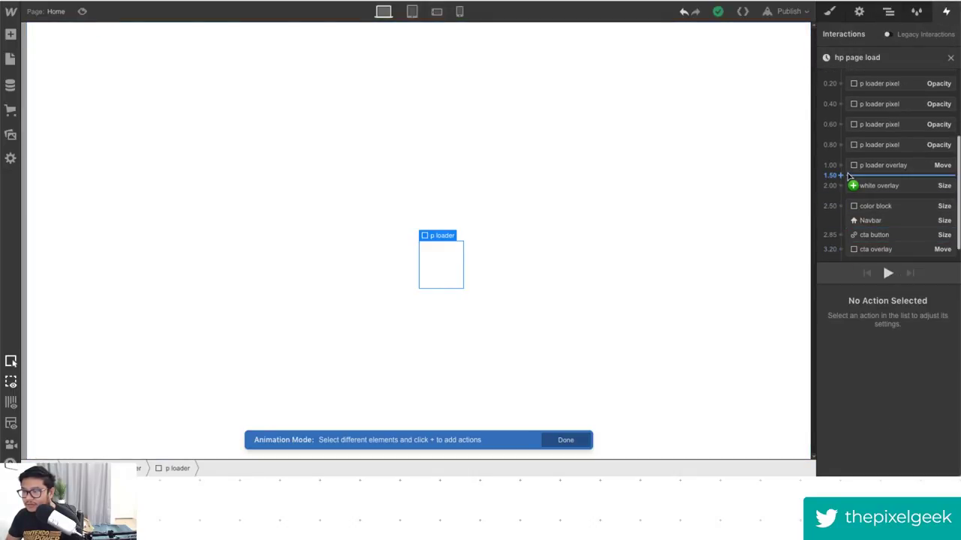
{"action": "left_click", "coordinate": [841, 175]}
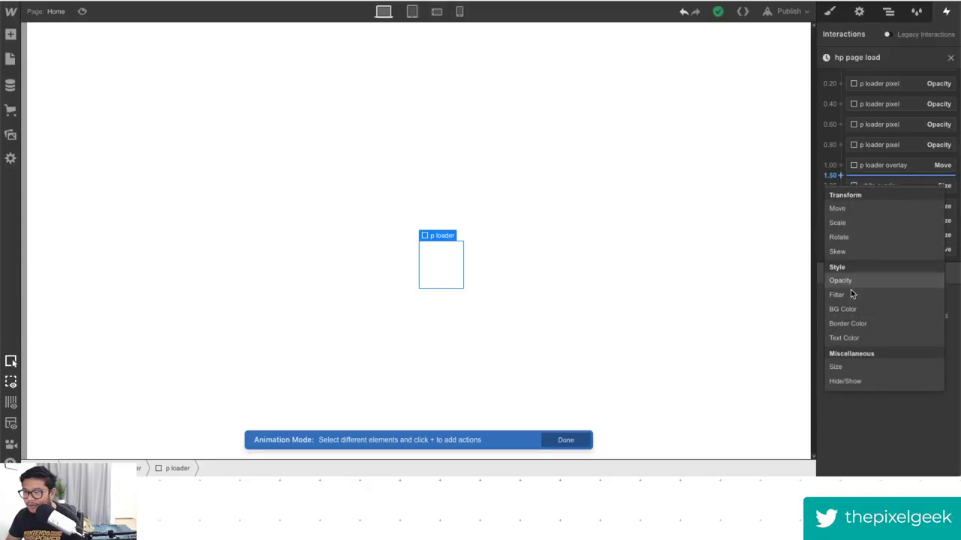
{"action": "left_click", "coordinate": [849, 366]}
Try a width of 1% in the p loader's size action, clear it and delete the action.
{"action": "left_click", "coordinate": [921, 423]}
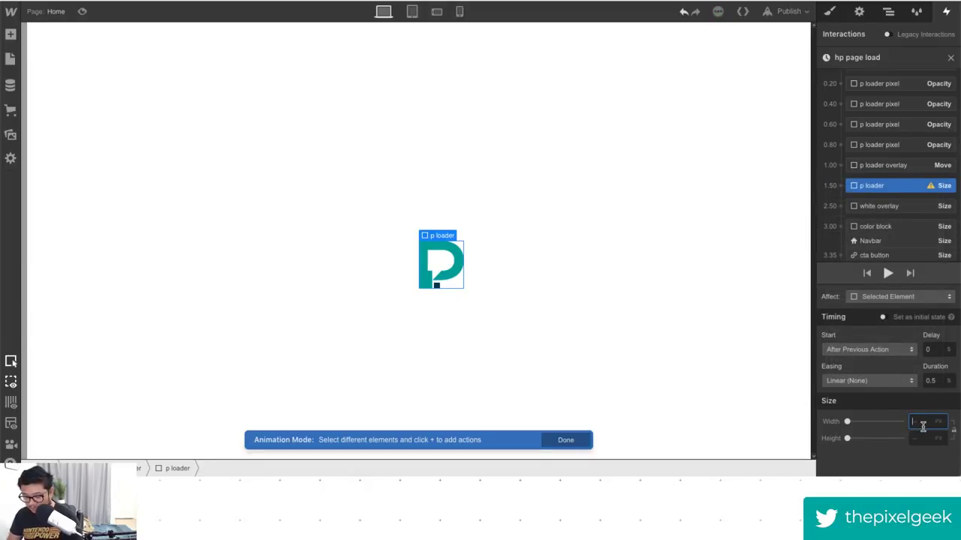
{"action": "type", "text": "1"}
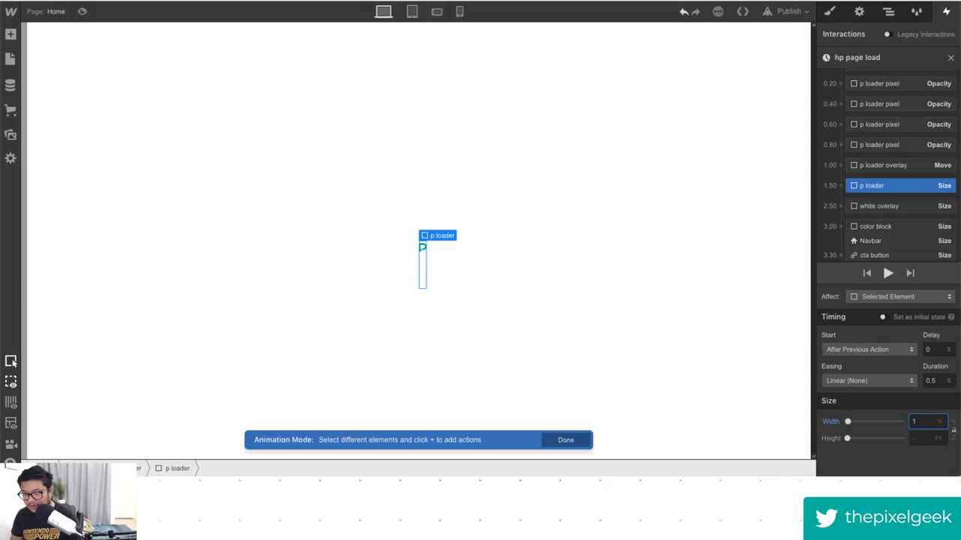
{"action": "key", "text": "BackSpace"}
{"action": "type", "text": "21"}
{"action": "key", "text": "BackSpace"}
{"action": "key", "text": "BackSpace"}
{"action": "type", "text": "1"}
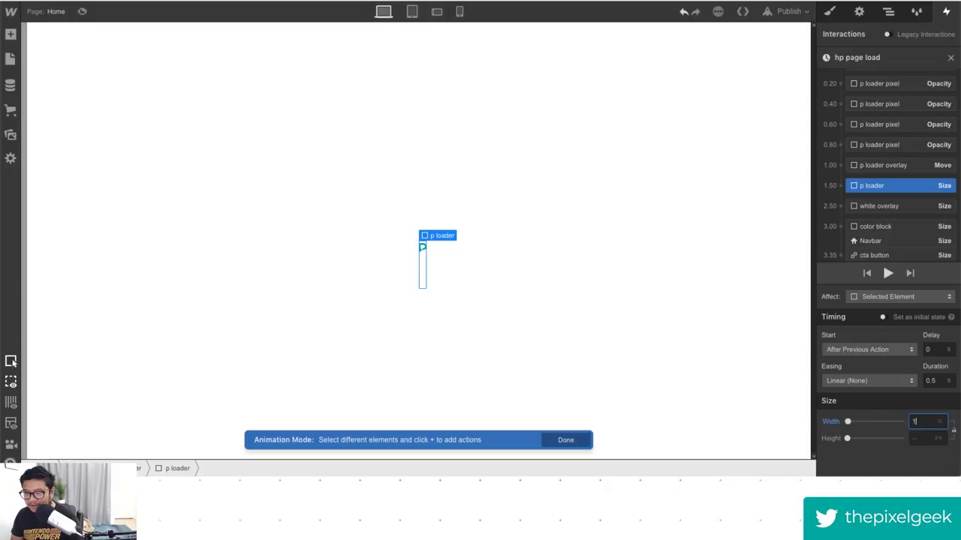
{"action": "key", "text": "BackSpace"}
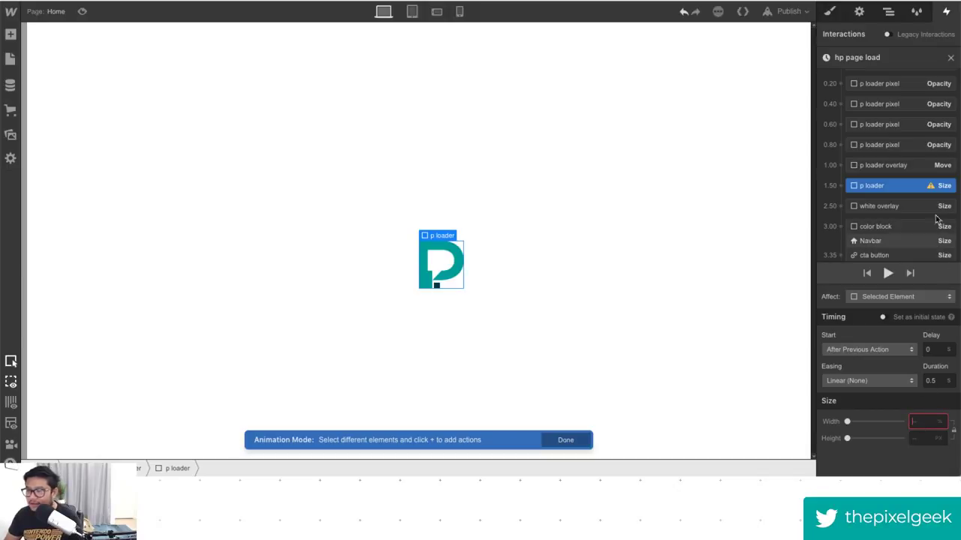
{"action": "left_click", "coordinate": [879, 187]}
{"action": "key", "text": "Delete"}
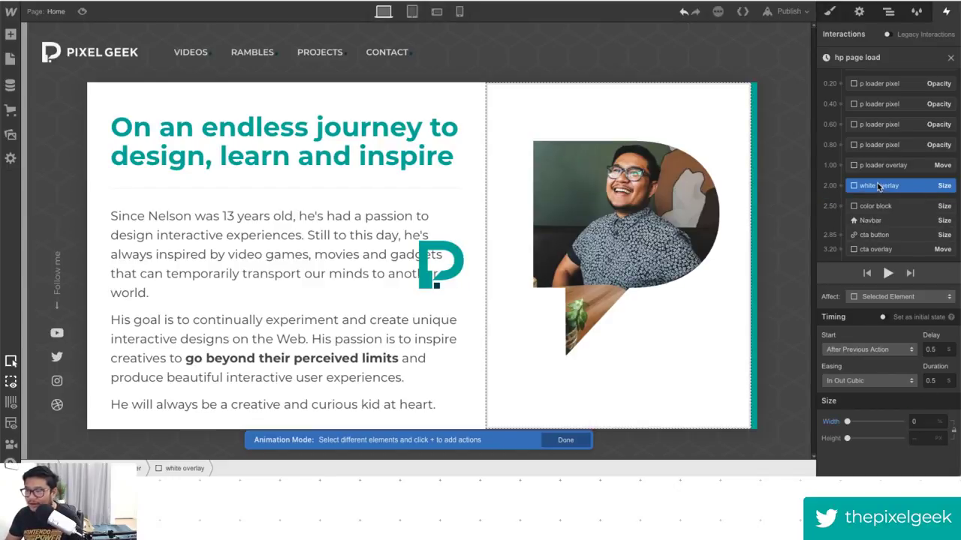
{"action": "left_click_drag", "start_coordinate": [882, 188], "coordinate": [841, 175]}
{"action": "left_click", "coordinate": [841, 175]}
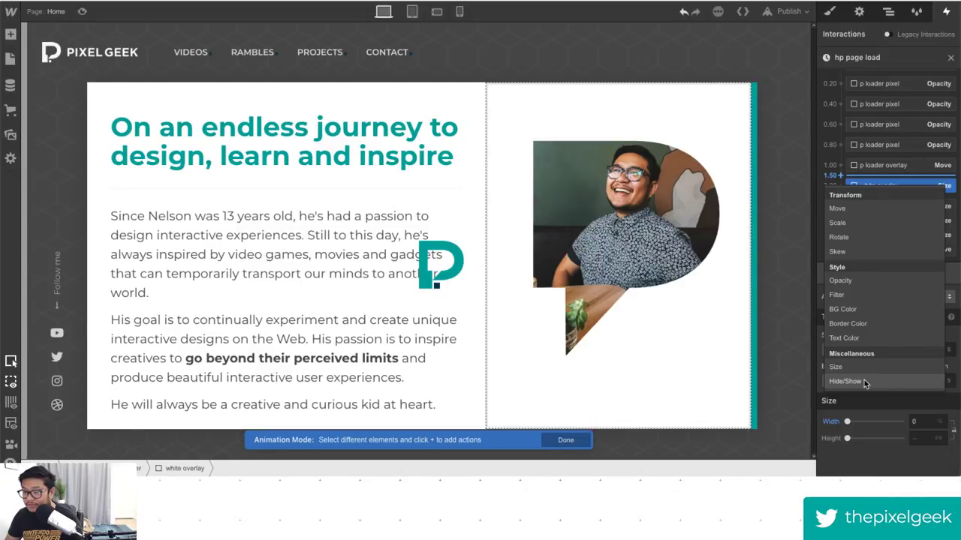
{"action": "left_click", "coordinate": [841, 280]}
{"action": "left_click", "coordinate": [925, 421]}
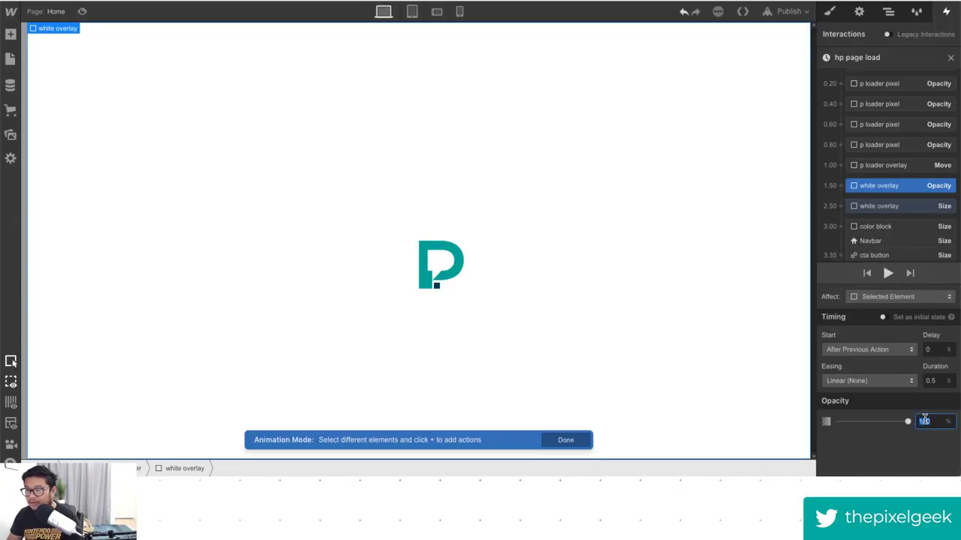
{"action": "left_click", "coordinate": [902, 189]}
{"action": "key", "text": "Delete"}
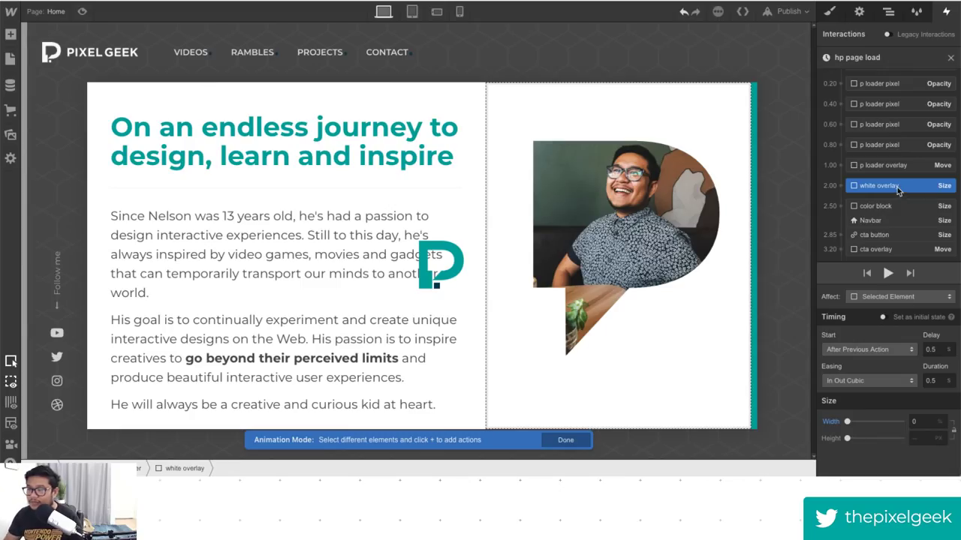
Add an opacity action of 0% for the whole p loader at 1.50 s, between the p loader overlay's move and the white overlay's size action.
{"action": "left_click", "coordinate": [888, 11]}
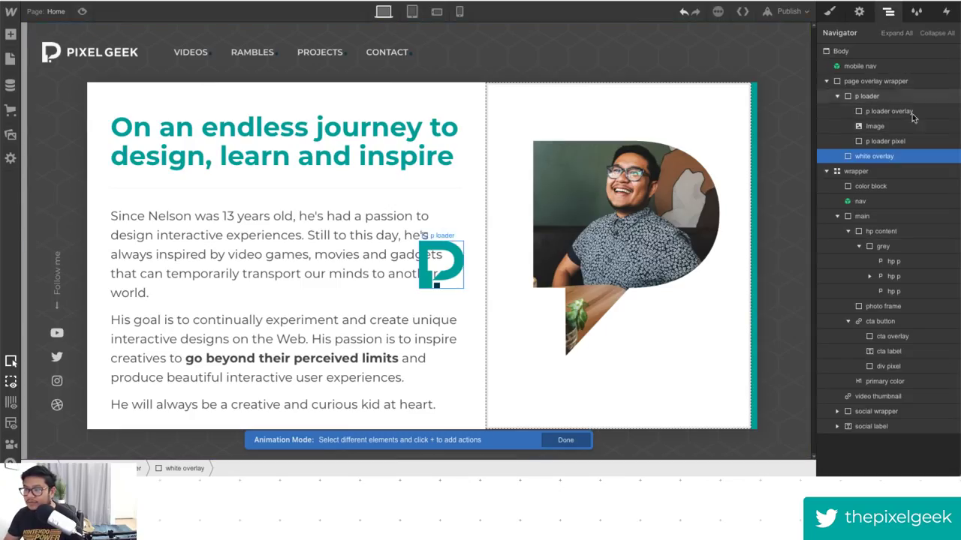
{"action": "left_click", "coordinate": [871, 96]}
{"action": "left_click", "coordinate": [946, 12]}
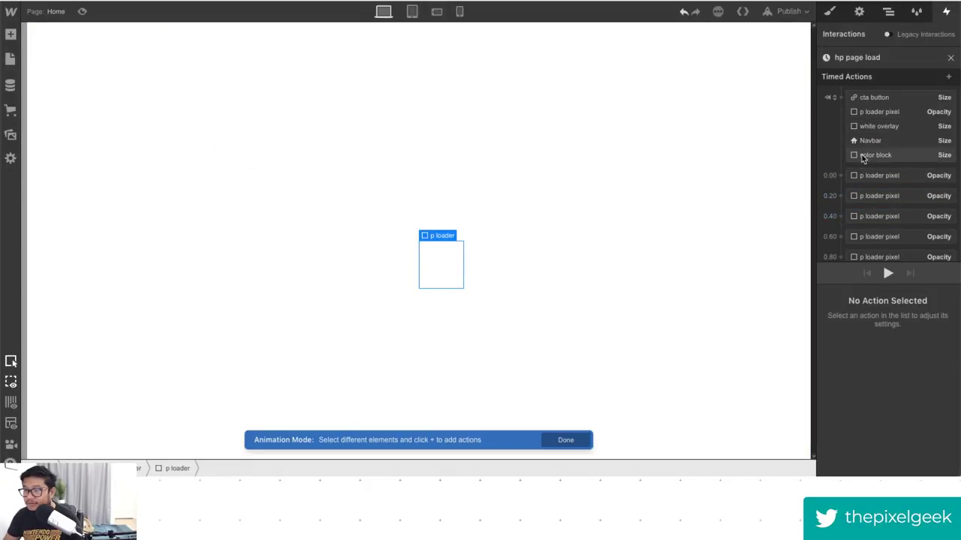
{"action": "scroll", "coordinate": [863, 172], "scroll_direction": "down", "scroll_amount": 2}
{"action": "scroll", "coordinate": [861, 192], "scroll_direction": "down", "scroll_amount": 1}
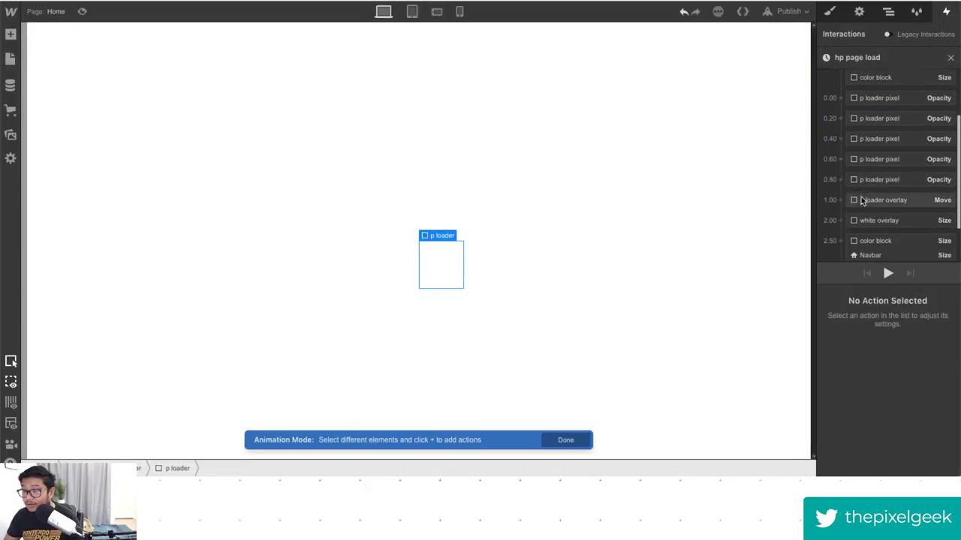
{"action": "scroll", "coordinate": [861, 200], "scroll_direction": "down", "scroll_amount": 1}
{"action": "left_click", "coordinate": [853, 188]}
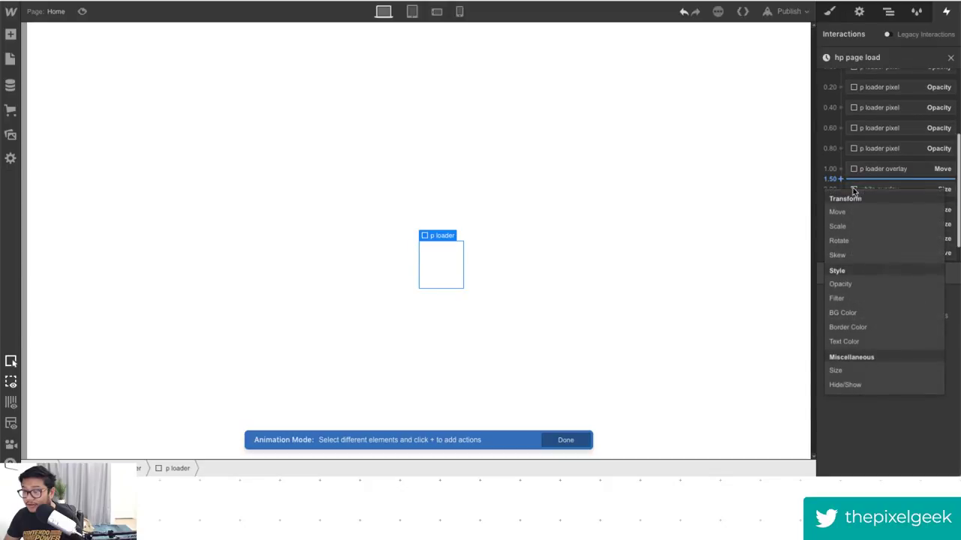
{"action": "left_click", "coordinate": [856, 289]}
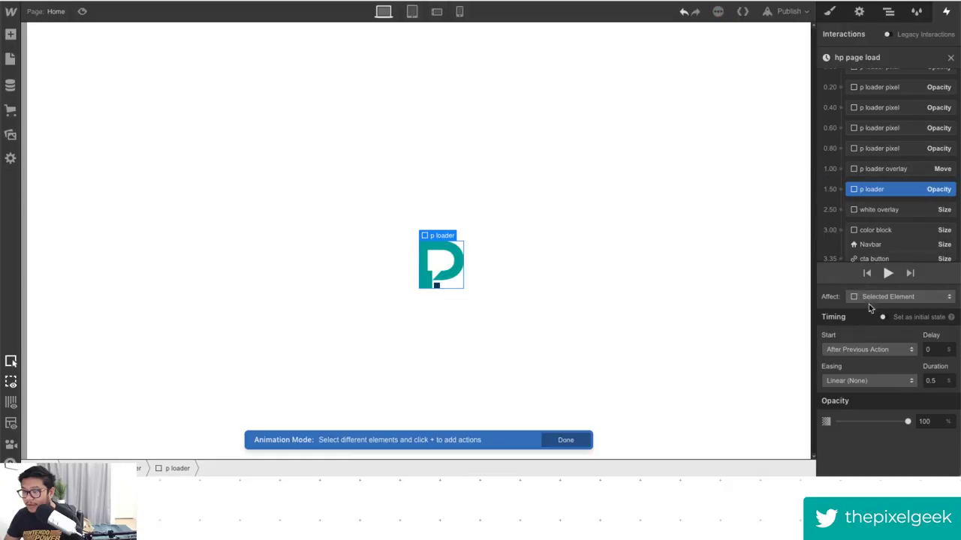
{"action": "left_click", "coordinate": [922, 422]}
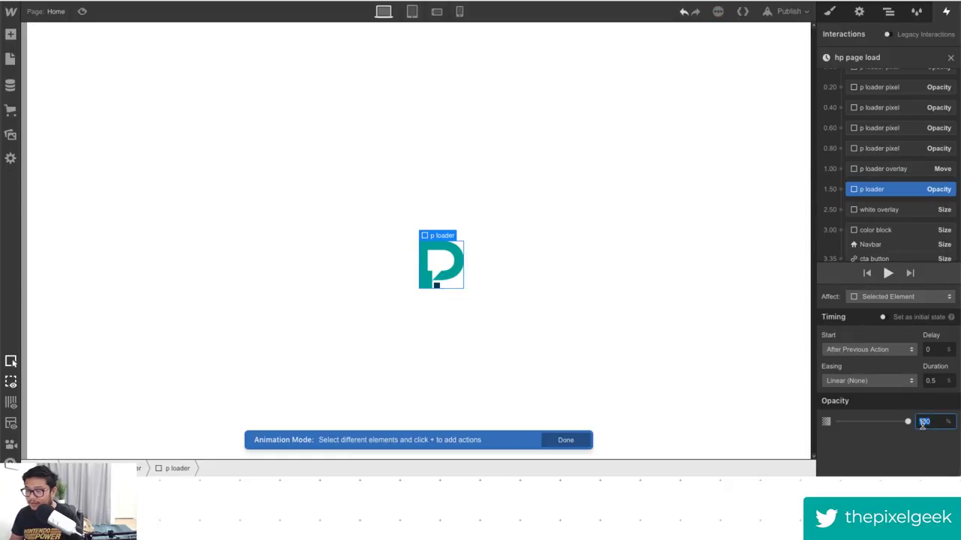
{"action": "type", "text": "0"}
Add a move action of 50 px on the X axis for the p loader, starting with its opacity action.
{"action": "left_click", "coordinate": [840, 190]}
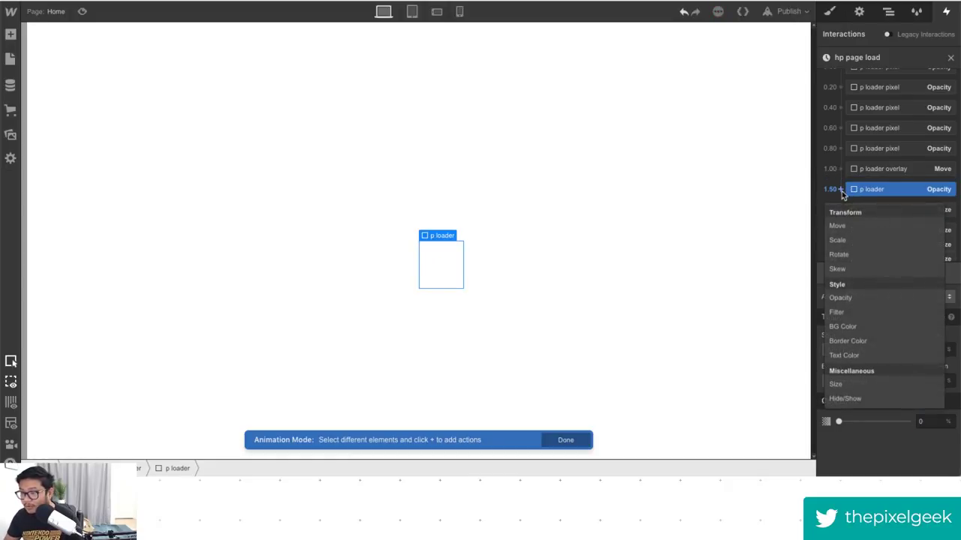
{"action": "left_click", "coordinate": [839, 227]}
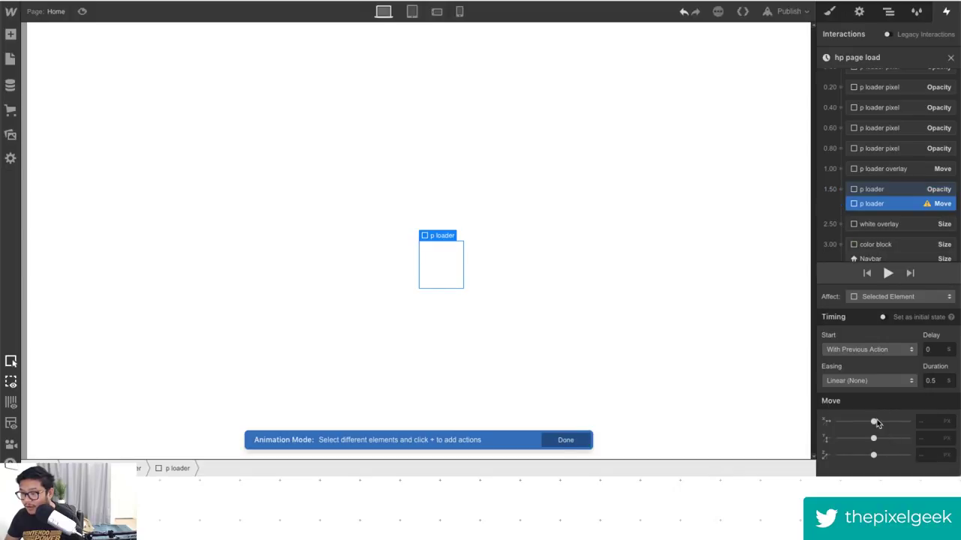
{"action": "left_click_drag", "start_coordinate": [874, 421], "coordinate": [886, 421]}
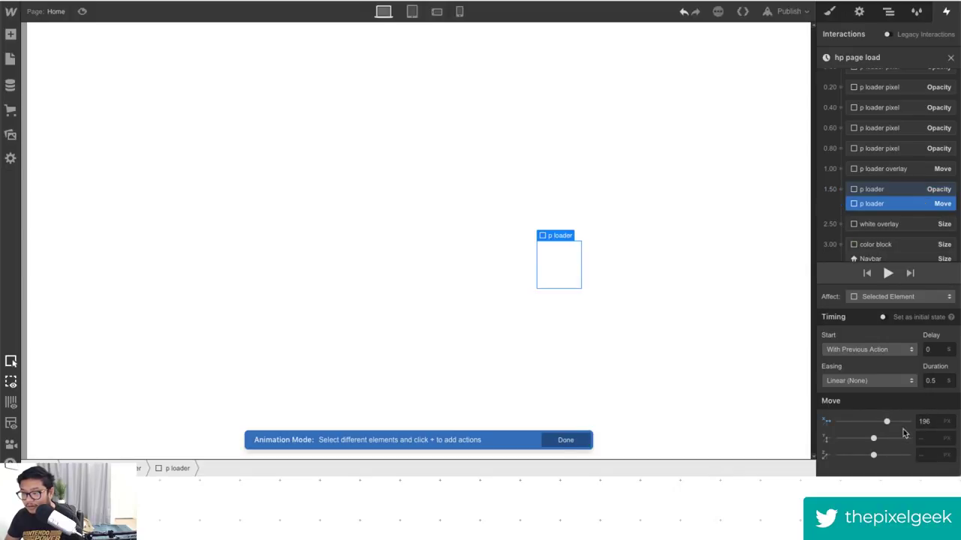
{"action": "left_click", "coordinate": [924, 421]}
{"action": "type", "text": "50"}
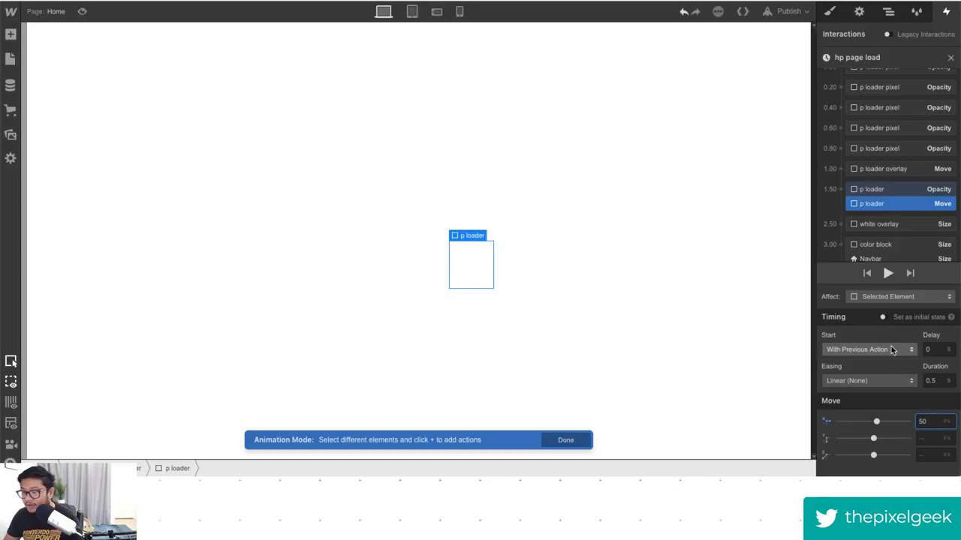
Set both p loader actions to In Out Cubic easing and a 0.75 s delay, and play the animation.
{"action": "left_click", "coordinate": [878, 189], "text": "shift"}
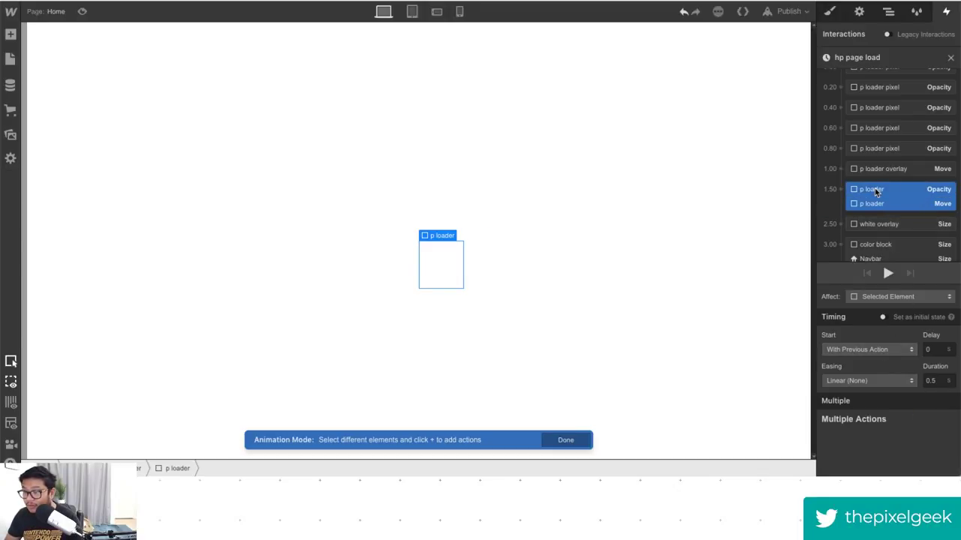
{"action": "left_click", "coordinate": [864, 380]}
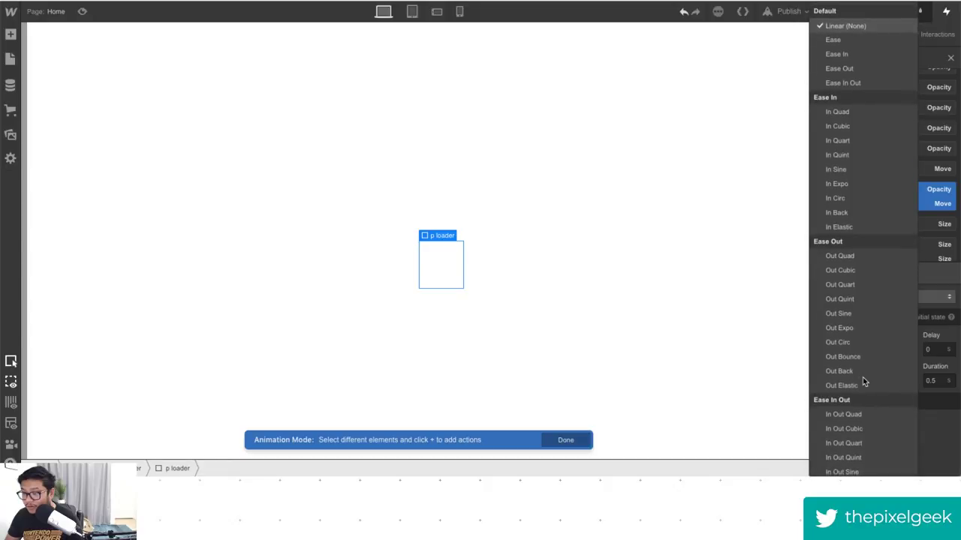
{"action": "left_click", "coordinate": [856, 429]}
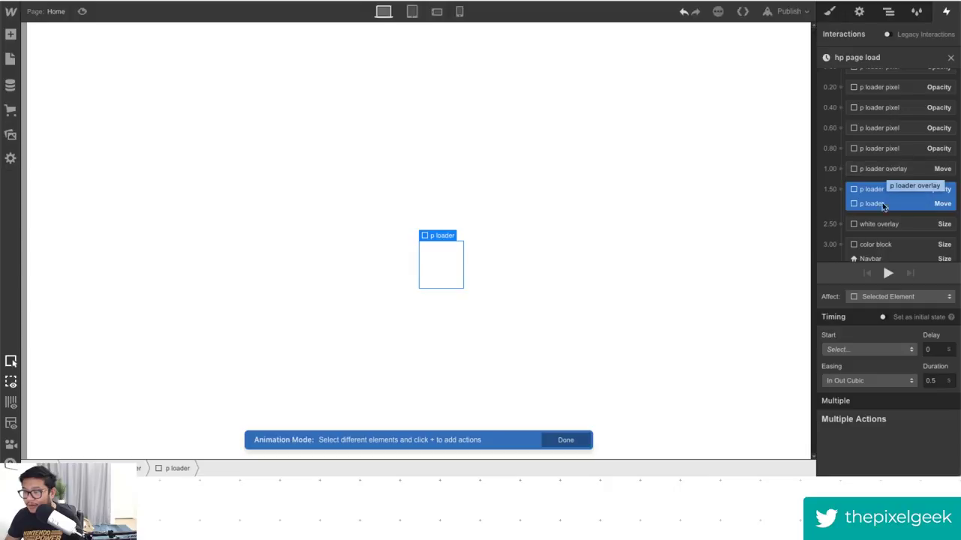
{"action": "left_click", "coordinate": [934, 350]}
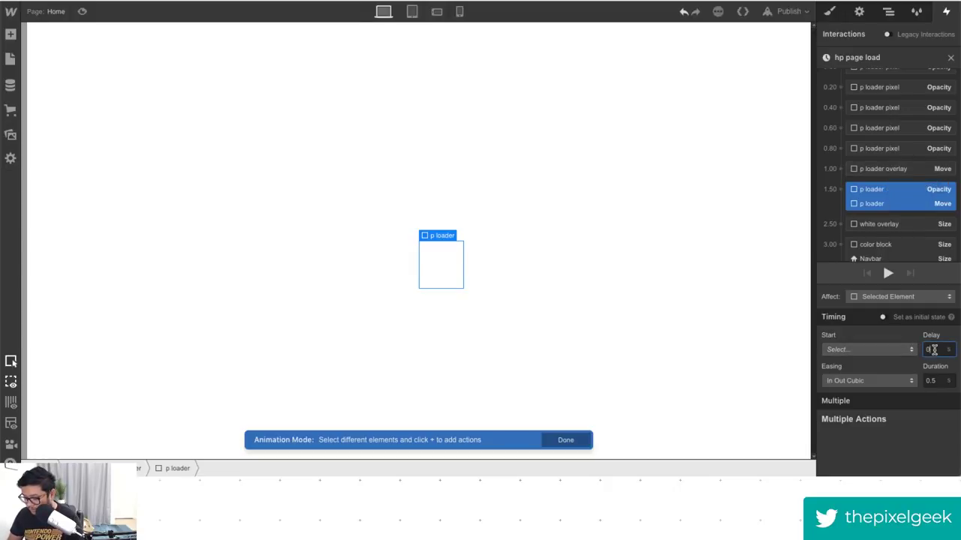
{"action": "type", "text": ".75"}
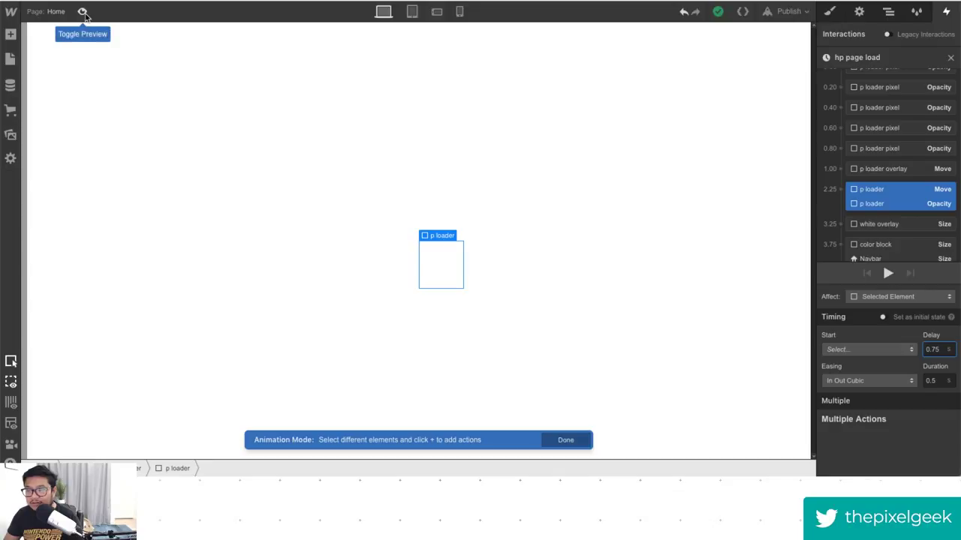
{"action": "left_click", "coordinate": [888, 274]}
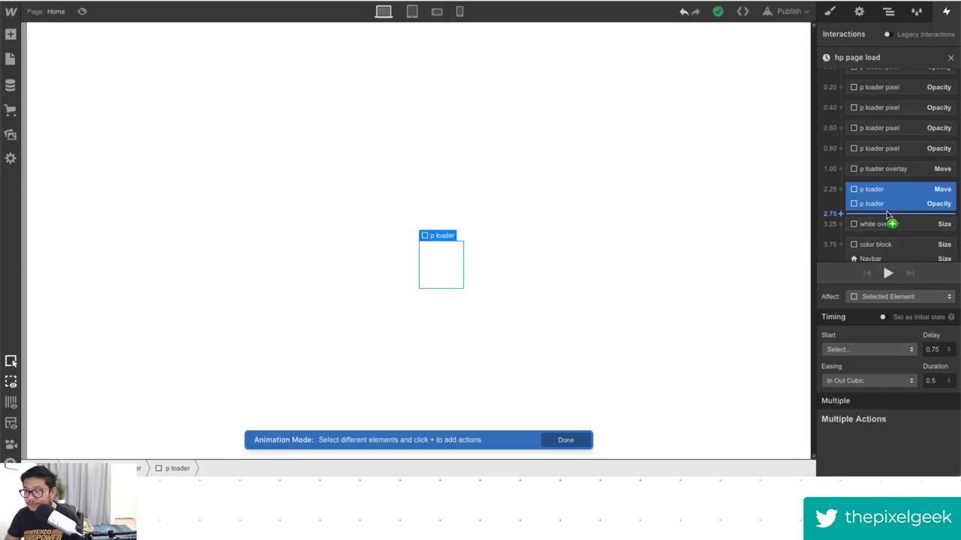
Shorten the duration of the p loader's move and opacity actions to 0.2 s and replay the animation.
{"action": "left_click", "coordinate": [938, 380]}
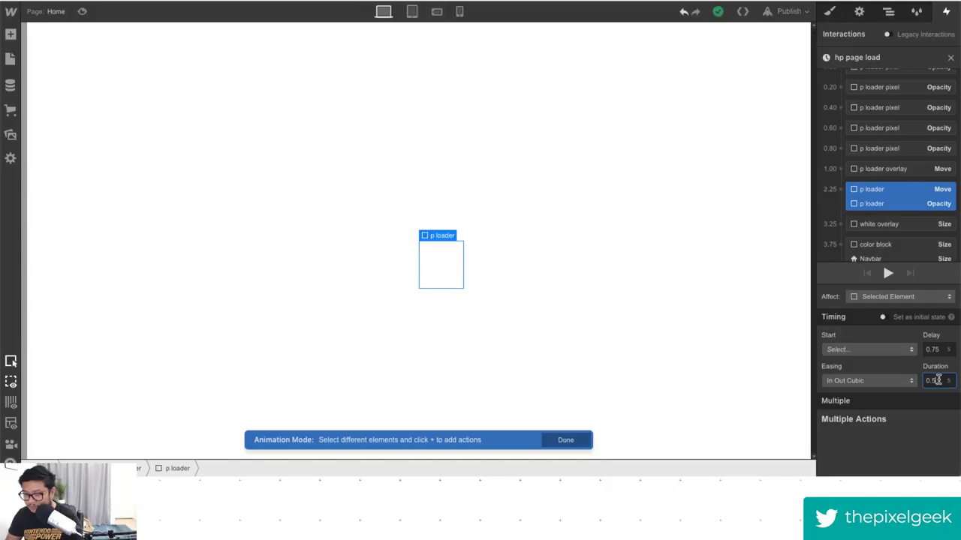
{"action": "key", "text": "BackSpace"}
{"action": "type", "text": "2"}
{"action": "left_click", "coordinate": [887, 273]}
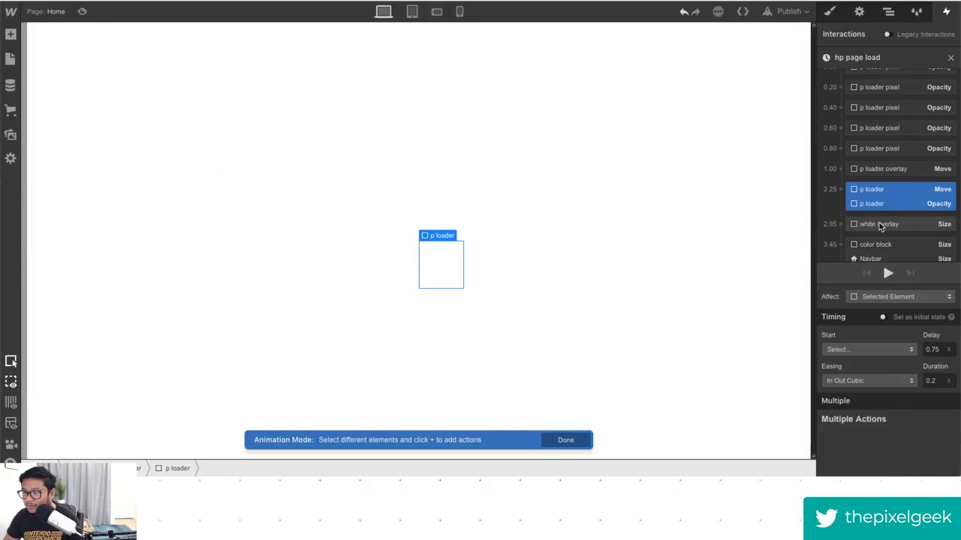
Make the white overlay's size action start together with the p loader's move and opacity actions at 2.25 s, and preview the page load.
{"action": "left_click", "coordinate": [880, 225]}
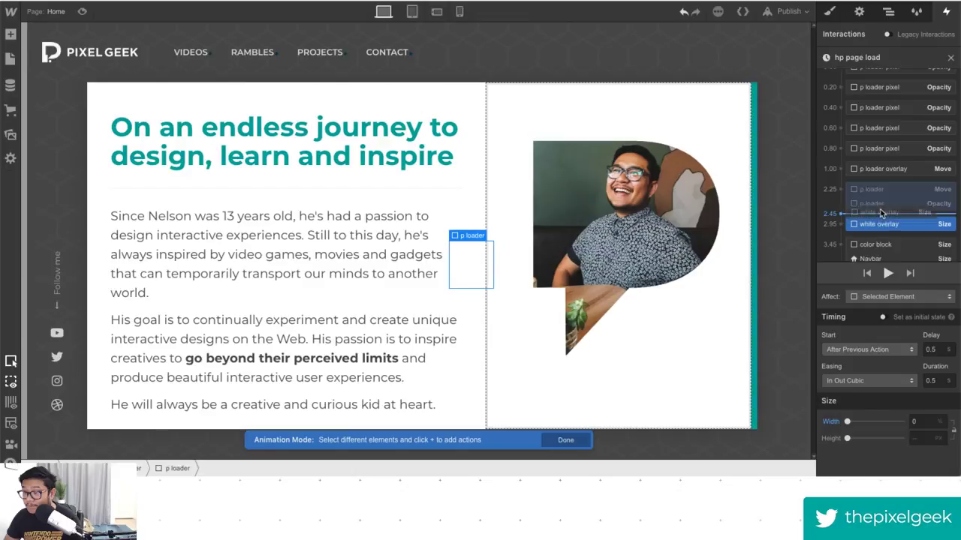
{"action": "left_click", "coordinate": [888, 273]}
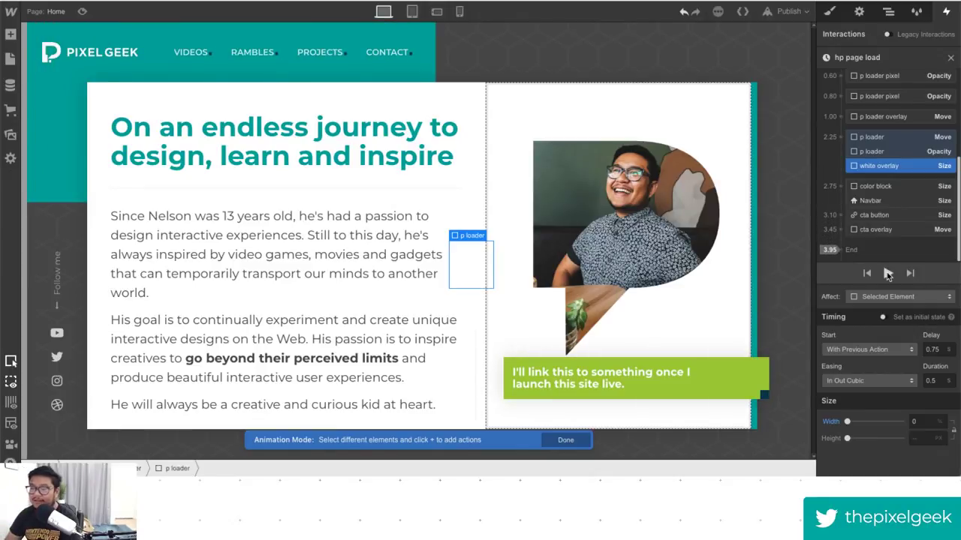
{"action": "left_click", "coordinate": [888, 274]}
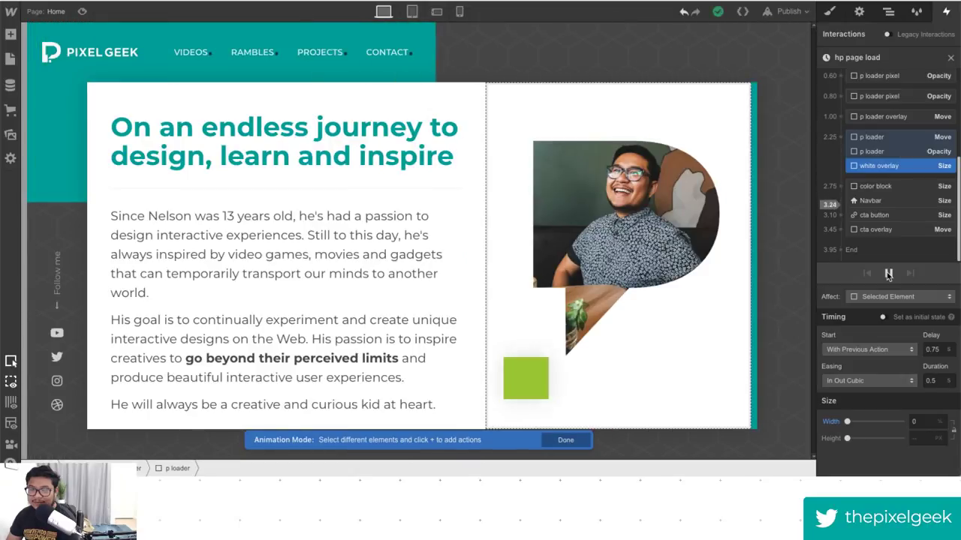
{"action": "left_click", "coordinate": [82, 11]}
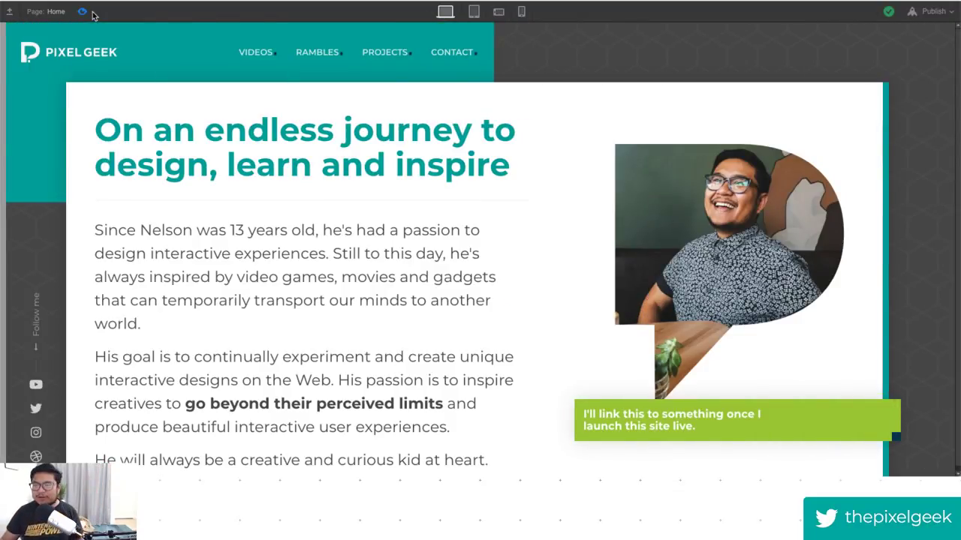
{"action": "left_click", "coordinate": [82, 12]}
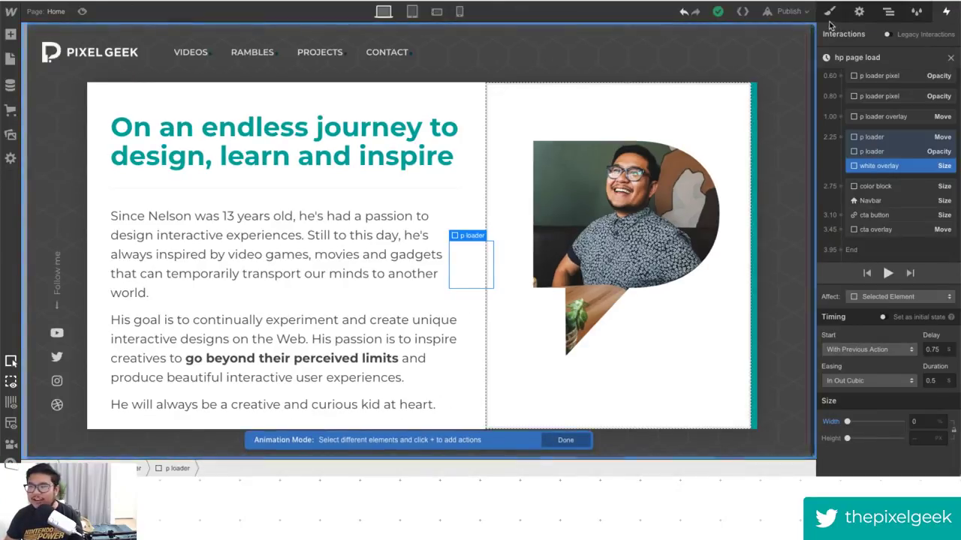
Publish the site to the selected domains and reload the live page in the browser to watch its load animation.
{"action": "left_click", "coordinate": [788, 11]}
{"action": "left_click", "coordinate": [694, 128]}
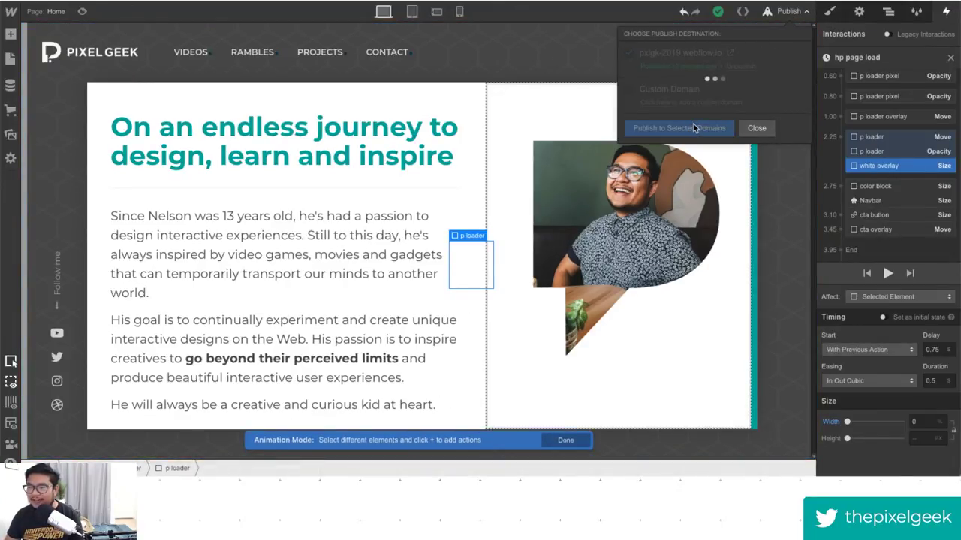
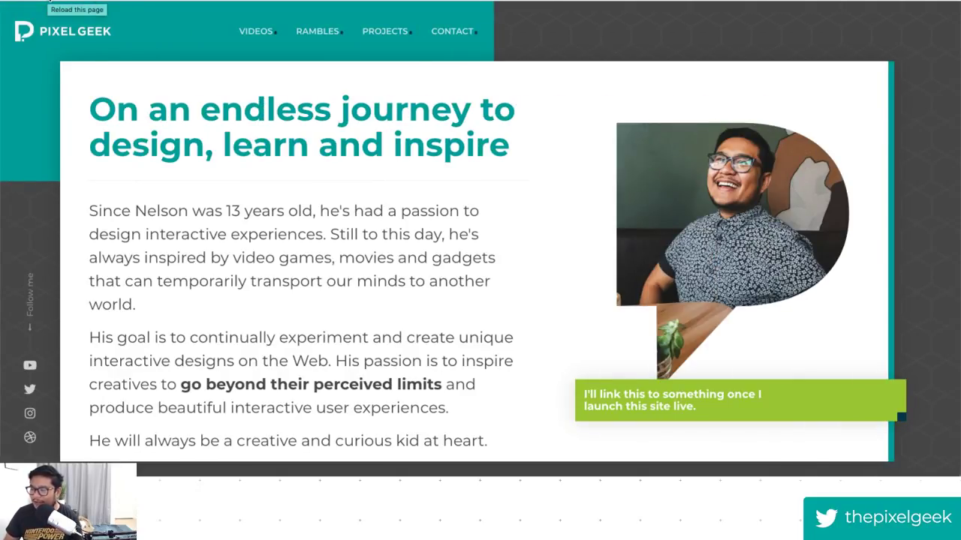
{"action": "left_click", "coordinate": [48, 1]}
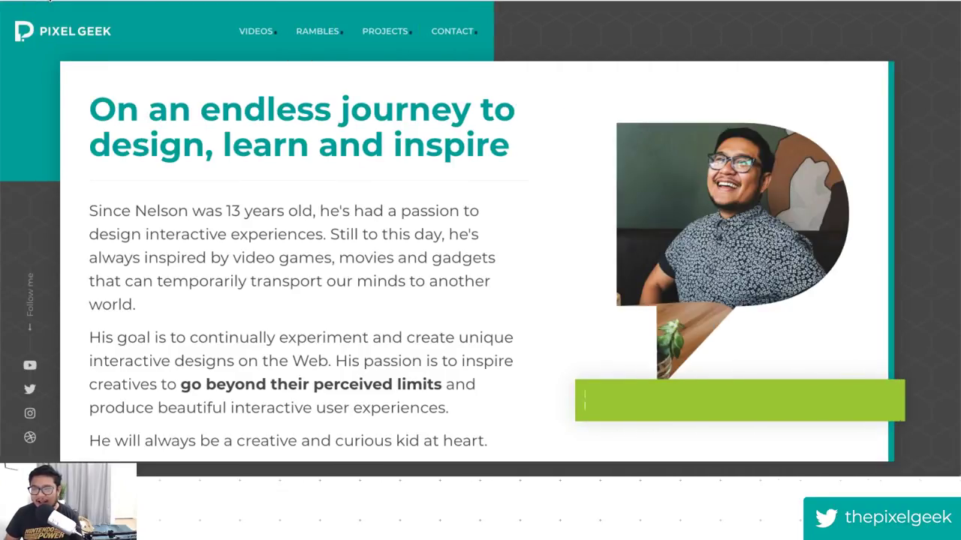
{"action": "left_click", "coordinate": [49, 1]}
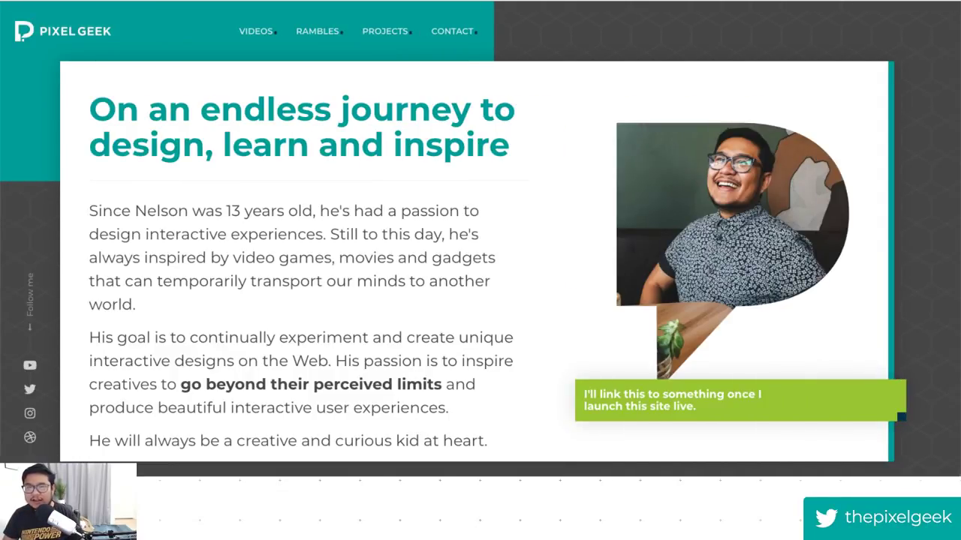
Open the web designer's portfolio site in a new browser tab, replay its load animation and go to its contact page.
{"action": "key", "text": "ctrl+t"}
{"action": "type", "text": "blai"}
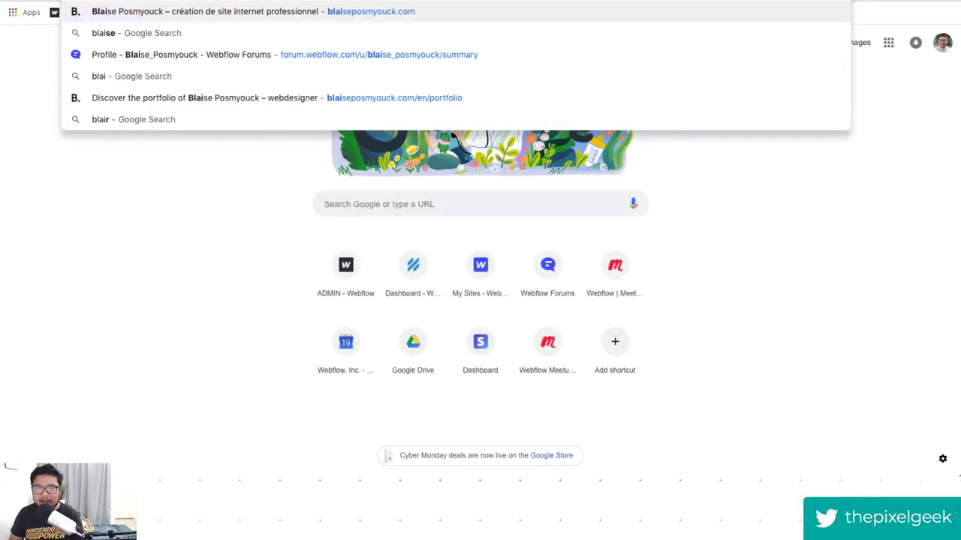
{"action": "key", "text": "Return"}
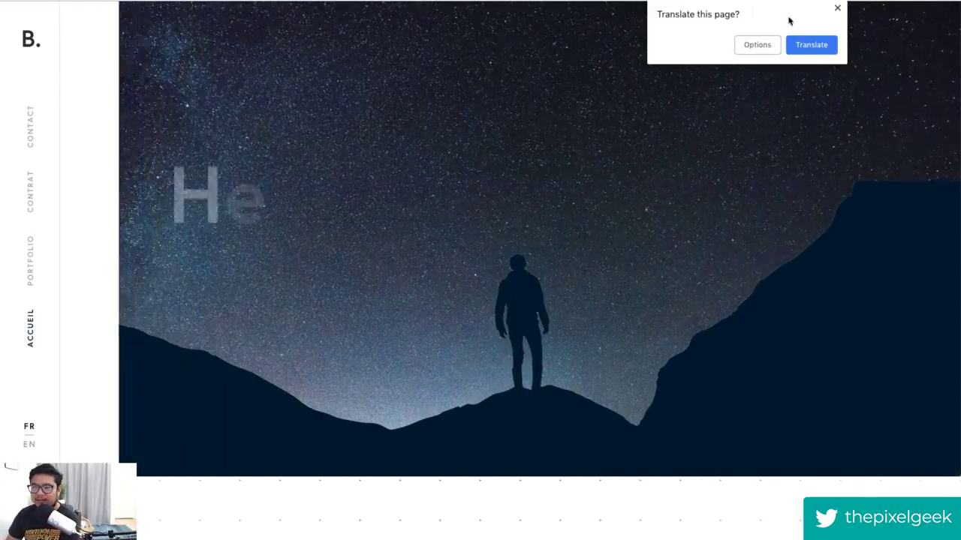
{"action": "left_click", "coordinate": [837, 9]}
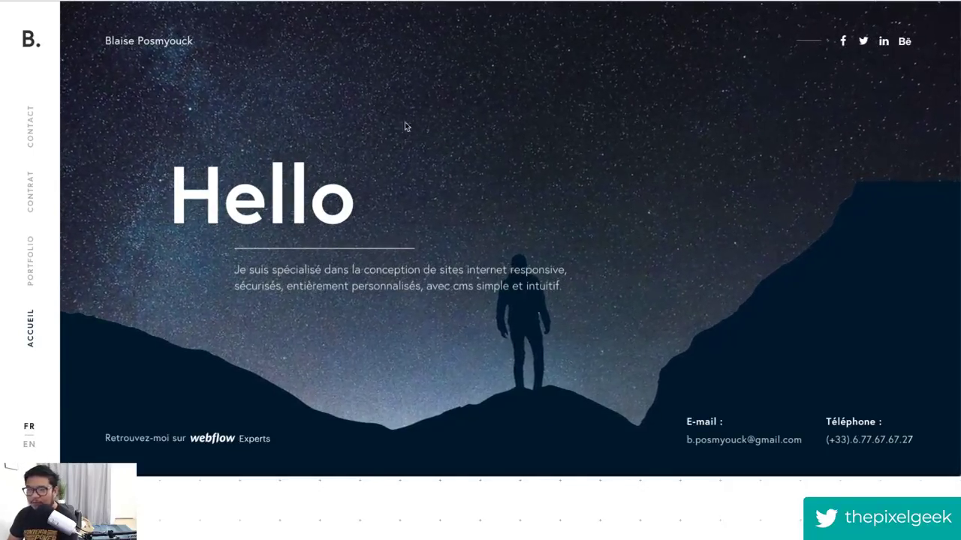
{"action": "left_click", "coordinate": [52, 3]}
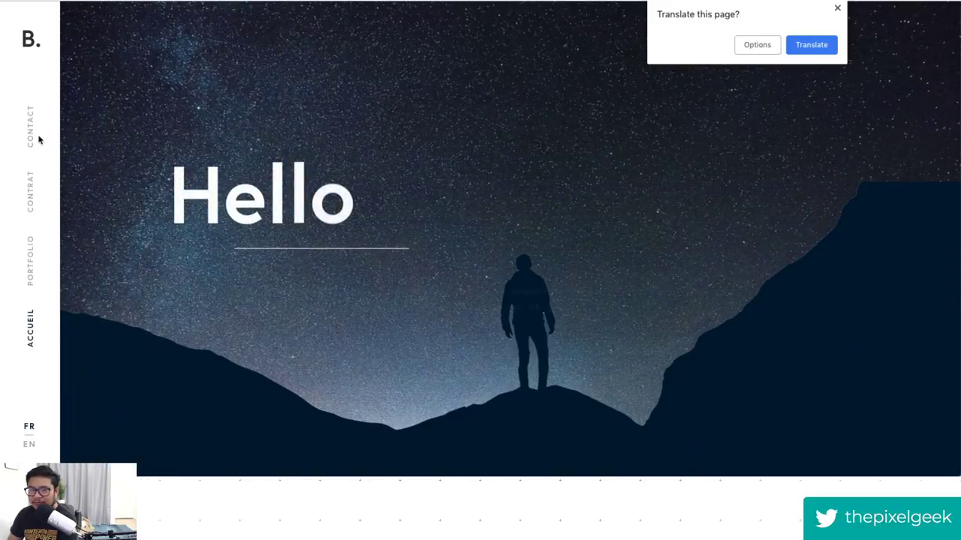
{"action": "left_click", "coordinate": [30, 124]}
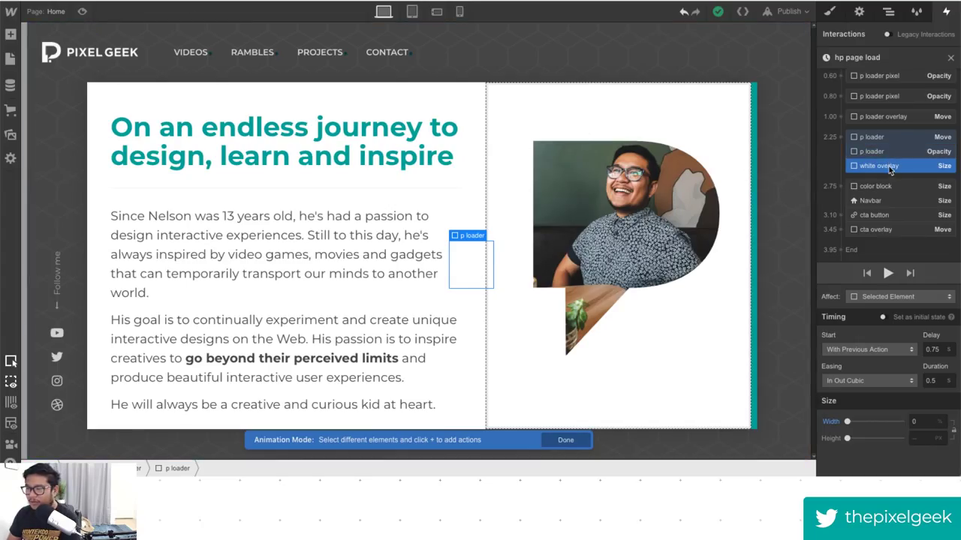
In Webflow, set the duration of the white overlay's size action to 0.75 s and preview the page load.
{"action": "left_click", "coordinate": [889, 170]}
{"action": "left_click", "coordinate": [951, 382]}
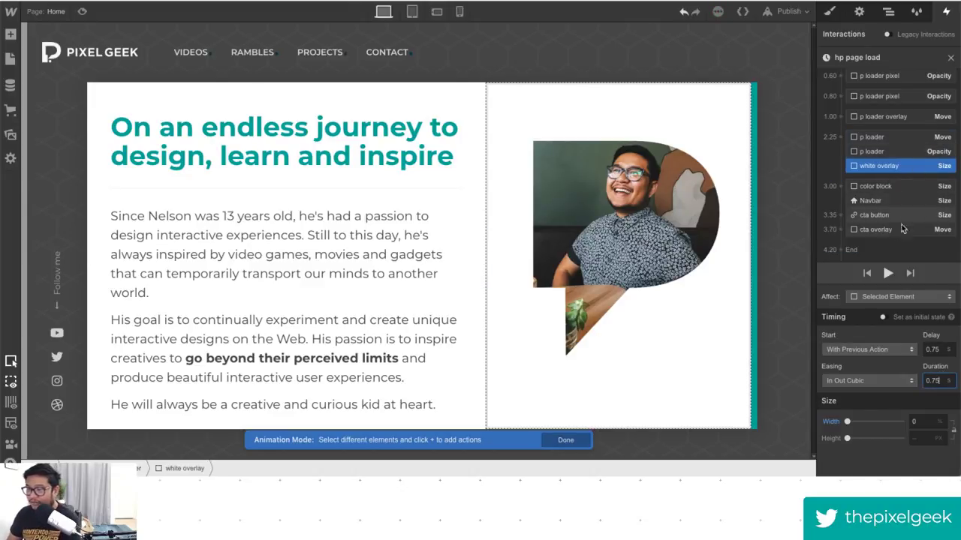
{"action": "left_click", "coordinate": [82, 11]}
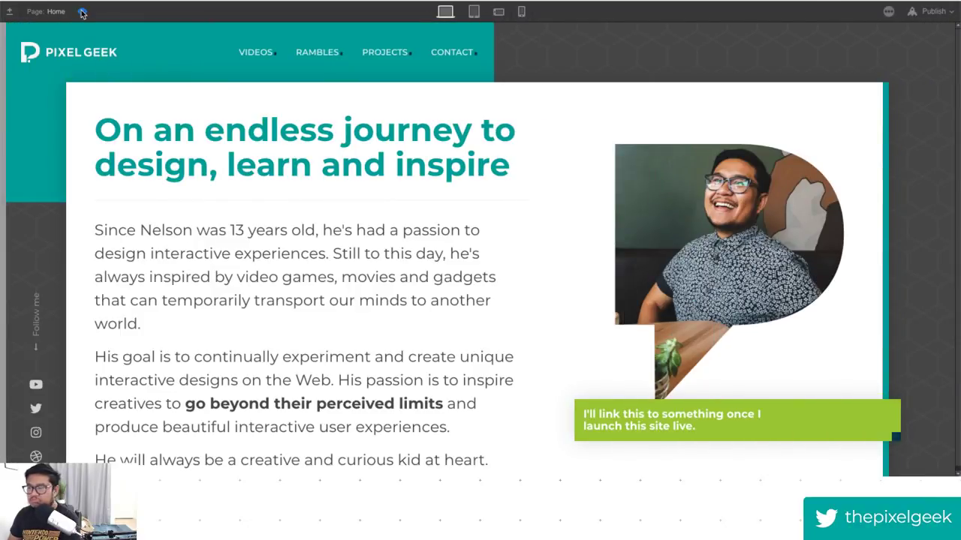
{"action": "left_click", "coordinate": [83, 12]}
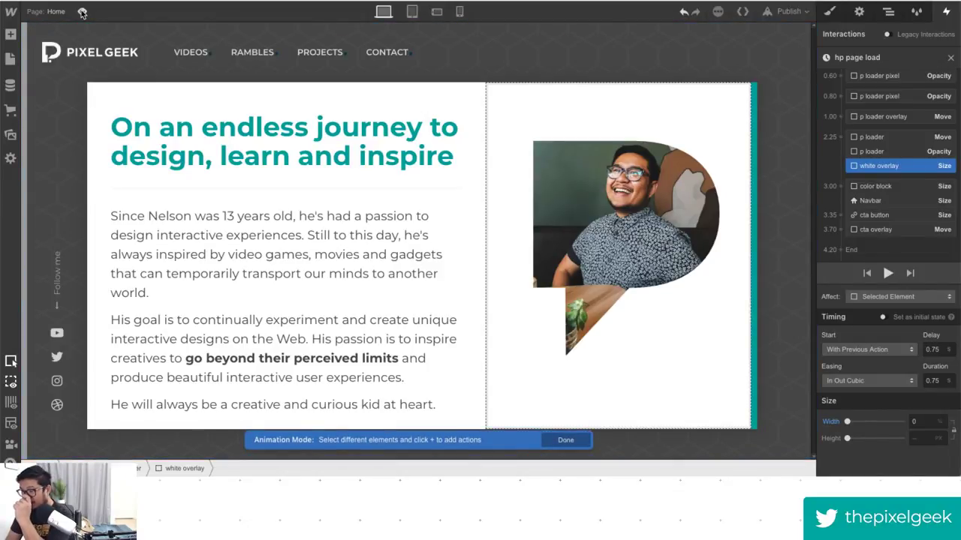
Publish the site, reload the live page to watch its load animation, and return to the Webflow designer.
{"action": "left_click", "coordinate": [790, 11]}
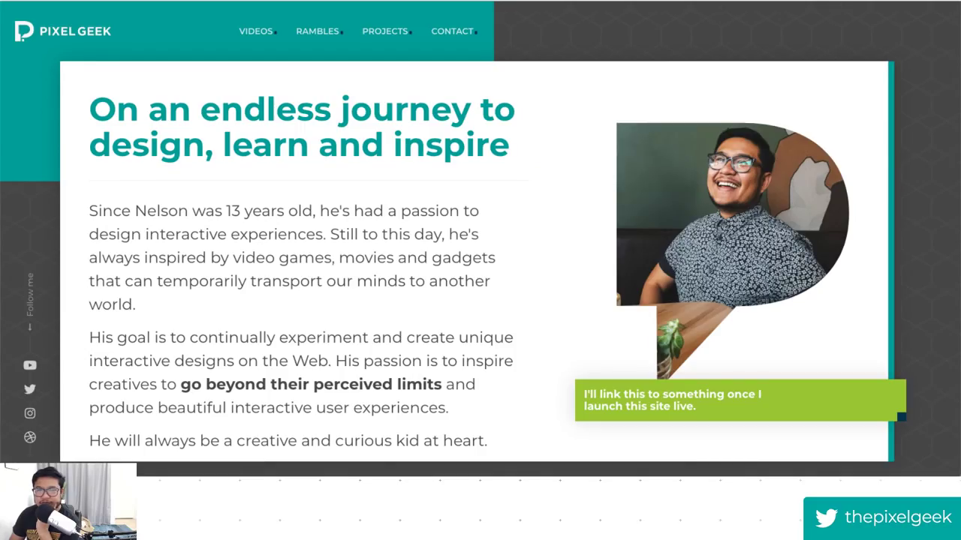
{"action": "key", "text": "F5"}
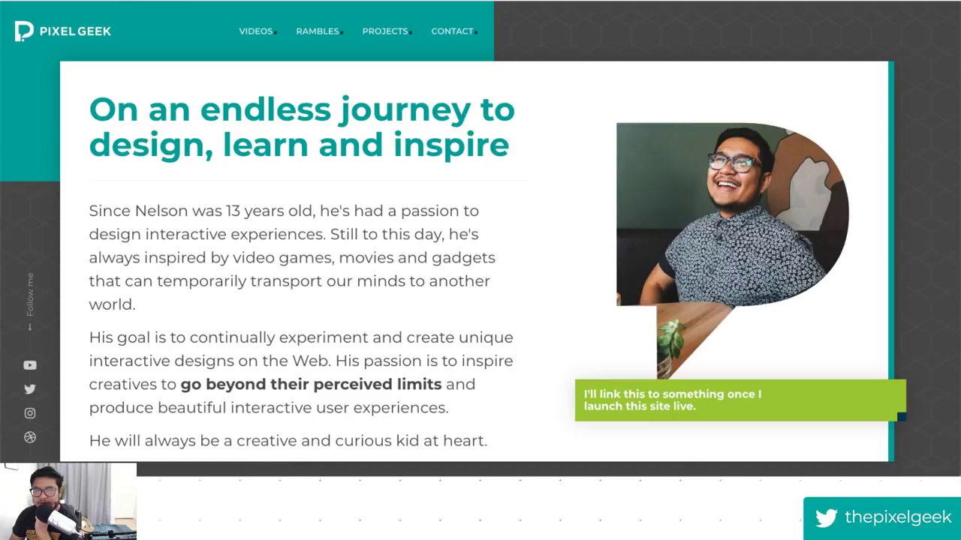
{"action": "key", "text": "ctrl+Tab"}
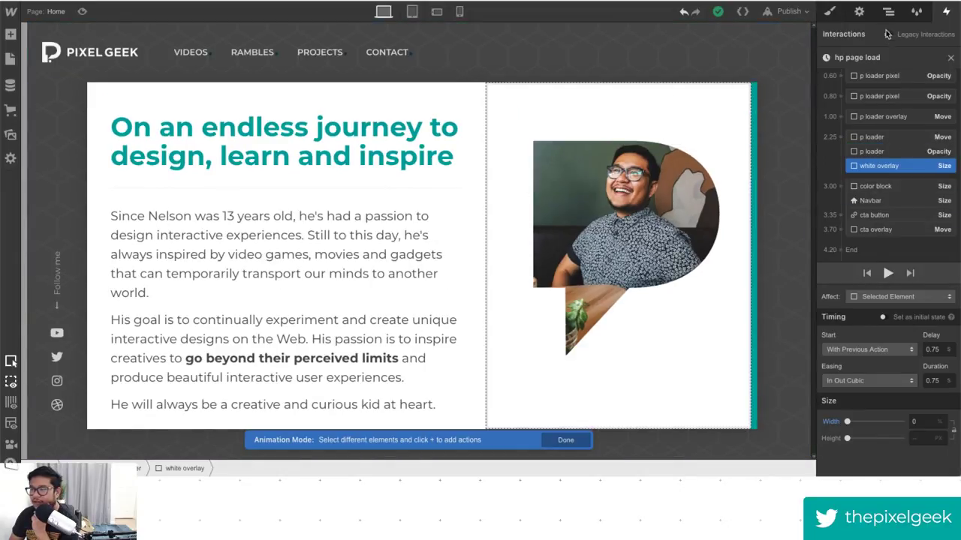
Add a move transform of -50% on X and -50% on Y to the p loader element's style.
{"action": "left_click", "coordinate": [829, 11]}
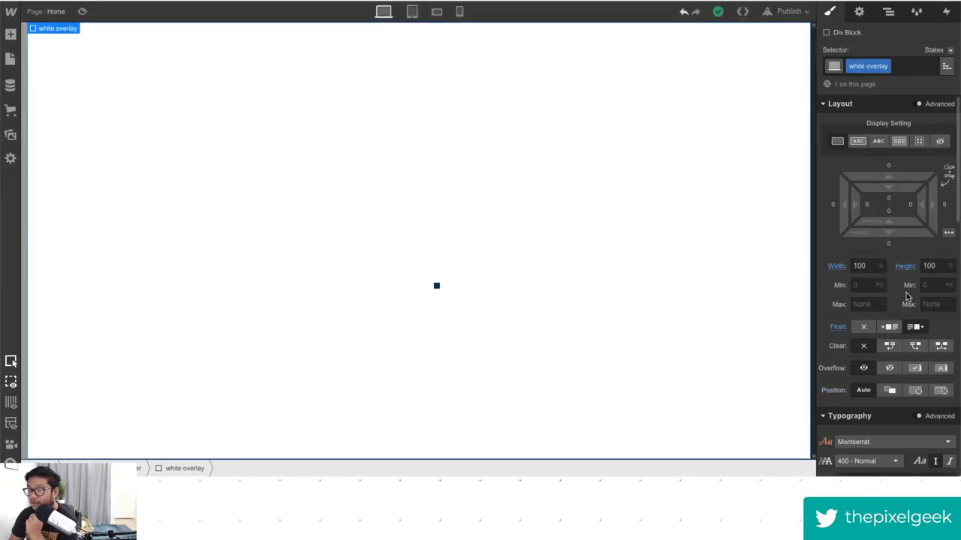
{"action": "scroll", "coordinate": [906, 298], "scroll_direction": "down", "scroll_amount": 3}
{"action": "left_click", "coordinate": [888, 11]}
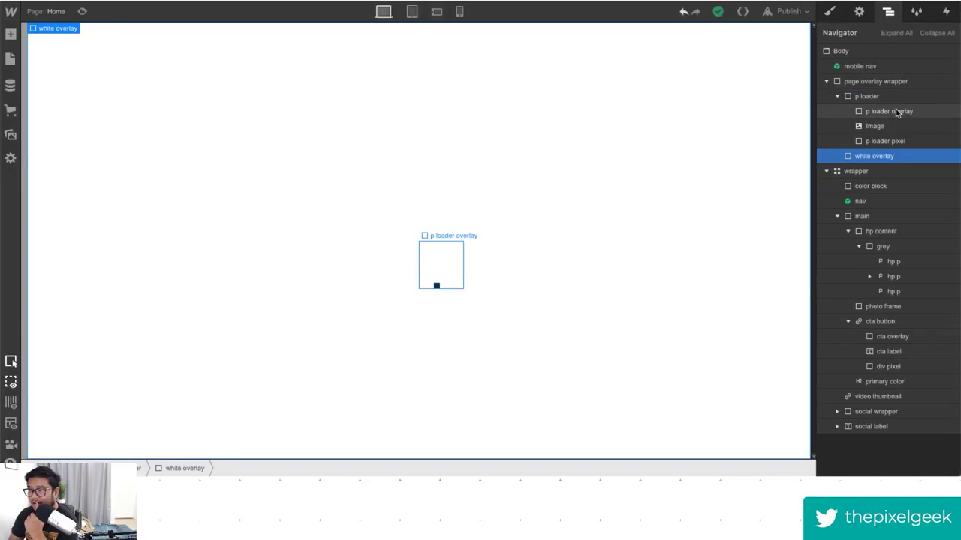
{"action": "left_click", "coordinate": [878, 96]}
{"action": "key", "text": "s"}
{"action": "scroll", "coordinate": [905, 310], "scroll_direction": "down", "scroll_amount": 8}
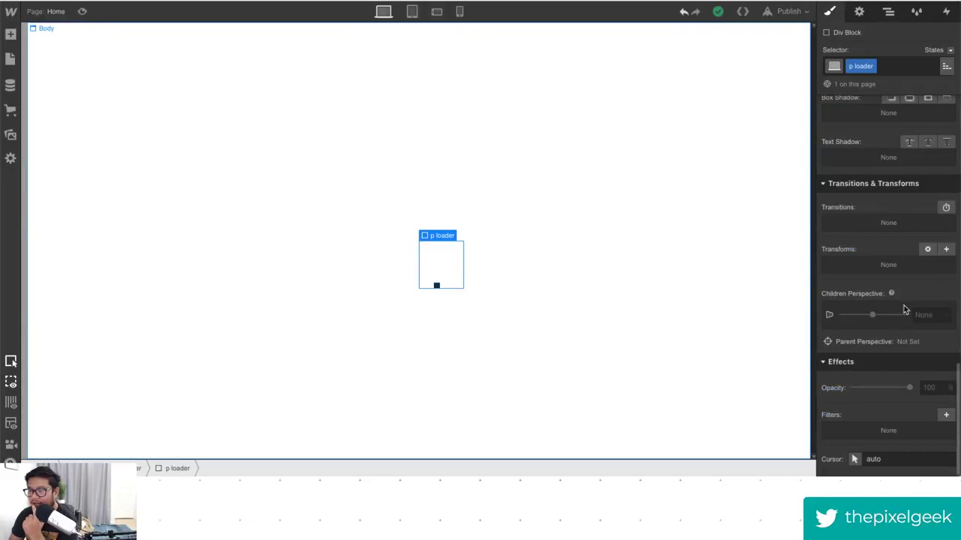
{"action": "scroll", "coordinate": [938, 300], "scroll_direction": "up", "scroll_amount": 10}
{"action": "scroll", "coordinate": [927, 361], "scroll_direction": "down", "scroll_amount": 1}
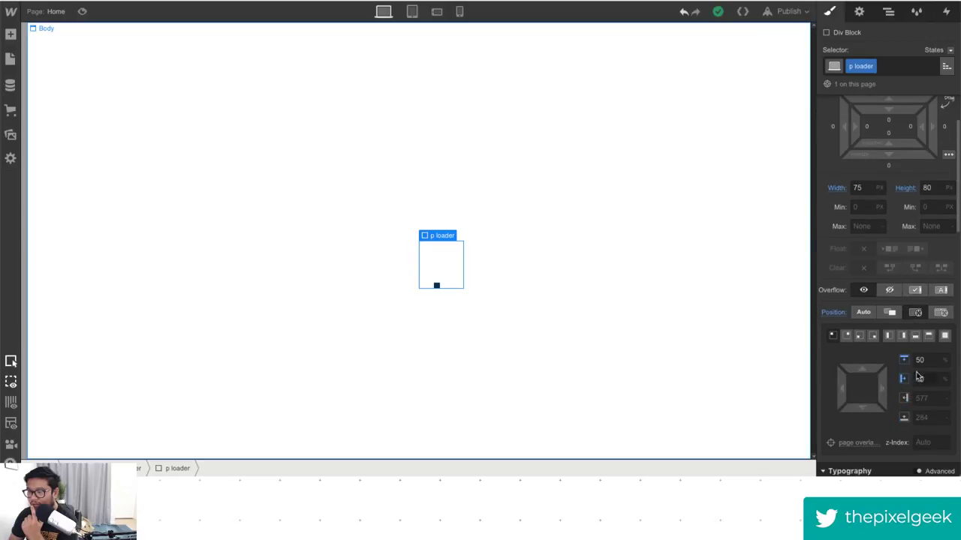
{"action": "scroll", "coordinate": [927, 374], "scroll_direction": "down", "scroll_amount": 8}
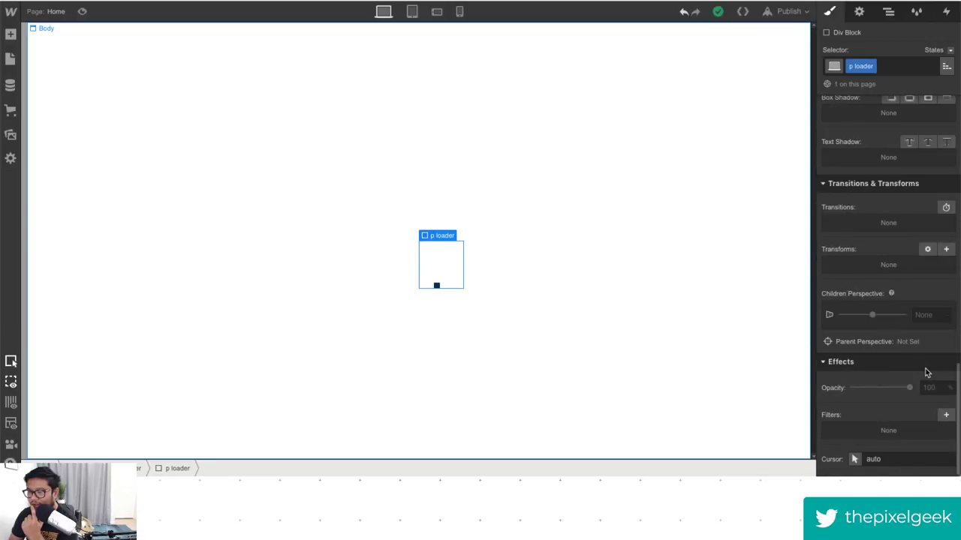
{"action": "left_click", "coordinate": [946, 249]}
{"action": "key", "text": "BackSpace"}
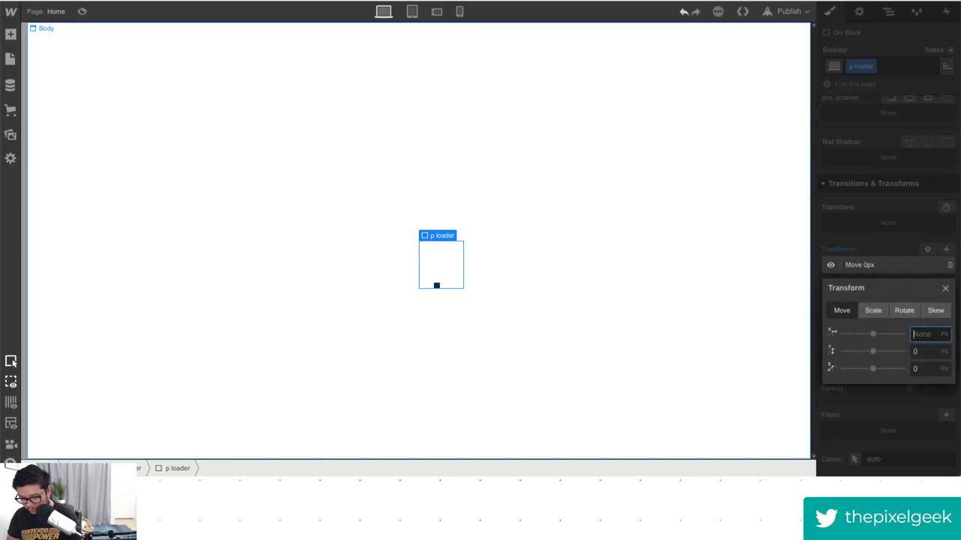
{"action": "key", "text": "Return"}
{"action": "type", "text": "%"}
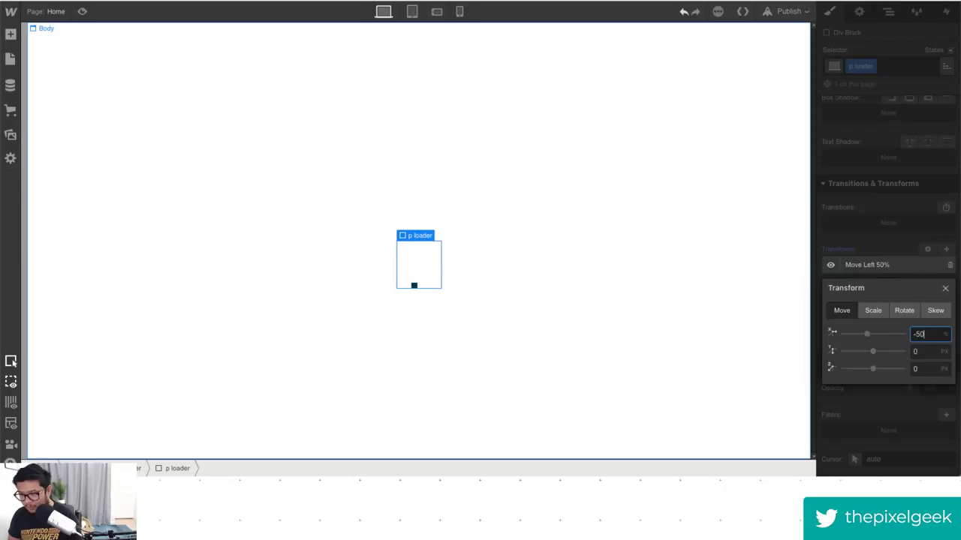
{"action": "key", "text": "Tab"}
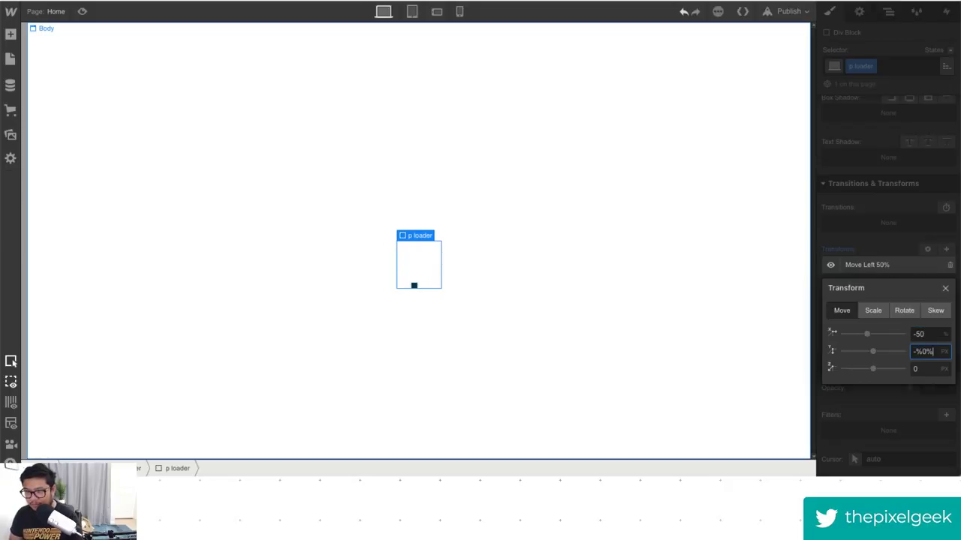
{"action": "type", "text": "-50%"}
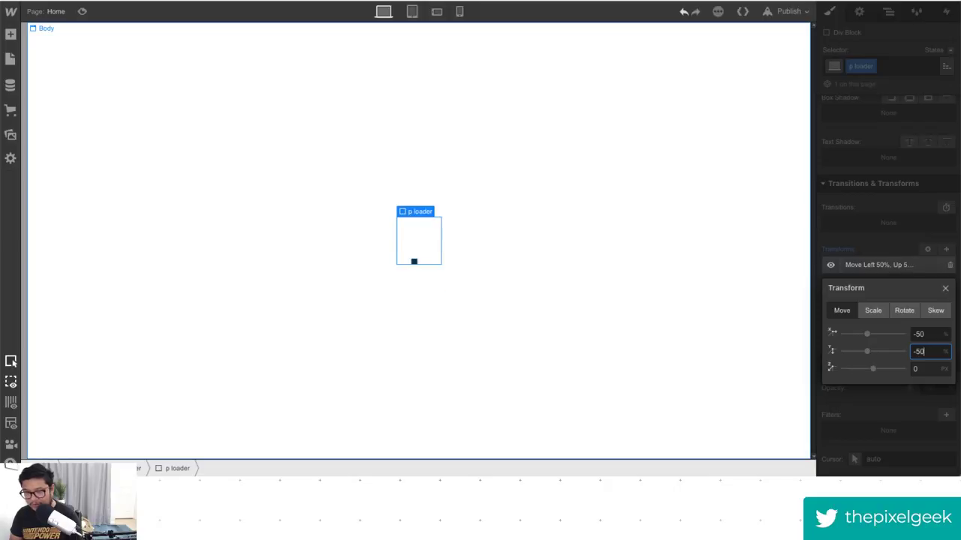
{"action": "left_click", "coordinate": [833, 120]}
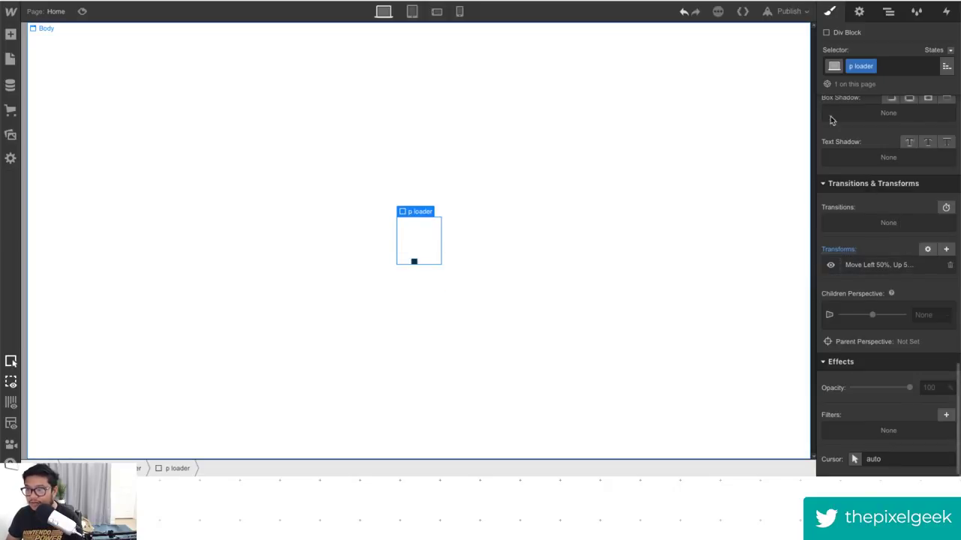
Publish the site to the selected domains and preview the page load animation.
{"action": "left_click", "coordinate": [788, 12]}
{"action": "left_click", "coordinate": [663, 130]}
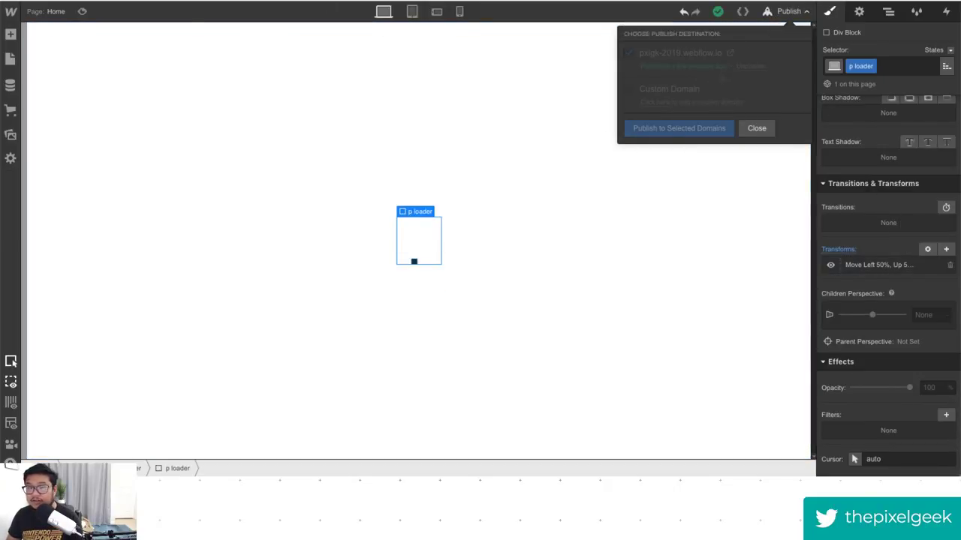
{"action": "left_click", "coordinate": [83, 13]}
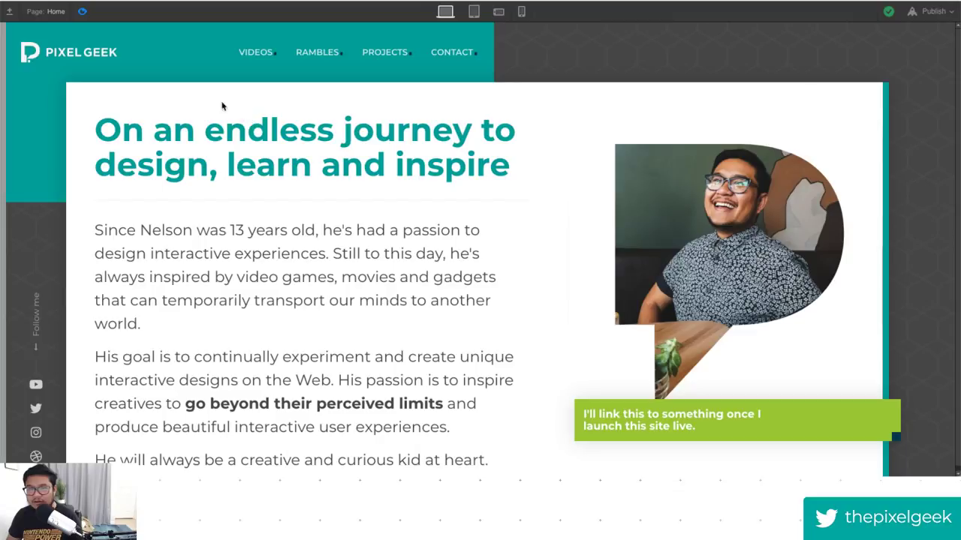
{"action": "left_click", "coordinate": [81, 13]}
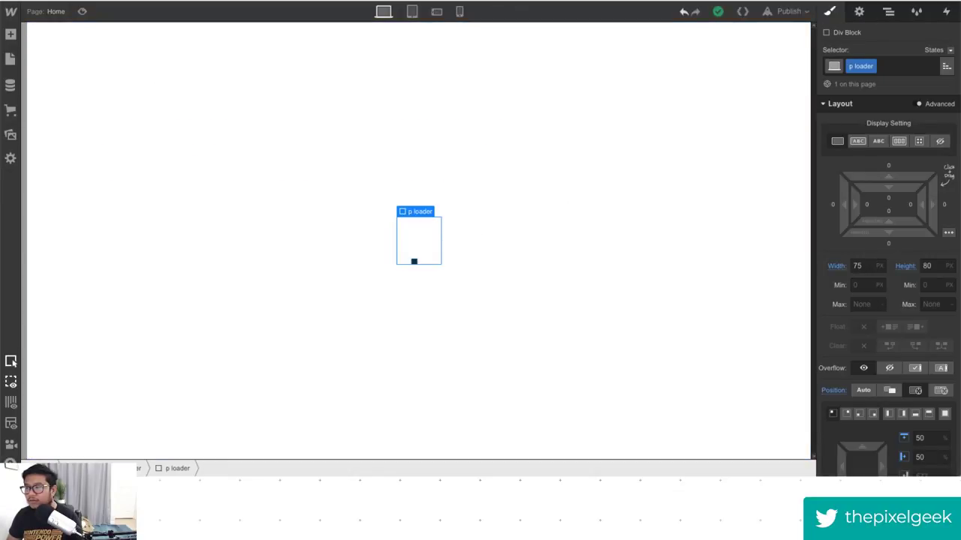
In the hp page load animation, set the Y offset of the p loader's move action at 2.25 s to -50%.
{"action": "left_click", "coordinate": [950, 13]}
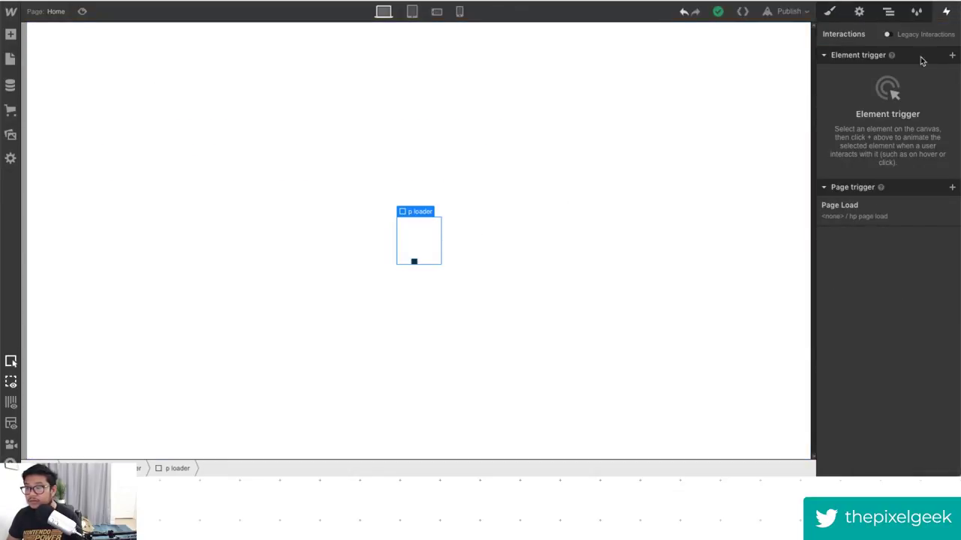
{"action": "left_click", "coordinate": [860, 213]}
{"action": "scroll", "coordinate": [886, 298], "scroll_direction": "down", "scroll_amount": 1}
{"action": "scroll", "coordinate": [886, 298], "scroll_direction": "down", "scroll_amount": 5}
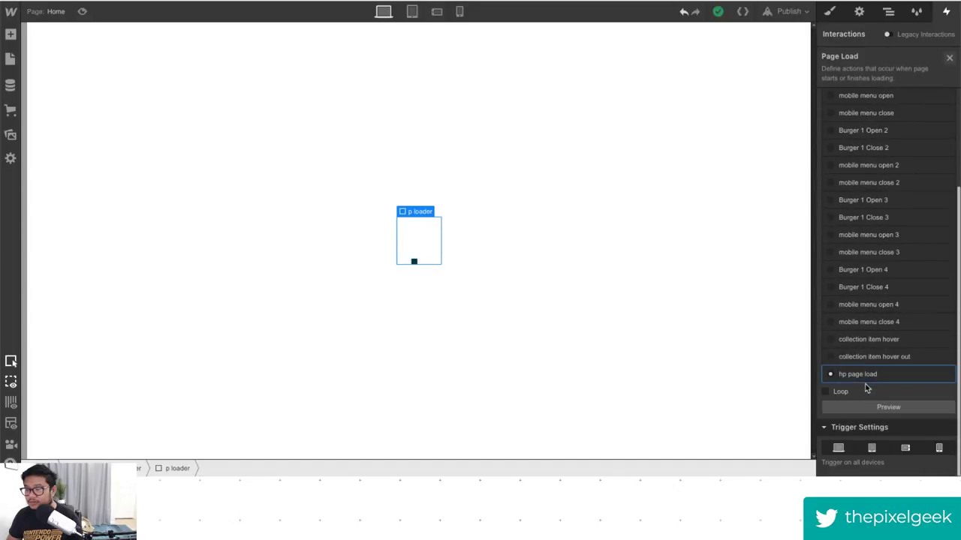
{"action": "left_click", "coordinate": [865, 375]}
{"action": "scroll", "coordinate": [906, 153], "scroll_direction": "down", "scroll_amount": 3}
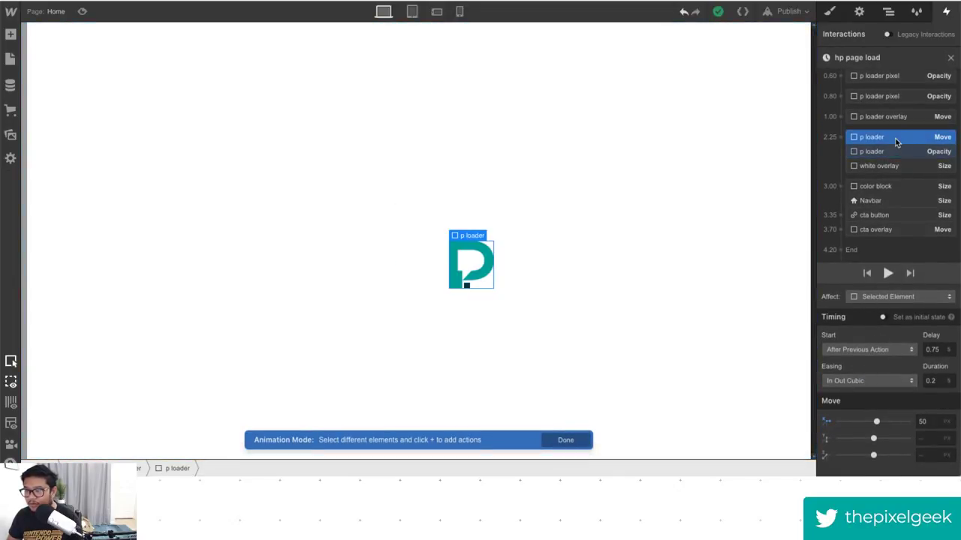
{"action": "left_click", "coordinate": [933, 424]}
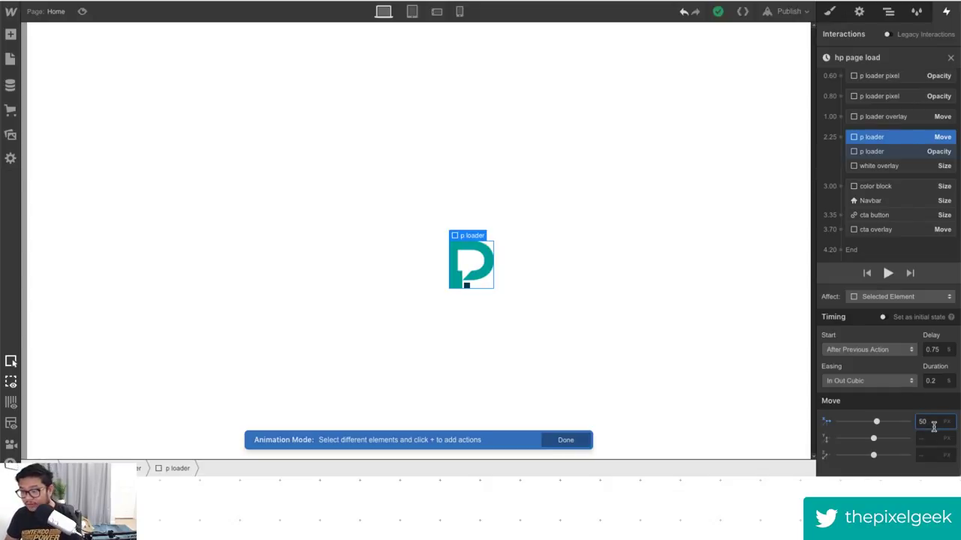
{"action": "left_click", "coordinate": [931, 439]}
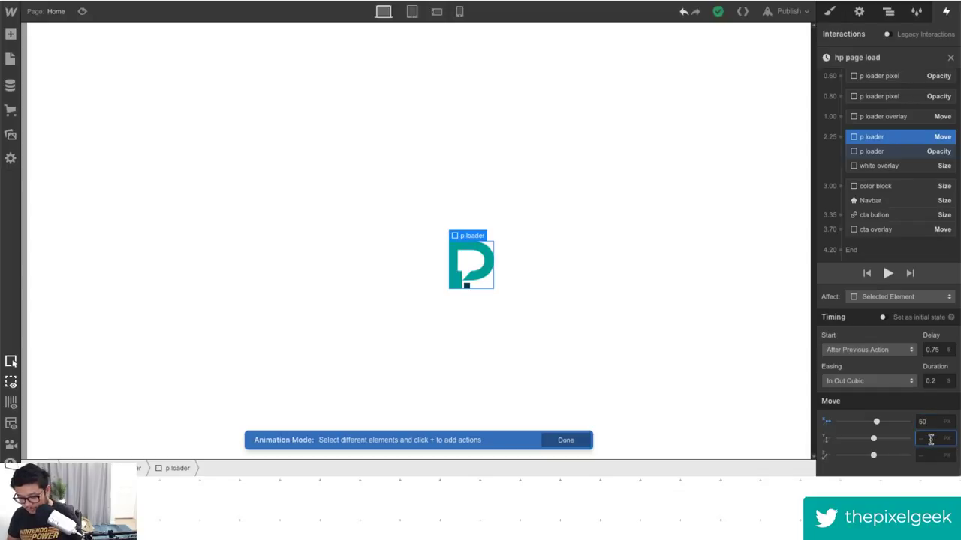
{"action": "type", "text": "-50"}
{"action": "key", "text": "shift+Tab"}
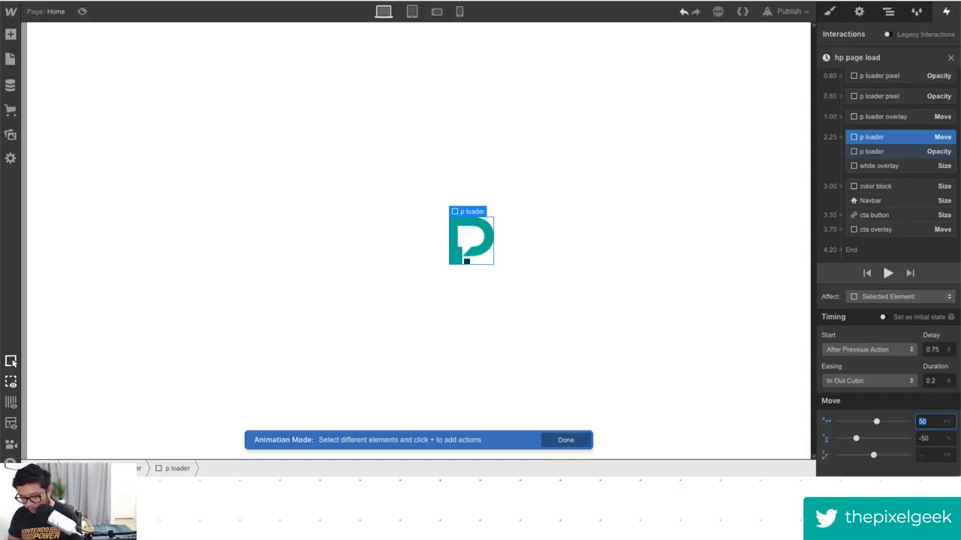
Change the X offset of the p loader's move action to percent, raising it from -50% to 50%.
{"action": "type", "text": "-50"}
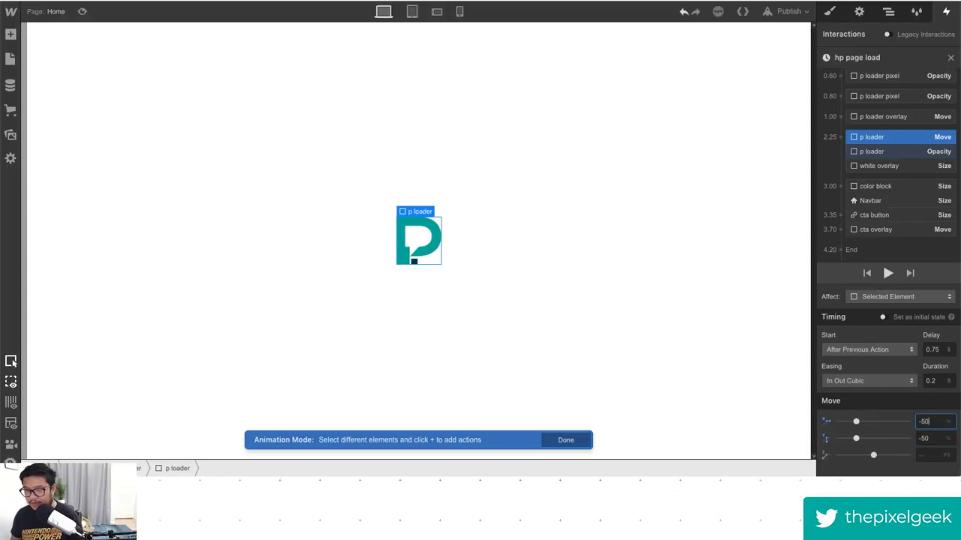
{"action": "key", "text": "Up"}
{"action": "key", "text": "Up"}
{"action": "key", "text": "Up"}
{"action": "key", "text": "Up"}
{"action": "key", "text": "Up"}
{"action": "key", "text": "Up"}
{"action": "key", "text": "Up"}
{"action": "key", "text": "Up"}
{"action": "key", "text": "Up"}
{"action": "key", "text": "Up"}
{"action": "key", "text": "Up"}
{"action": "key", "text": "Up"}
{"action": "key", "text": "Up"}
{"action": "key", "text": "Up"}
{"action": "key", "text": "Up"}
{"action": "key", "text": "Up"}
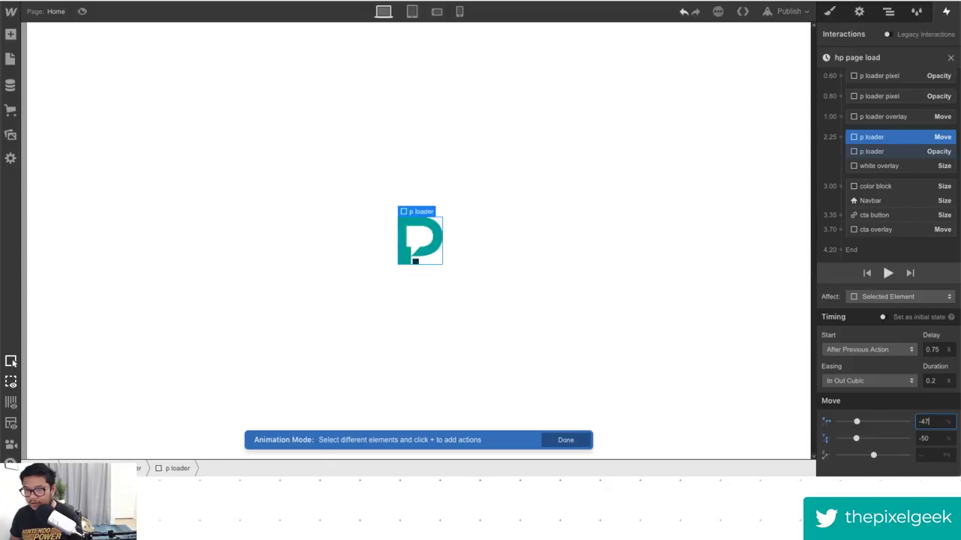
{"action": "key", "text": "Up"}
{"action": "key", "text": "Up"}
{"action": "key", "text": "Up"}
{"action": "key", "text": "Up"}
{"action": "key", "text": "Up"}
{"action": "key", "text": "Up"}
{"action": "key", "text": "Up"}
{"action": "key", "text": "Up"}
{"action": "key", "text": "Up"}
{"action": "key", "text": "Up"}
{"action": "key", "text": "Up"}
{"action": "key", "text": "Up"}
{"action": "key", "text": "Up"}
{"action": "key", "text": "Up"}
{"action": "key", "text": "Up"}
{"action": "key", "text": "Up"}
{"action": "key", "text": "Up"}
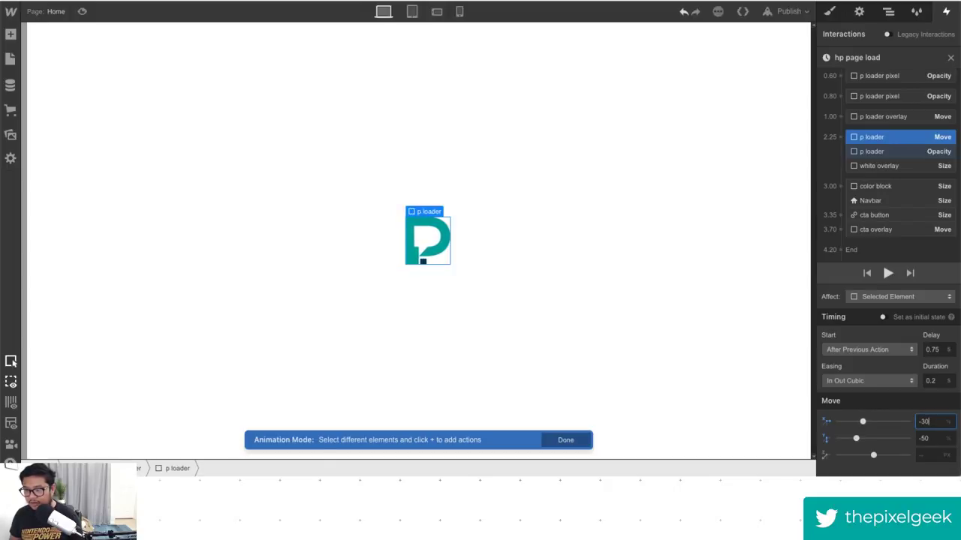
{"action": "key", "text": "Up"}
{"action": "key", "text": "Up"}
{"action": "key", "text": "Up"}
{"action": "key", "text": "Up"}
{"action": "key", "text": "Up"}
{"action": "key", "text": "Up"}
{"action": "key", "text": "Up"}
{"action": "key", "text": "Up"}
{"action": "key", "text": "Up"}
{"action": "key", "text": "Up"}
{"action": "key", "text": "Up"}
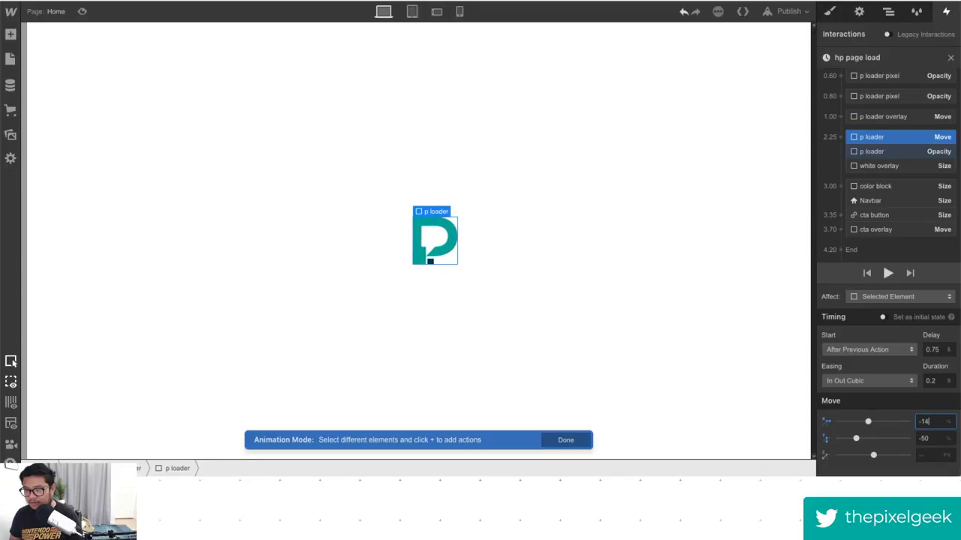
{"action": "key", "text": "shift+Up"}
{"action": "key", "text": "shift+Up"}
{"action": "key", "text": "shift+Up"}
{"action": "key", "text": "shift+Up"}
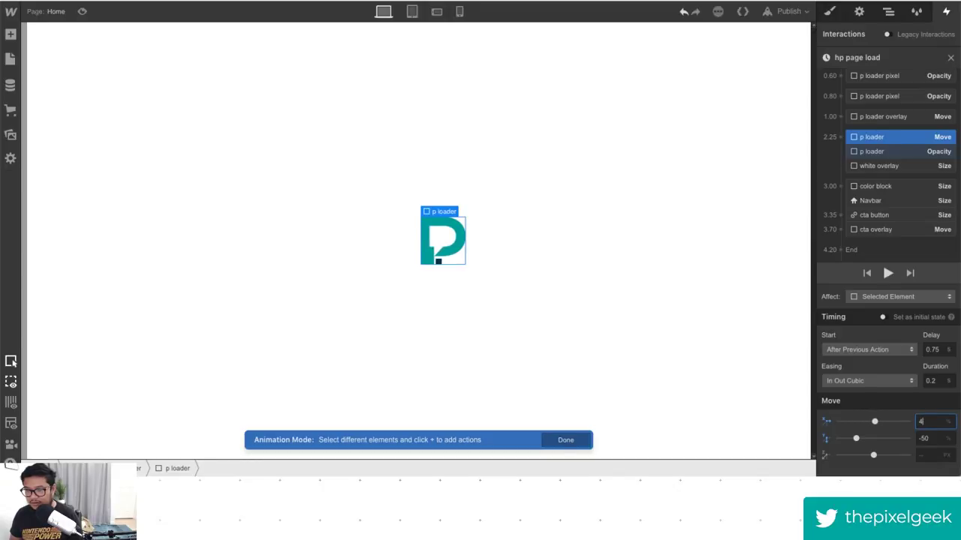
{"action": "key", "text": "shift+Up"}
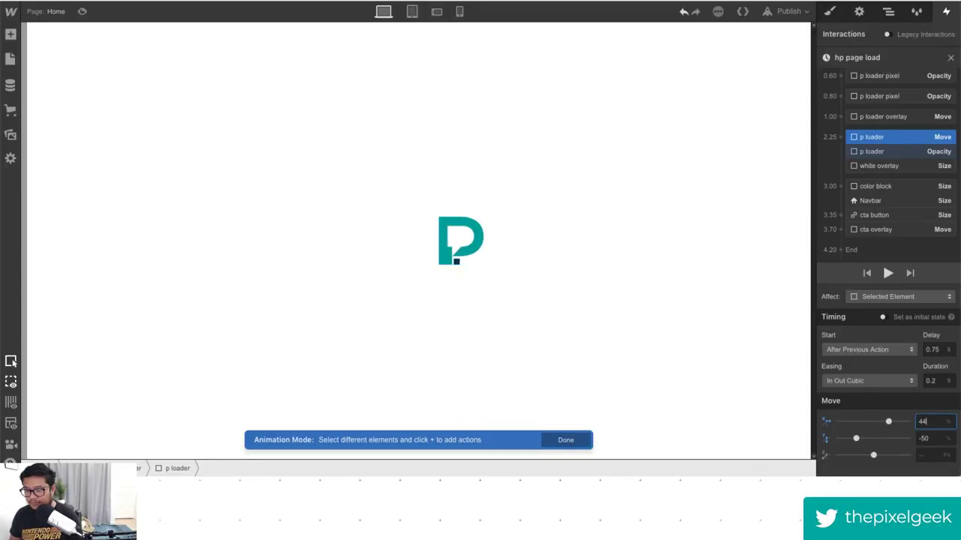
{"action": "key", "text": "Up"}
{"action": "key", "text": "Up"}
{"action": "key", "text": "Up"}
{"action": "key", "text": "Up"}
{"action": "key", "text": "Up"}
{"action": "key", "text": "Up"}
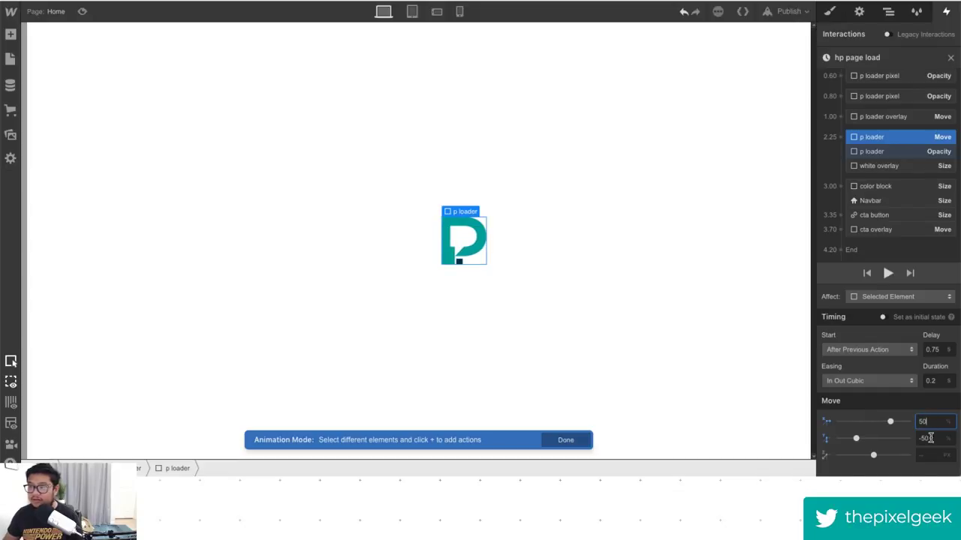
Play the hp page load animation, check the p loader overlay and pixel actions, and replay it from the initial state.
{"action": "left_click", "coordinate": [887, 274]}
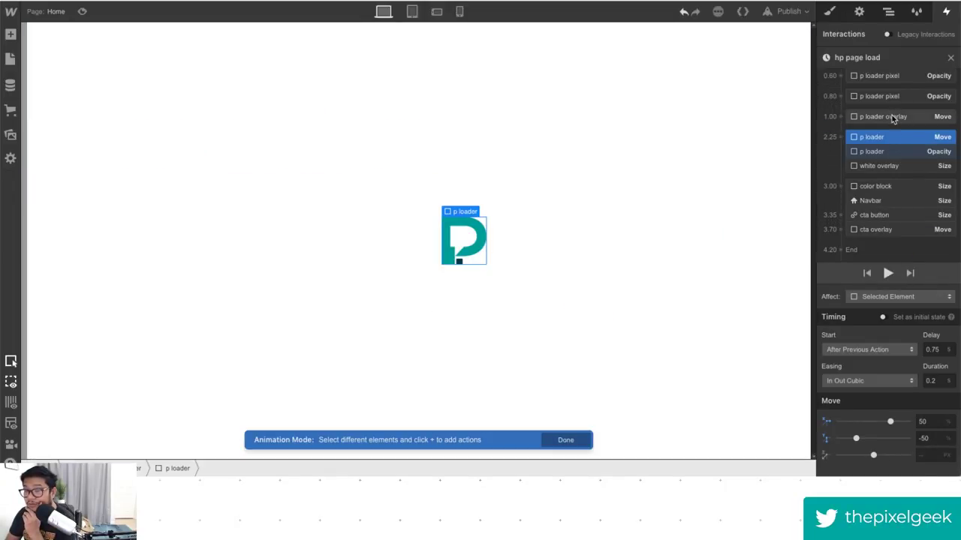
{"action": "left_click", "coordinate": [891, 117]}
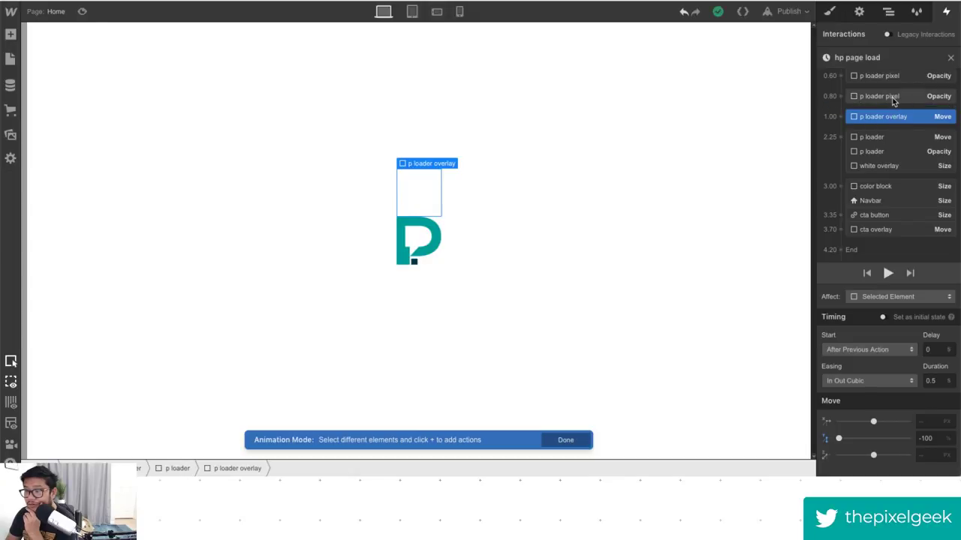
{"action": "left_click", "coordinate": [894, 100]}
{"action": "scroll", "coordinate": [892, 230], "scroll_direction": "up", "scroll_amount": 5}
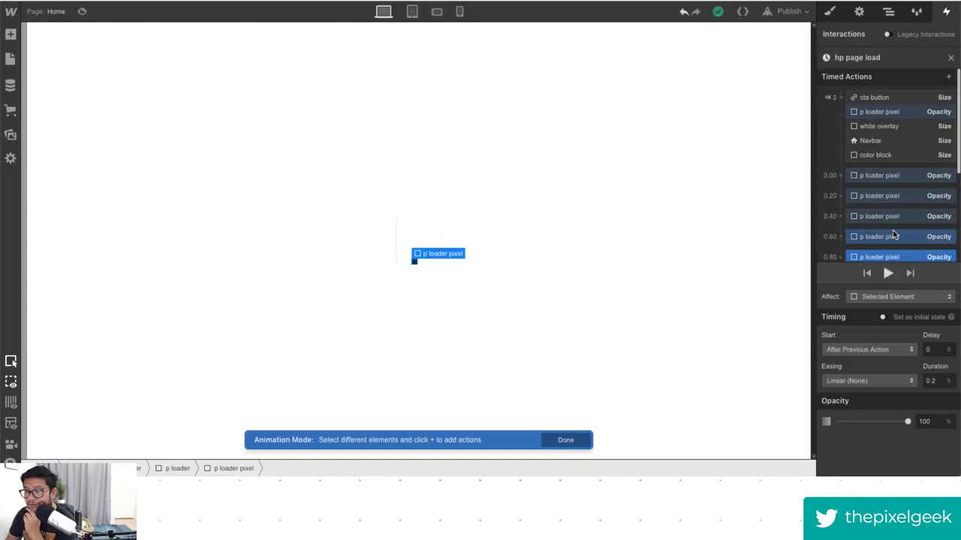
{"action": "left_click", "coordinate": [871, 98]}
{"action": "left_click", "coordinate": [888, 274]}
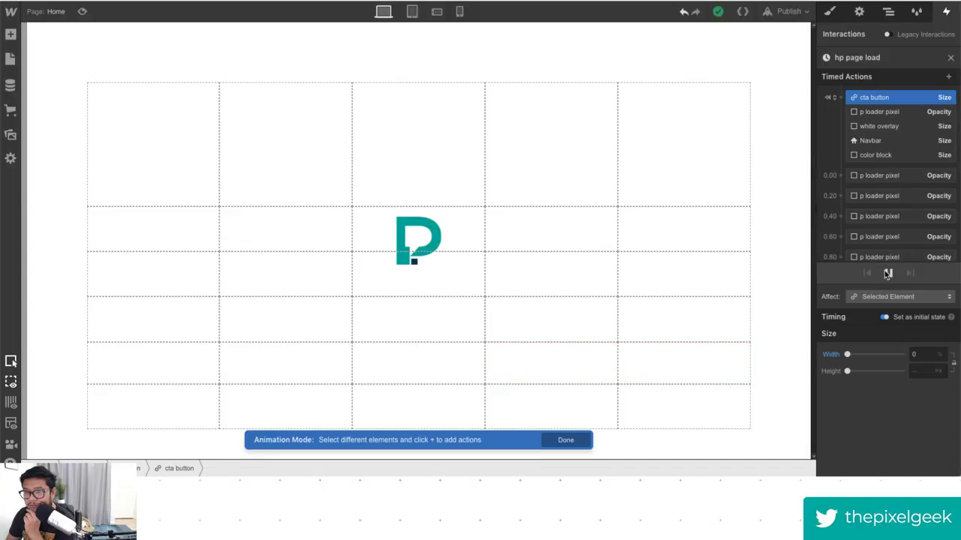
Examine the p loader pixel opacity actions and the p loader overlay move action in the hp page load timeline.
{"action": "left_click", "coordinate": [890, 215]}
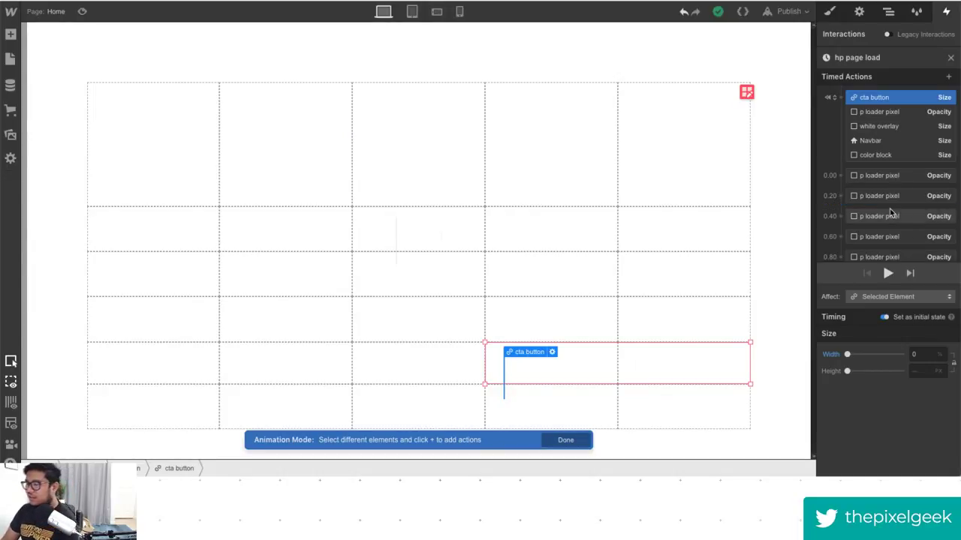
{"action": "left_click_drag", "start_coordinate": [894, 220], "coordinate": [903, 179]}
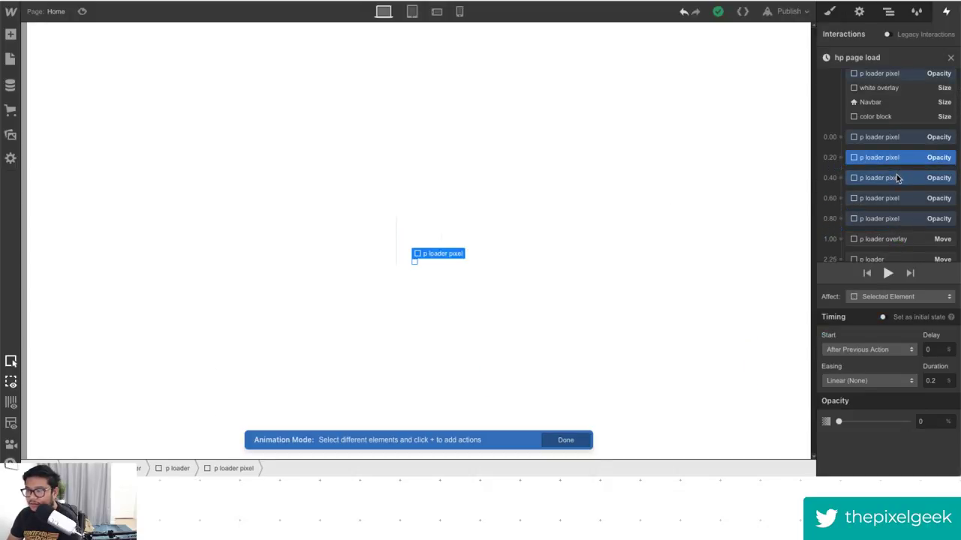
{"action": "left_click", "coordinate": [896, 177]}
{"action": "left_click", "coordinate": [895, 198]}
{"action": "left_click", "coordinate": [893, 218]}
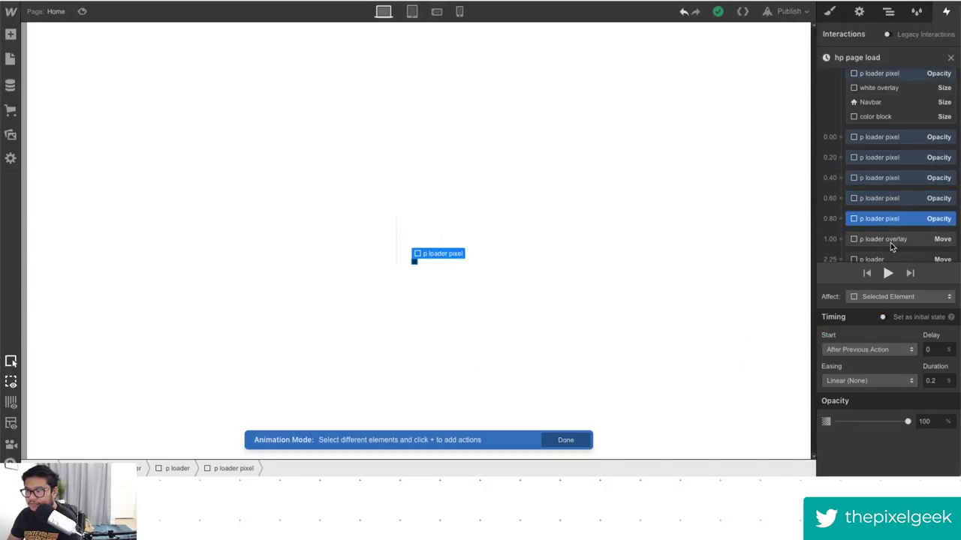
{"action": "left_click", "coordinate": [890, 240]}
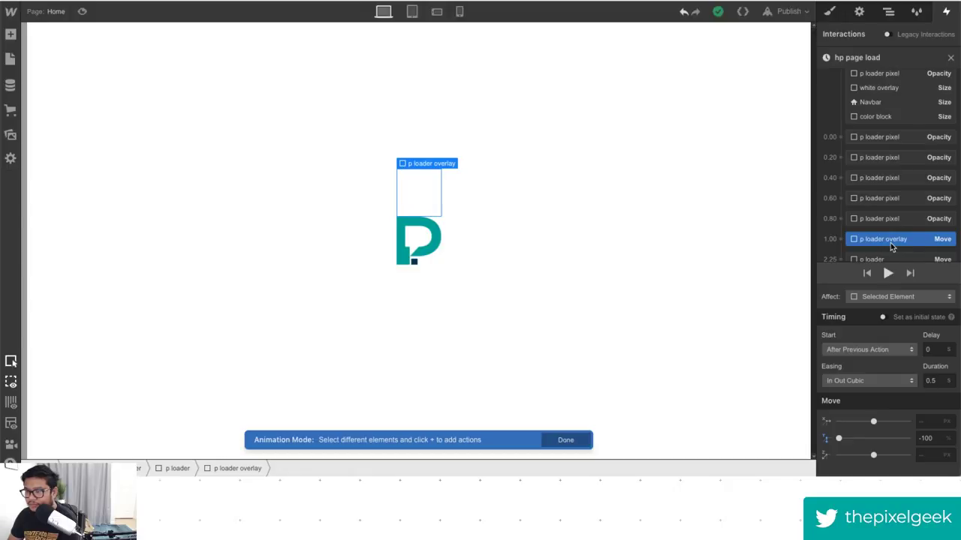
{"action": "scroll", "coordinate": [892, 247], "scroll_direction": "down", "scroll_amount": 2}
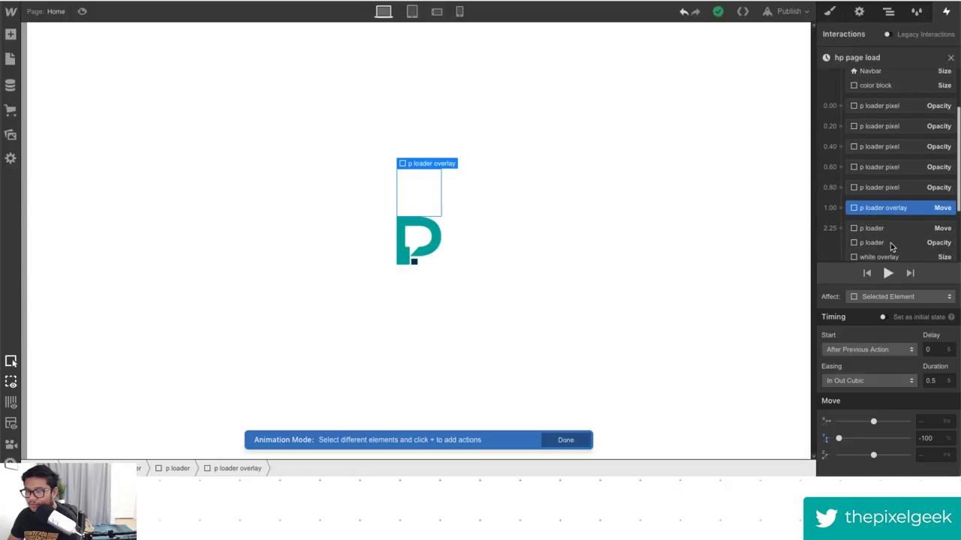
{"action": "scroll", "coordinate": [891, 248], "scroll_direction": "up", "scroll_amount": 3}
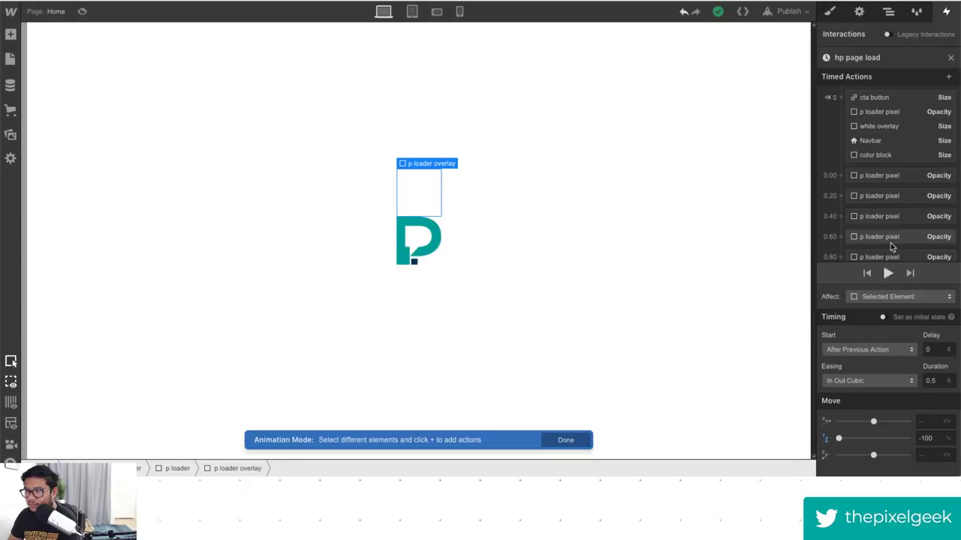
{"action": "scroll", "coordinate": [891, 248], "scroll_direction": "down", "scroll_amount": 5}
{"action": "scroll", "coordinate": [892, 248], "scroll_direction": "up", "scroll_amount": 4}
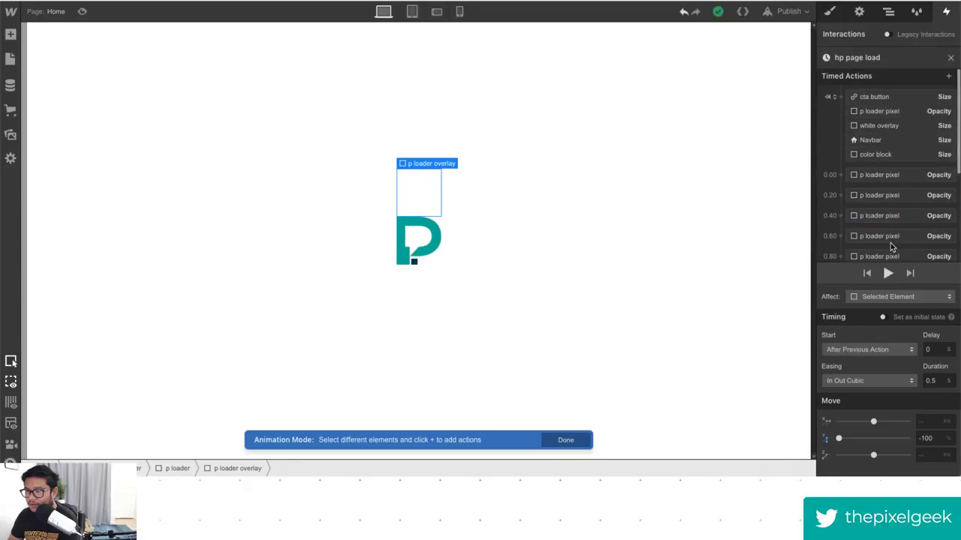
{"action": "scroll", "coordinate": [891, 247], "scroll_direction": "down", "scroll_amount": 1}
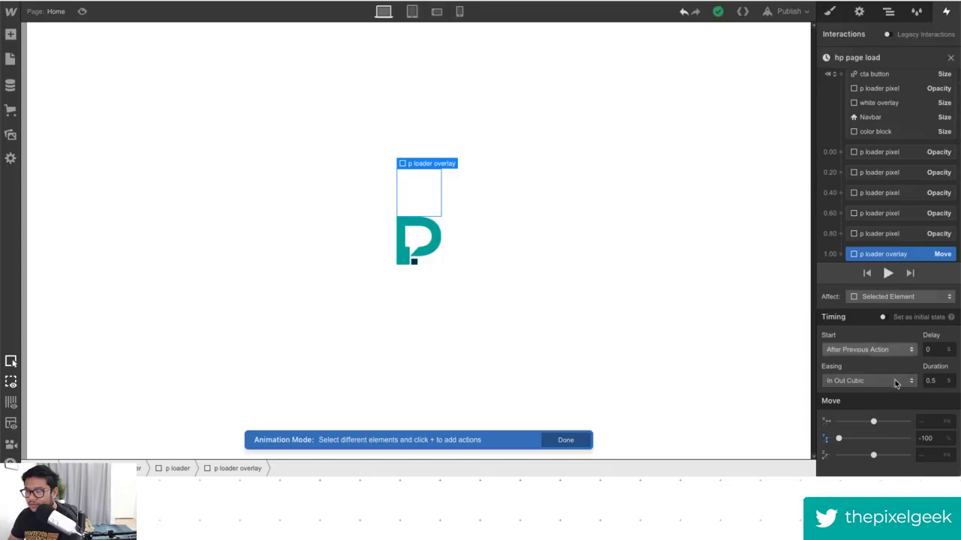
Set the Y offset of the p loader overlay's move action at 1.00 s to 0%.
{"action": "left_click_drag", "start_coordinate": [838, 438], "coordinate": [874, 439]}
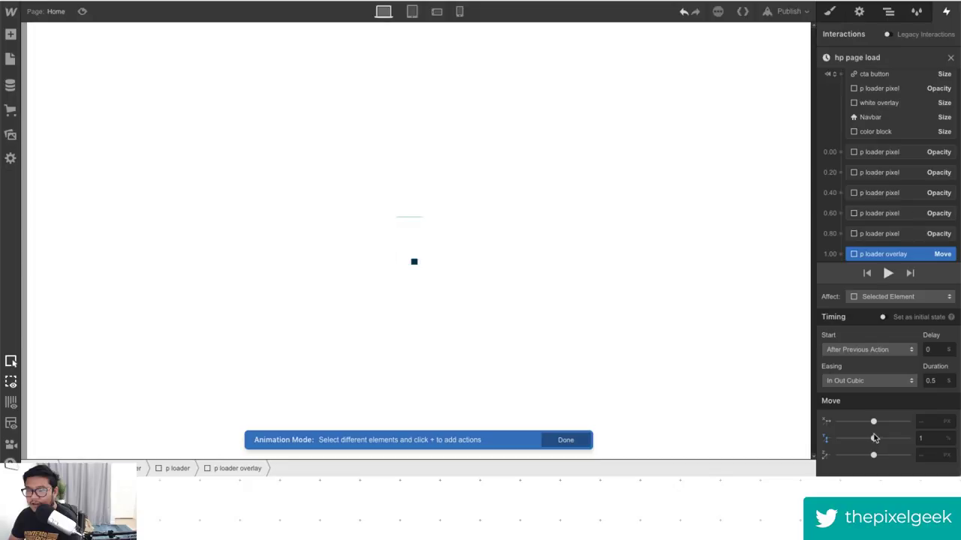
{"action": "left_click", "coordinate": [364, 293]}
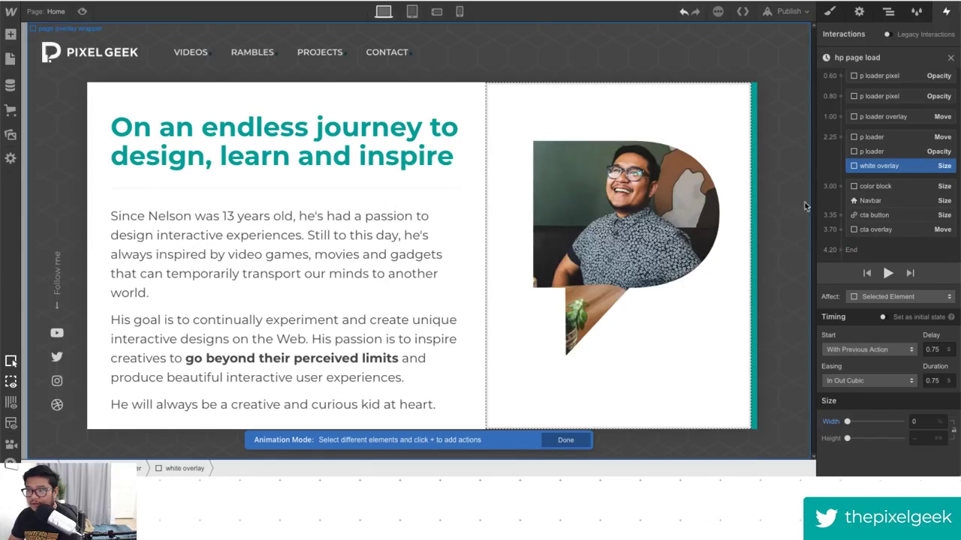
{"action": "left_click", "coordinate": [898, 151]}
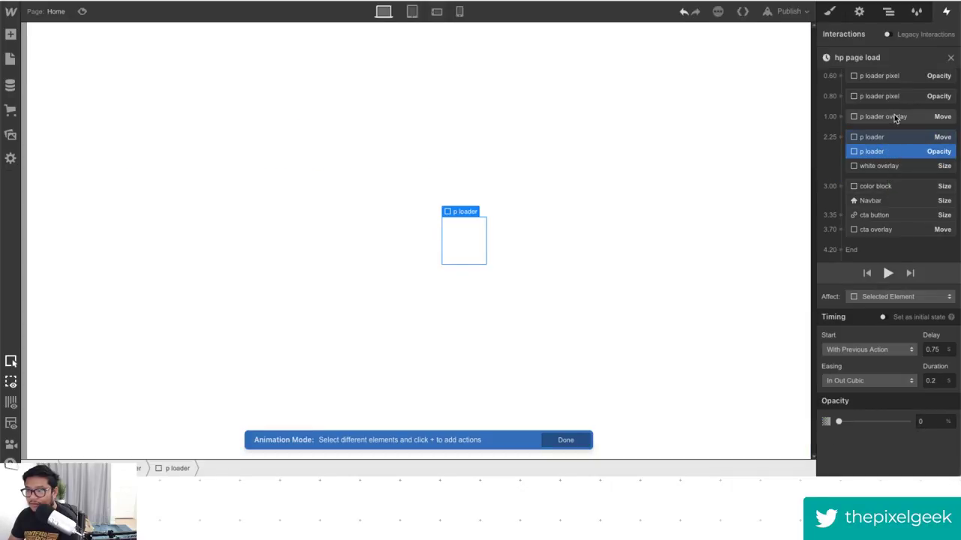
{"action": "left_click", "coordinate": [894, 116]}
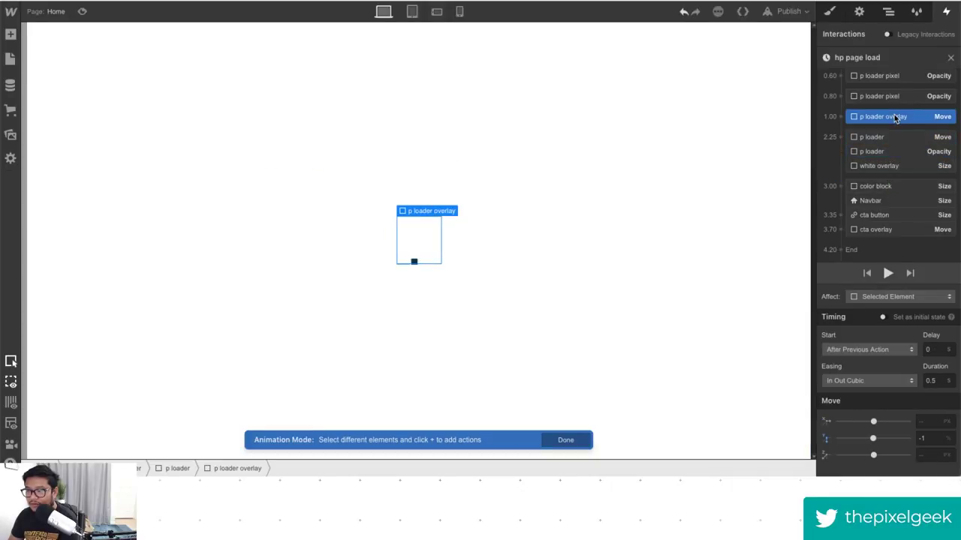
{"action": "left_click", "coordinate": [935, 439]}
{"action": "type", "text": "-1"}
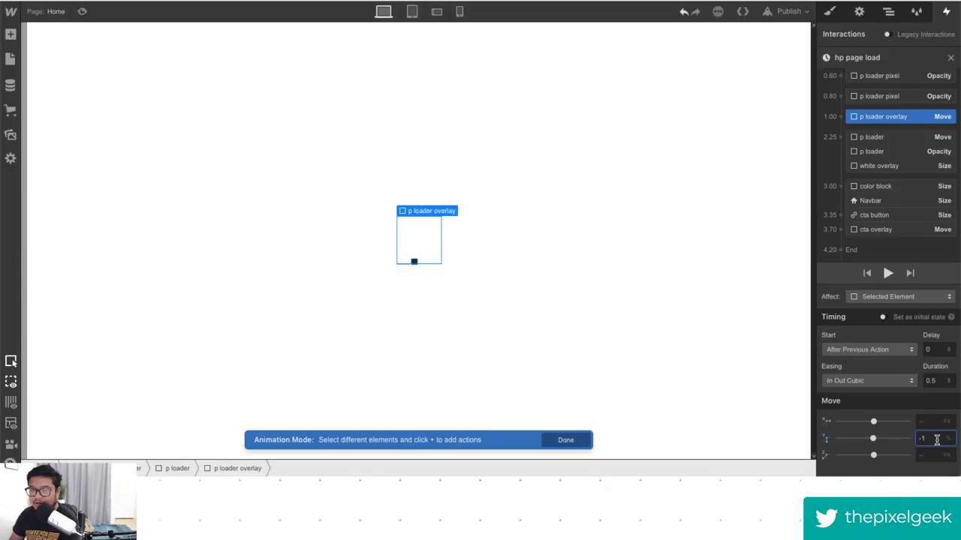
{"action": "key", "text": "Up"}
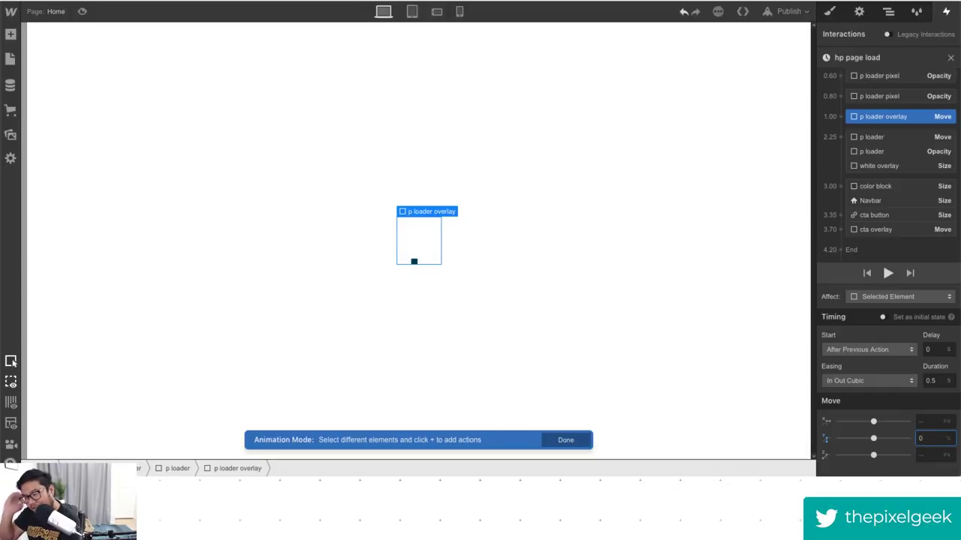
Style the p loader overlay with a width of 103% and a left position offset of -1 px.
{"action": "left_click", "coordinate": [888, 13]}
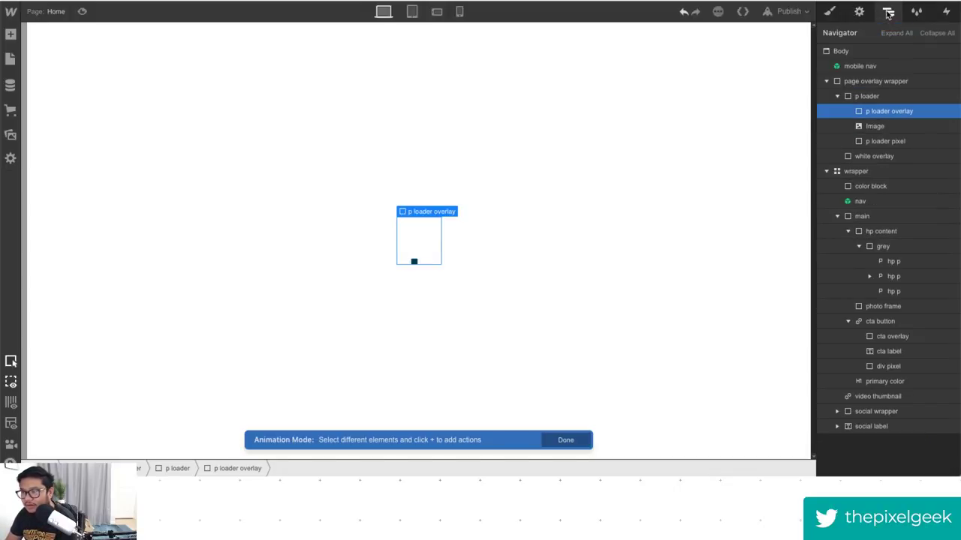
{"action": "left_click", "coordinate": [829, 12]}
{"action": "scroll", "coordinate": [903, 382], "scroll_direction": "down", "scroll_amount": 1}
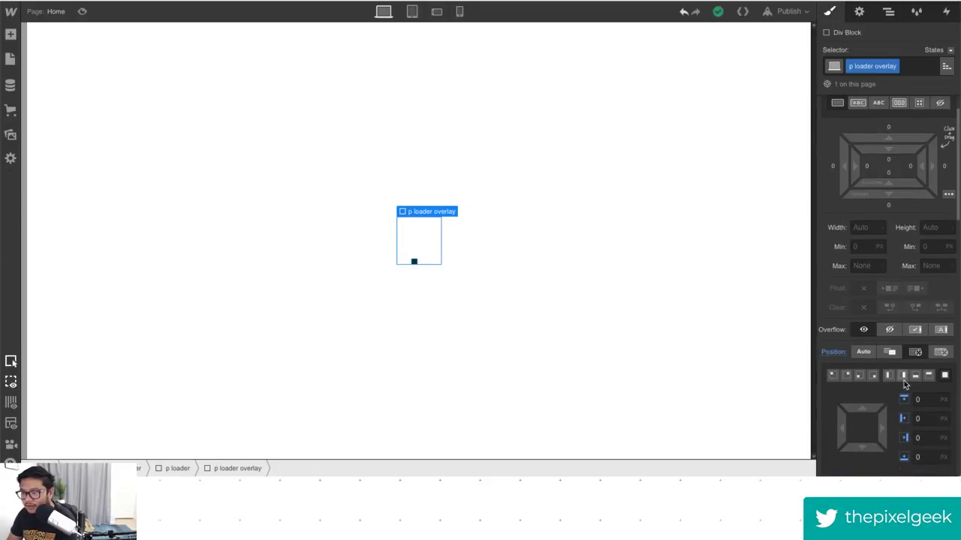
{"action": "scroll", "coordinate": [903, 380], "scroll_direction": "down", "scroll_amount": 1}
{"action": "left_click", "coordinate": [865, 186]}
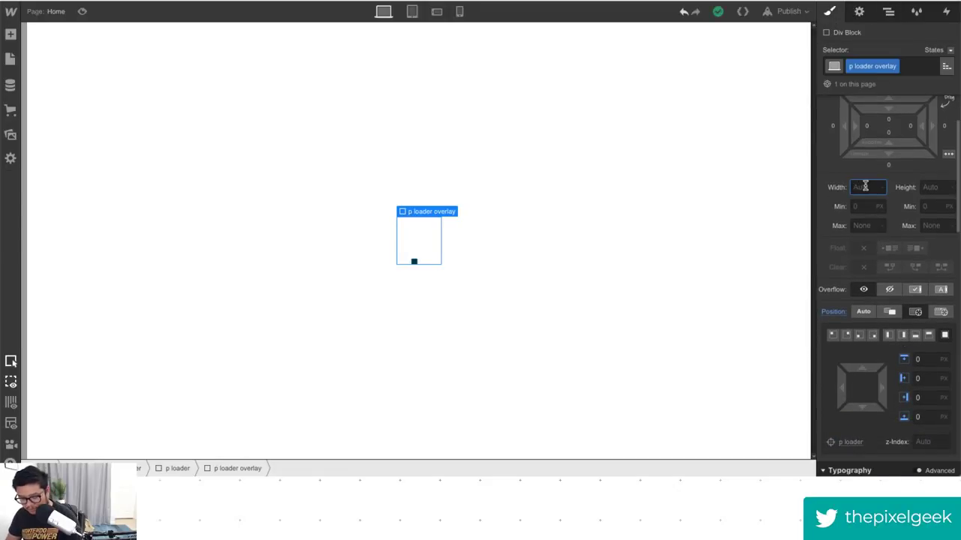
{"action": "type", "text": "101"}
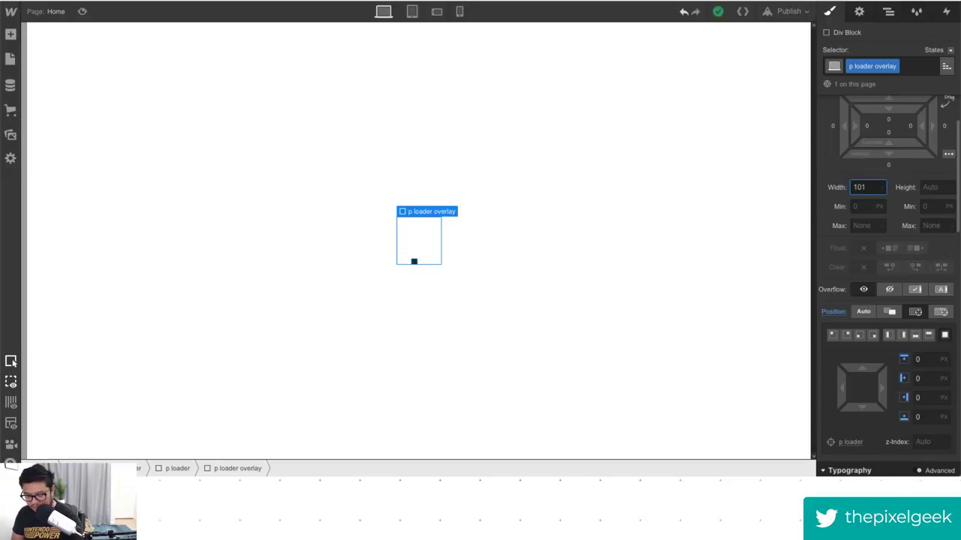
{"action": "type", "text": "%"}
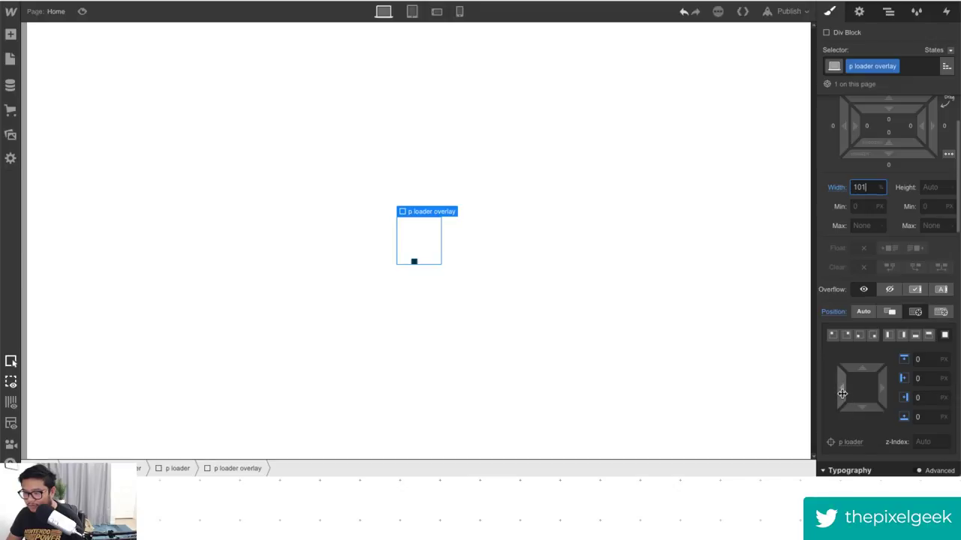
{"action": "left_click_drag", "start_coordinate": [841, 394], "coordinate": [841, 394]}
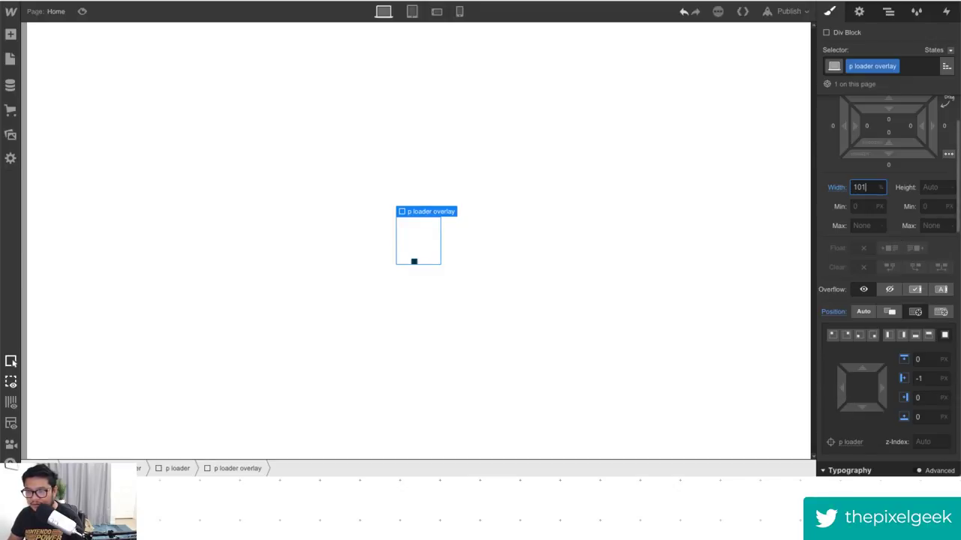
{"action": "key", "text": "Up"}
{"action": "key", "text": "Up"}
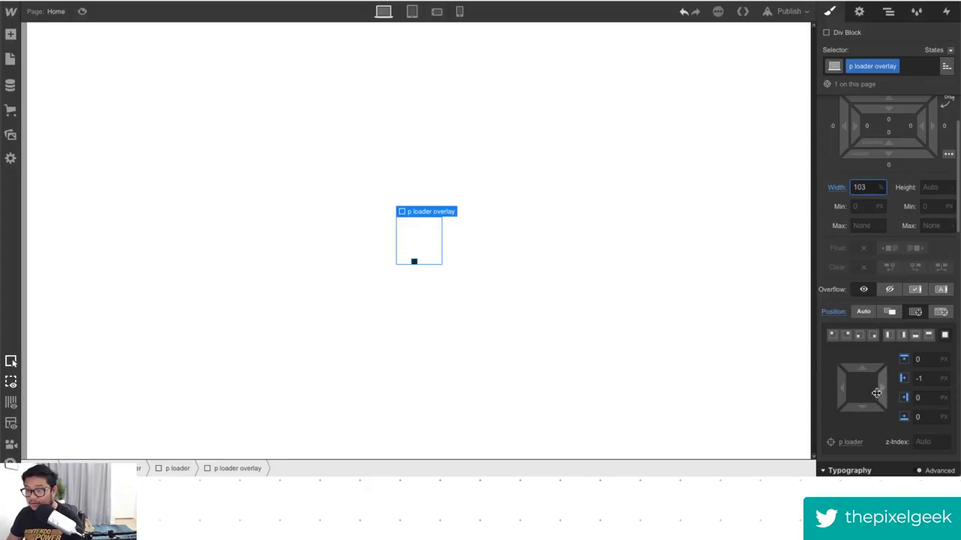
{"action": "left_click_drag", "start_coordinate": [845, 390], "coordinate": [841, 389]}
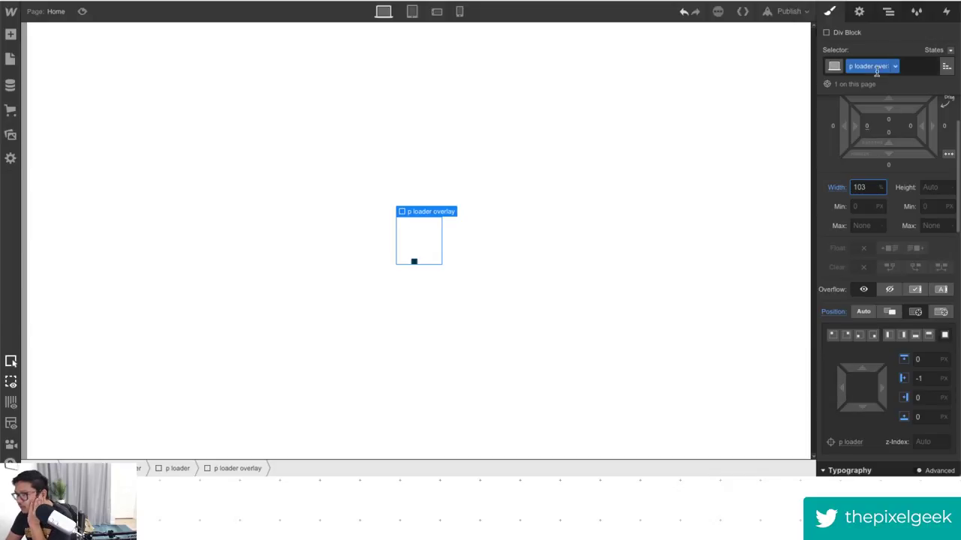
Reopen the hp page load animation and set the Y offset of the p loader overlay's move action to -100%.
{"action": "left_click", "coordinate": [946, 11]}
{"action": "left_click", "coordinate": [875, 214]}
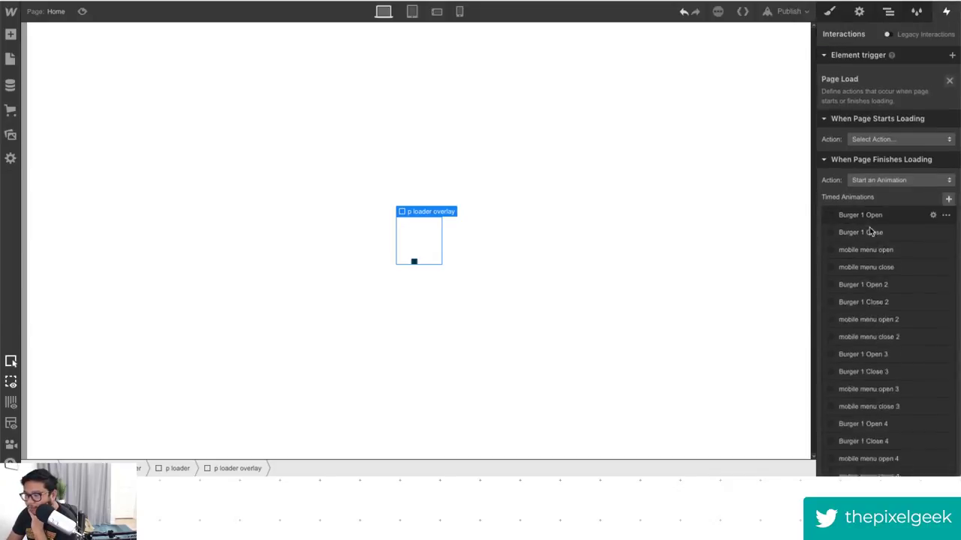
{"action": "scroll", "coordinate": [881, 315], "scroll_direction": "down", "scroll_amount": 3}
{"action": "left_click", "coordinate": [859, 374]}
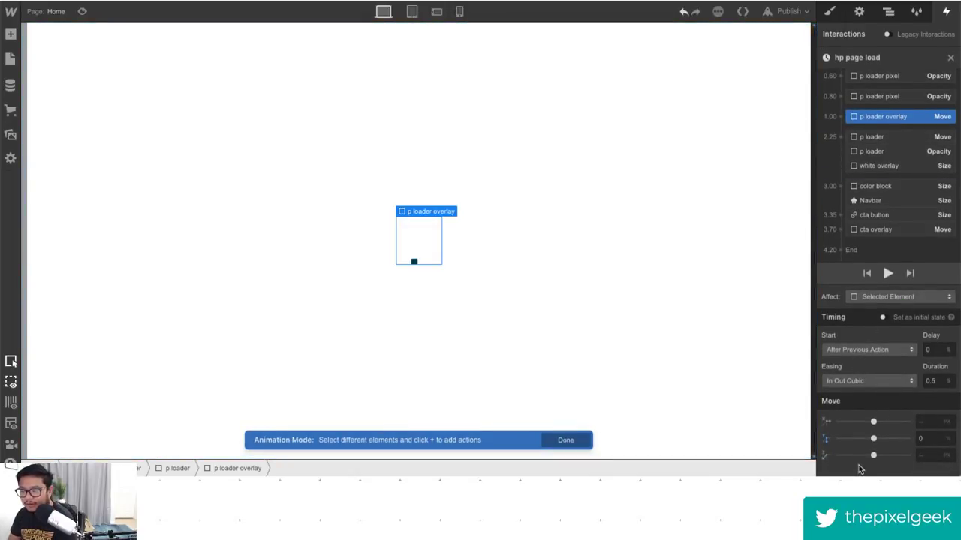
{"action": "left_click_drag", "start_coordinate": [873, 438], "coordinate": [838, 438]}
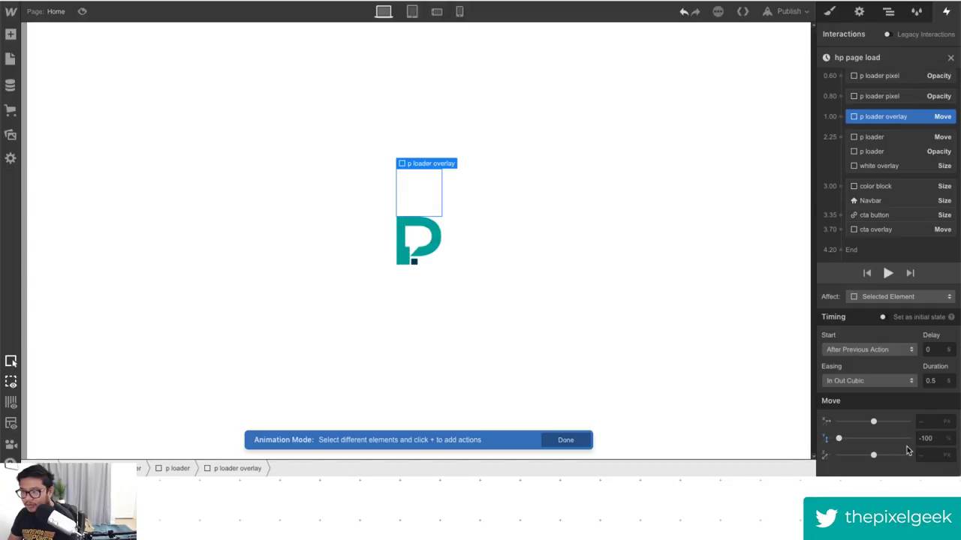
Play the hp page load animation and compare the p loader pixel, p loader overlay, p loader and white overlay actions.
{"action": "left_click", "coordinate": [887, 273]}
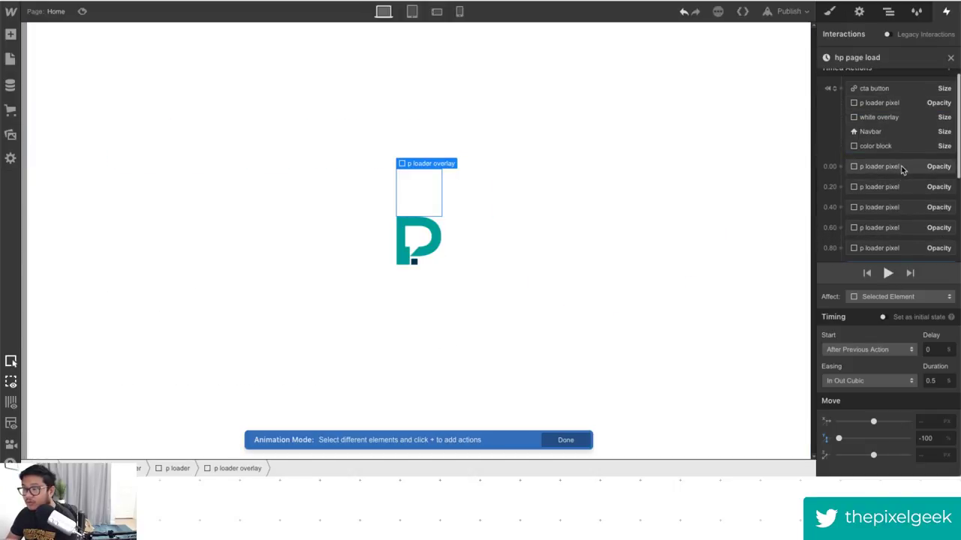
{"action": "scroll", "coordinate": [903, 170], "scroll_direction": "down", "scroll_amount": 1}
{"action": "scroll", "coordinate": [902, 170], "scroll_direction": "down", "scroll_amount": 1}
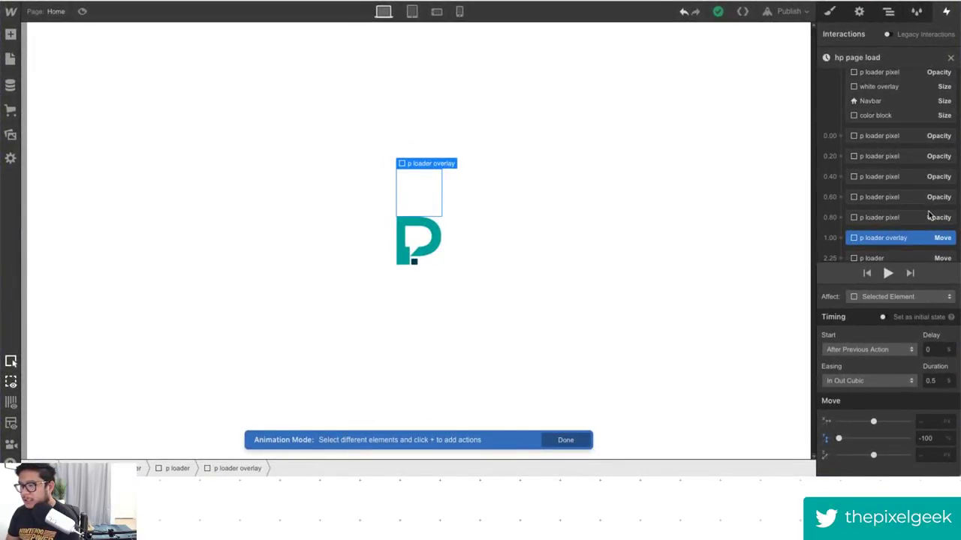
{"action": "left_click", "coordinate": [899, 217]}
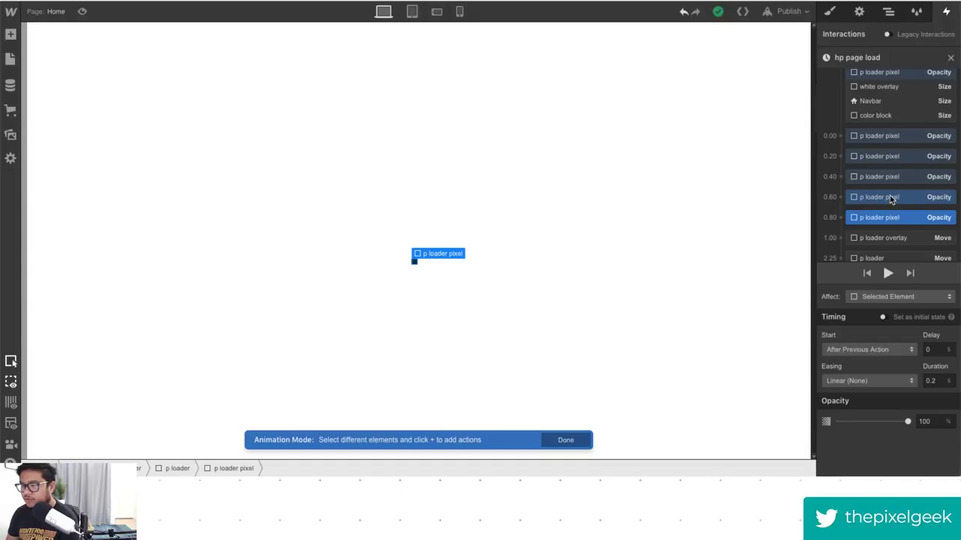
{"action": "scroll", "coordinate": [893, 233], "scroll_direction": "down", "scroll_amount": 2}
{"action": "left_click", "coordinate": [886, 221]}
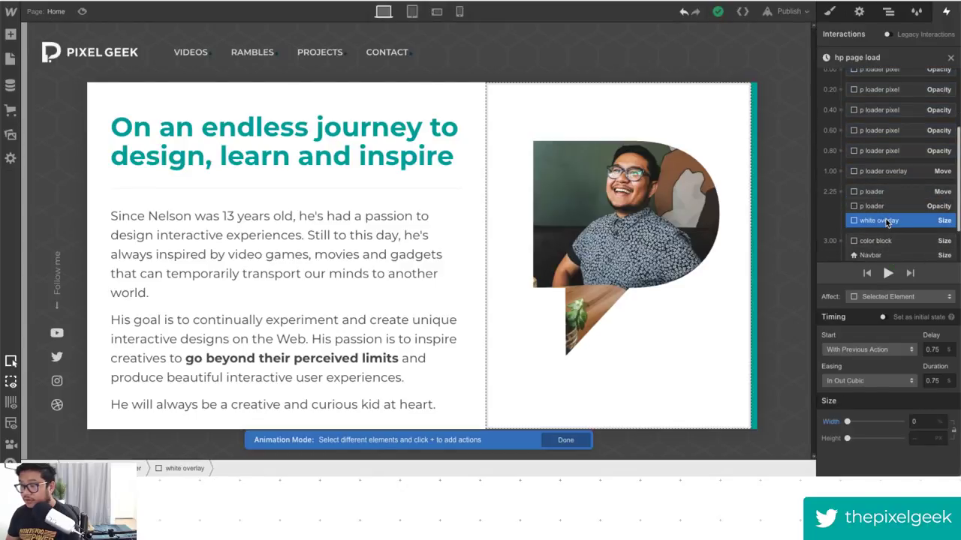
{"action": "left_click", "coordinate": [884, 206]}
{"action": "left_click", "coordinate": [882, 193]}
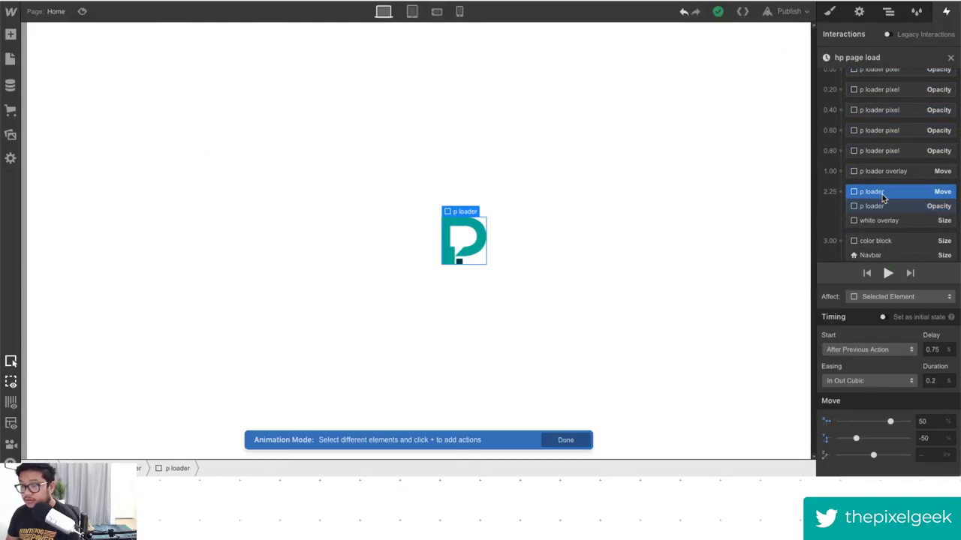
{"action": "left_click", "coordinate": [881, 177]}
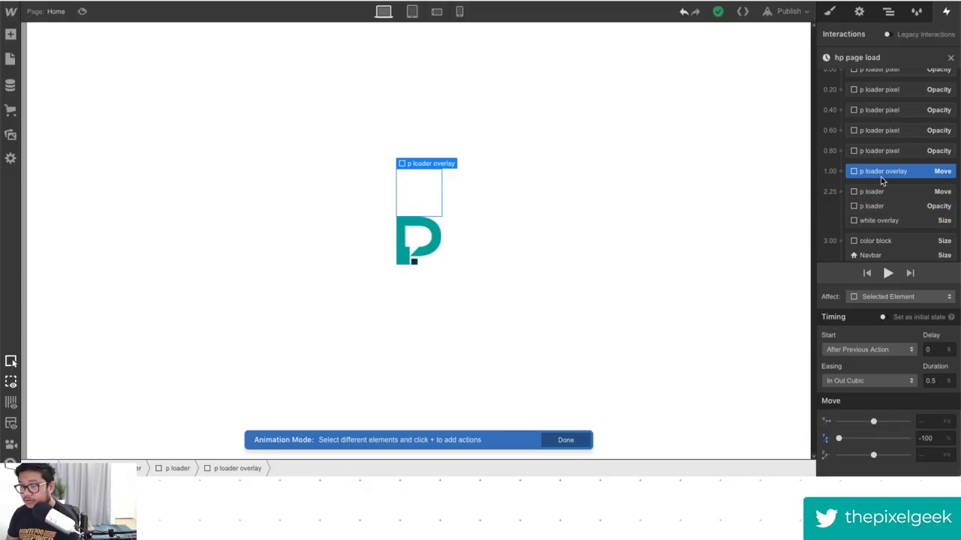
{"action": "left_click", "coordinate": [881, 191]}
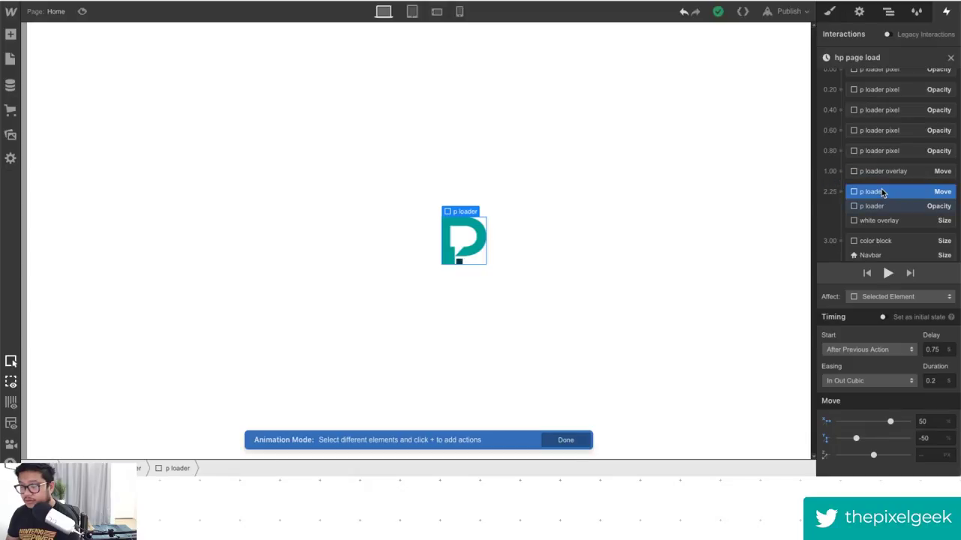
{"action": "left_click", "coordinate": [884, 172]}
{"action": "left_click", "coordinate": [884, 194]}
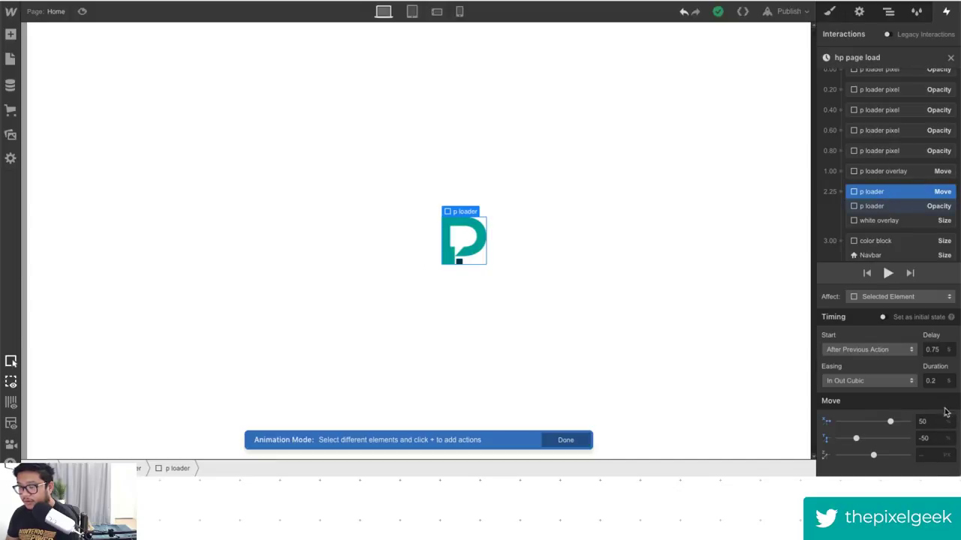
{"action": "left_click", "coordinate": [893, 172]}
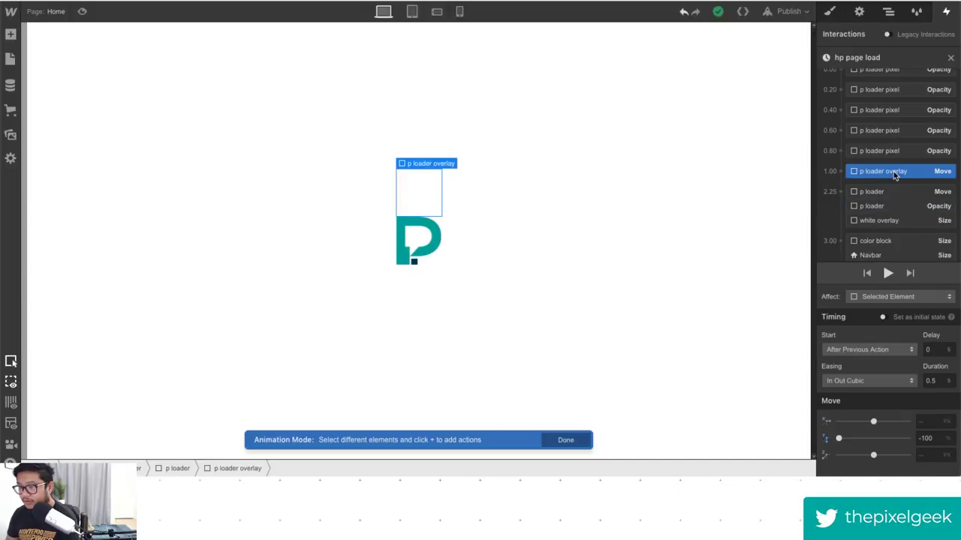
{"action": "scroll", "coordinate": [895, 176], "scroll_direction": "up", "scroll_amount": 3}
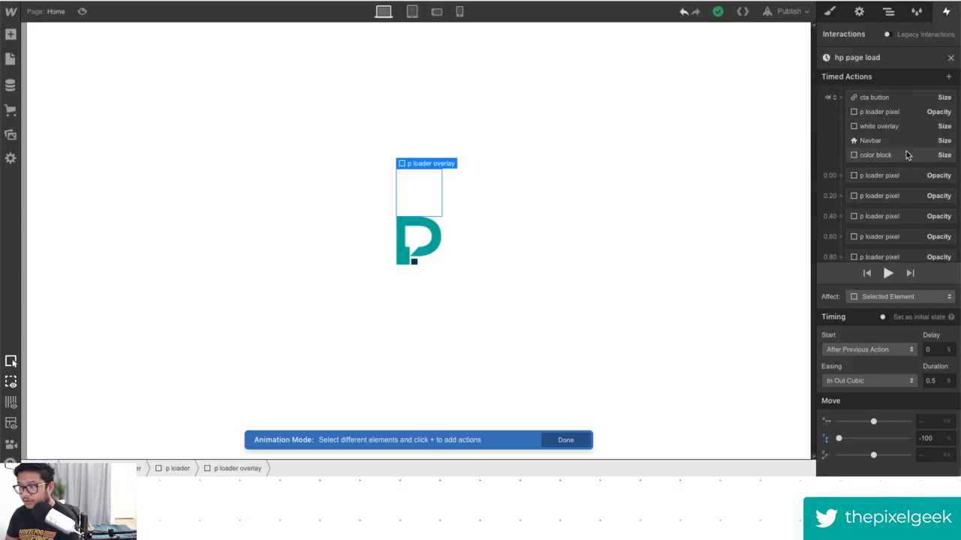
Examine the position of the p loader across the p loader pixel, p loader overlay and p loader actions up to 2.25 s.
{"action": "scroll", "coordinate": [906, 153], "scroll_direction": "down", "scroll_amount": 1}
{"action": "scroll", "coordinate": [906, 152], "scroll_direction": "down", "scroll_amount": 2}
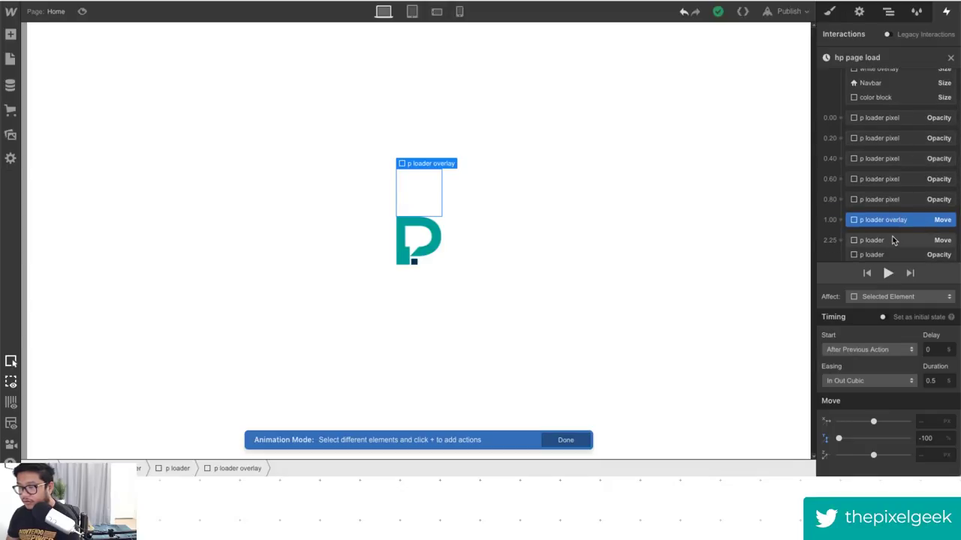
{"action": "left_click_drag", "start_coordinate": [895, 223], "coordinate": [894, 220]}
{"action": "left_click", "coordinate": [894, 199]}
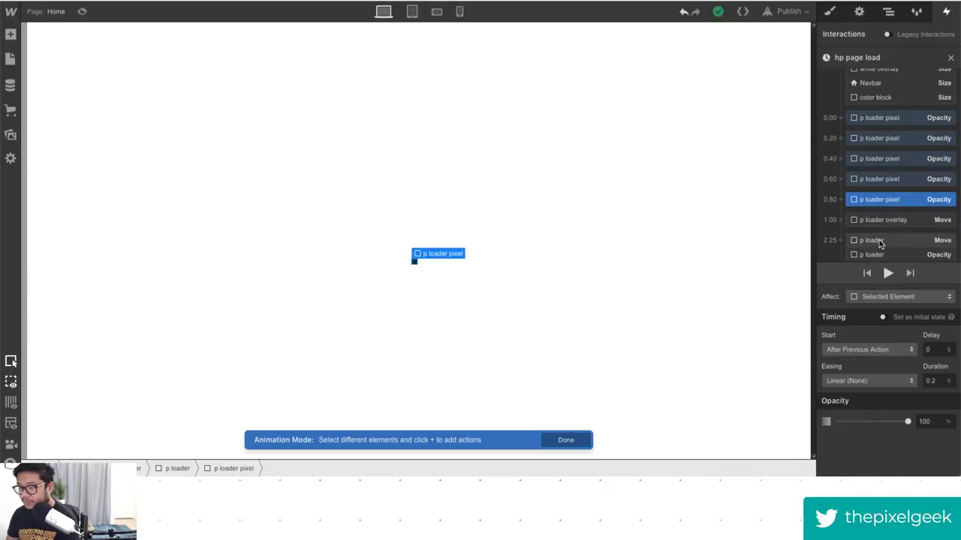
{"action": "left_click", "coordinate": [879, 241]}
{"action": "scroll", "coordinate": [880, 241], "scroll_direction": "down", "scroll_amount": 1}
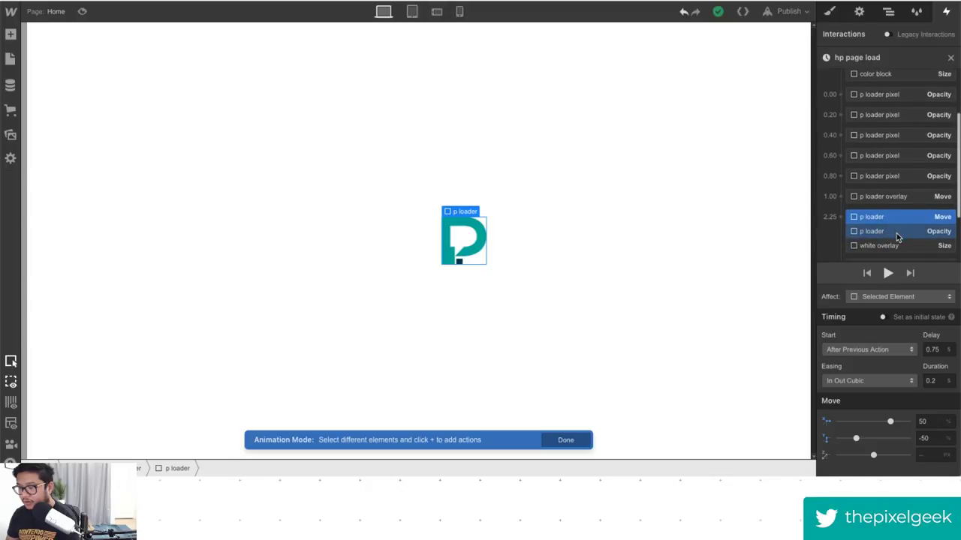
{"action": "left_click", "coordinate": [915, 198]}
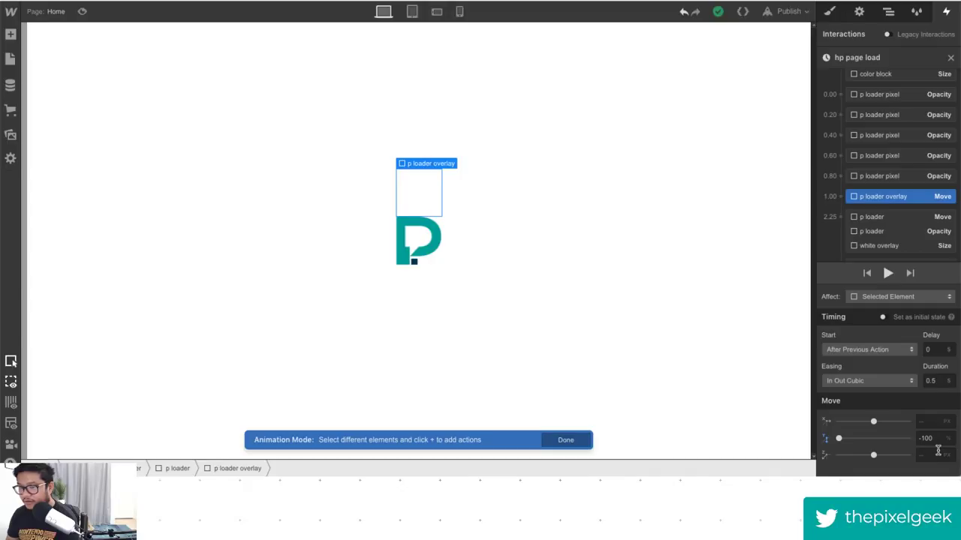
{"action": "left_click", "coordinate": [903, 217]}
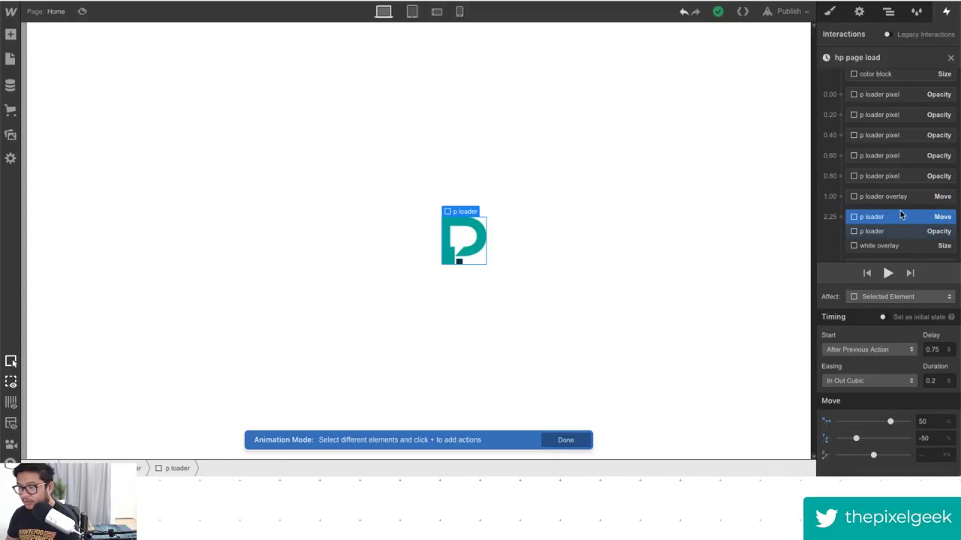
{"action": "left_click", "coordinate": [901, 198]}
{"action": "left_click", "coordinate": [901, 218]}
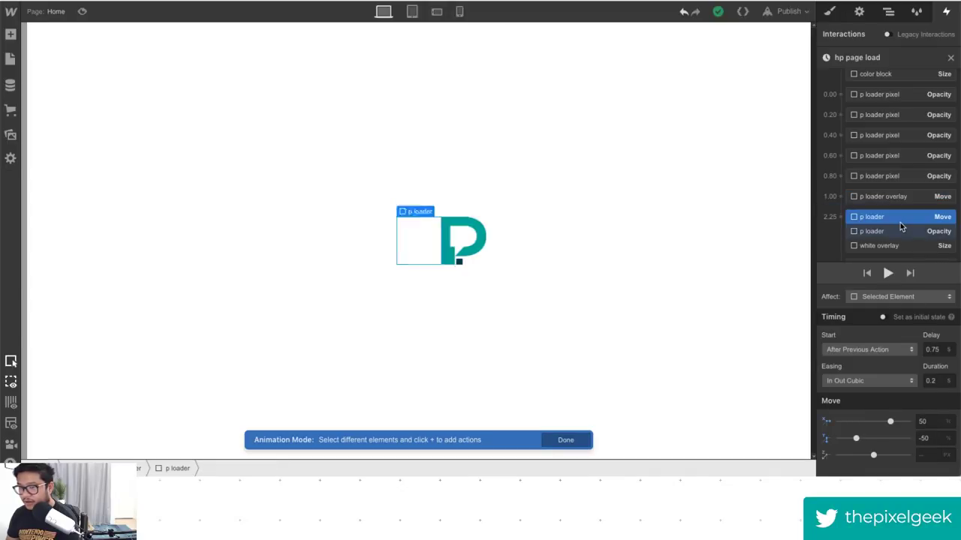
{"action": "left_click", "coordinate": [894, 194]}
{"action": "left_click", "coordinate": [893, 179]}
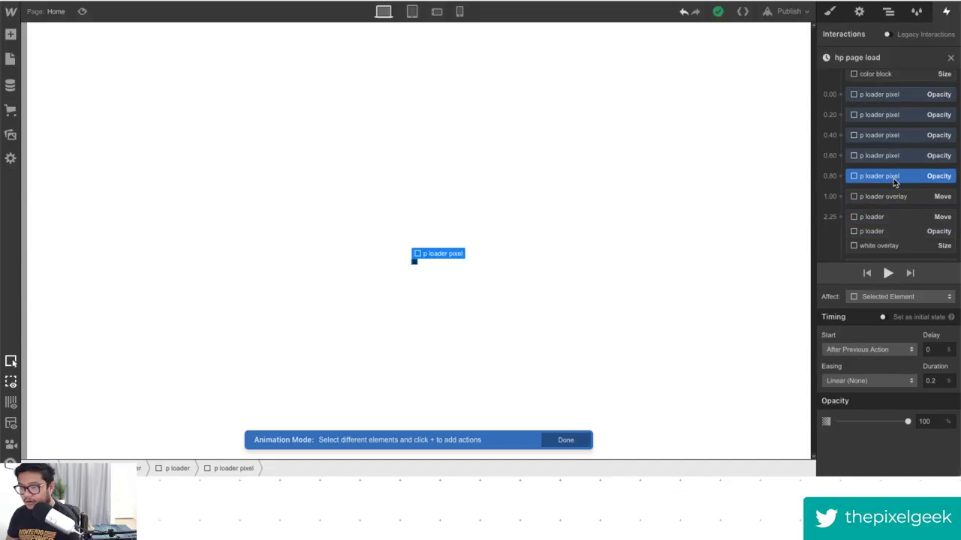
{"action": "left_click", "coordinate": [892, 166]}
{"action": "left_click", "coordinate": [888, 161]}
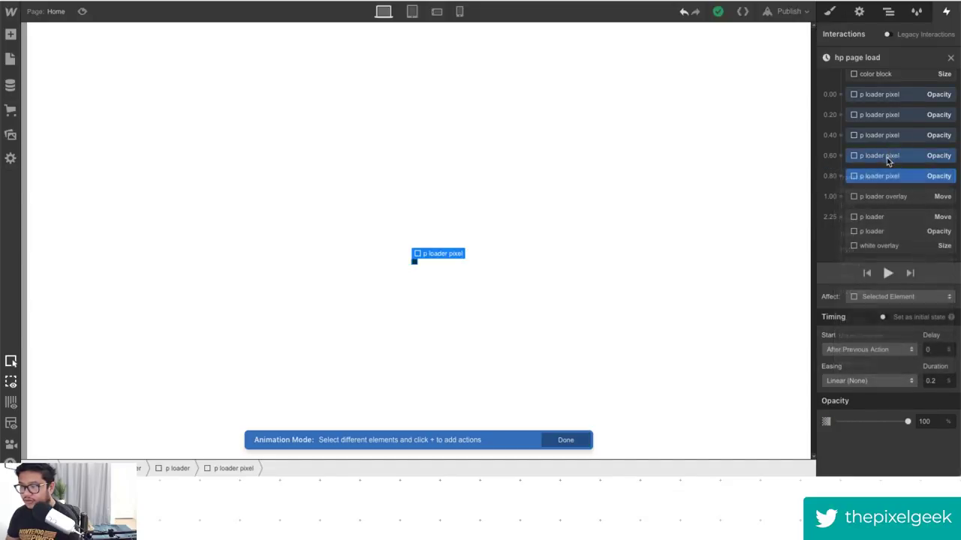
Preview the hp page load animation and inspect the p loader's move and opacity actions at 2.25 s.
{"action": "left_click", "coordinate": [888, 274]}
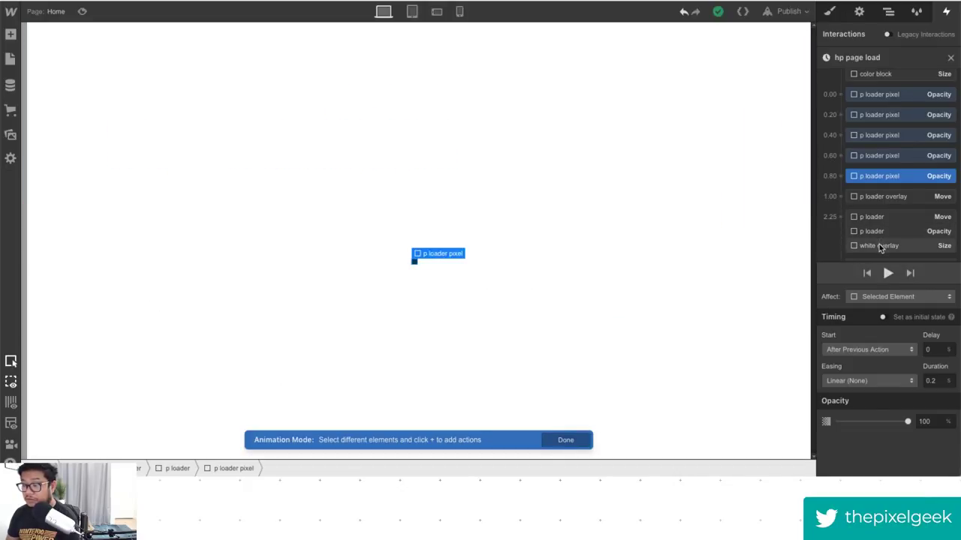
{"action": "left_click", "coordinate": [877, 231]}
{"action": "left_click", "coordinate": [875, 219]}
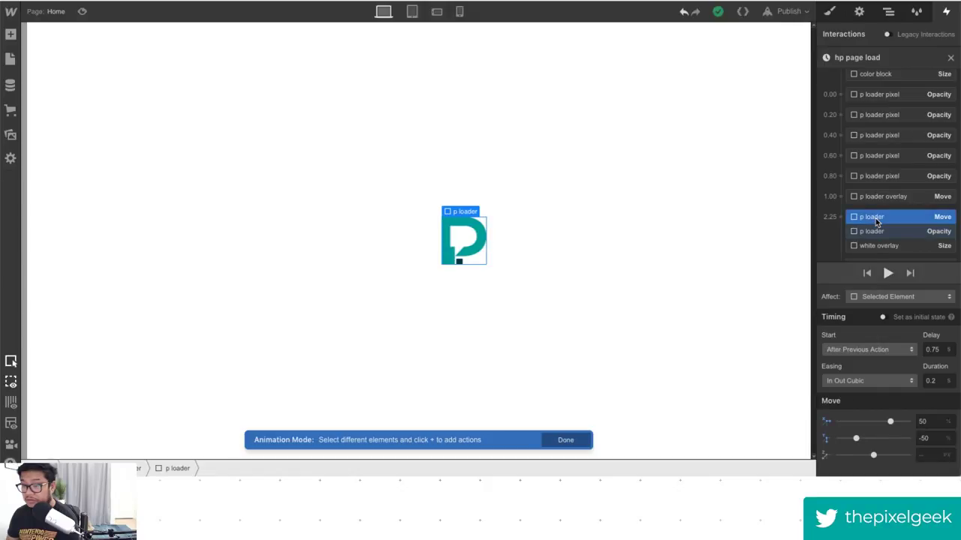
{"action": "left_click", "coordinate": [872, 232]}
Publish the site to pxlgk-2019.webflow.io and reload the live homepage to check the page load animation.
{"action": "left_click", "coordinate": [785, 12]}
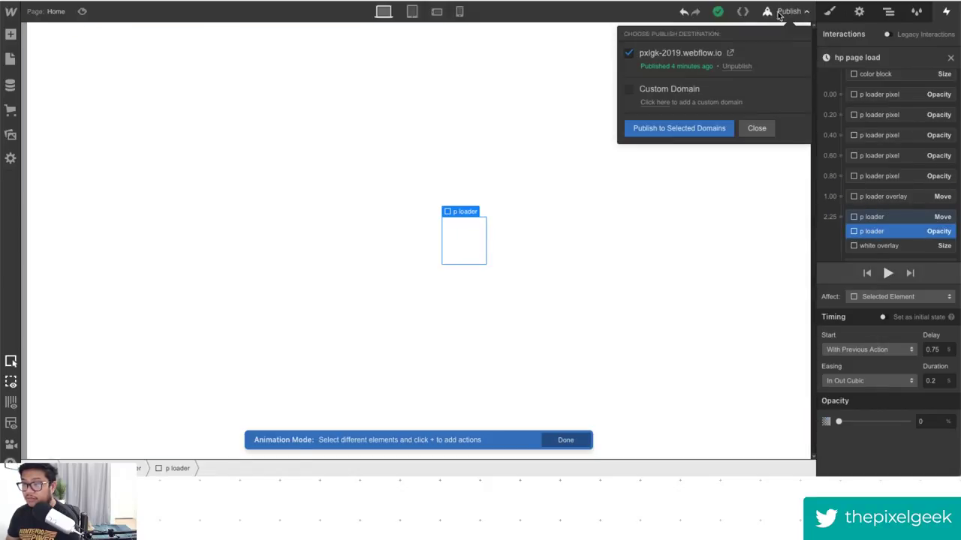
{"action": "left_click", "coordinate": [670, 128]}
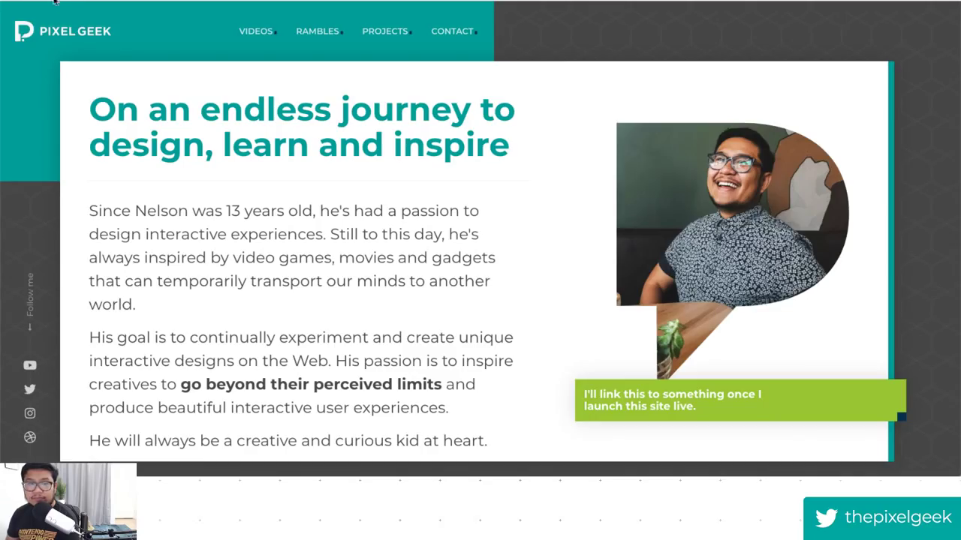
{"action": "key", "text": "F5"}
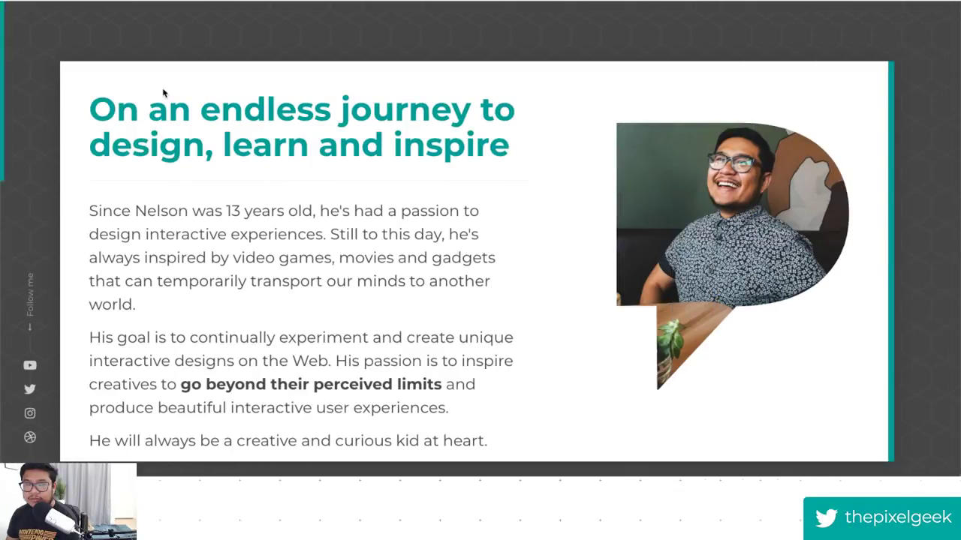
{"action": "key", "text": "ctrl+w"}
{"action": "key", "text": "Escape"}
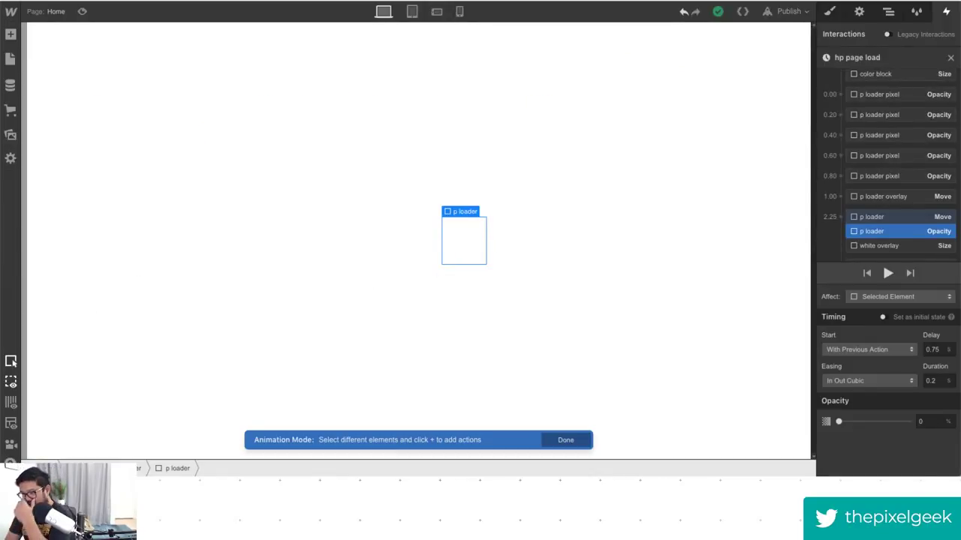
Delete the p loader's move action at 2.25 s and preview the animation.
{"action": "scroll", "coordinate": [863, 206], "scroll_direction": "down", "scroll_amount": 1}
{"action": "left_click", "coordinate": [882, 208]}
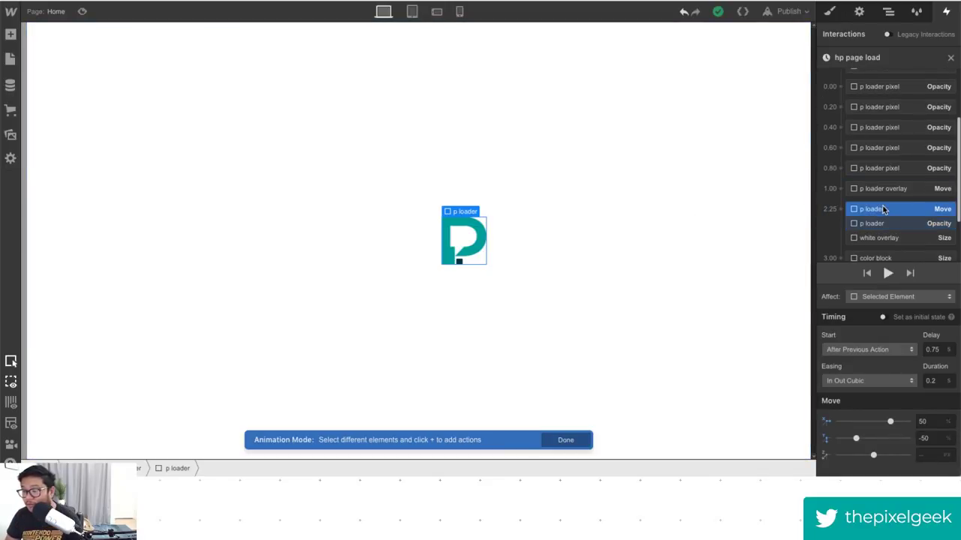
{"action": "key", "text": "Delete"}
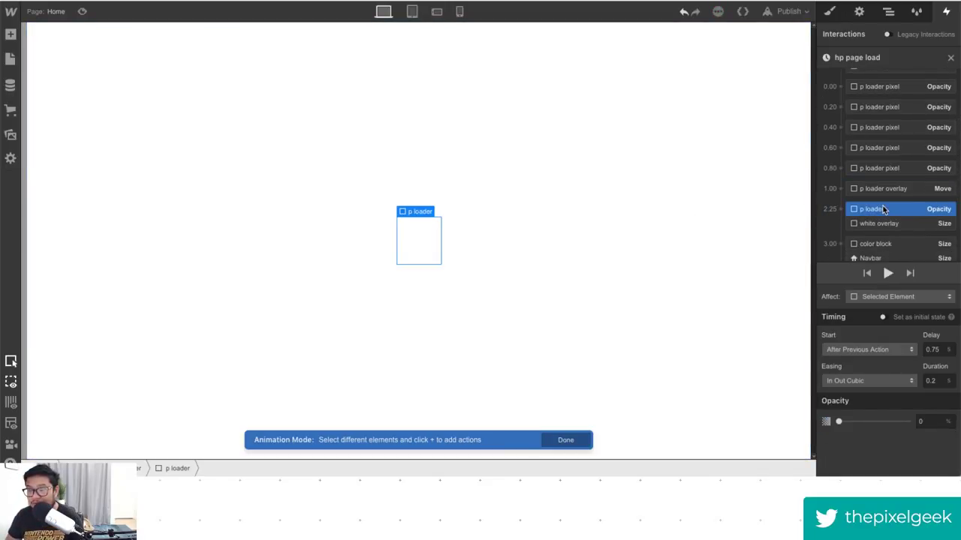
{"action": "left_click", "coordinate": [888, 275]}
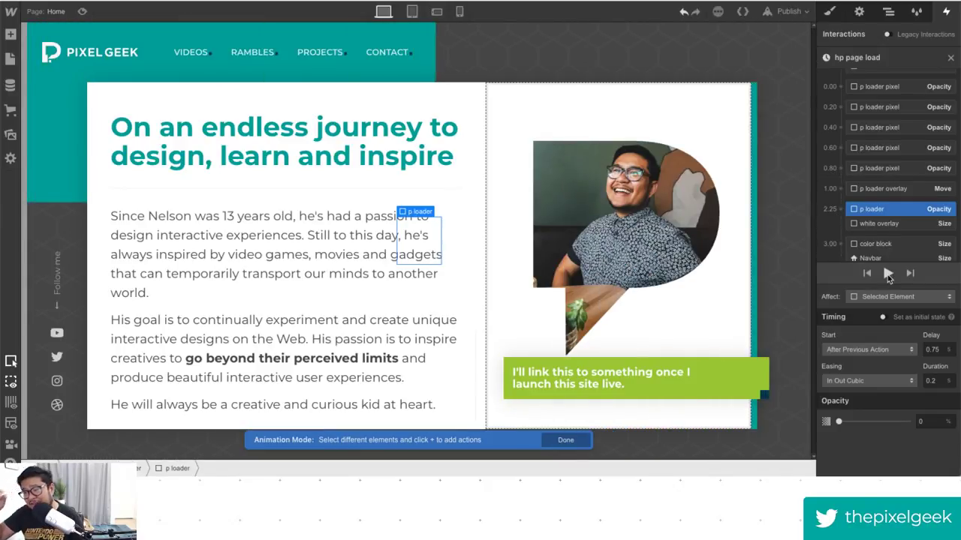
Add a move action for the p loader at 2.25 s with X and Y offsets of -50%.
{"action": "scroll", "coordinate": [901, 188], "scroll_direction": "down", "scroll_amount": 1}
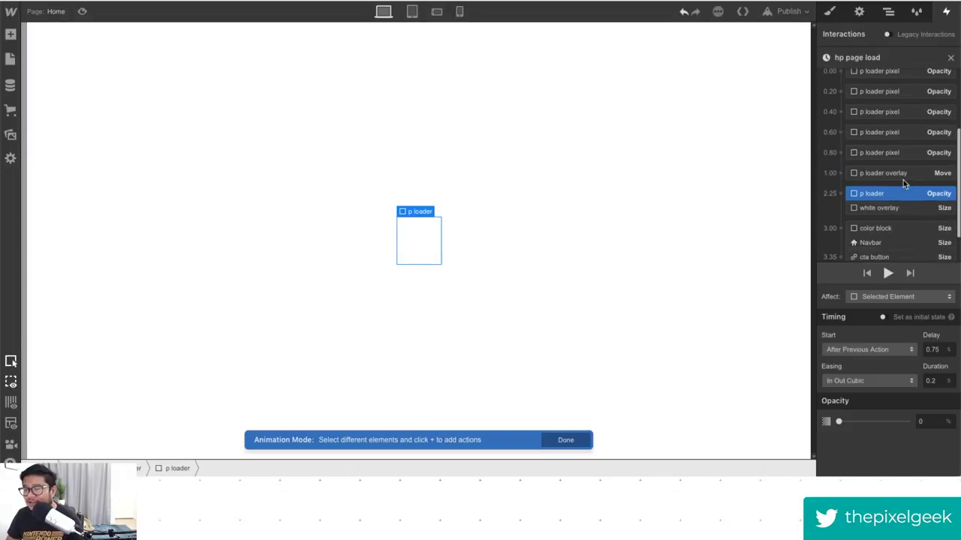
{"action": "scroll", "coordinate": [898, 195], "scroll_direction": "down", "scroll_amount": 1}
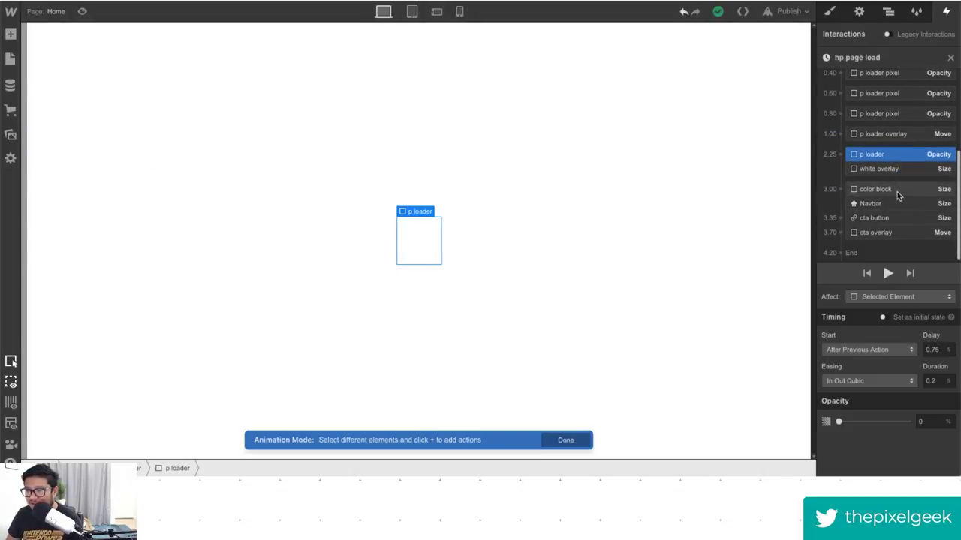
{"action": "left_click", "coordinate": [842, 155]}
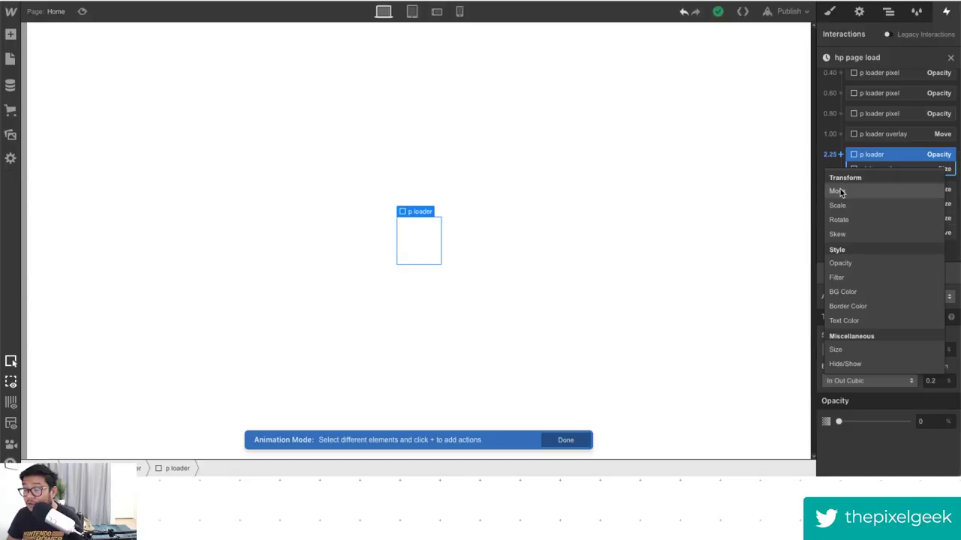
{"action": "left_click", "coordinate": [841, 192]}
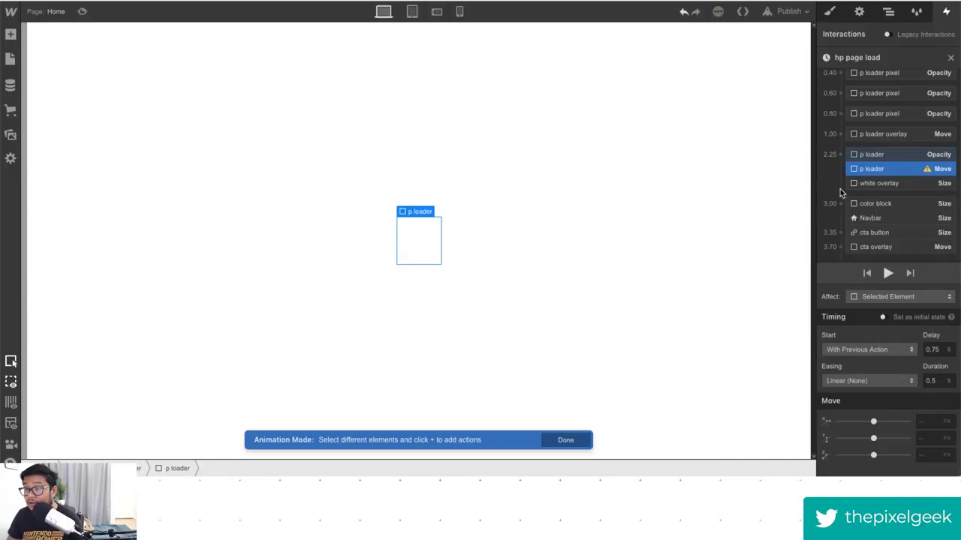
{"action": "left_click", "coordinate": [924, 438]}
{"action": "type", "text": "0"}
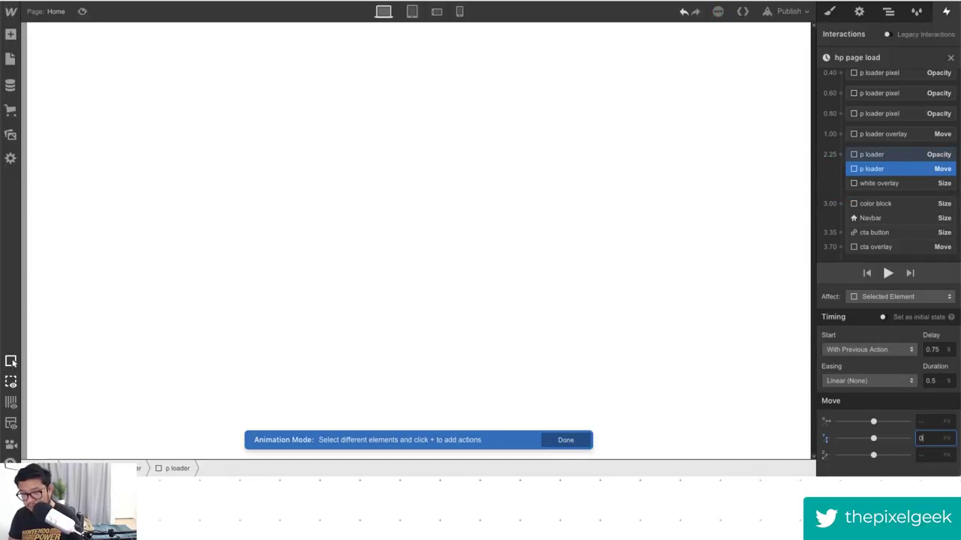
{"action": "key", "text": "BackSpace"}
{"action": "type", "text": "50"}
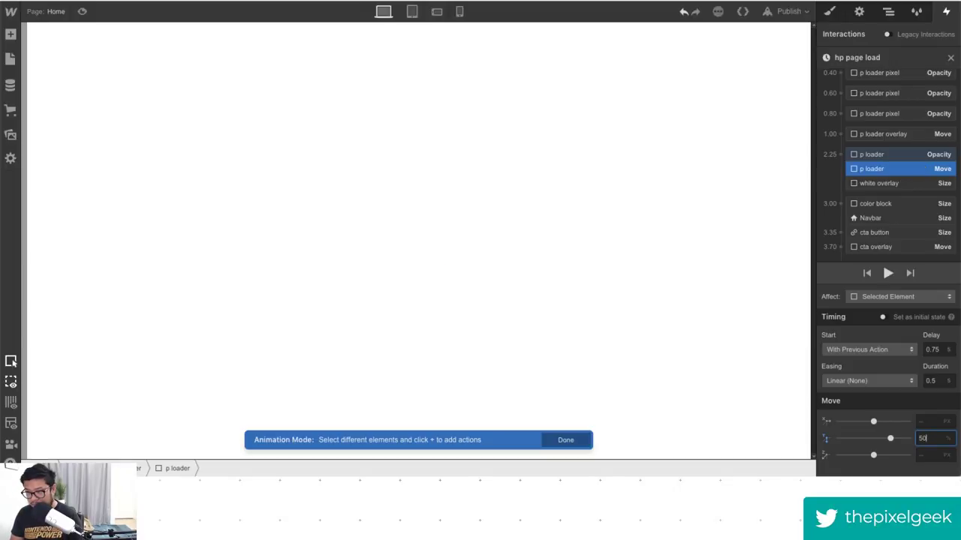
{"action": "key", "text": "BackSpace"}
{"action": "key", "text": "BackSpace"}
{"action": "type", "text": "-50"}
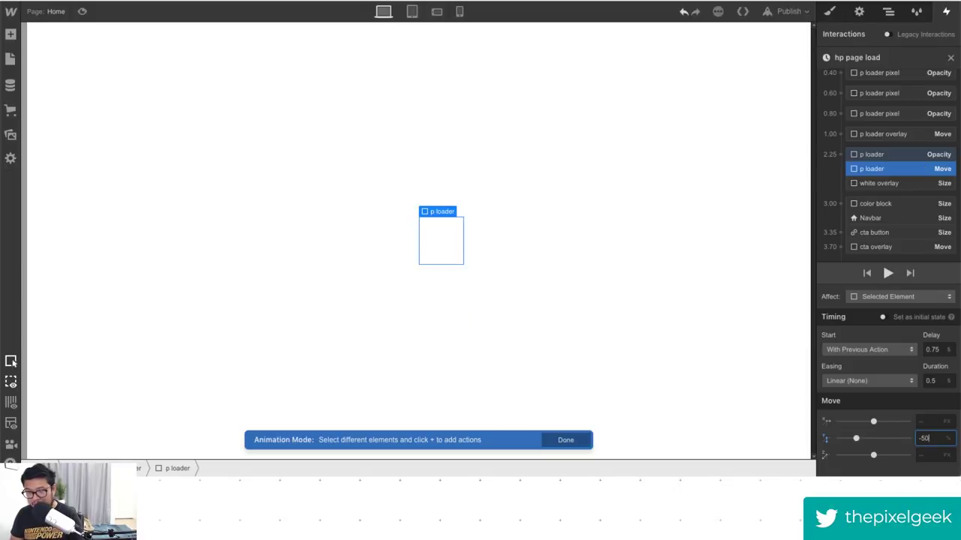
{"action": "left_click", "coordinate": [934, 421]}
{"action": "type", "text": "-50"}
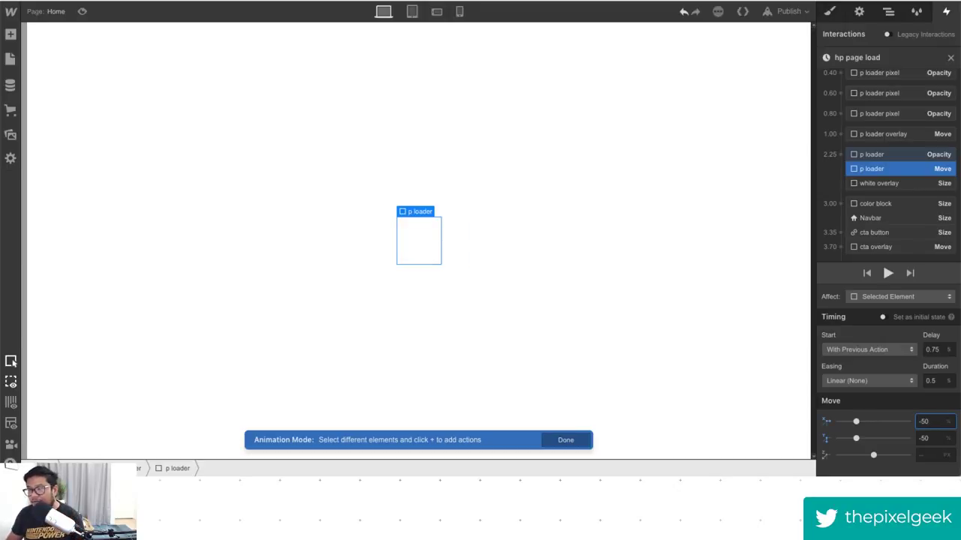
Add an initial-state move action for the p loader with X and Y offsets of -50%, and preview the animation.
{"action": "left_click_drag", "start_coordinate": [870, 168], "coordinate": [857, 113]}
{"action": "left_click", "coordinate": [844, 98]}
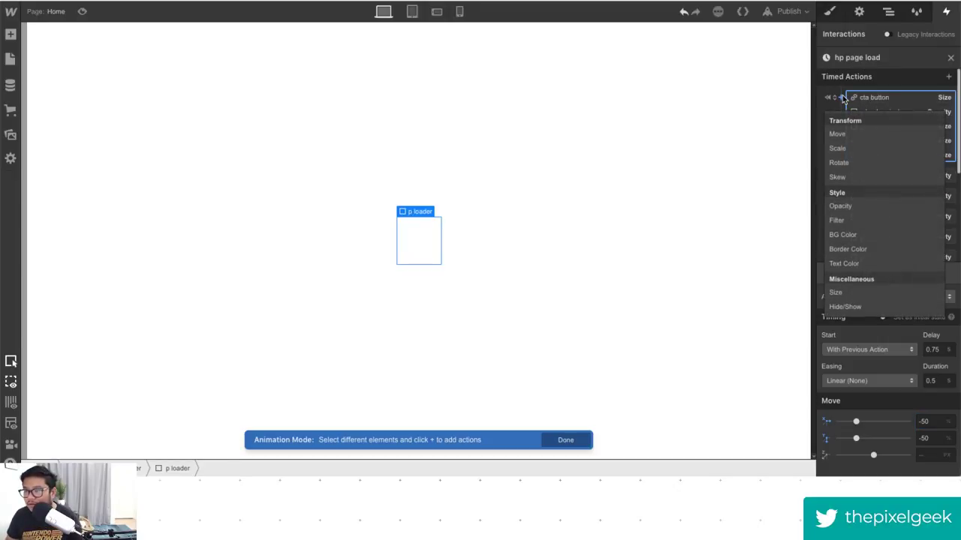
{"action": "left_click", "coordinate": [853, 131]}
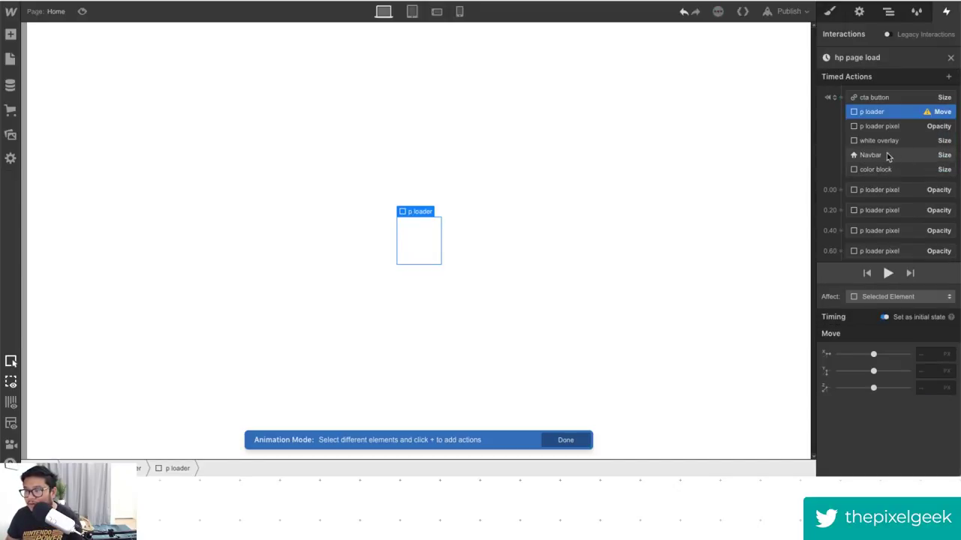
{"action": "left_click", "coordinate": [933, 354]}
{"action": "type", "text": "-50"}
{"action": "key", "text": "Return"}
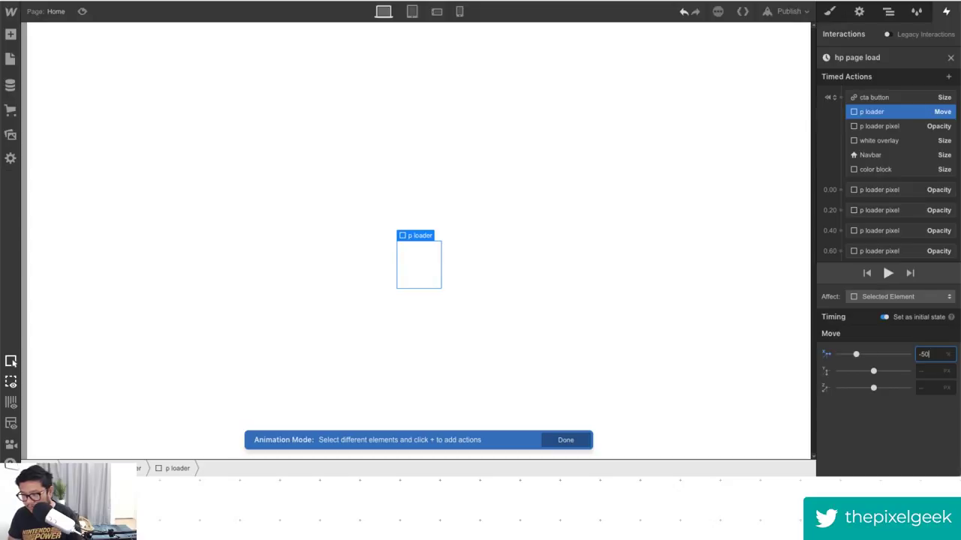
{"action": "key", "text": "Tab"}
{"action": "type", "text": "-"}
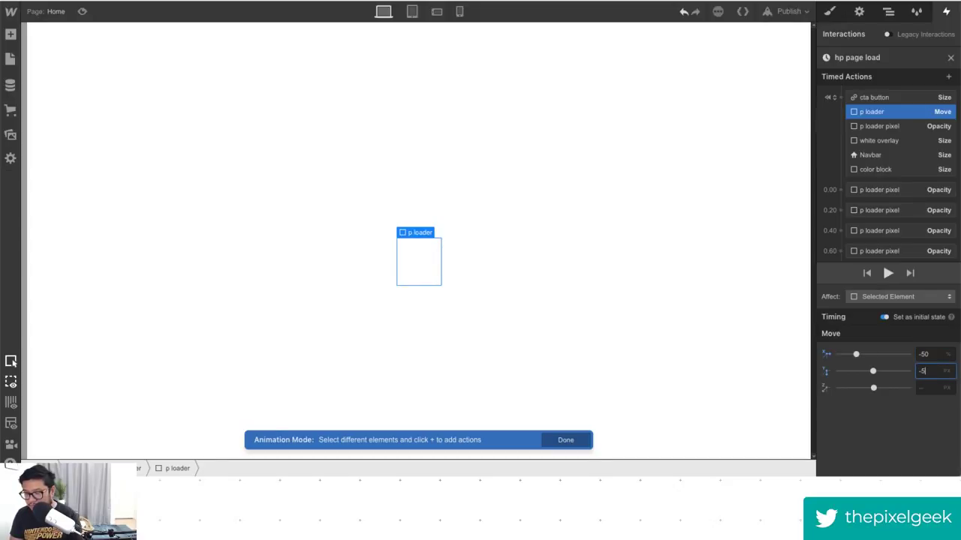
{"action": "type", "text": "50"}
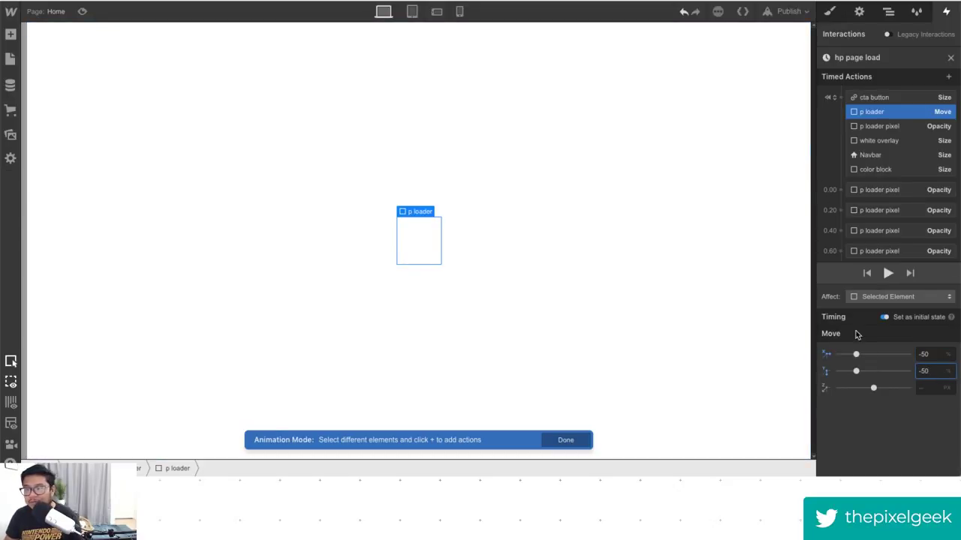
{"action": "left_click", "coordinate": [888, 273]}
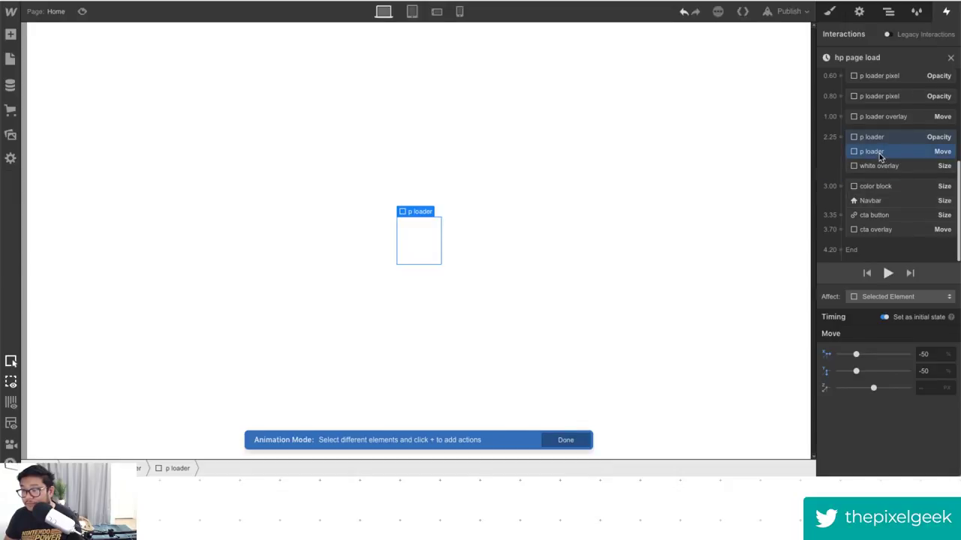
Set the X offset of the p loader's move action at 2.25 s to -20% and preview the animation.
{"action": "left_click", "coordinate": [883, 152]}
{"action": "left_click", "coordinate": [931, 421]}
{"action": "type", "text": "-40"}
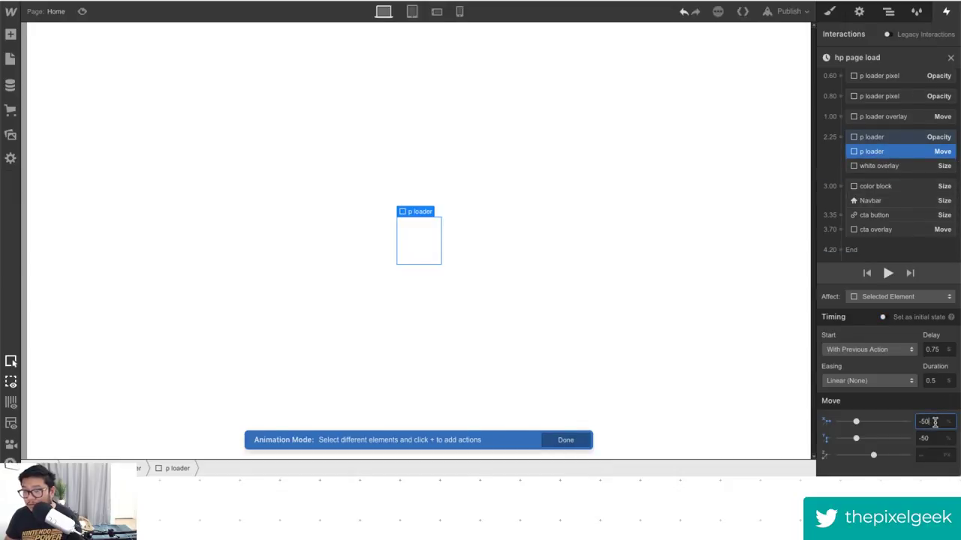
{"action": "key", "text": "shift+Up"}
{"action": "key", "text": "shift+Up"}
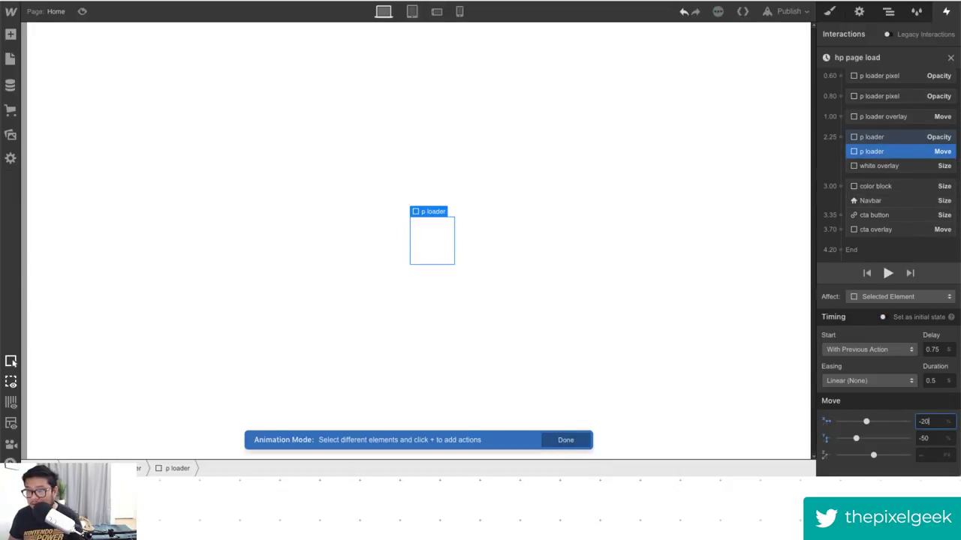
{"action": "left_click", "coordinate": [888, 274]}
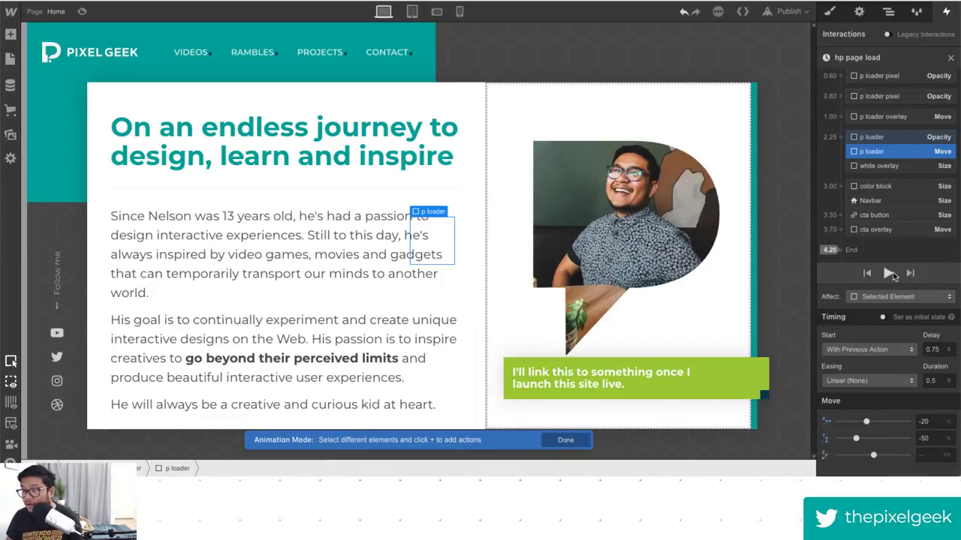
Set the X offset of the p loader's move action at 2.25 s to 50%.
{"action": "scroll", "coordinate": [865, 142], "scroll_direction": "up", "scroll_amount": 5}
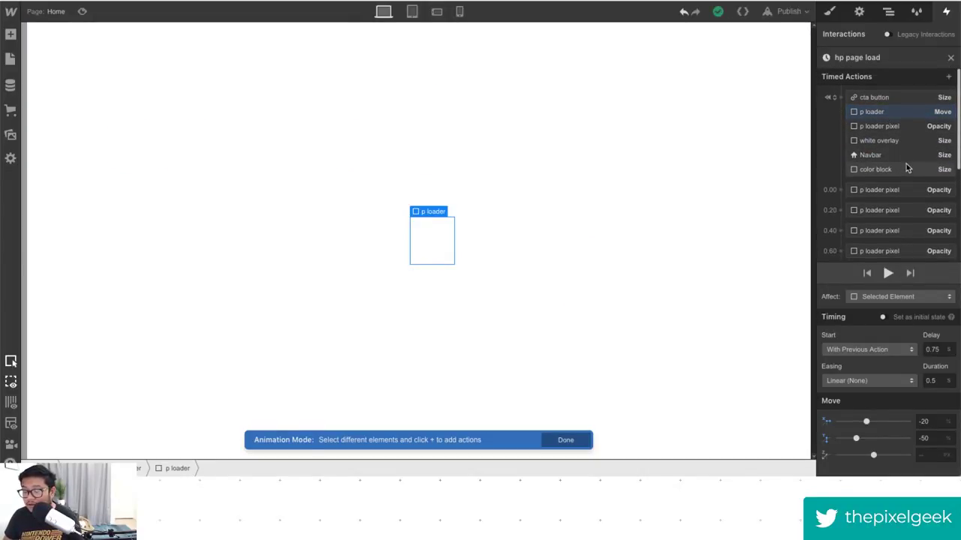
{"action": "scroll", "coordinate": [906, 164], "scroll_direction": "down", "scroll_amount": 5}
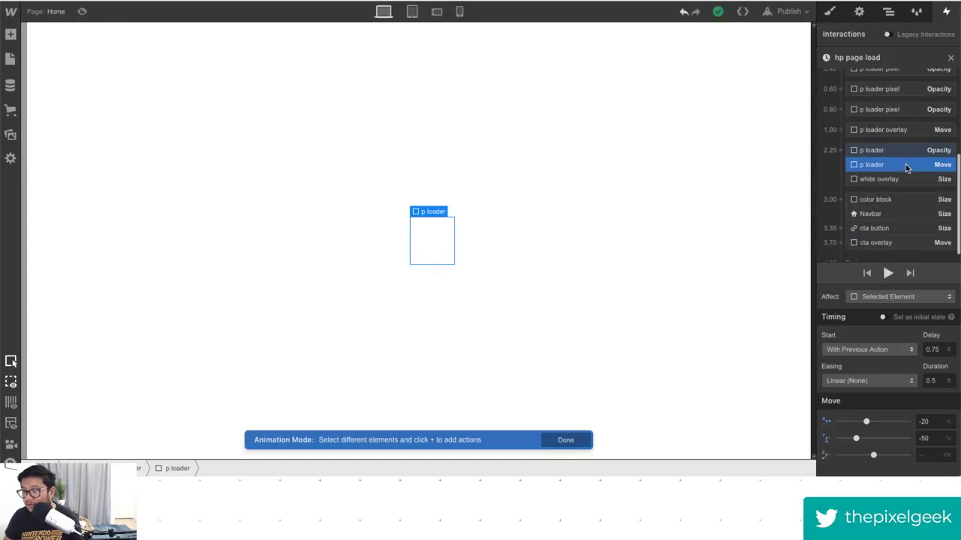
{"action": "left_click_drag", "start_coordinate": [935, 425], "coordinate": [912, 422]}
{"action": "type", "text": "50"}
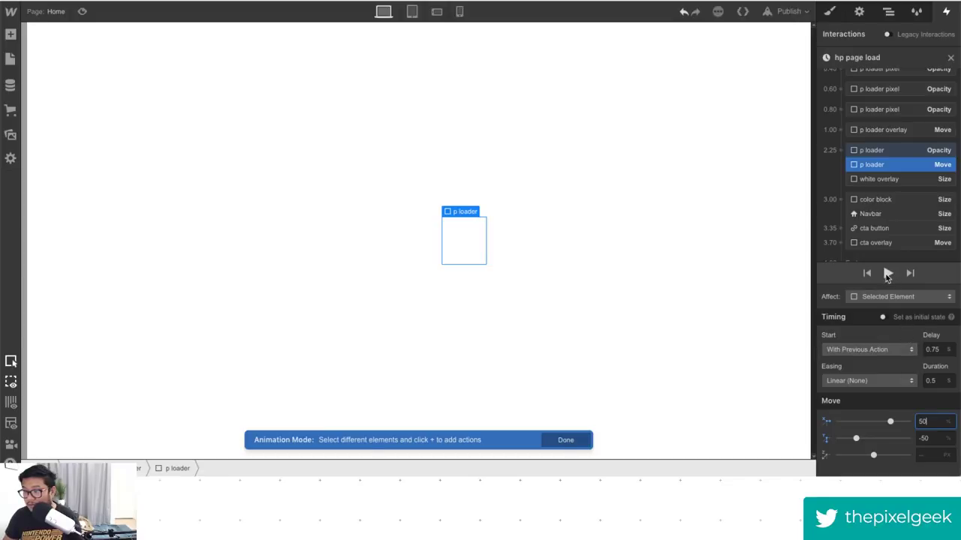
Play back the hp page load animation and publish the site to the selected domains.
{"action": "left_click", "coordinate": [888, 274]}
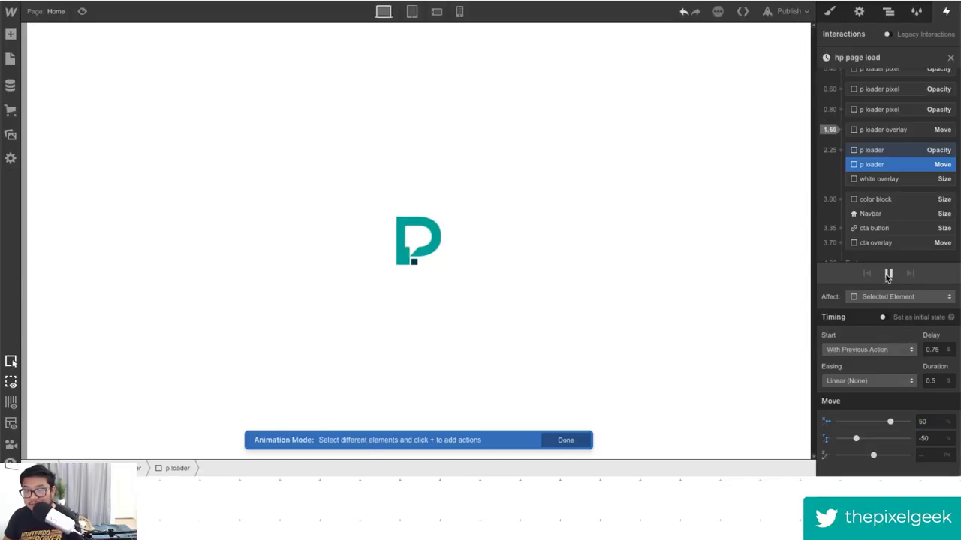
{"action": "left_click", "coordinate": [789, 11]}
{"action": "left_click", "coordinate": [657, 129]}
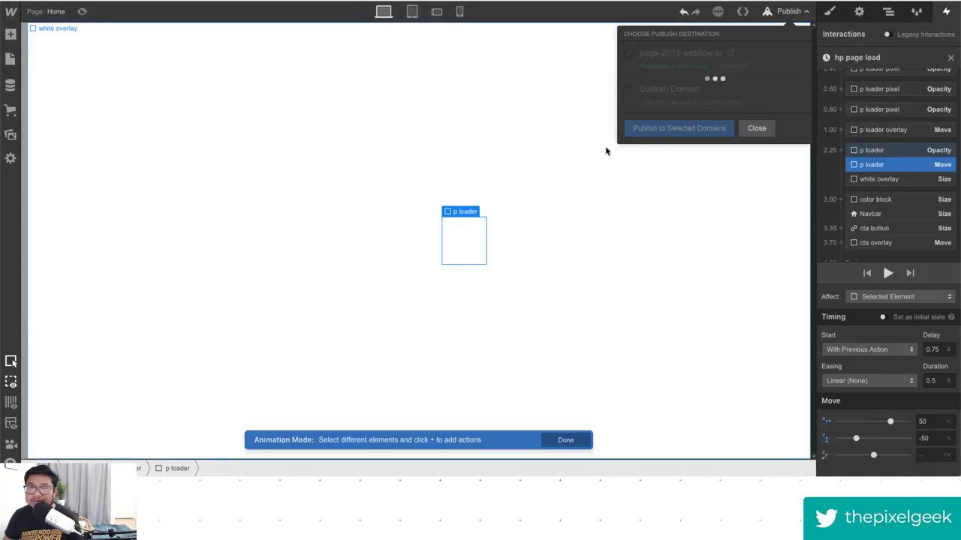
{"action": "key", "text": "Escape"}
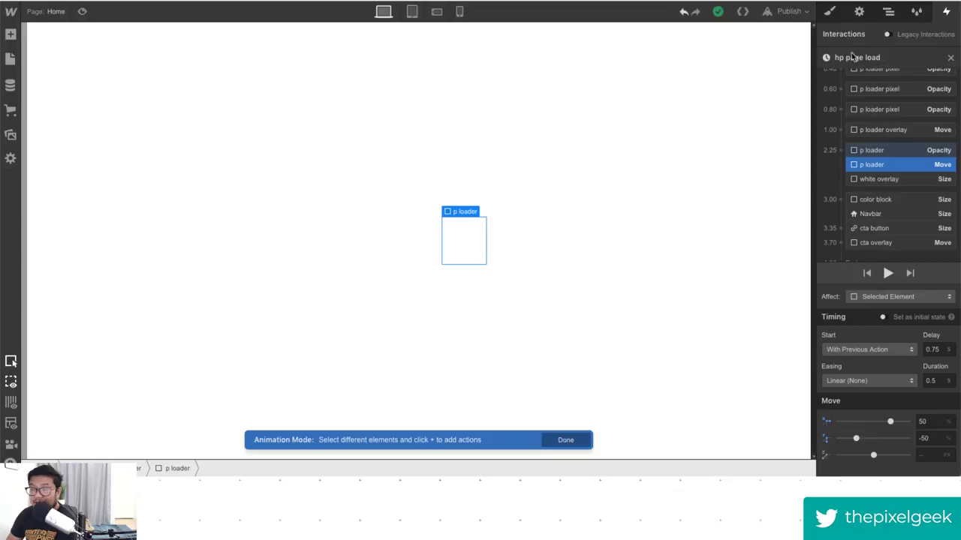
Check the white overlay's size action, leave the animation editor and preview the home page.
{"action": "left_click", "coordinate": [92, 27]}
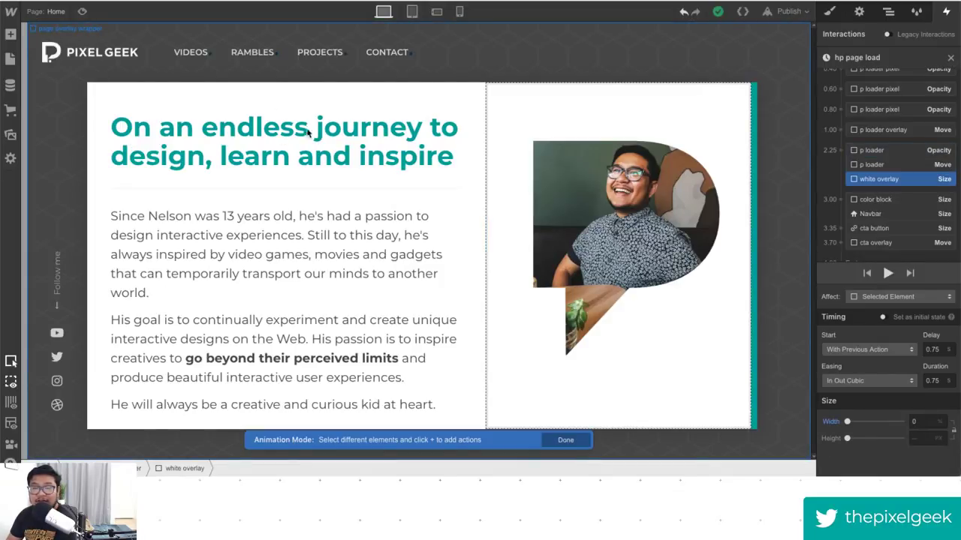
{"action": "left_click", "coordinate": [950, 58]}
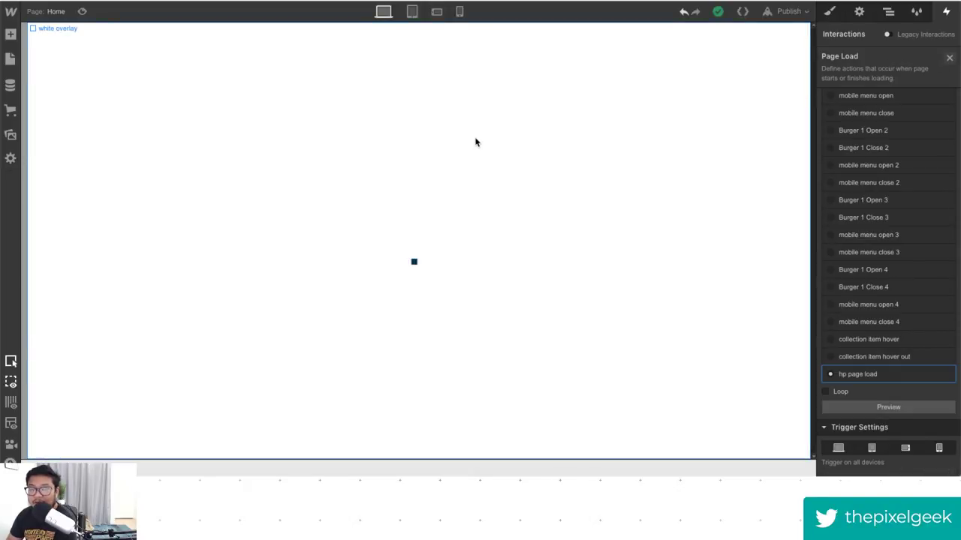
{"action": "left_click", "coordinate": [83, 13]}
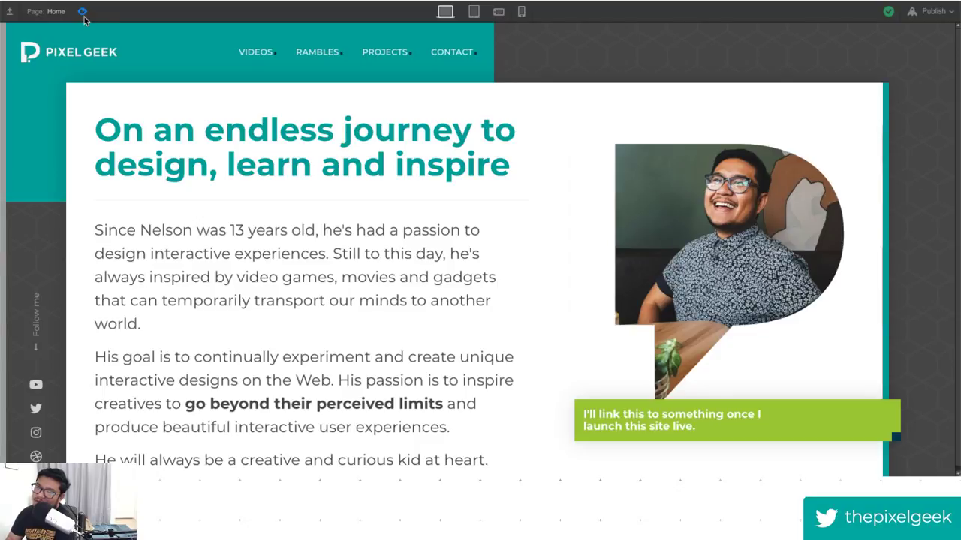
{"action": "left_click", "coordinate": [83, 14]}
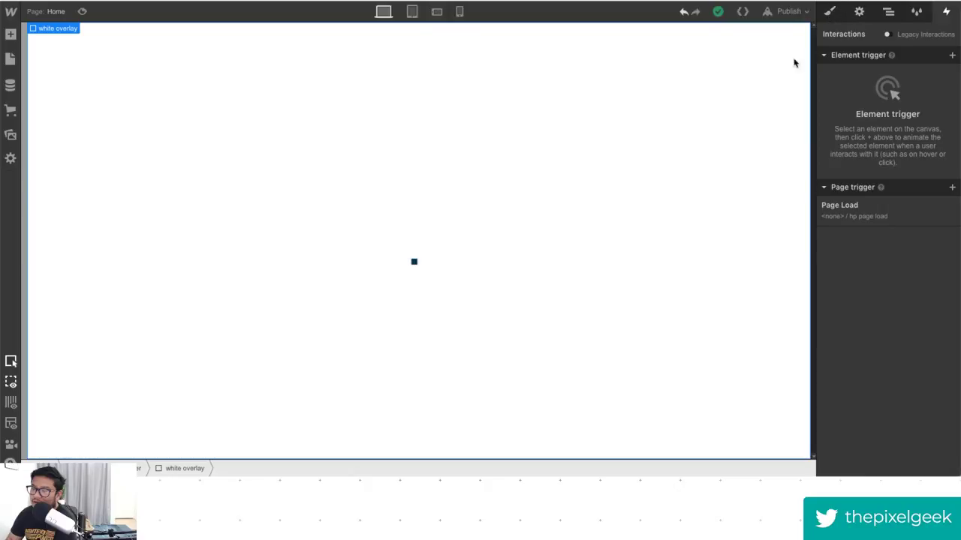
Hide the page overlay wrapper by setting its display to none.
{"action": "left_click", "coordinate": [829, 12]}
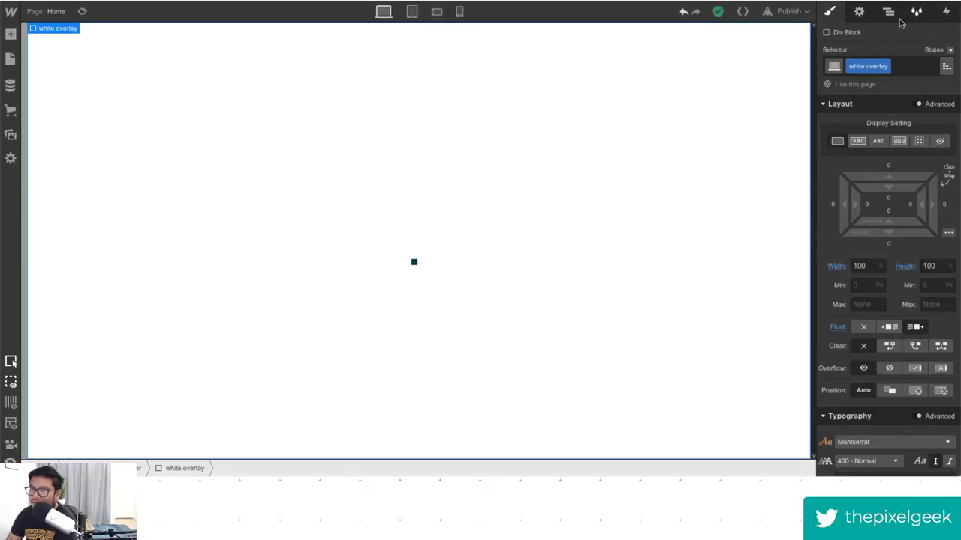
{"action": "left_click", "coordinate": [888, 12]}
{"action": "left_click", "coordinate": [871, 81]}
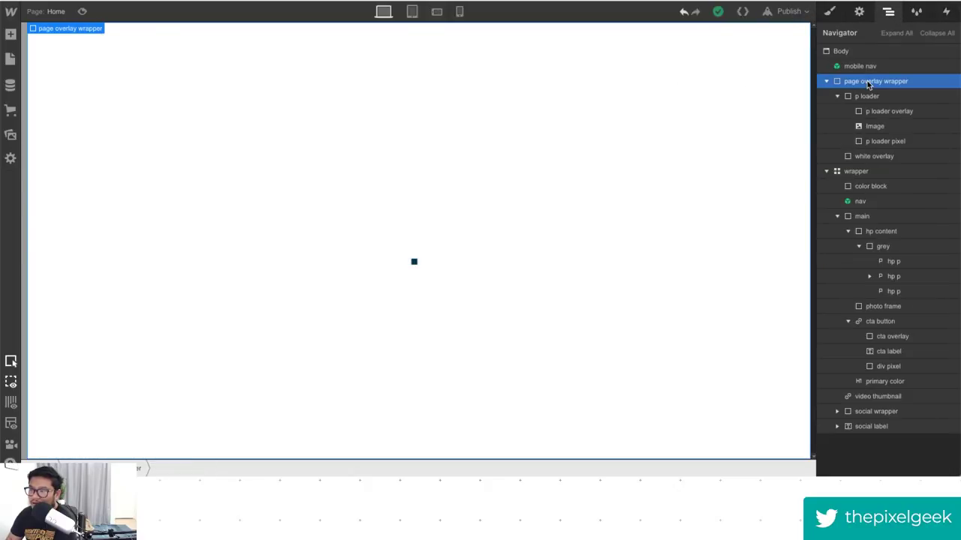
{"action": "left_click", "coordinate": [829, 12]}
{"action": "left_click", "coordinate": [940, 142]}
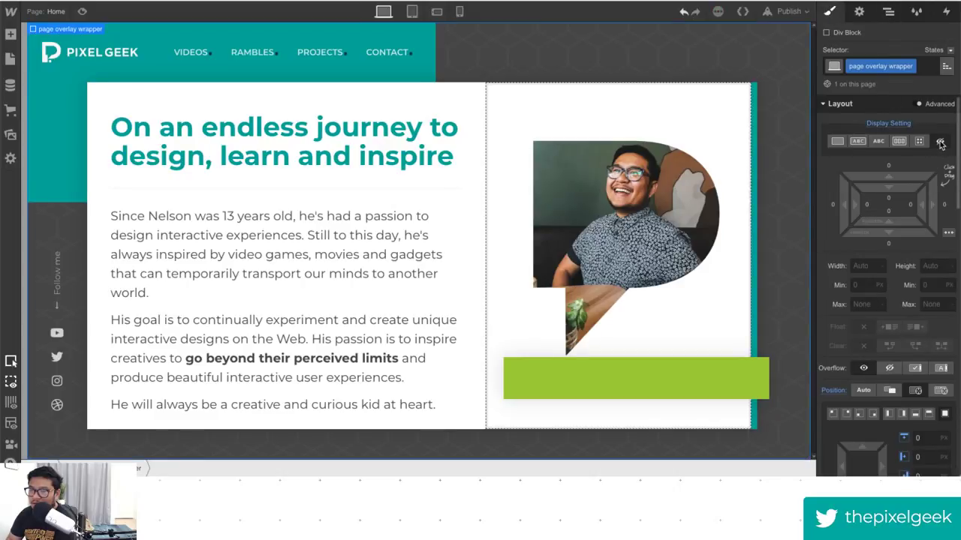
Set the hp p paragraphs to a 1.35 VW font size and 2.3 VW line height, and publish the site.
{"action": "left_click", "coordinate": [277, 261]}
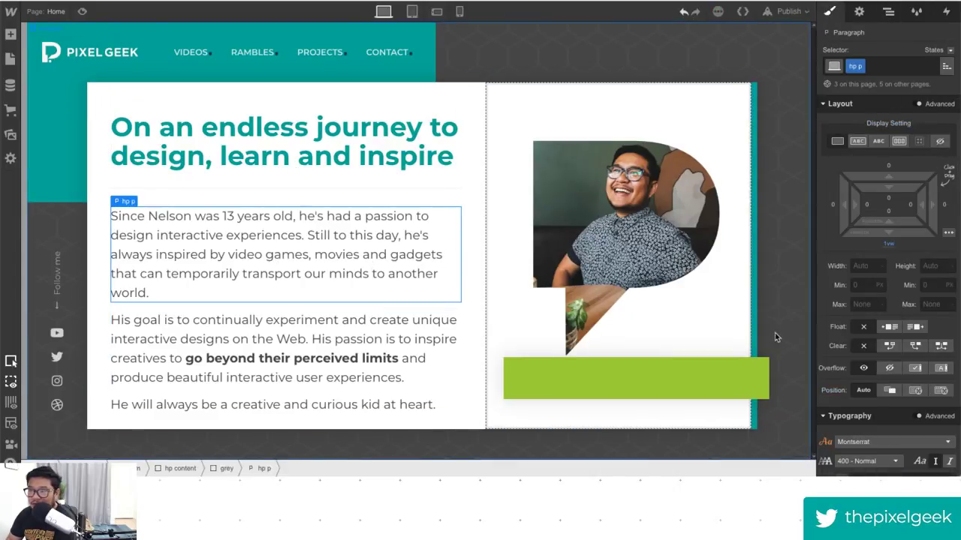
{"action": "scroll", "coordinate": [862, 313], "scroll_direction": "down", "scroll_amount": 3}
{"action": "left_click", "coordinate": [860, 298]}
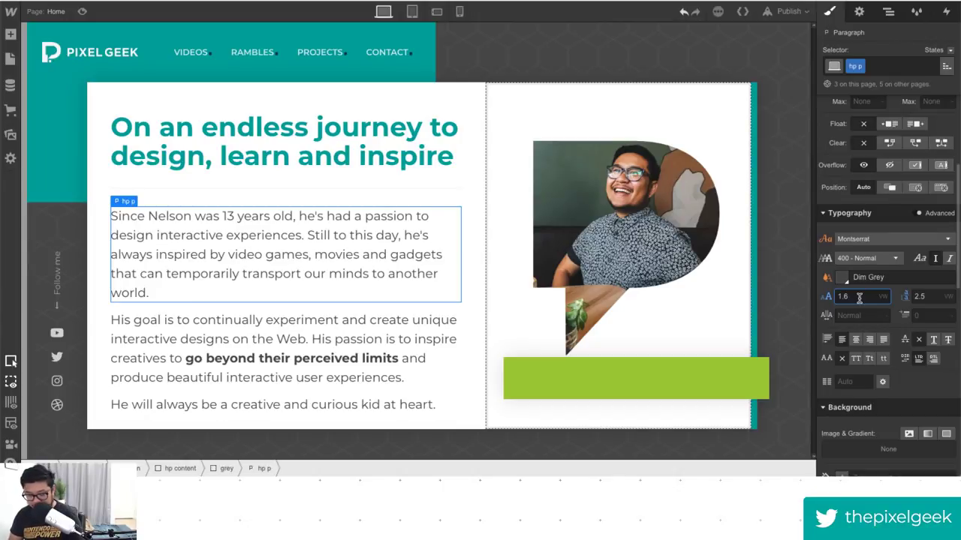
{"action": "key", "text": "BackSpace"}
{"action": "type", "text": "25"}
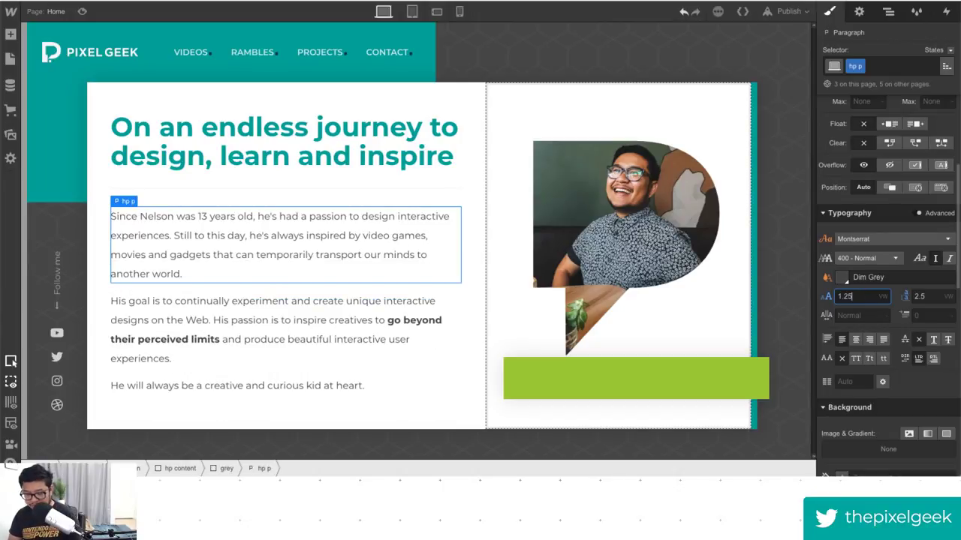
{"action": "type", "text": "35"}
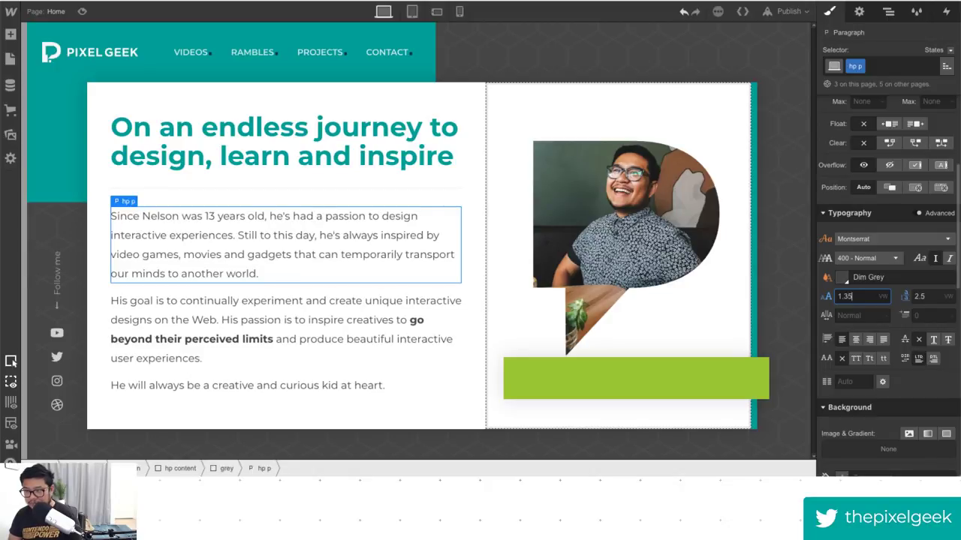
{"action": "key", "text": "Tab"}
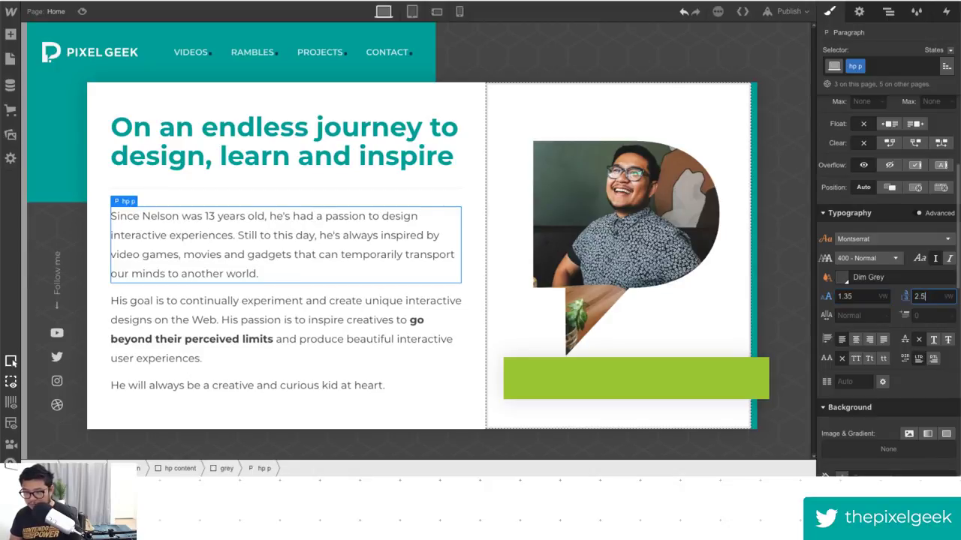
{"action": "type", "text": "2.3"}
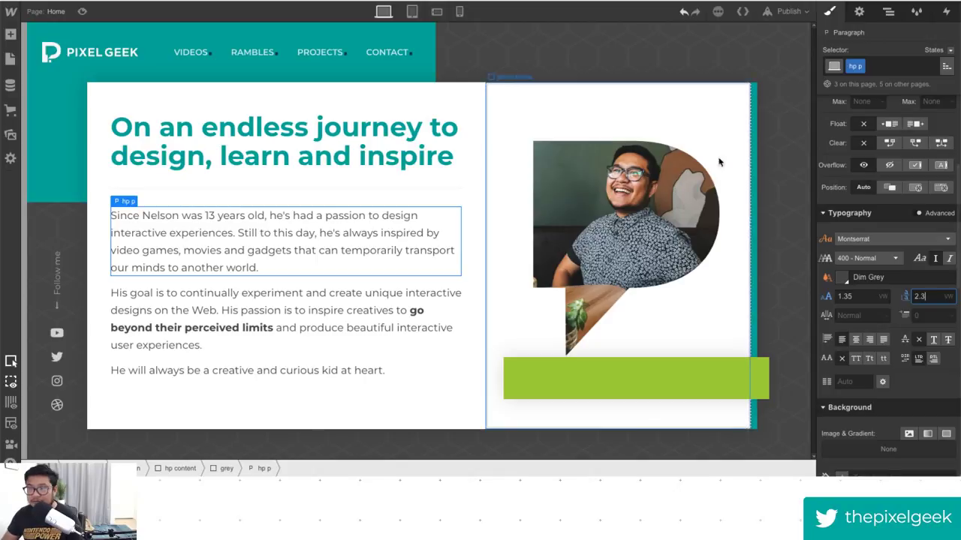
{"action": "left_click", "coordinate": [780, 12]}
{"action": "left_click", "coordinate": [679, 129]}
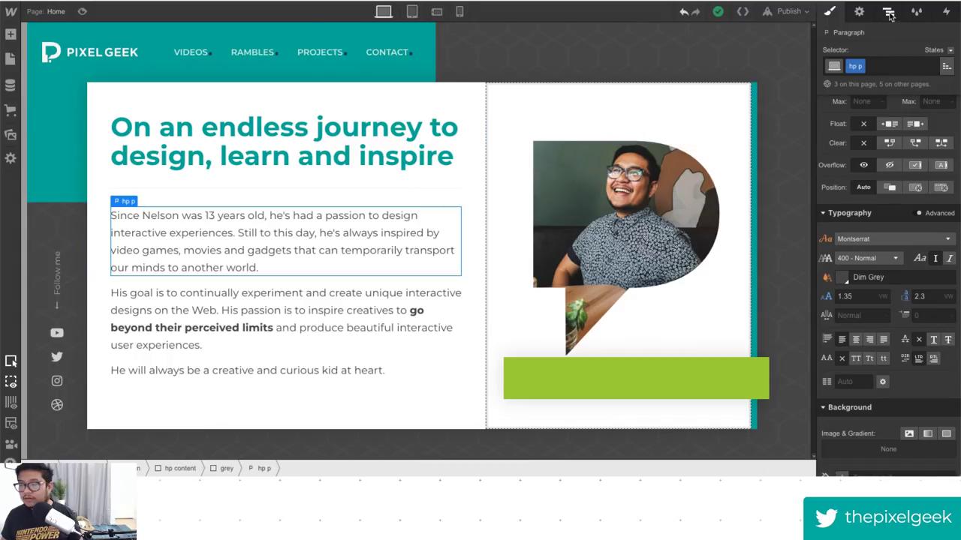
Reset the page overlay wrapper's display setting so it shows as a block, and publish the site.
{"action": "left_click", "coordinate": [888, 11]}
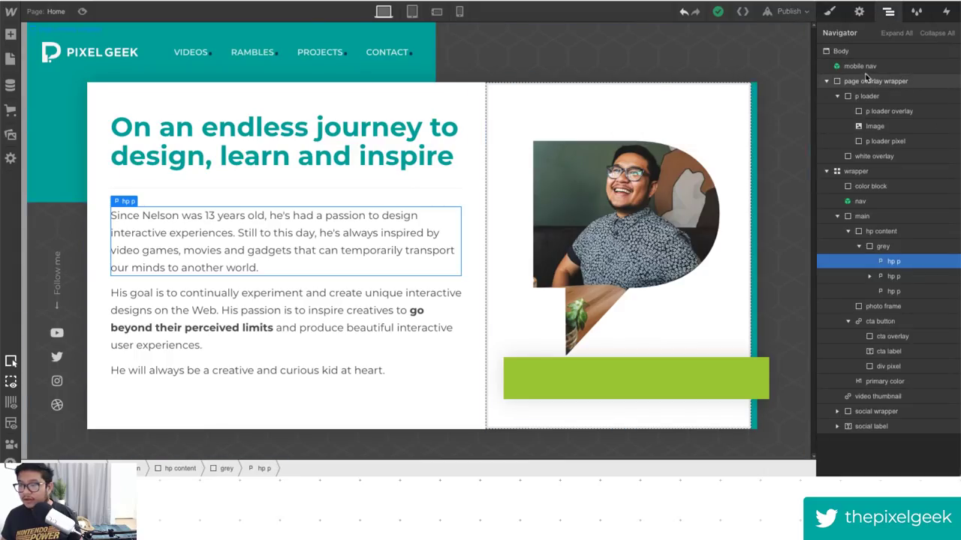
{"action": "left_click", "coordinate": [866, 78]}
{"action": "left_click", "coordinate": [830, 12]}
{"action": "left_click", "coordinate": [890, 126]}
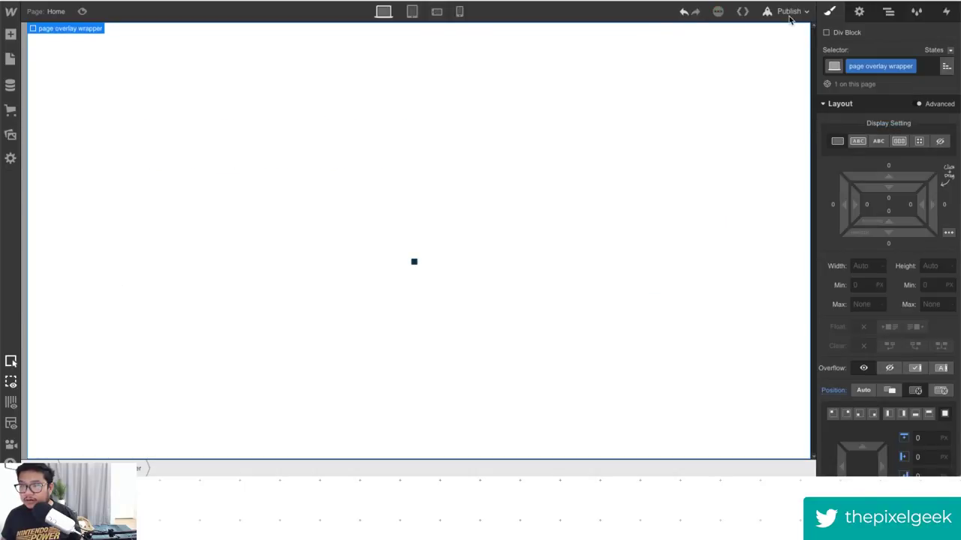
{"action": "left_click", "coordinate": [789, 11]}
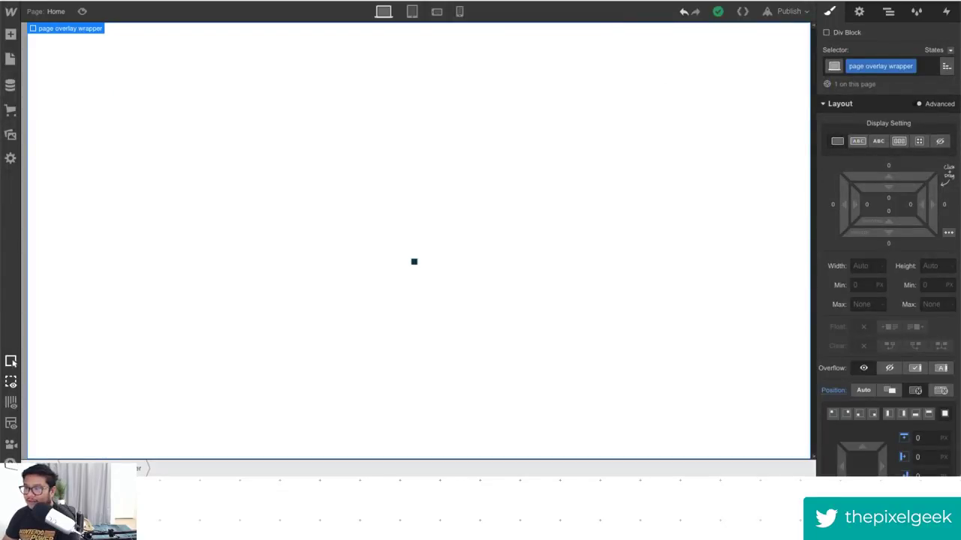
Open the hp page load timed animation of the Page Load trigger for editing.
{"action": "left_click", "coordinate": [947, 12]}
{"action": "left_click", "coordinate": [867, 216]}
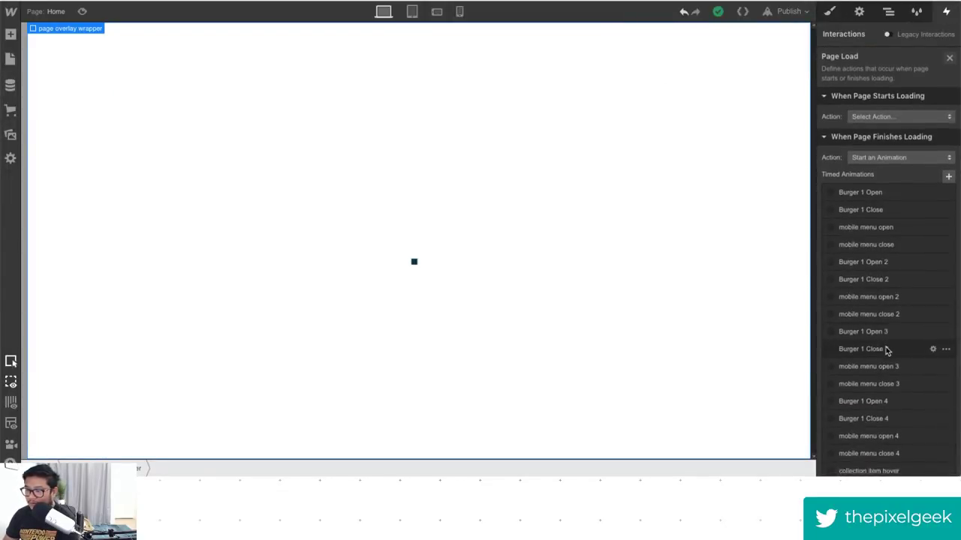
{"action": "scroll", "coordinate": [887, 352], "scroll_direction": "down", "scroll_amount": 5}
{"action": "left_click", "coordinate": [875, 381]}
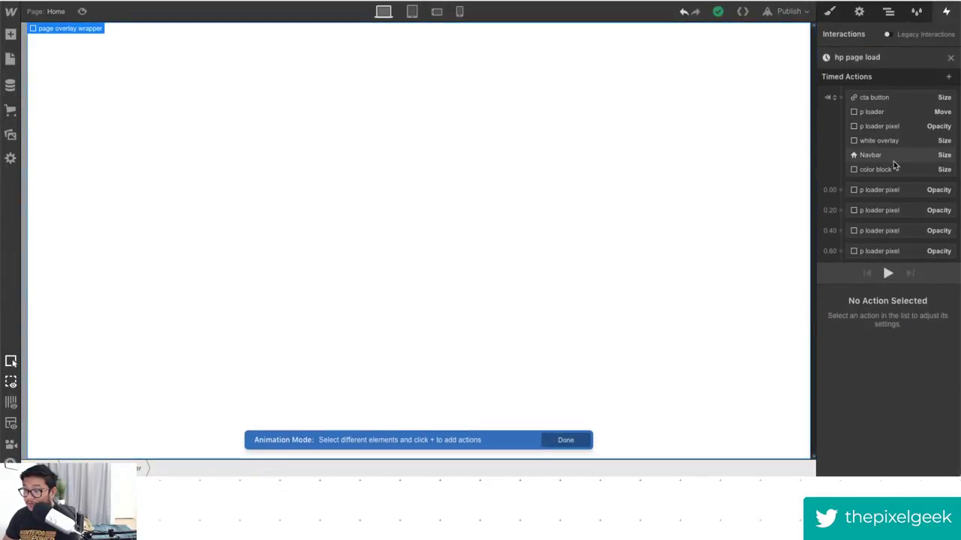
Add a Hide/Show action with display none for the white overlay right after its size action at 2.25 s.
{"action": "scroll", "coordinate": [893, 161], "scroll_direction": "down", "scroll_amount": 5}
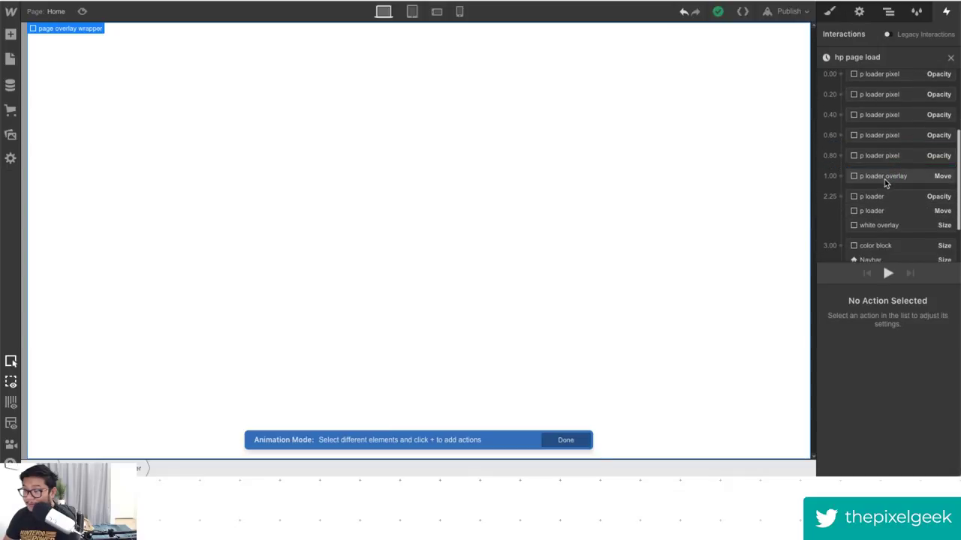
{"action": "scroll", "coordinate": [886, 183], "scroll_direction": "down", "scroll_amount": 2}
{"action": "left_click", "coordinate": [884, 200]}
{"action": "scroll", "coordinate": [884, 200], "scroll_direction": "down", "scroll_amount": 1}
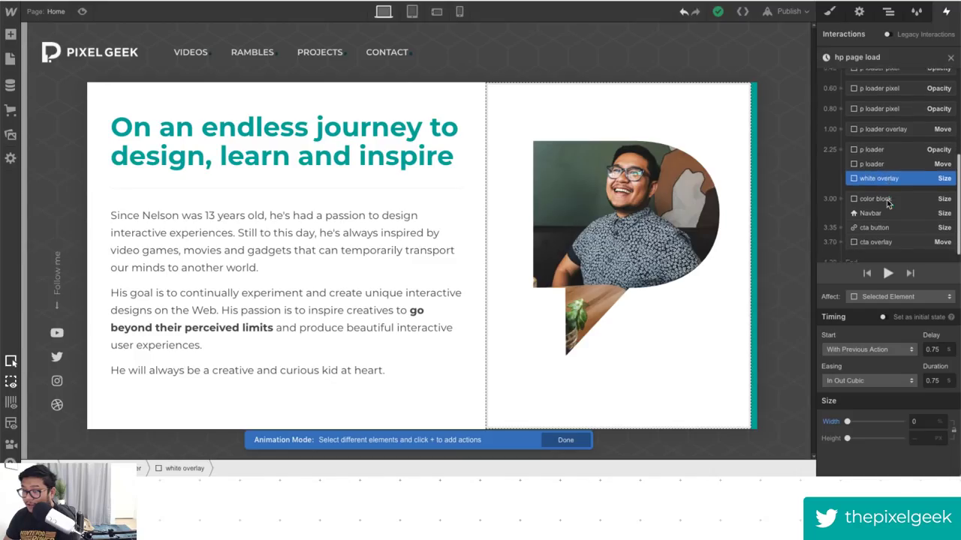
{"action": "left_click", "coordinate": [831, 180]}
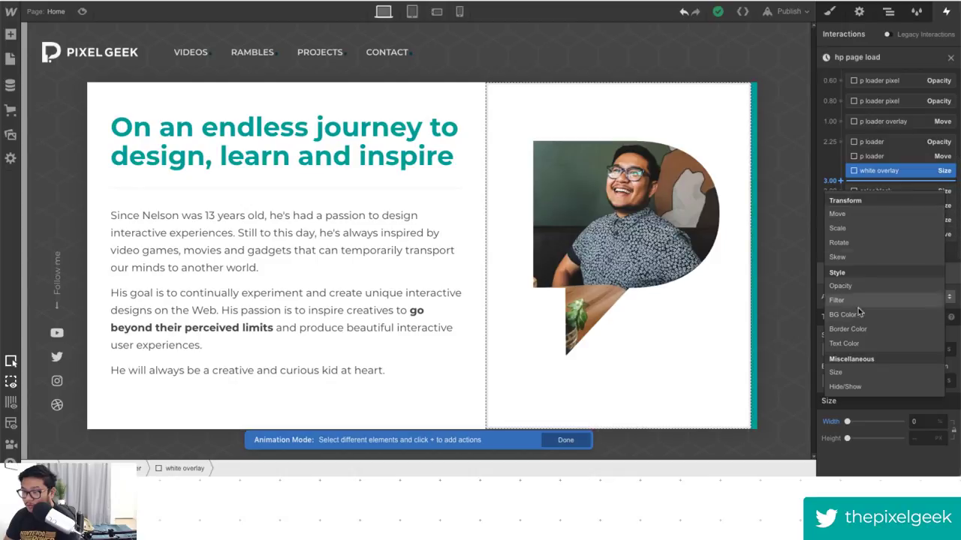
{"action": "left_click", "coordinate": [862, 386]}
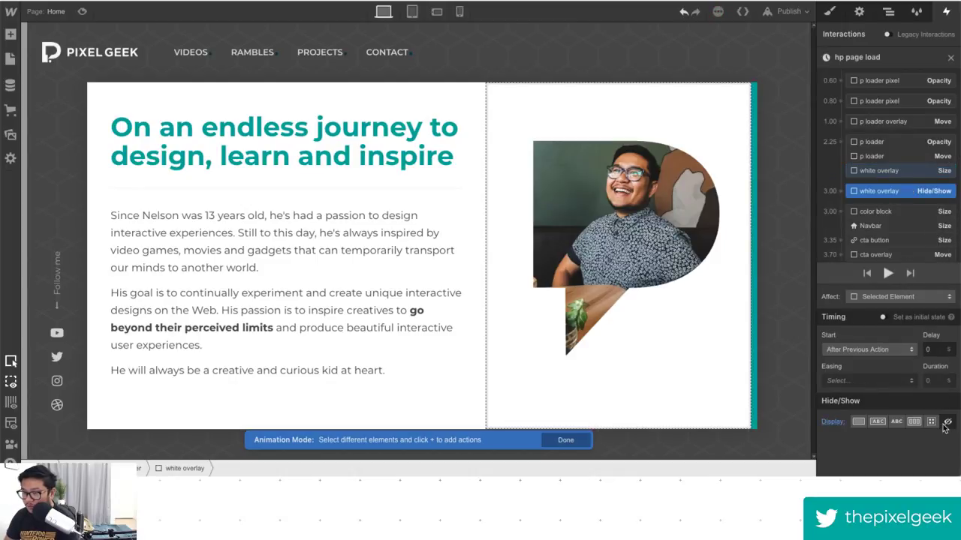
Publish the site to the selected domains and reload the live home page from its logo.
{"action": "left_click", "coordinate": [793, 14]}
{"action": "left_click", "coordinate": [691, 127]}
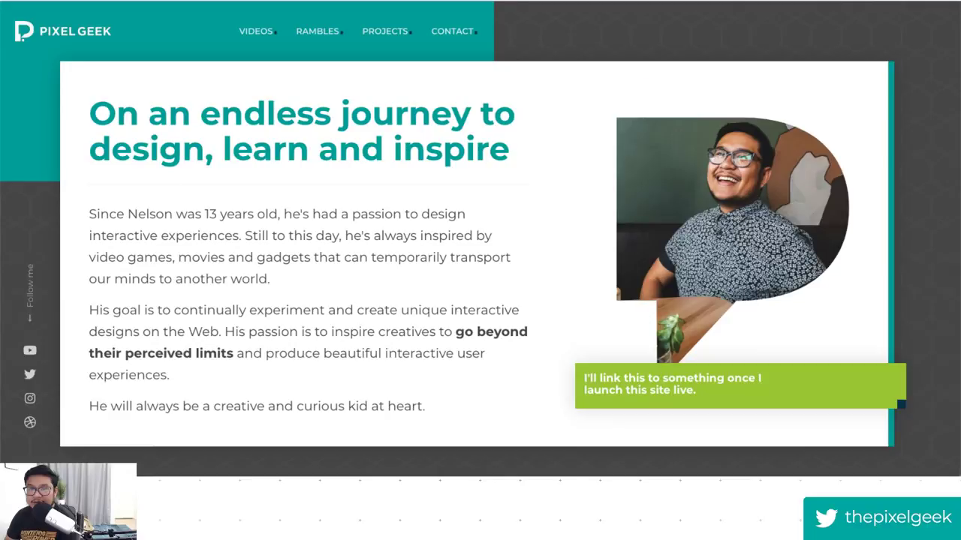
{"action": "left_click", "coordinate": [62, 30]}
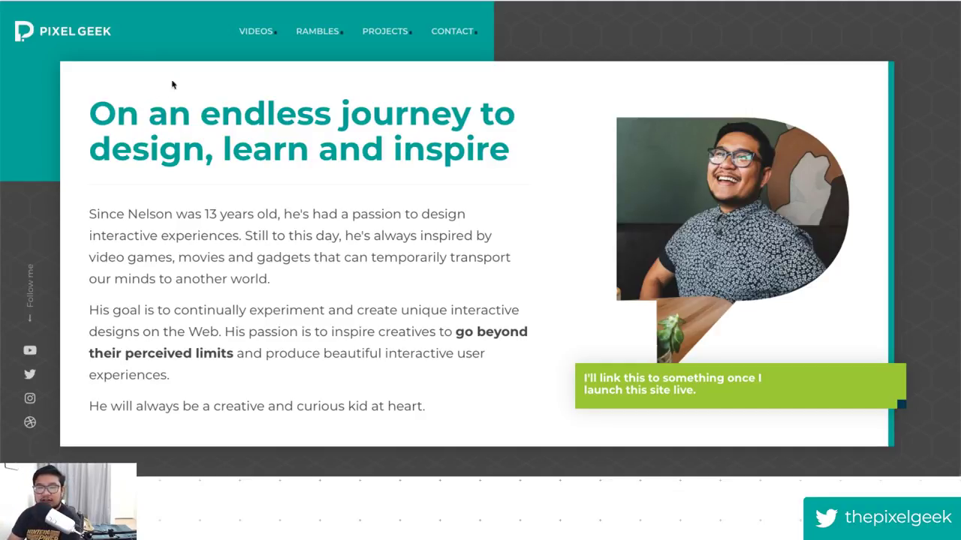
Inspect the page-overlay-wrapper element of the live page in DevTools, and return to the Webflow Designer.
{"action": "right_click", "coordinate": [257, 38]}
{"action": "left_click", "coordinate": [454, 200]}
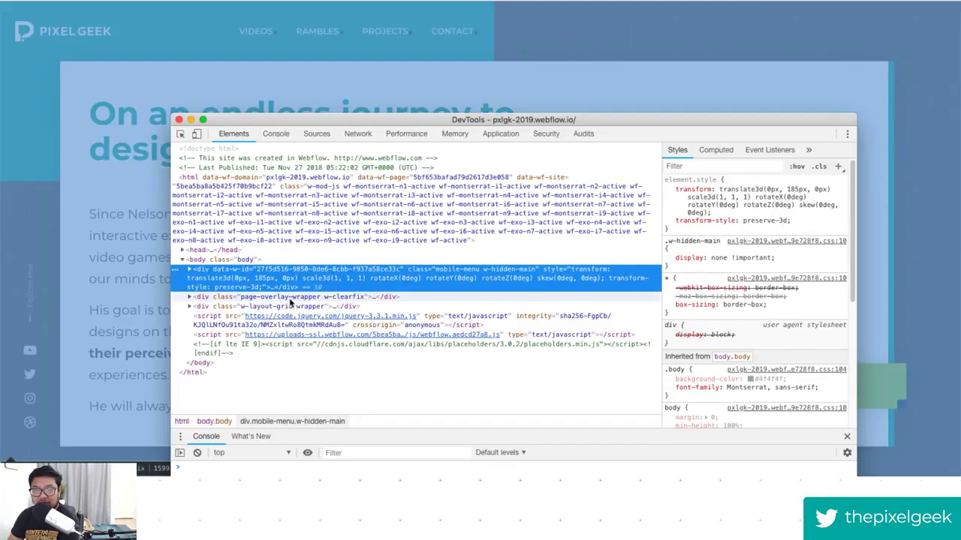
{"action": "left_click", "coordinate": [291, 301]}
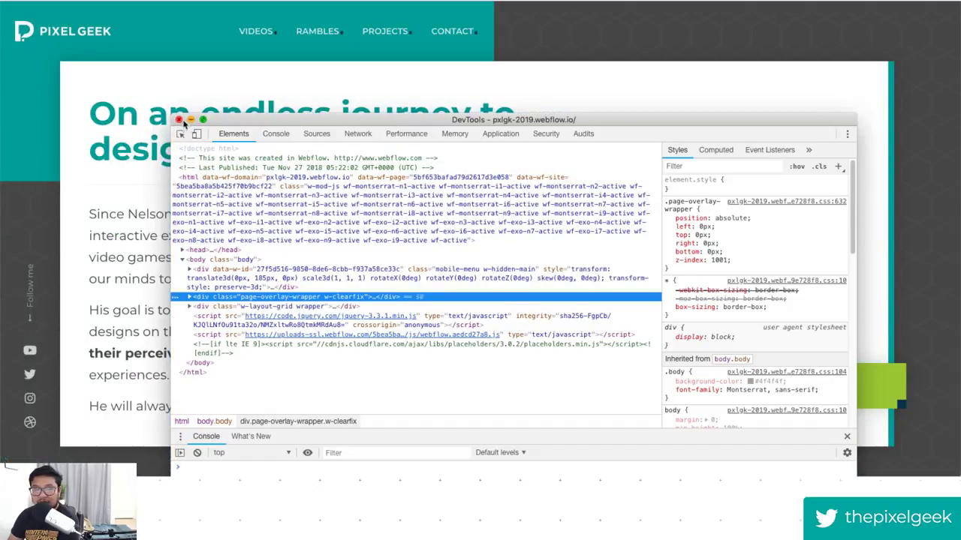
{"action": "left_click", "coordinate": [179, 120]}
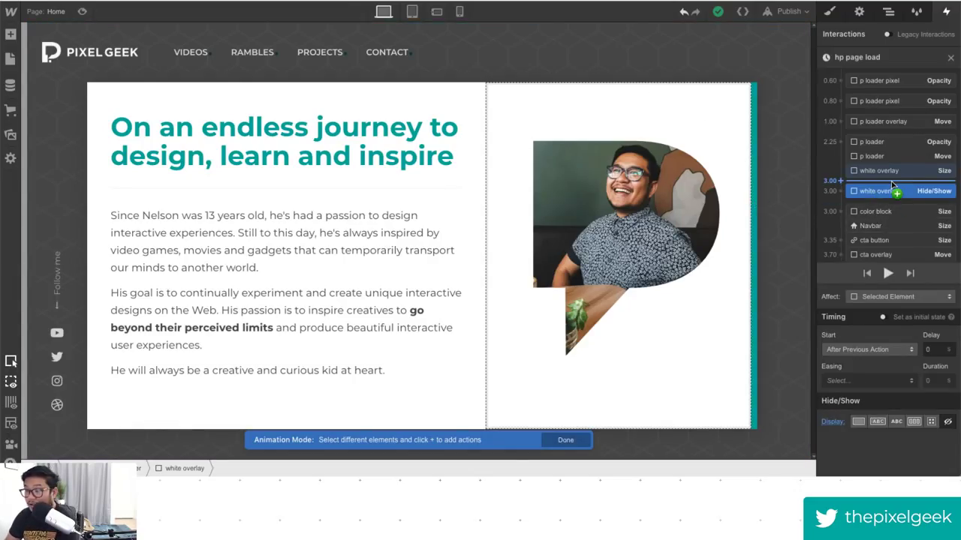
Delete the white overlay's Hide/Show action from the hp page load timeline.
{"action": "left_click", "coordinate": [885, 196]}
{"action": "left_click", "coordinate": [867, 192]}
{"action": "left_click", "coordinate": [865, 191]}
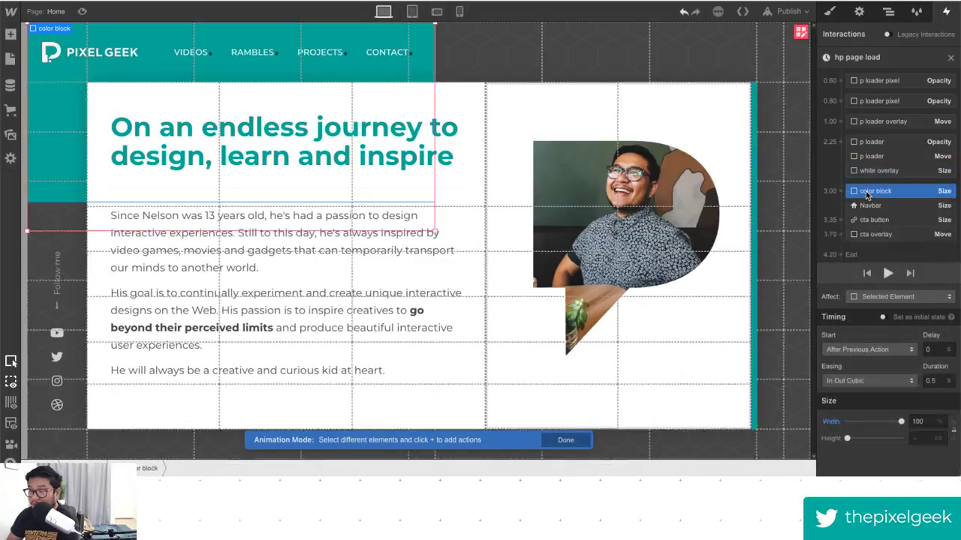
Add a Hide/Show action with display none for the page overlay wrapper right after the white overlay's size action in the hp page load timeline.
{"action": "scroll", "coordinate": [903, 150], "scroll_direction": "up", "scroll_amount": 5}
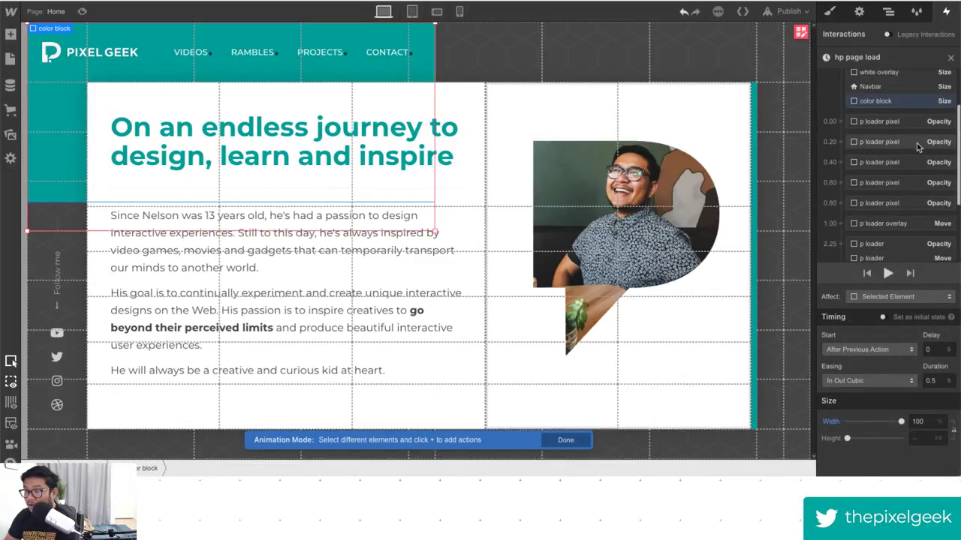
{"action": "left_click", "coordinate": [888, 11]}
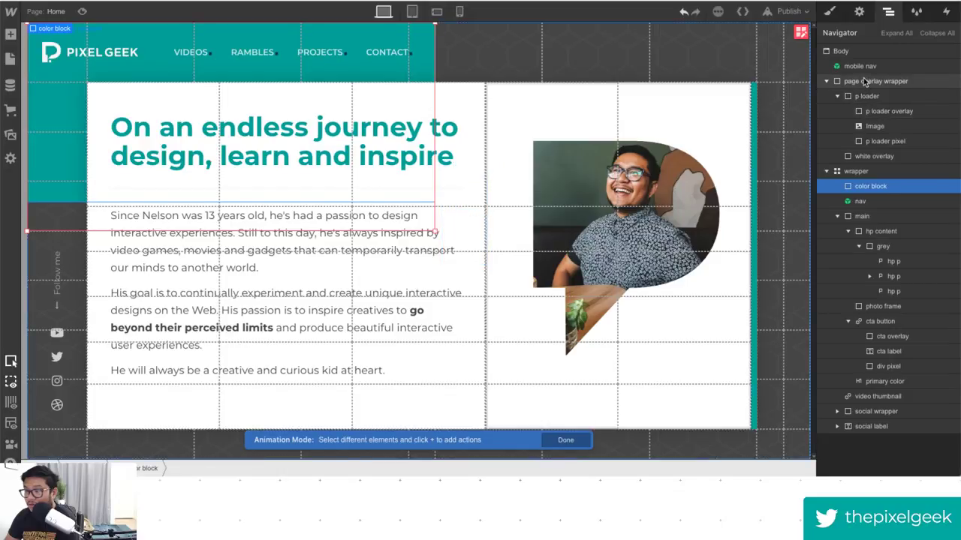
{"action": "left_click", "coordinate": [875, 81]}
{"action": "left_click", "coordinate": [946, 11]}
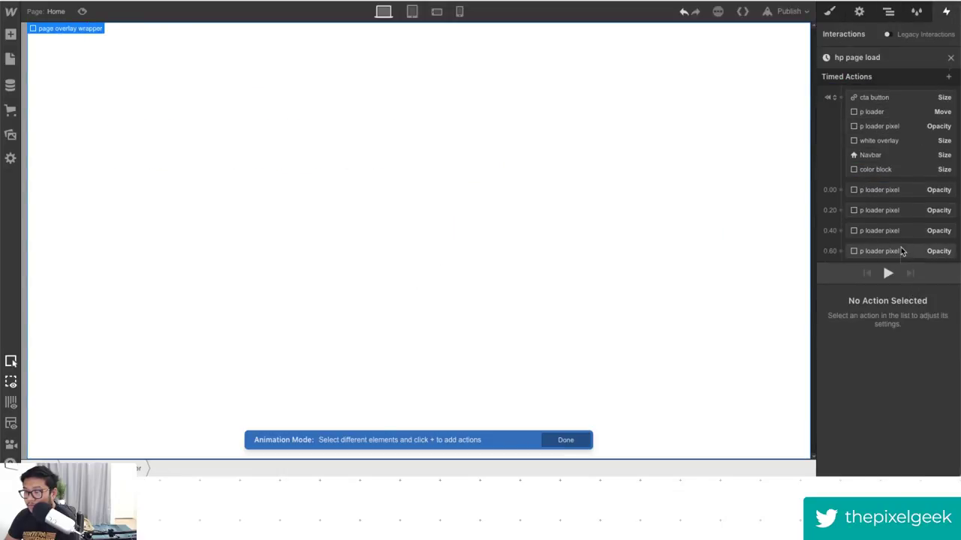
{"action": "scroll", "coordinate": [901, 248], "scroll_direction": "down", "scroll_amount": 4}
{"action": "left_click_drag", "start_coordinate": [903, 250], "coordinate": [856, 189]}
{"action": "left_click", "coordinate": [857, 189]}
{"action": "left_click", "coordinate": [853, 395]}
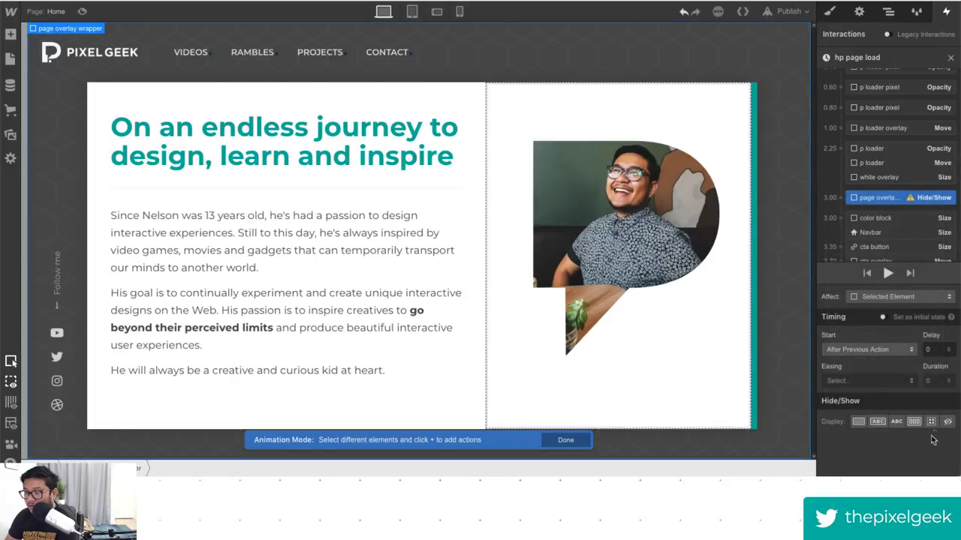
{"action": "left_click", "coordinate": [948, 422]}
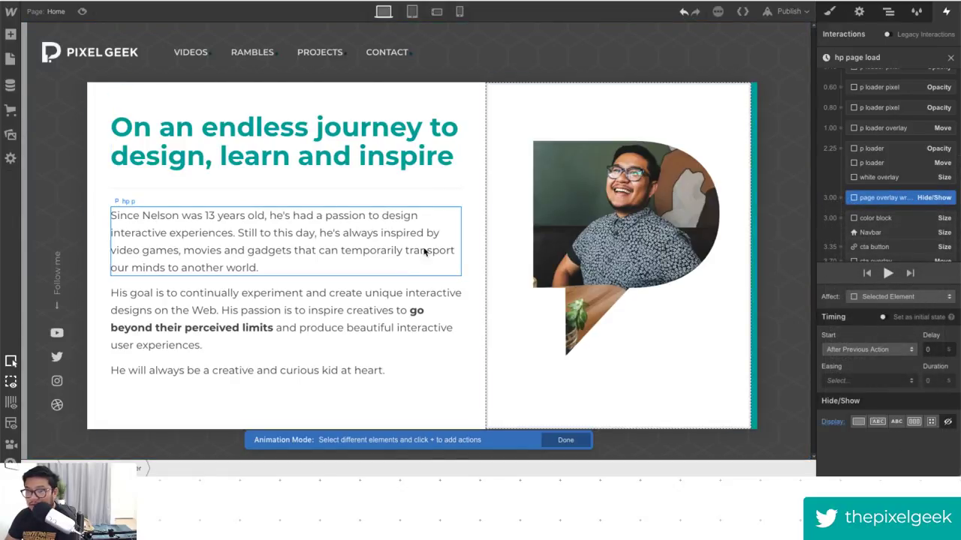
Publish the site to the selected domains with the updated home page load animation.
{"action": "left_click", "coordinate": [788, 12]}
{"action": "left_click", "coordinate": [676, 128]}
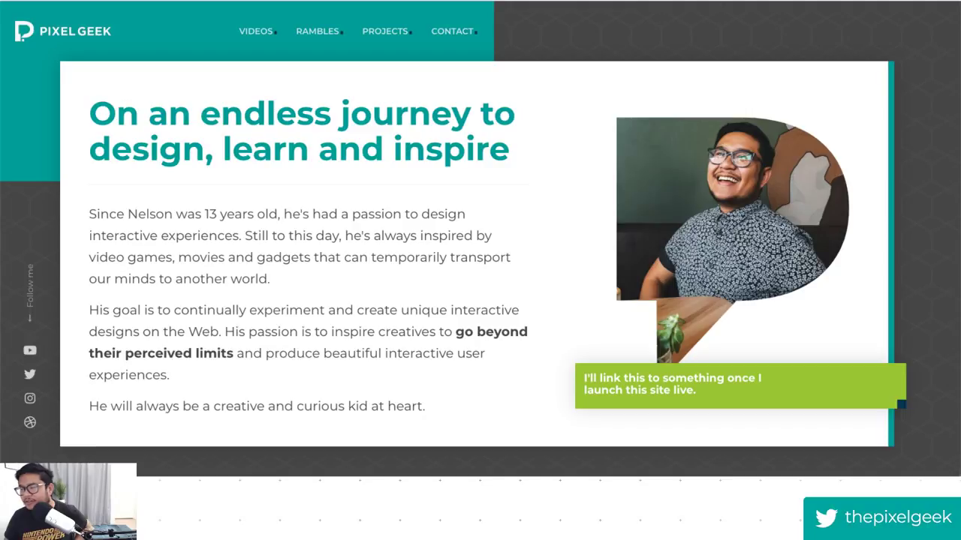
Search Google in a new browser tab for the mars insight lander.
{"action": "key", "text": "ctrl+t"}
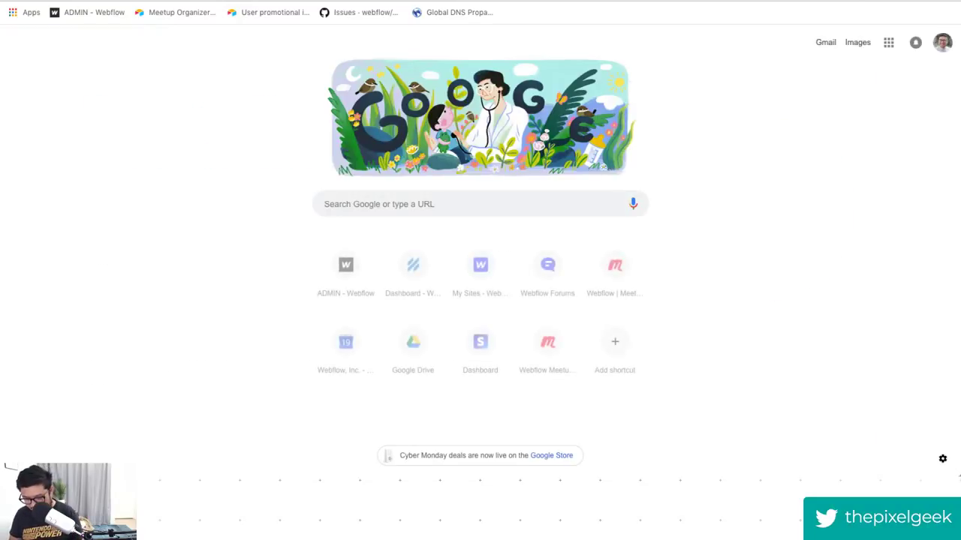
{"action": "type", "text": "m,ars insaoi"}
{"action": "key", "text": "Escape"}
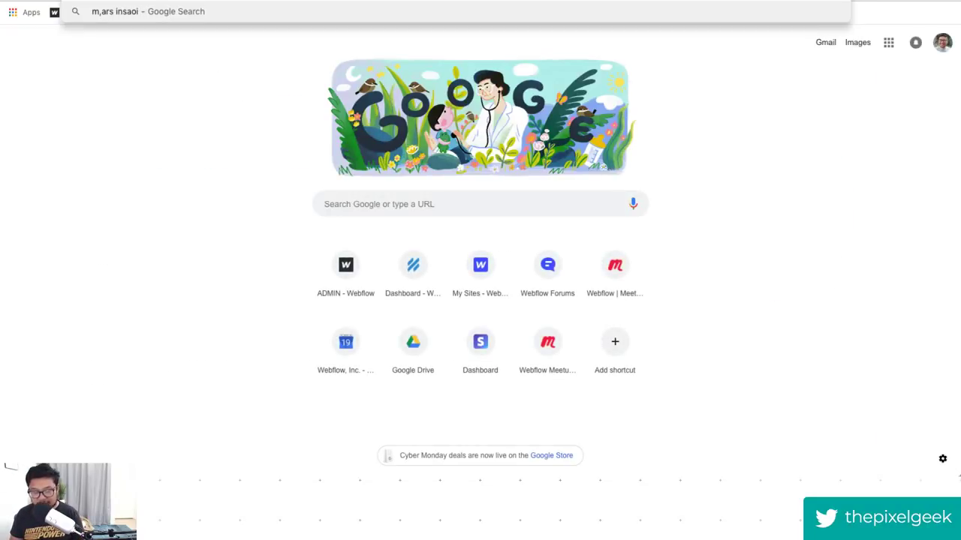
{"action": "key", "text": "ctrl+a"}
{"action": "type", "text": "mars insigfht land"}
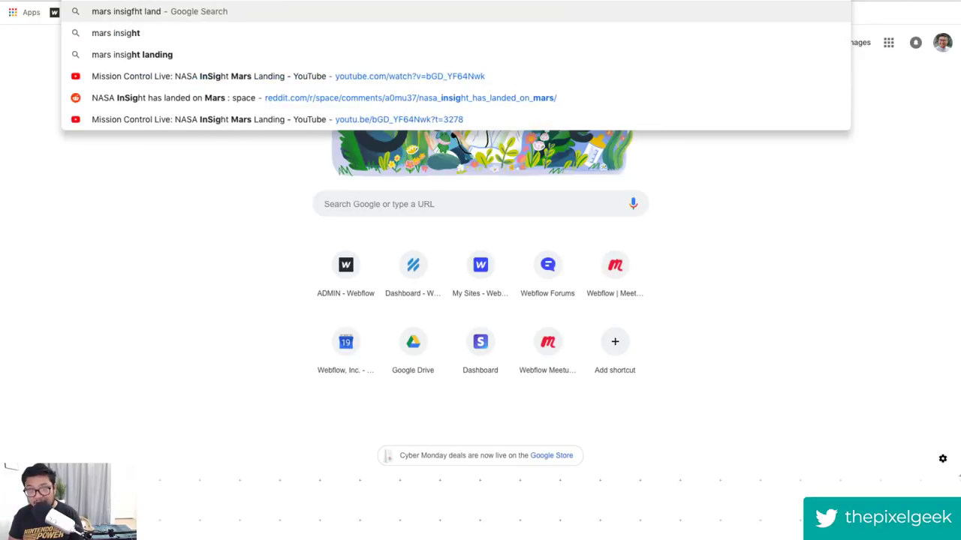
{"action": "type", "text": "er"}
{"action": "key", "text": "Return"}
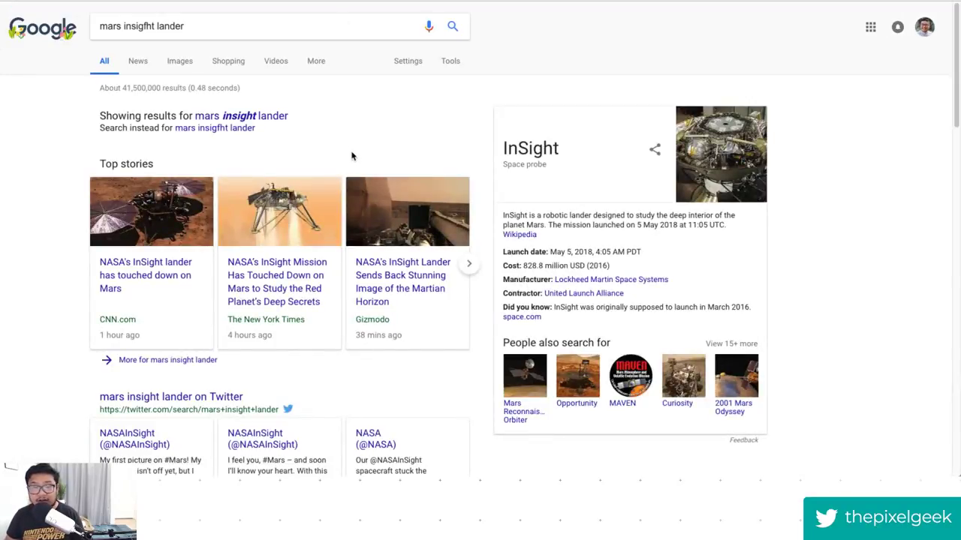
Open the "InSight Mission – NASA's InSight Mars Lander" search result, look through its home page, and open the Landing feature.
{"action": "scroll", "coordinate": [337, 278], "scroll_direction": "down", "scroll_amount": 8}
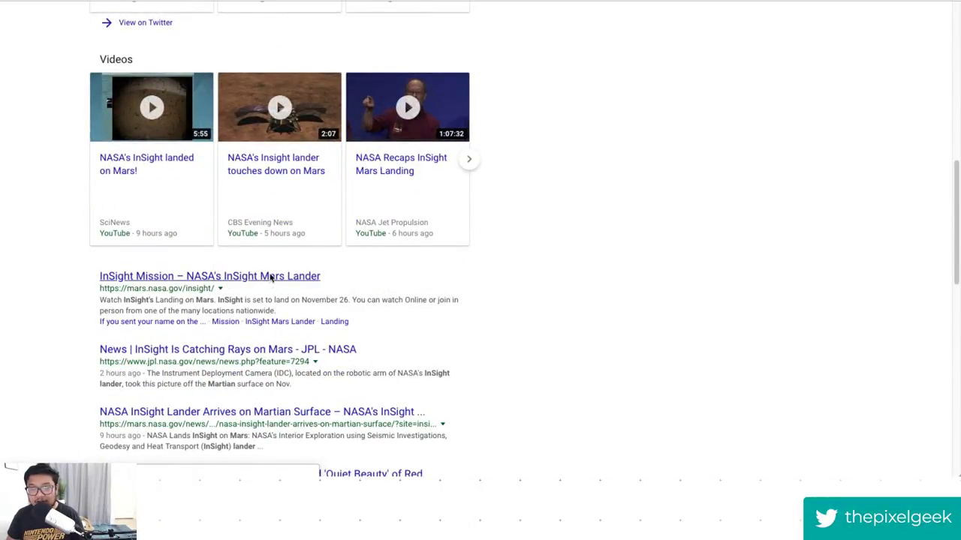
{"action": "left_click", "coordinate": [272, 277]}
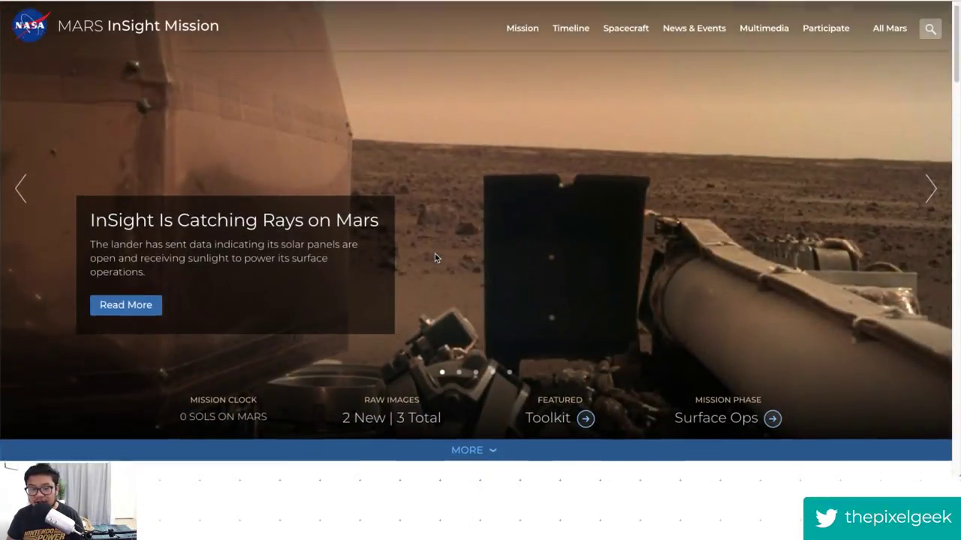
{"action": "scroll", "coordinate": [436, 257], "scroll_direction": "down", "scroll_amount": 15}
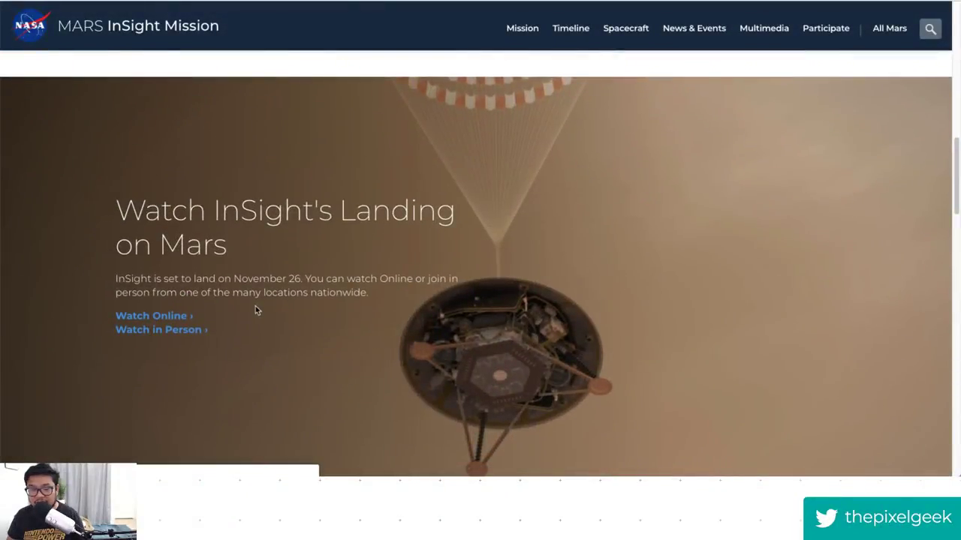
{"action": "scroll", "coordinate": [252, 310], "scroll_direction": "down", "scroll_amount": 7}
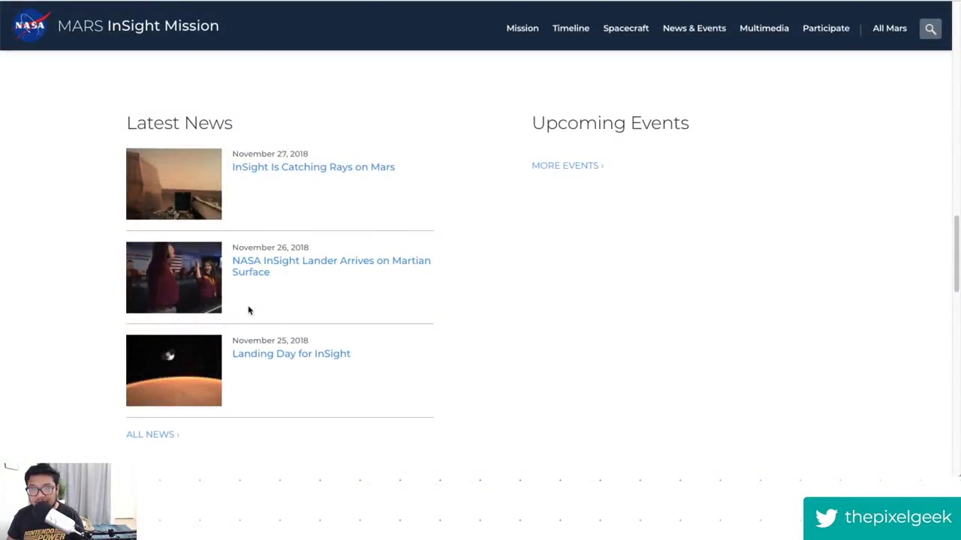
{"action": "scroll", "coordinate": [249, 310], "scroll_direction": "down", "scroll_amount": 12}
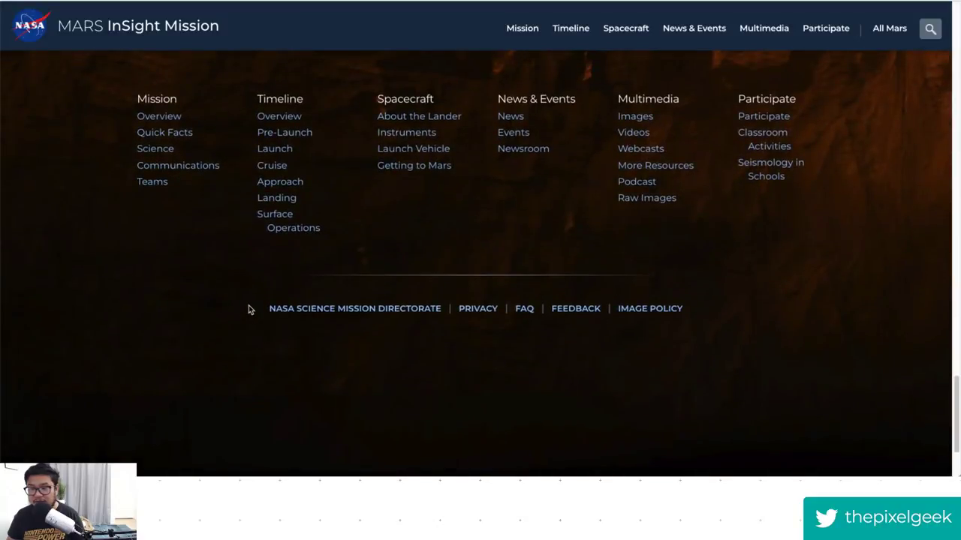
{"action": "scroll", "coordinate": [250, 310], "scroll_direction": "up", "scroll_amount": 5}
{"action": "scroll", "coordinate": [250, 309], "scroll_direction": "up", "scroll_amount": 2}
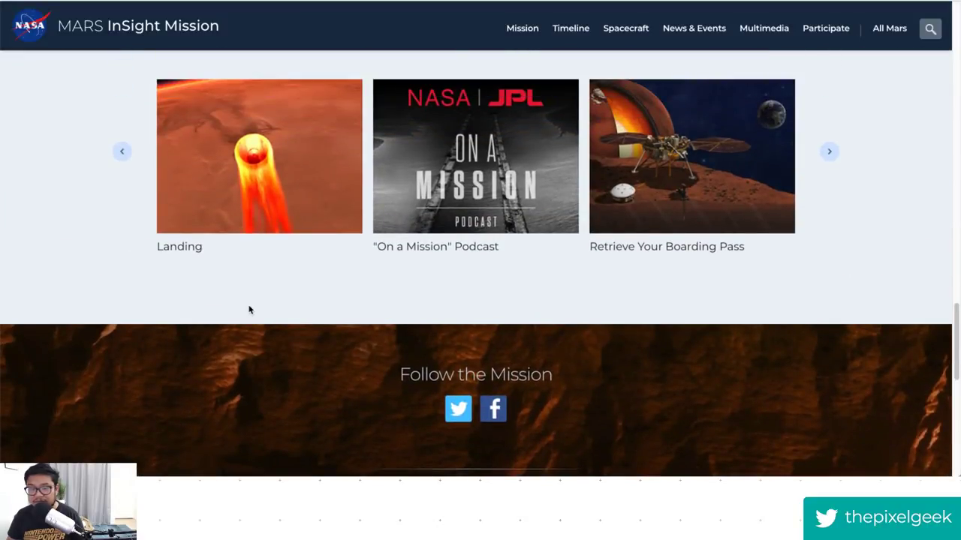
{"action": "scroll", "coordinate": [250, 310], "scroll_direction": "up", "scroll_amount": 1}
{"action": "left_click", "coordinate": [250, 307]}
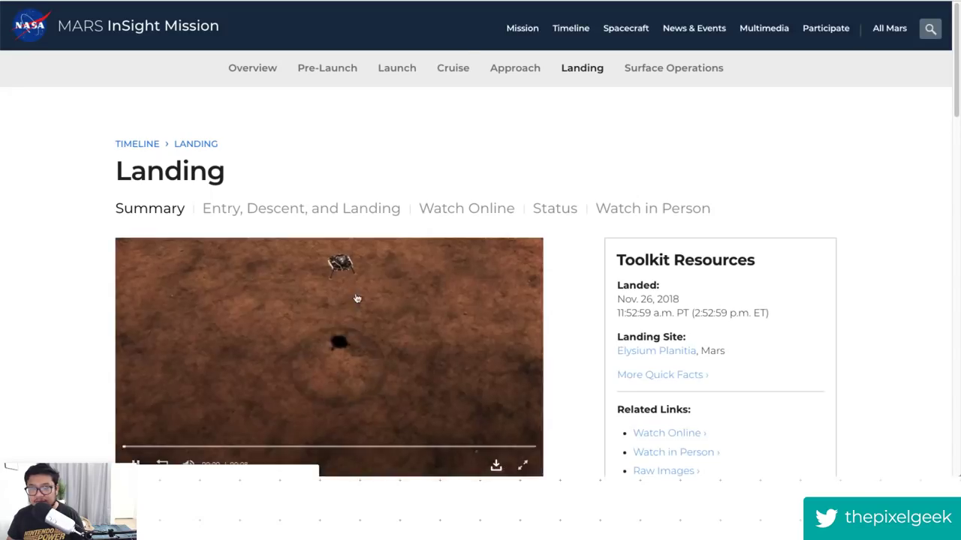
Open the Entry, Descent, and Landing article and launch its interactive visualization of InSight's landing on Mars.
{"action": "scroll", "coordinate": [357, 298], "scroll_direction": "down", "scroll_amount": 5}
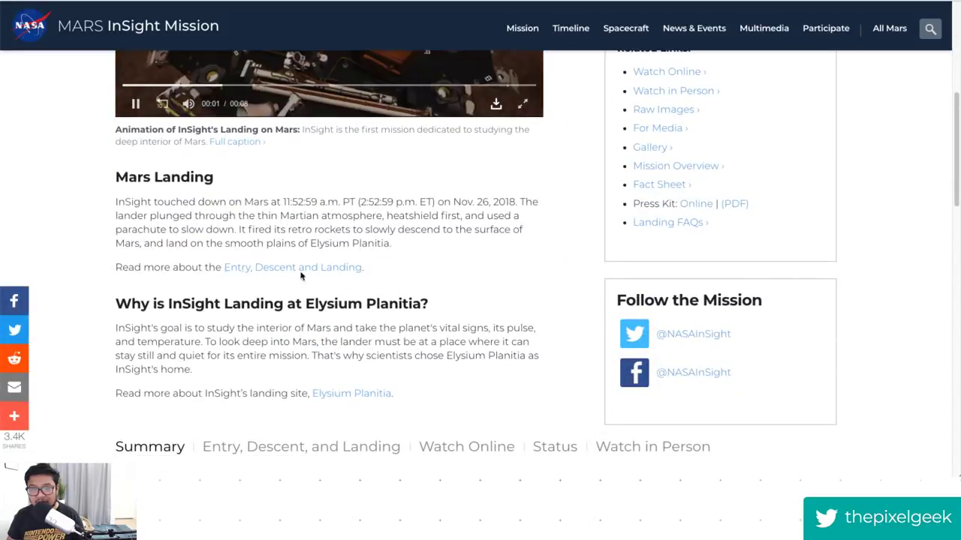
{"action": "left_click", "coordinate": [286, 270]}
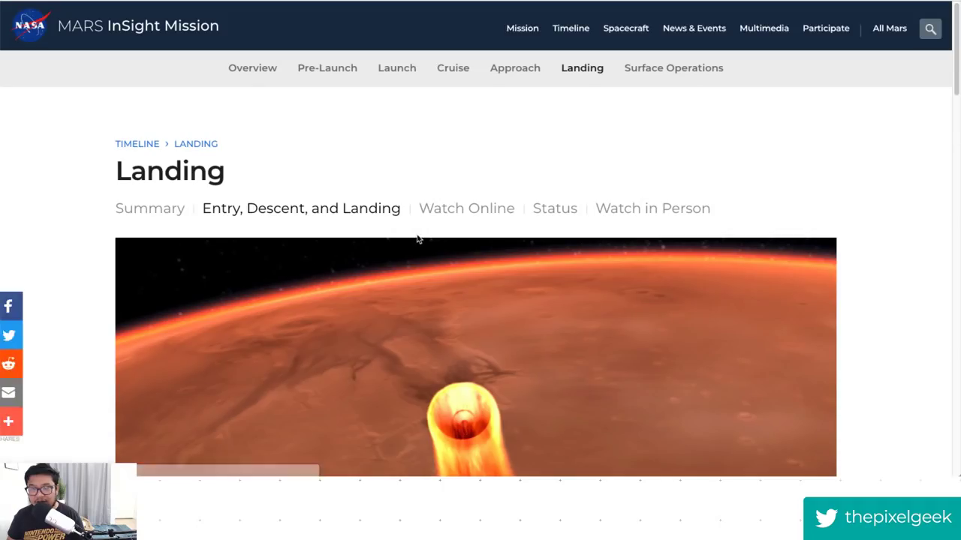
{"action": "scroll", "coordinate": [386, 281], "scroll_direction": "down", "scroll_amount": 7}
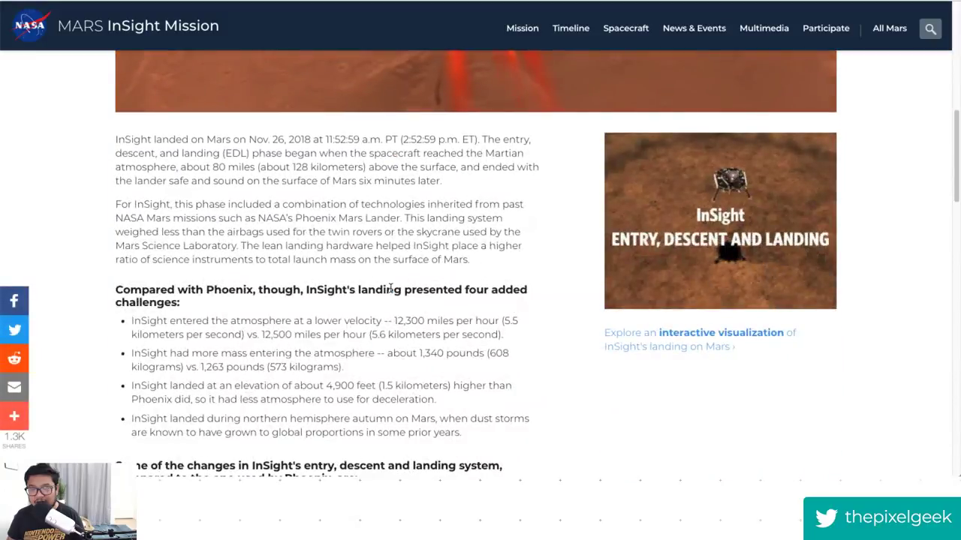
{"action": "left_click", "coordinate": [609, 347]}
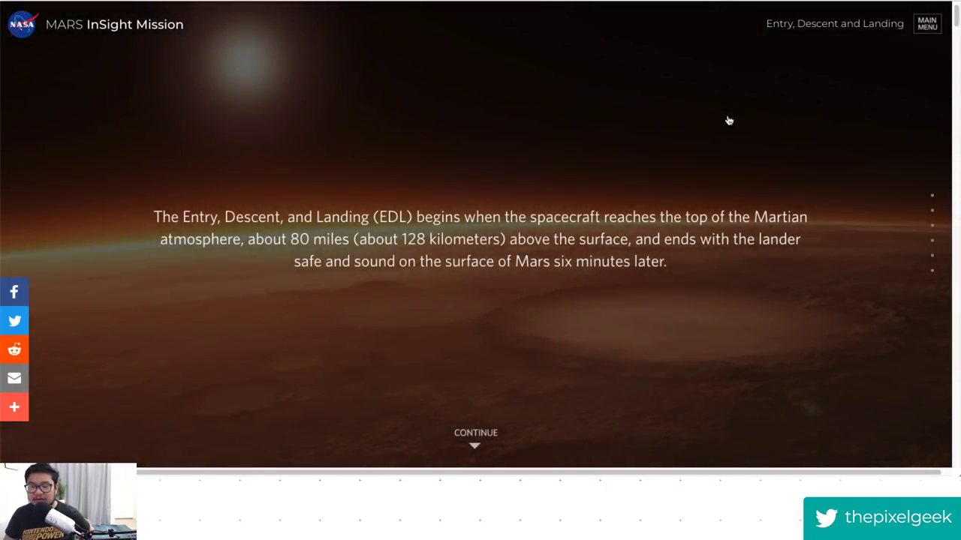
Examine the visualization from its introduction to the Cruise Stage Separation section, replaying the separation animation back and forth.
{"action": "scroll", "coordinate": [622, 238], "scroll_direction": "down", "scroll_amount": 2}
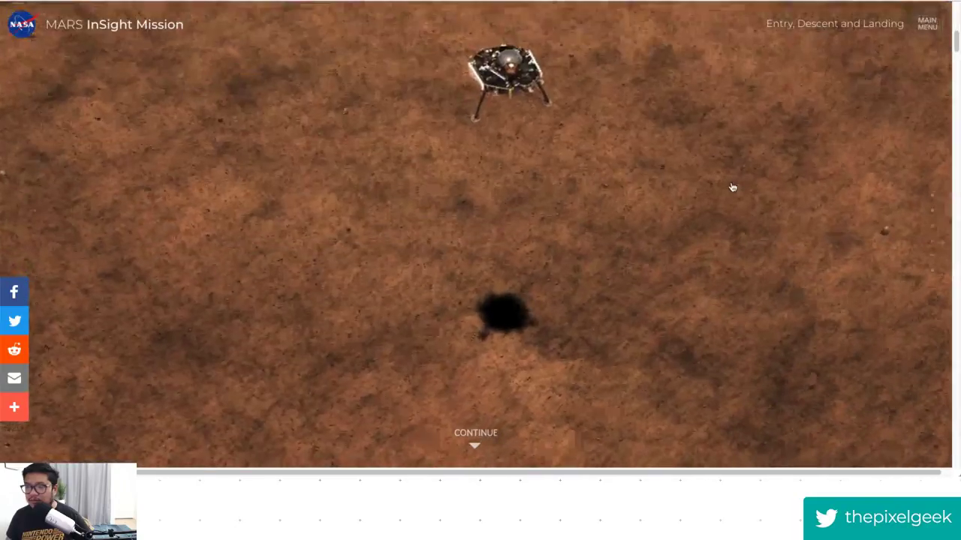
{"action": "scroll", "coordinate": [732, 187], "scroll_direction": "down", "scroll_amount": 2}
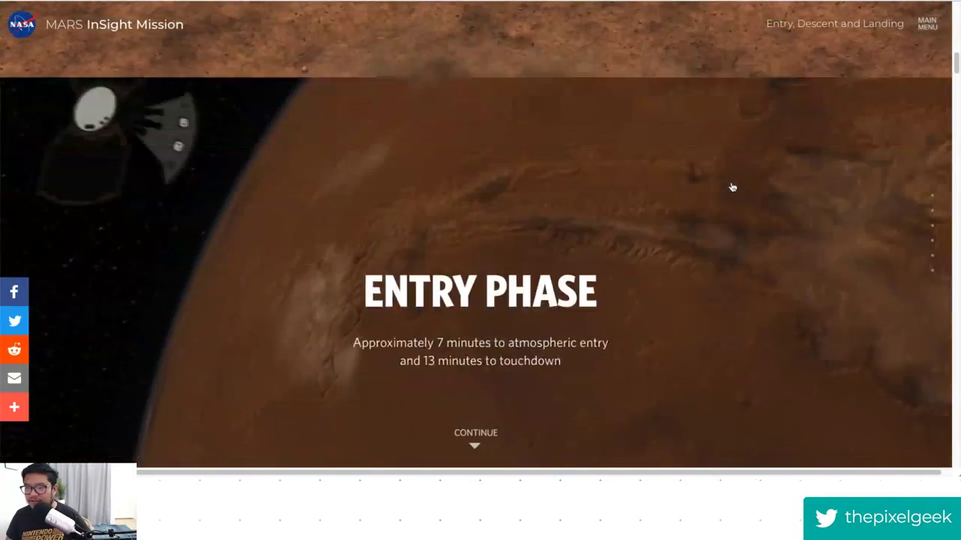
{"action": "scroll", "coordinate": [732, 186], "scroll_direction": "down", "scroll_amount": 2}
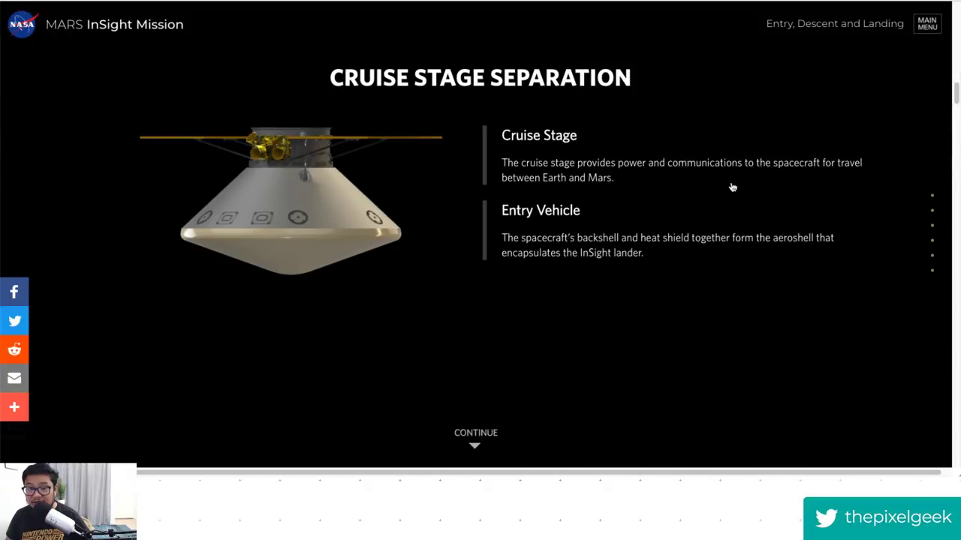
{"action": "scroll", "coordinate": [733, 187], "scroll_direction": "down", "scroll_amount": 1}
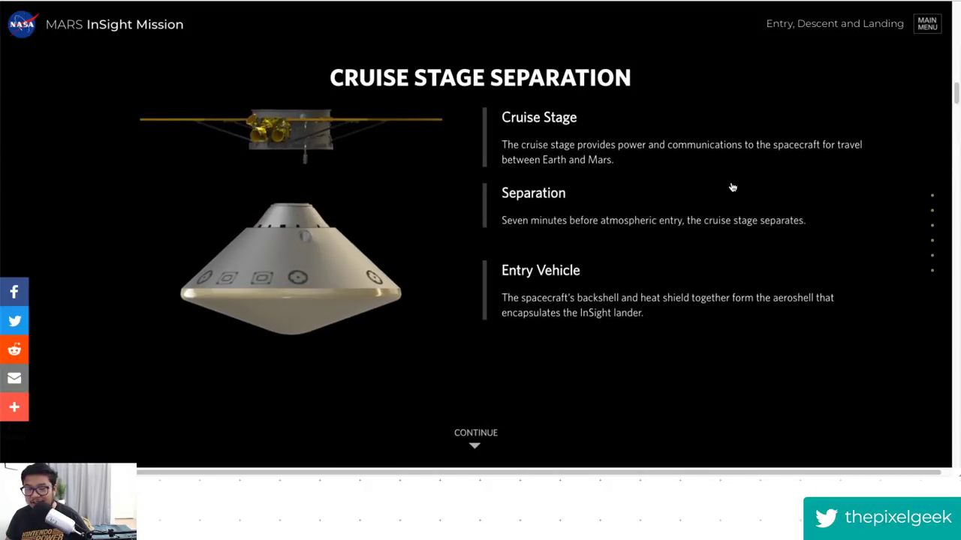
{"action": "scroll", "coordinate": [733, 187], "scroll_direction": "up", "scroll_amount": 1}
{"action": "scroll", "coordinate": [732, 187], "scroll_direction": "down", "scroll_amount": 1}
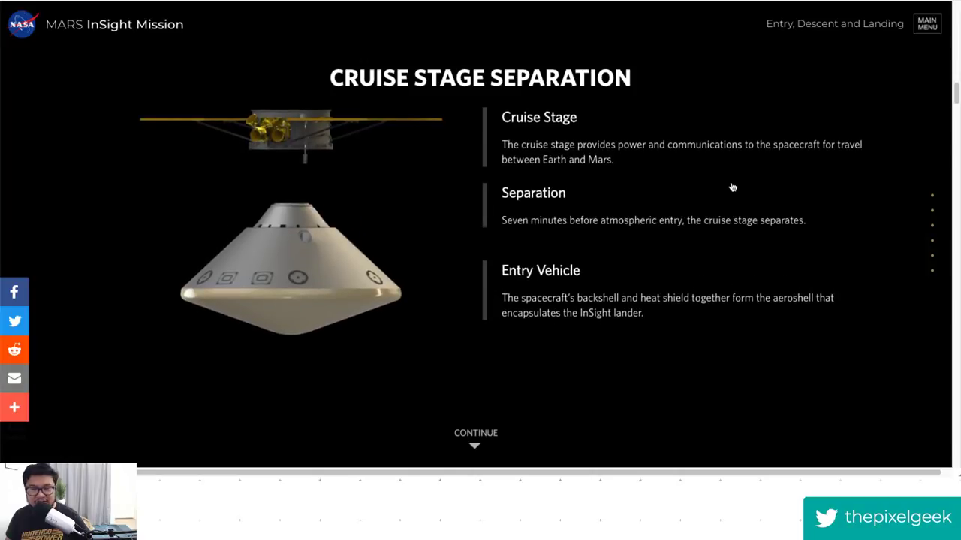
{"action": "scroll", "coordinate": [732, 187], "scroll_direction": "up", "scroll_amount": 1}
{"action": "scroll", "coordinate": [732, 187], "scroll_direction": "down", "scroll_amount": 1}
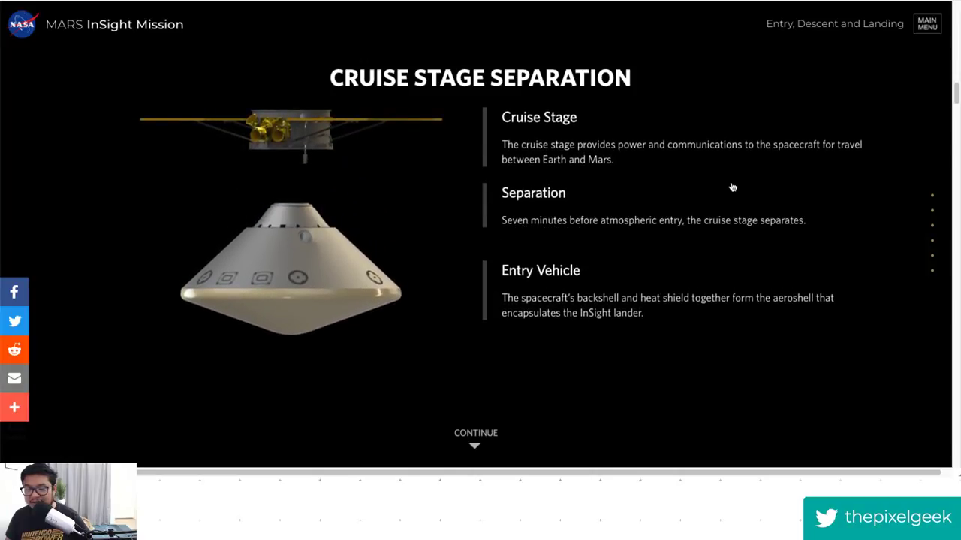
{"action": "scroll", "coordinate": [732, 187], "scroll_direction": "up", "scroll_amount": 1}
{"action": "scroll", "coordinate": [733, 187], "scroll_direction": "down", "scroll_amount": 1}
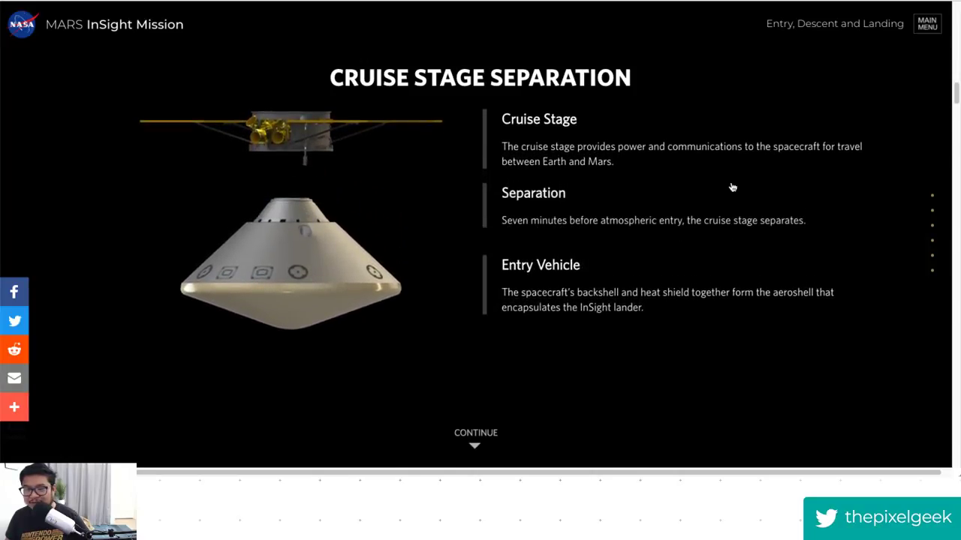
Examine the Cruise Stage Ejects, Hypersonic Phase and Heat Shield sections, replaying the heat shield temperature animation back and forth.
{"action": "scroll", "coordinate": [732, 186], "scroll_direction": "down", "scroll_amount": 1}
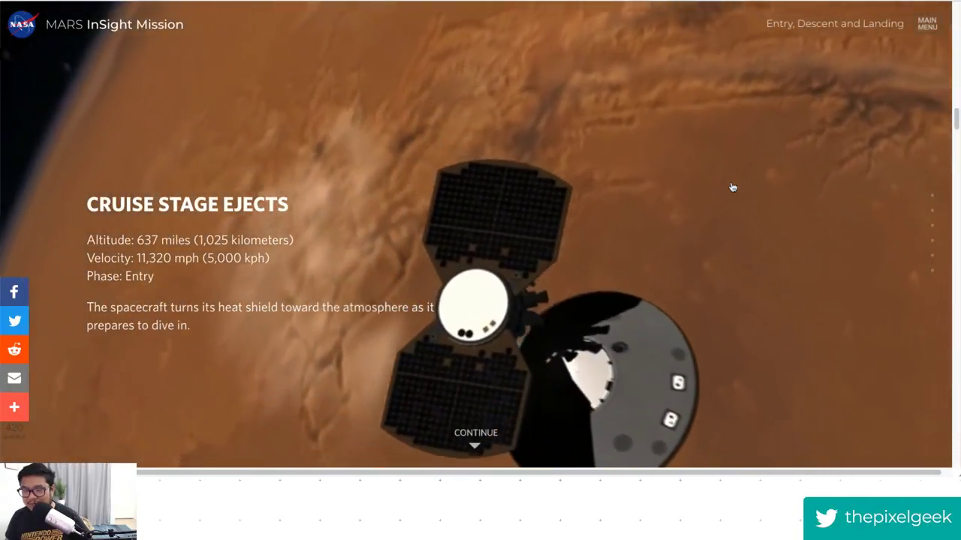
{"action": "scroll", "coordinate": [732, 187], "scroll_direction": "down", "scroll_amount": 1}
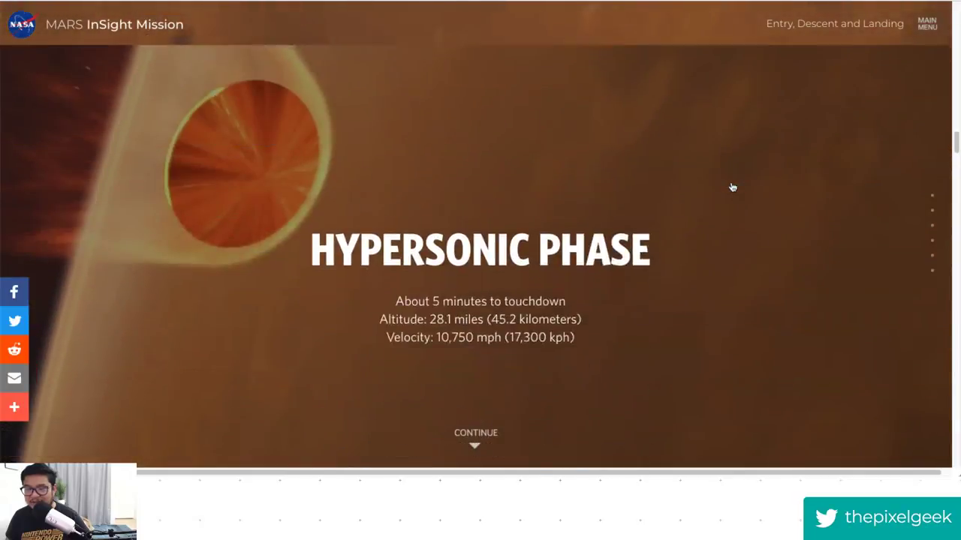
{"action": "scroll", "coordinate": [733, 187], "scroll_direction": "down", "scroll_amount": 1}
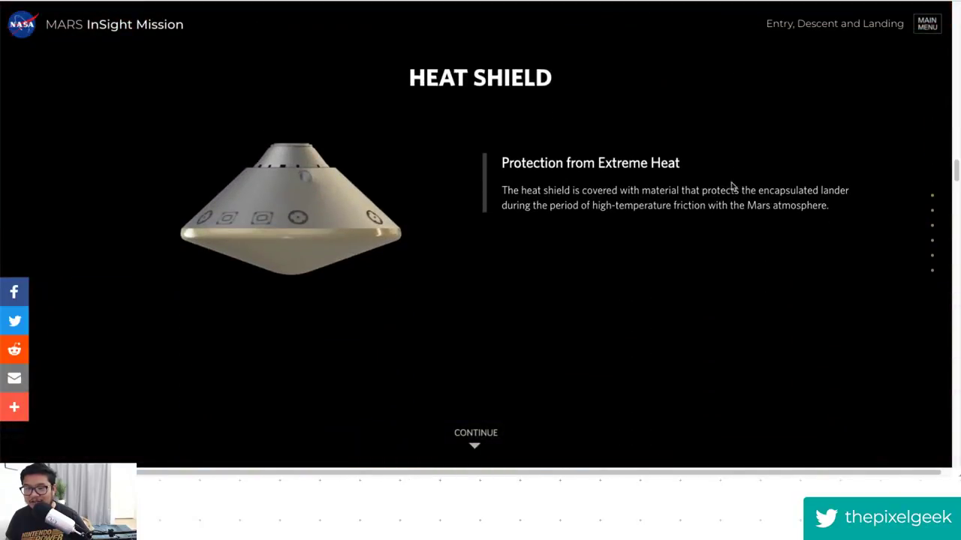
{"action": "scroll", "coordinate": [733, 187], "scroll_direction": "down", "scroll_amount": 1}
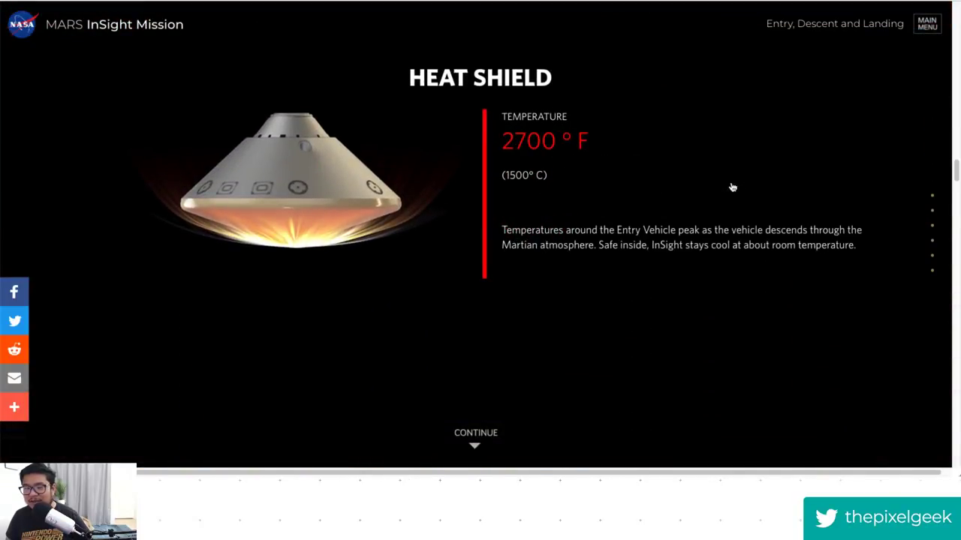
{"action": "scroll", "coordinate": [732, 187], "scroll_direction": "up", "scroll_amount": 1}
{"action": "scroll", "coordinate": [733, 187], "scroll_direction": "down", "scroll_amount": 1}
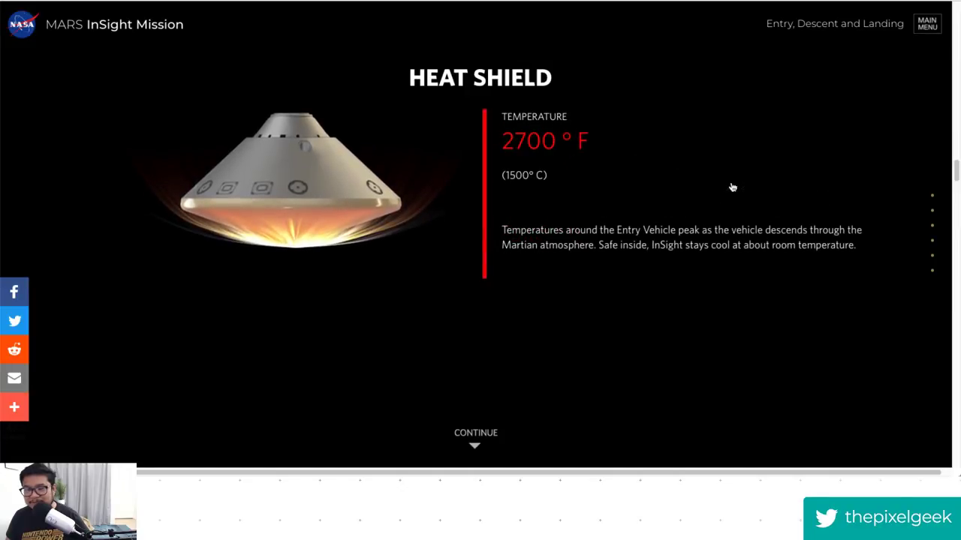
{"action": "scroll", "coordinate": [733, 187], "scroll_direction": "up", "scroll_amount": 1}
{"action": "scroll", "coordinate": [732, 186], "scroll_direction": "down", "scroll_amount": 1}
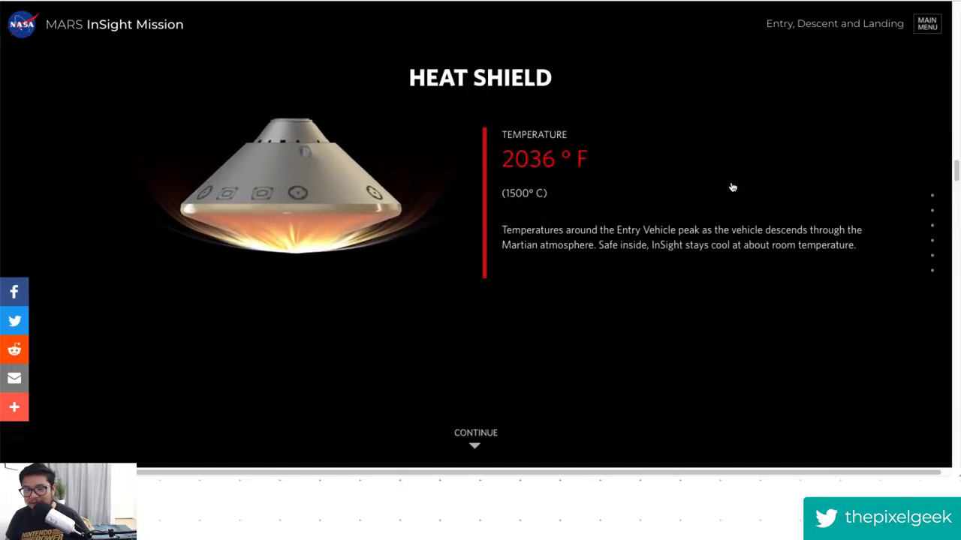
{"action": "scroll", "coordinate": [733, 187], "scroll_direction": "up", "scroll_amount": 1}
{"action": "scroll", "coordinate": [733, 187], "scroll_direction": "down", "scroll_amount": 1}
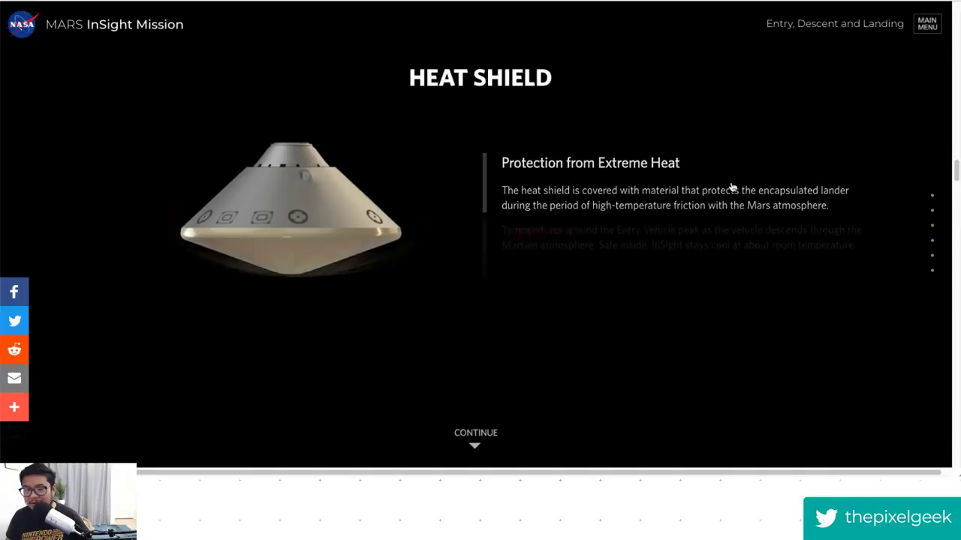
Examine the visualization from the Heat Shield section through Peak Heating to Parachute Deployment, replaying the parachute speed counter animation back and forth.
{"action": "scroll", "coordinate": [733, 186], "scroll_direction": "up", "scroll_amount": 1}
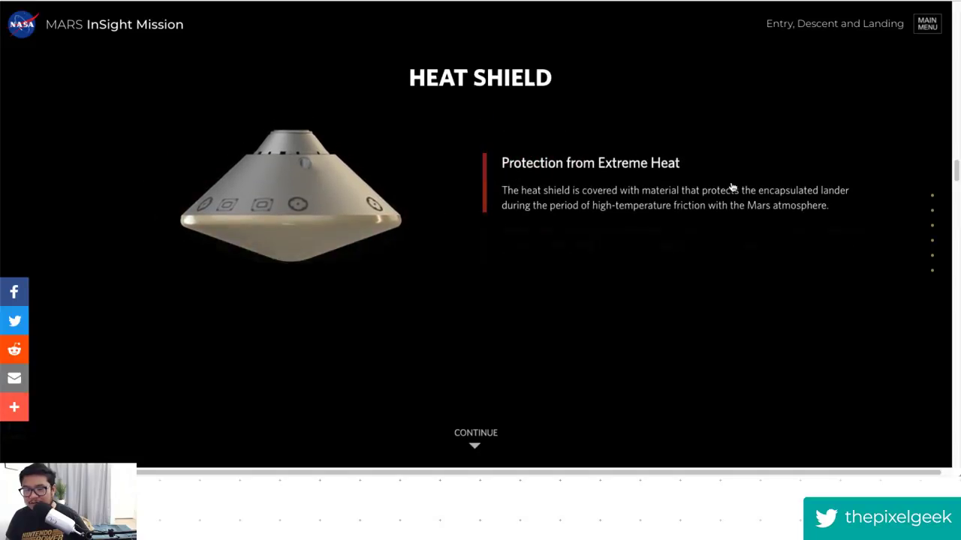
{"action": "scroll", "coordinate": [732, 187], "scroll_direction": "down", "scroll_amount": 1}
{"action": "scroll", "coordinate": [733, 187], "scroll_direction": "down", "scroll_amount": 1}
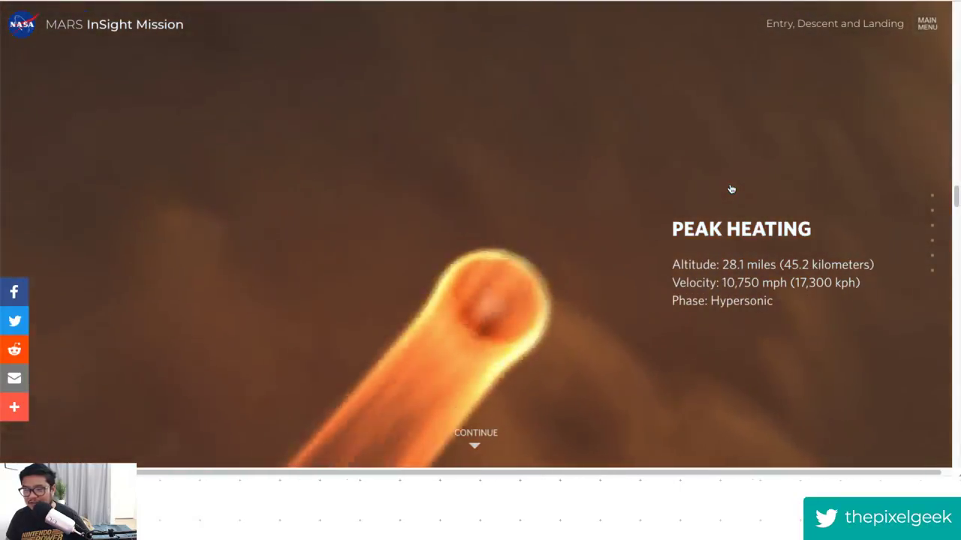
{"action": "scroll", "coordinate": [732, 189], "scroll_direction": "down", "scroll_amount": 2}
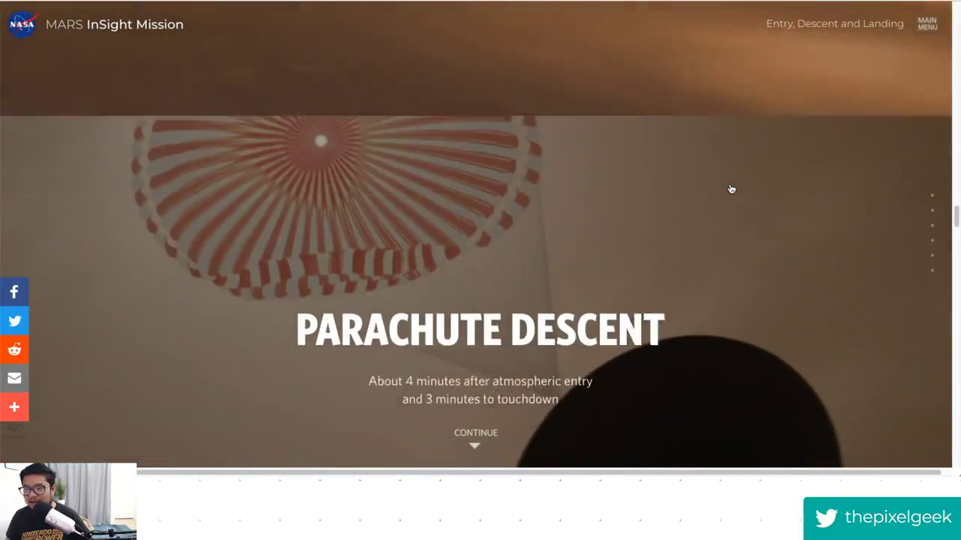
{"action": "scroll", "coordinate": [732, 189], "scroll_direction": "down", "scroll_amount": 2}
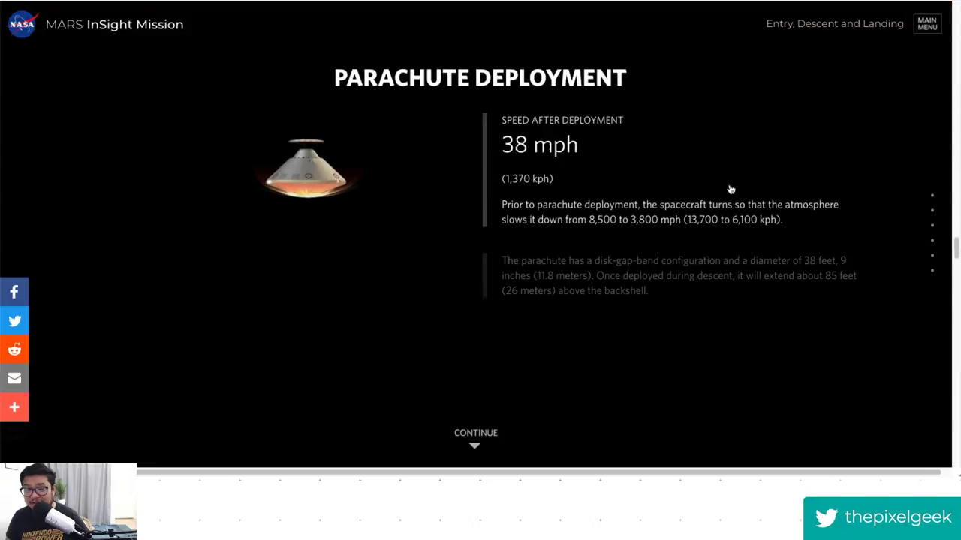
{"action": "scroll", "coordinate": [731, 190], "scroll_direction": "up", "scroll_amount": 1}
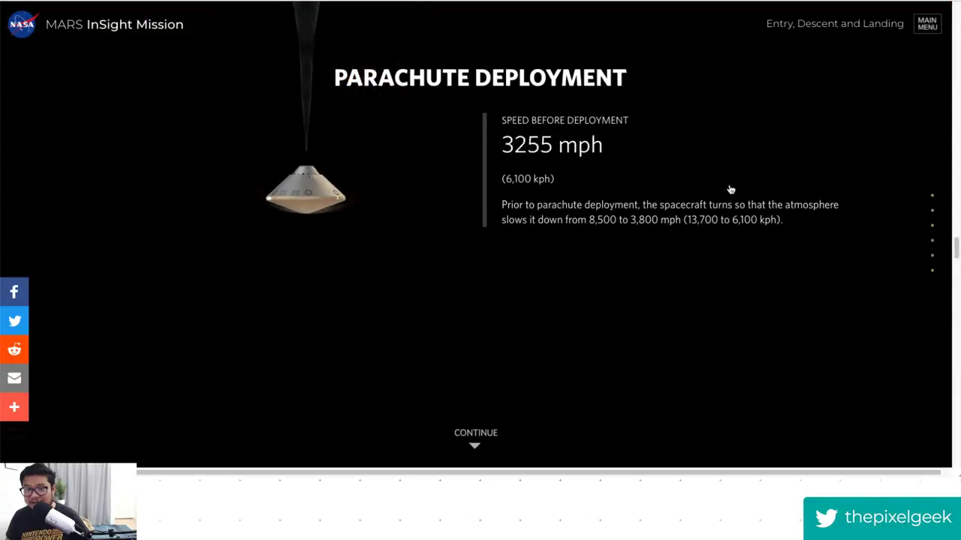
{"action": "scroll", "coordinate": [731, 189], "scroll_direction": "down", "scroll_amount": 1}
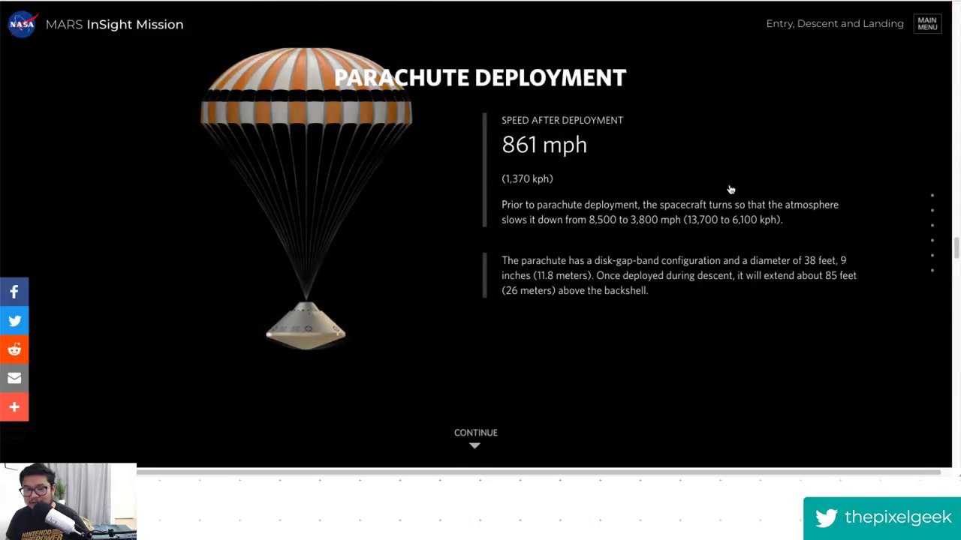
{"action": "scroll", "coordinate": [732, 189], "scroll_direction": "up", "scroll_amount": 1}
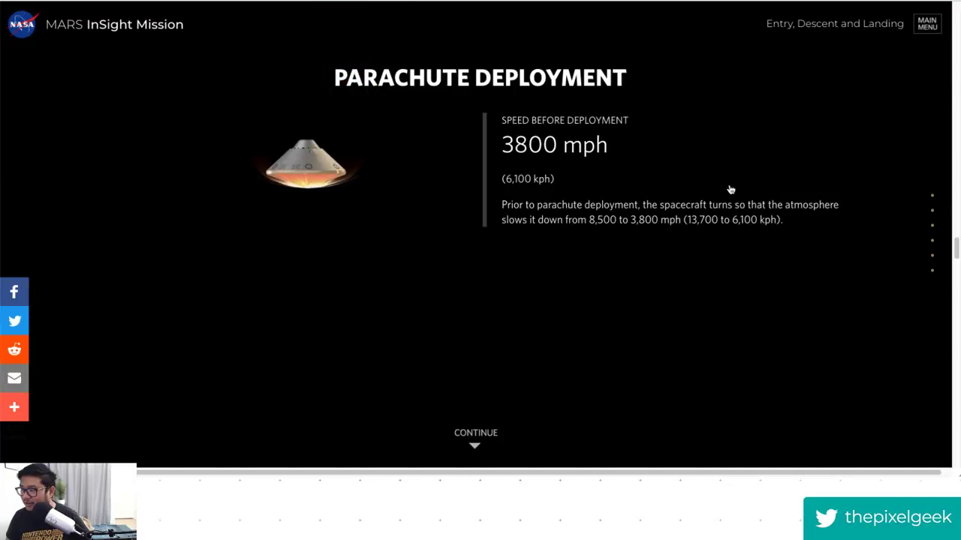
{"action": "scroll", "coordinate": [732, 189], "scroll_direction": "down", "scroll_amount": 1}
{"action": "scroll", "coordinate": [732, 190], "scroll_direction": "up", "scroll_amount": 1}
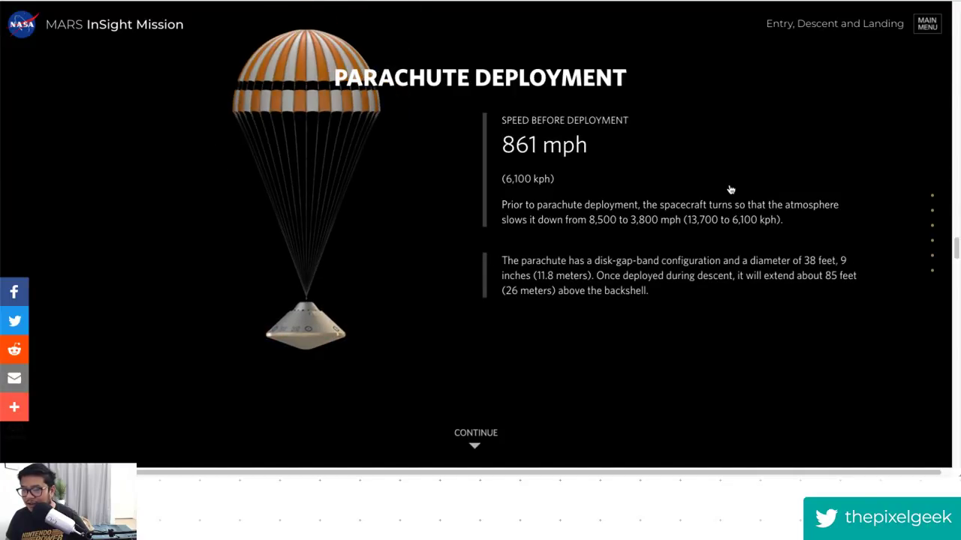
{"action": "scroll", "coordinate": [732, 190], "scroll_direction": "down", "scroll_amount": 1}
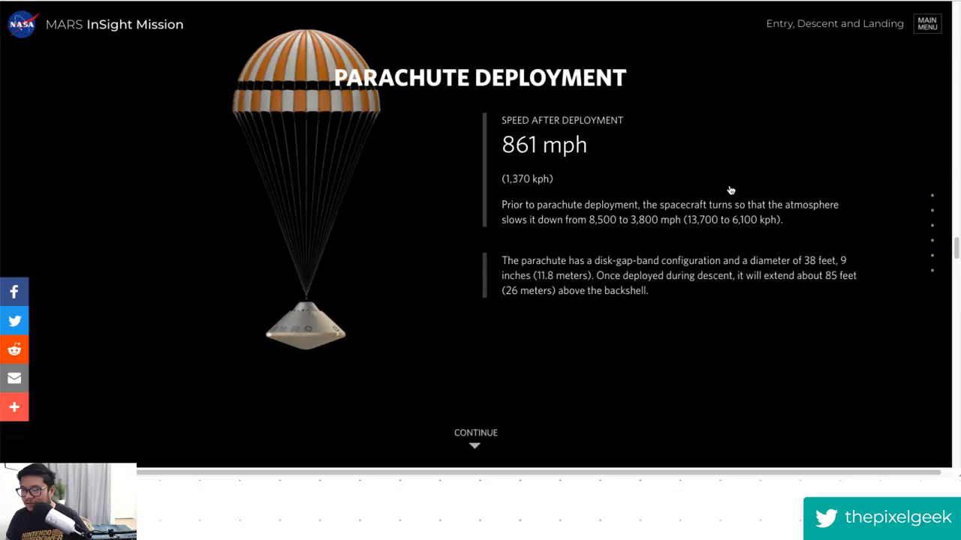
Search Google for "jquery countup" in a new tab and open the CountUp.js page by inorganik.
{"action": "key", "text": "ctrl+t"}
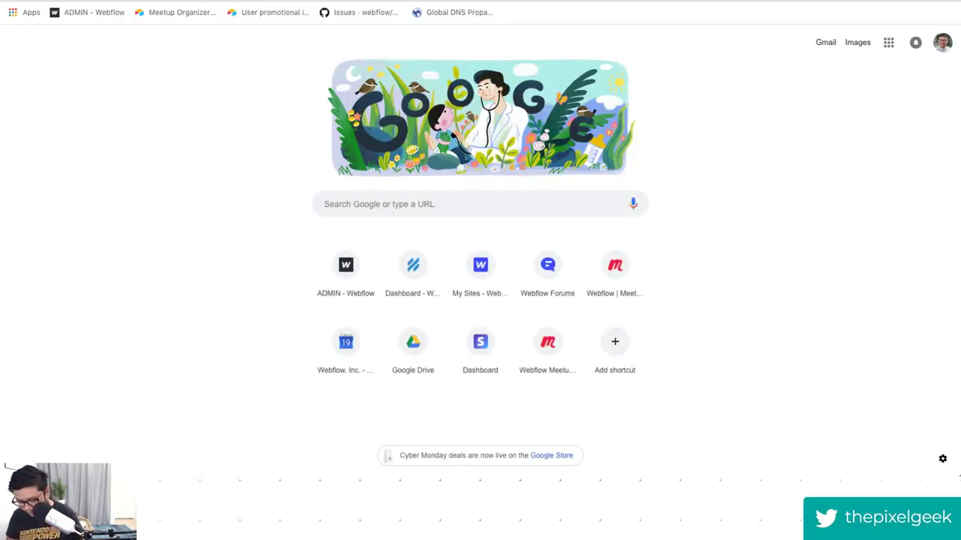
{"action": "type", "text": "jquery countup"}
{"action": "key", "text": "Return"}
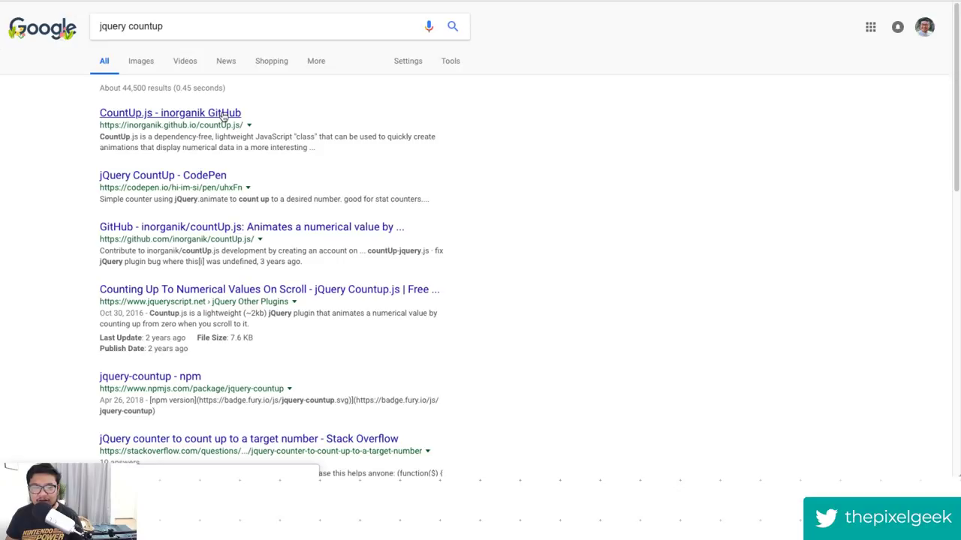
{"action": "left_click", "coordinate": [223, 114]}
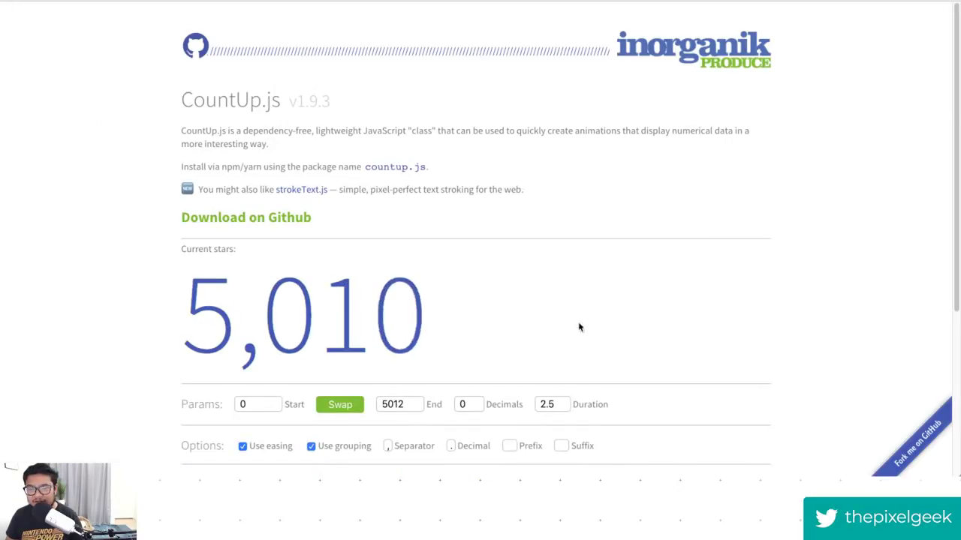
Look through the CountUp.js demo's start, end and duration parameters, and set the duration to 2.4.
{"action": "scroll", "coordinate": [728, 319], "scroll_direction": "down", "scroll_amount": 2}
{"action": "scroll", "coordinate": [729, 318], "scroll_direction": "down", "scroll_amount": 2}
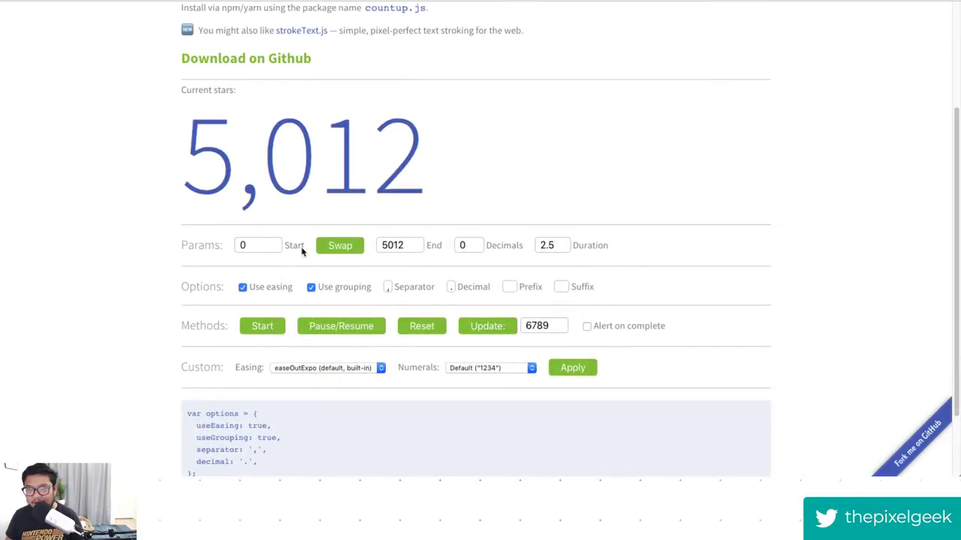
{"action": "double_click", "coordinate": [247, 246]}
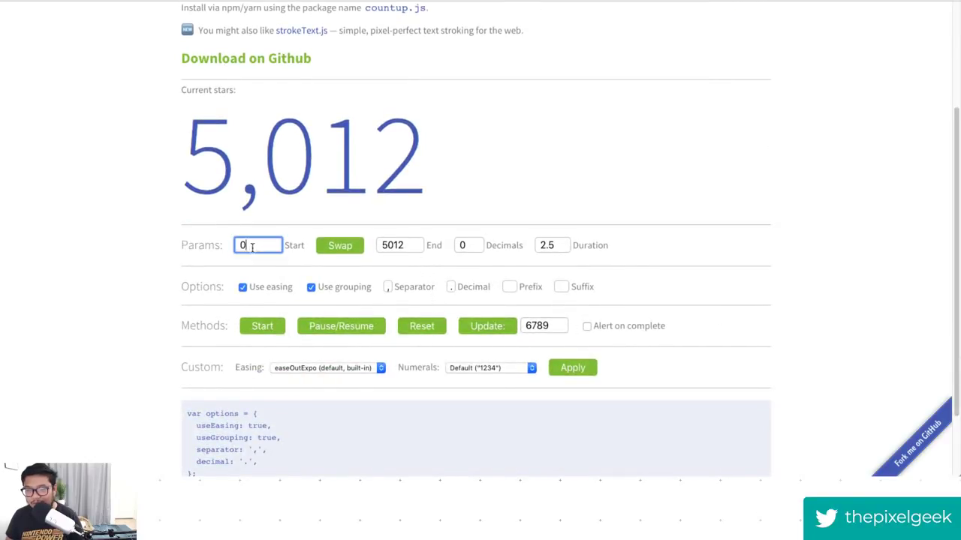
{"action": "double_click", "coordinate": [405, 246]}
{"action": "double_click", "coordinate": [559, 245]}
{"action": "type", "text": "2.4"}
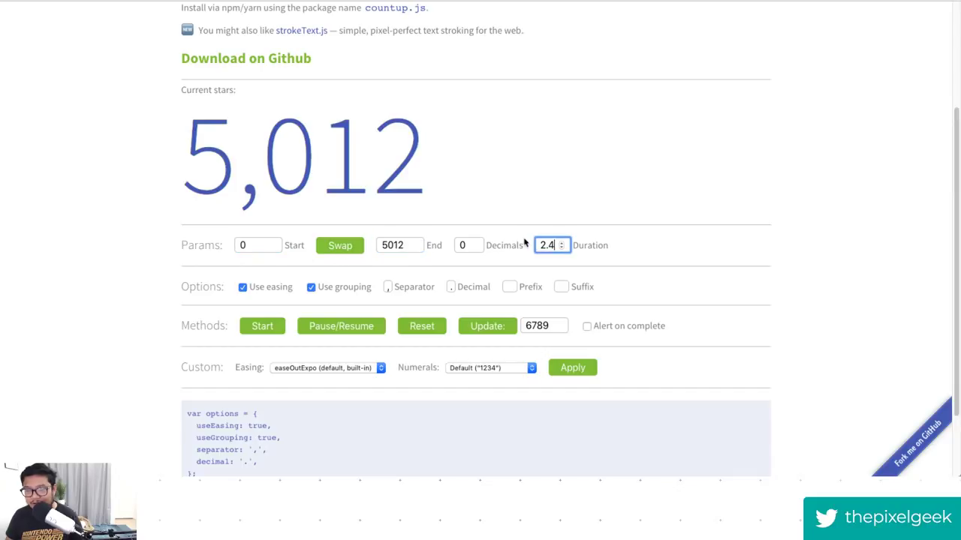
{"action": "left_click", "coordinate": [825, 259]}
{"action": "scroll", "coordinate": [892, 297], "scroll_direction": "down", "scroll_amount": 2}
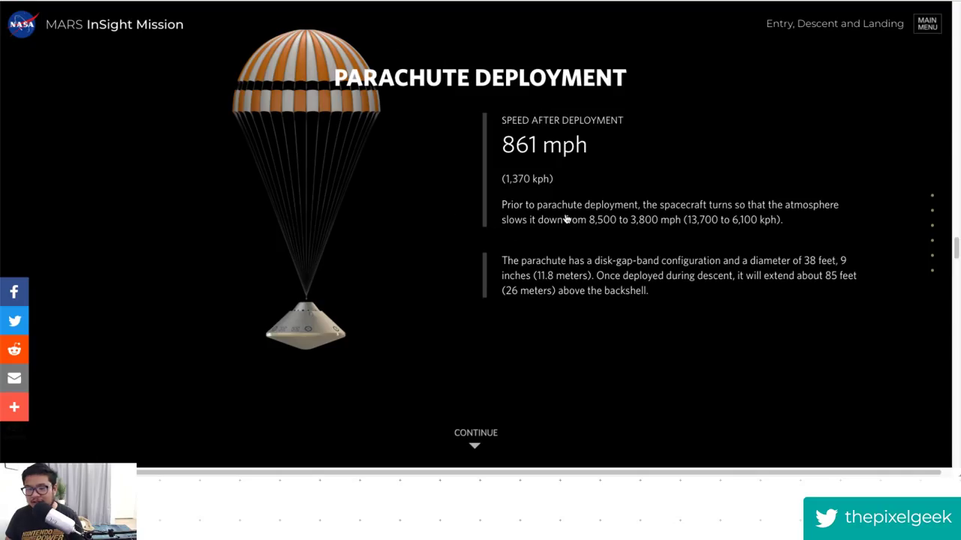
Return to the InSight visualization, replay the Parachute Deployment animation, and continue to the Heat Shield Jettison section.
{"action": "scroll", "coordinate": [566, 219], "scroll_direction": "down", "scroll_amount": 2}
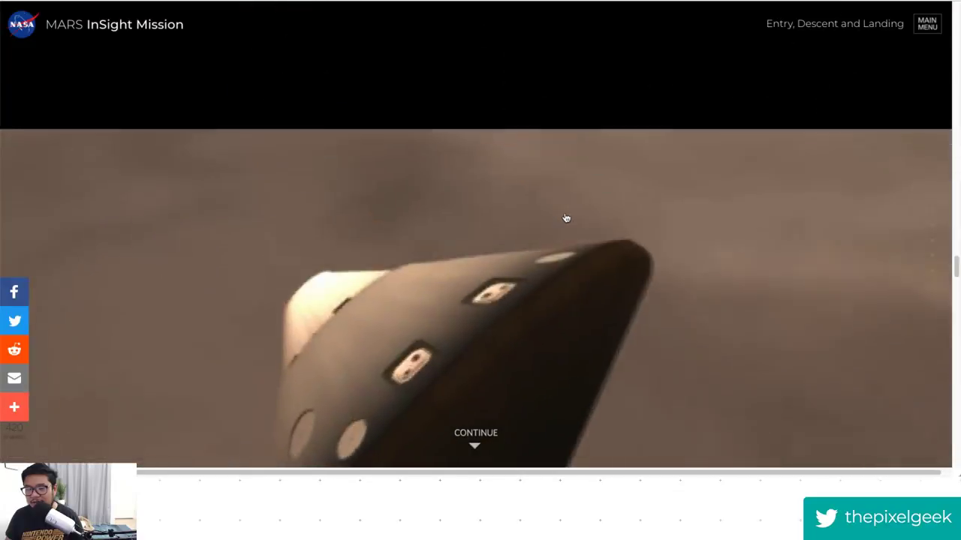
{"action": "scroll", "coordinate": [566, 219], "scroll_direction": "up", "scroll_amount": 2}
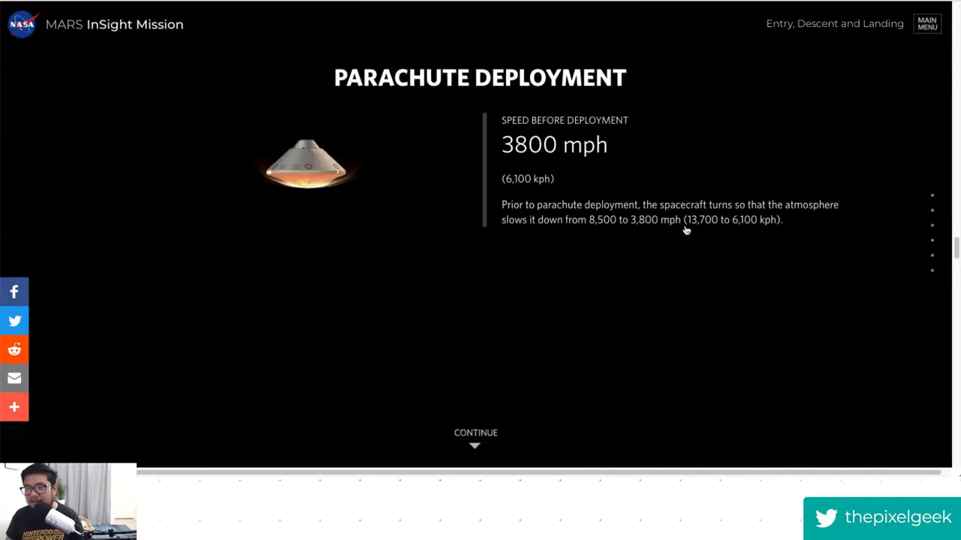
{"action": "scroll", "coordinate": [685, 229], "scroll_direction": "up", "scroll_amount": 2}
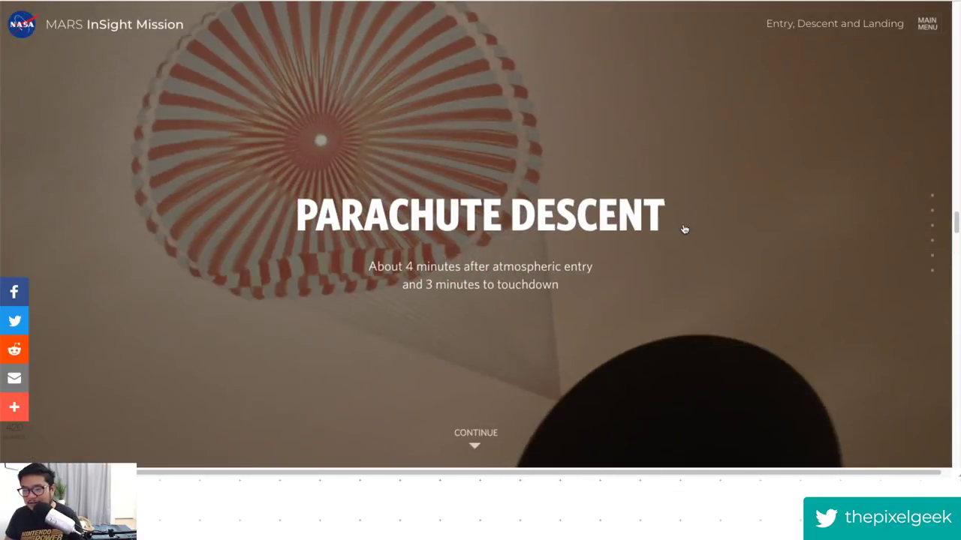
{"action": "scroll", "coordinate": [684, 229], "scroll_direction": "down", "scroll_amount": 2}
{"action": "scroll", "coordinate": [635, 231], "scroll_direction": "down", "scroll_amount": 1}
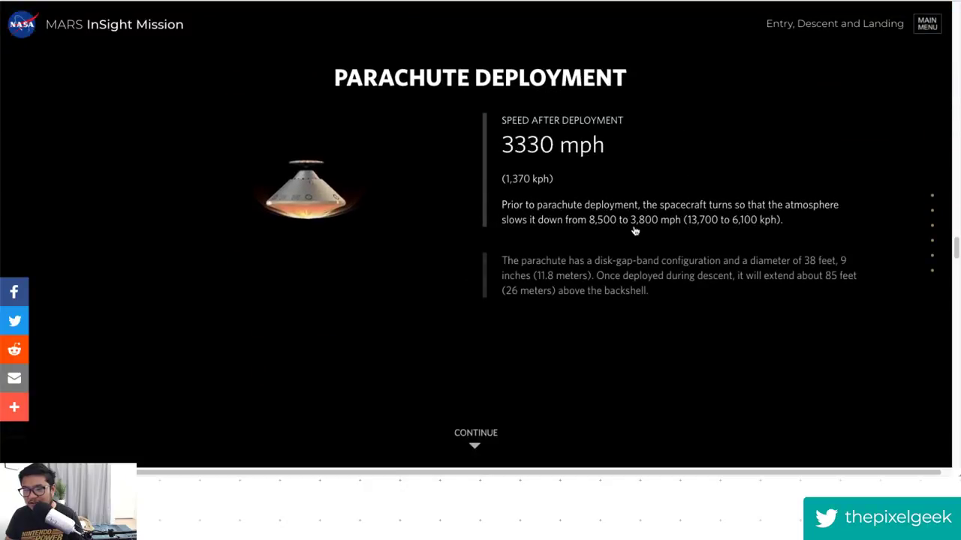
{"action": "scroll", "coordinate": [634, 231], "scroll_direction": "up", "scroll_amount": 1}
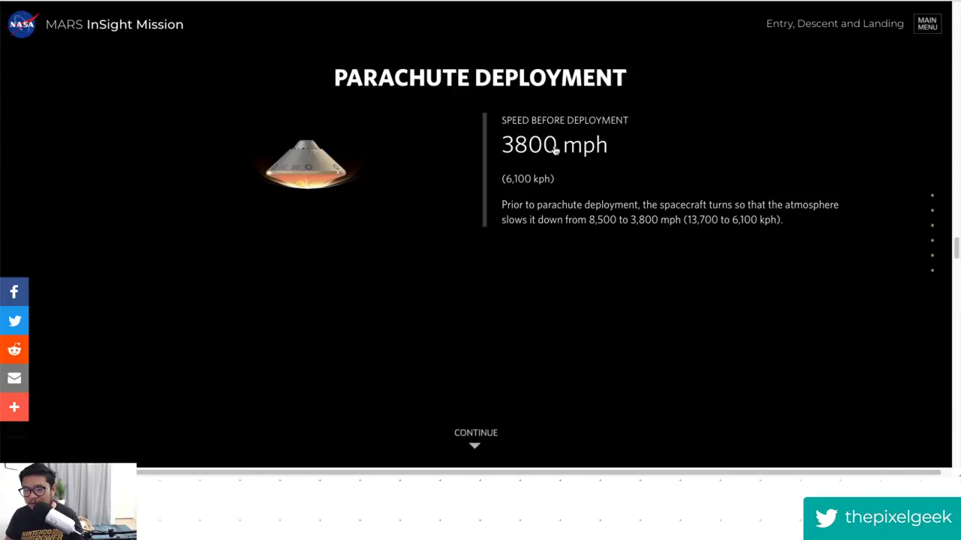
{"action": "scroll", "coordinate": [563, 279], "scroll_direction": "down", "scroll_amount": 1}
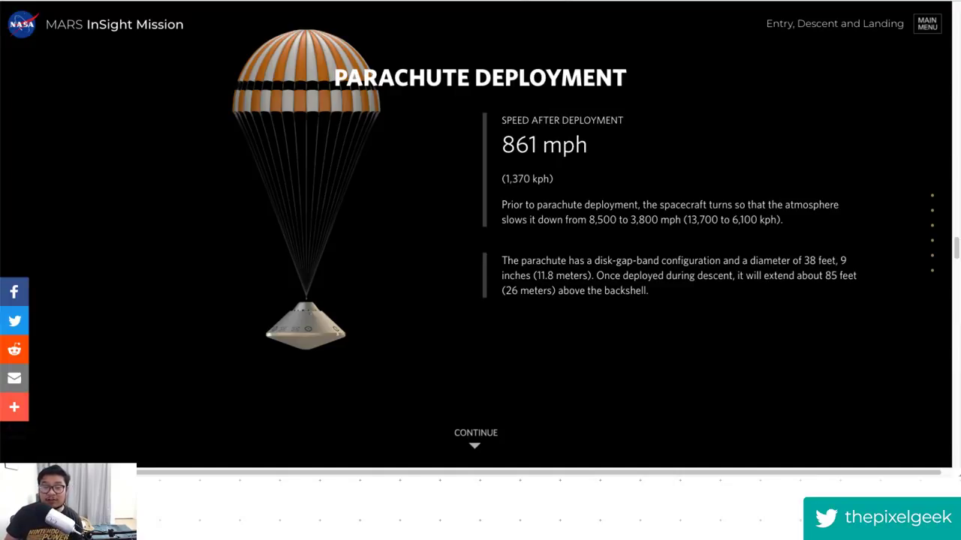
{"action": "scroll", "coordinate": [474, 247], "scroll_direction": "down", "scroll_amount": 5}
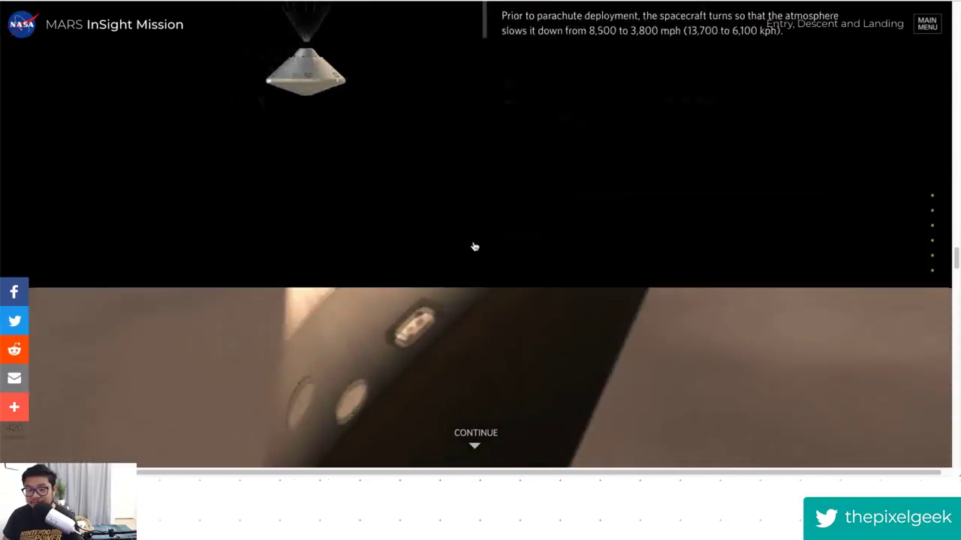
{"action": "scroll", "coordinate": [475, 281], "scroll_direction": "down", "scroll_amount": 5}
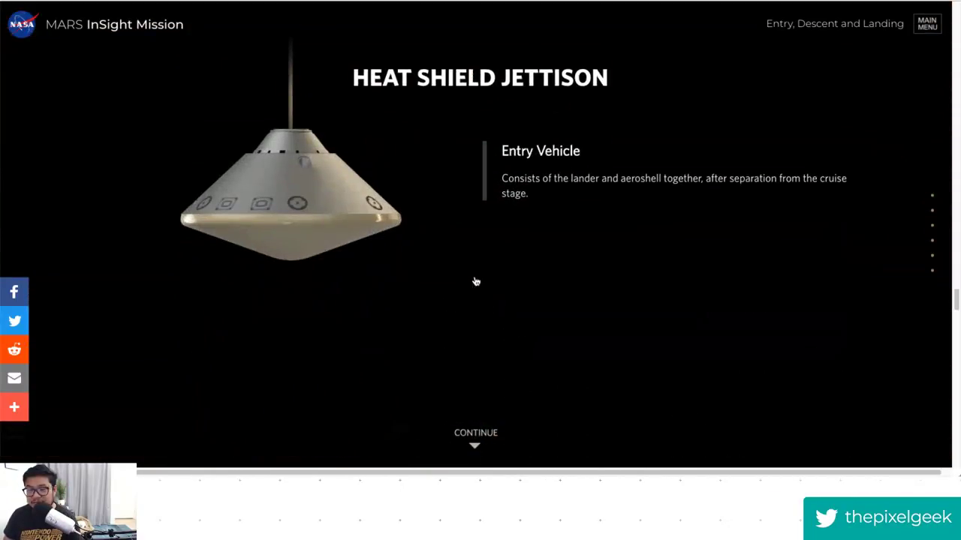
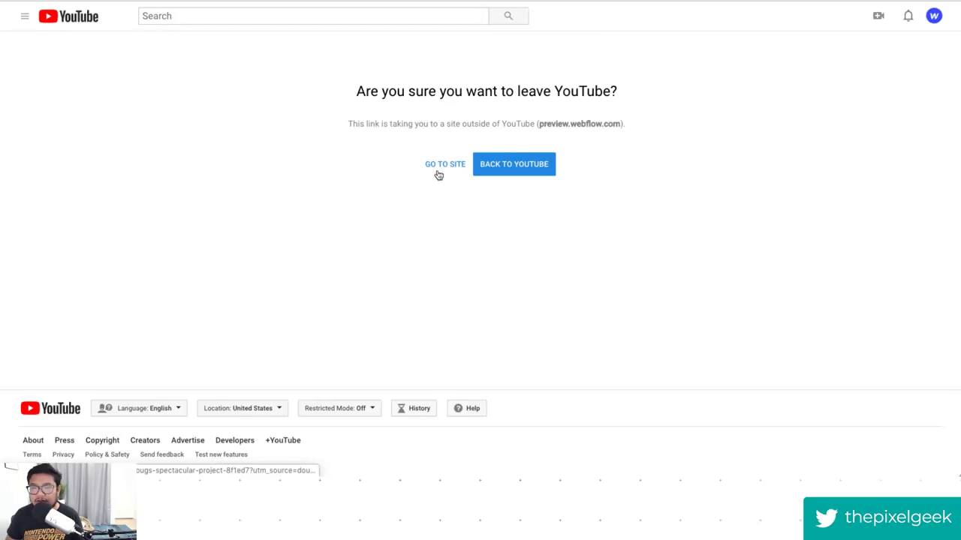
Continue to the shared Webflow project, dismiss its read-only notice, and preview the home page before returning to the Designer.
{"action": "left_click", "coordinate": [440, 168]}
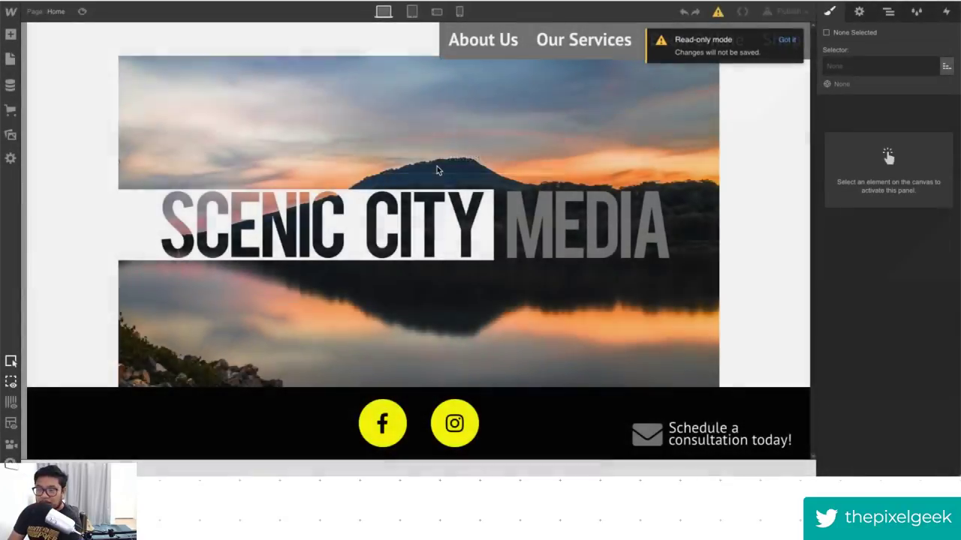
{"action": "left_click", "coordinate": [786, 41]}
{"action": "left_click", "coordinate": [83, 11]}
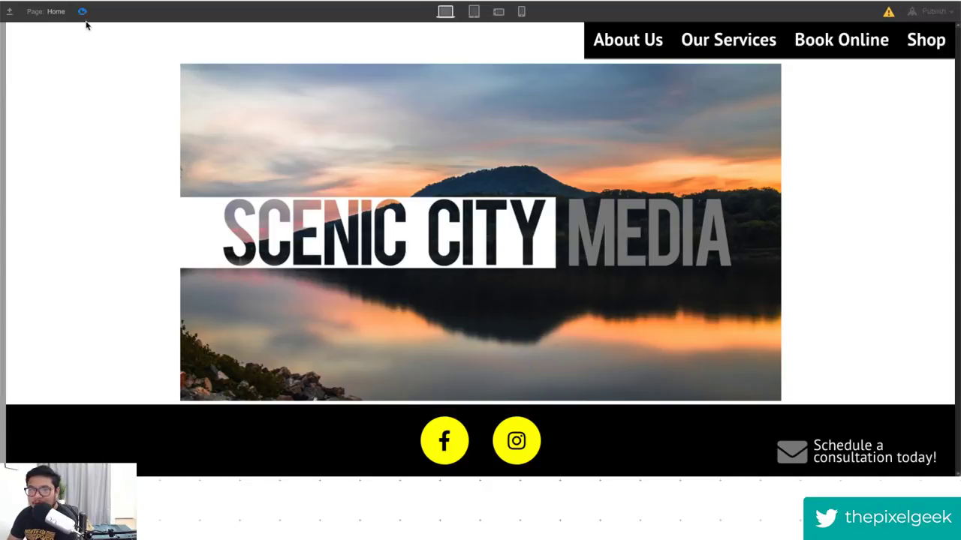
{"action": "left_click", "coordinate": [83, 11]}
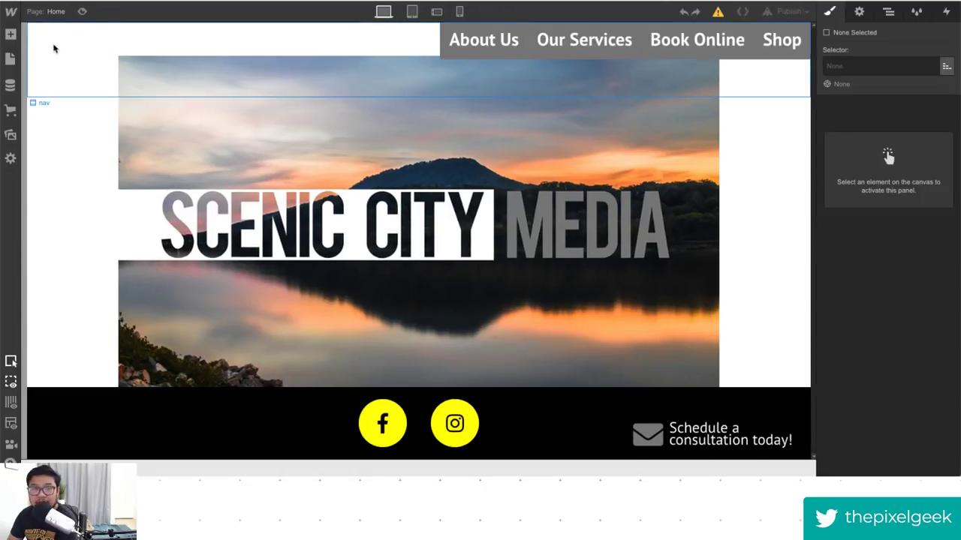
Open the Our Services page and check how the image-filled "How we can help you grow" heading behaves on scroll.
{"action": "left_click", "coordinate": [10, 58]}
{"action": "left_click", "coordinate": [66, 140]}
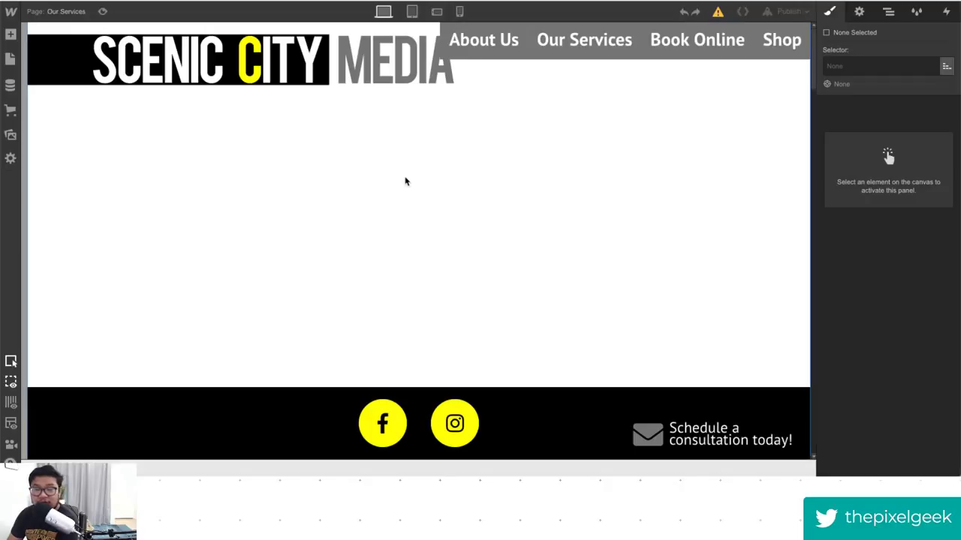
{"action": "scroll", "coordinate": [431, 212], "scroll_direction": "down", "scroll_amount": 3}
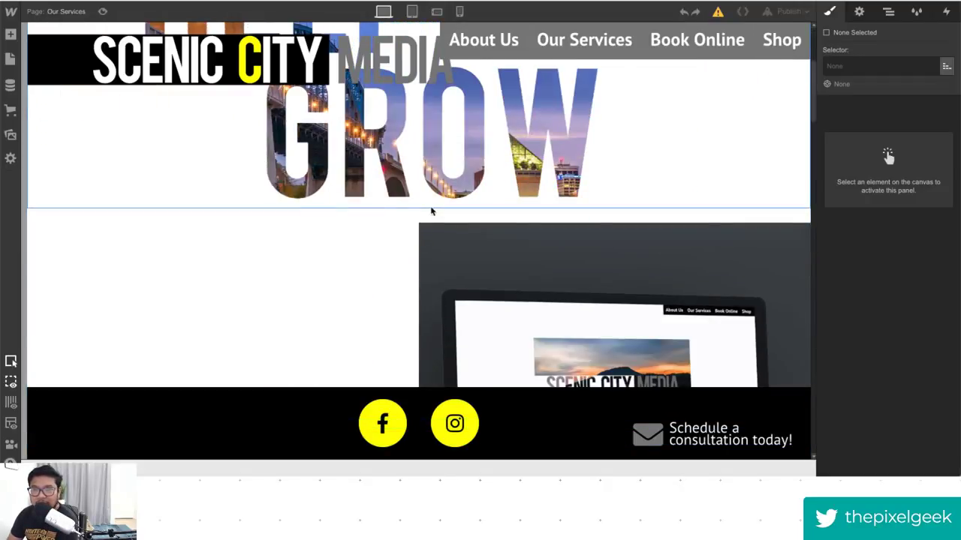
{"action": "scroll", "coordinate": [432, 211], "scroll_direction": "up", "scroll_amount": 3}
{"action": "scroll", "coordinate": [432, 211], "scroll_direction": "down", "scroll_amount": 1}
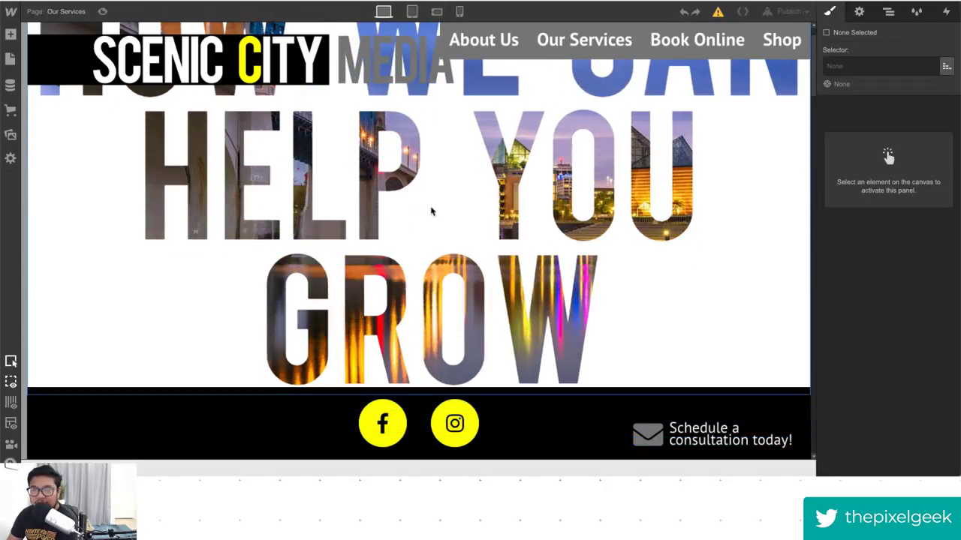
Inspect the services-heading text block's typography and background styles, and select its about-heading parent and the services-overlay element in the page structure.
{"action": "left_click", "coordinate": [735, 249]}
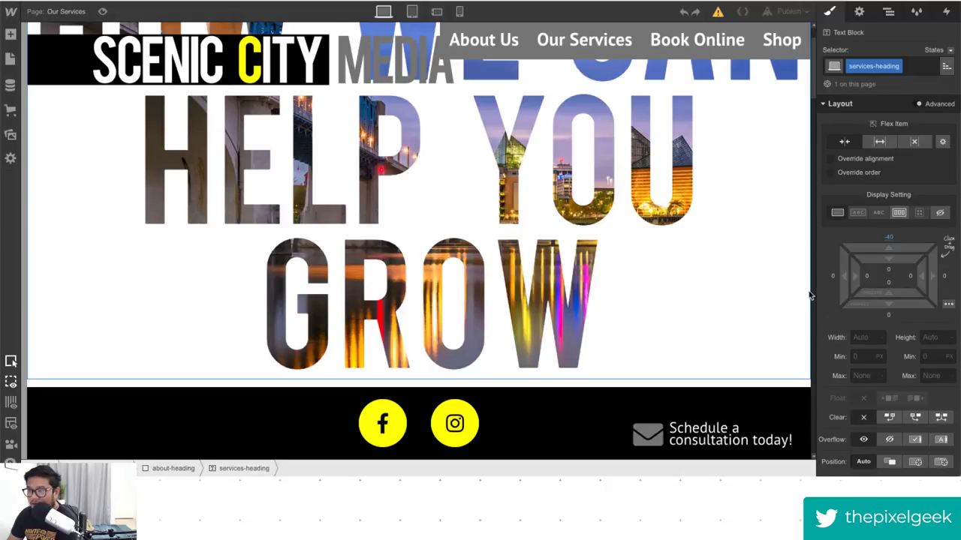
{"action": "scroll", "coordinate": [881, 277], "scroll_direction": "down", "scroll_amount": 5}
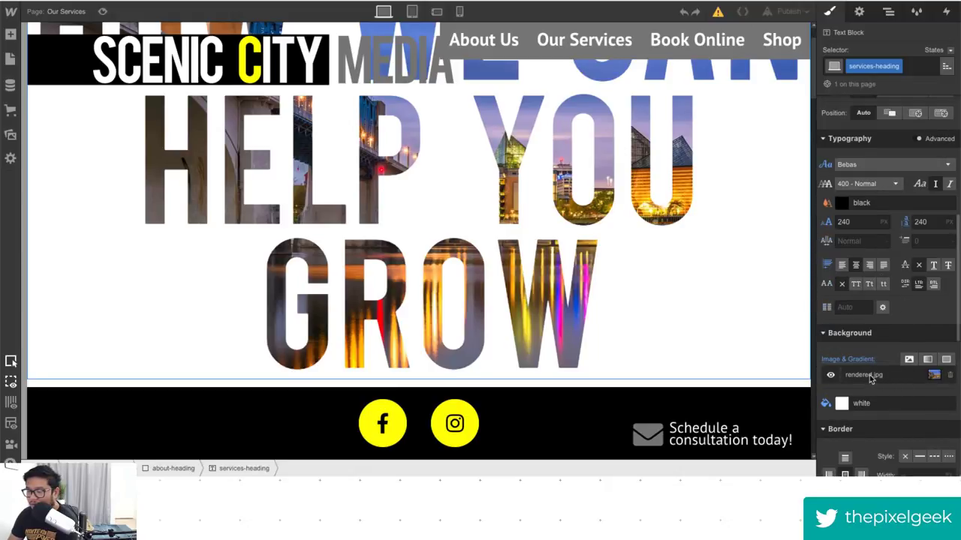
{"action": "left_click", "coordinate": [888, 12]}
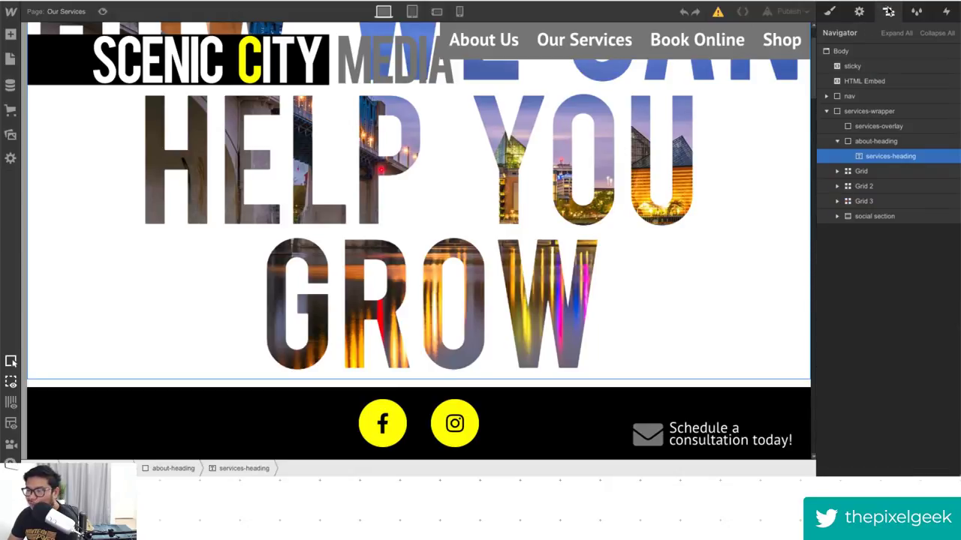
{"action": "left_click", "coordinate": [895, 142]}
{"action": "left_click", "coordinate": [895, 127]}
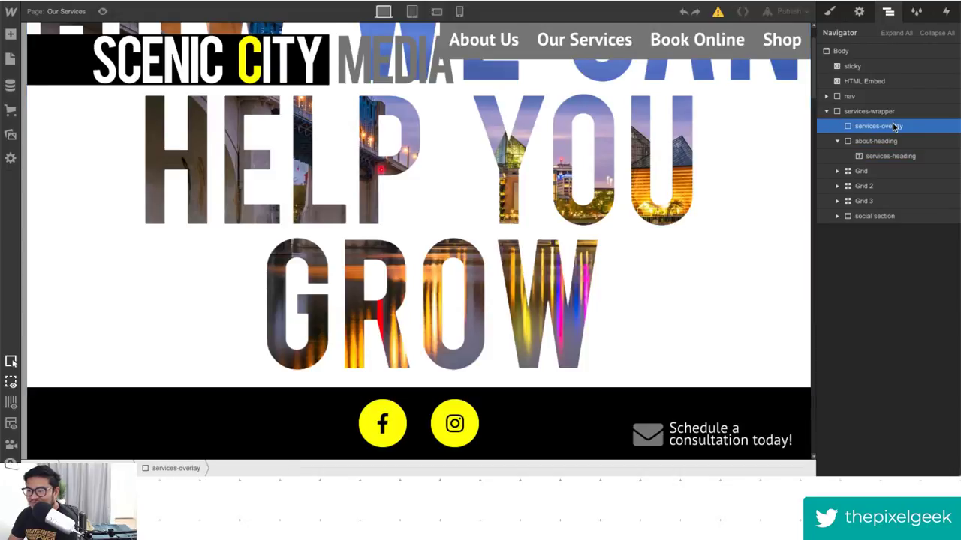
Review the typography and background styles of the services-overlay element and of the about-heading div.
{"action": "left_click", "coordinate": [829, 11]}
{"action": "scroll", "coordinate": [904, 334], "scroll_direction": "down", "scroll_amount": 6}
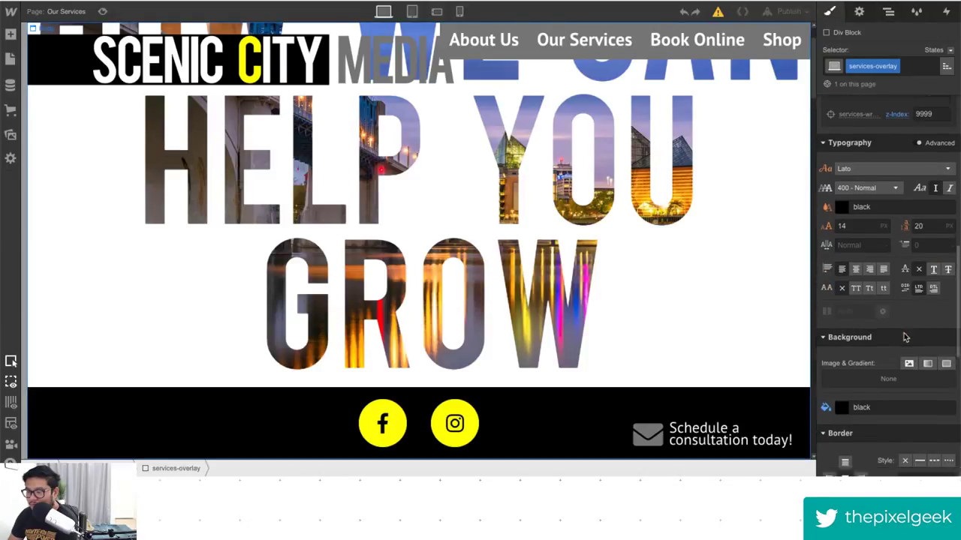
{"action": "scroll", "coordinate": [905, 334], "scroll_direction": "up", "scroll_amount": 5}
{"action": "left_click", "coordinate": [888, 12]}
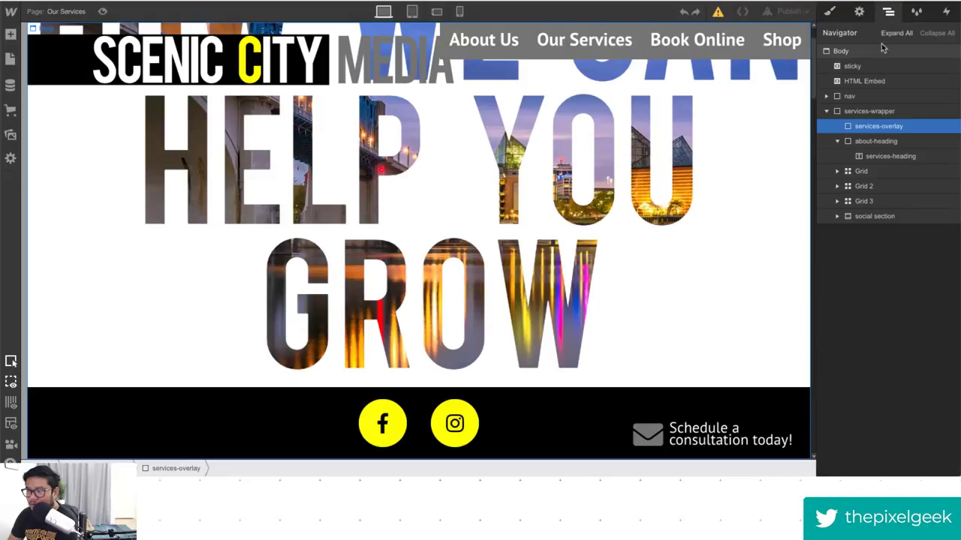
{"action": "left_click", "coordinate": [875, 142]}
{"action": "left_click", "coordinate": [829, 11]}
{"action": "scroll", "coordinate": [889, 205], "scroll_direction": "down", "scroll_amount": 3}
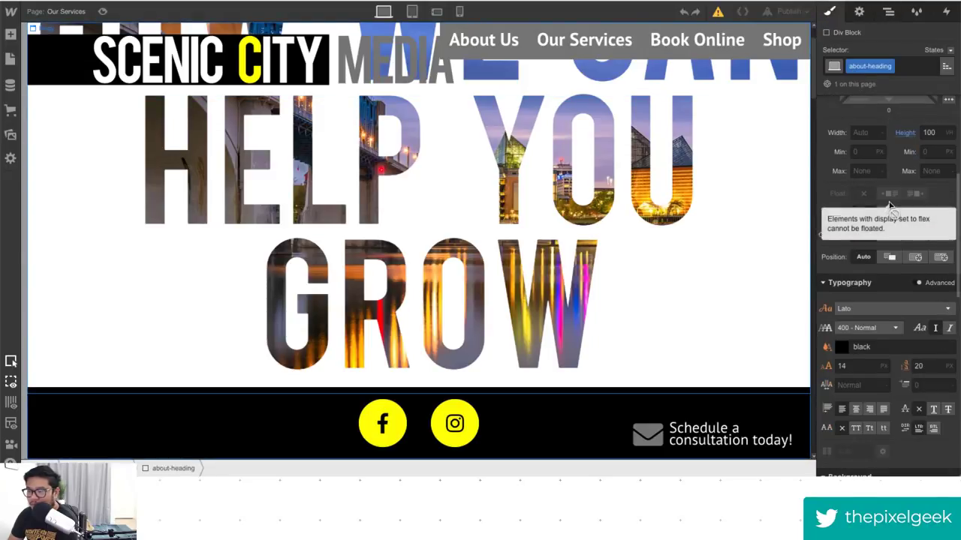
{"action": "scroll", "coordinate": [889, 206], "scroll_direction": "down", "scroll_amount": 4}
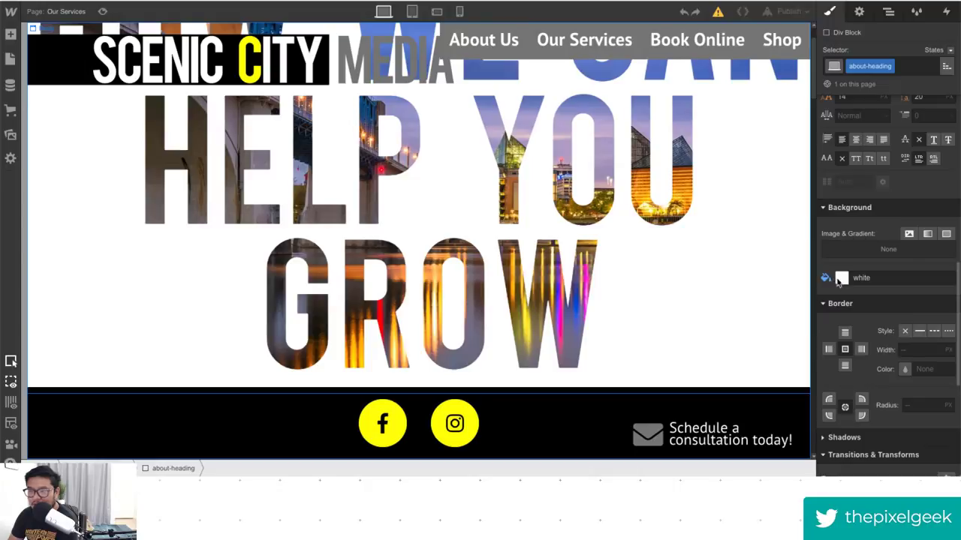
Check the layout and spacing styles of the services-heading text block and locate it in the page structure.
{"action": "left_click", "coordinate": [616, 176]}
{"action": "scroll", "coordinate": [862, 237], "scroll_direction": "up", "scroll_amount": 5}
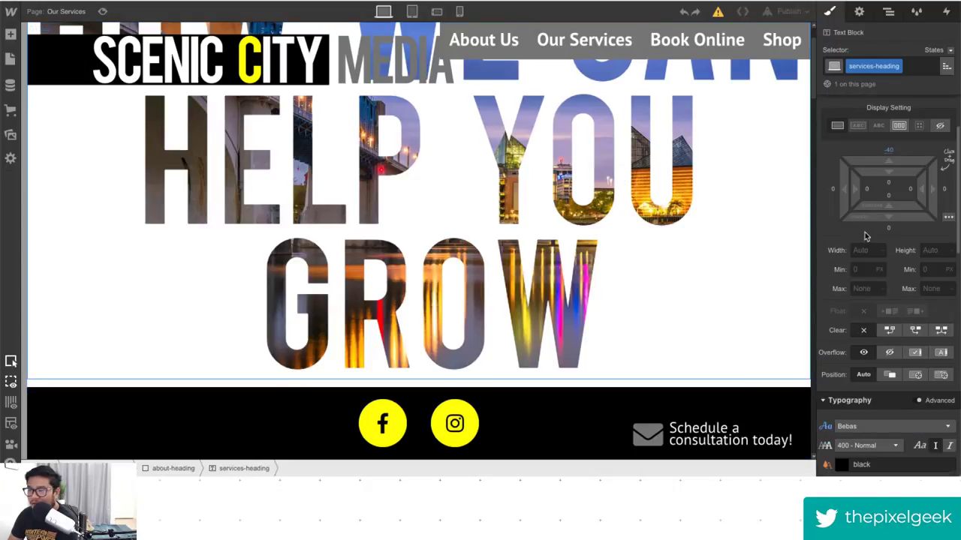
{"action": "left_click", "coordinate": [888, 12]}
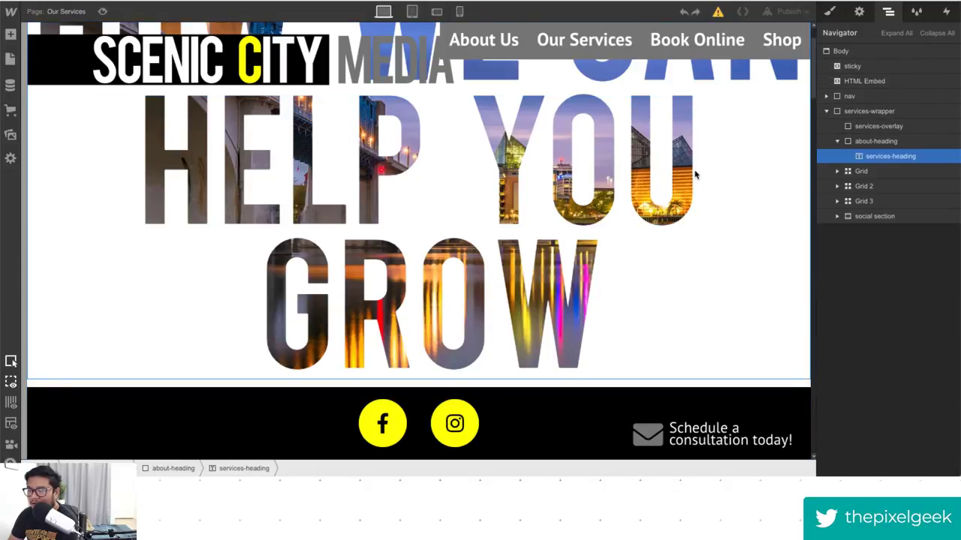
Reset the white background color of the about-heading div to test its effect on the heading.
{"action": "left_click", "coordinate": [875, 141]}
{"action": "left_click", "coordinate": [829, 11]}
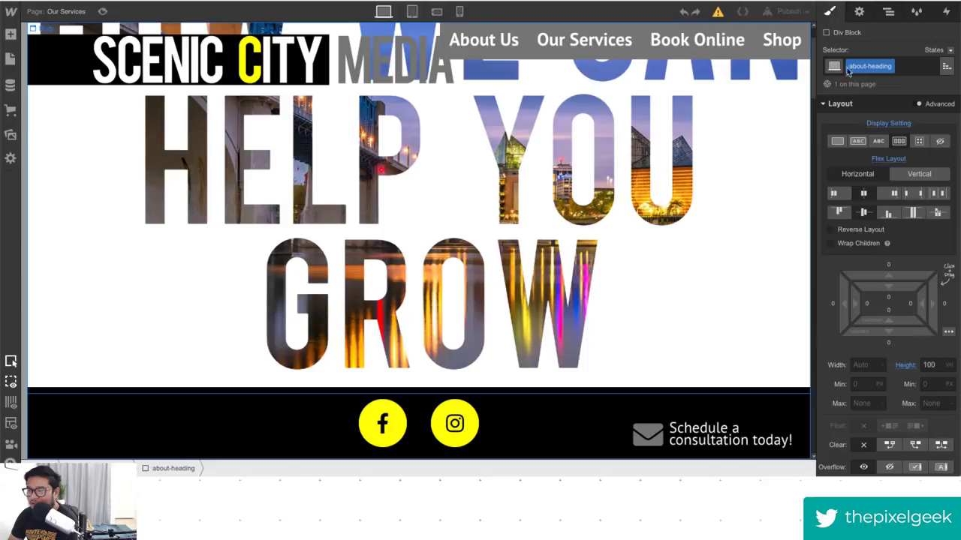
{"action": "scroll", "coordinate": [876, 221], "scroll_direction": "down", "scroll_amount": 15}
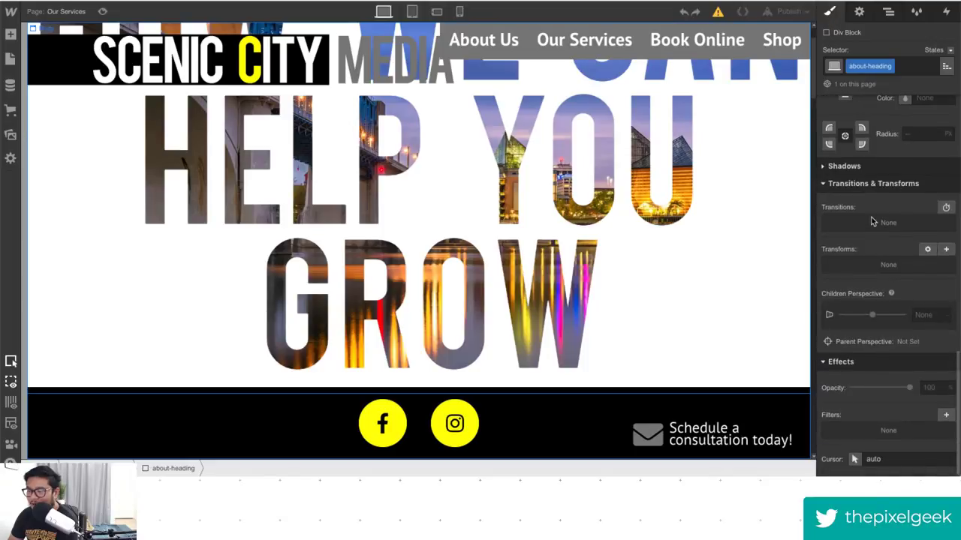
{"action": "scroll", "coordinate": [872, 221], "scroll_direction": "up", "scroll_amount": 5}
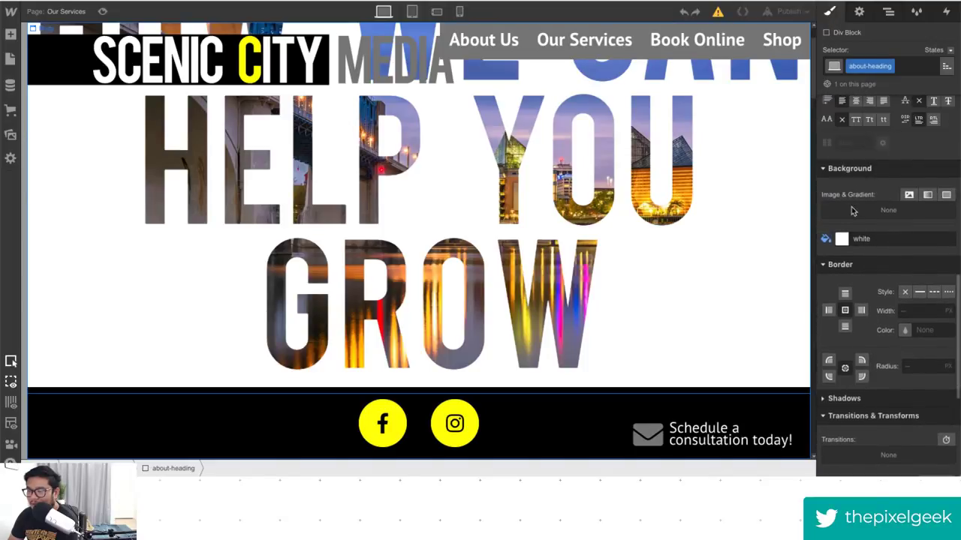
{"action": "left_click", "coordinate": [826, 239]}
{"action": "left_click", "coordinate": [856, 262]}
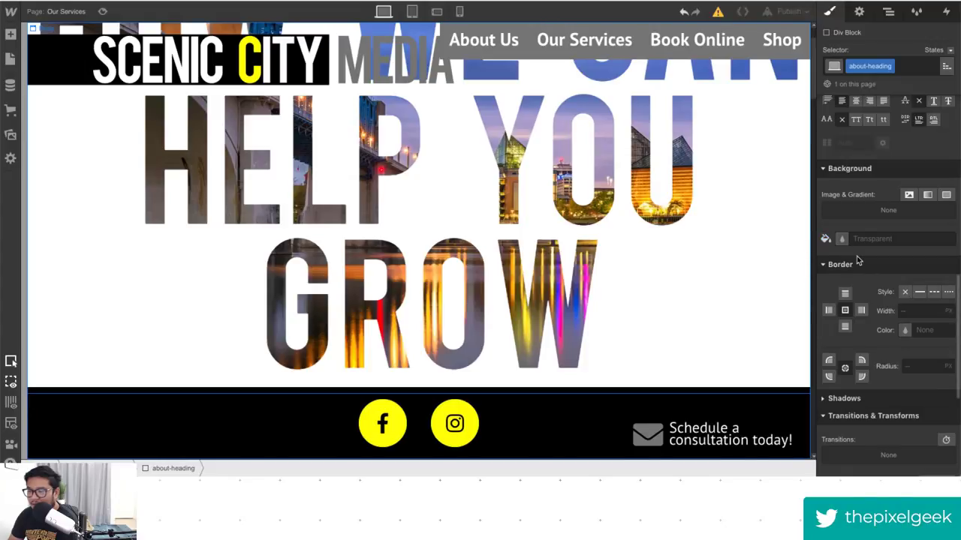
Toggle the rendered.jpg background on the services-heading text block off and on, and review its image settings.
{"action": "left_click", "coordinate": [671, 272]}
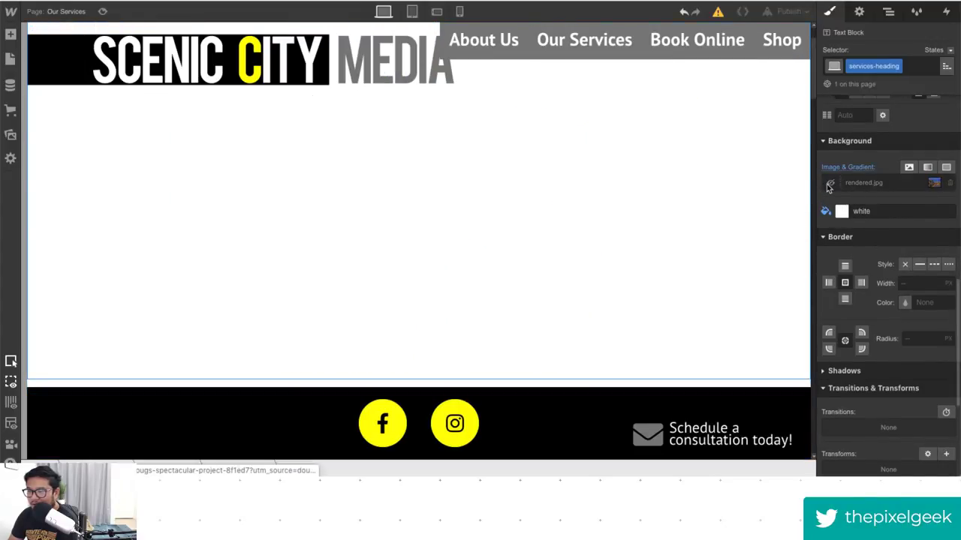
{"action": "left_click", "coordinate": [856, 184]}
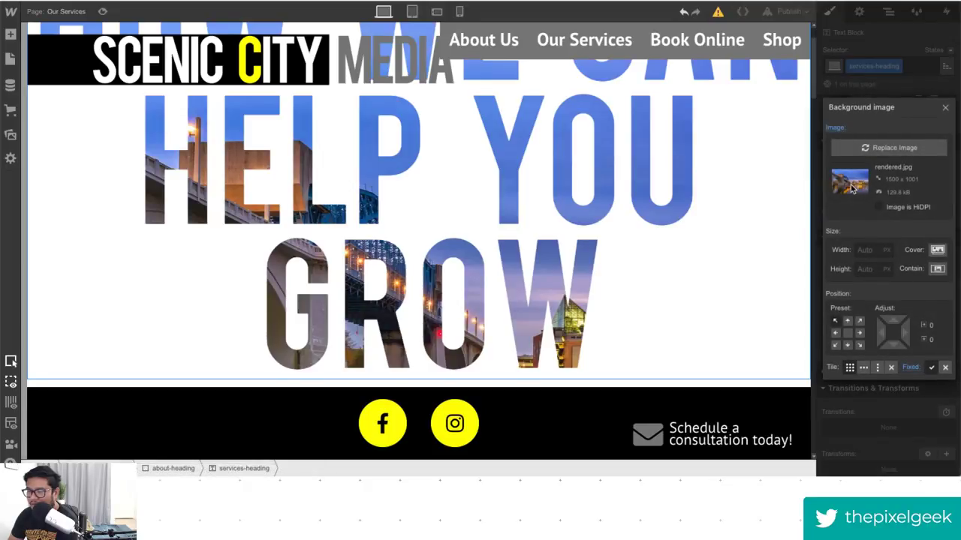
{"action": "left_click", "coordinate": [945, 109]}
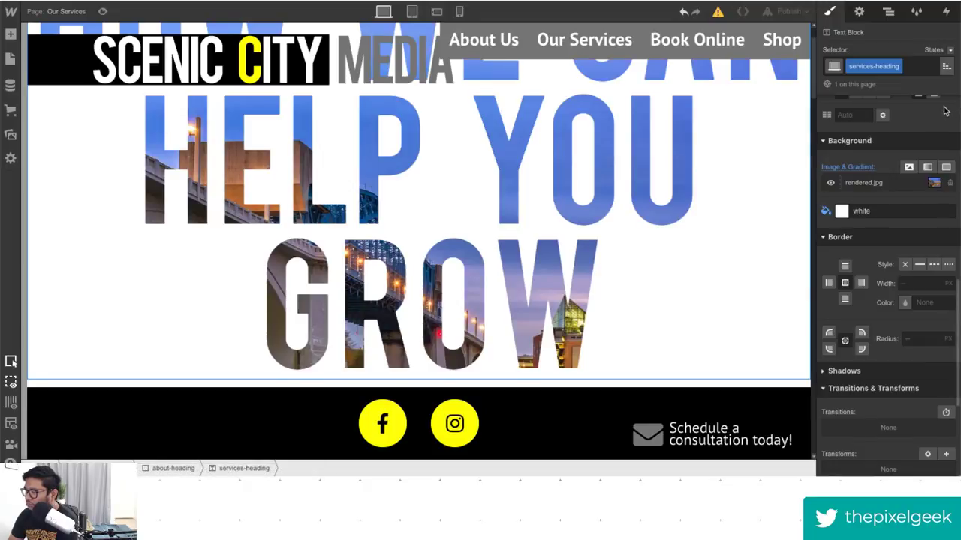
{"action": "left_click", "coordinate": [922, 184]}
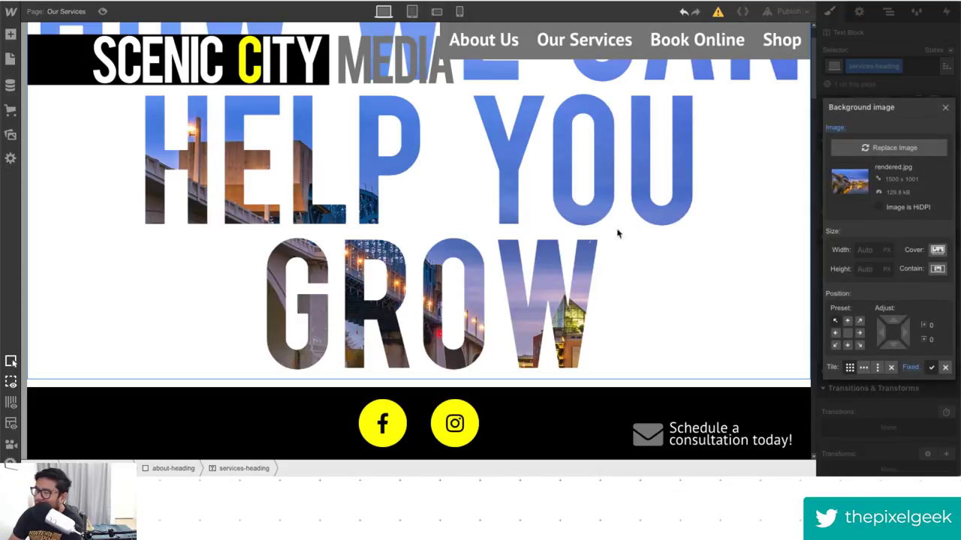
{"action": "scroll", "coordinate": [556, 238], "scroll_direction": "up", "scroll_amount": 1}
{"action": "left_click", "coordinate": [547, 208]}
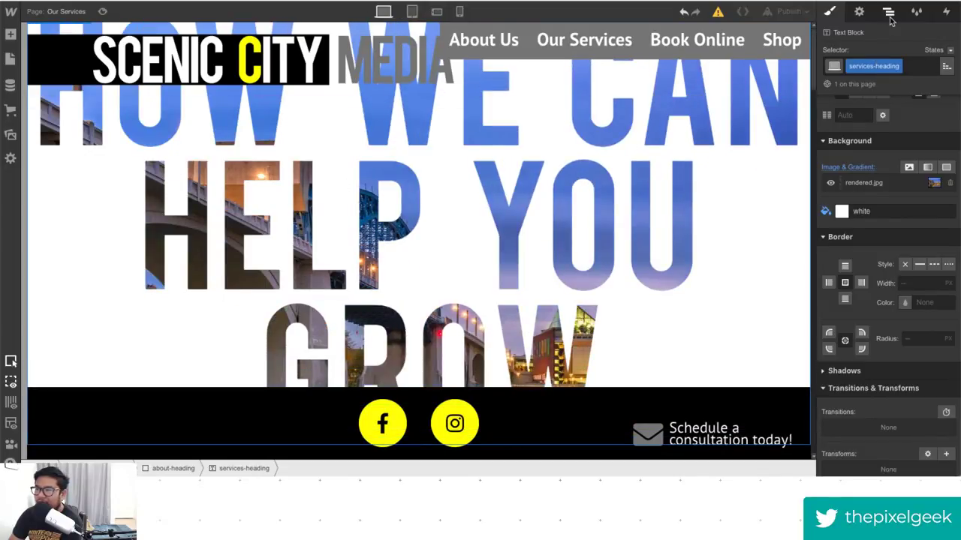
Inspect the position, typography and background styles of the services-overlay div.
{"action": "left_click", "coordinate": [890, 17]}
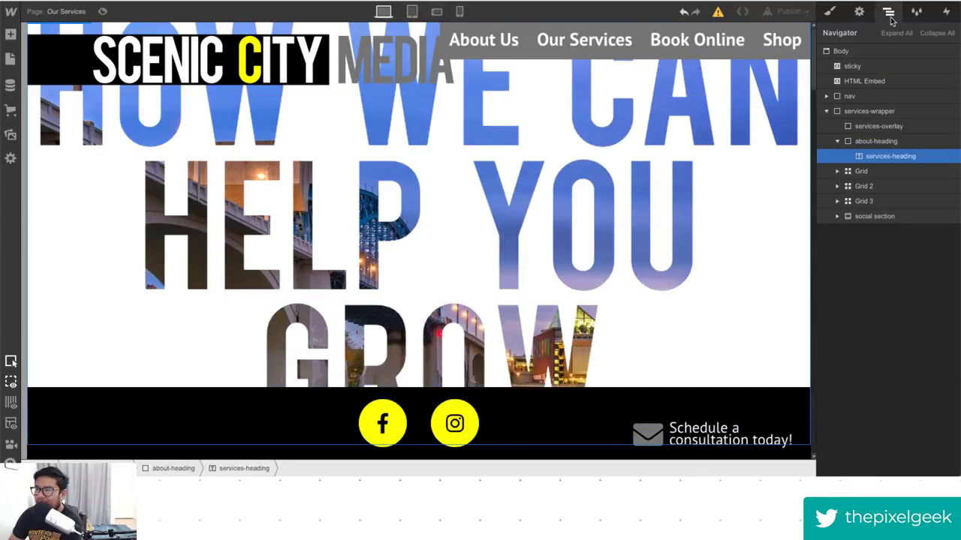
{"action": "left_click", "coordinate": [878, 127]}
{"action": "left_click", "coordinate": [829, 11]}
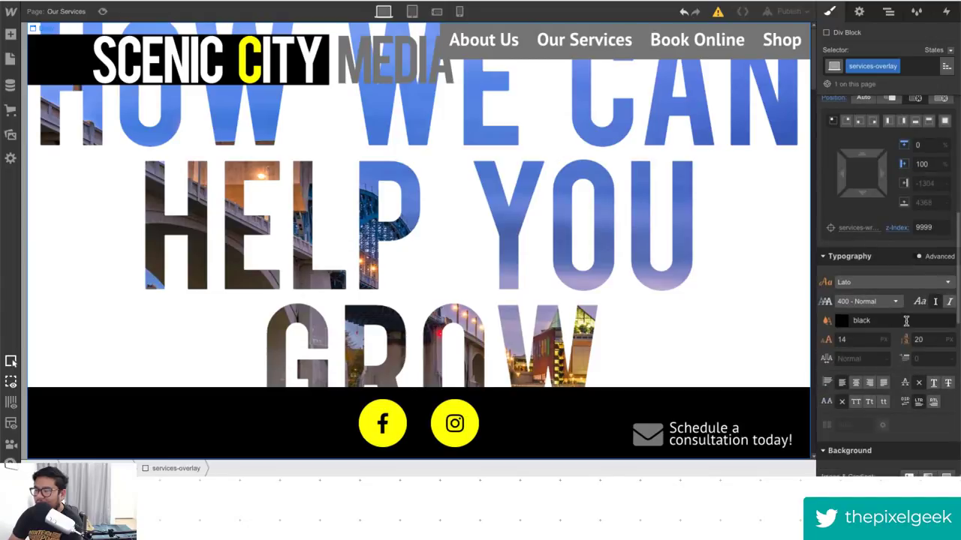
{"action": "scroll", "coordinate": [906, 321], "scroll_direction": "down", "scroll_amount": 3}
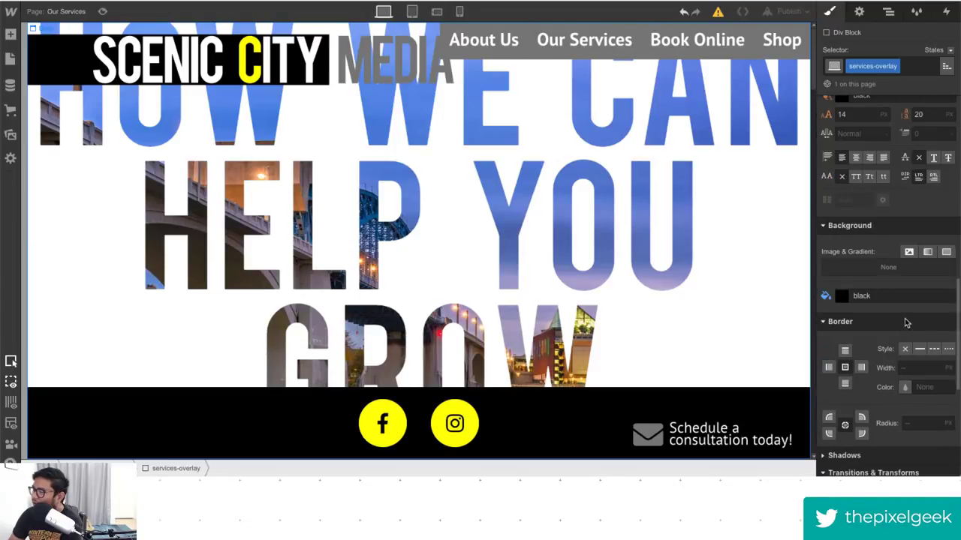
{"action": "scroll", "coordinate": [906, 321], "scroll_direction": "up", "scroll_amount": 5}
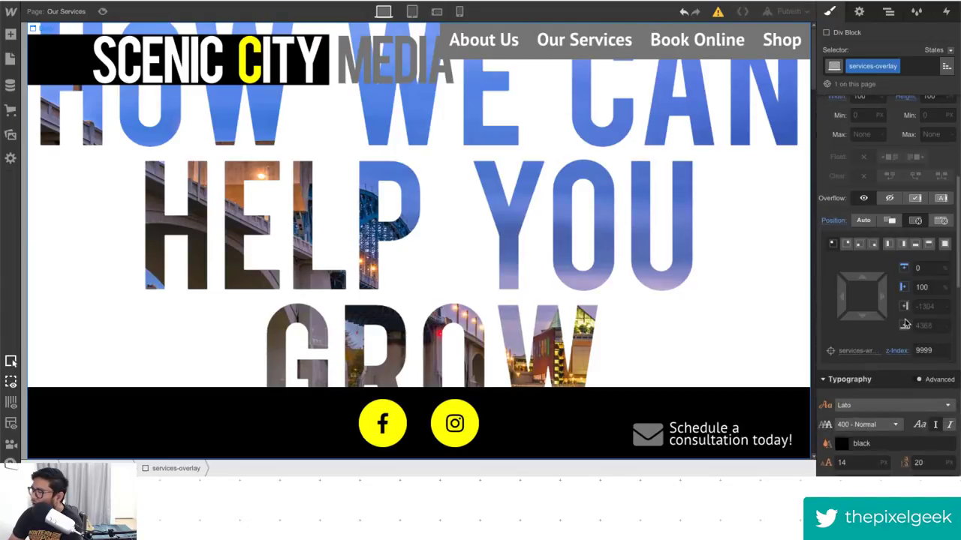
Select the services-wrapper div and inspect its background styles.
{"action": "left_click", "coordinate": [888, 12]}
{"action": "left_click", "coordinate": [863, 111]}
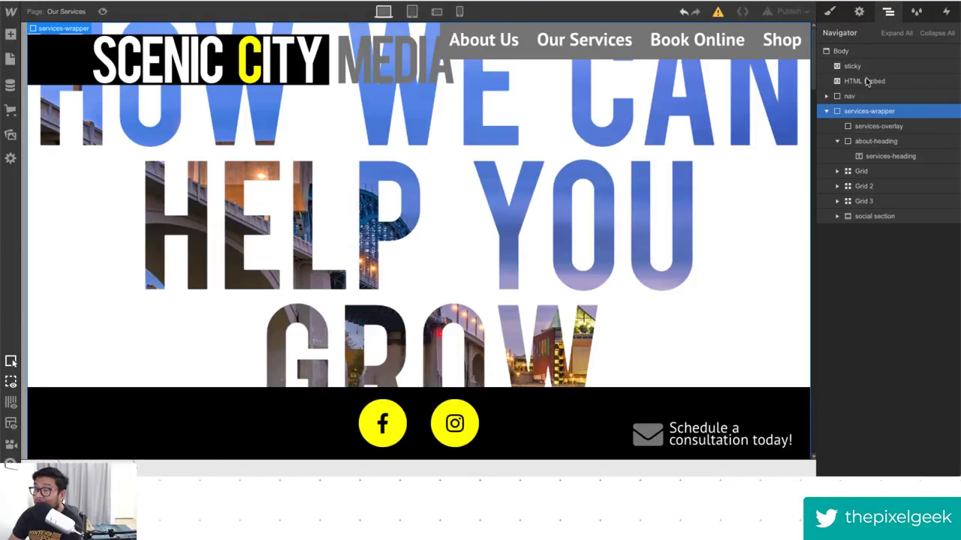
{"action": "key", "text": "s"}
{"action": "scroll", "coordinate": [879, 321], "scroll_direction": "down", "scroll_amount": 5}
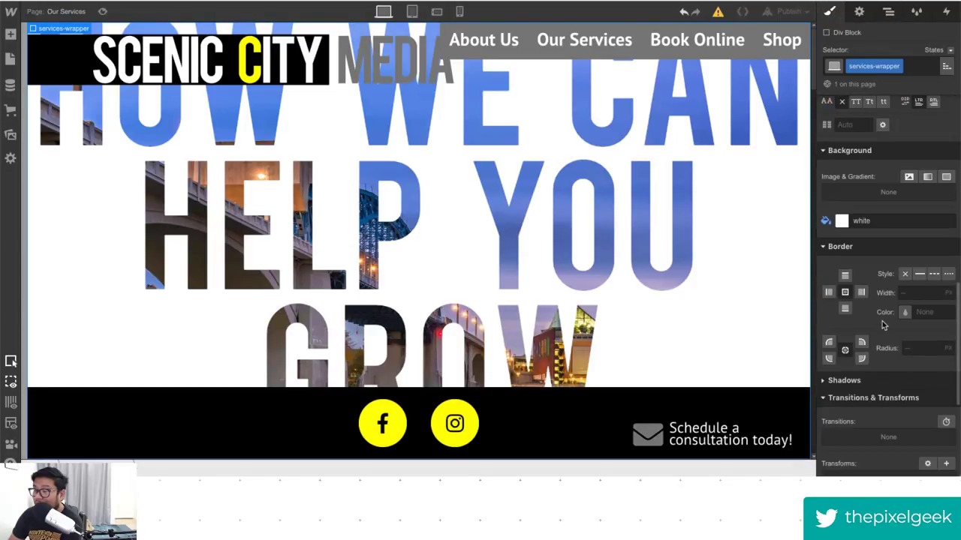
{"action": "left_click", "coordinate": [889, 12]}
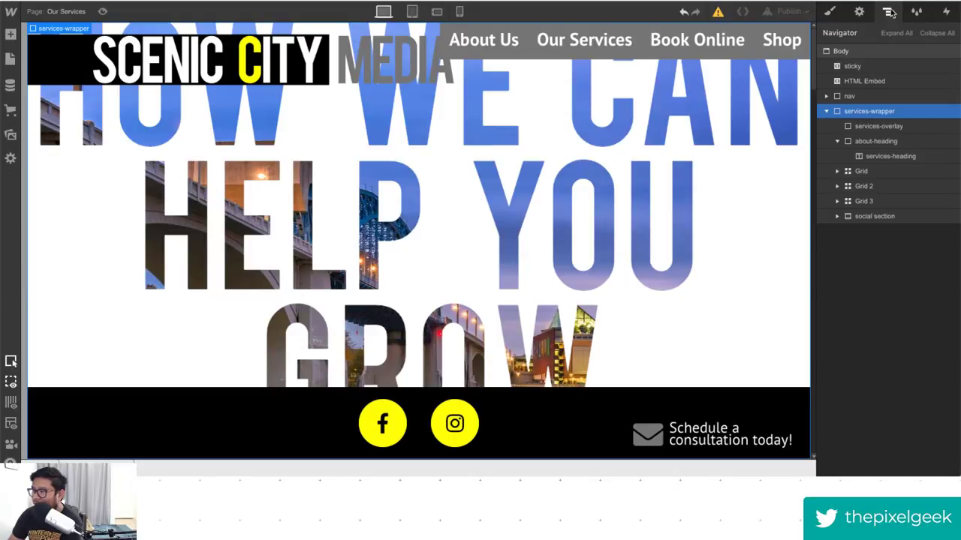
Select the services-heading text block in the page structure and go through its style settings.
{"action": "left_click", "coordinate": [892, 159]}
{"action": "left_click", "coordinate": [831, 12]}
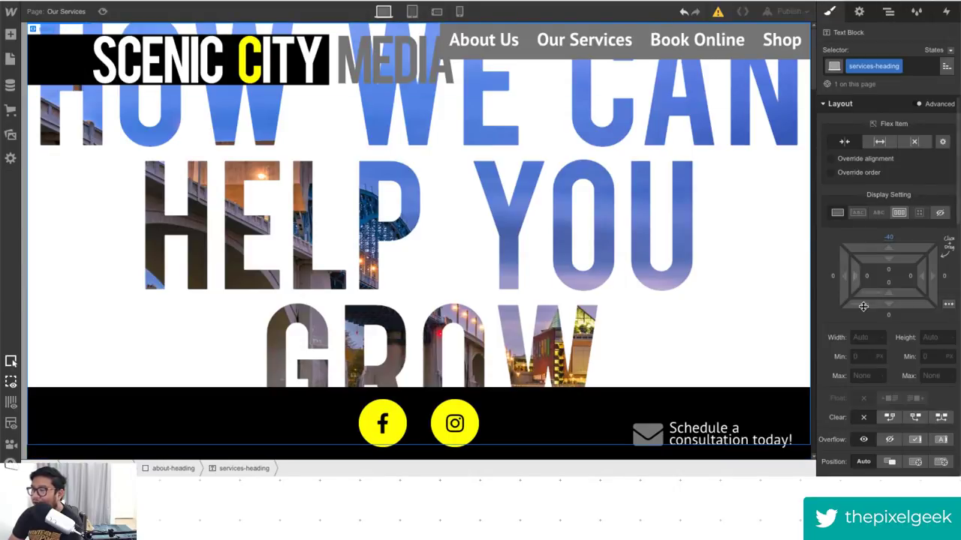
{"action": "scroll", "coordinate": [873, 300], "scroll_direction": "down", "scroll_amount": 5}
{"action": "scroll", "coordinate": [873, 300], "scroll_direction": "up", "scroll_amount": 5}
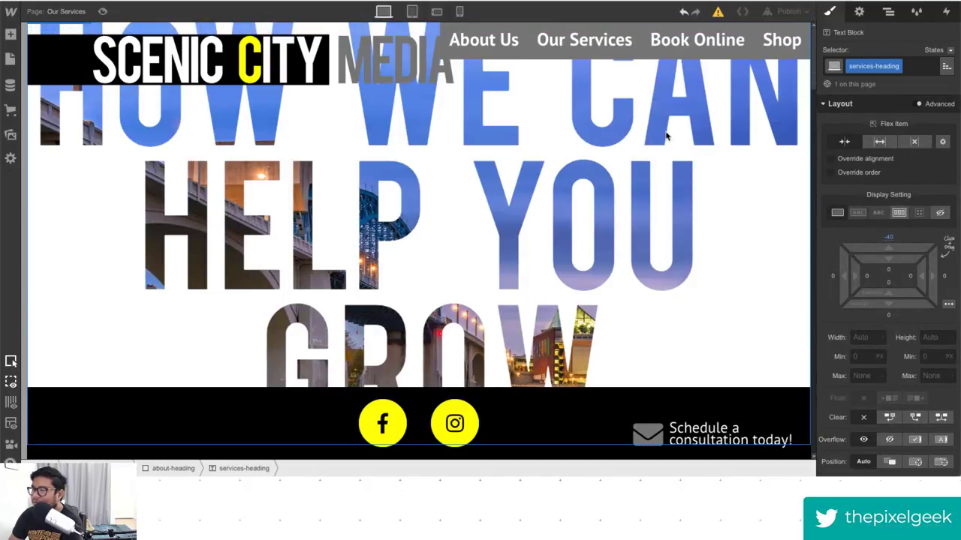
Replace the services-heading text with "HELLO WORLD" to test the image-filled lettering.
{"action": "mouse_move", "coordinate": [685, 215]}
{"action": "left_mouse_down"}
{"action": "mouse_move", "coordinate": [360, 219]}
{"action": "mouse_move", "coordinate": [676, 218]}
{"action": "left_mouse_up"}
{"action": "key", "text": "ctrl+a"}
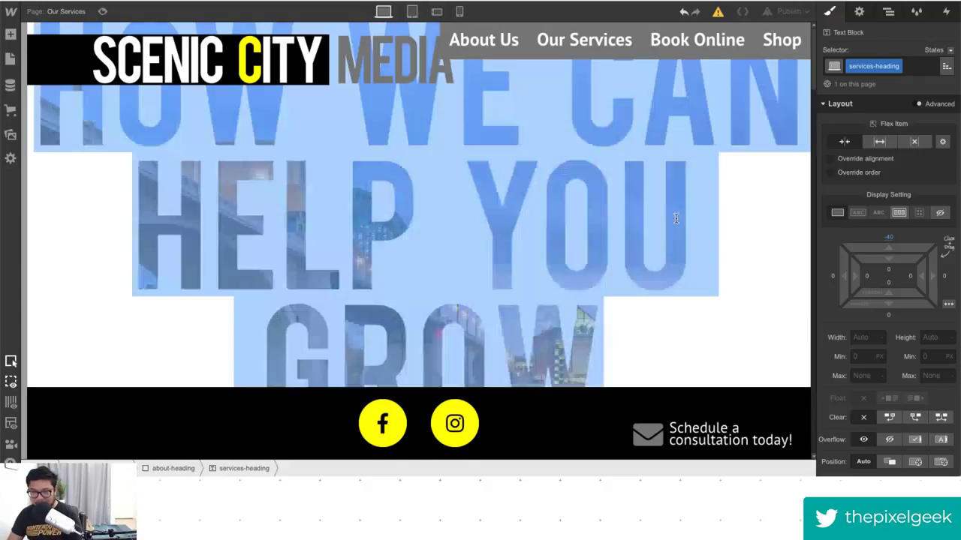
{"action": "type", "text": "HELLOW"}
{"action": "key", "text": "BackSpace"}
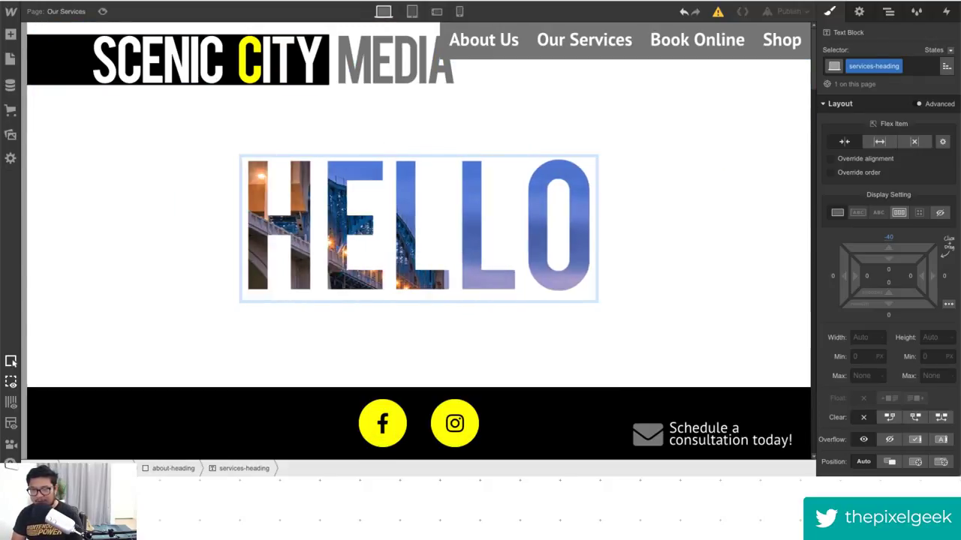
{"action": "type", "text": "WORLD"}
{"action": "key", "text": "Escape"}
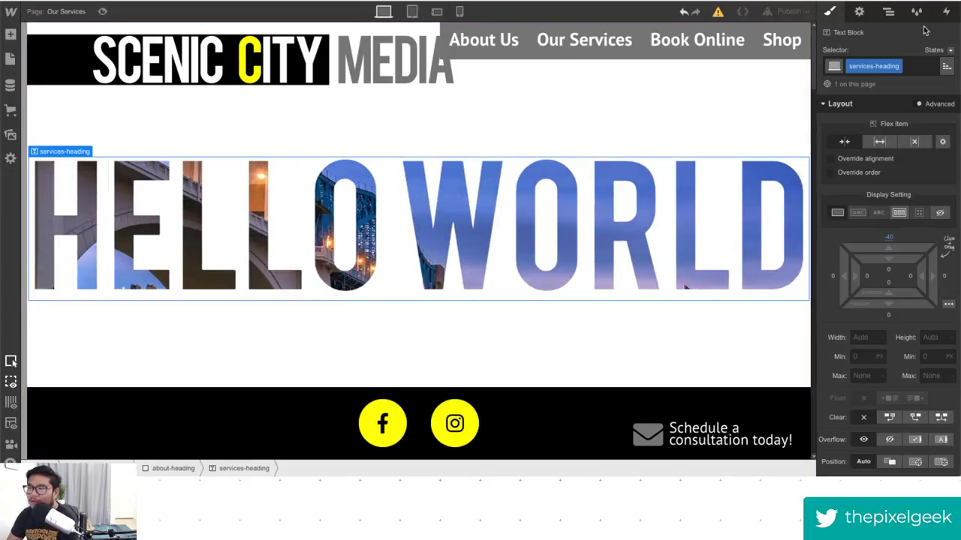
Examine the HTML Embed's custom code for the services-heading class, highlighting the -webkit-background-clip: text line, and close it unchanged.
{"action": "left_click", "coordinate": [888, 11]}
{"action": "left_click", "coordinate": [864, 80]}
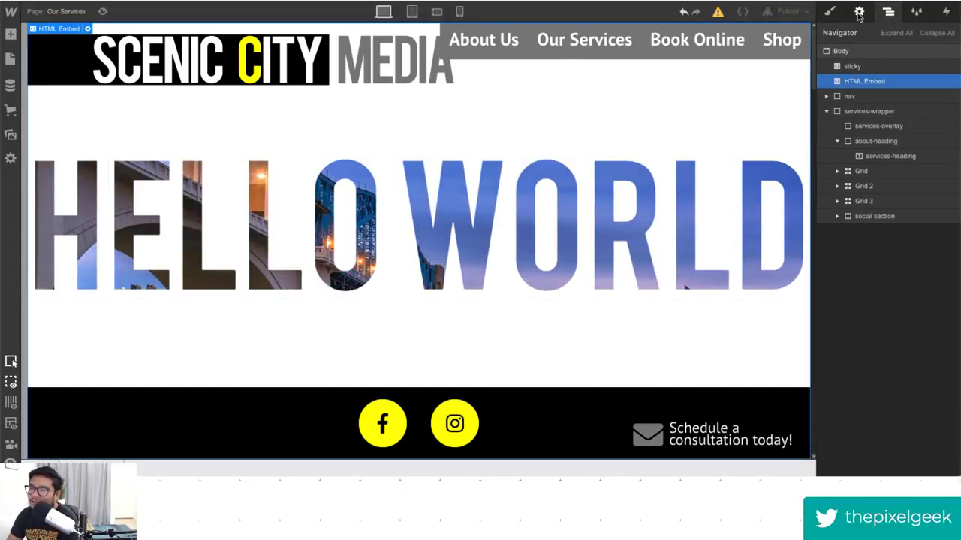
{"action": "left_click", "coordinate": [859, 11]}
{"action": "left_click", "coordinate": [866, 137]}
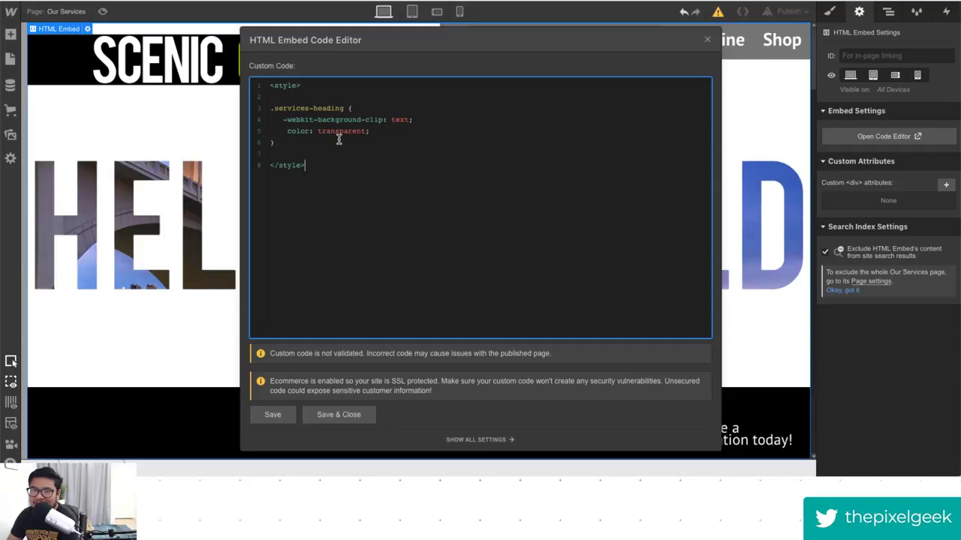
{"action": "left_click_drag", "start_coordinate": [375, 132], "coordinate": [229, 120]}
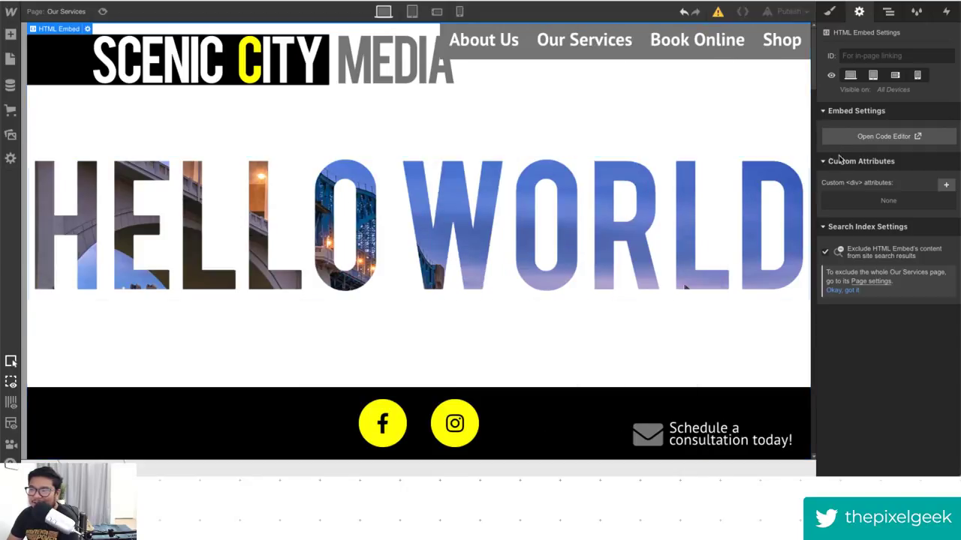
{"action": "left_click", "coordinate": [863, 137]}
{"action": "triple_click", "coordinate": [401, 116]}
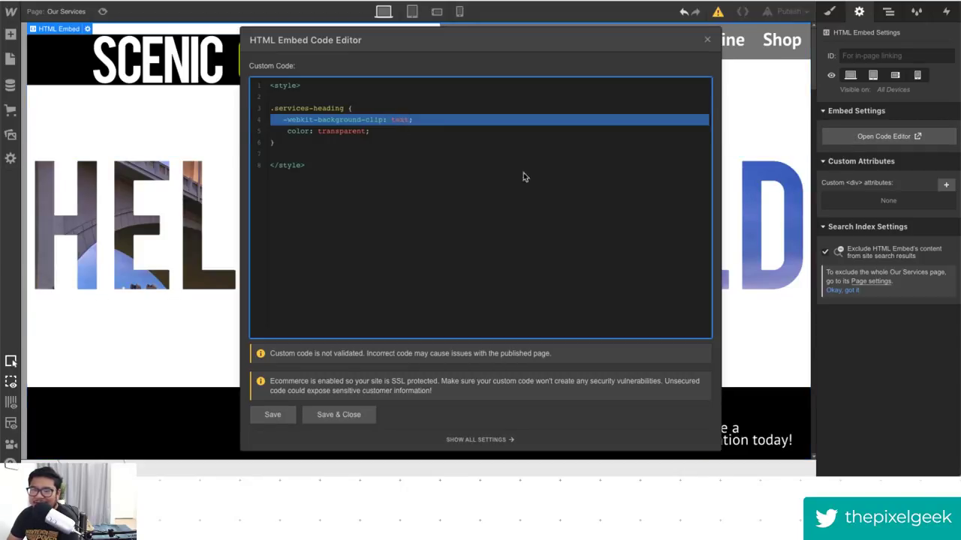
{"action": "left_click", "coordinate": [708, 38]}
{"action": "left_click", "coordinate": [679, 167]}
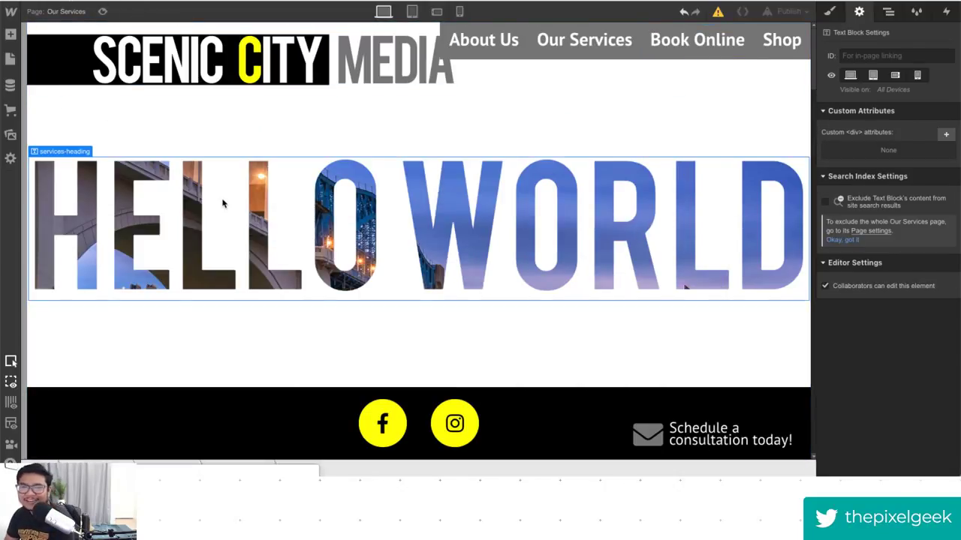
Reload the project to discard the test edits, and reopen the Our Services page at its Digital Design section.
{"action": "key", "text": "ctrl+r"}
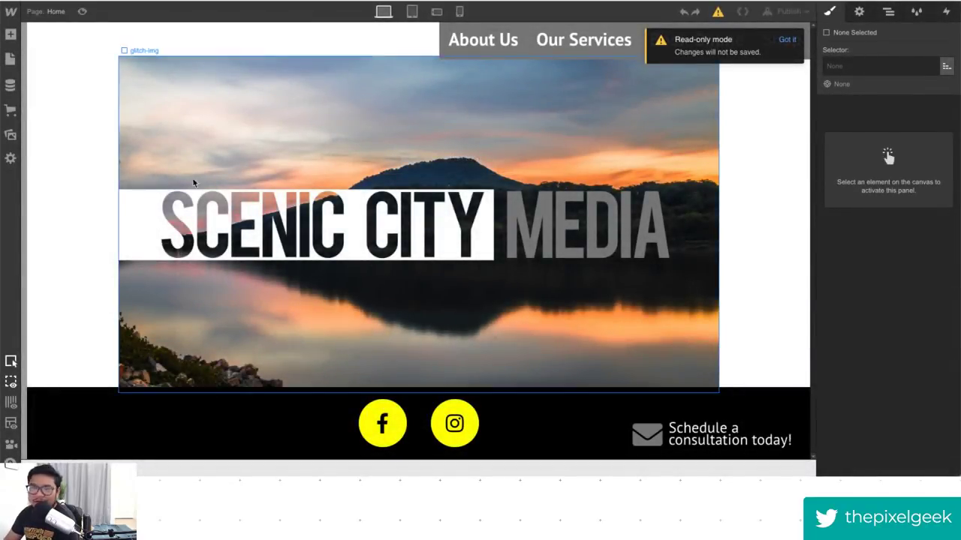
{"action": "key", "text": "p"}
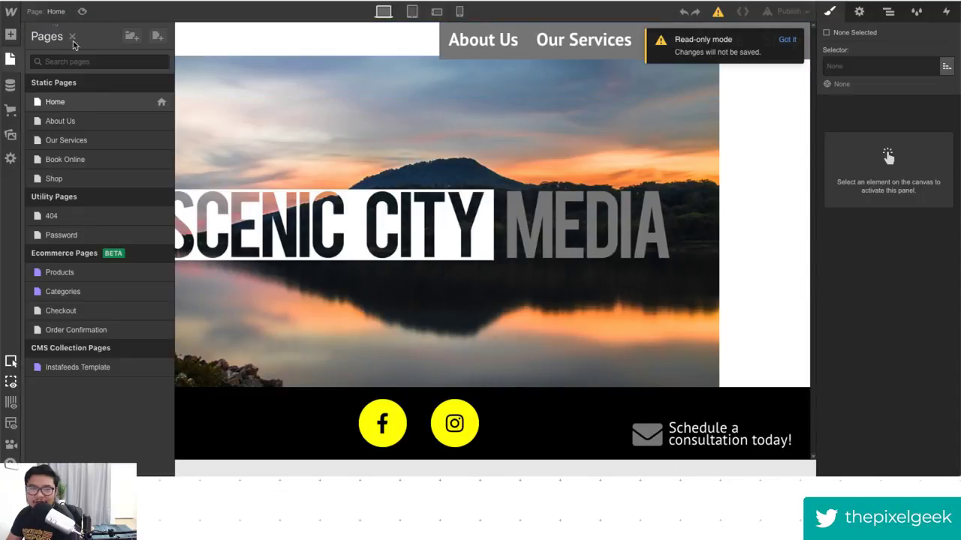
{"action": "left_click", "coordinate": [90, 142]}
{"action": "scroll", "coordinate": [514, 284], "scroll_direction": "down", "scroll_amount": 5}
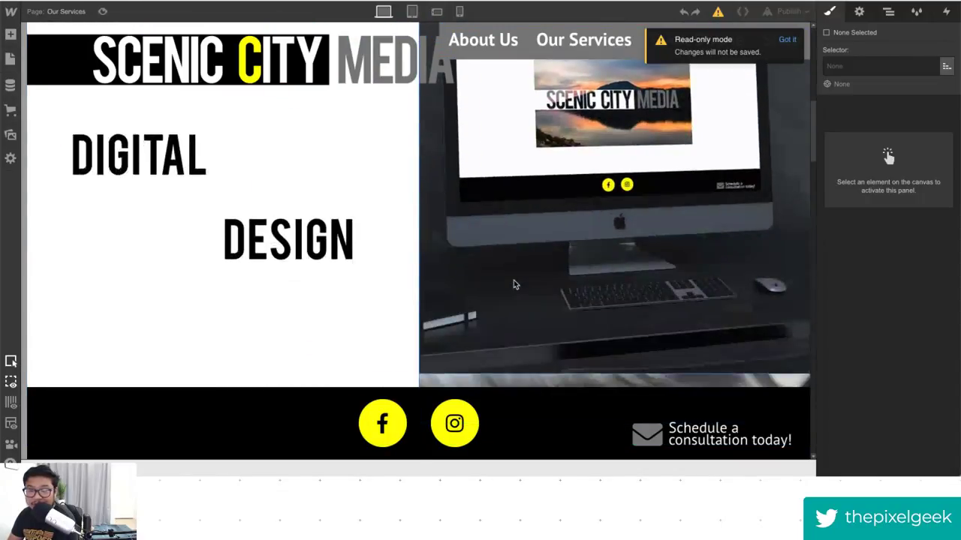
Examine how the Our Services section headings and images scroll in the canvas and in preview, from Digital Design to Brand Strategy.
{"action": "scroll", "coordinate": [514, 284], "scroll_direction": "down", "scroll_amount": 3}
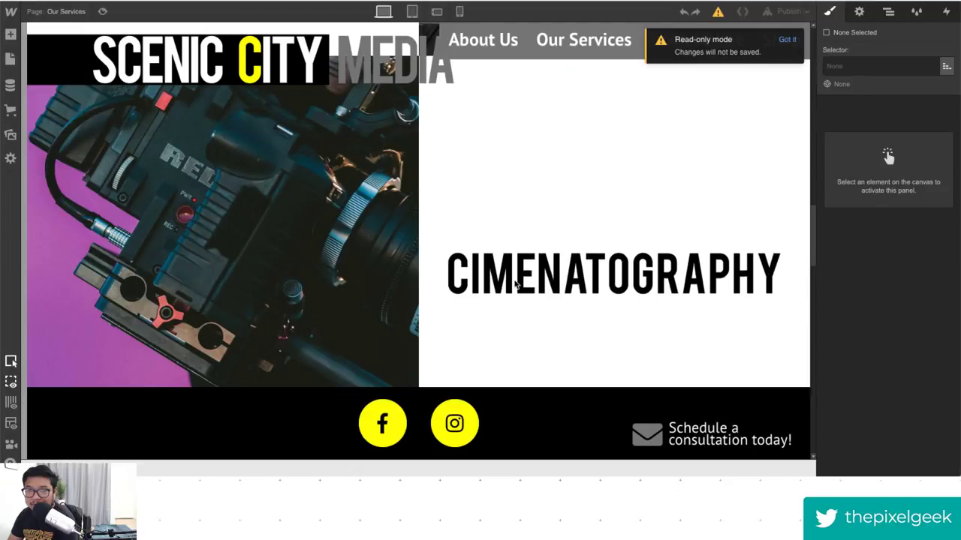
{"action": "scroll", "coordinate": [515, 284], "scroll_direction": "up", "scroll_amount": 5}
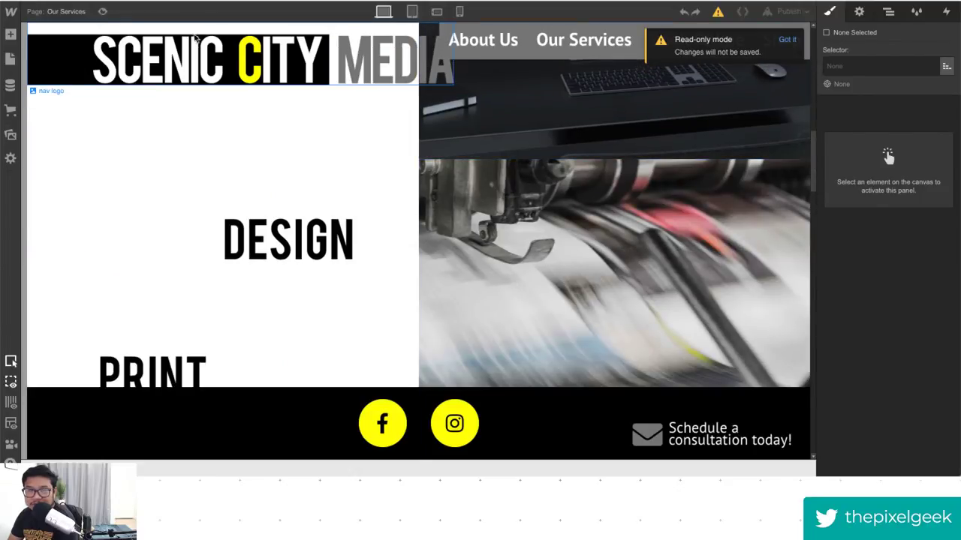
{"action": "left_click", "coordinate": [102, 11]}
{"action": "scroll", "coordinate": [310, 264], "scroll_direction": "down", "scroll_amount": 4}
{"action": "scroll", "coordinate": [309, 264], "scroll_direction": "down", "scroll_amount": 3}
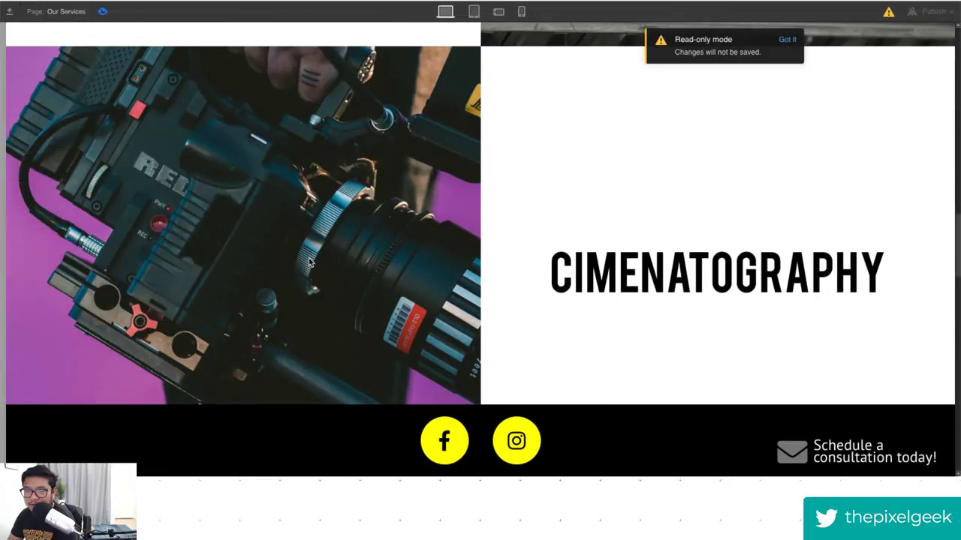
{"action": "scroll", "coordinate": [689, 272], "scroll_direction": "down", "scroll_amount": 3}
{"action": "scroll", "coordinate": [670, 276], "scroll_direction": "down", "scroll_amount": 5}
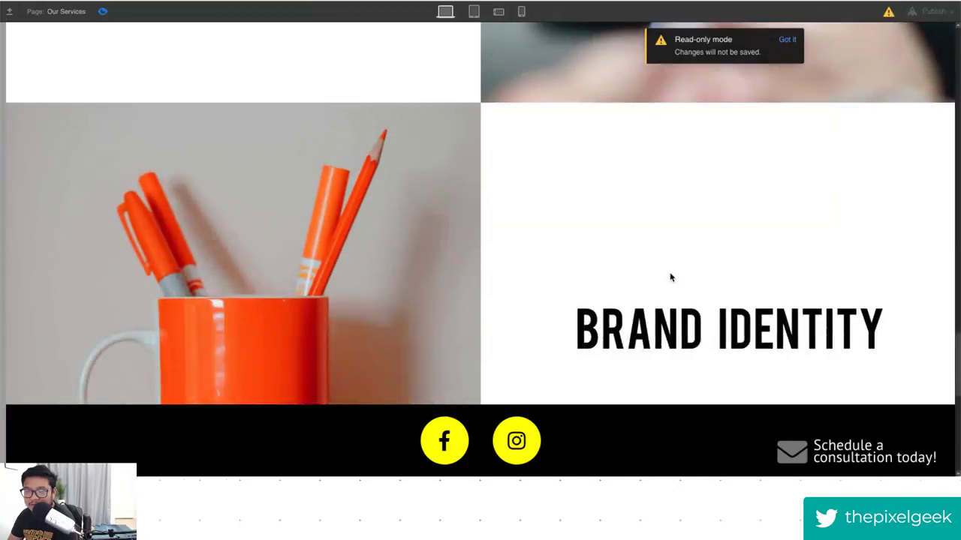
{"action": "scroll", "coordinate": [670, 276], "scroll_direction": "up", "scroll_amount": 5}
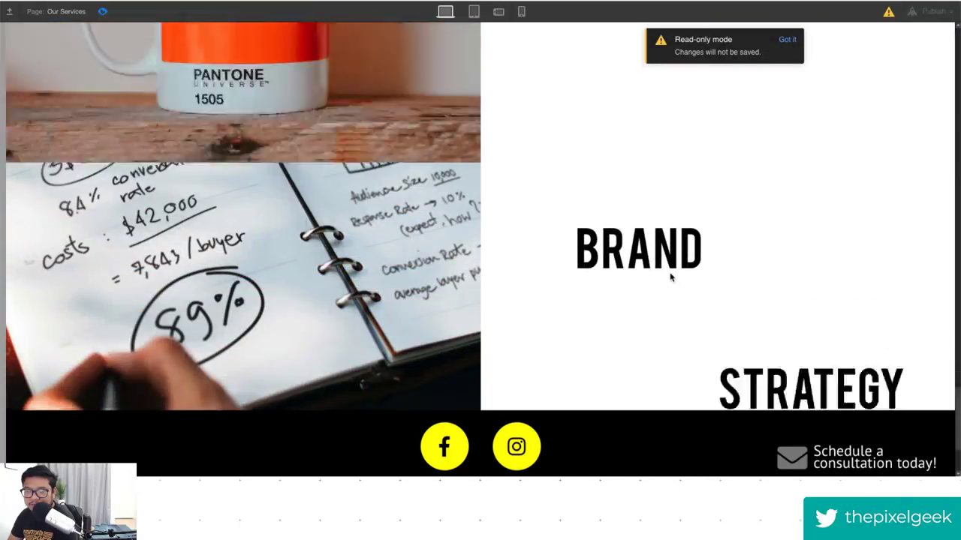
{"action": "scroll", "coordinate": [671, 275], "scroll_direction": "up", "scroll_amount": 5}
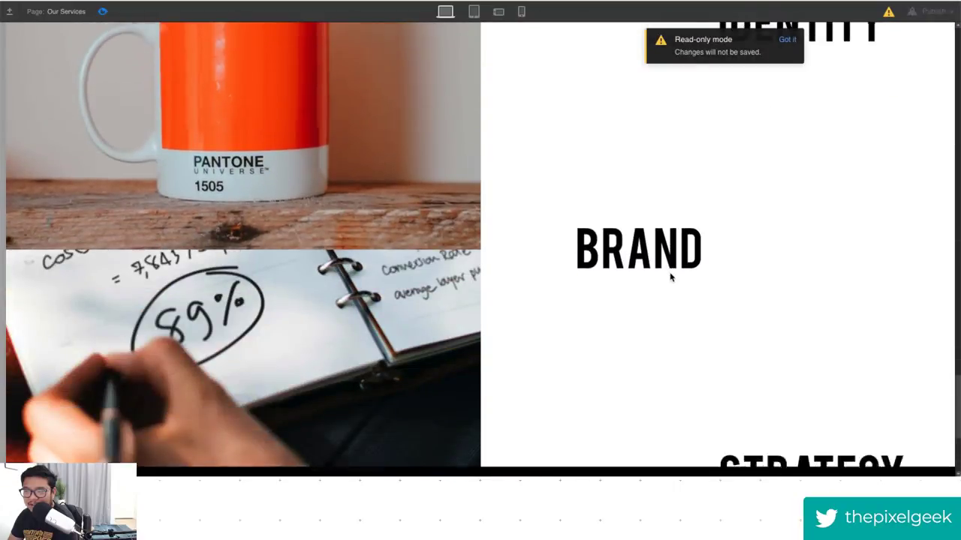
{"action": "scroll", "coordinate": [670, 277], "scroll_direction": "down", "scroll_amount": 6}
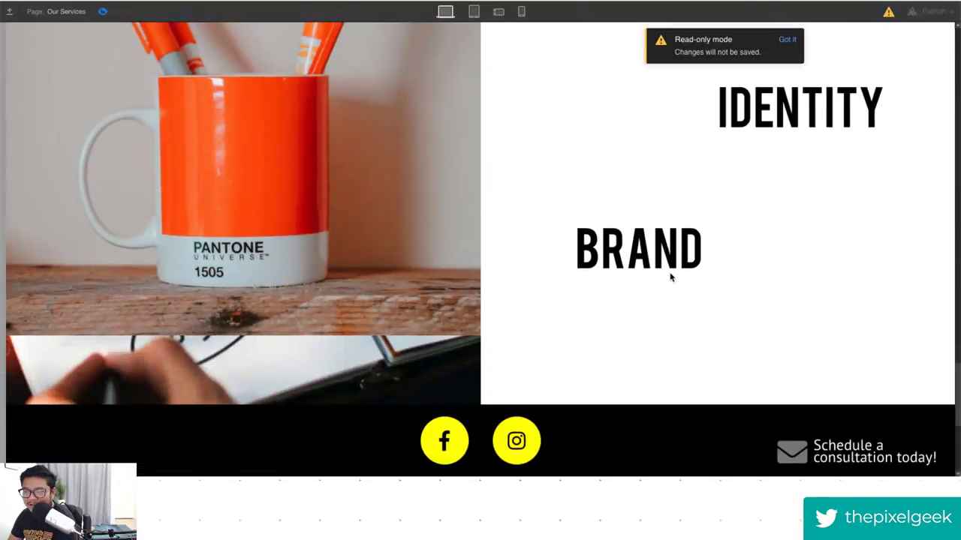
{"action": "right_click", "coordinate": [671, 275]}
{"action": "left_click", "coordinate": [578, 266]}
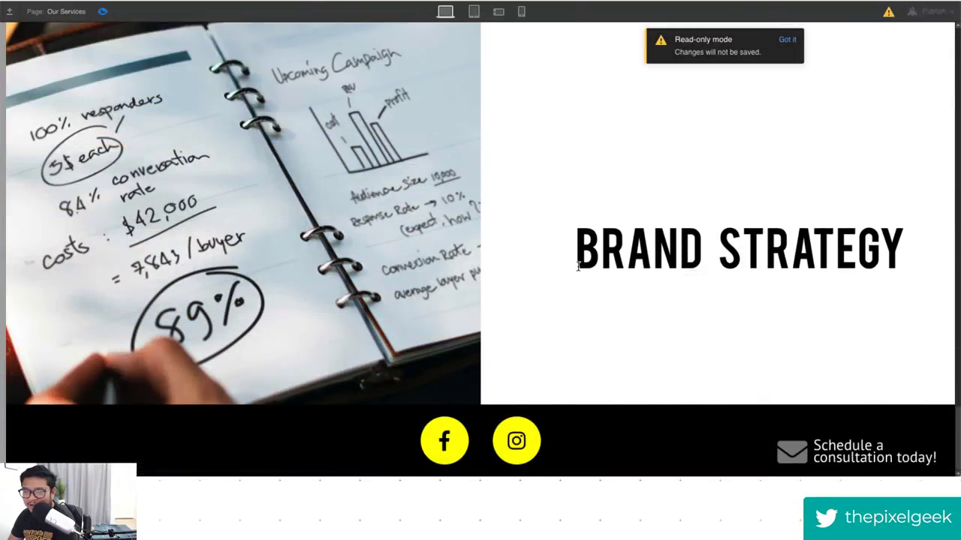
{"action": "scroll", "coordinate": [578, 266], "scroll_direction": "up", "scroll_amount": 8}
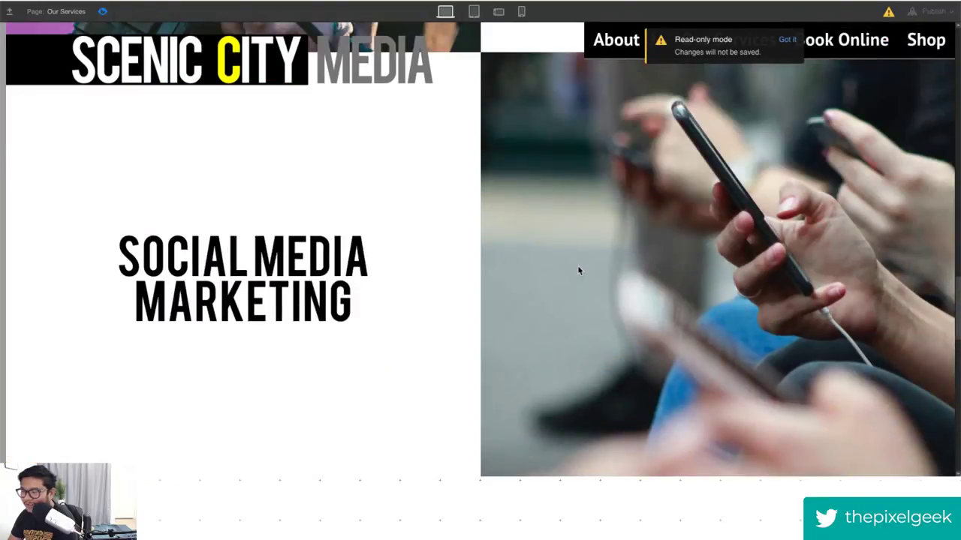
{"action": "scroll", "coordinate": [578, 270], "scroll_direction": "up", "scroll_amount": 3}
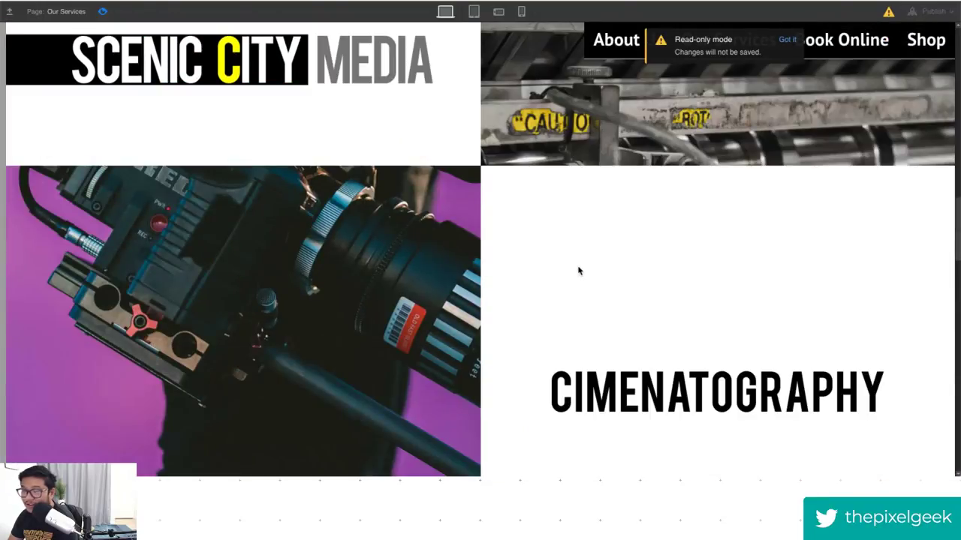
Compare the "How We Can Help You Grow" heading between the editing canvas and preview, and return to the canvas.
{"action": "left_click", "coordinate": [101, 11]}
{"action": "scroll", "coordinate": [225, 225], "scroll_direction": "up", "scroll_amount": 5}
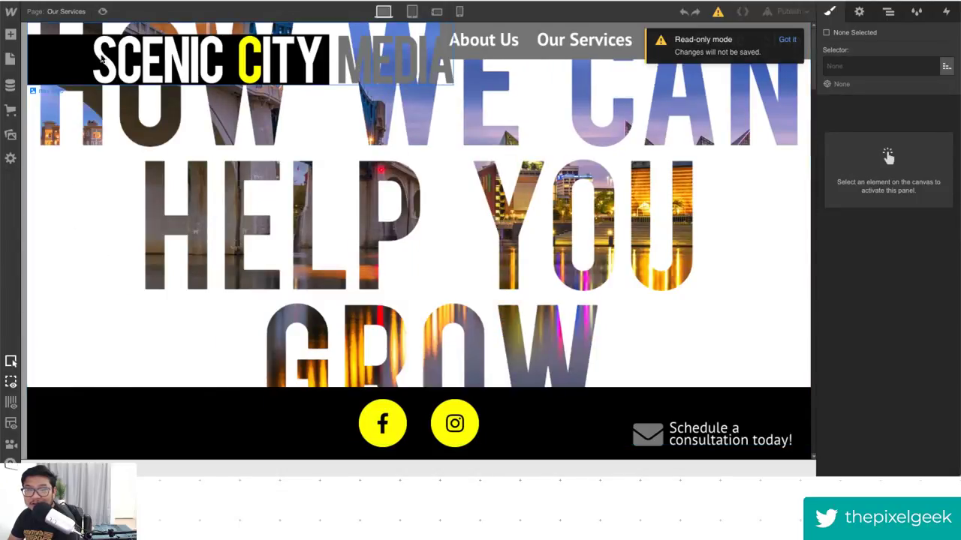
{"action": "left_click", "coordinate": [102, 11]}
{"action": "left_click", "coordinate": [102, 11]}
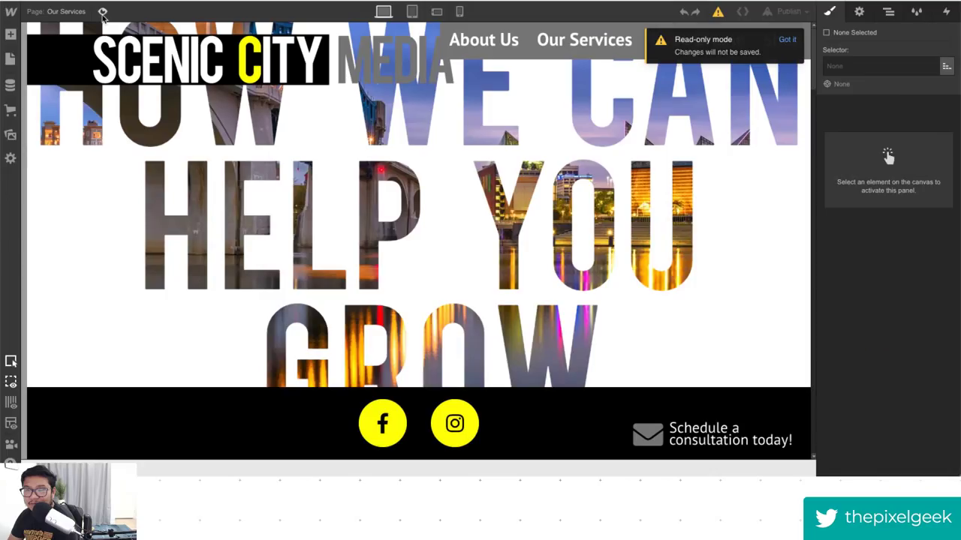
{"action": "left_click", "coordinate": [102, 11]}
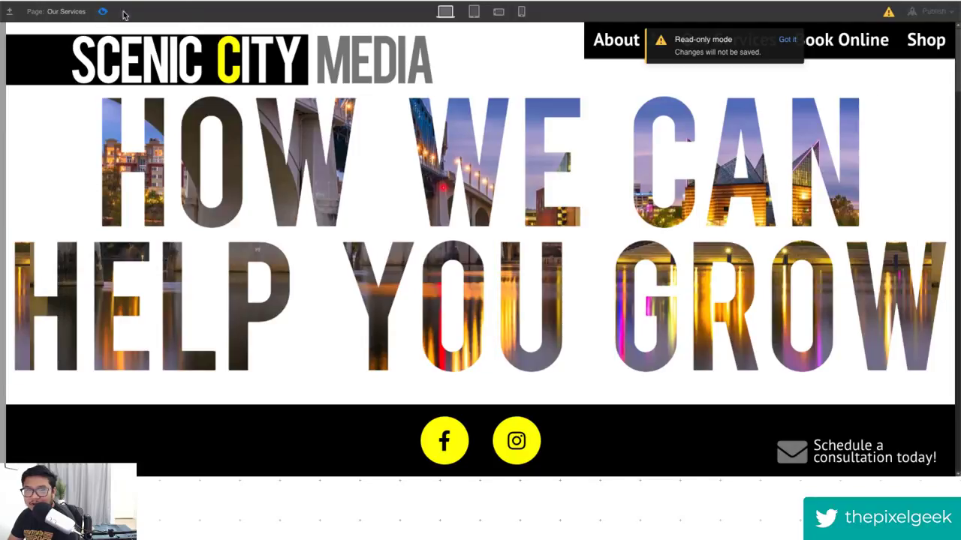
{"action": "left_click", "coordinate": [102, 11]}
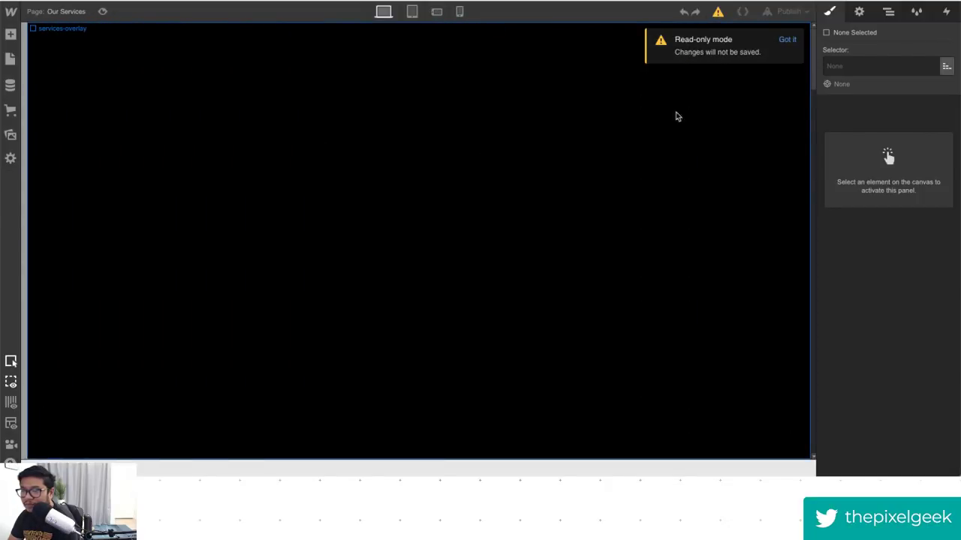
Select services-wrapper in the page structure and look through the sections it contains, returning to the heading.
{"action": "left_click", "coordinate": [888, 11]}
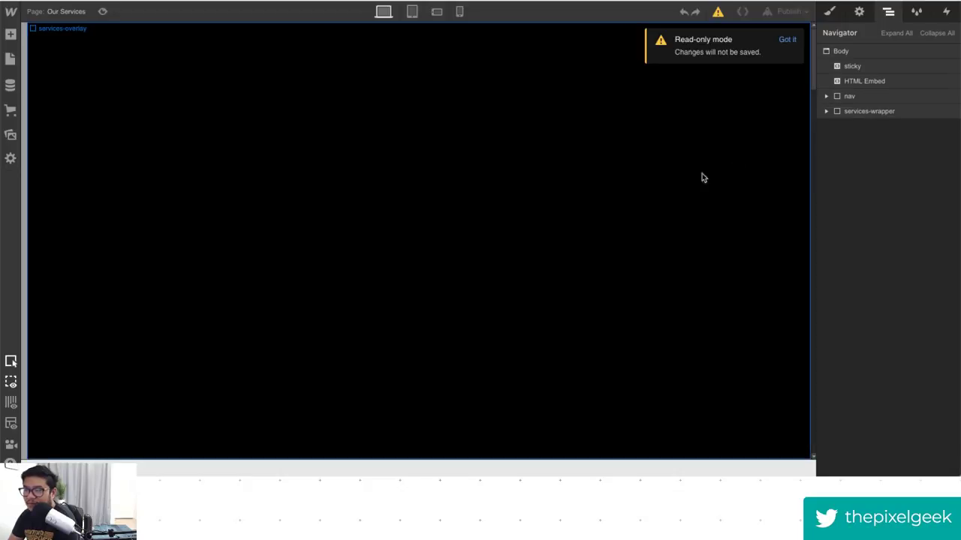
{"action": "left_click", "coordinate": [639, 197]}
{"action": "left_click", "coordinate": [873, 114]}
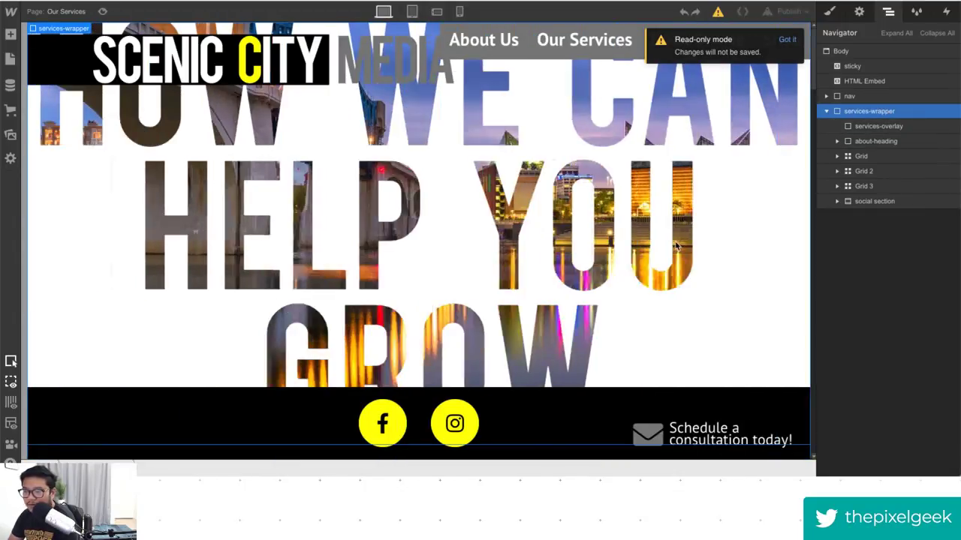
{"action": "scroll", "coordinate": [675, 246], "scroll_direction": "down", "scroll_amount": 10}
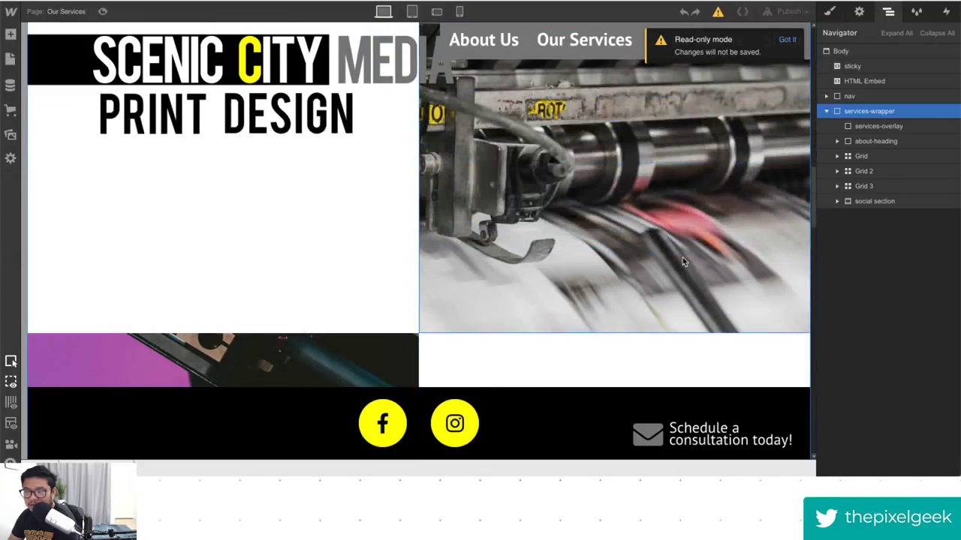
{"action": "scroll", "coordinate": [682, 257], "scroll_direction": "down", "scroll_amount": 15}
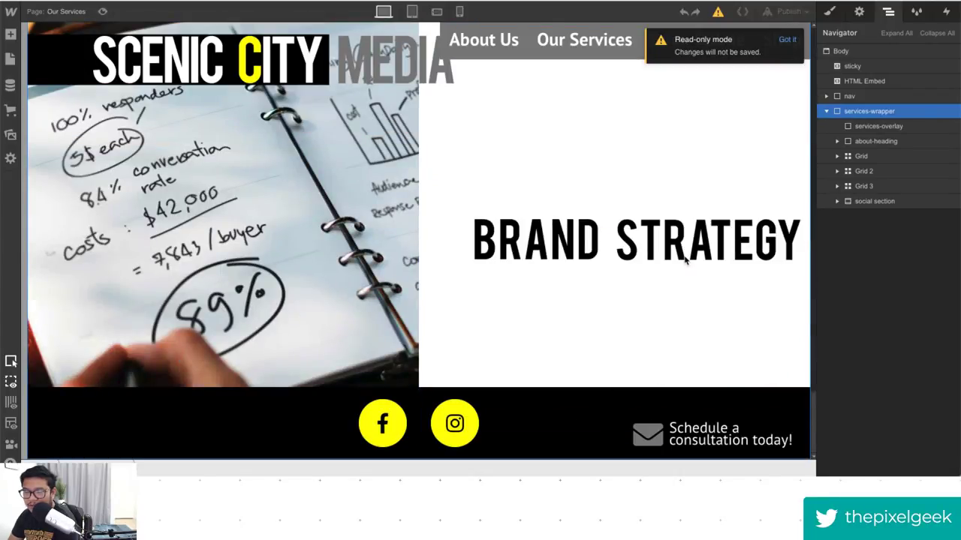
{"action": "key", "text": "ctrl+shift+p"}
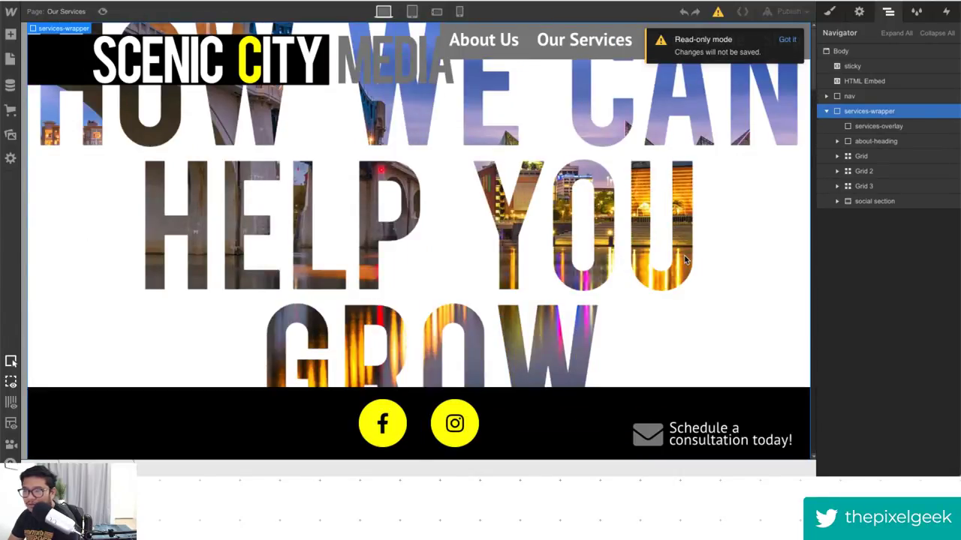
Set the services-wrapper overflow to Hidden and test how the page's sections scroll in preview.
{"action": "left_click", "coordinate": [829, 11]}
{"action": "scroll", "coordinate": [886, 298], "scroll_direction": "down", "scroll_amount": 1}
{"action": "left_click", "coordinate": [890, 345]}
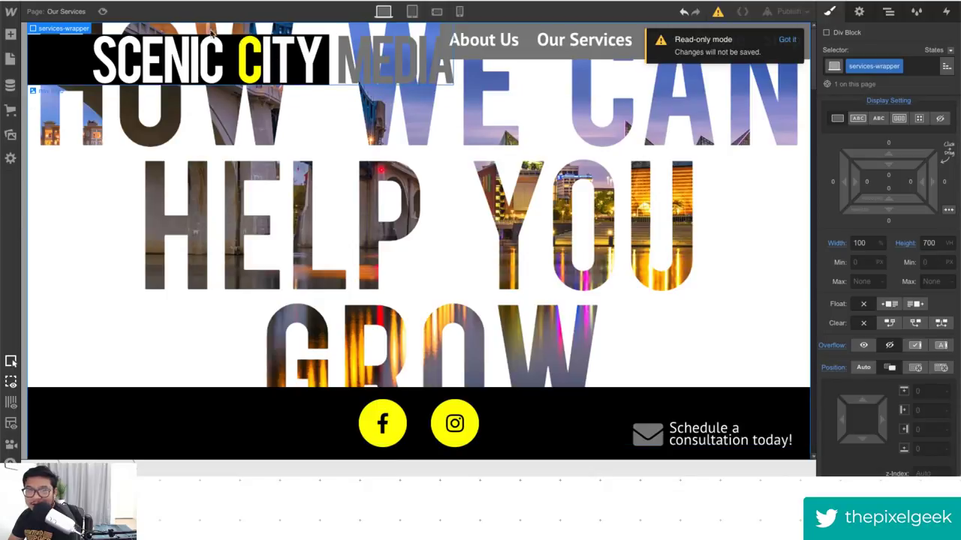
{"action": "left_click", "coordinate": [102, 11]}
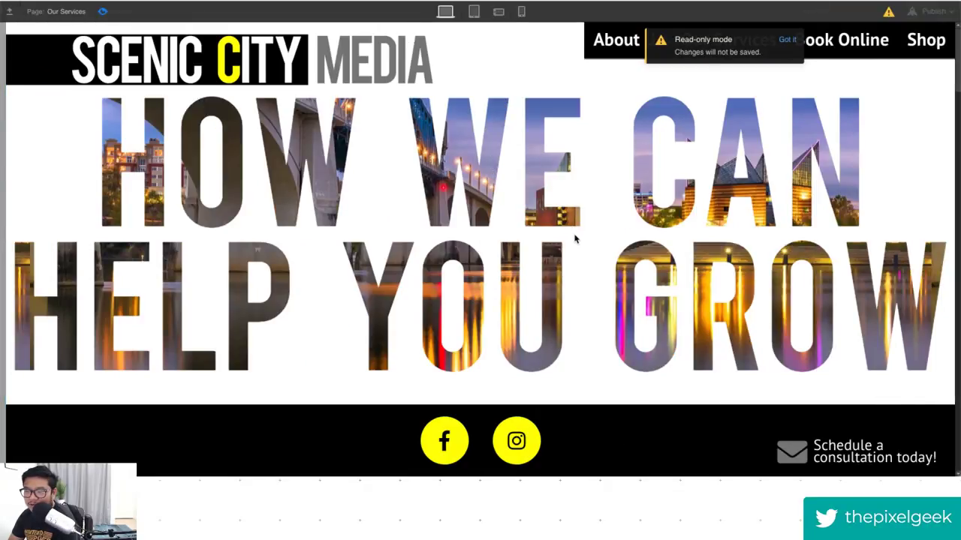
{"action": "scroll", "coordinate": [278, 279], "scroll_direction": "down", "scroll_amount": 15}
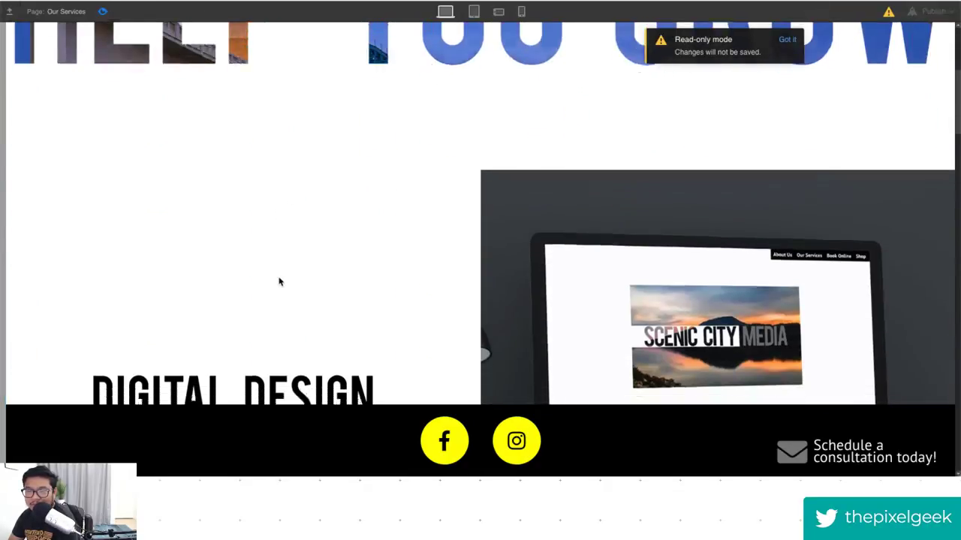
{"action": "scroll", "coordinate": [279, 281], "scroll_direction": "up", "scroll_amount": 6}
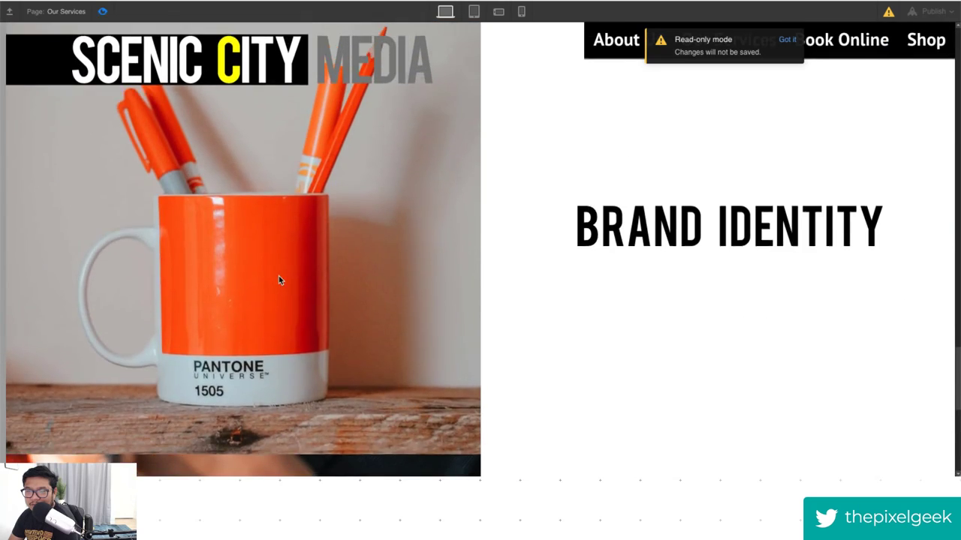
{"action": "scroll", "coordinate": [278, 275], "scroll_direction": "up", "scroll_amount": 6}
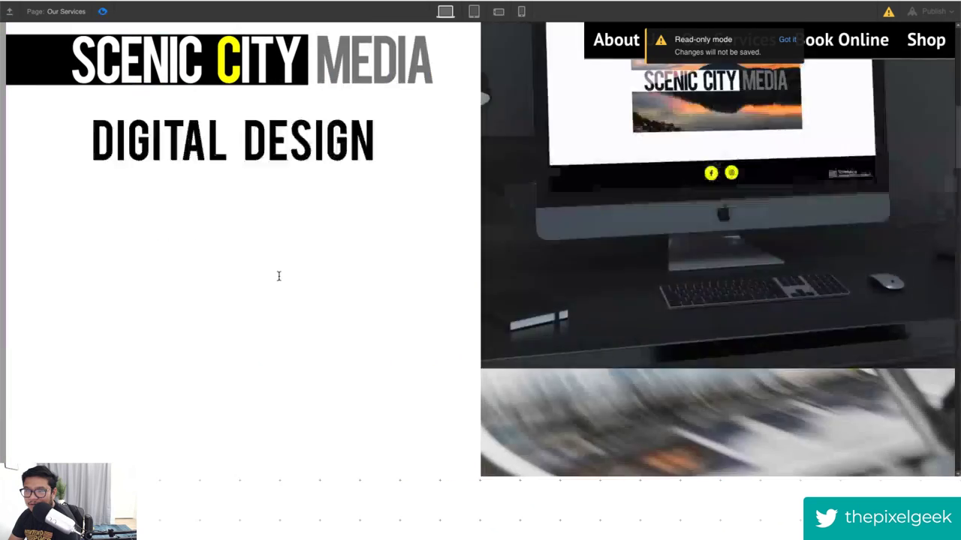
{"action": "scroll", "coordinate": [280, 275], "scroll_direction": "down", "scroll_amount": 12}
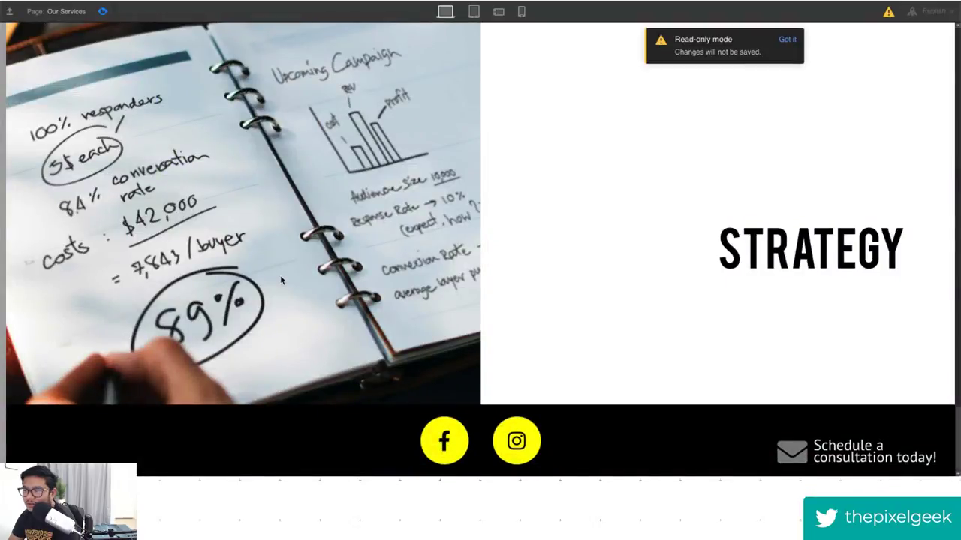
{"action": "scroll", "coordinate": [280, 275], "scroll_direction": "up", "scroll_amount": 12}
Exit preview, remove the overflow style from services-wrapper, and check how its sections scroll on the canvas.
{"action": "left_click", "coordinate": [102, 11]}
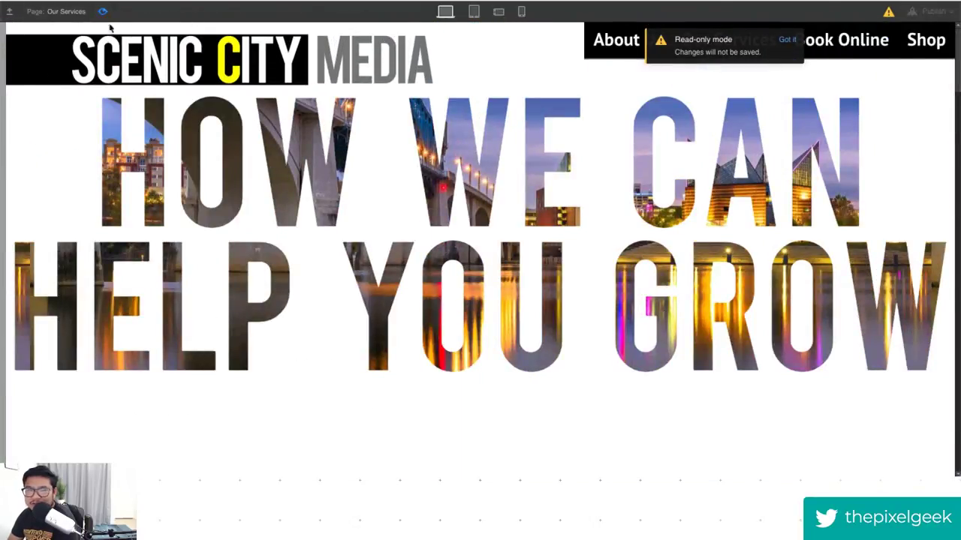
{"action": "left_click", "coordinate": [832, 368]}
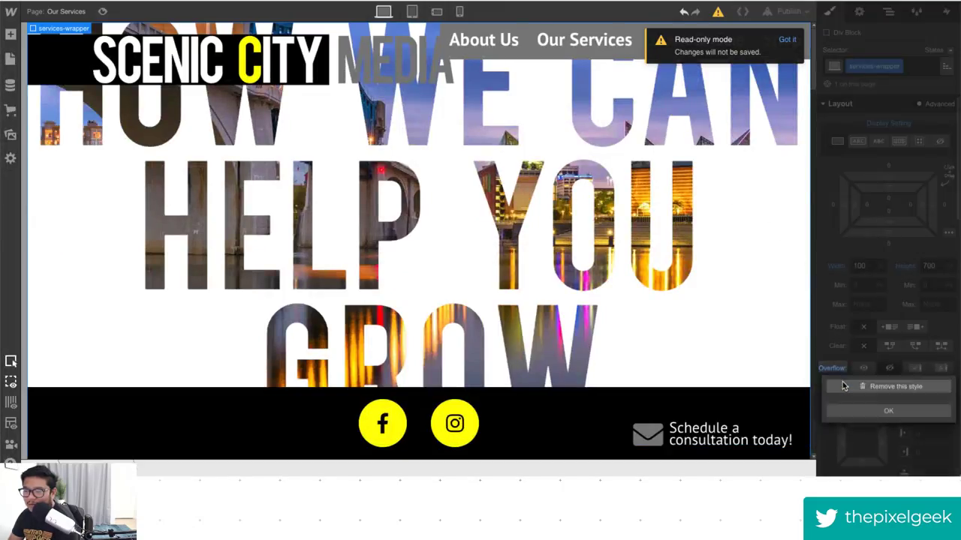
{"action": "left_click", "coordinate": [863, 387]}
{"action": "scroll", "coordinate": [600, 247], "scroll_direction": "down", "scroll_amount": 10}
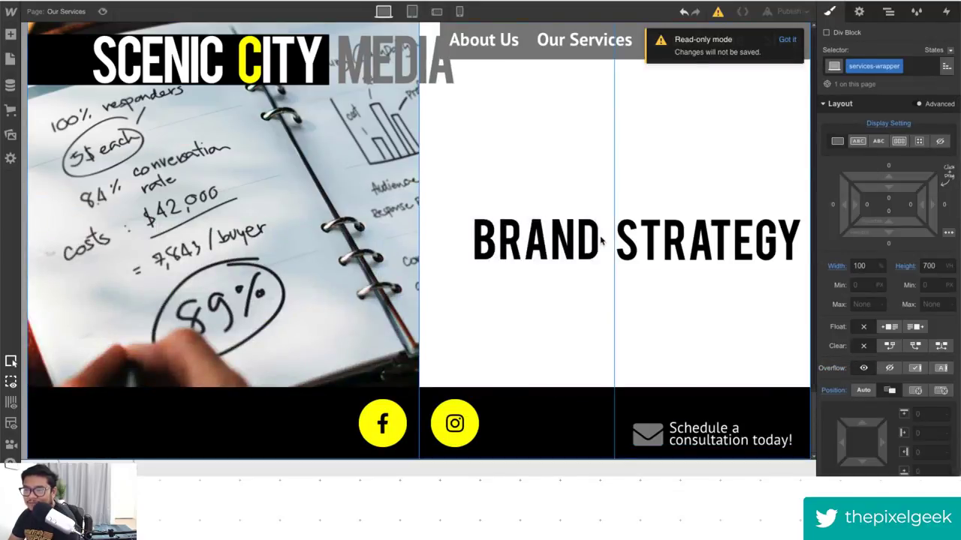
{"action": "scroll", "coordinate": [601, 240], "scroll_direction": "up", "scroll_amount": 12}
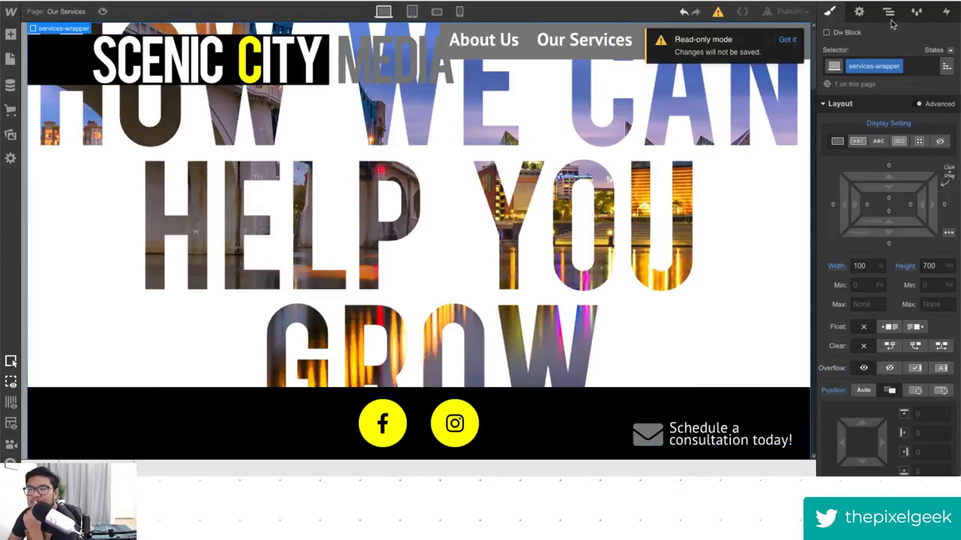
Add a Div Block inside services-wrapper and nest services-overlay, about-heading, the three grids and the social section in it.
{"action": "left_click", "coordinate": [888, 11]}
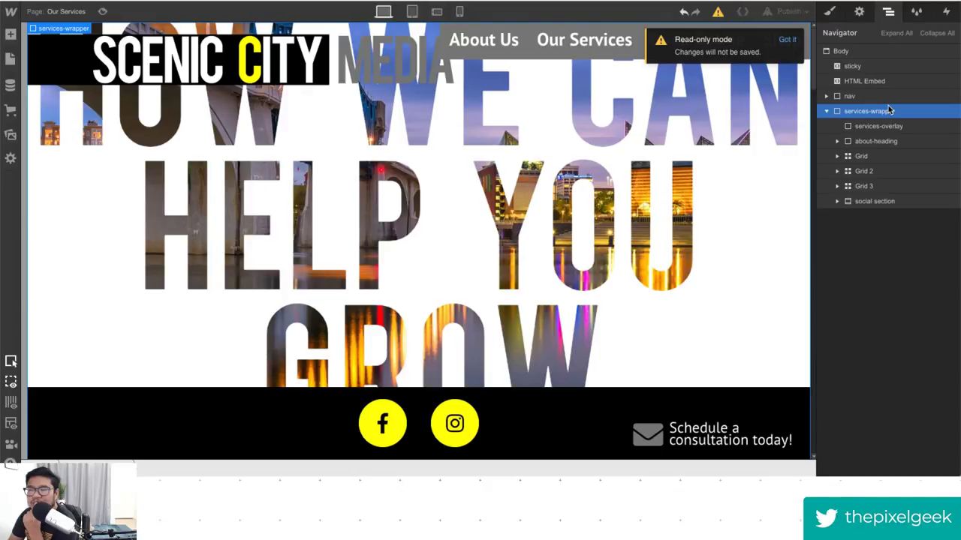
{"action": "left_click", "coordinate": [828, 11]}
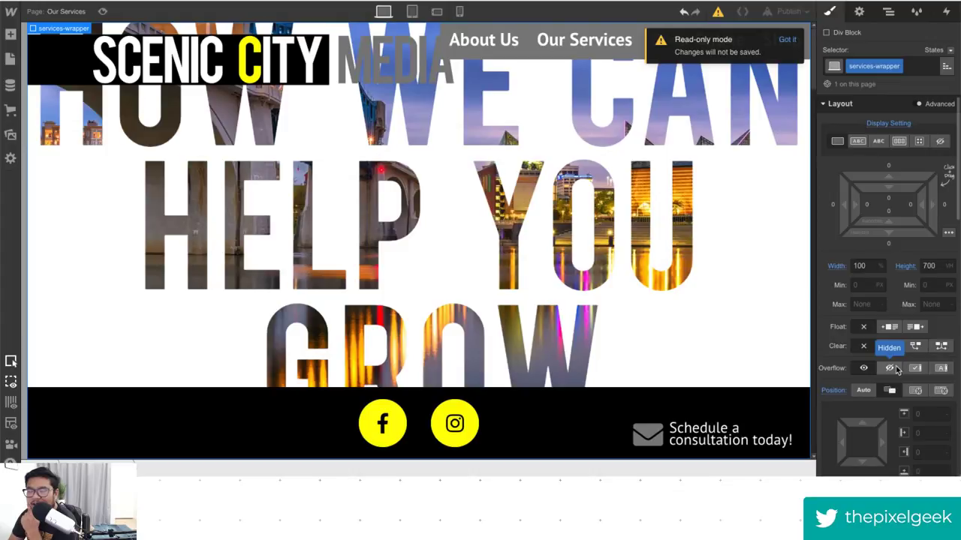
{"action": "left_click", "coordinate": [888, 11]}
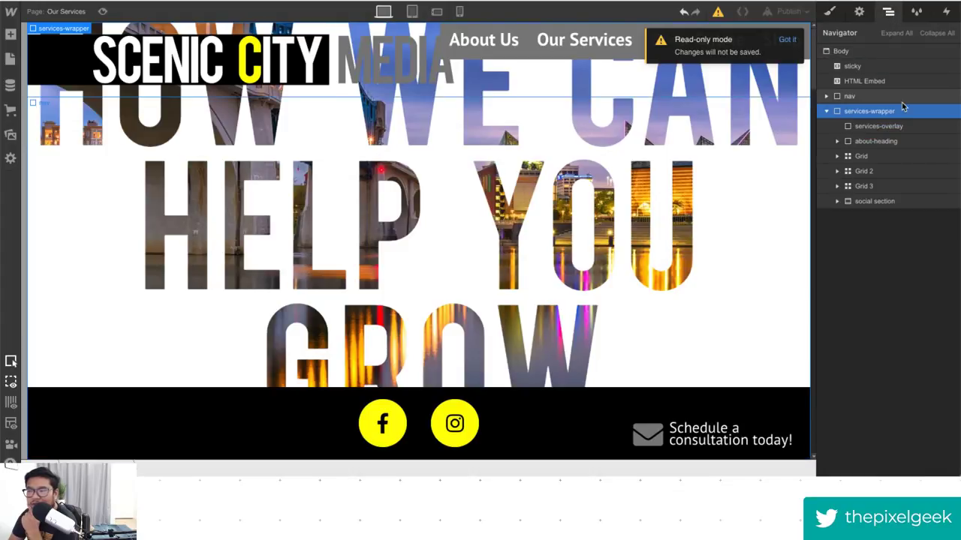
{"action": "left_click", "coordinate": [893, 126]}
{"action": "key", "text": "a"}
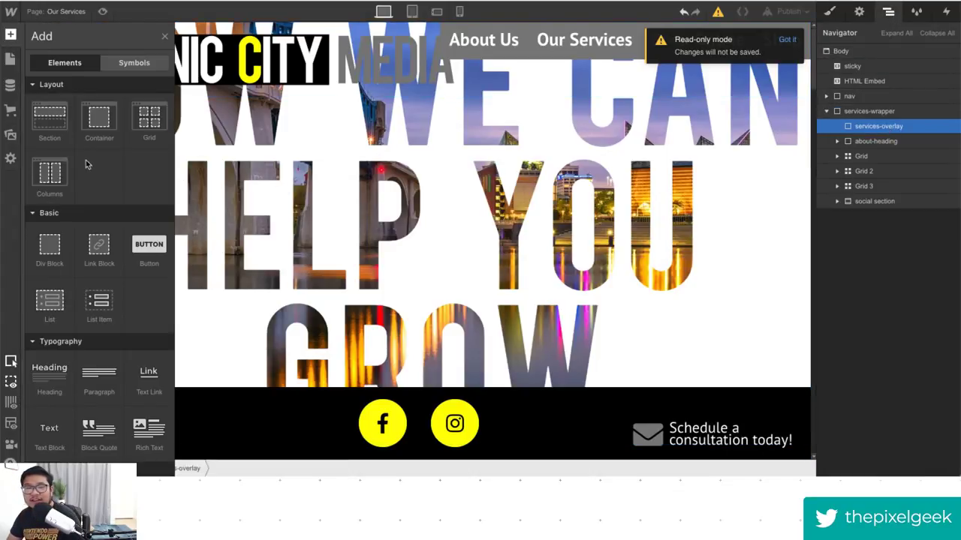
{"action": "left_click_drag", "start_coordinate": [49, 248], "coordinate": [917, 217]}
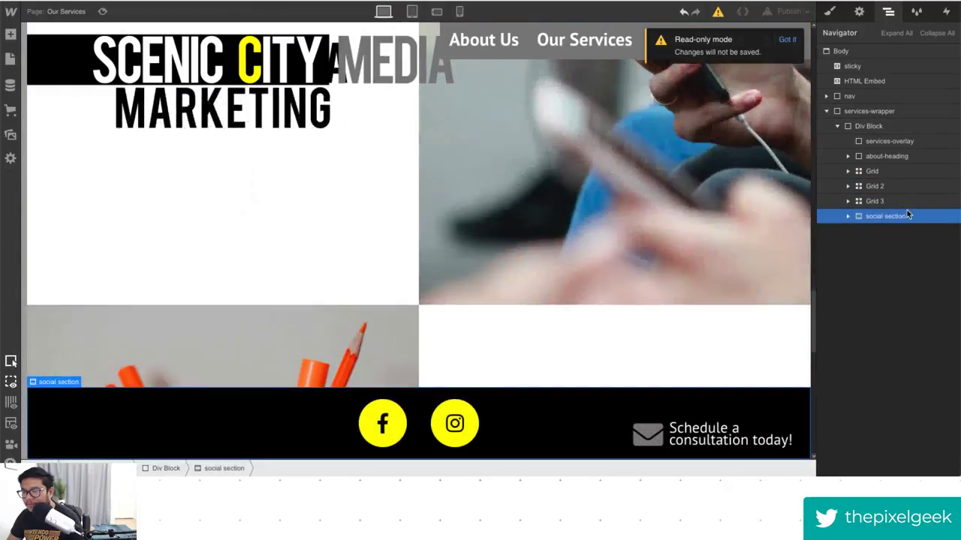
Set the position of the new Div Block inside services-wrapper to Relative.
{"action": "left_click", "coordinate": [871, 126]}
{"action": "left_click", "coordinate": [830, 12]}
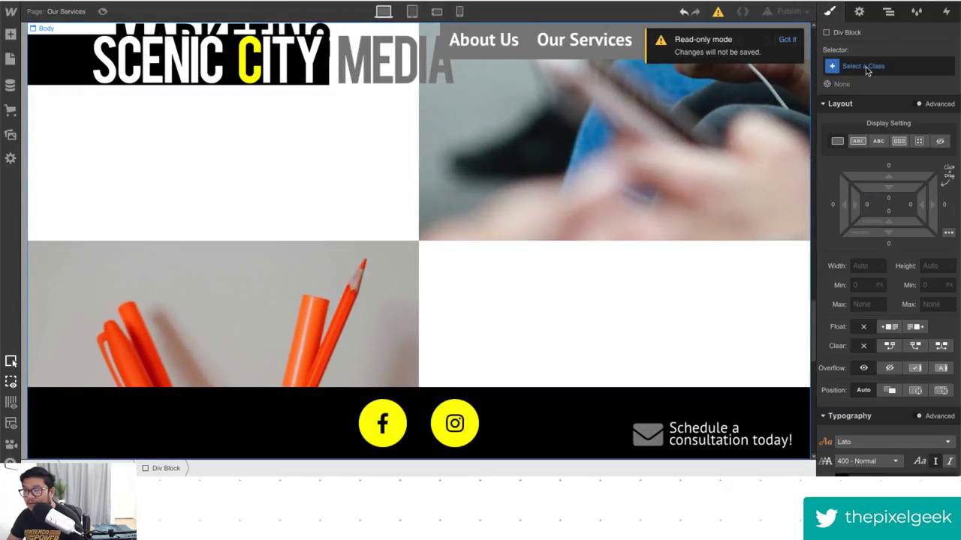
{"action": "left_click", "coordinate": [890, 390]}
Remove the position style from services-wrapper and check how its sections scroll on the canvas.
{"action": "left_click", "coordinate": [888, 11]}
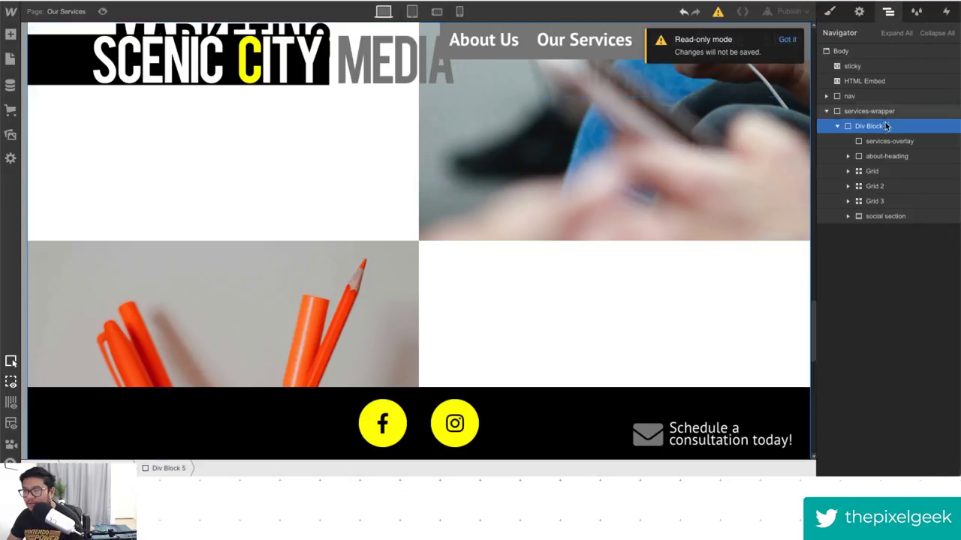
{"action": "left_click", "coordinate": [869, 111]}
{"action": "left_click", "coordinate": [830, 13]}
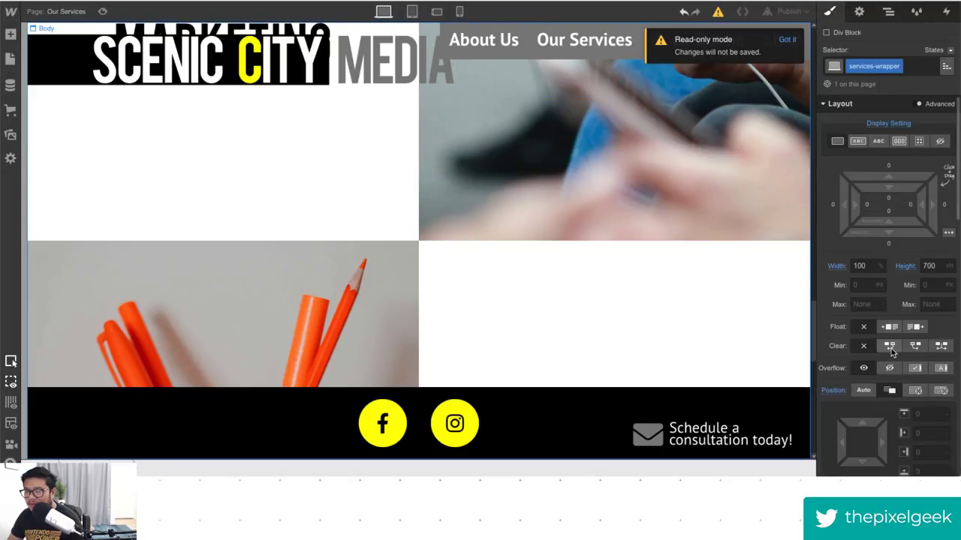
{"action": "left_click", "coordinate": [834, 390]}
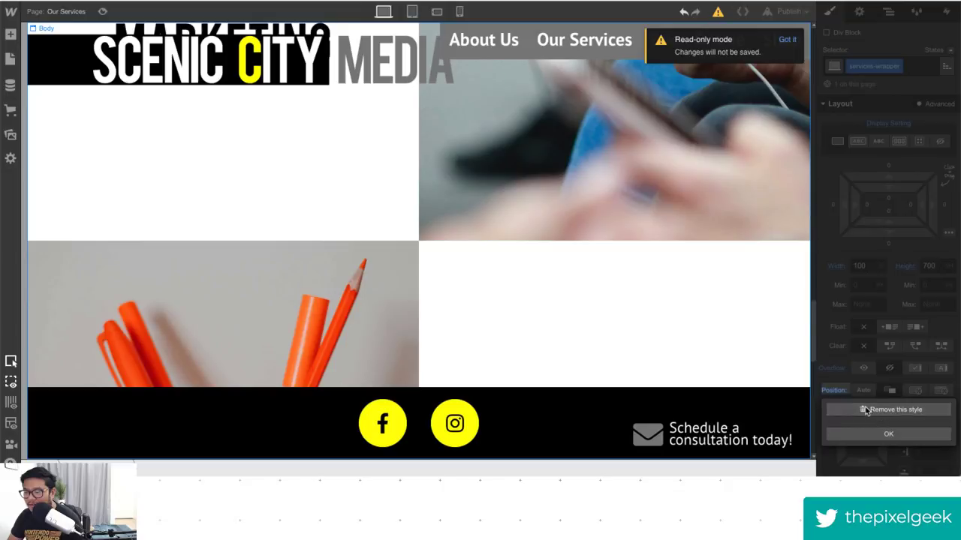
{"action": "left_click", "coordinate": [867, 410]}
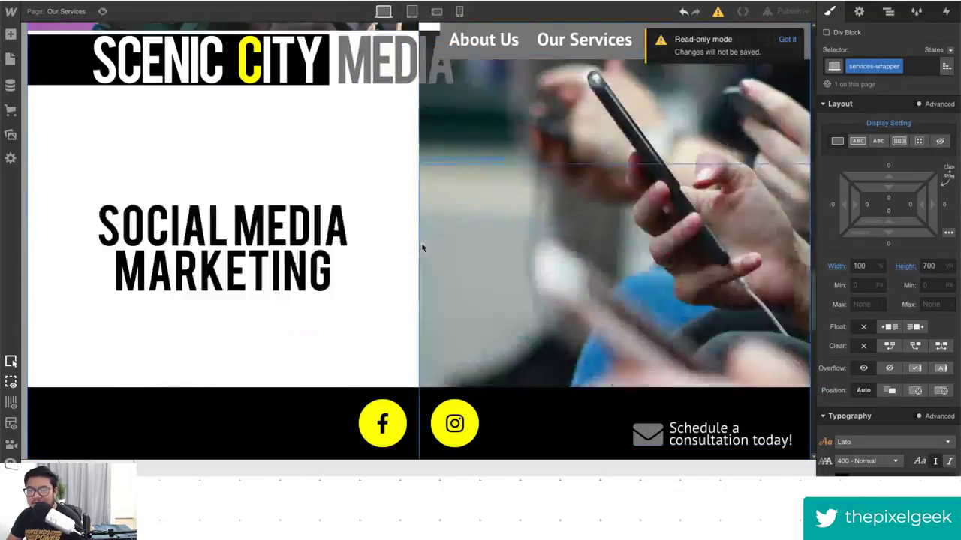
{"action": "scroll", "coordinate": [422, 248], "scroll_direction": "down", "scroll_amount": 5}
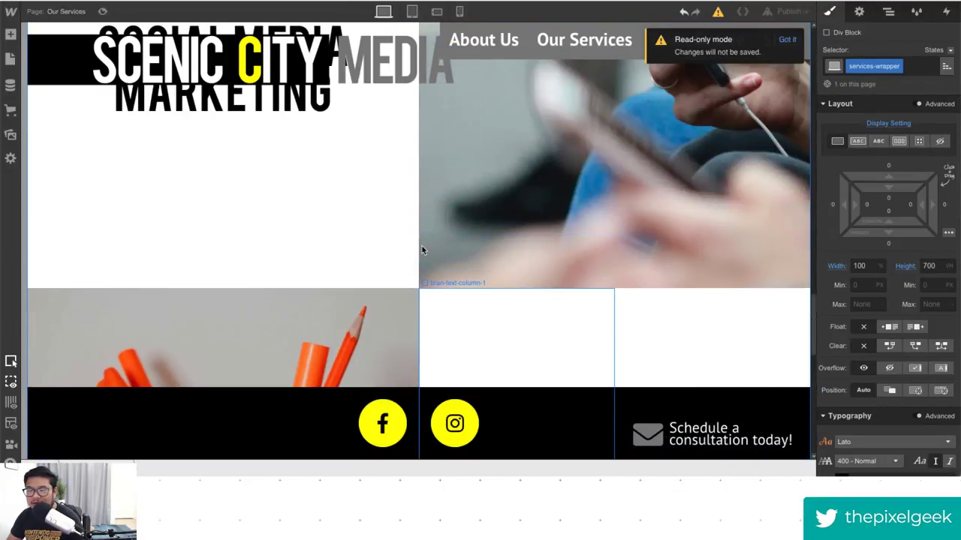
{"action": "scroll", "coordinate": [422, 250], "scroll_direction": "up", "scroll_amount": 4}
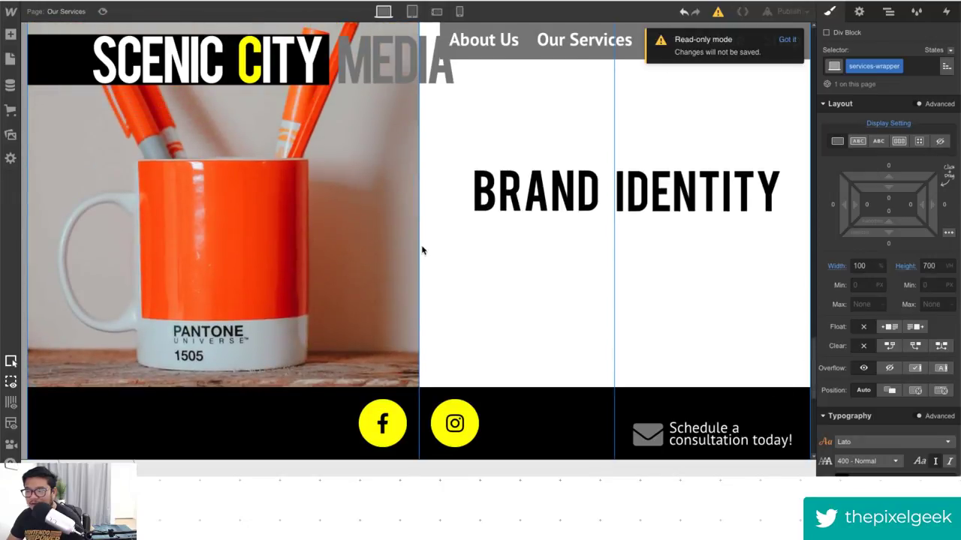
Look through Div Block 5, services-overlay and about-heading in the page structure.
{"action": "left_click", "coordinate": [888, 11]}
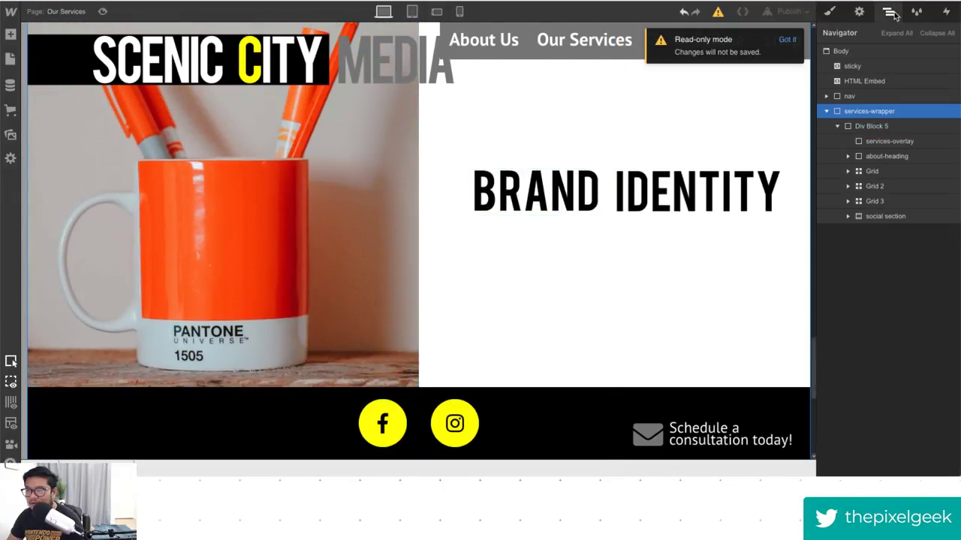
{"action": "left_click", "coordinate": [878, 127]}
{"action": "left_click", "coordinate": [886, 141]}
{"action": "left_click", "coordinate": [887, 157]}
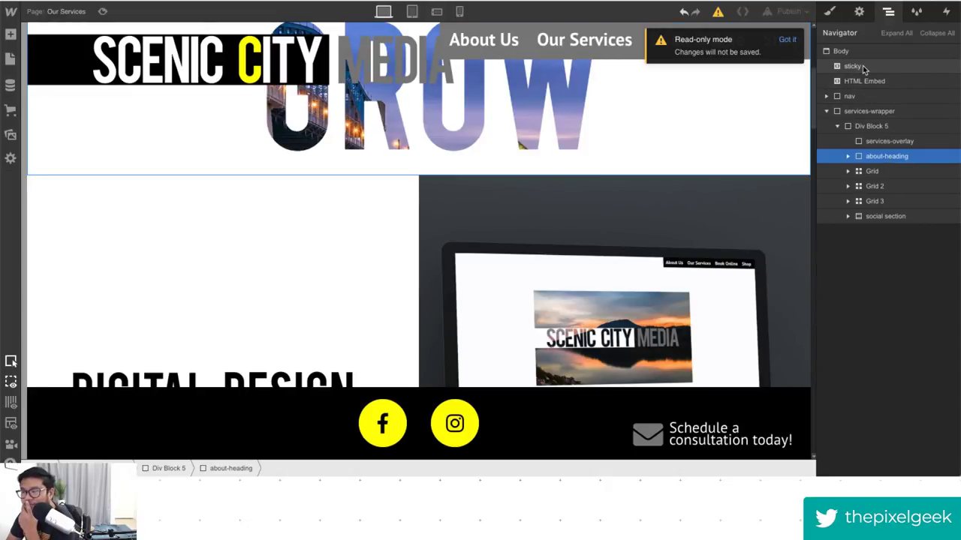
Review the custom CSS in the sticky HTML embed, dismiss the read-only notice and close the code editor.
{"action": "left_click", "coordinate": [863, 65]}
{"action": "key", "text": "d"}
{"action": "left_click", "coordinate": [872, 135]}
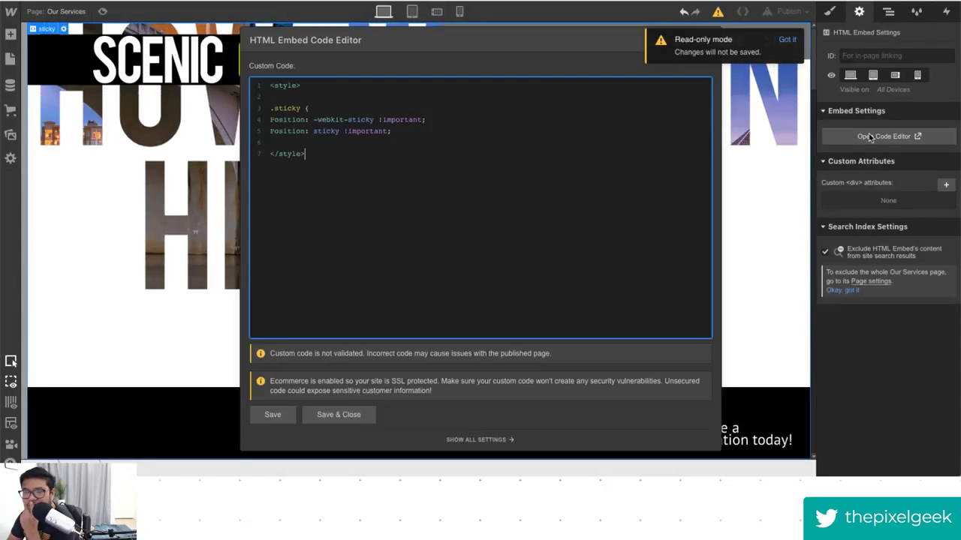
{"action": "left_click", "coordinate": [787, 40]}
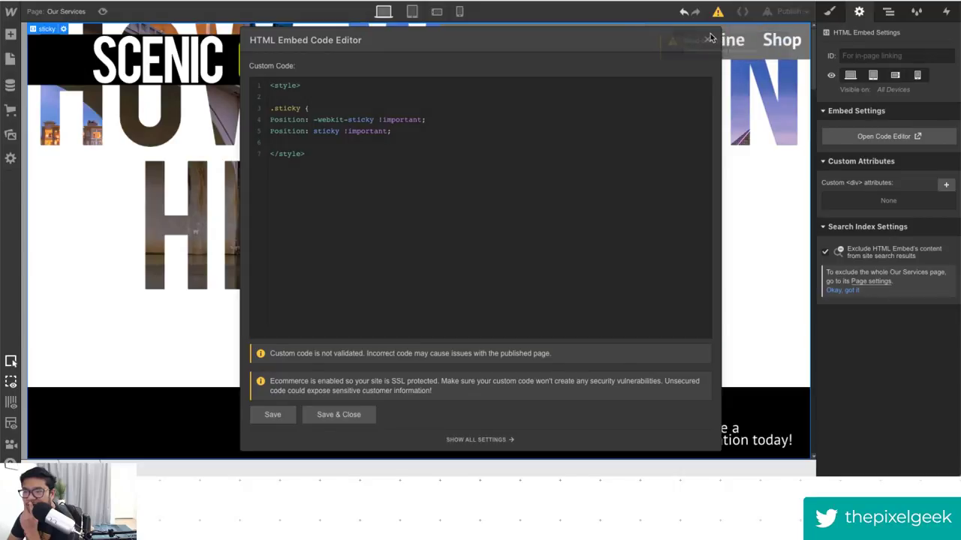
{"action": "key", "text": "Escape"}
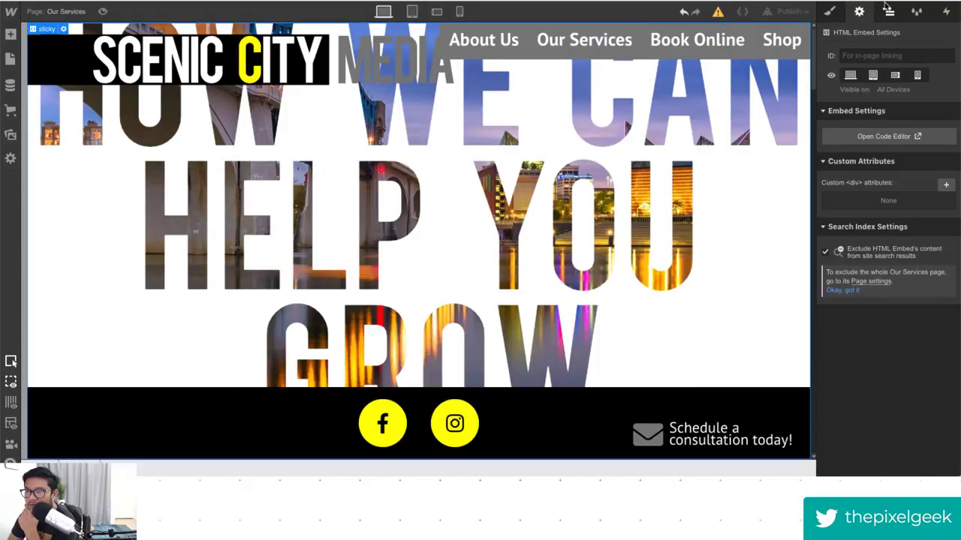
Examine how the service sections scroll on the canvas and select the BRAND text's design-text-wrapper in Grid 3.
{"action": "left_click", "coordinate": [888, 11]}
{"action": "scroll", "coordinate": [629, 304], "scroll_direction": "down", "scroll_amount": 5}
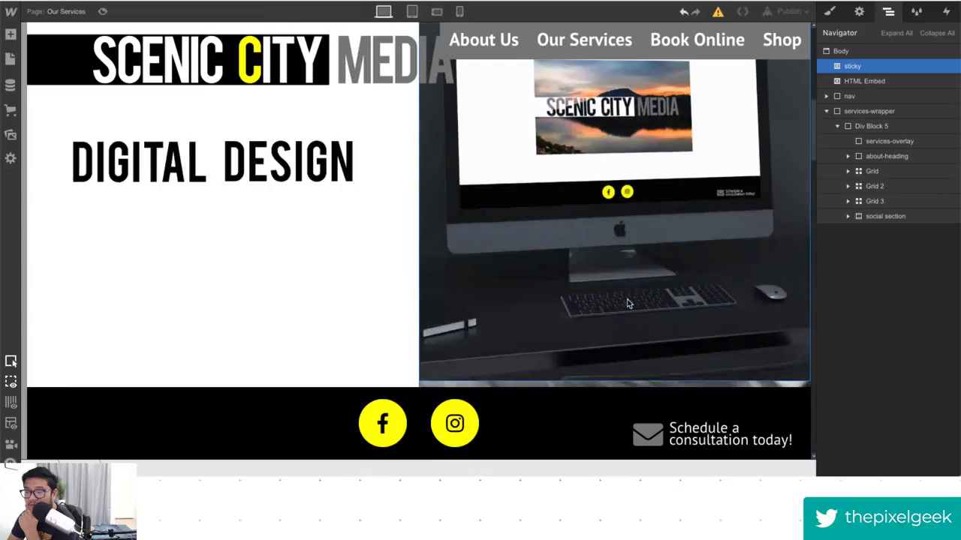
{"action": "scroll", "coordinate": [629, 304], "scroll_direction": "down", "scroll_amount": 6}
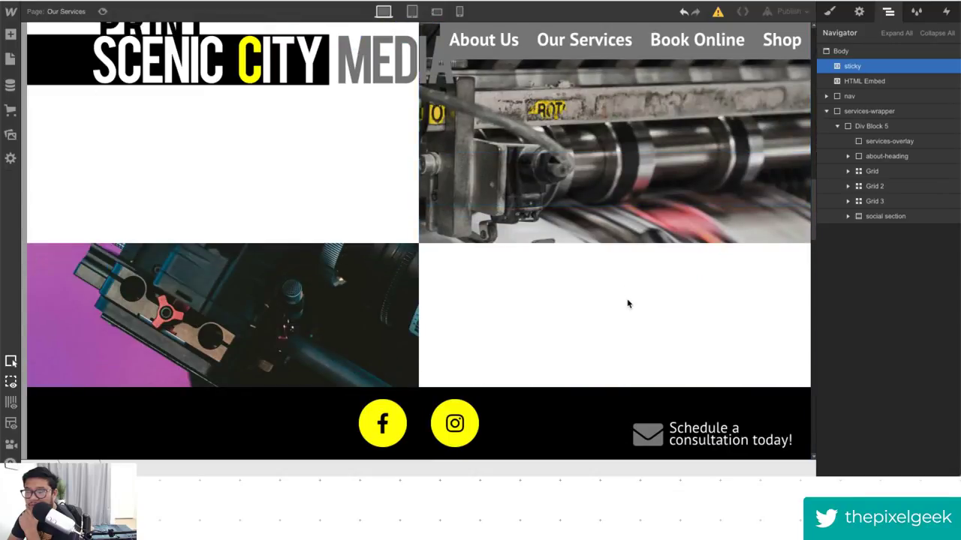
{"action": "scroll", "coordinate": [629, 304], "scroll_direction": "up", "scroll_amount": 4}
{"action": "scroll", "coordinate": [629, 304], "scroll_direction": "down", "scroll_amount": 5}
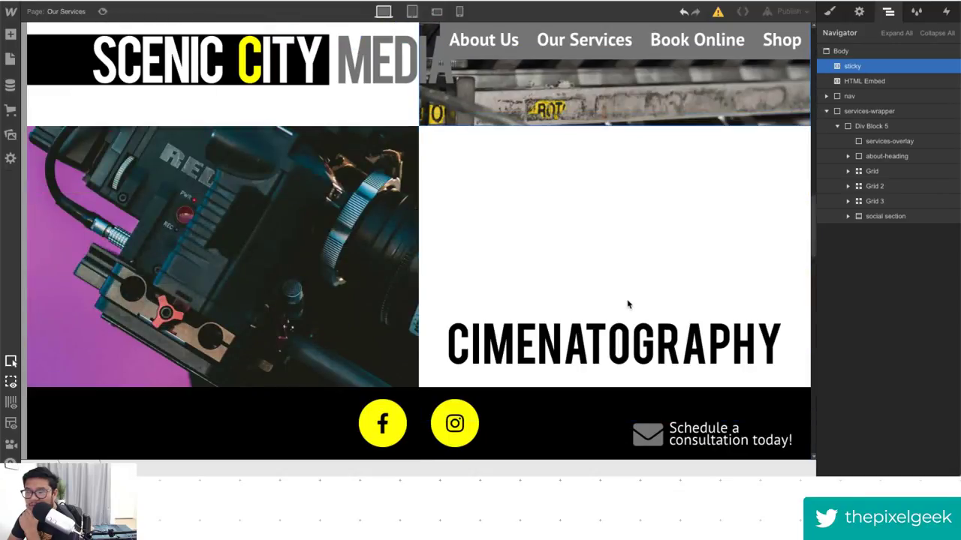
{"action": "scroll", "coordinate": [629, 304], "scroll_direction": "down", "scroll_amount": 6}
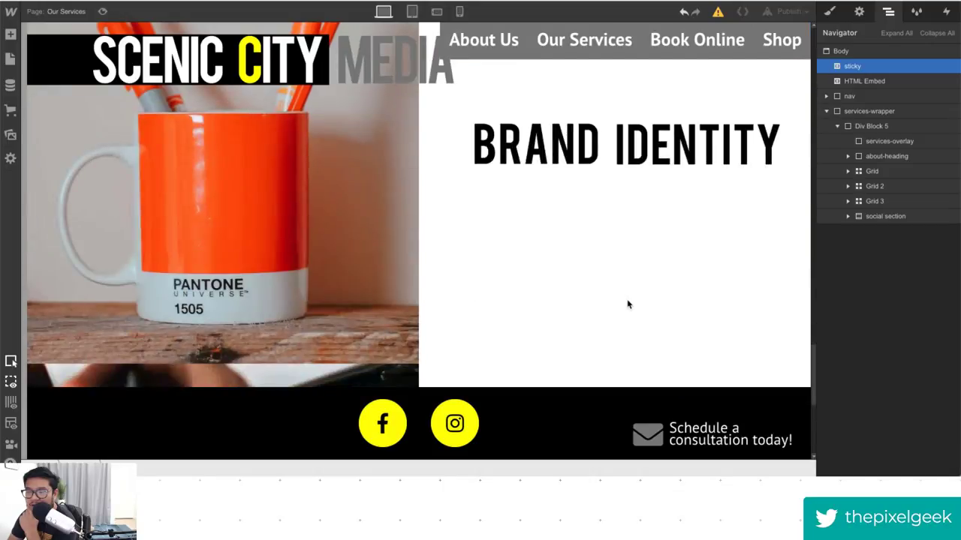
{"action": "scroll", "coordinate": [629, 304], "scroll_direction": "down", "scroll_amount": 2}
{"action": "scroll", "coordinate": [629, 304], "scroll_direction": "up", "scroll_amount": 4}
{"action": "left_click", "coordinate": [566, 276]}
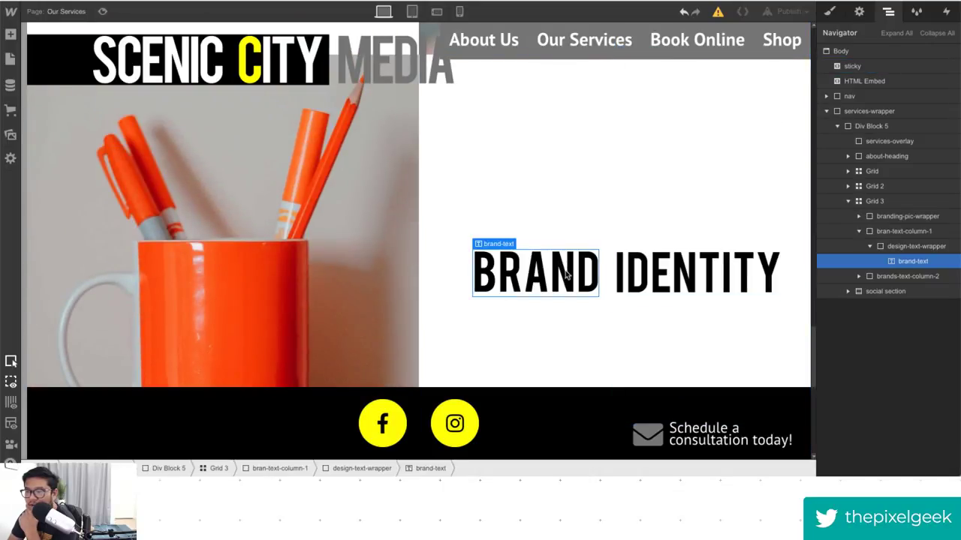
{"action": "left_click", "coordinate": [921, 247]}
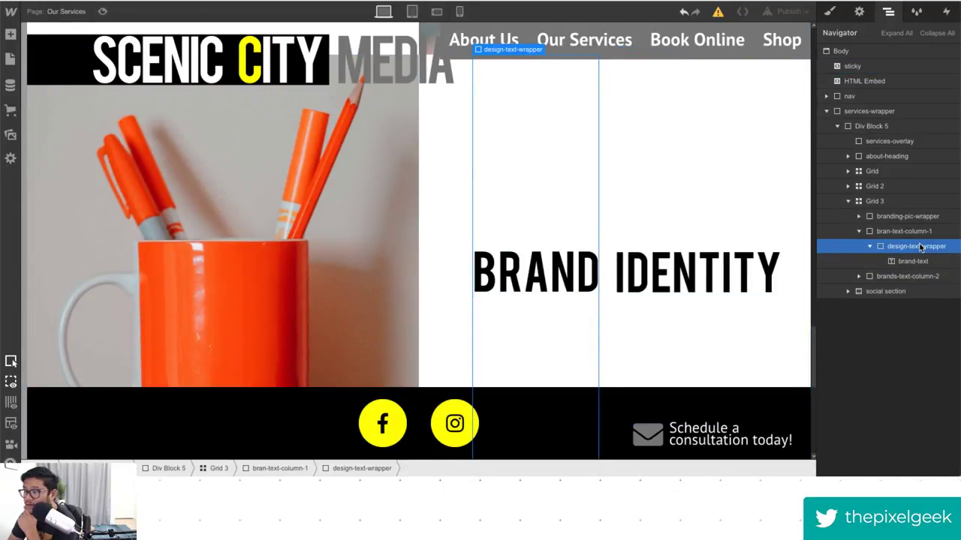
Select the DESIGN text in the Digital Design section and inspect its layout styles.
{"action": "scroll", "coordinate": [330, 224], "scroll_direction": "up", "scroll_amount": 8}
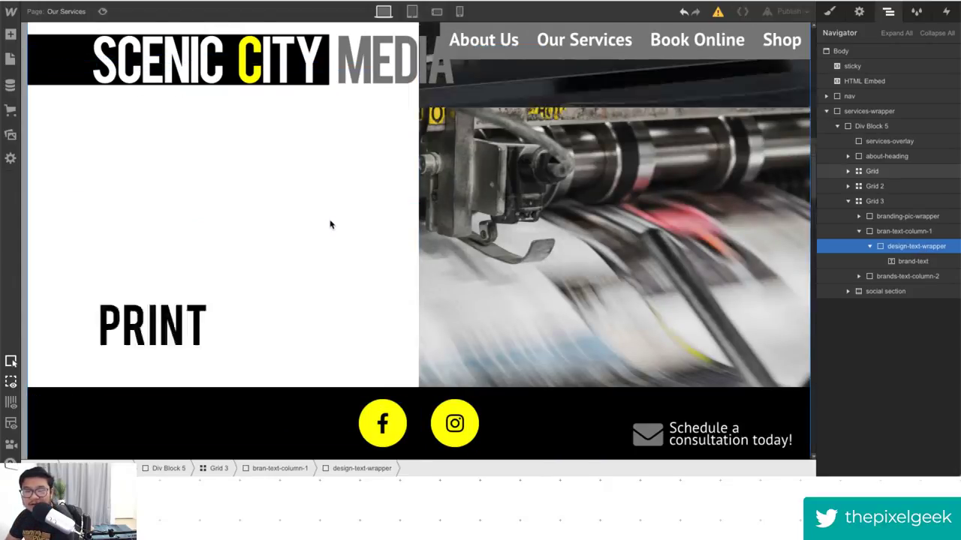
{"action": "scroll", "coordinate": [330, 223], "scroll_direction": "up", "scroll_amount": 3}
{"action": "left_click", "coordinate": [301, 230]}
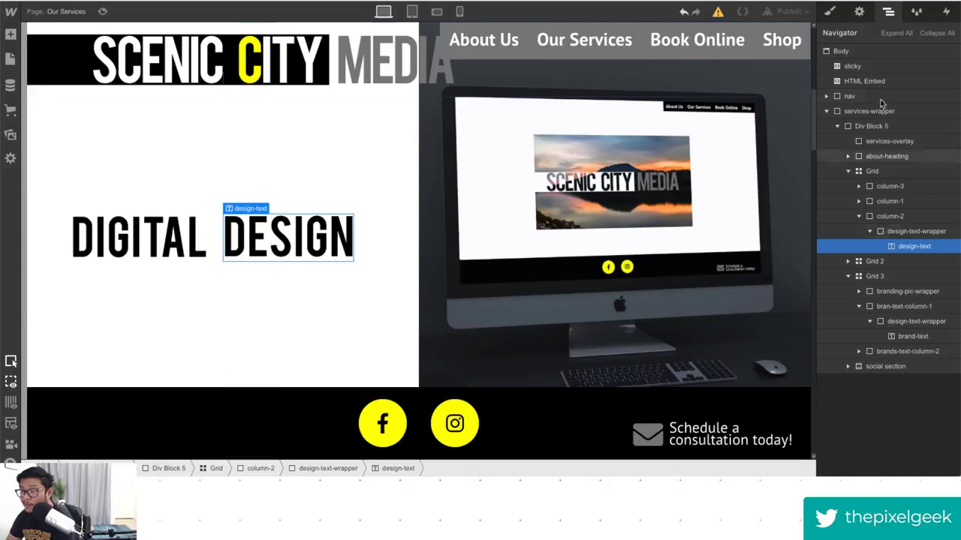
{"action": "left_click", "coordinate": [833, 12]}
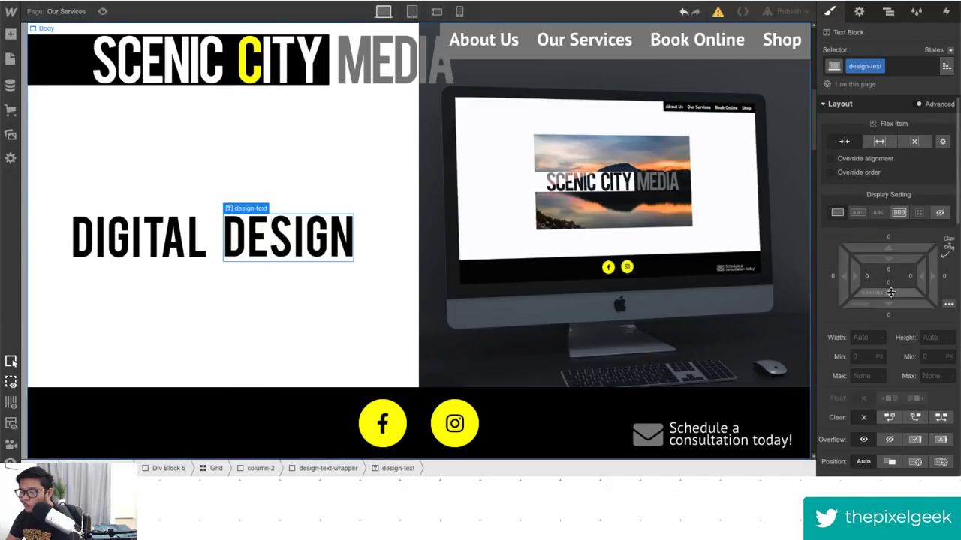
{"action": "left_click", "coordinate": [888, 11]}
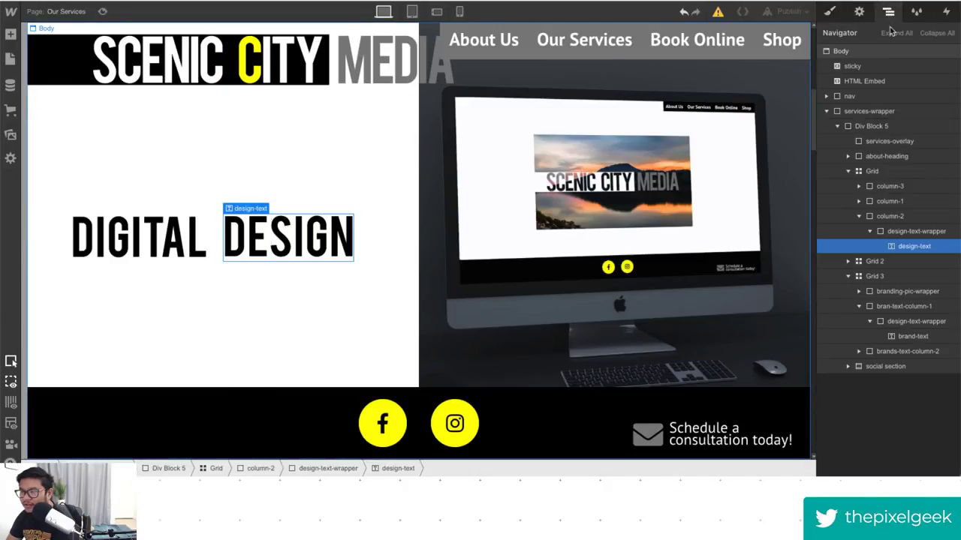
Inspect the size and position styles of the DESIGN text's design-text-wrapper and watch how it scrolls.
{"action": "left_click", "coordinate": [916, 233]}
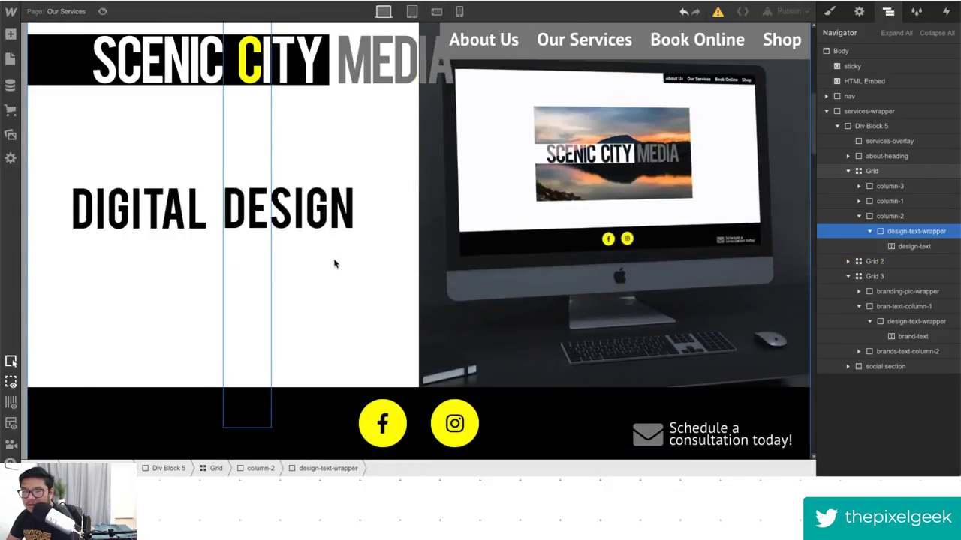
{"action": "left_click", "coordinate": [830, 12]}
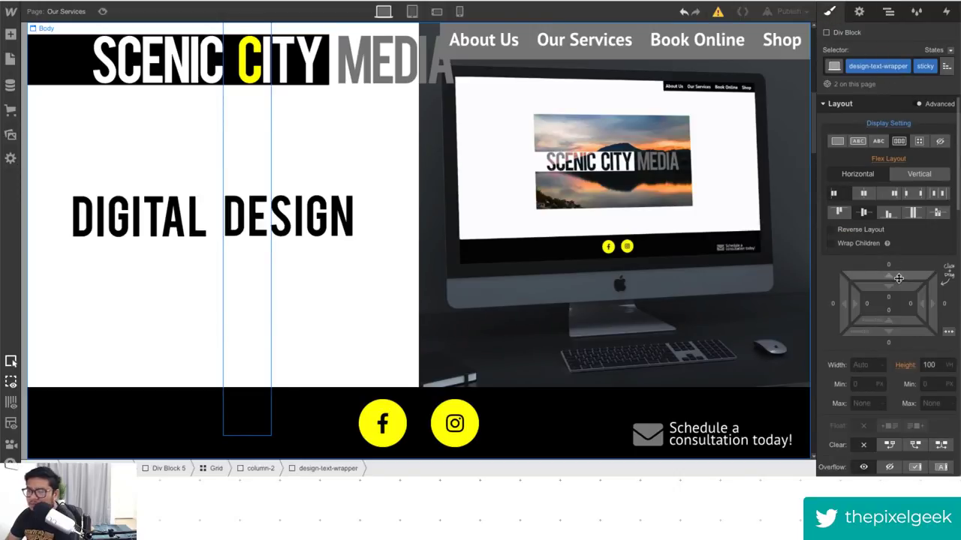
{"action": "scroll", "coordinate": [899, 278], "scroll_direction": "down", "scroll_amount": 5}
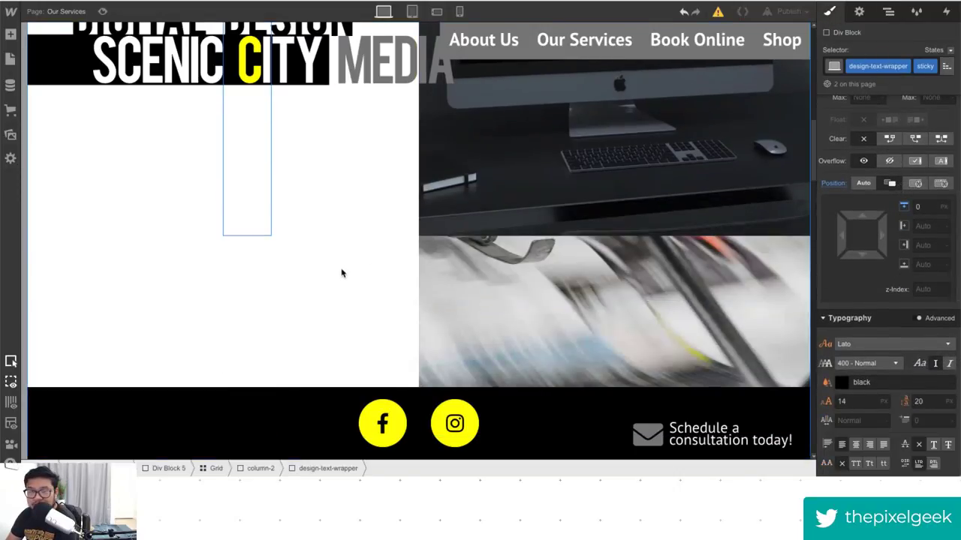
{"action": "scroll", "coordinate": [342, 273], "scroll_direction": "up", "scroll_amount": 2}
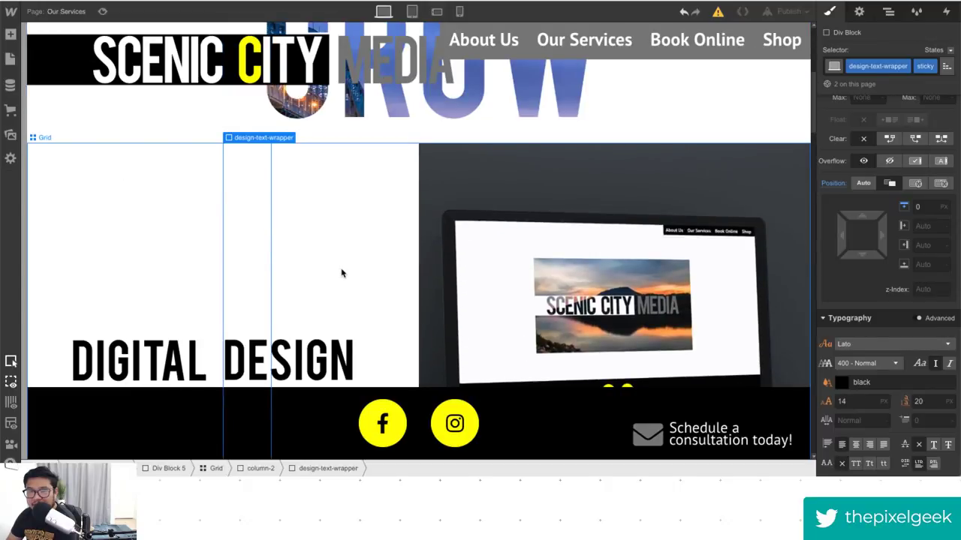
{"action": "scroll", "coordinate": [342, 273], "scroll_direction": "down", "scroll_amount": 1}
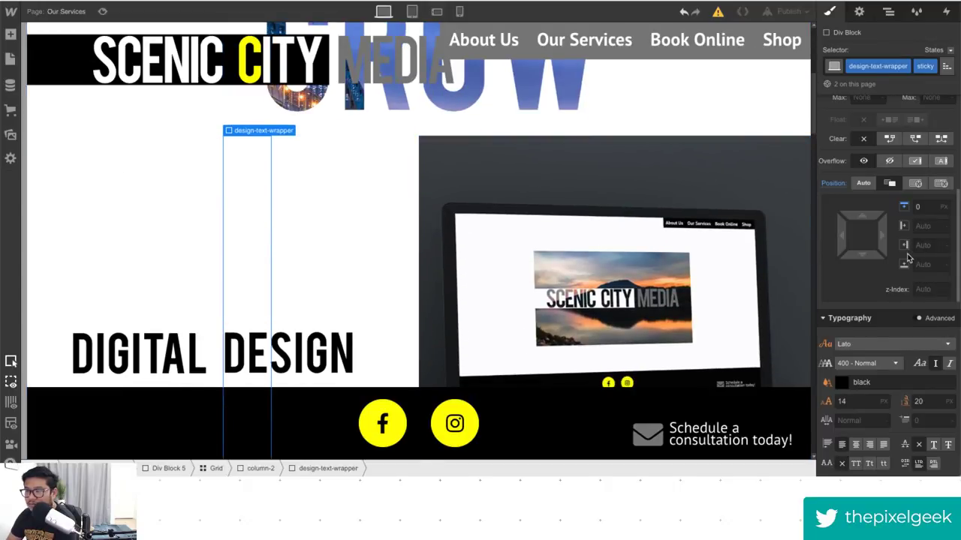
{"action": "scroll", "coordinate": [907, 259], "scroll_direction": "up", "scroll_amount": 1}
{"action": "scroll", "coordinate": [907, 259], "scroll_direction": "up", "scroll_amount": 1}
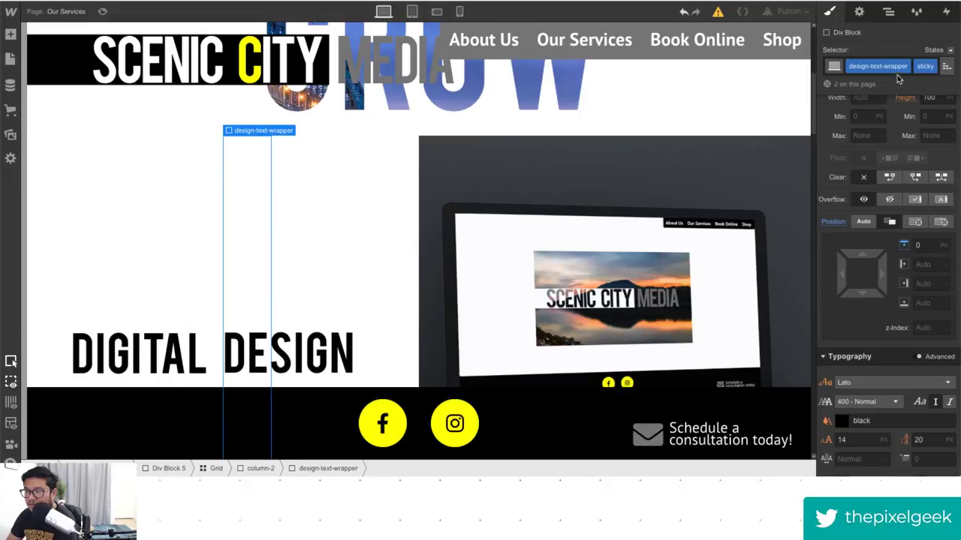
Select the Digital Design section's Grid, and check the layout and position styles of its parent Div Block 5.
{"action": "left_click", "coordinate": [888, 12]}
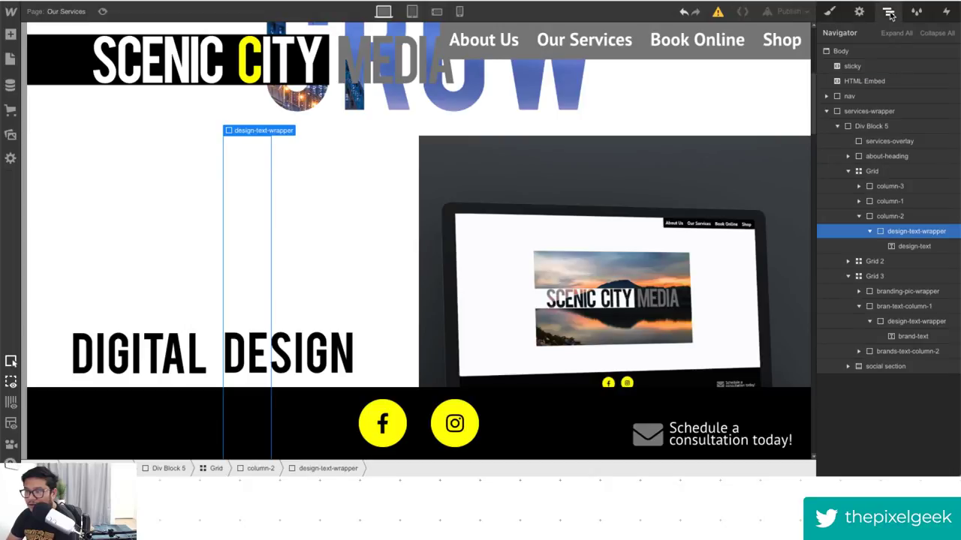
{"action": "left_click", "coordinate": [921, 220]}
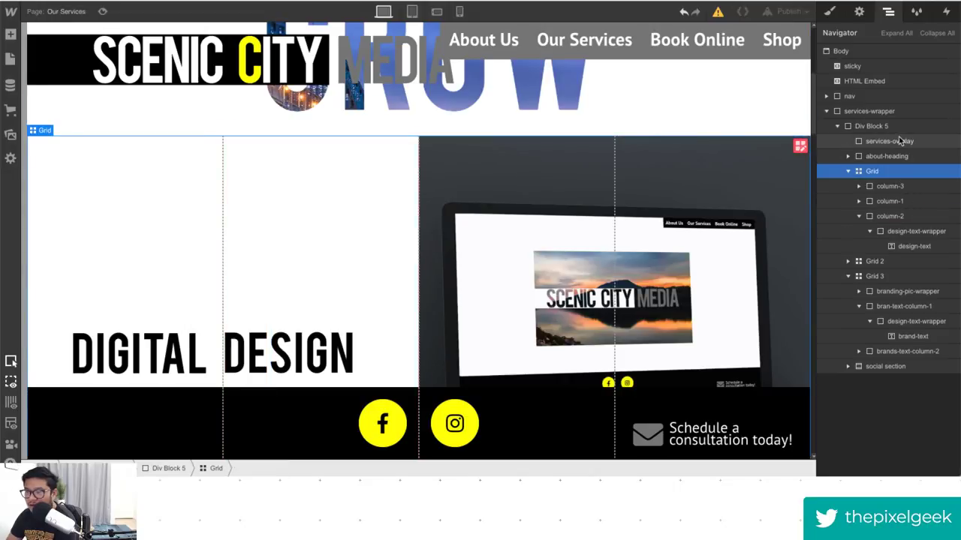
{"action": "left_click", "coordinate": [871, 126]}
{"action": "left_click", "coordinate": [829, 12]}
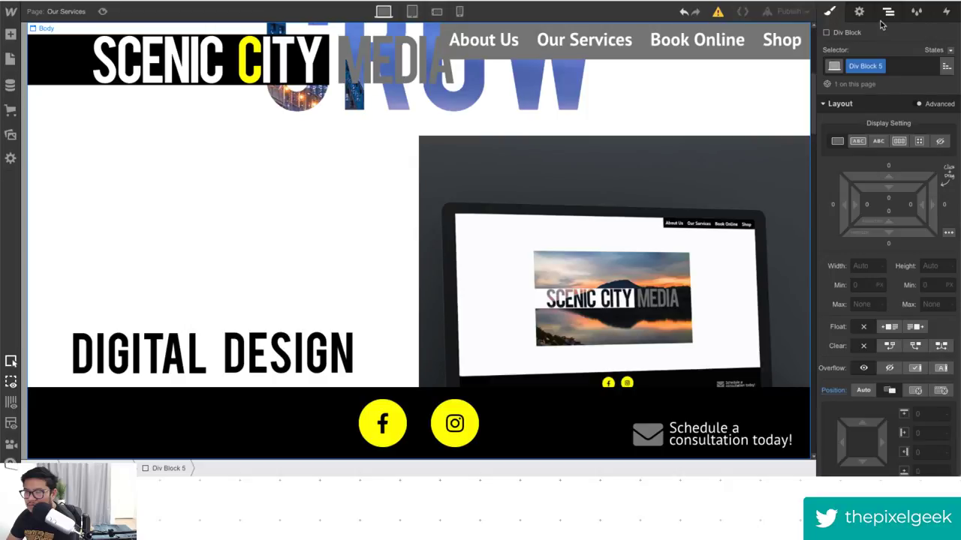
Set the services-wrapper position to Relative and check how its sections scroll on the canvas.
{"action": "left_click", "coordinate": [888, 14]}
{"action": "left_click", "coordinate": [869, 111]}
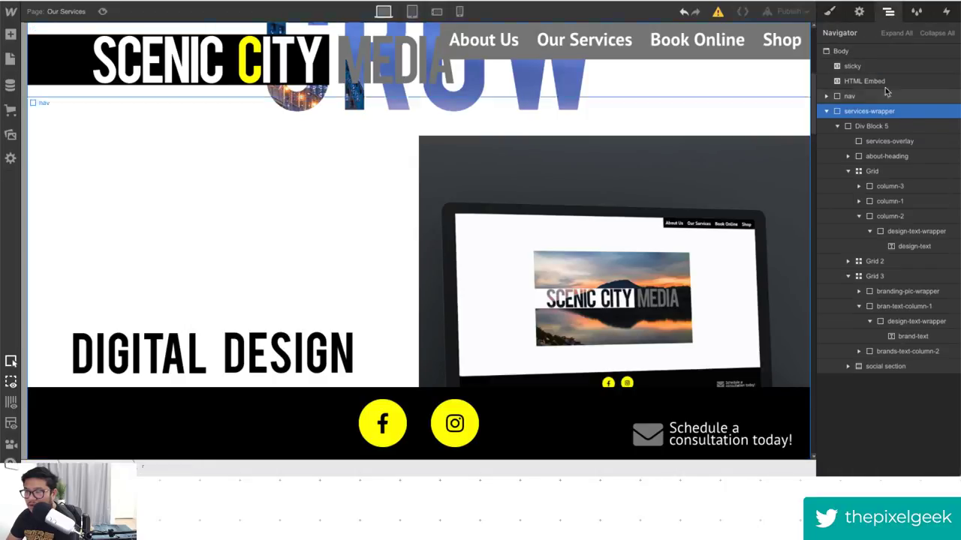
{"action": "left_click", "coordinate": [829, 12]}
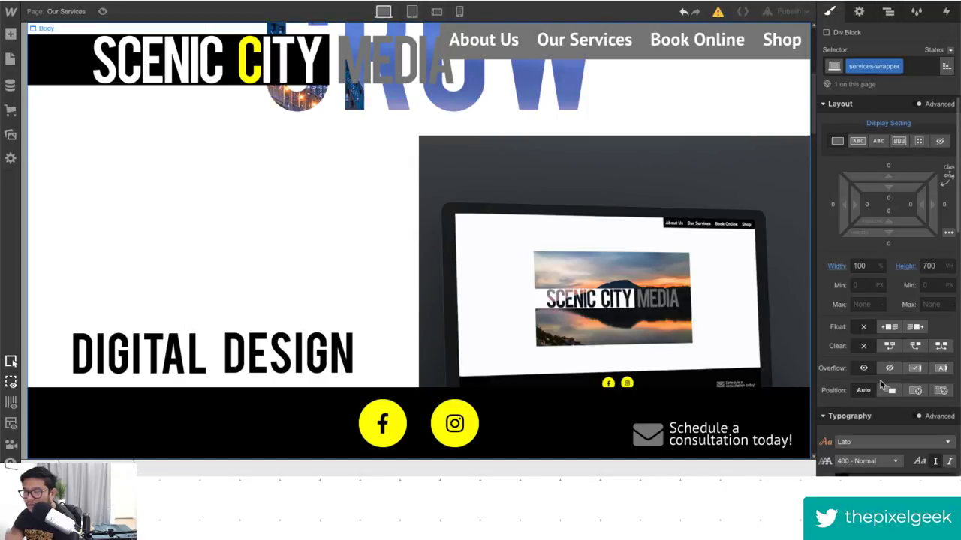
{"action": "left_click", "coordinate": [890, 391]}
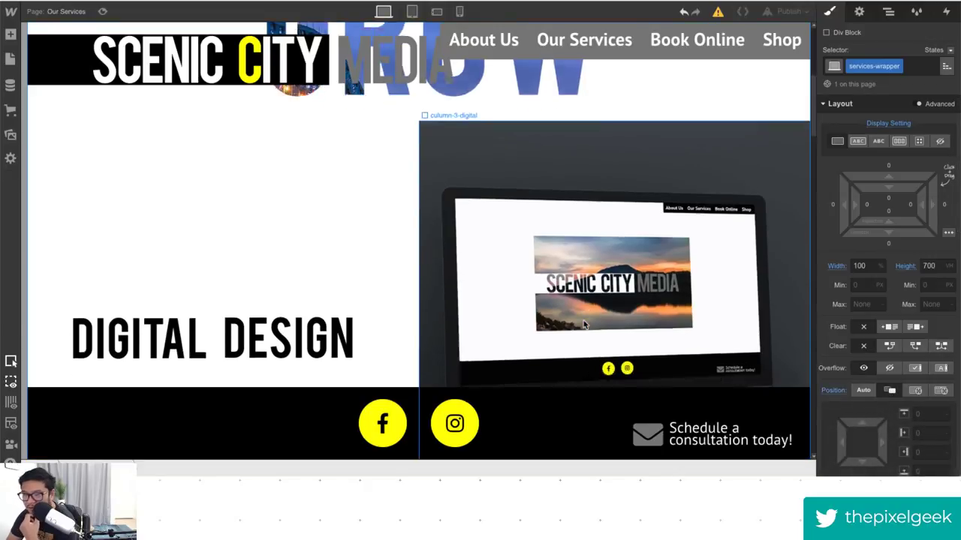
{"action": "scroll", "coordinate": [585, 325], "scroll_direction": "down", "scroll_amount": 5}
{"action": "scroll", "coordinate": [585, 325], "scroll_direction": "up", "scroll_amount": 3}
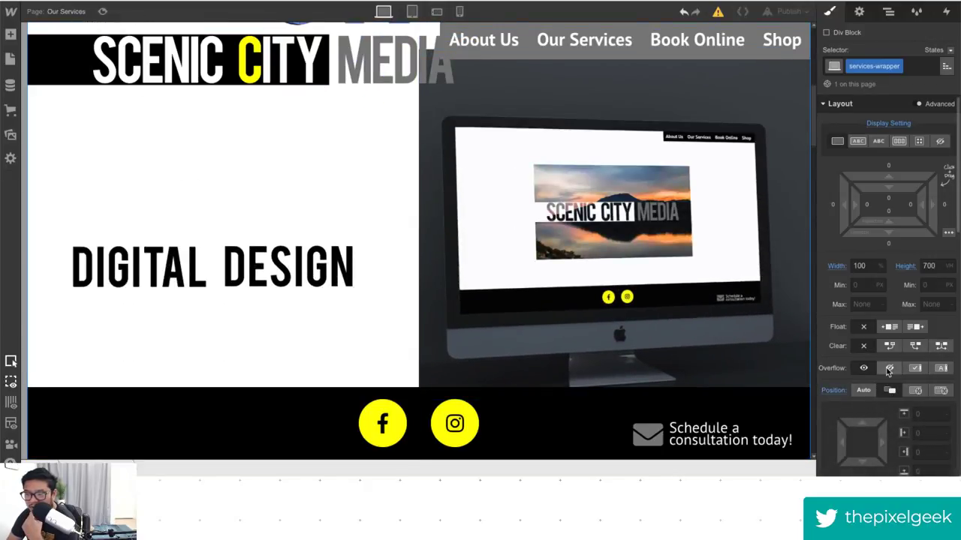
Set the services-wrapper's overflow to Hidden and check how the Digital Design section scrolls on the canvas.
{"action": "scroll", "coordinate": [559, 328], "scroll_direction": "down", "scroll_amount": 1}
{"action": "scroll", "coordinate": [559, 328], "scroll_direction": "down", "scroll_amount": 1}
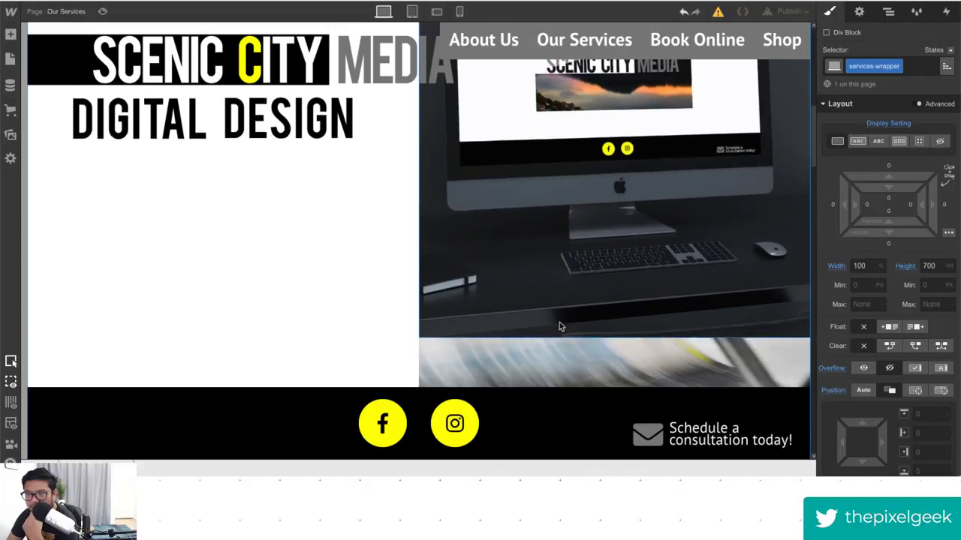
{"action": "scroll", "coordinate": [559, 328], "scroll_direction": "up", "scroll_amount": 4}
{"action": "scroll", "coordinate": [560, 326], "scroll_direction": "down", "scroll_amount": 2}
{"action": "scroll", "coordinate": [559, 327], "scroll_direction": "up", "scroll_amount": 2}
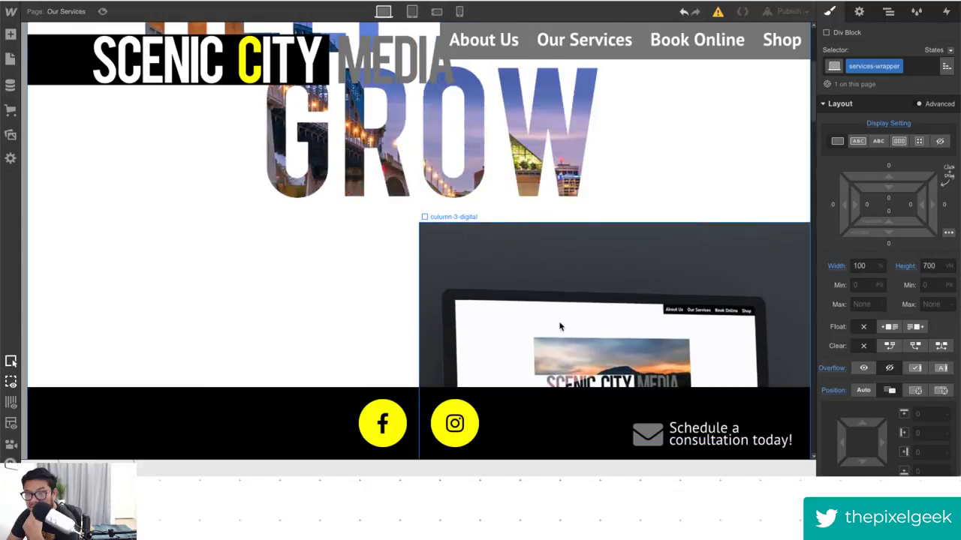
{"action": "scroll", "coordinate": [559, 326], "scroll_direction": "down", "scroll_amount": 5}
{"action": "scroll", "coordinate": [559, 326], "scroll_direction": "down", "scroll_amount": 2}
{"action": "scroll", "coordinate": [561, 326], "scroll_direction": "up", "scroll_amount": 4}
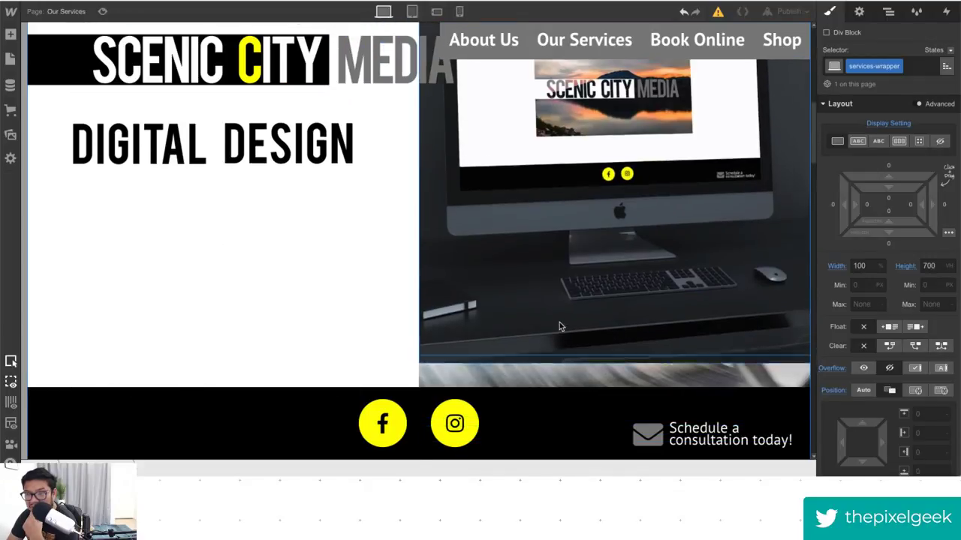
Set the services-wrapper's overflow back to Visible and check the sticky DESIGN text while scrolling through the service sections.
{"action": "scroll", "coordinate": [393, 358], "scroll_direction": "down", "scroll_amount": 1}
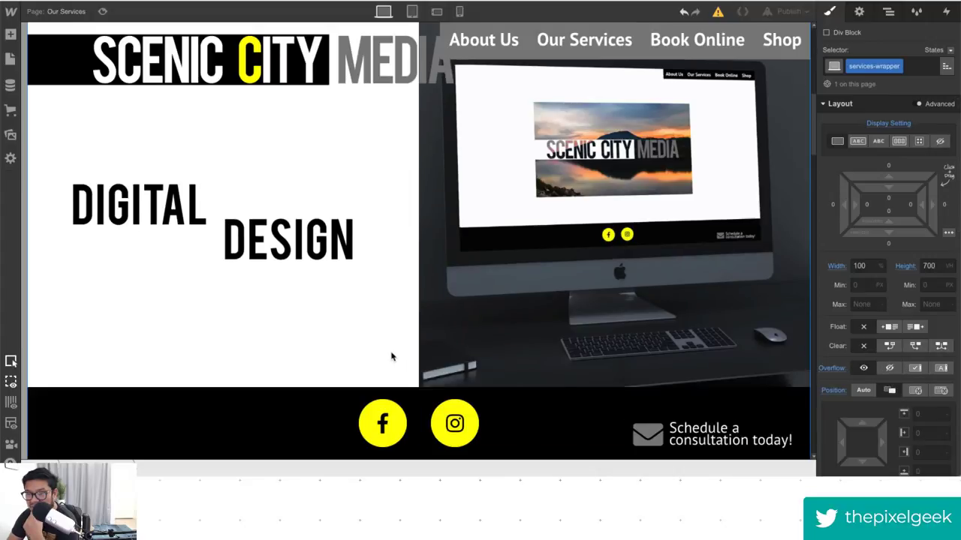
{"action": "scroll", "coordinate": [392, 358], "scroll_direction": "up", "scroll_amount": 2}
{"action": "scroll", "coordinate": [391, 359], "scroll_direction": "down", "scroll_amount": 2}
{"action": "scroll", "coordinate": [391, 358], "scroll_direction": "down", "scroll_amount": 2}
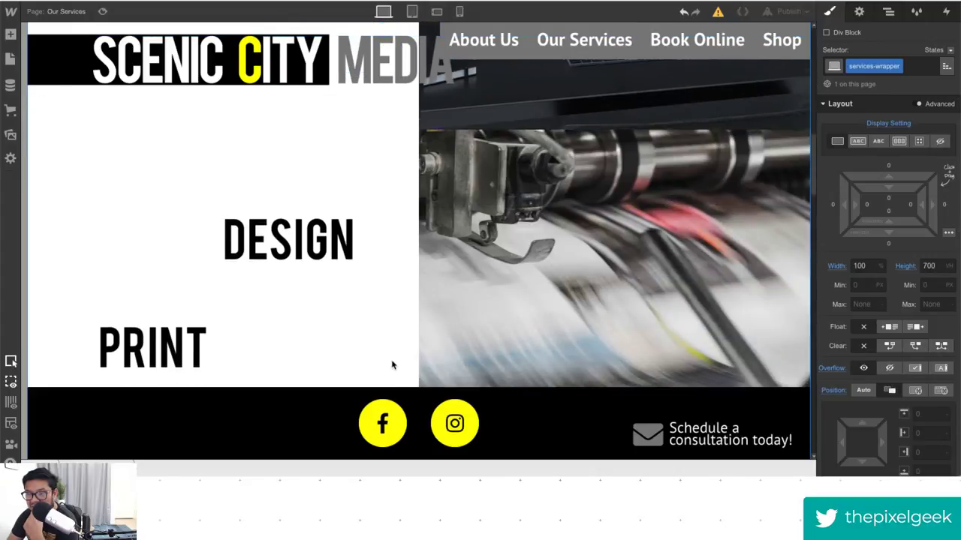
{"action": "scroll", "coordinate": [392, 365], "scroll_direction": "up", "scroll_amount": 2}
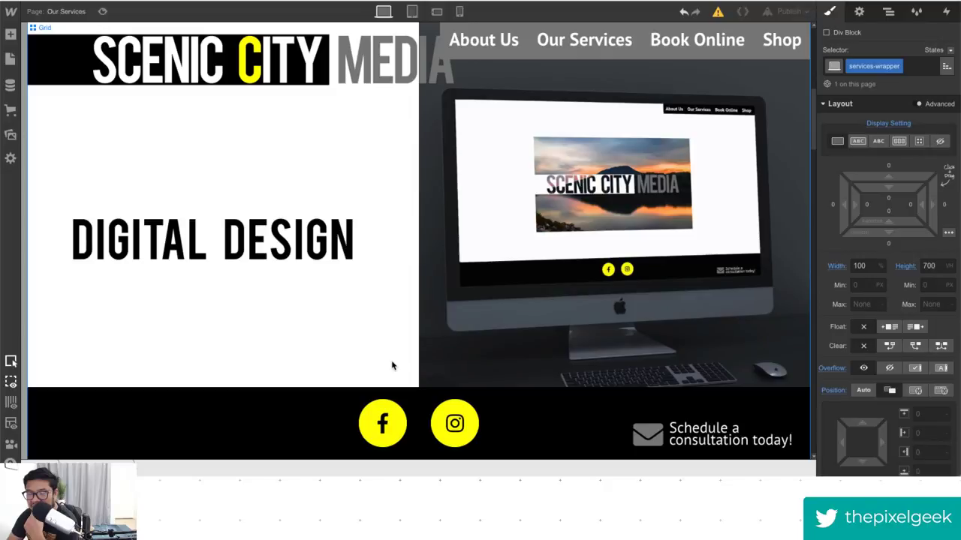
Select the DESIGN text's design-text-wrapper, examine its height and position styles, and compare its scrolling across the Digital and Print sections.
{"action": "right_click", "coordinate": [392, 365]}
{"action": "left_click", "coordinate": [358, 328]}
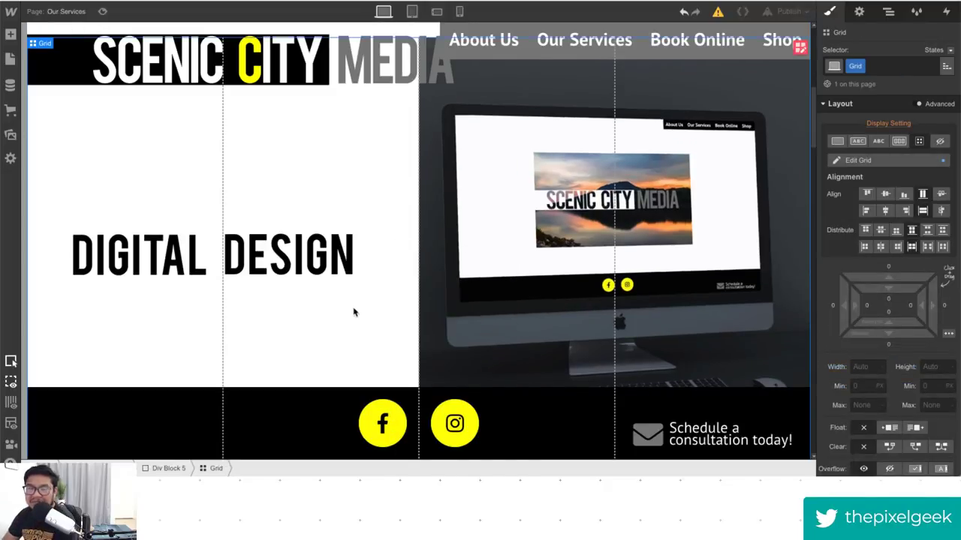
{"action": "left_click", "coordinate": [291, 240]}
{"action": "key", "text": "ctrl+Up"}
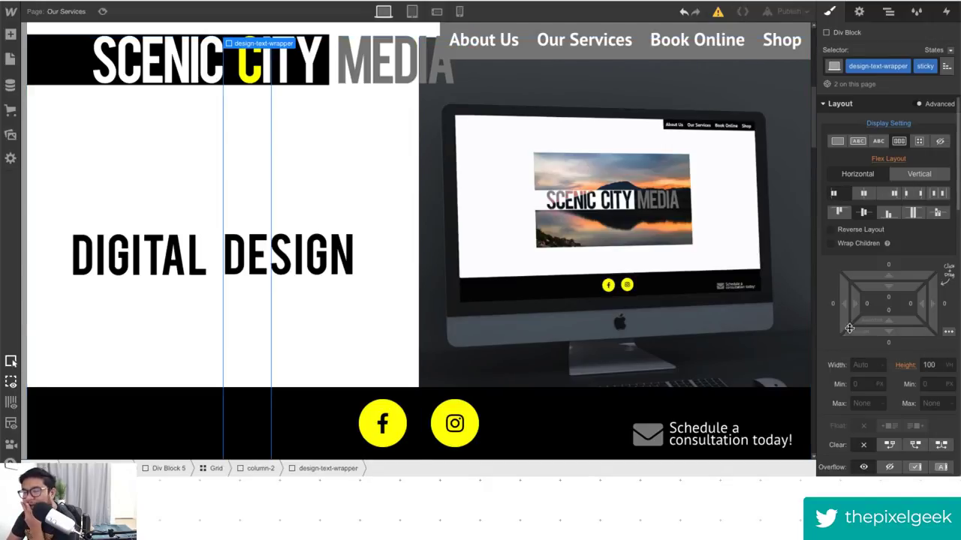
{"action": "scroll", "coordinate": [863, 375], "scroll_direction": "down", "scroll_amount": 3}
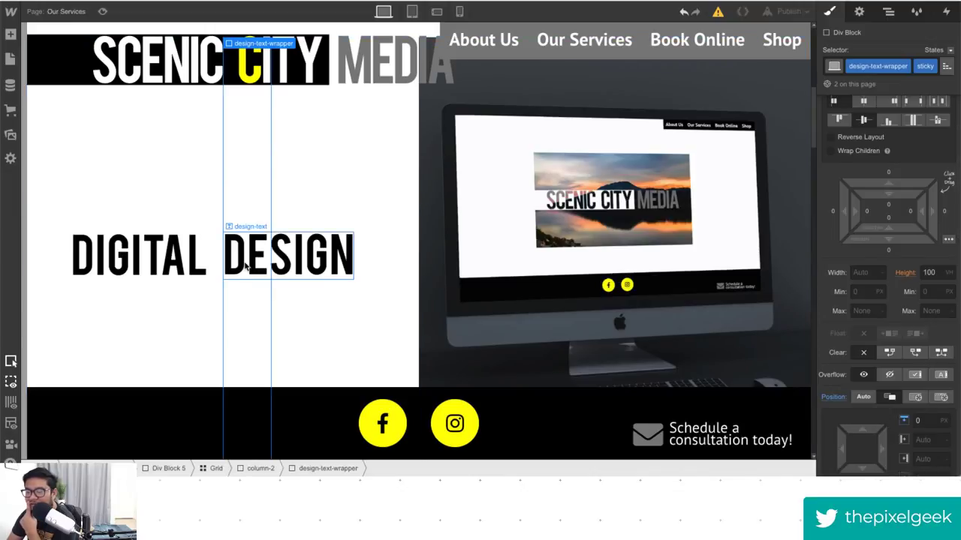
{"action": "scroll", "coordinate": [292, 313], "scroll_direction": "down", "scroll_amount": 5}
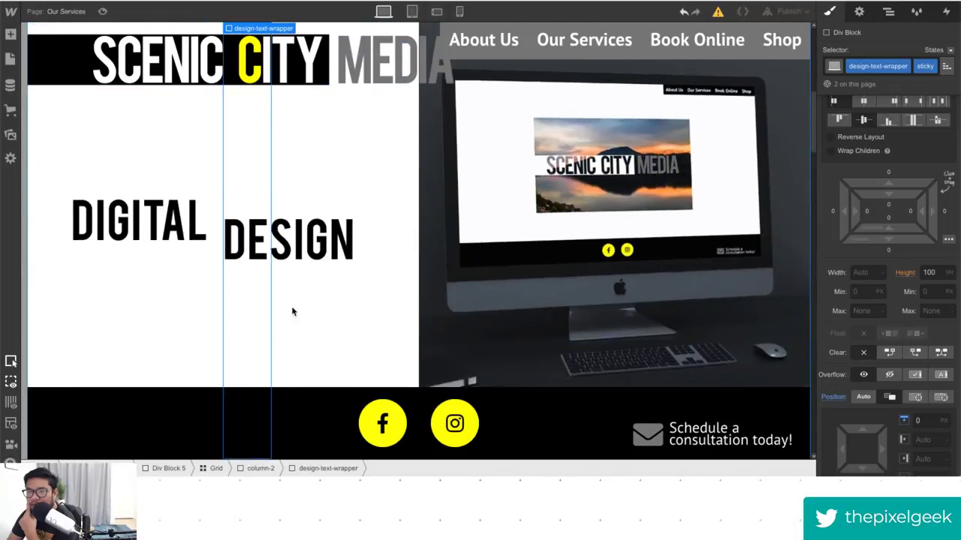
{"action": "scroll", "coordinate": [292, 312], "scroll_direction": "up", "scroll_amount": 3}
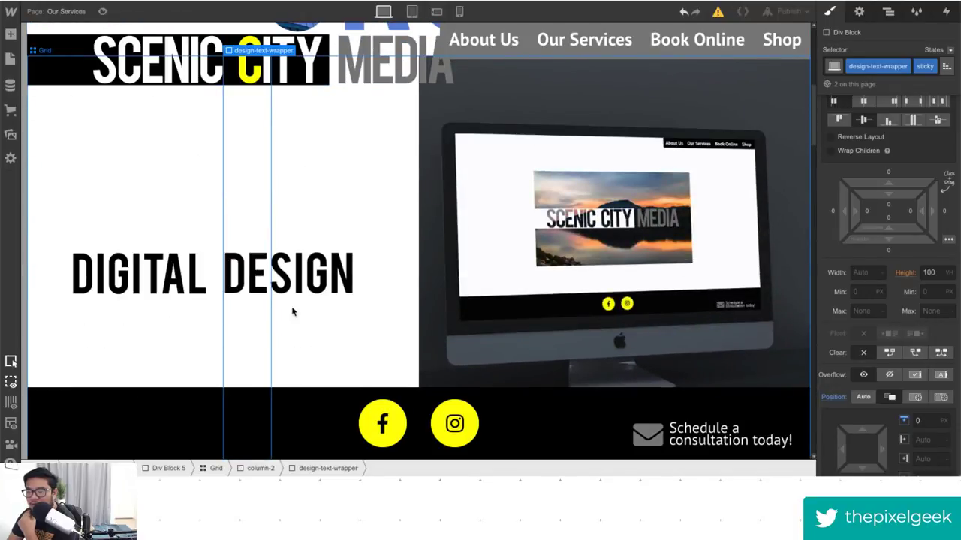
{"action": "scroll", "coordinate": [293, 311], "scroll_direction": "down", "scroll_amount": 1}
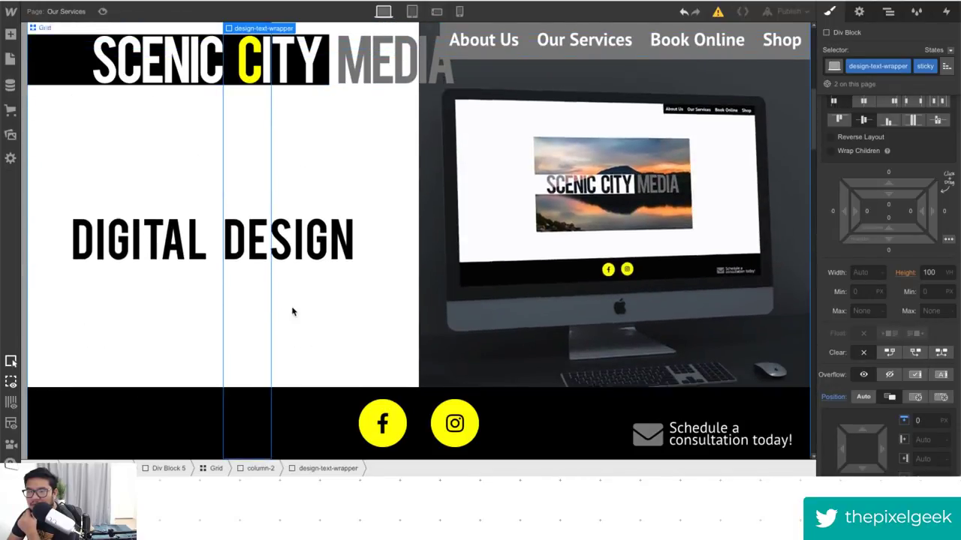
{"action": "scroll", "coordinate": [293, 312], "scroll_direction": "down", "scroll_amount": 4}
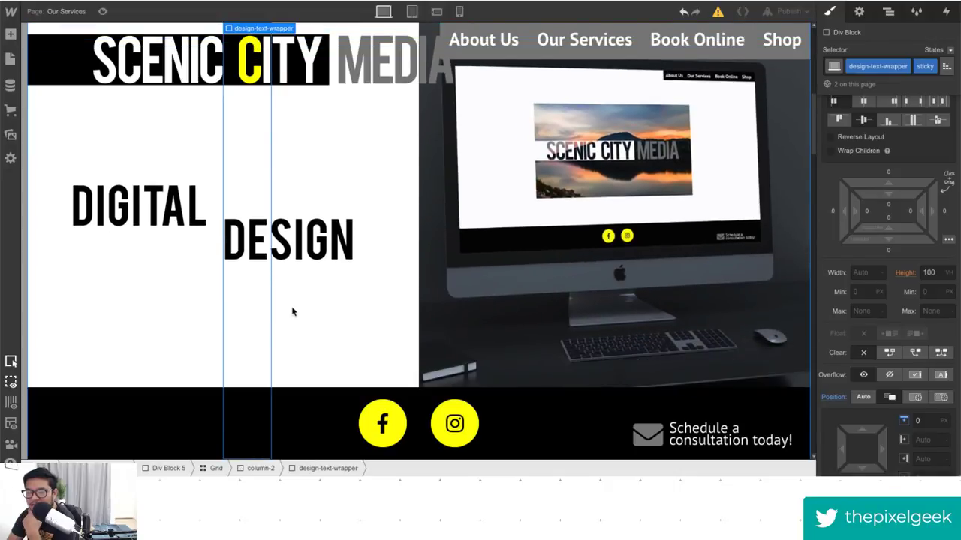
{"action": "scroll", "coordinate": [292, 312], "scroll_direction": "down", "scroll_amount": 2}
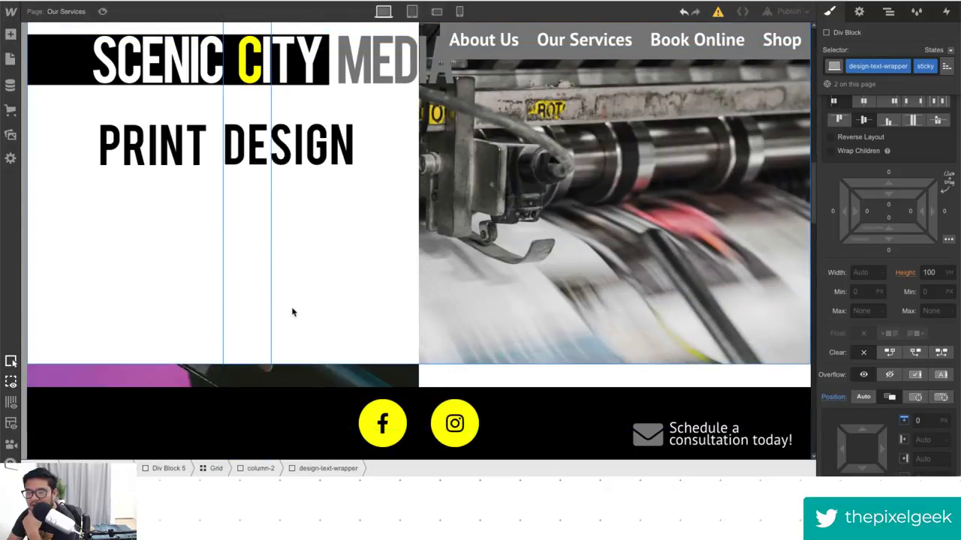
{"action": "scroll", "coordinate": [292, 312], "scroll_direction": "up", "scroll_amount": 5}
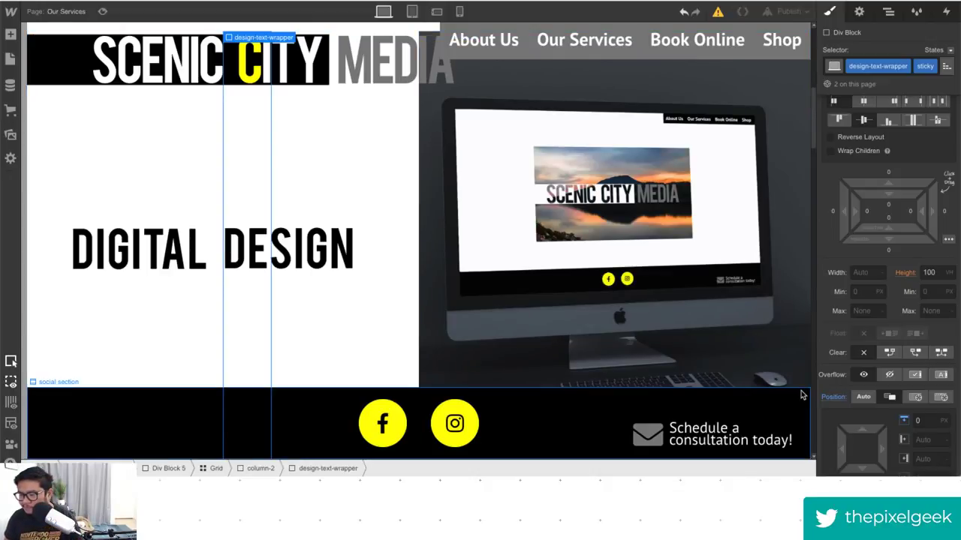
Set the design-text-wrapper's position to Auto and check how the DESIGN text scrolls.
{"action": "left_click", "coordinate": [865, 398]}
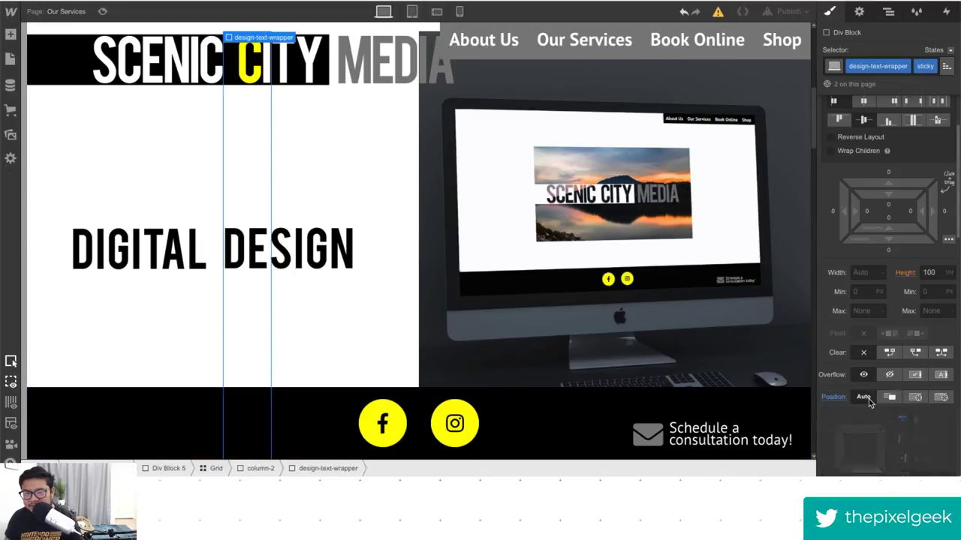
{"action": "scroll", "coordinate": [210, 334], "scroll_direction": "down", "scroll_amount": 2}
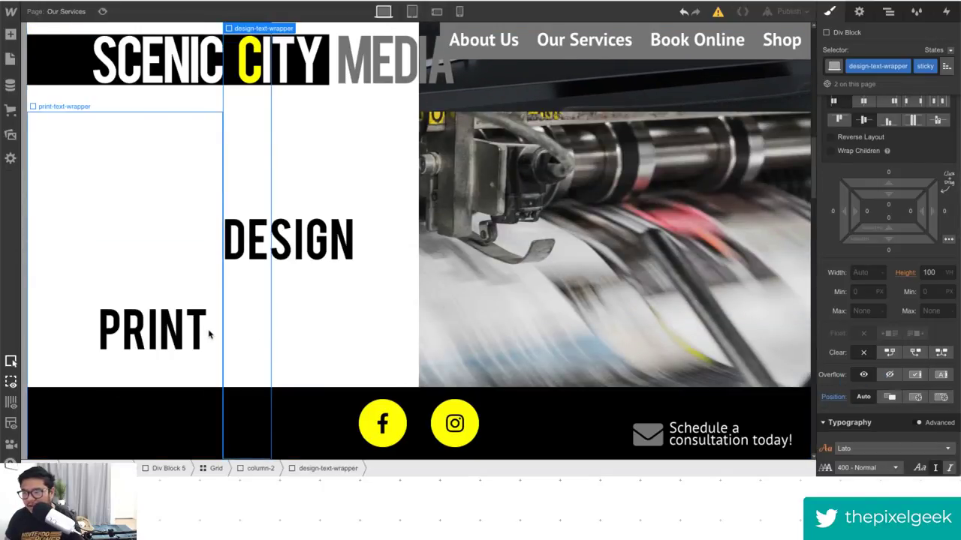
{"action": "scroll", "coordinate": [210, 334], "scroll_direction": "down", "scroll_amount": 5}
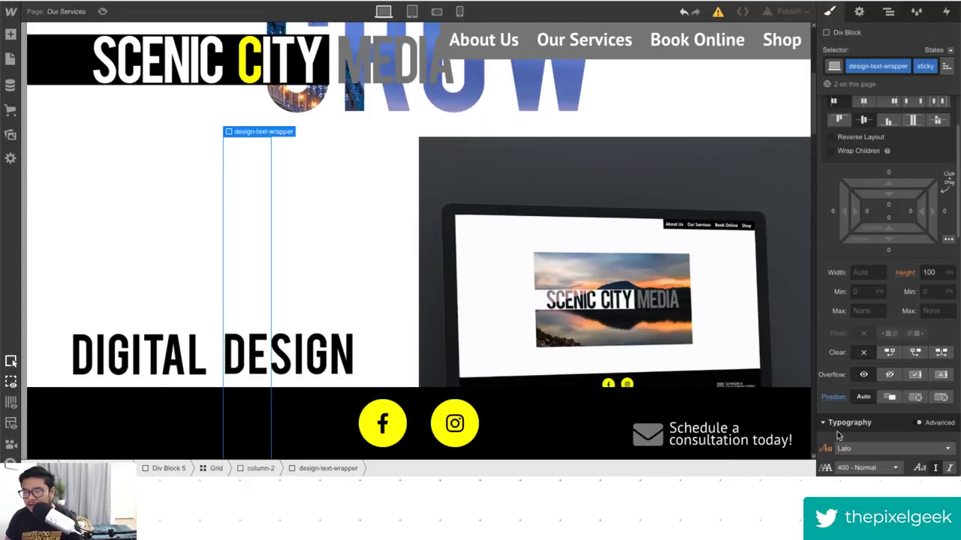
Remove the design-text-wrapper's position style and check whether the DESIGN text still sticks when scrolling.
{"action": "left_click", "coordinate": [836, 398]}
{"action": "left_click", "coordinate": [843, 410]}
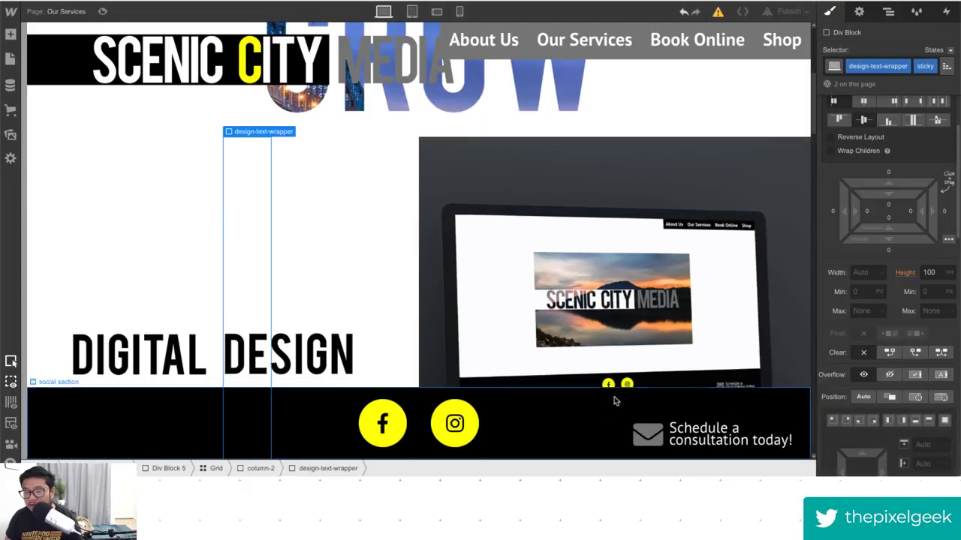
{"action": "scroll", "coordinate": [264, 356], "scroll_direction": "down", "scroll_amount": 3}
{"action": "scroll", "coordinate": [263, 355], "scroll_direction": "up", "scroll_amount": 3}
{"action": "scroll", "coordinate": [263, 356], "scroll_direction": "down", "scroll_amount": 3}
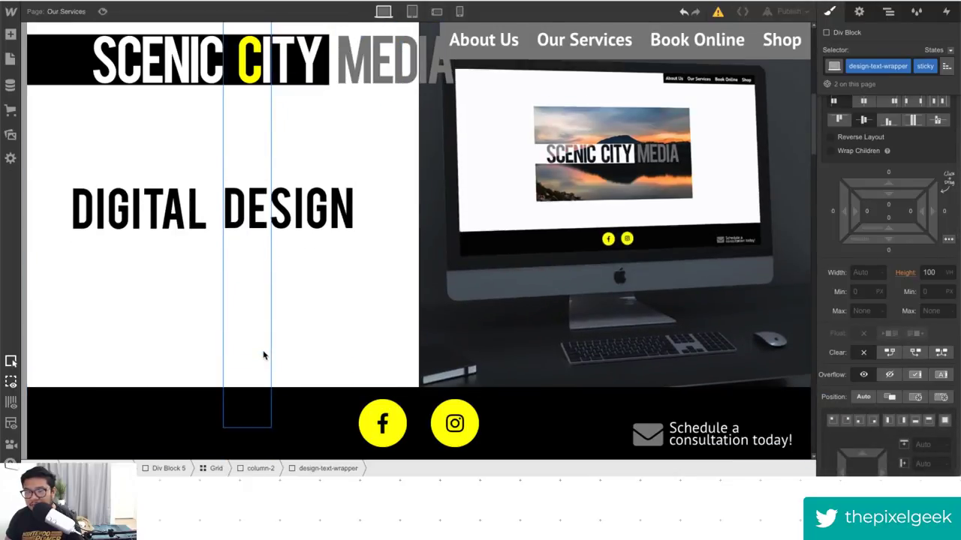
Compare the DESIGN text's scrolling with the design-text-wrapper's position set to Auto and to Relative.
{"action": "left_click", "coordinate": [863, 397]}
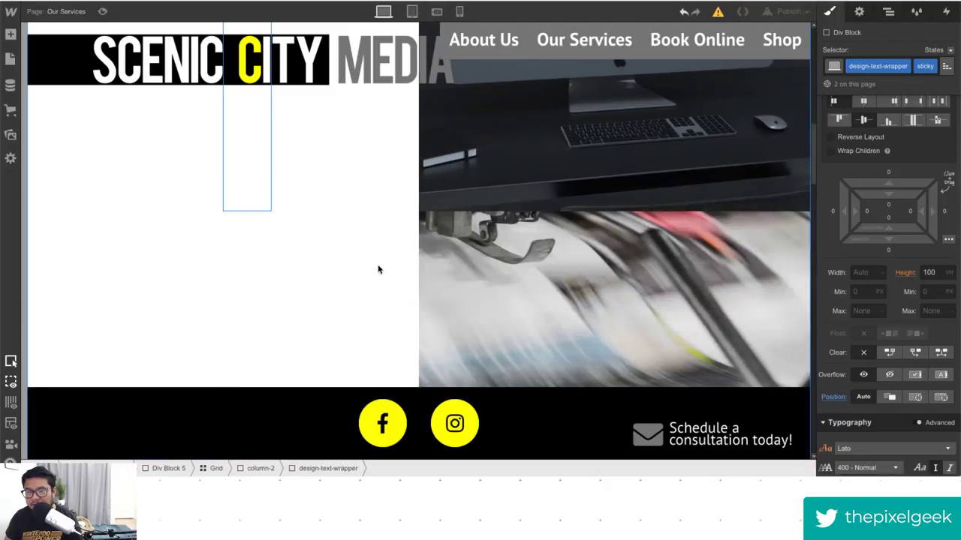
{"action": "scroll", "coordinate": [377, 273], "scroll_direction": "down", "scroll_amount": 3}
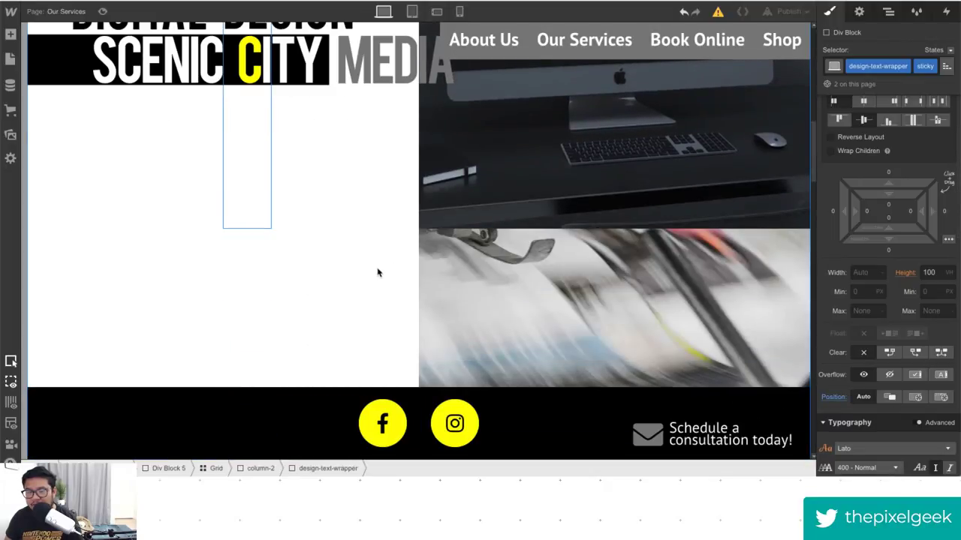
{"action": "left_click", "coordinate": [890, 397]}
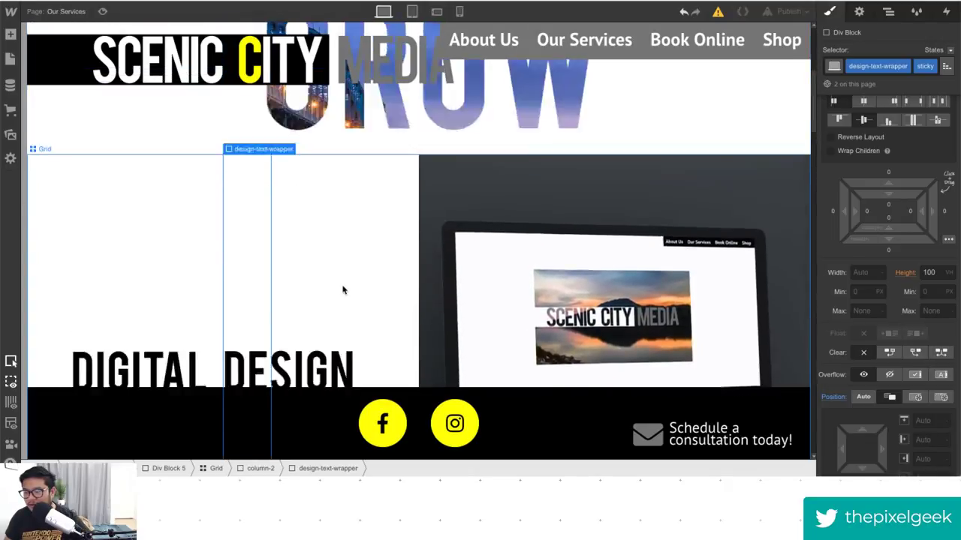
{"action": "scroll", "coordinate": [342, 290], "scroll_direction": "down", "scroll_amount": 2}
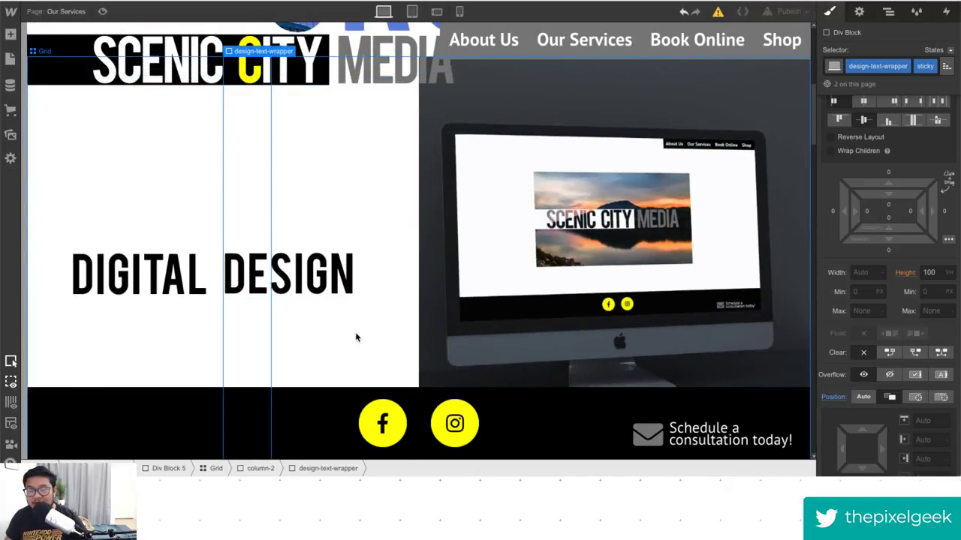
Remove the services-wrapper's position style and compare how its sections scroll with overflow set to Hidden and to Visible.
{"action": "left_click", "coordinate": [113, 469]}
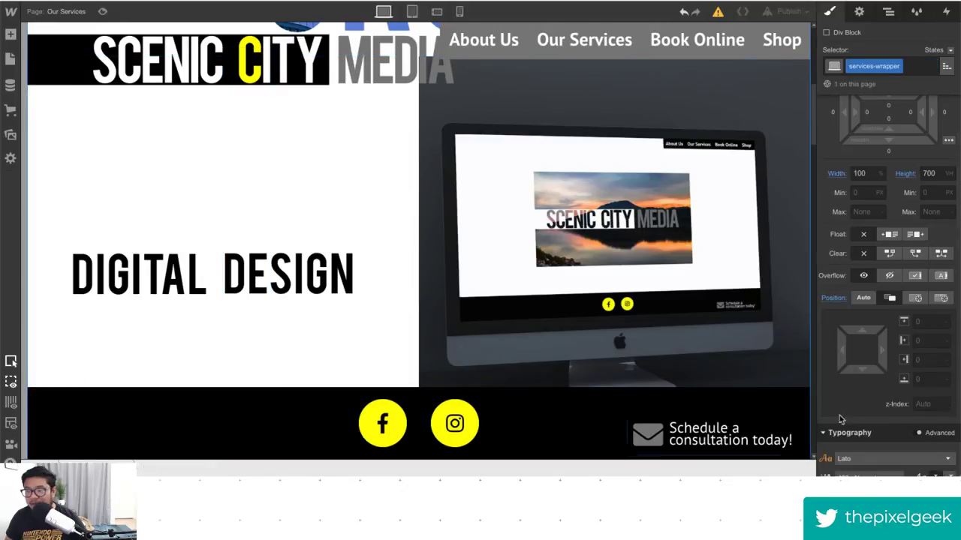
{"action": "left_click", "coordinate": [834, 298]}
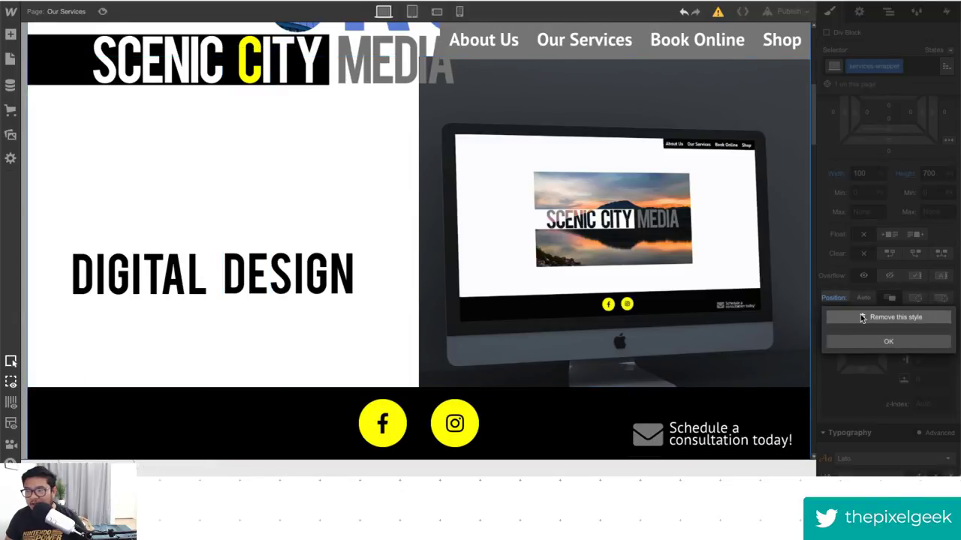
{"action": "scroll", "coordinate": [373, 302], "scroll_direction": "down", "scroll_amount": 4}
{"action": "scroll", "coordinate": [373, 302], "scroll_direction": "up", "scroll_amount": 4}
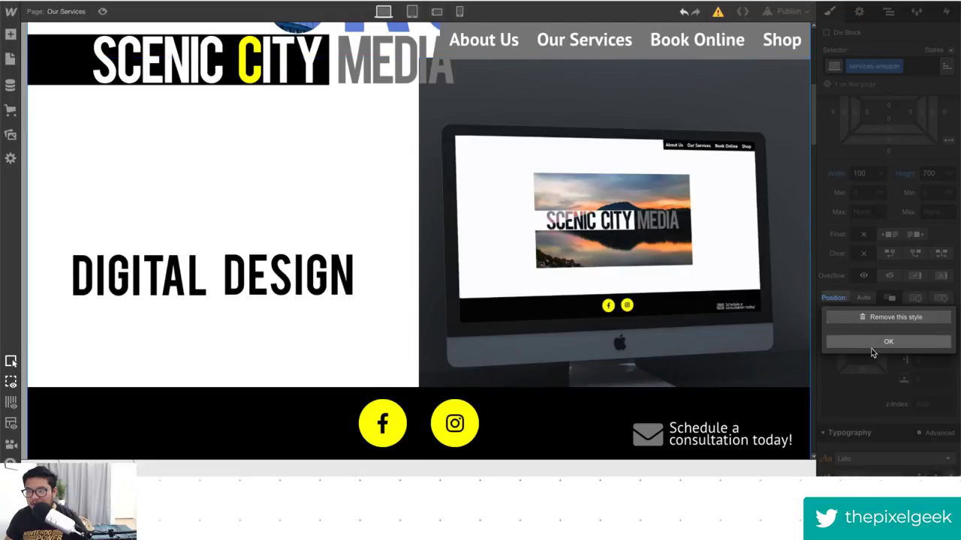
{"action": "left_click", "coordinate": [863, 316]}
{"action": "scroll", "coordinate": [295, 281], "scroll_direction": "up", "scroll_amount": 1}
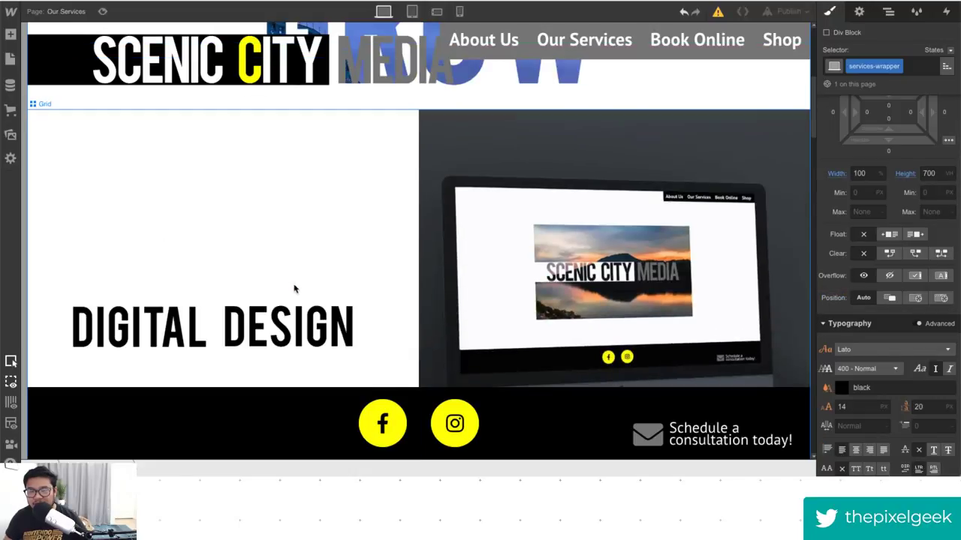
{"action": "left_click", "coordinate": [890, 277]}
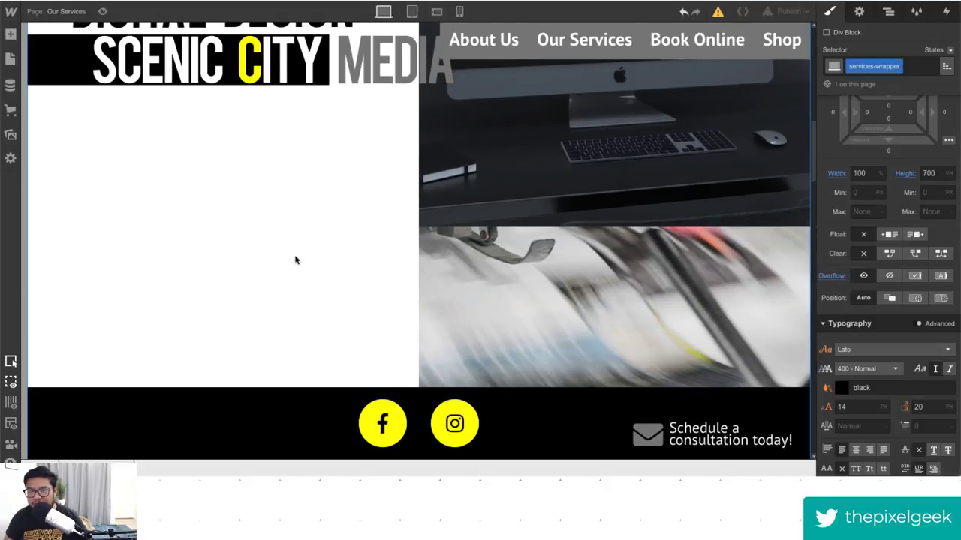
{"action": "left_click", "coordinate": [294, 258]}
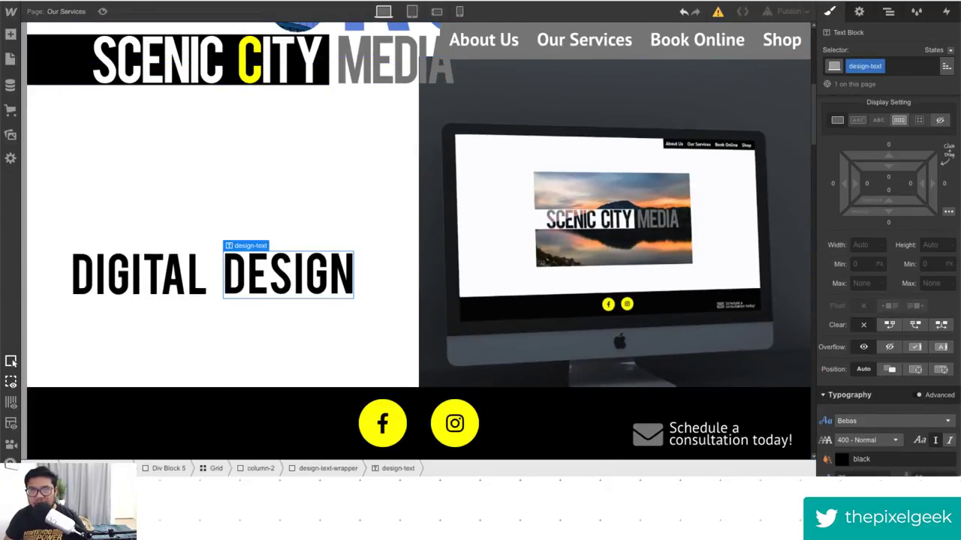
Reload the project to discard the style tests and reopen the Our Services page.
{"action": "key", "text": "ctrl+r"}
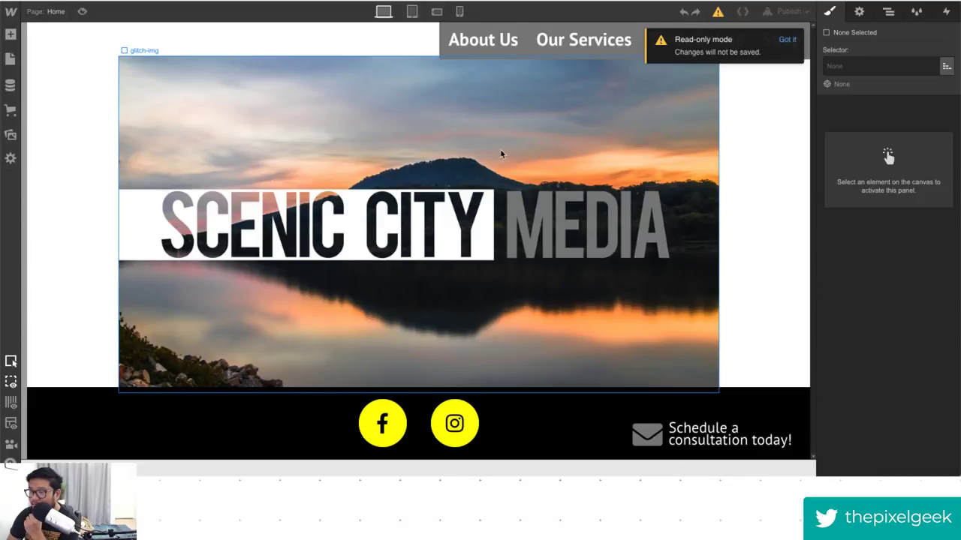
{"action": "left_click", "coordinate": [54, 11]}
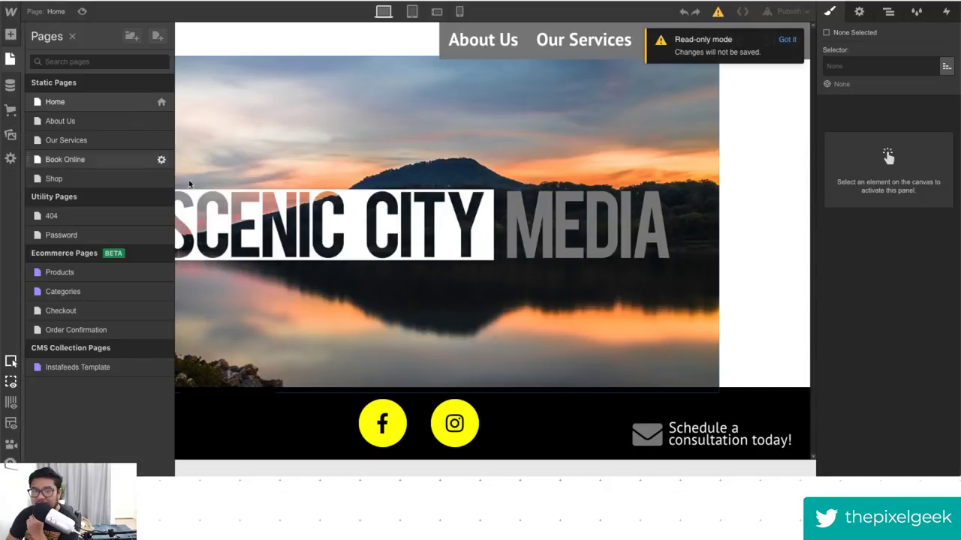
{"action": "left_click", "coordinate": [116, 178]}
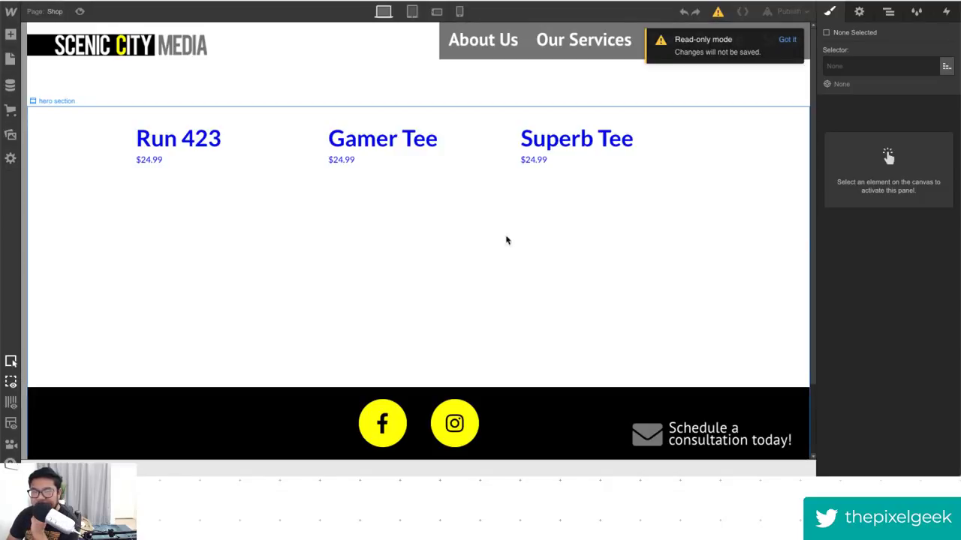
{"action": "left_click", "coordinate": [66, 13]}
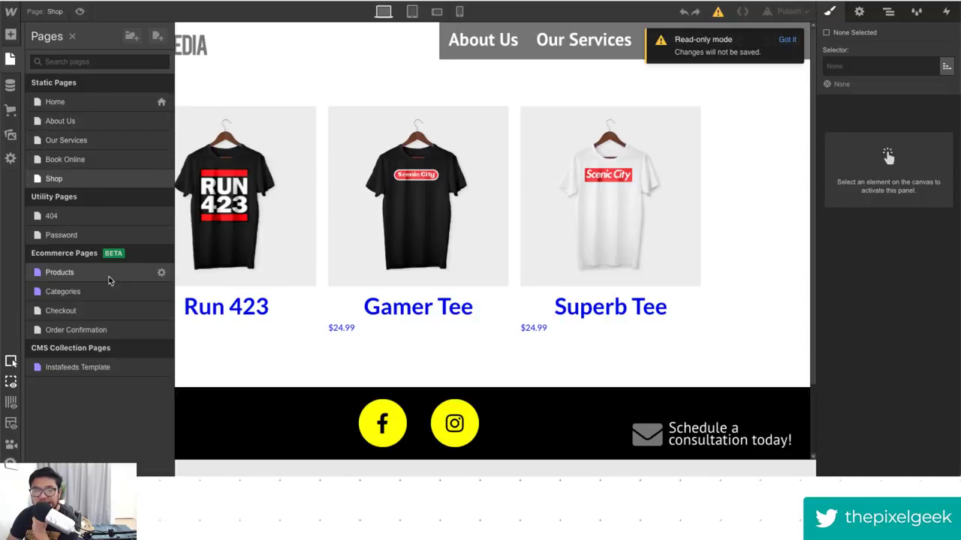
{"action": "left_click", "coordinate": [120, 144]}
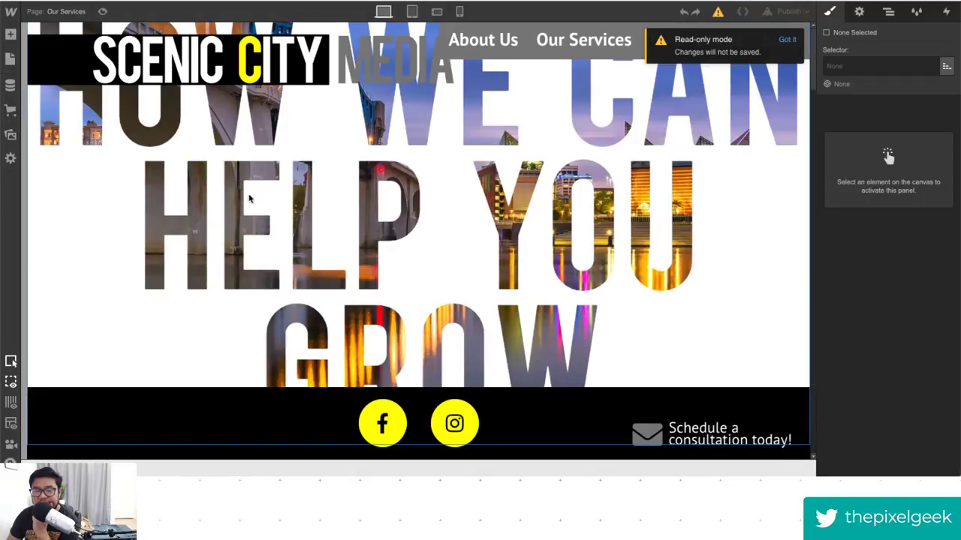
Examine the about-heading block and its nested services-heading, and how they scroll into the DIGITAL DESIGN section.
{"action": "left_click", "coordinate": [404, 264]}
{"action": "scroll", "coordinate": [435, 274], "scroll_direction": "down", "scroll_amount": 8}
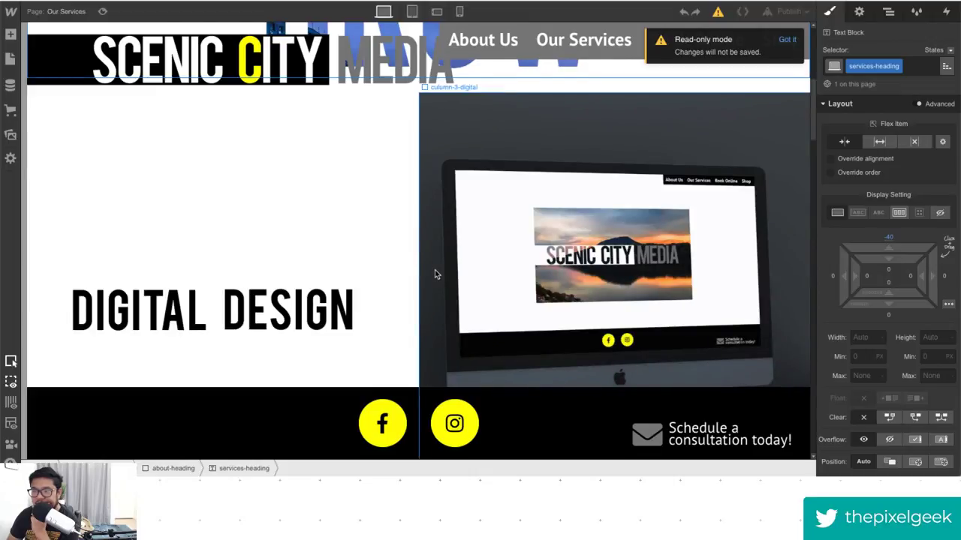
{"action": "scroll", "coordinate": [434, 275], "scroll_direction": "up", "scroll_amount": 8}
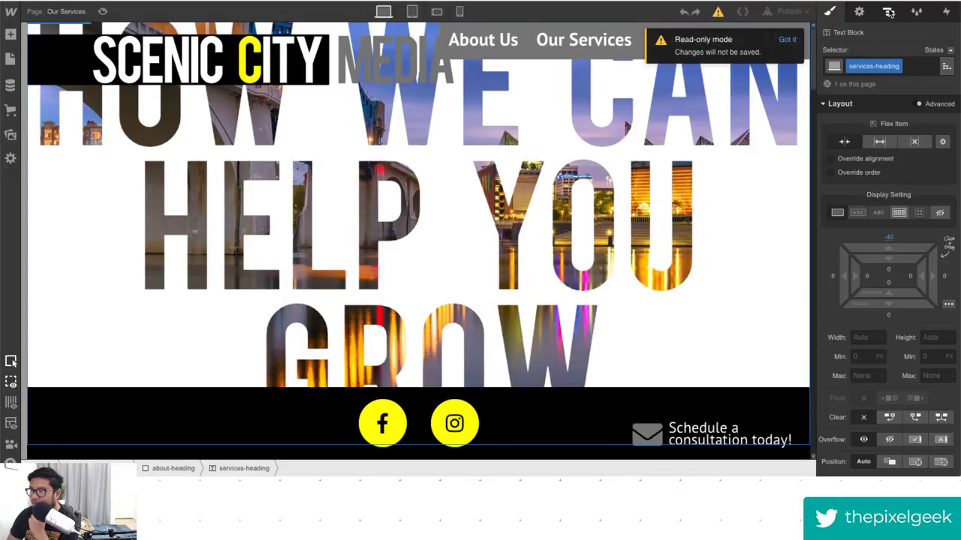
{"action": "left_click", "coordinate": [888, 11]}
{"action": "left_click", "coordinate": [886, 141]}
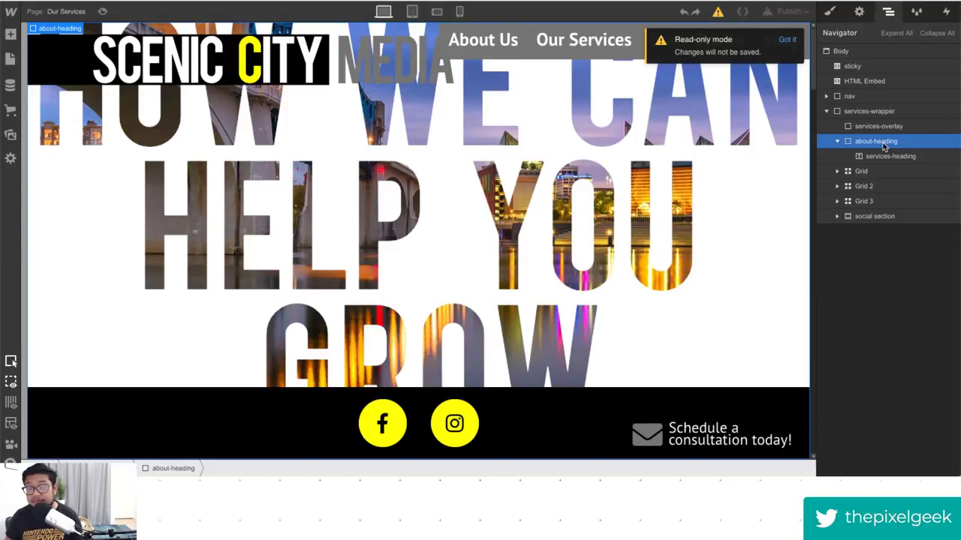
{"action": "left_click", "coordinate": [837, 142]}
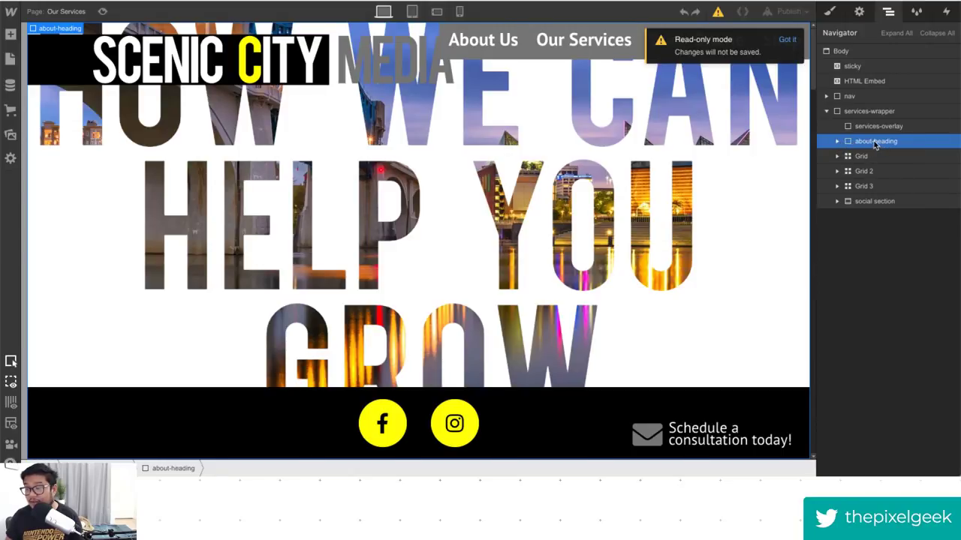
{"action": "scroll", "coordinate": [536, 285], "scroll_direction": "down", "scroll_amount": 5}
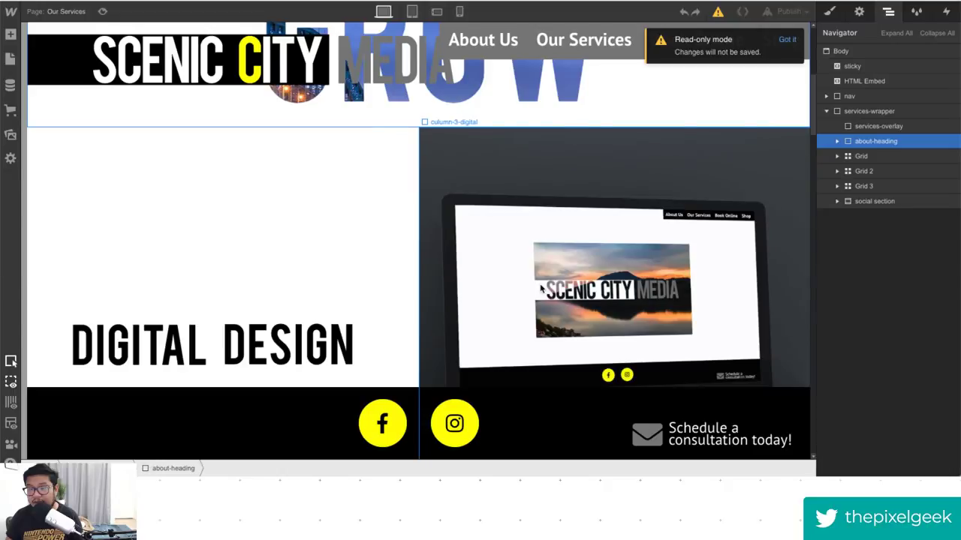
{"action": "scroll", "coordinate": [539, 285], "scroll_direction": "up", "scroll_amount": 5}
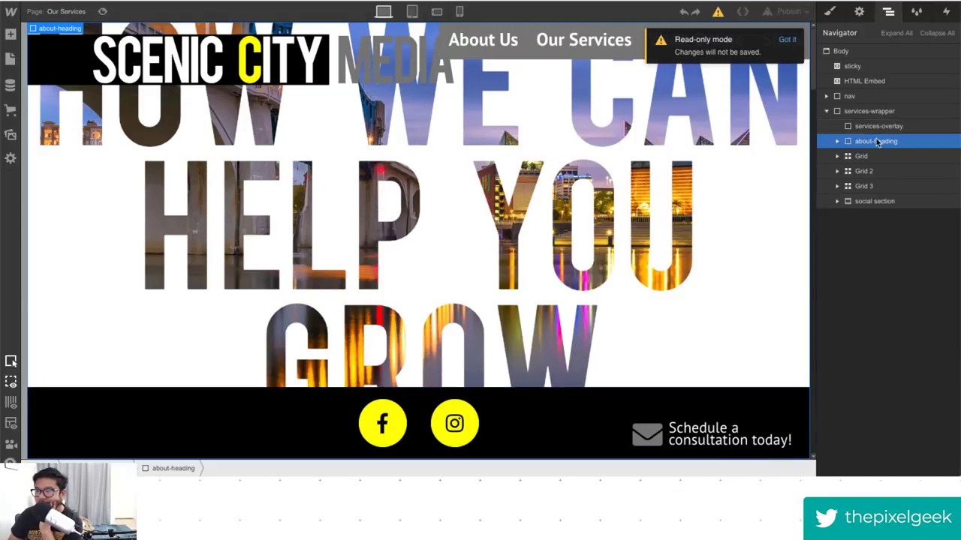
{"action": "left_click", "coordinate": [838, 141]}
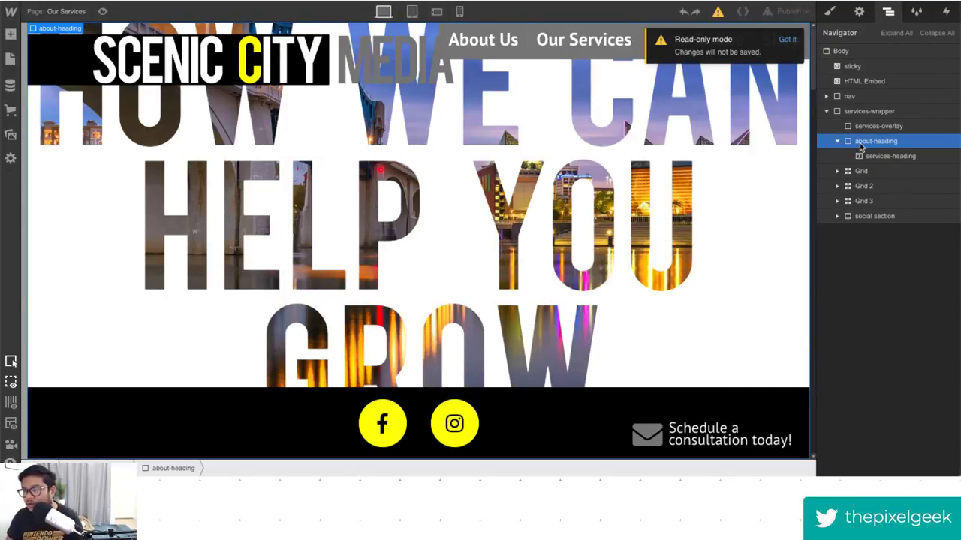
Set the about-heading's overflow to Hidden and check how the page scrolls through the service sections.
{"action": "key", "text": "a"}
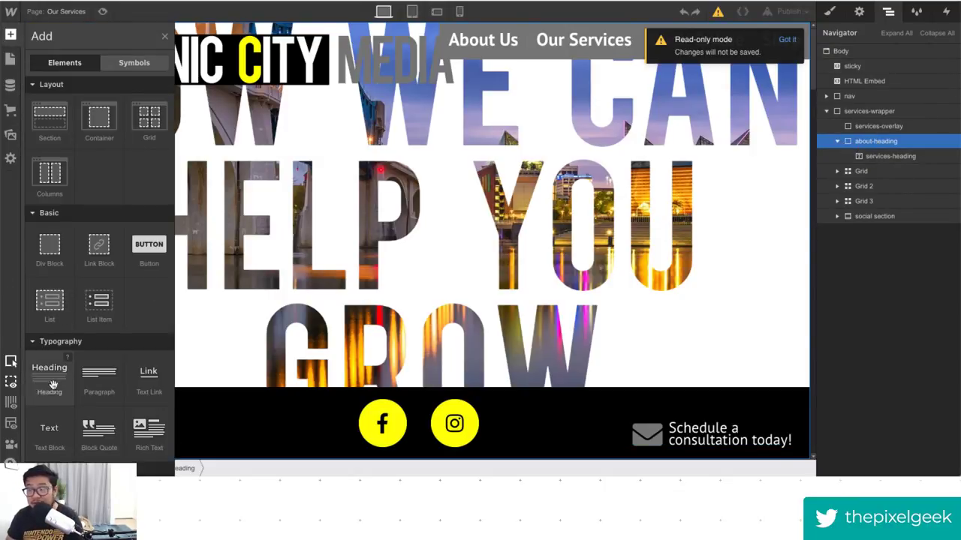
{"action": "left_click", "coordinate": [892, 154]}
{"action": "left_click", "coordinate": [892, 141]}
{"action": "left_click", "coordinate": [830, 12]}
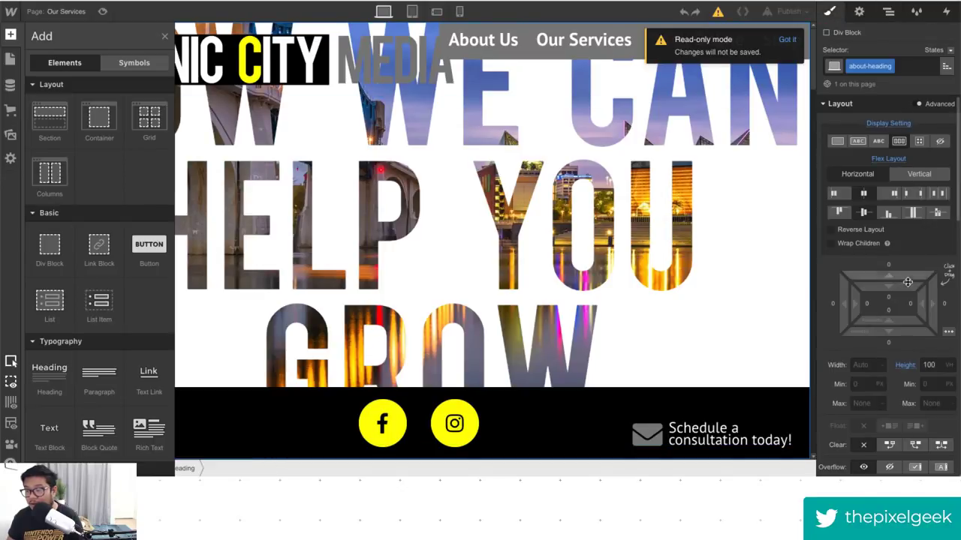
{"action": "left_click", "coordinate": [889, 395]}
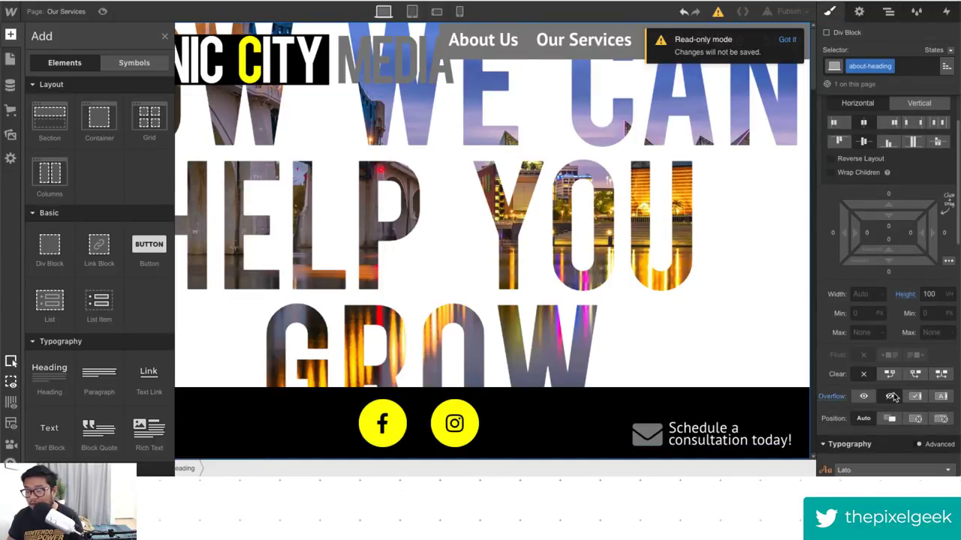
{"action": "left_click", "coordinate": [412, 236]}
{"action": "scroll", "coordinate": [350, 268], "scroll_direction": "down", "scroll_amount": 10}
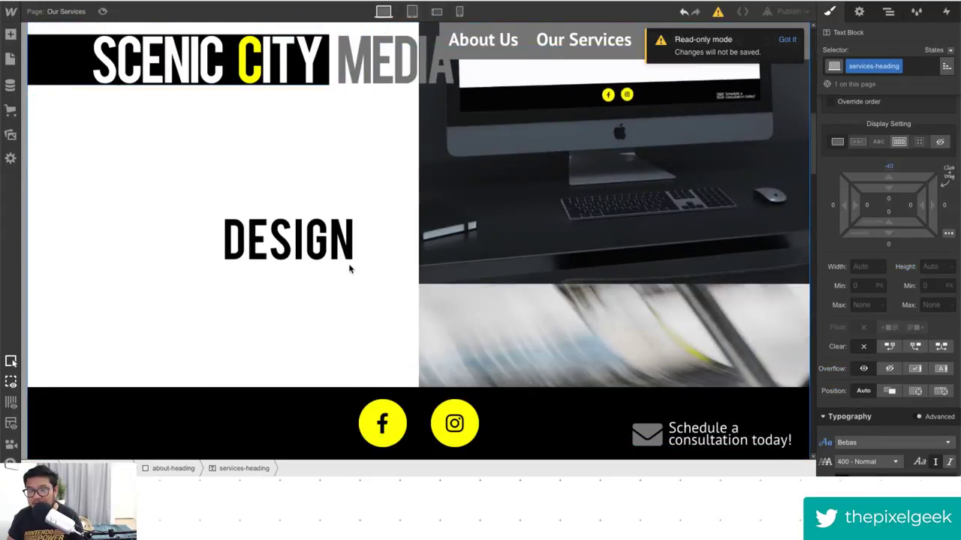
{"action": "scroll", "coordinate": [350, 268], "scroll_direction": "up", "scroll_amount": 8}
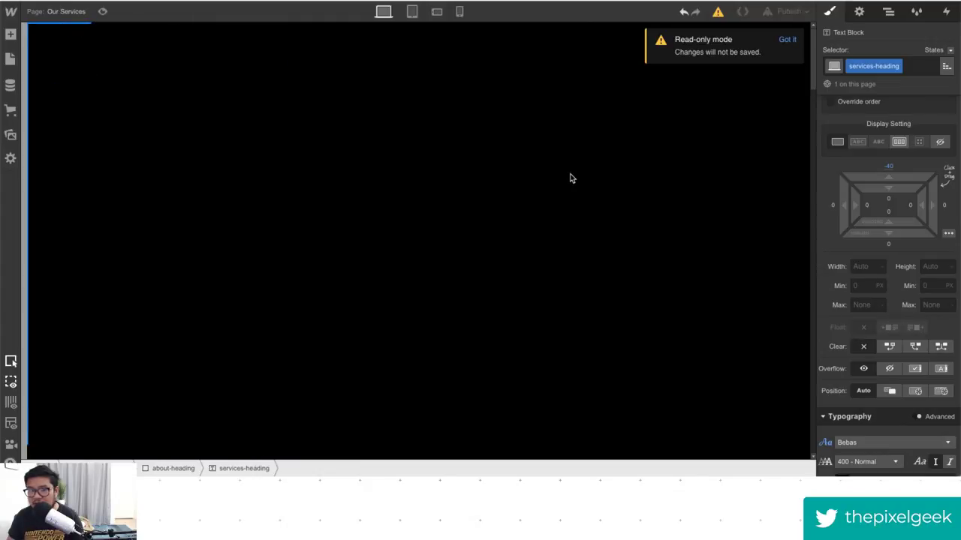
Select the services-overlay div and remove its flex display setting.
{"action": "left_click", "coordinate": [570, 177]}
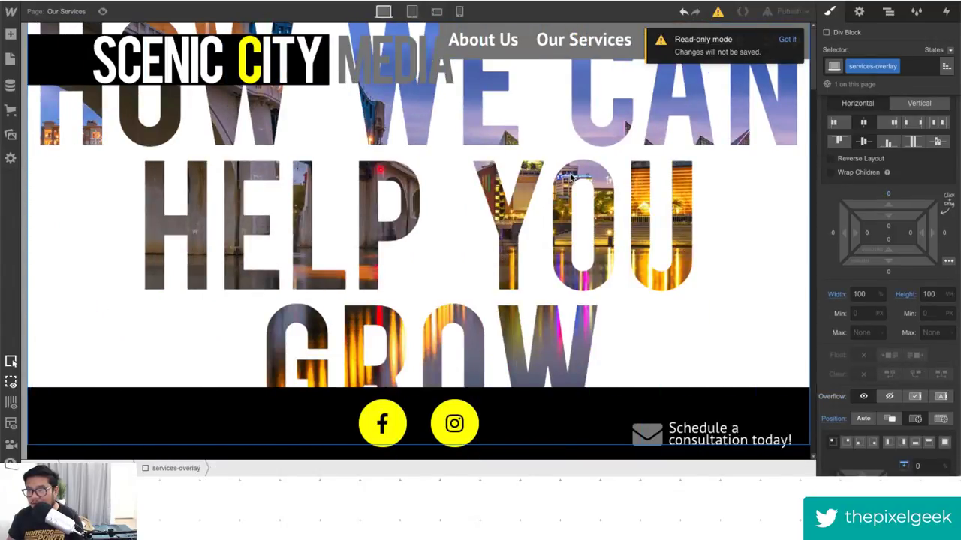
{"action": "left_click", "coordinate": [888, 11]}
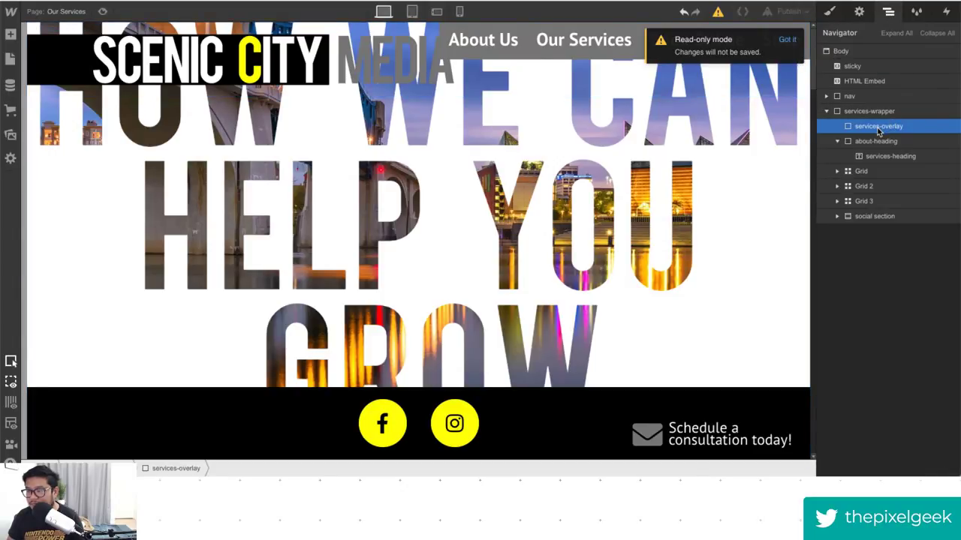
{"action": "left_click", "coordinate": [829, 11]}
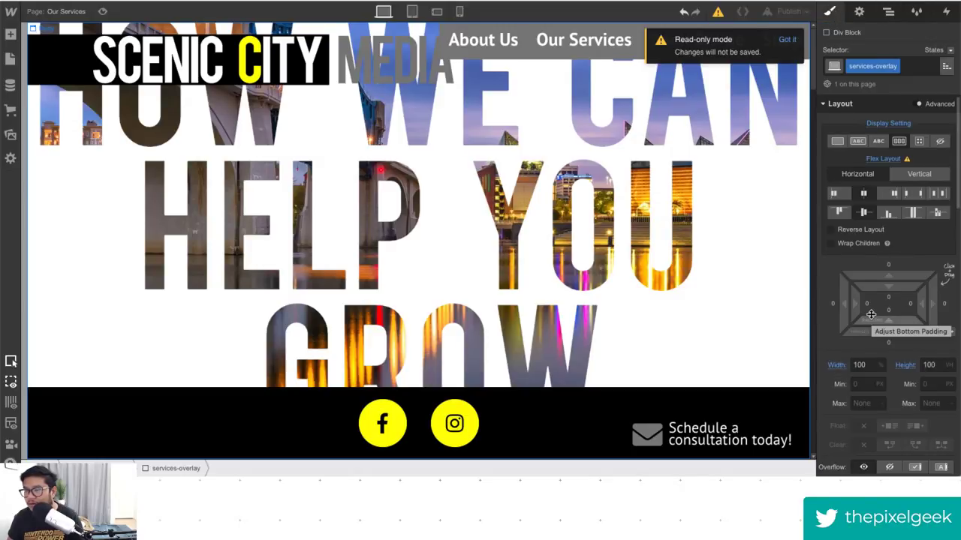
{"action": "left_click", "coordinate": [888, 12]}
{"action": "left_click", "coordinate": [830, 11]}
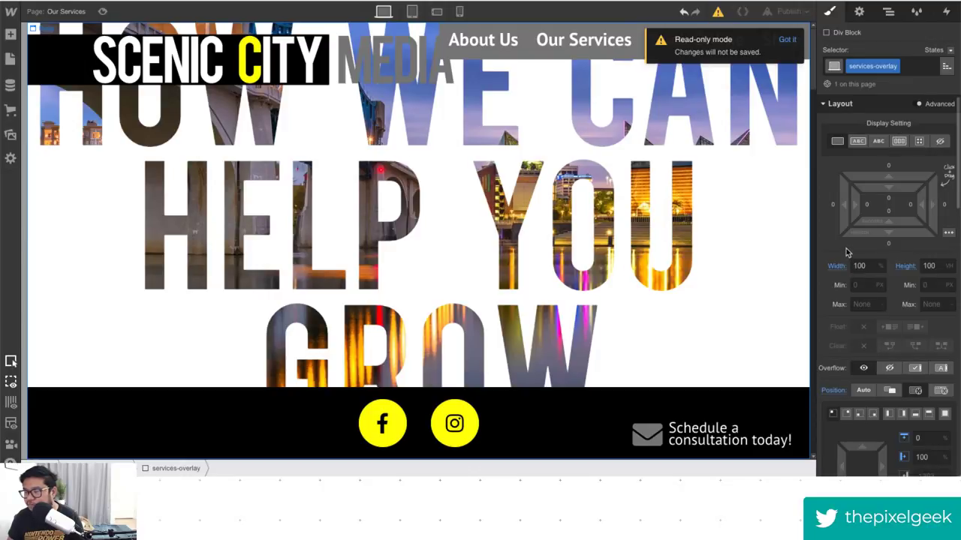
Anchor the absolutely positioned services-overlay along its wrapper's right edge with a right offset of 0%.
{"action": "scroll", "coordinate": [846, 248], "scroll_direction": "down", "scroll_amount": 2}
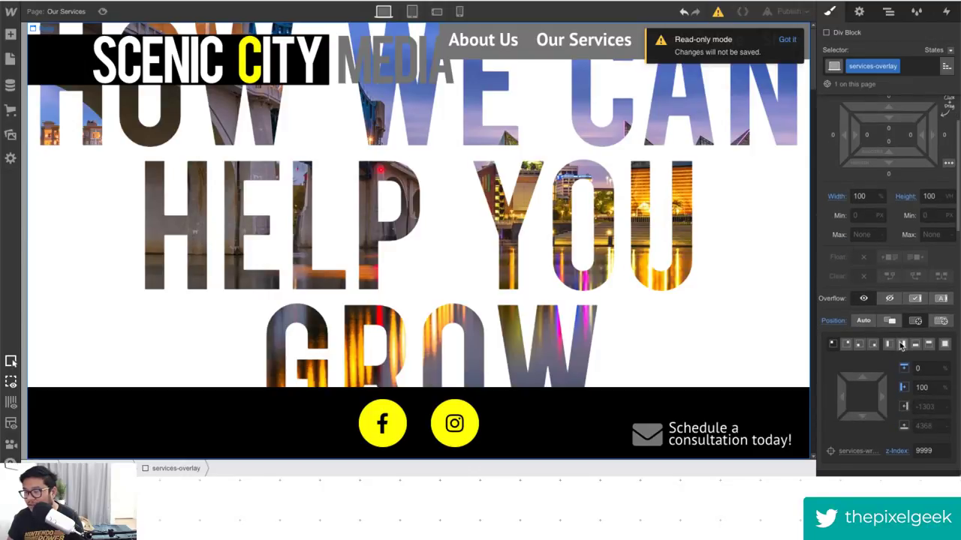
{"action": "left_click", "coordinate": [921, 406]}
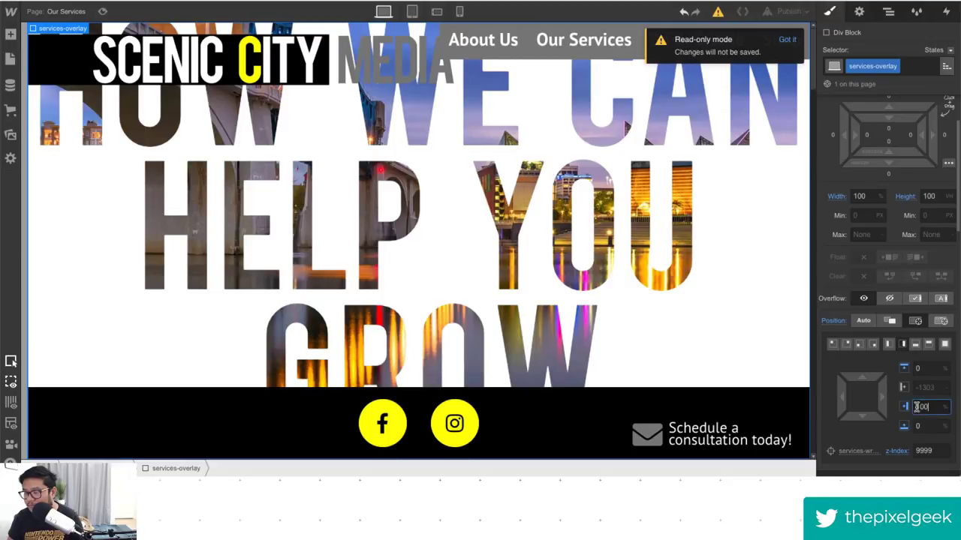
{"action": "type", "text": "0"}
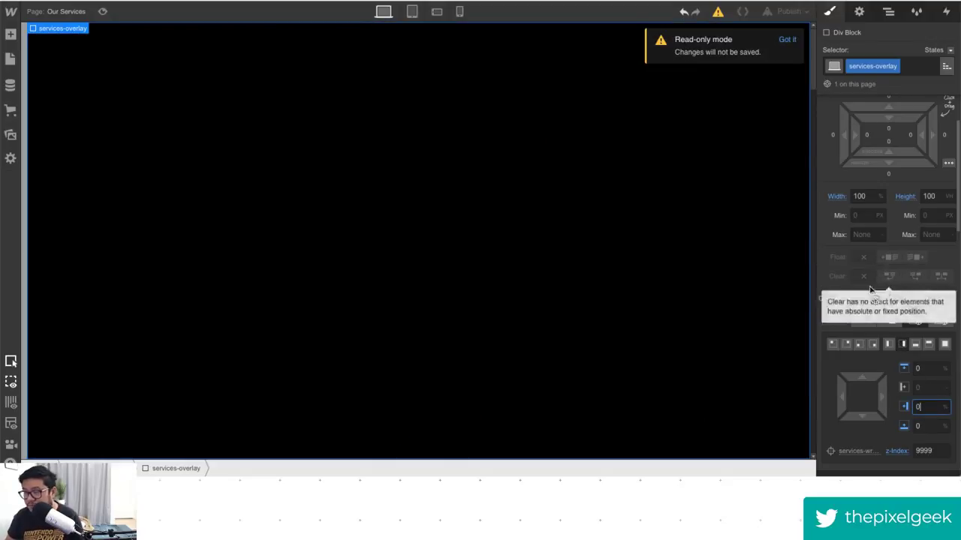
Reduce the services-overlay's width gradually to 0% to test a wipe that uncovers the page.
{"action": "left_click", "coordinate": [861, 197]}
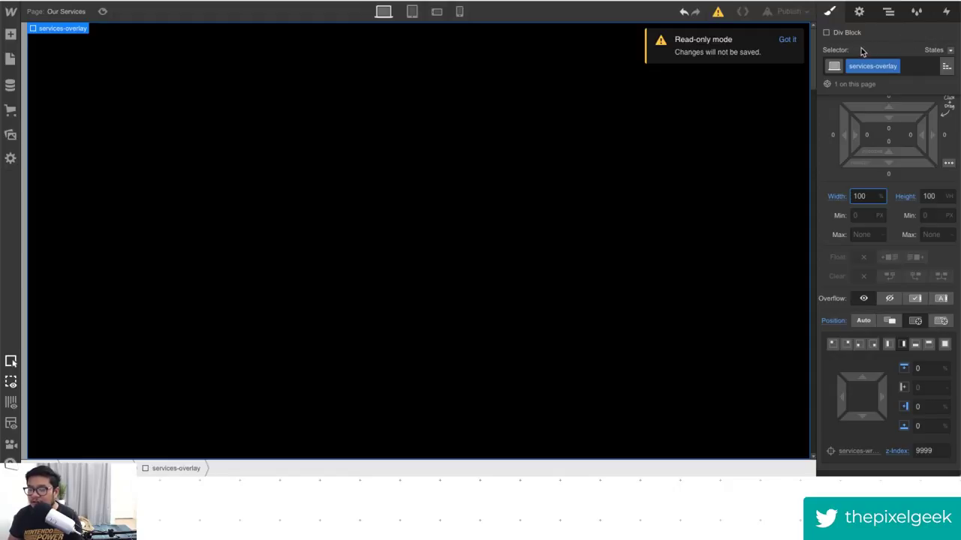
{"action": "key", "text": "Down"}
{"action": "key", "text": "Down"}
{"action": "key", "text": "Down"}
{"action": "key", "text": "Down"}
{"action": "key", "text": "Down"}
{"action": "key", "text": "Down"}
{"action": "key", "text": "Down"}
{"action": "key", "text": "Down"}
{"action": "key", "text": "Down"}
{"action": "key", "text": "Down"}
{"action": "key", "text": "Down"}
{"action": "key", "text": "Down"}
{"action": "key", "text": "Down"}
{"action": "key", "text": "Down"}
{"action": "key", "text": "Down"}
{"action": "key", "text": "Down"}
{"action": "key", "text": "Down"}
{"action": "key", "text": "Down"}
{"action": "key", "text": "Down"}
{"action": "key", "text": "Down"}
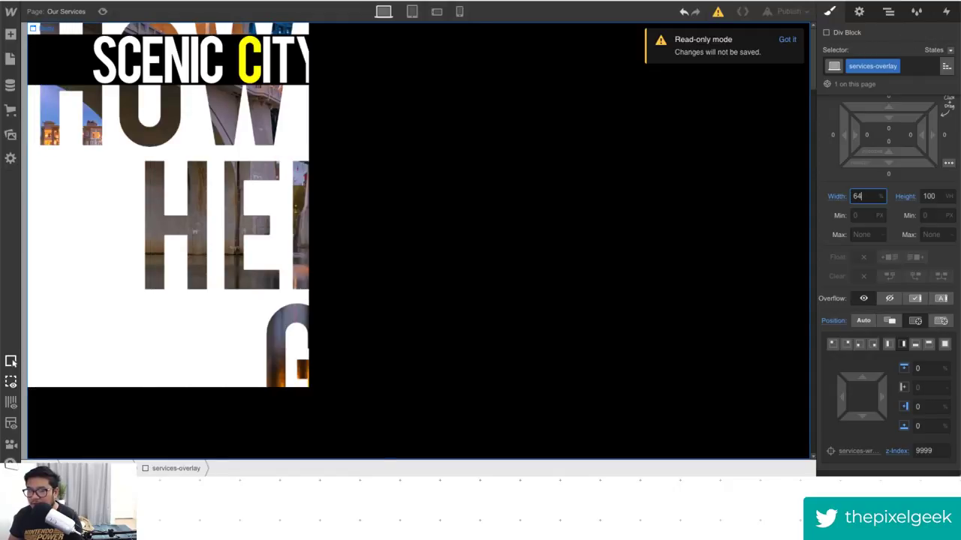
{"action": "key", "text": "Down"}
{"action": "key", "text": "Down"}
{"action": "key", "text": "Down"}
{"action": "key", "text": "Down"}
{"action": "key", "text": "Down"}
{"action": "key", "text": "Down"}
{"action": "key", "text": "Down"}
{"action": "key", "text": "Down"}
{"action": "key", "text": "Down"}
{"action": "key", "text": "Down"}
{"action": "key", "text": "Down"}
{"action": "key", "text": "Down"}
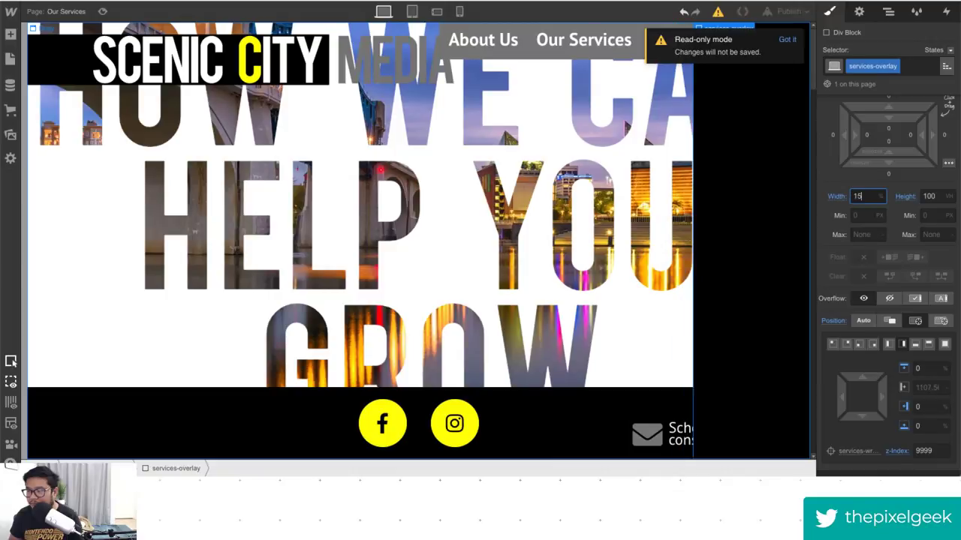
{"action": "key", "text": "Down"}
{"action": "key", "text": "Down"}
{"action": "key", "text": "Down"}
{"action": "key", "text": "Down"}
{"action": "key", "text": "Down"}
{"action": "key", "text": "Down"}
{"action": "key", "text": "Down"}
{"action": "key", "text": "Down"}
{"action": "key", "text": "Down"}
{"action": "key", "text": "Down"}
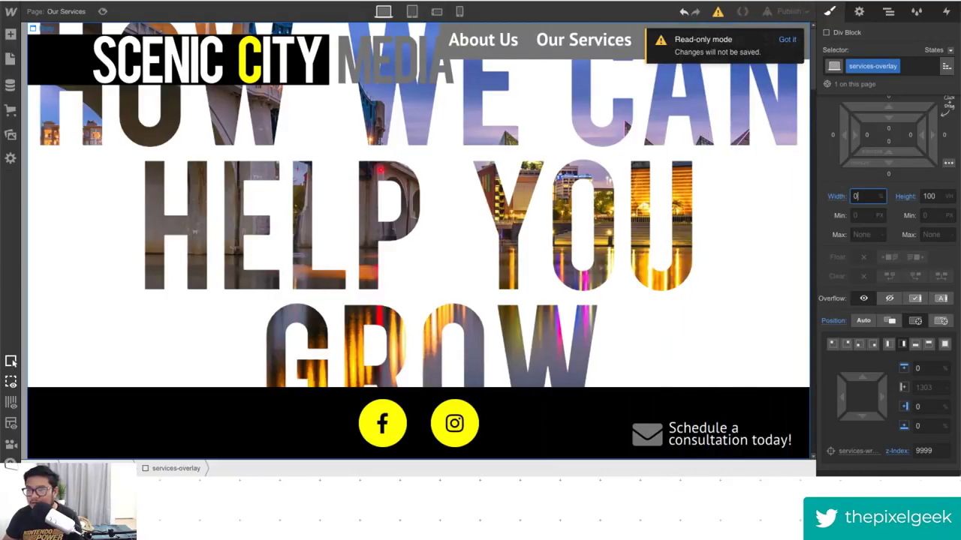
{"action": "type", "text": "0"}
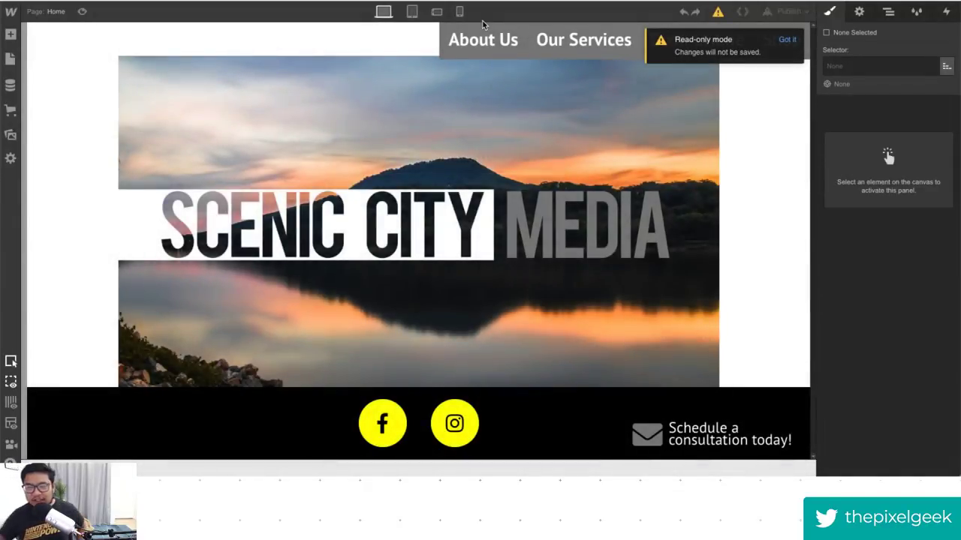
Reopen the Our Services page.
{"action": "left_click", "coordinate": [53, 11]}
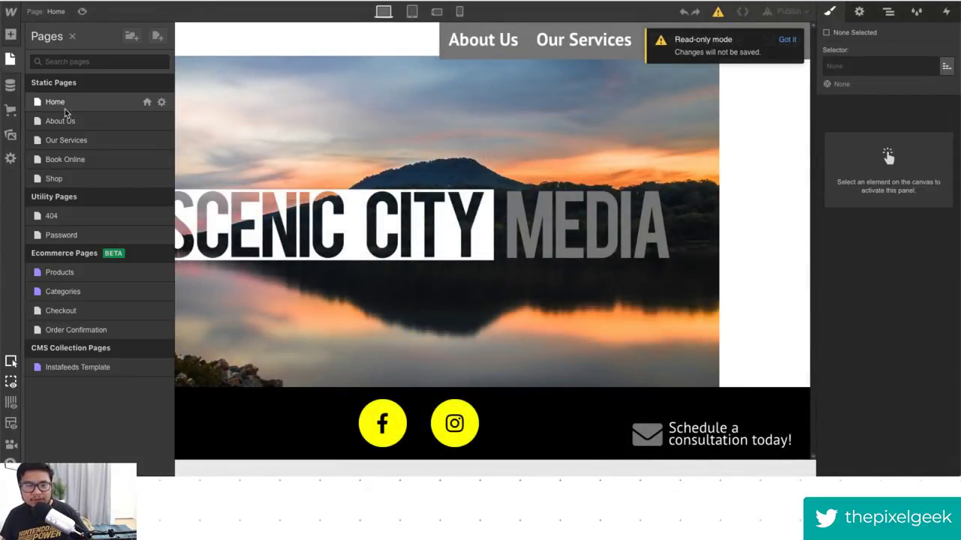
{"action": "left_click", "coordinate": [57, 140]}
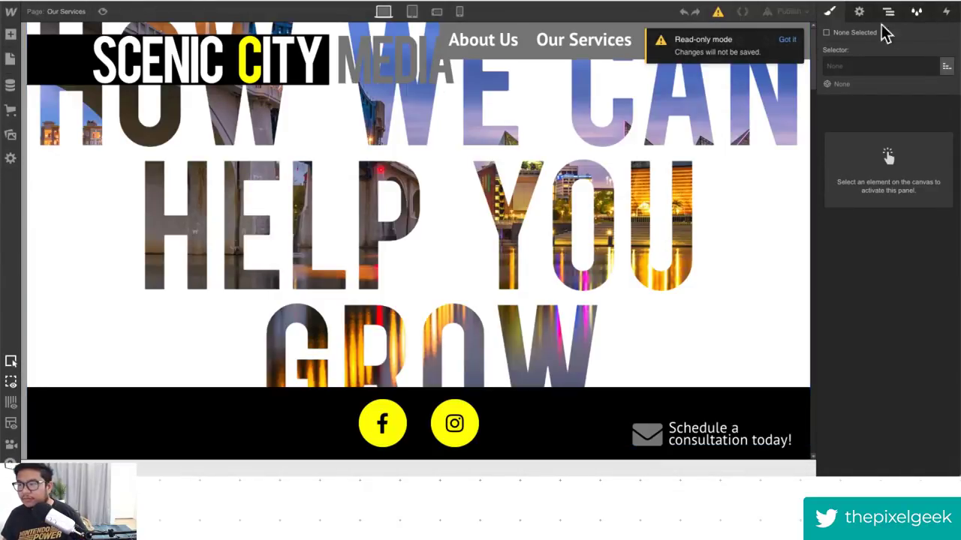
Select the services-overlay inside the services-wrapper and reset its display setting.
{"action": "left_click", "coordinate": [888, 13]}
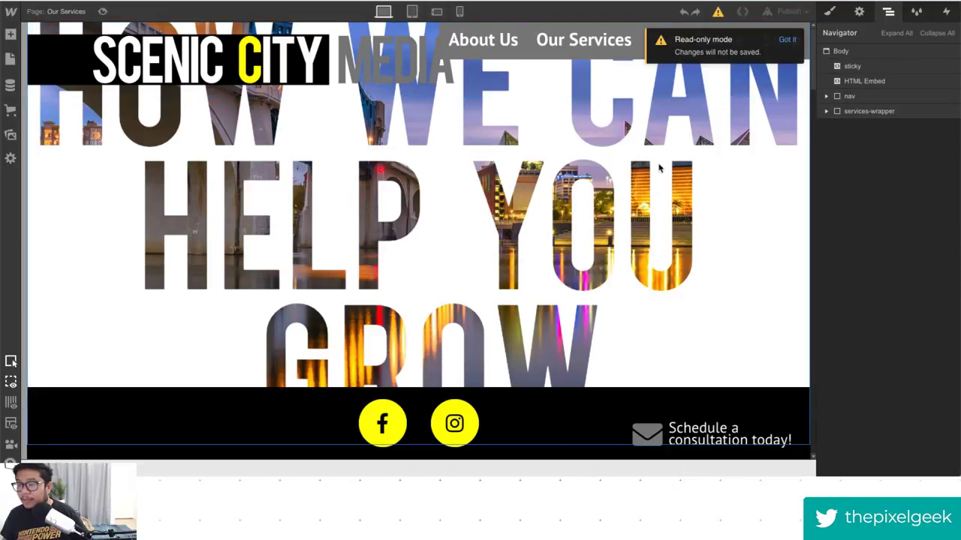
{"action": "left_click", "coordinate": [869, 111]}
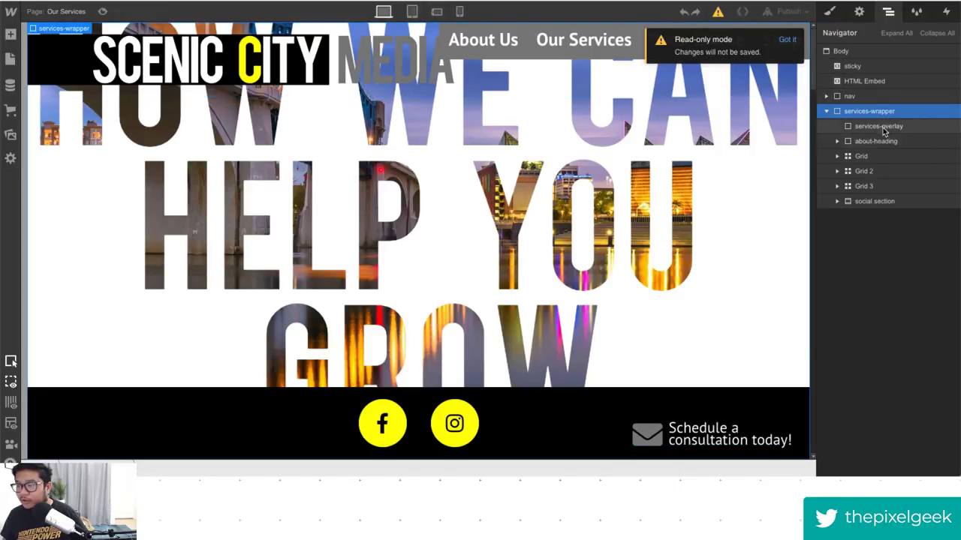
{"action": "left_click", "coordinate": [883, 127]}
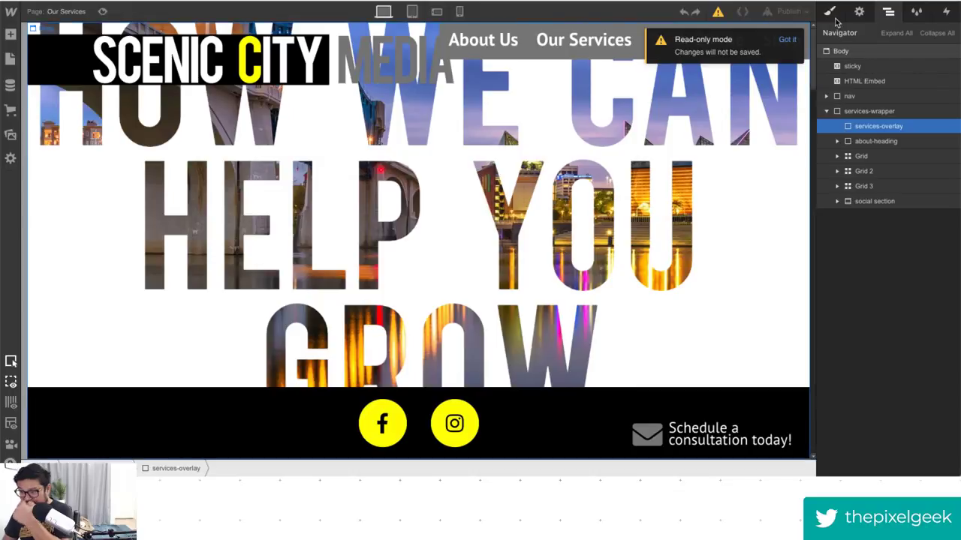
{"action": "key", "text": "s"}
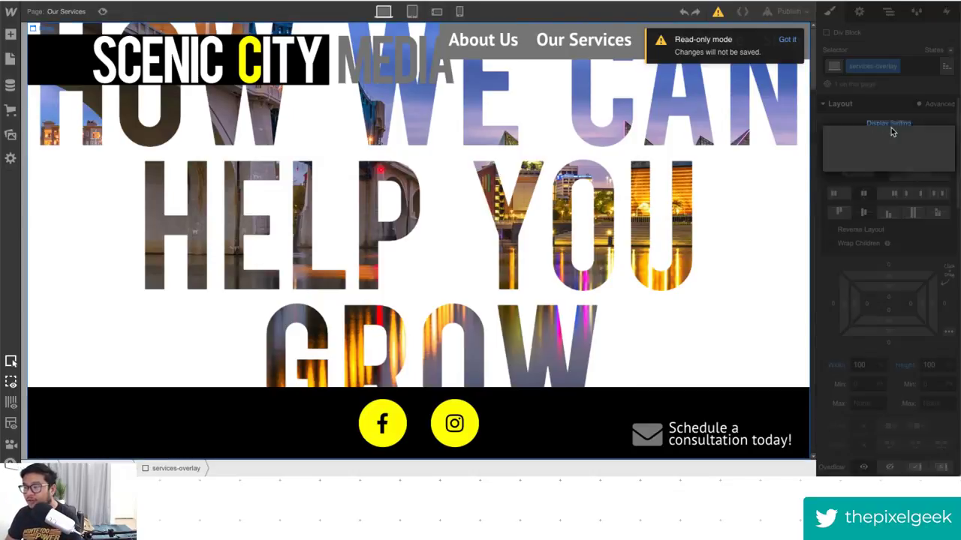
{"action": "left_click", "coordinate": [895, 144]}
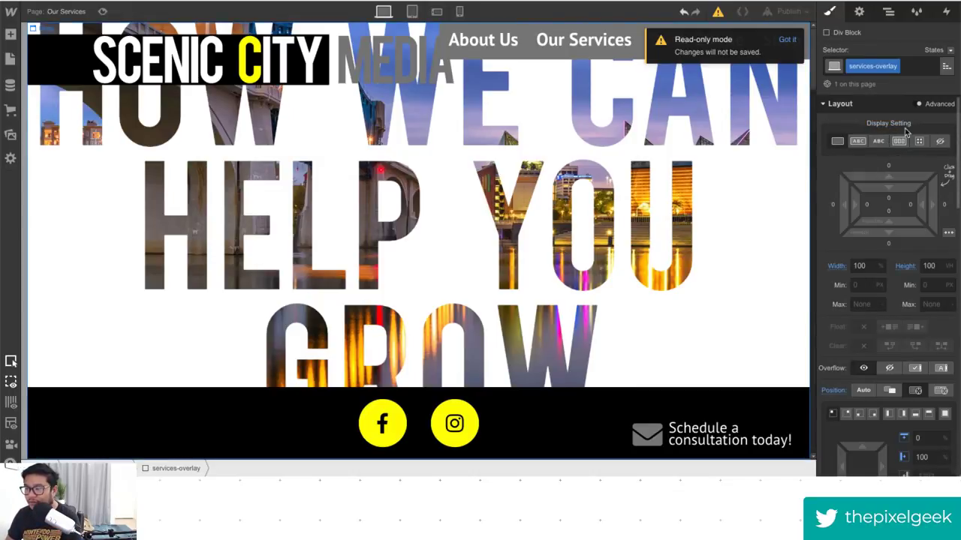
Anchor the services-overlay along its wrapper's right edge and set its right offset to 0%.
{"action": "scroll", "coordinate": [890, 223], "scroll_direction": "down", "scroll_amount": 5}
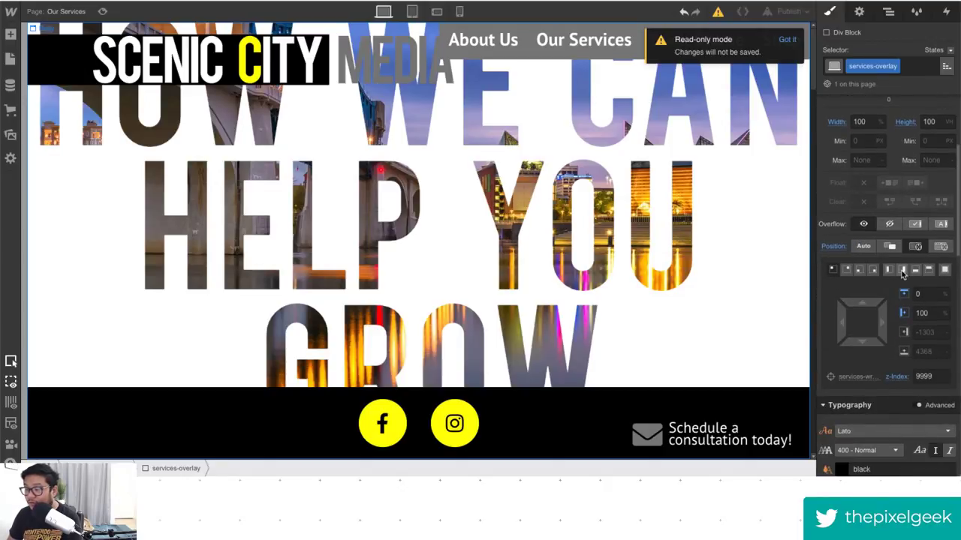
{"action": "left_click", "coordinate": [903, 271]}
{"action": "left_click", "coordinate": [932, 333]}
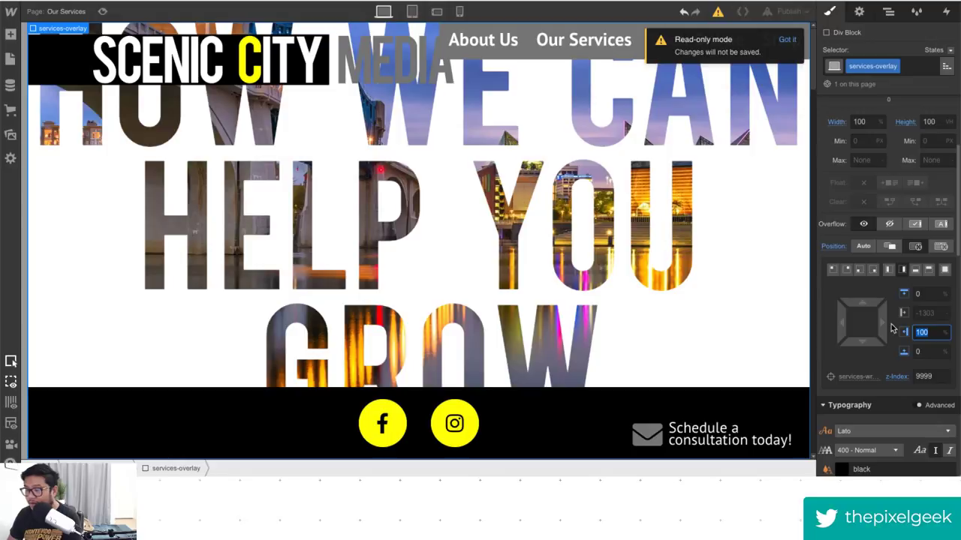
{"action": "type", "text": "0"}
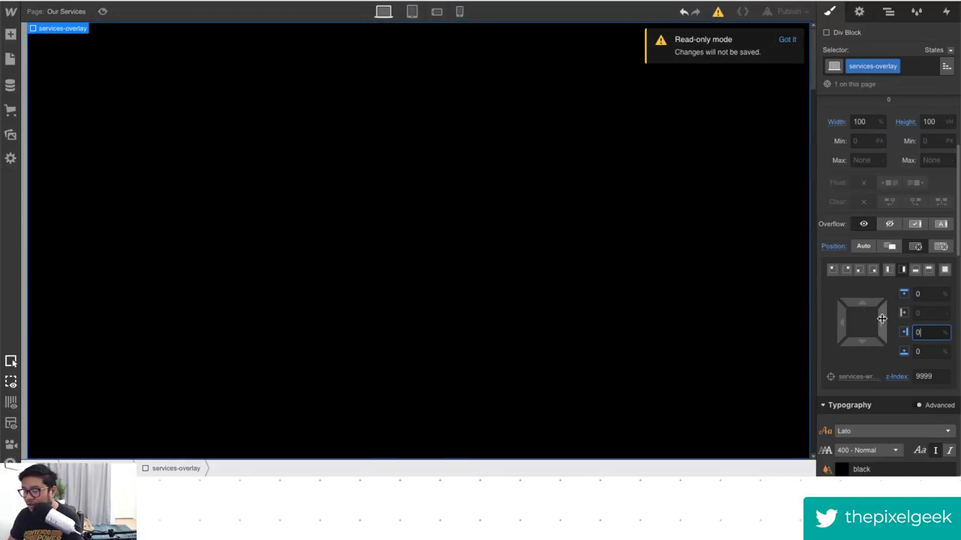
Try sliding the services-overlay aside with a right offset of about -84%, and return the offset to 0%.
{"action": "left_click_drag", "start_coordinate": [882, 319], "coordinate": [761, 277]}
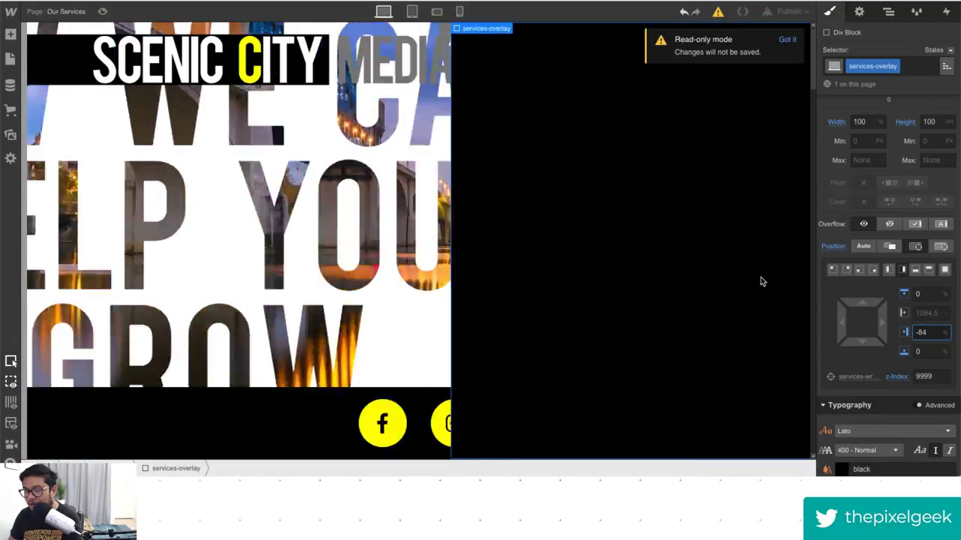
{"action": "left_click", "coordinate": [913, 332]}
{"action": "type", "text": "0"}
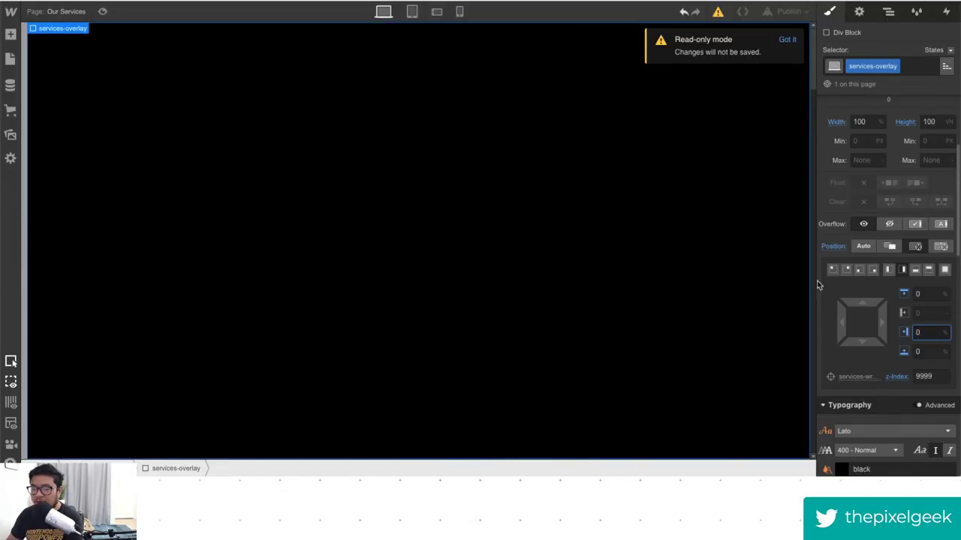
Open the Page Load trigger's services load animation and delete both of the services-overlay's Move actions.
{"action": "left_click", "coordinate": [946, 13]}
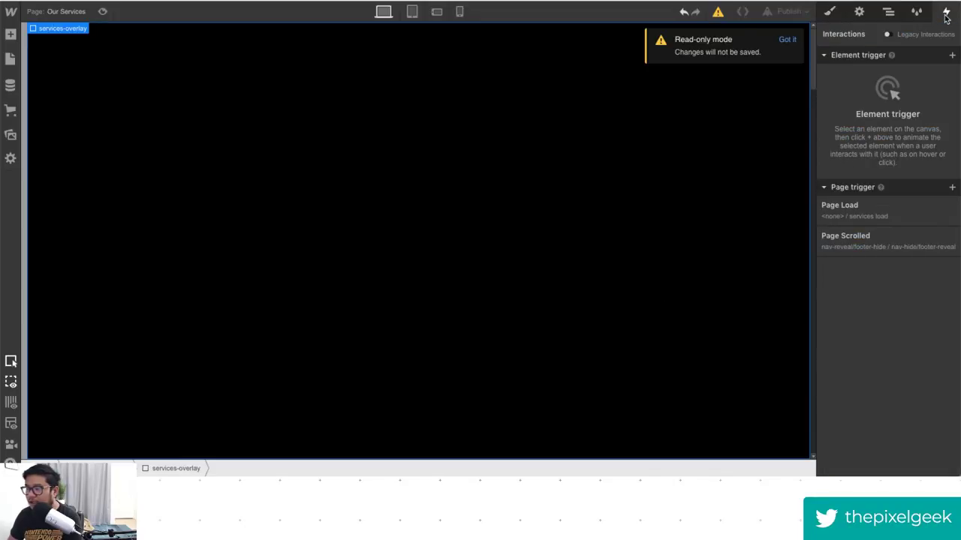
{"action": "left_click", "coordinate": [847, 214]}
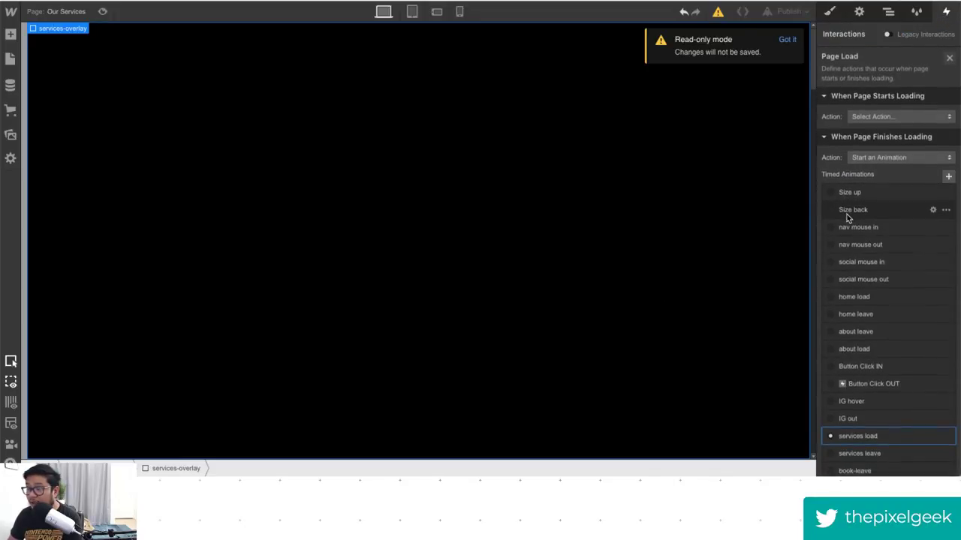
{"action": "left_click", "coordinate": [876, 441]}
{"action": "left_click", "coordinate": [893, 98]}
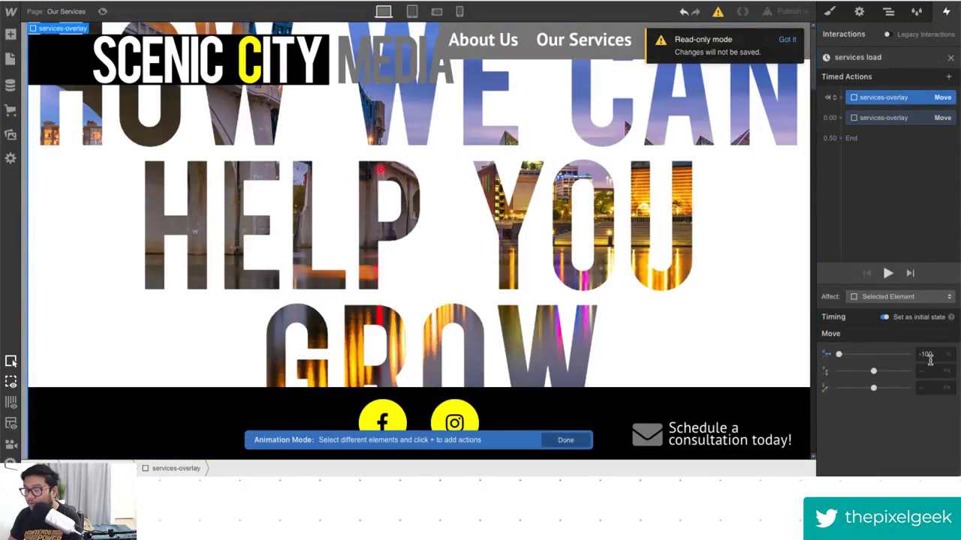
{"action": "key", "text": "Delete"}
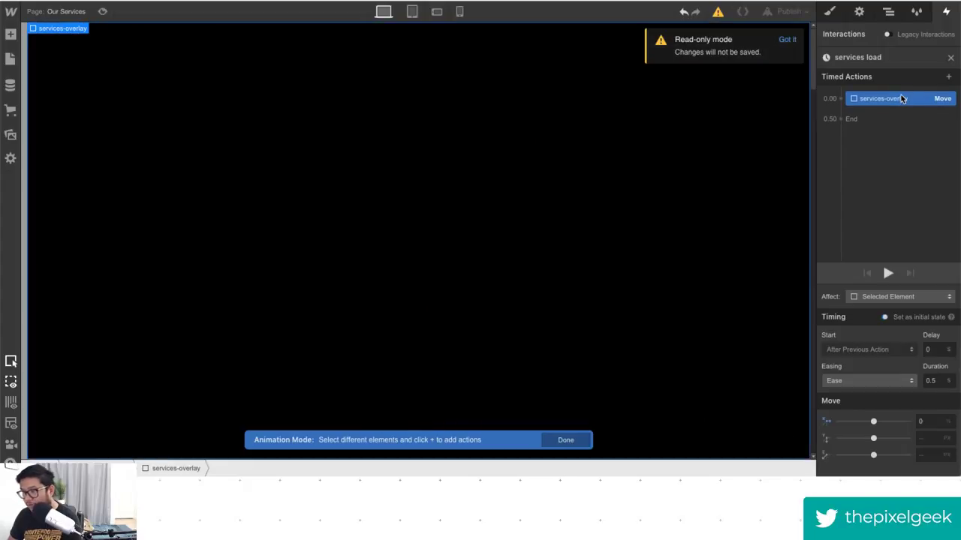
{"action": "key", "text": "Delete"}
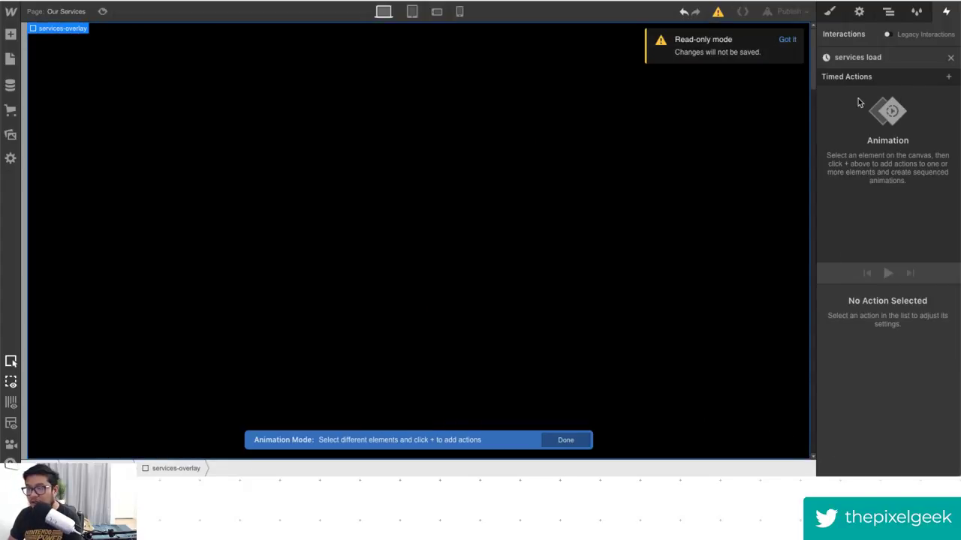
Add a Size action for the services-overlay to the services load animation, with a width of 100%.
{"action": "left_click", "coordinate": [950, 78]}
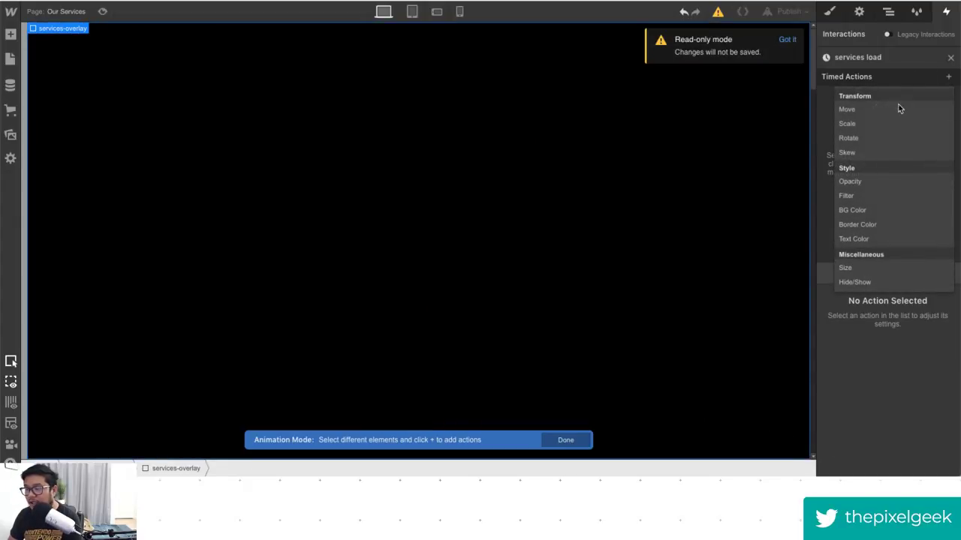
{"action": "left_click", "coordinate": [866, 270]}
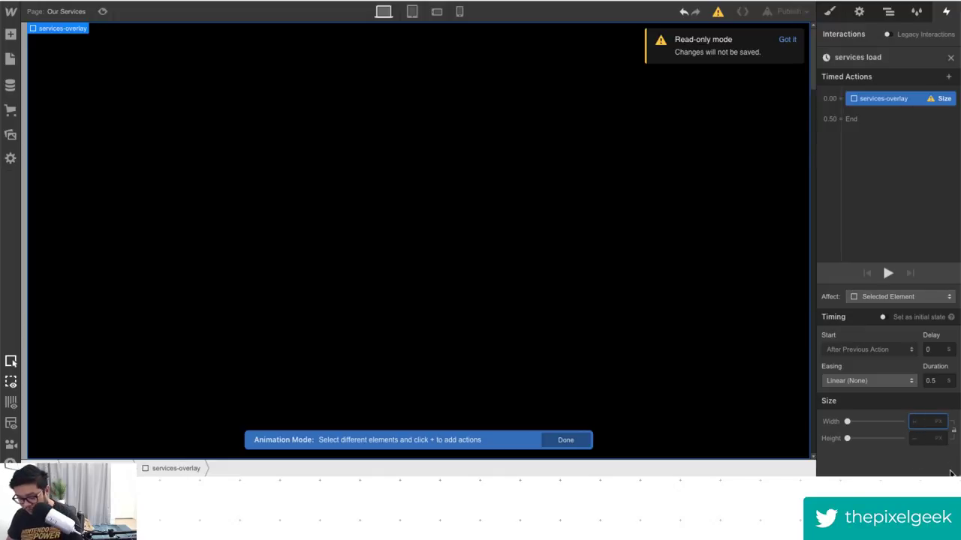
{"action": "type", "text": "100%"}
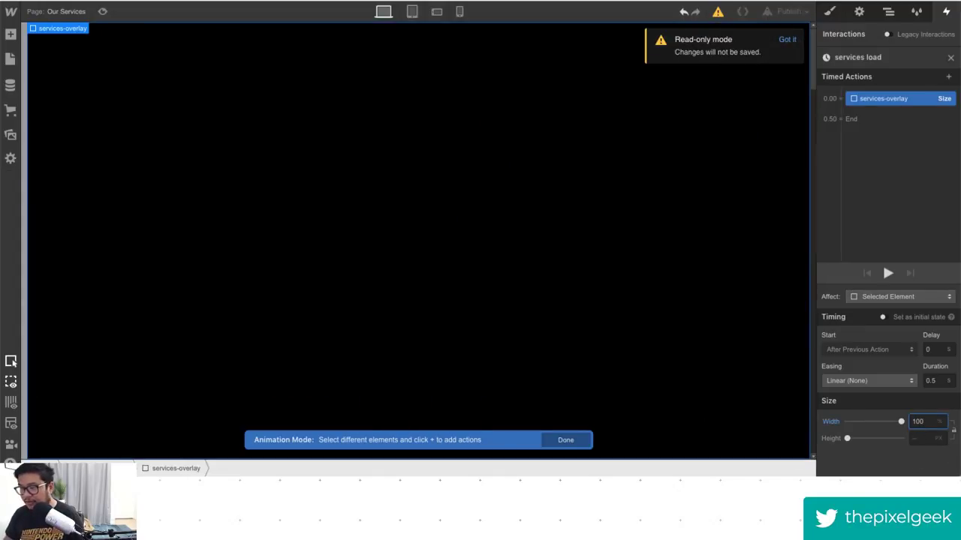
{"action": "left_click", "coordinate": [851, 118]}
{"action": "left_click", "coordinate": [867, 155]}
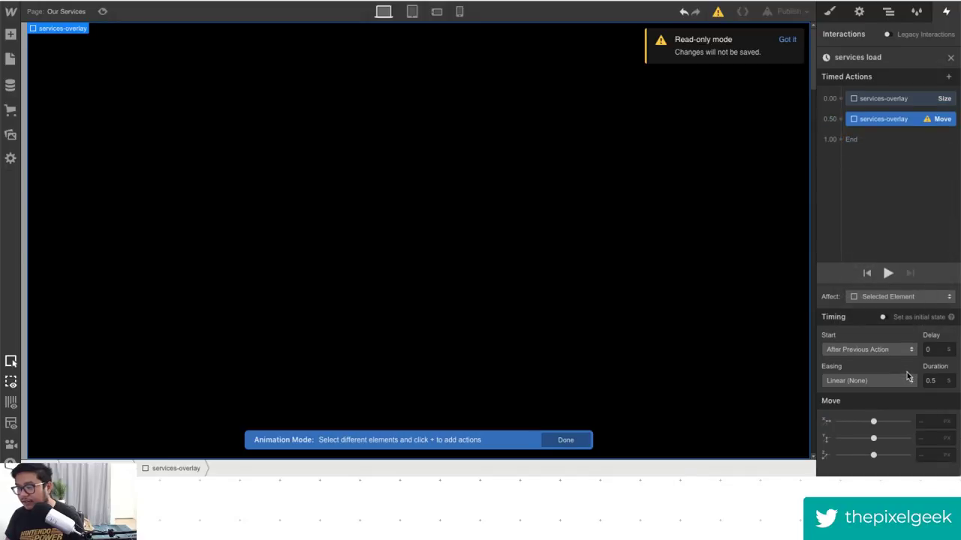
{"action": "left_click", "coordinate": [923, 423]}
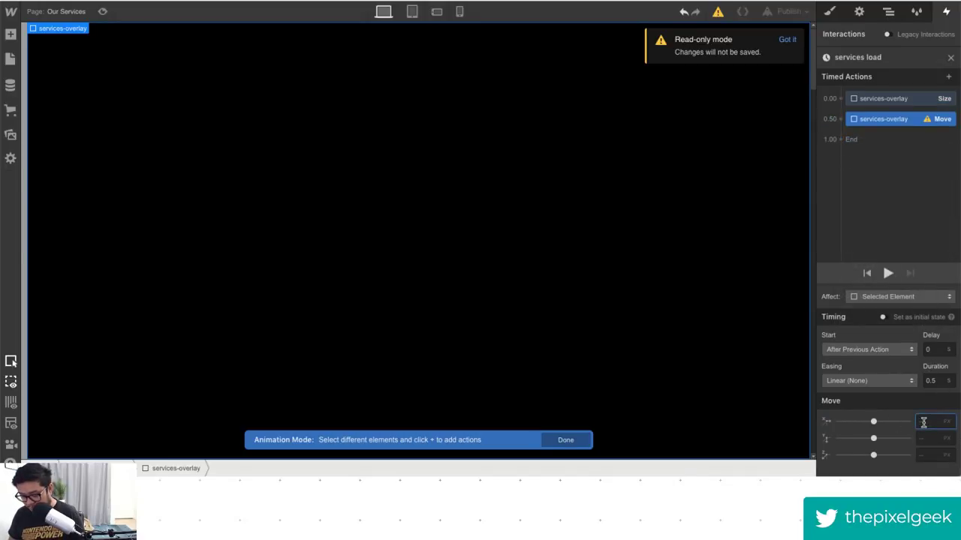
{"action": "type", "text": "0"}
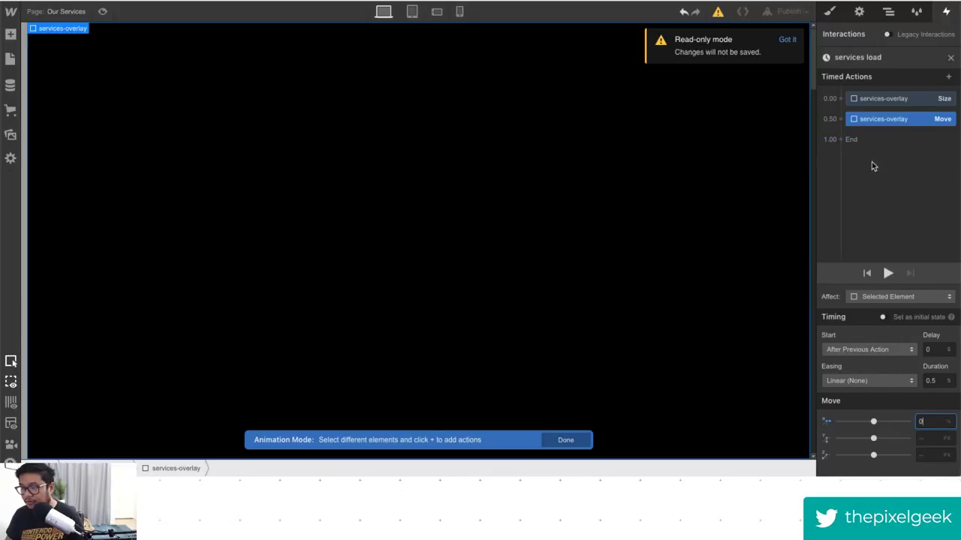
{"action": "left_click", "coordinate": [884, 120]}
{"action": "key", "text": "Delete"}
Add a second Size action reducing the services-overlay's width to 0% with In Out Cubic easing, and play the animation.
{"action": "left_click", "coordinate": [859, 120]}
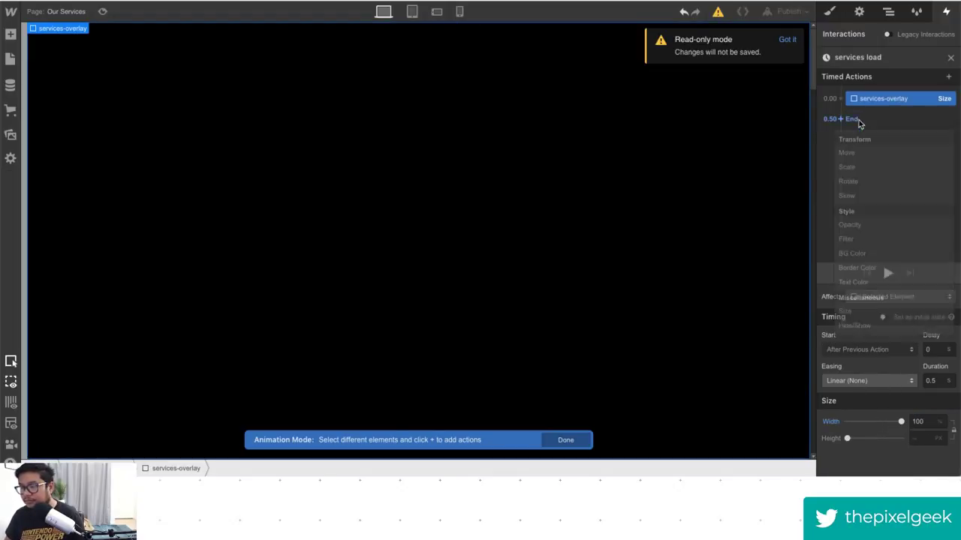
{"action": "left_click", "coordinate": [845, 313]}
{"action": "left_click", "coordinate": [928, 421]}
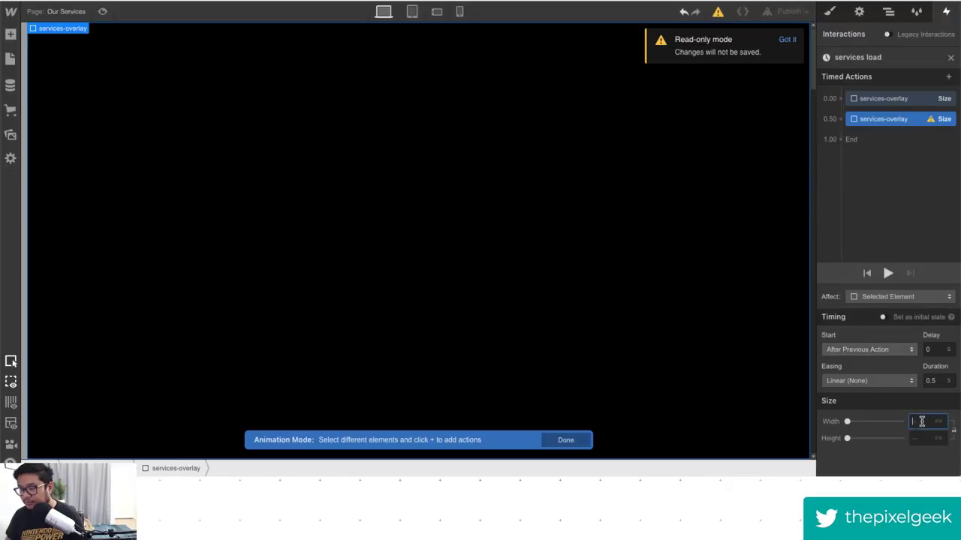
{"action": "type", "text": "0"}
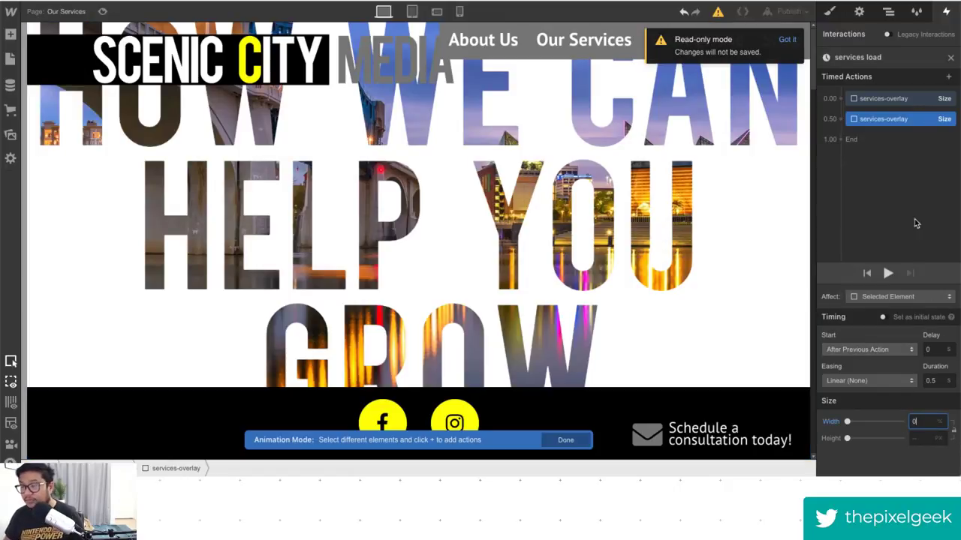
{"action": "left_click", "coordinate": [869, 380]}
{"action": "left_click", "coordinate": [864, 430]}
{"action": "left_click", "coordinate": [889, 273]}
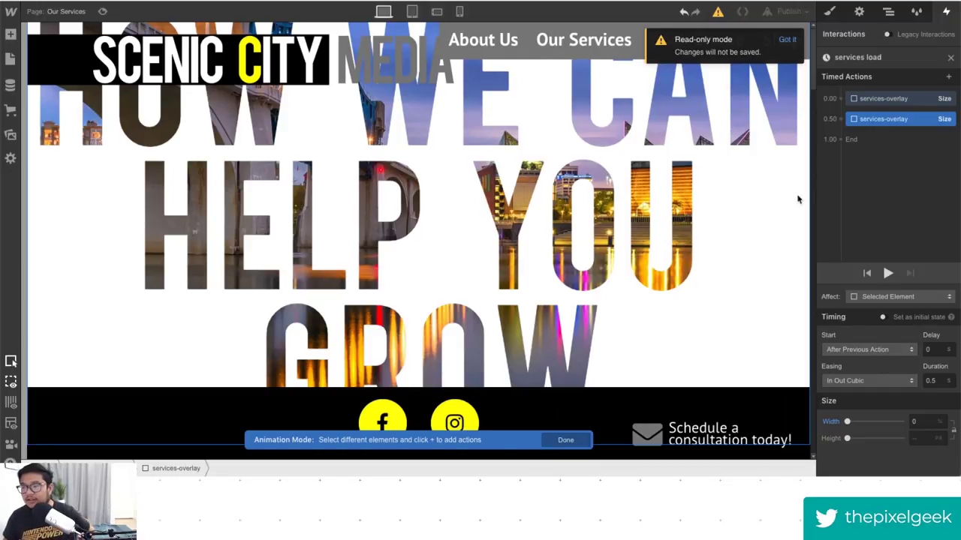
Append a Hide/Show action that sets the services-overlay's display to none, and play the animation.
{"action": "left_click", "coordinate": [851, 139]}
{"action": "left_click", "coordinate": [870, 350]}
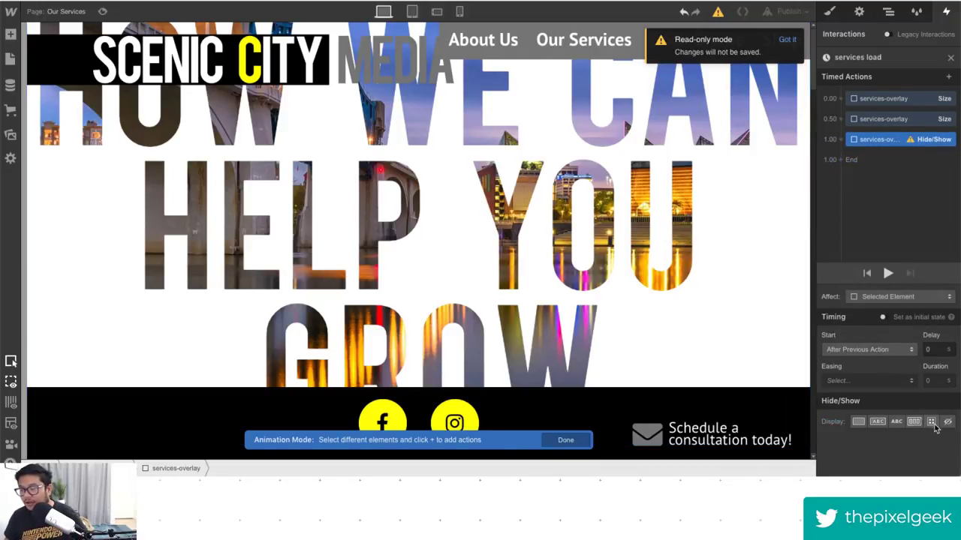
{"action": "left_click", "coordinate": [947, 422]}
{"action": "left_click", "coordinate": [888, 274]}
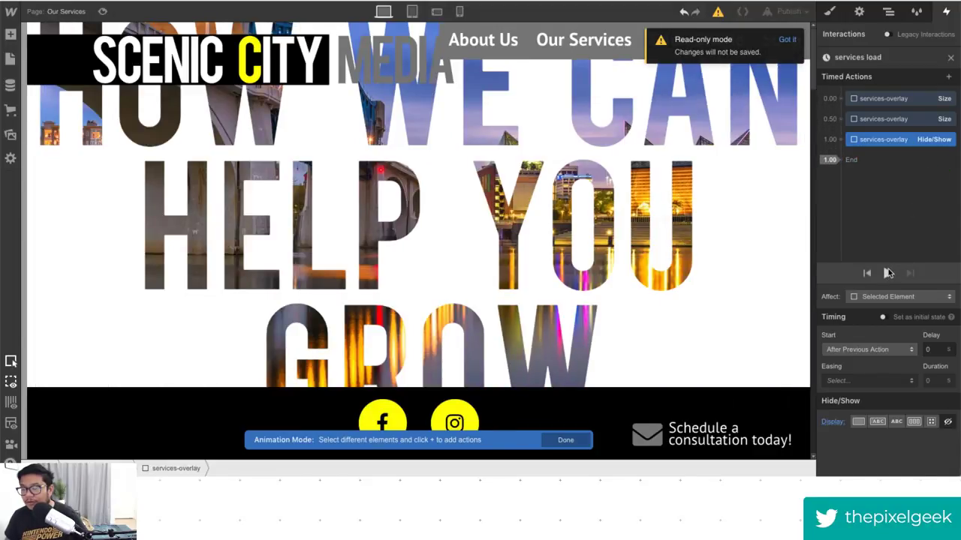
Set the services-overlay's own width style to 0%.
{"action": "left_click", "coordinate": [888, 11]}
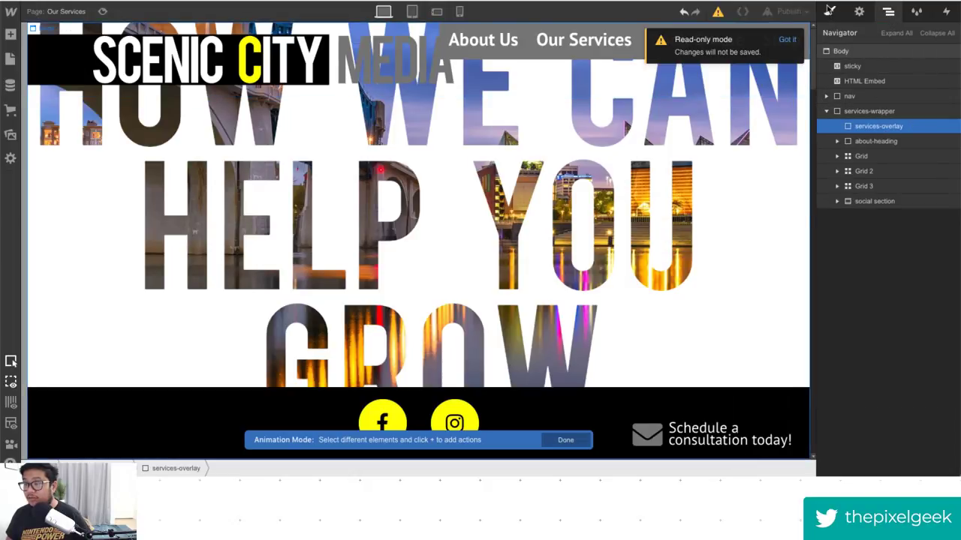
{"action": "left_click", "coordinate": [829, 12]}
{"action": "left_click", "coordinate": [863, 266]}
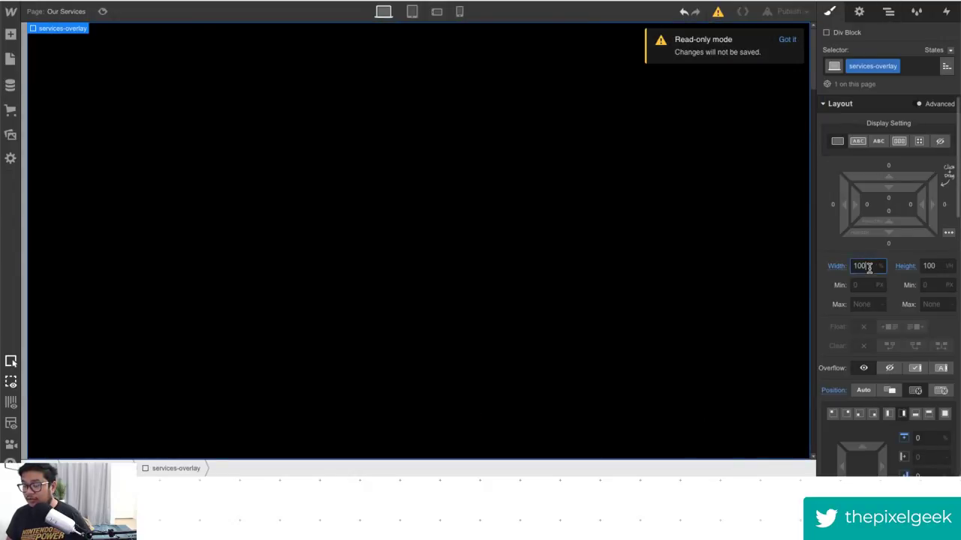
{"action": "double_click", "coordinate": [863, 265]}
{"action": "type", "text": "0"}
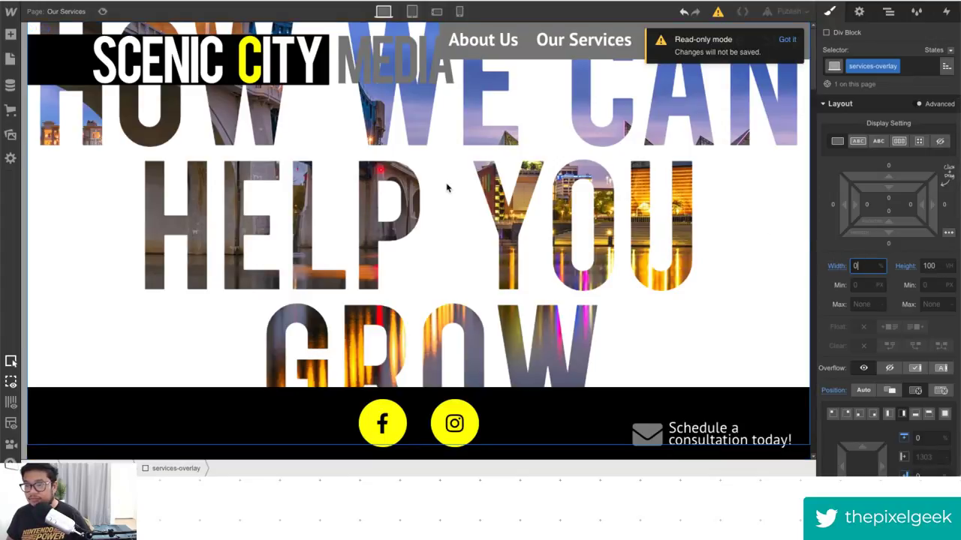
Preview the Our Services page to watch the load animation, and return to editing.
{"action": "left_click", "coordinate": [446, 189]}
{"action": "left_click", "coordinate": [106, 12]}
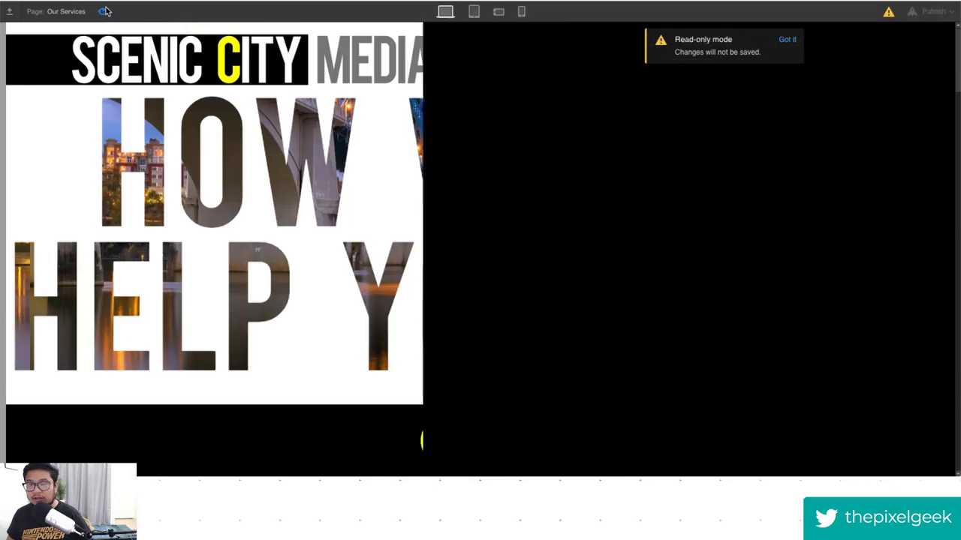
{"action": "left_click", "coordinate": [105, 11]}
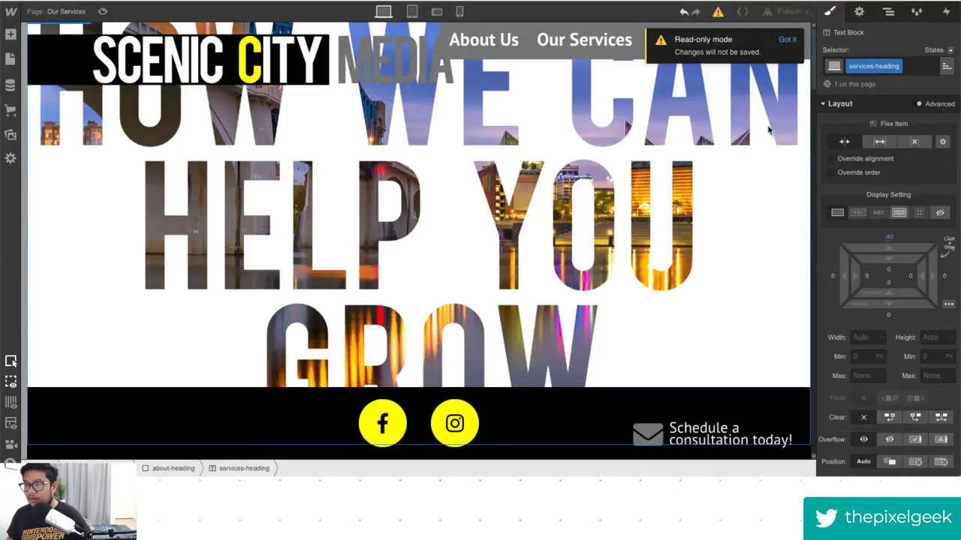
Reopen the services load animation and set its first Size action, the 100% width, as the initial state.
{"action": "left_click", "coordinate": [946, 11]}
{"action": "left_click", "coordinate": [861, 216]}
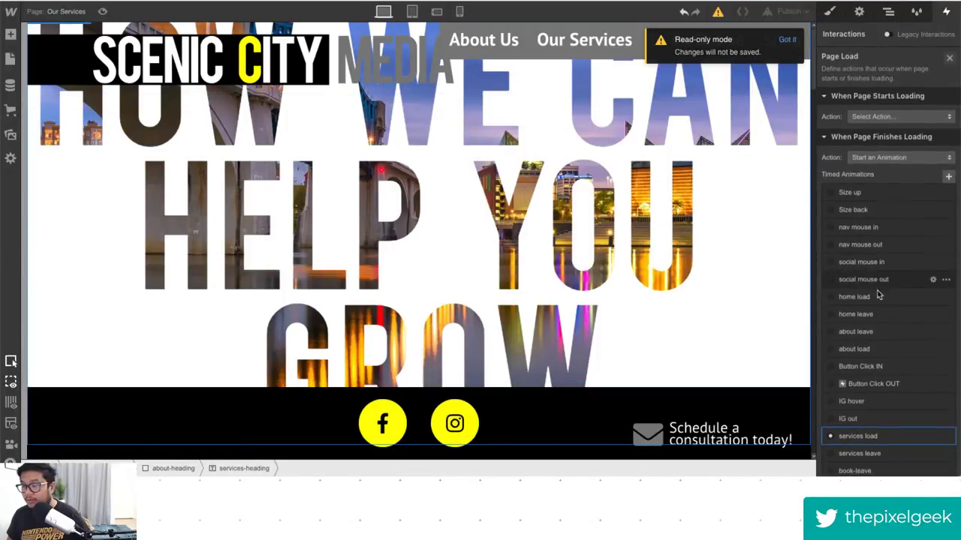
{"action": "left_click", "coordinate": [931, 439]}
{"action": "left_click", "coordinate": [909, 98]}
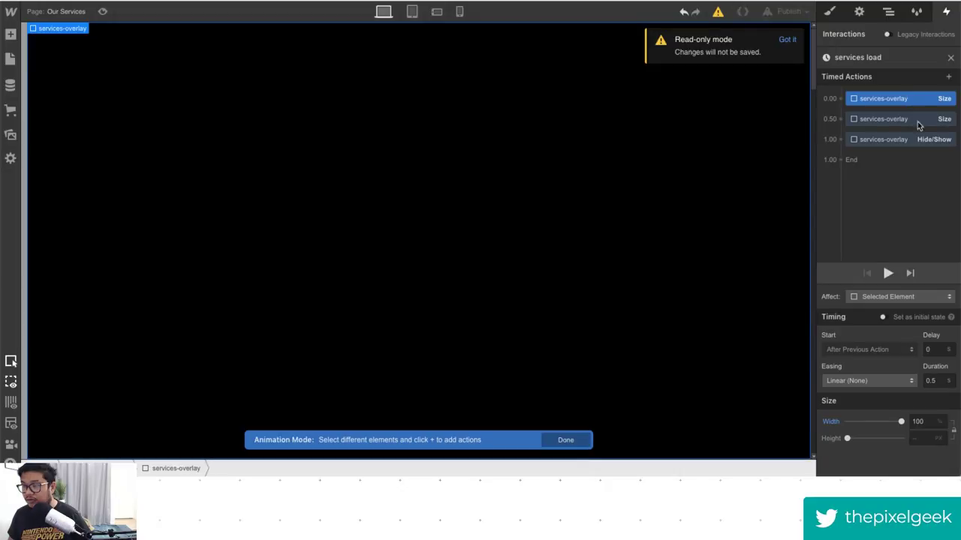
{"action": "left_click", "coordinate": [931, 318]}
Preview the Our Services page repeatedly to check the overlay wipe with the initial state applied.
{"action": "left_click", "coordinate": [104, 11]}
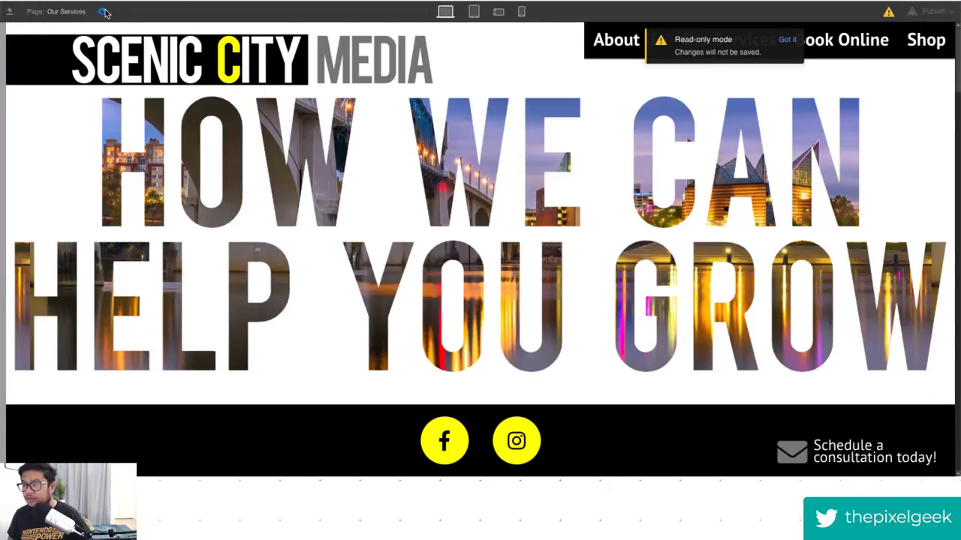
{"action": "left_click", "coordinate": [103, 12]}
{"action": "left_click", "coordinate": [104, 12]}
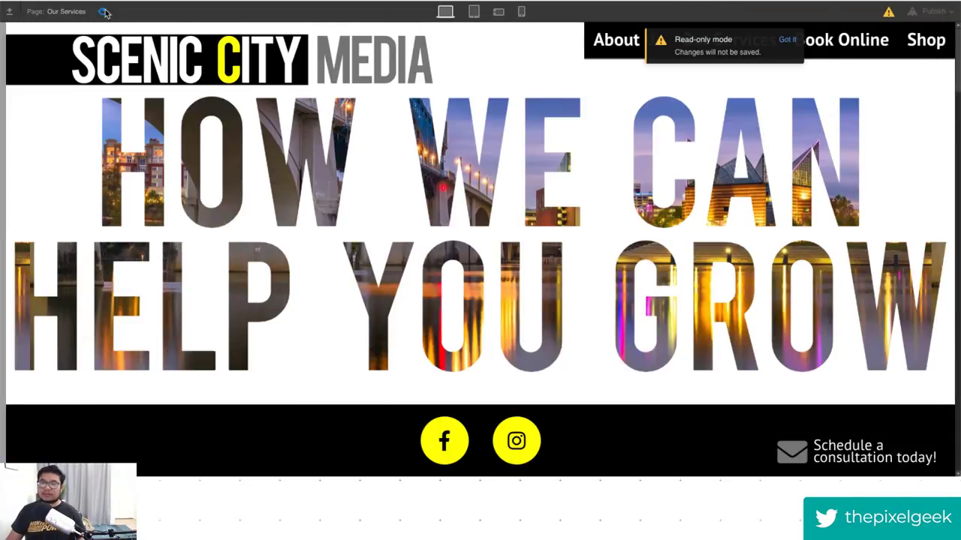
{"action": "left_click", "coordinate": [104, 12]}
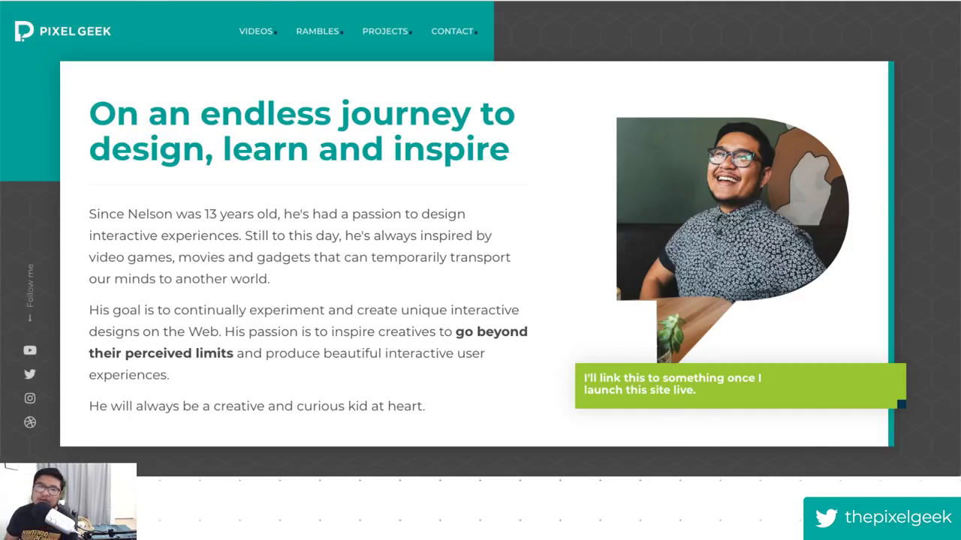
Reload the Pixel Geek homepage to watch its load animation, and examine the Navbar Size action in its hp page load animation.
{"action": "left_click", "coordinate": [54, 2]}
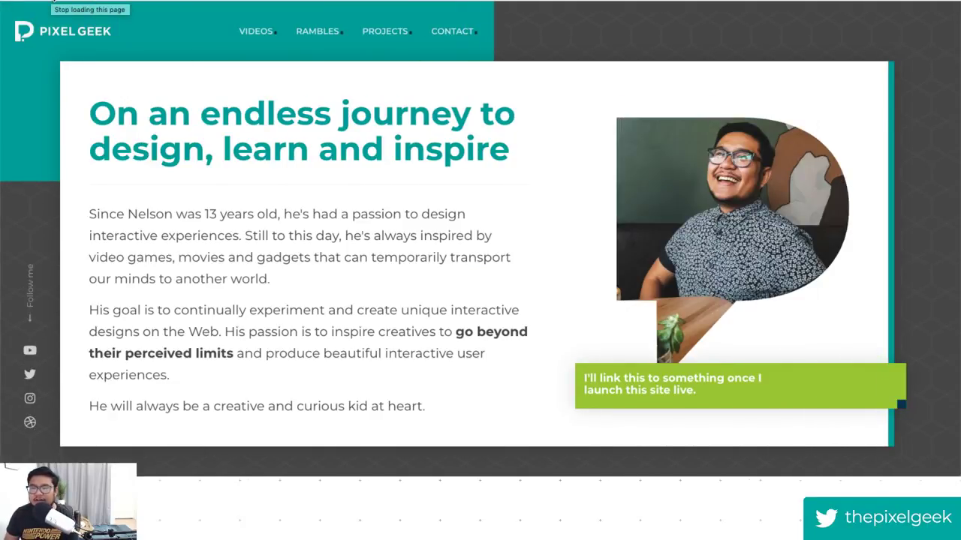
{"action": "left_click", "coordinate": [54, 1]}
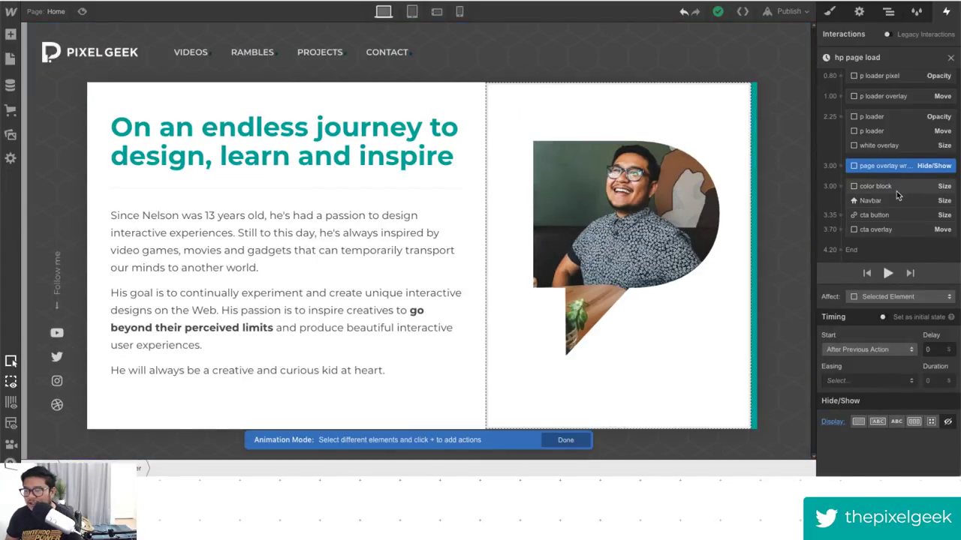
{"action": "left_click", "coordinate": [886, 201]}
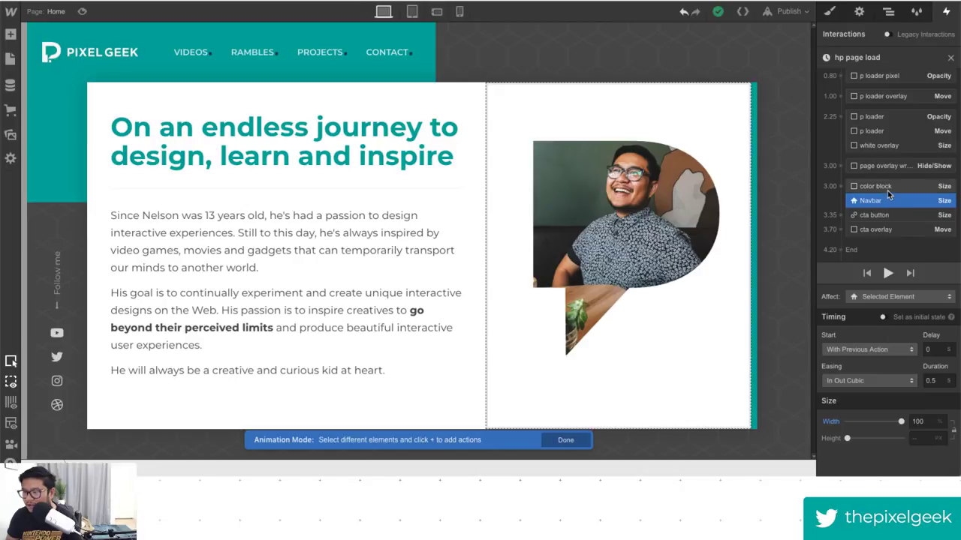
Set the delay of the Navbar's 100% width Size action to 0.25 s and play the hp page load animation.
{"action": "left_click", "coordinate": [936, 350]}
{"action": "type", "text": ".5"}
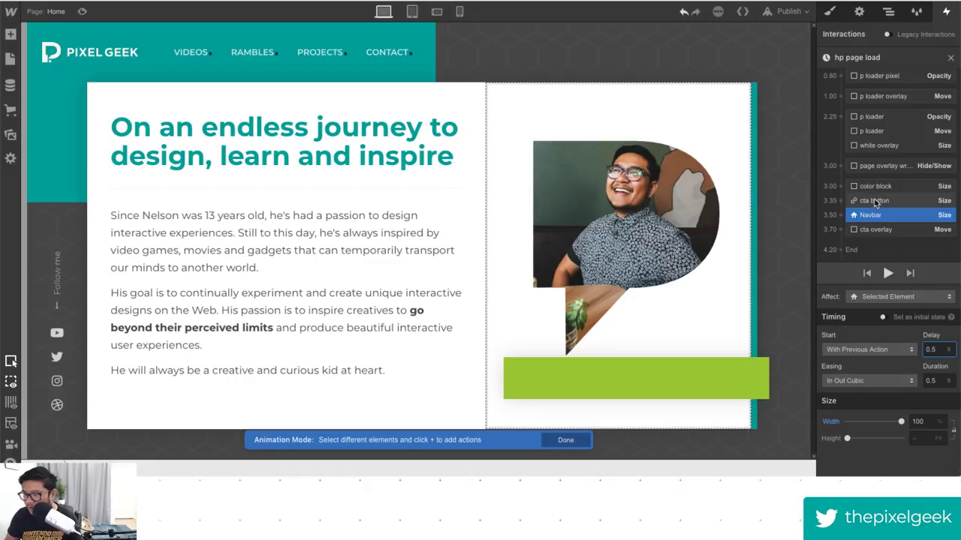
{"action": "key", "text": "BackSpace"}
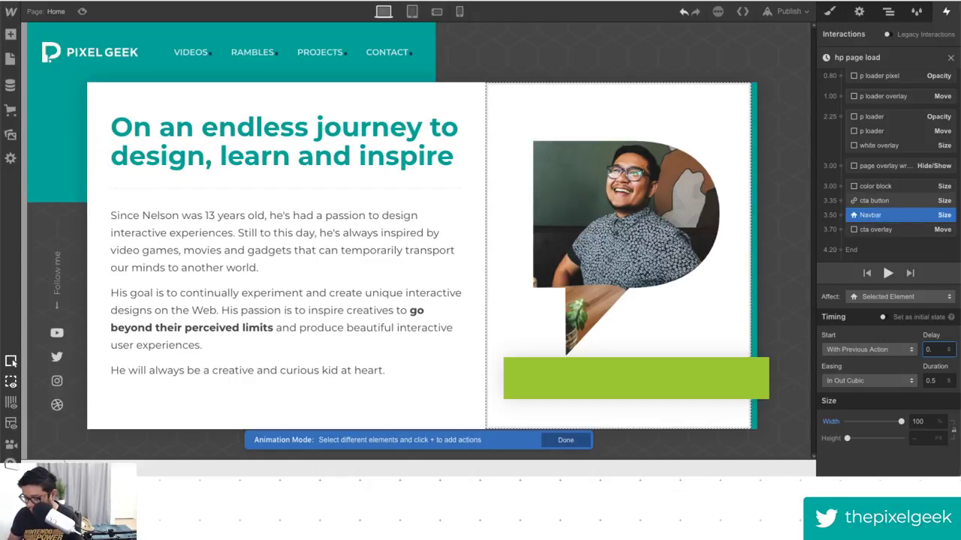
{"action": "type", "text": "25"}
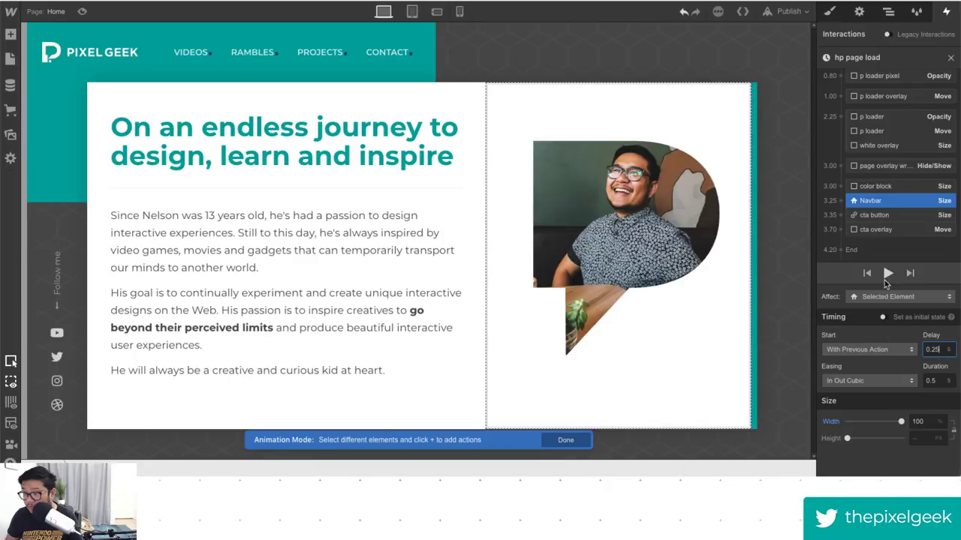
{"action": "left_click", "coordinate": [886, 273]}
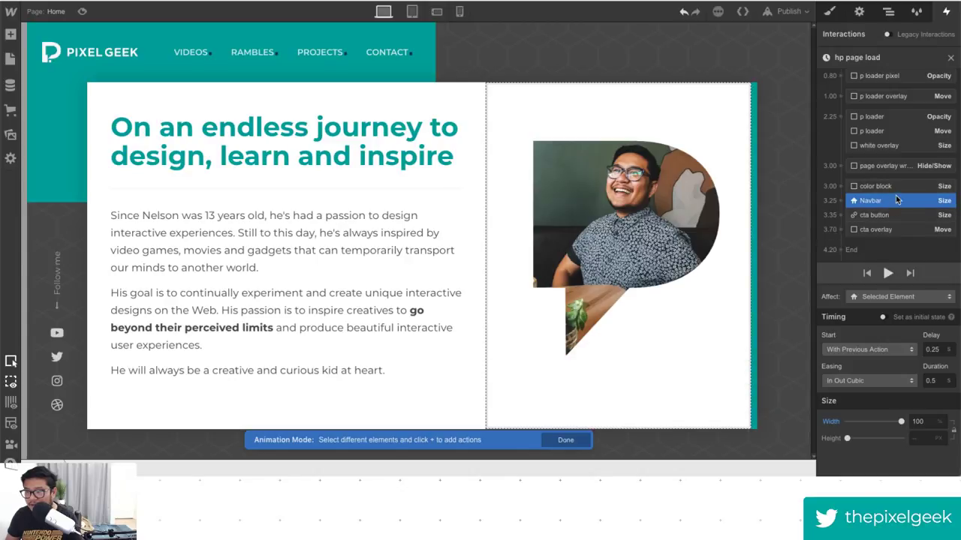
Examine the Navbar's initial-state Size action, and preview the Home page to watch its load animation.
{"action": "scroll", "coordinate": [895, 195], "scroll_direction": "up", "scroll_amount": 5}
{"action": "left_click", "coordinate": [885, 156]}
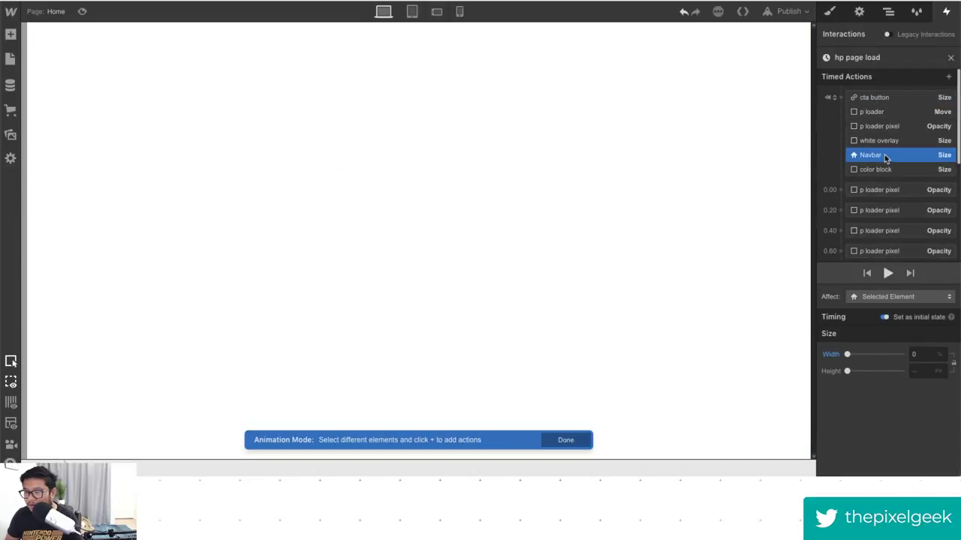
{"action": "left_click", "coordinate": [82, 11]}
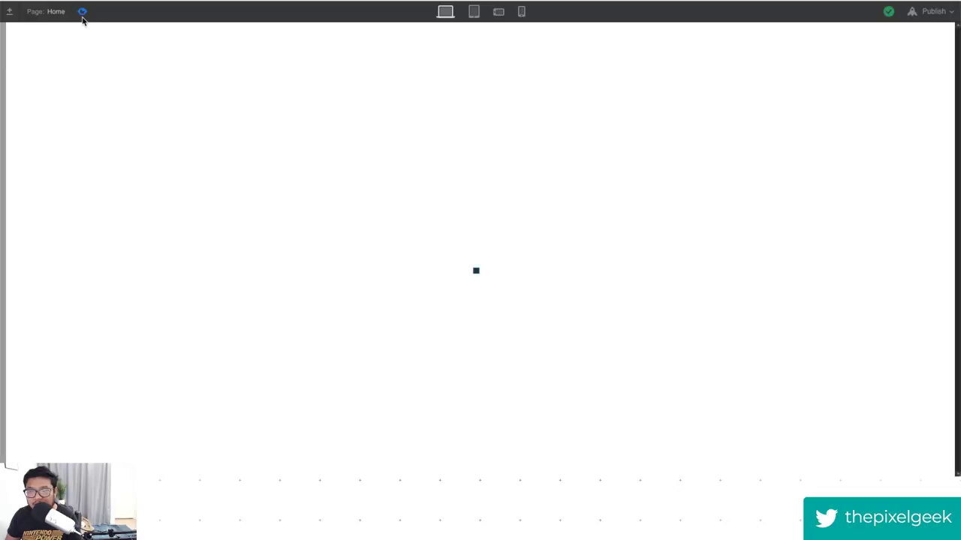